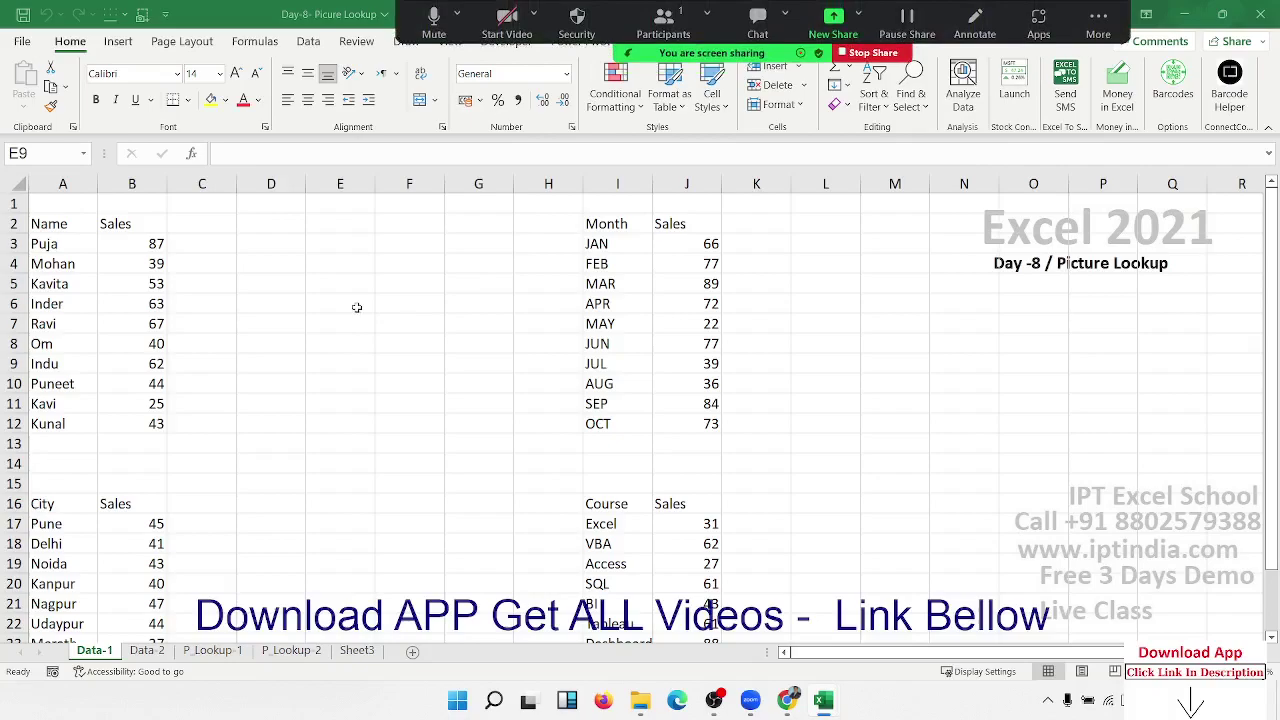
- Glance at the Data-2 ID photo sheet, then return to the Data-1 sheet
{"action": "scroll", "coordinate": [354, 302], "scroll_direction": "down", "scroll_amount": 7}
{"action": "scroll", "coordinate": [351, 303], "scroll_direction": "up", "scroll_amount": 7}
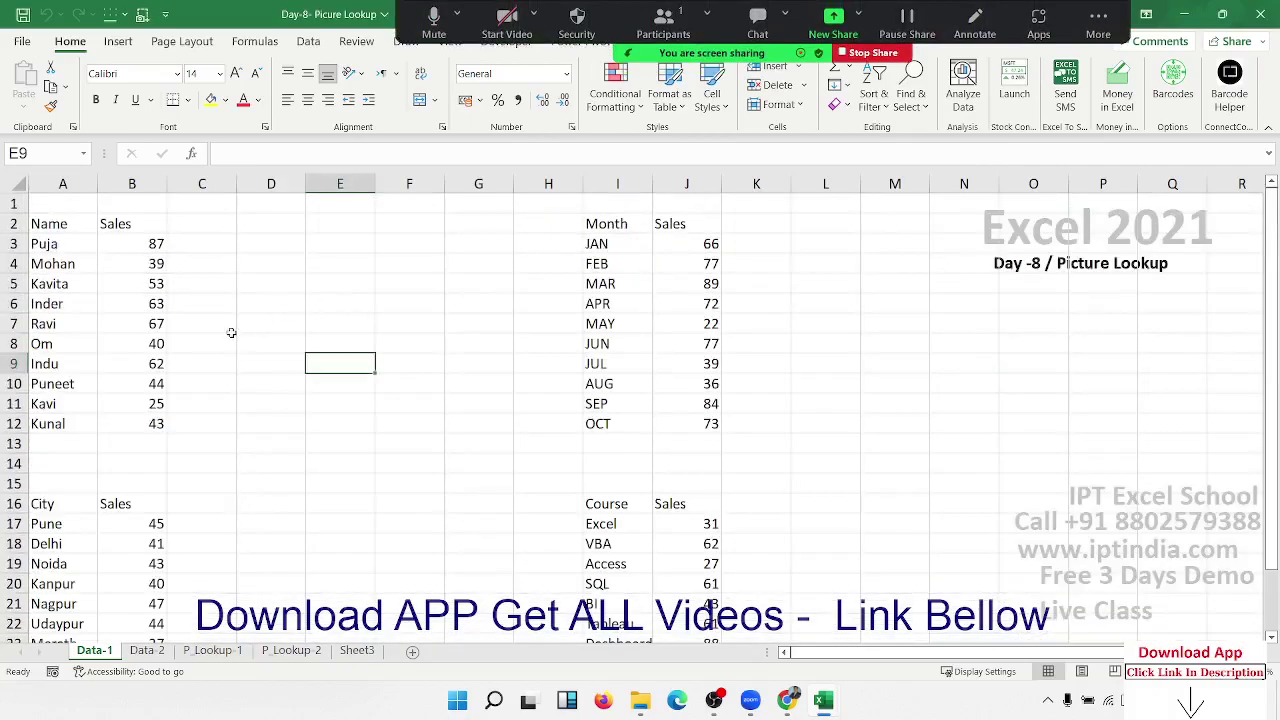
{"action": "left_click", "coordinate": [145, 651]}
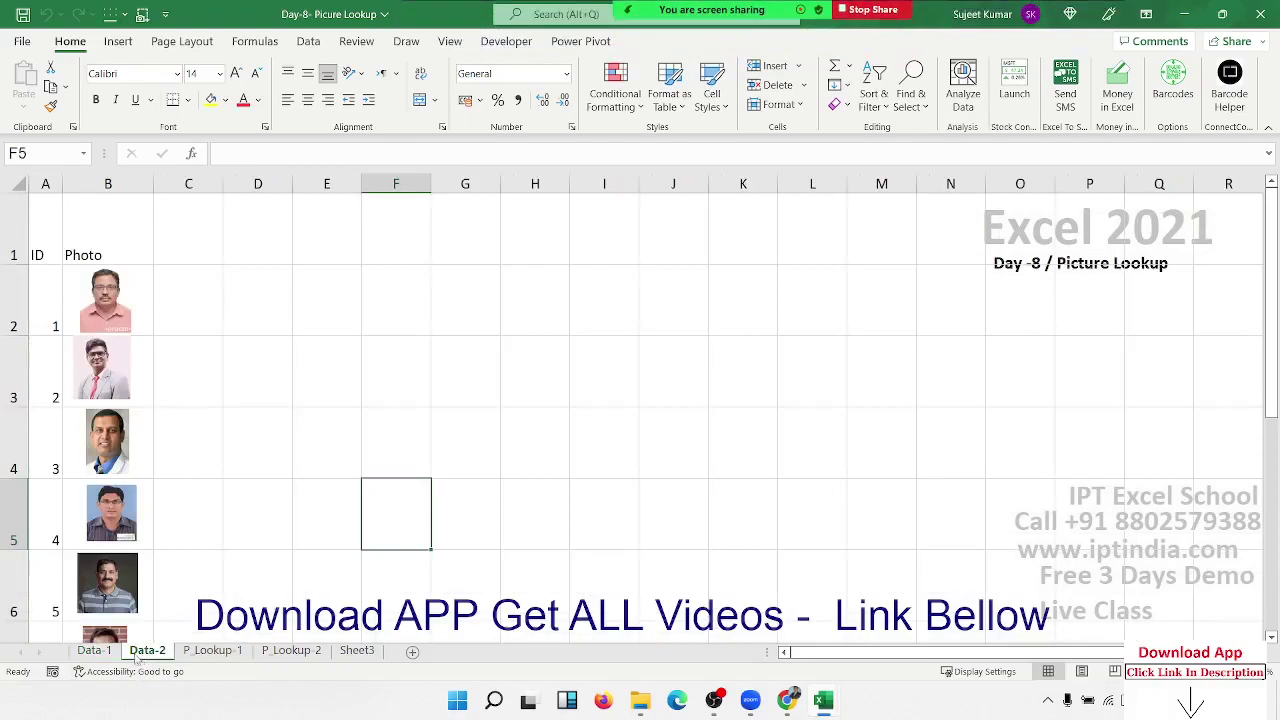
{"action": "left_click", "coordinate": [117, 651]}
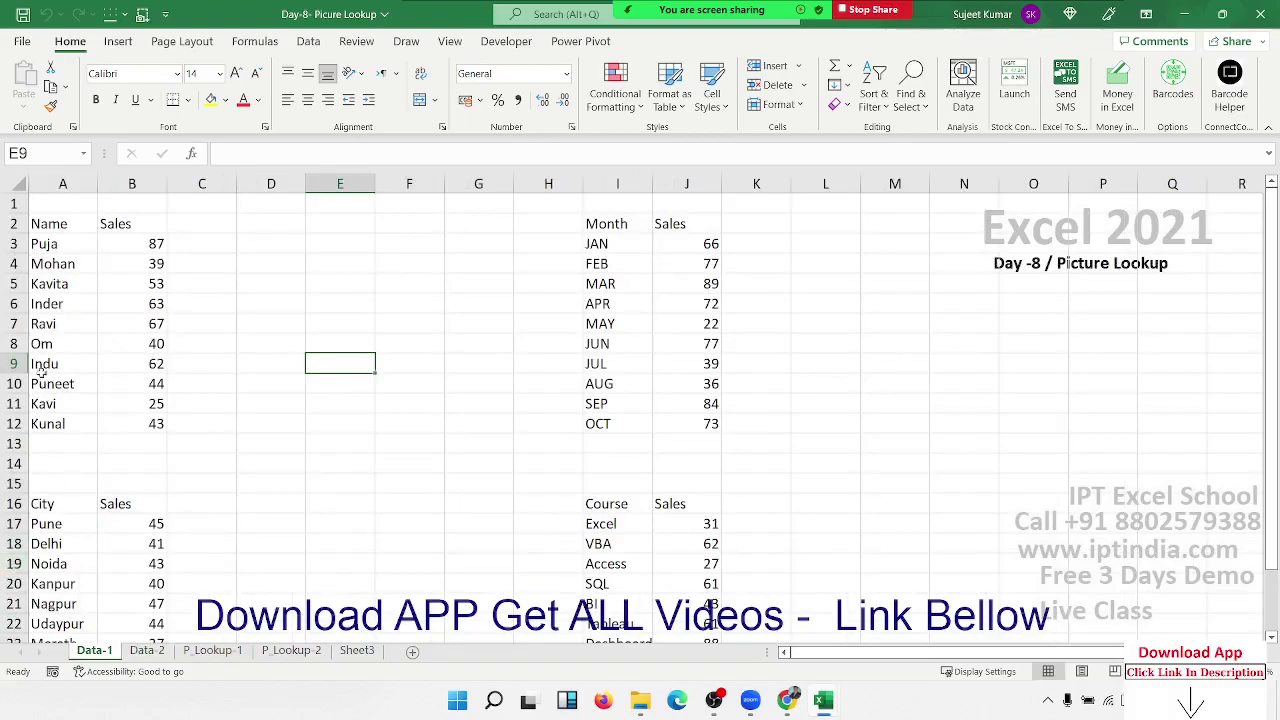
- Put All Borders on every cell of the Name/Sales table A2:B12
{"action": "left_click_drag", "start_coordinate": [66, 218], "coordinate": [124, 418]}
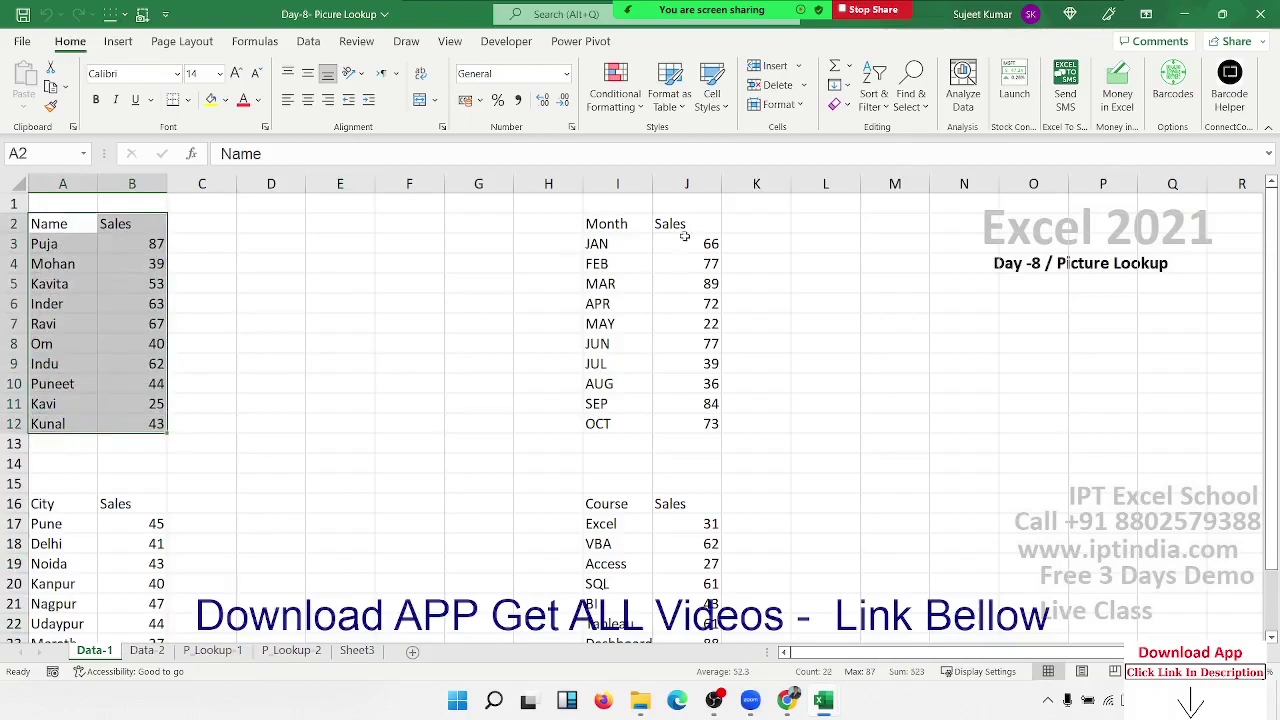
{"action": "left_click_drag", "start_coordinate": [620, 222], "coordinate": [700, 420]}
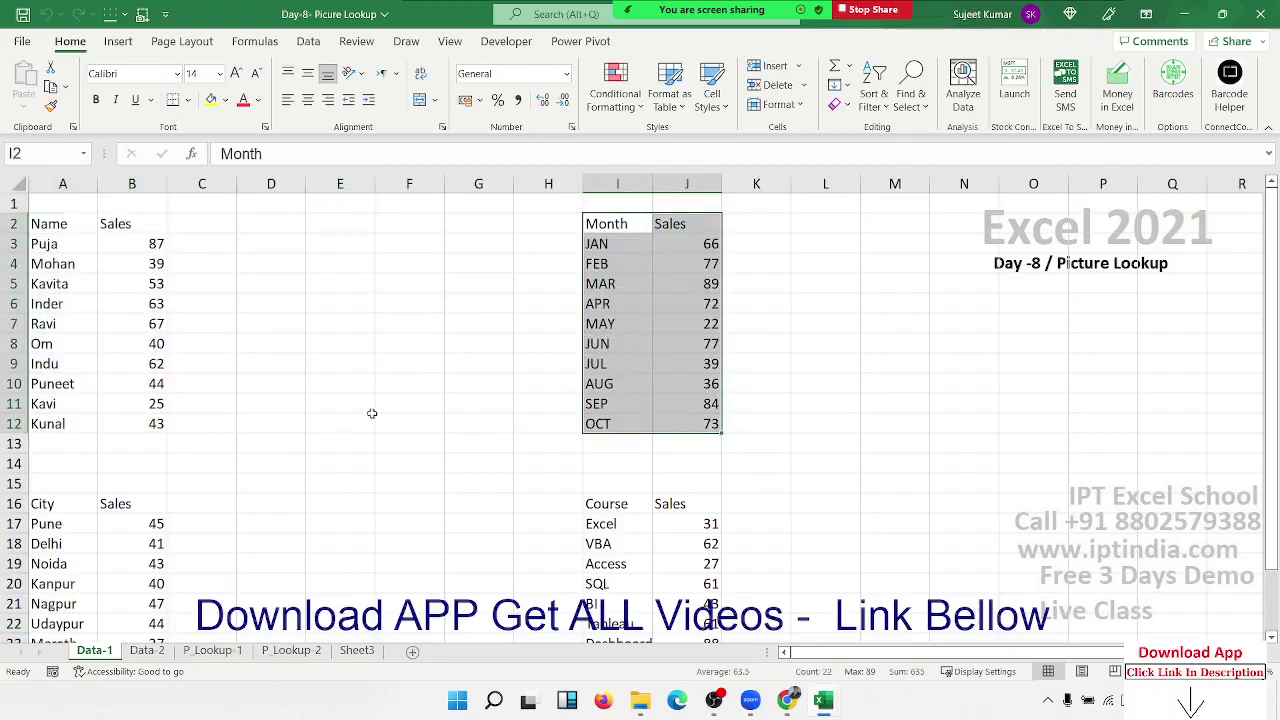
{"action": "left_click_drag", "start_coordinate": [157, 422], "coordinate": [49, 218]}
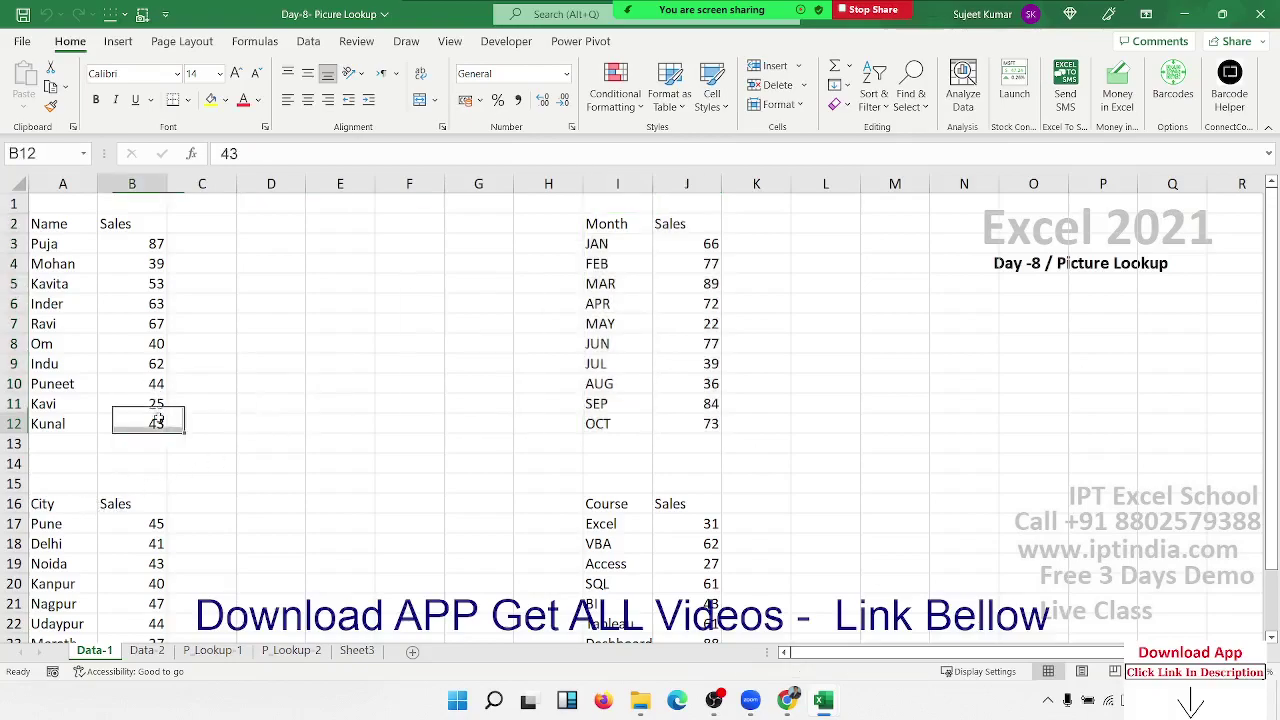
{"action": "left_click", "coordinate": [187, 100]}
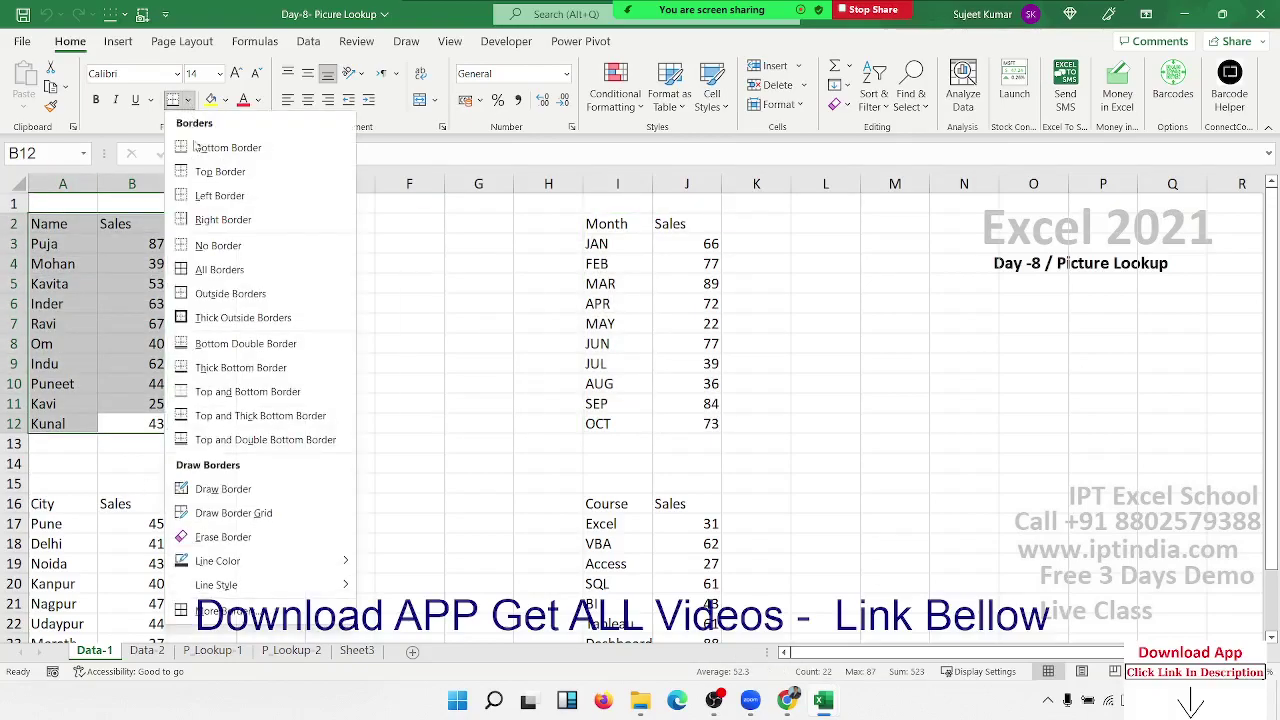
{"action": "left_click", "coordinate": [200, 270]}
- Fill the header cells A2:B2 green and reselect the whole table
{"action": "left_click_drag", "start_coordinate": [63, 222], "coordinate": [118, 226]}
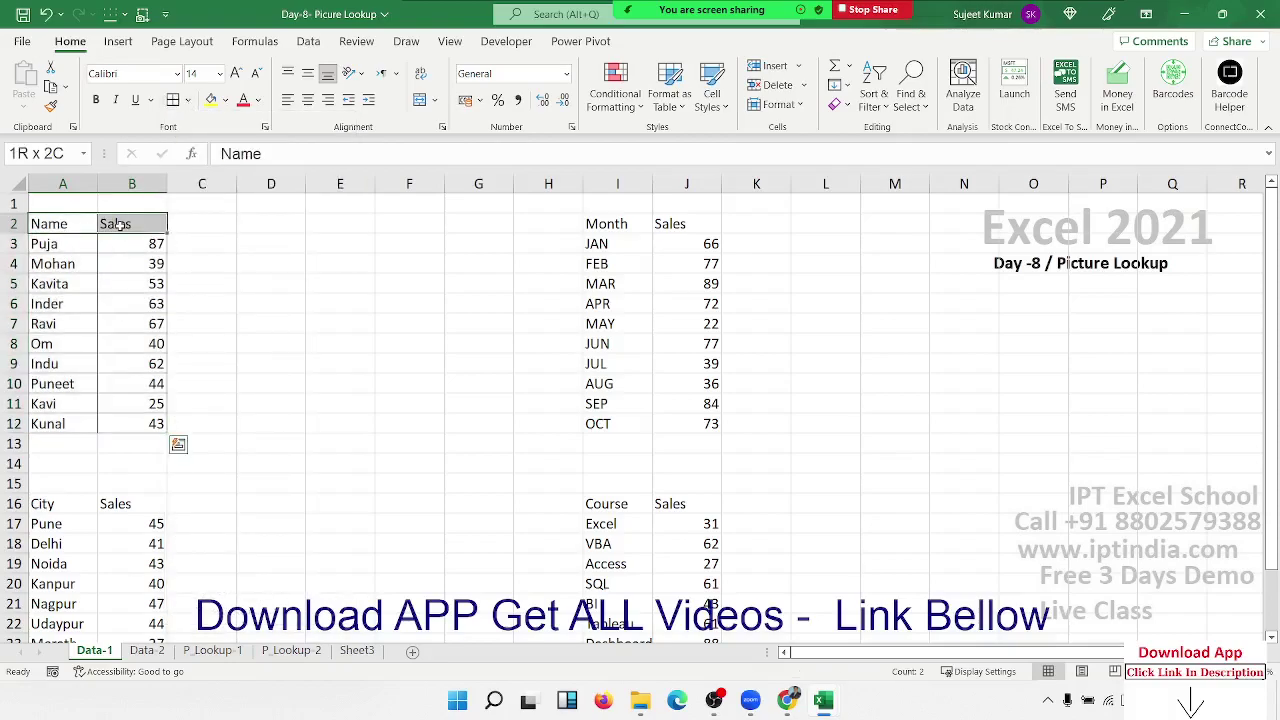
{"action": "left_click", "coordinate": [226, 100]}
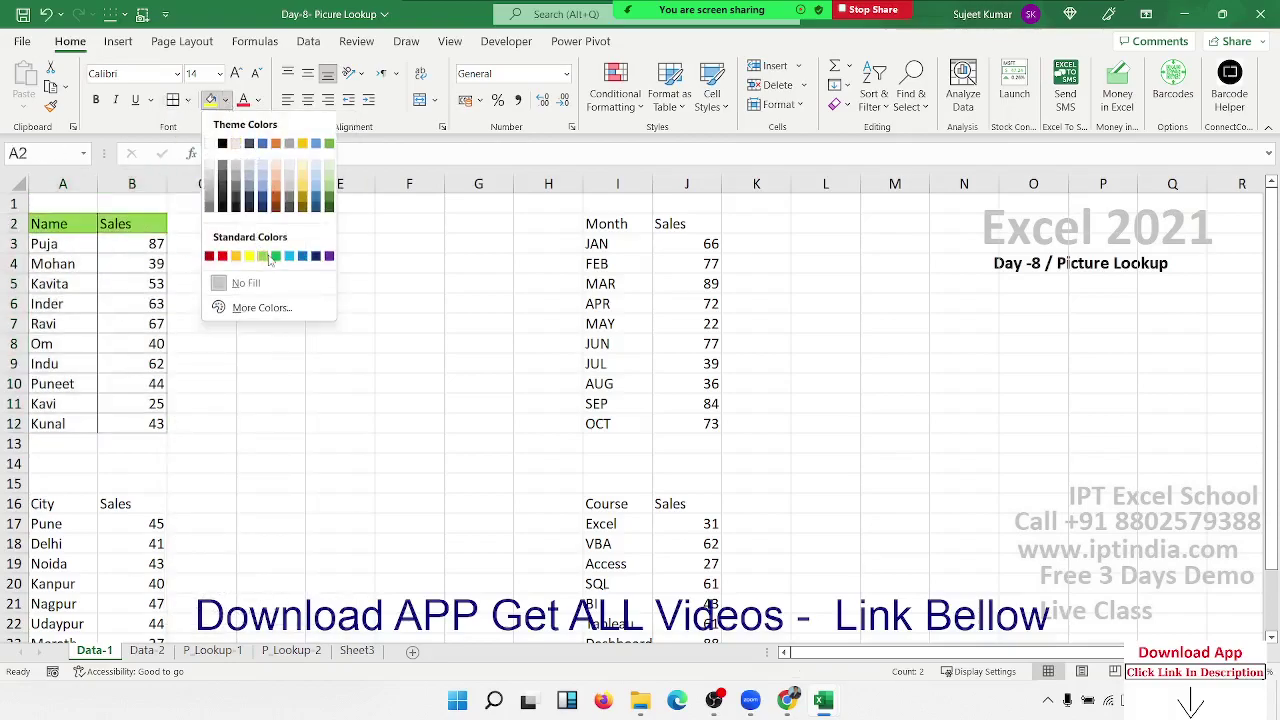
{"action": "left_click", "coordinate": [267, 257]}
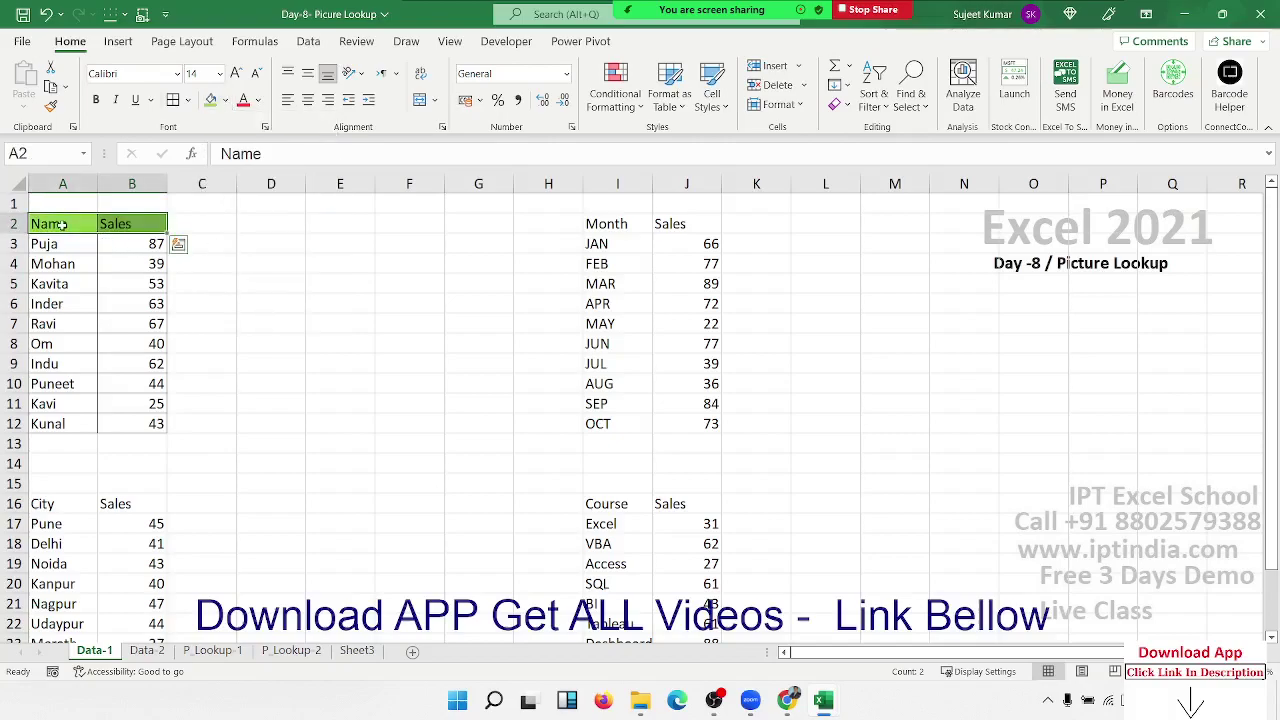
{"action": "left_click_drag", "start_coordinate": [43, 223], "coordinate": [145, 421]}
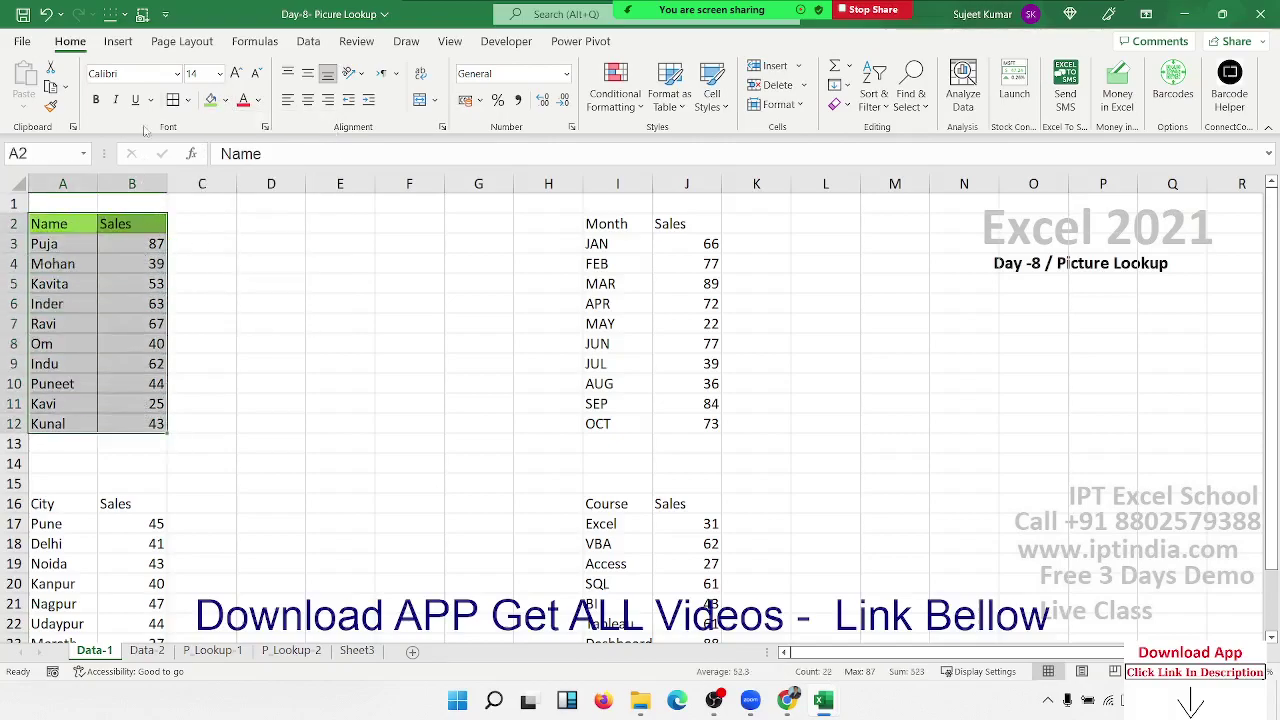
- Insert a clustered column chart of the Name/Sales data and shrink it over columns C–G
{"action": "left_click", "coordinate": [118, 41]}
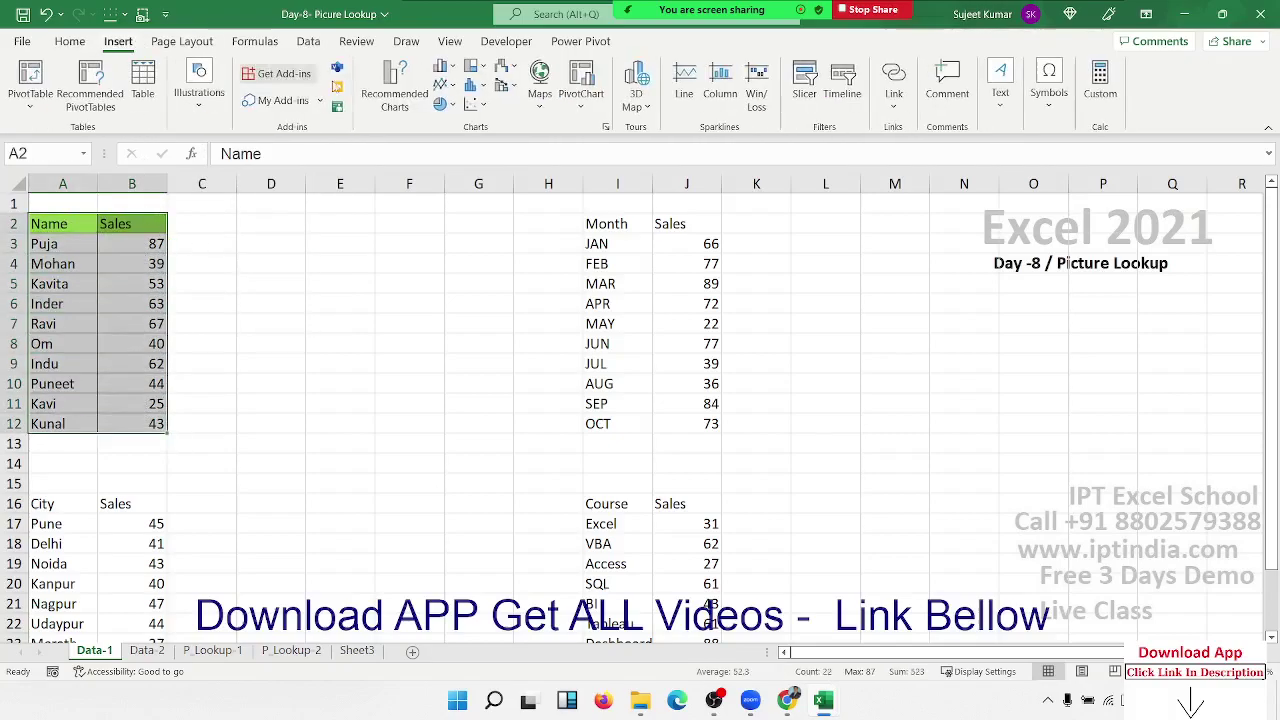
{"action": "left_click", "coordinate": [442, 68]}
{"action": "left_click", "coordinate": [450, 120]}
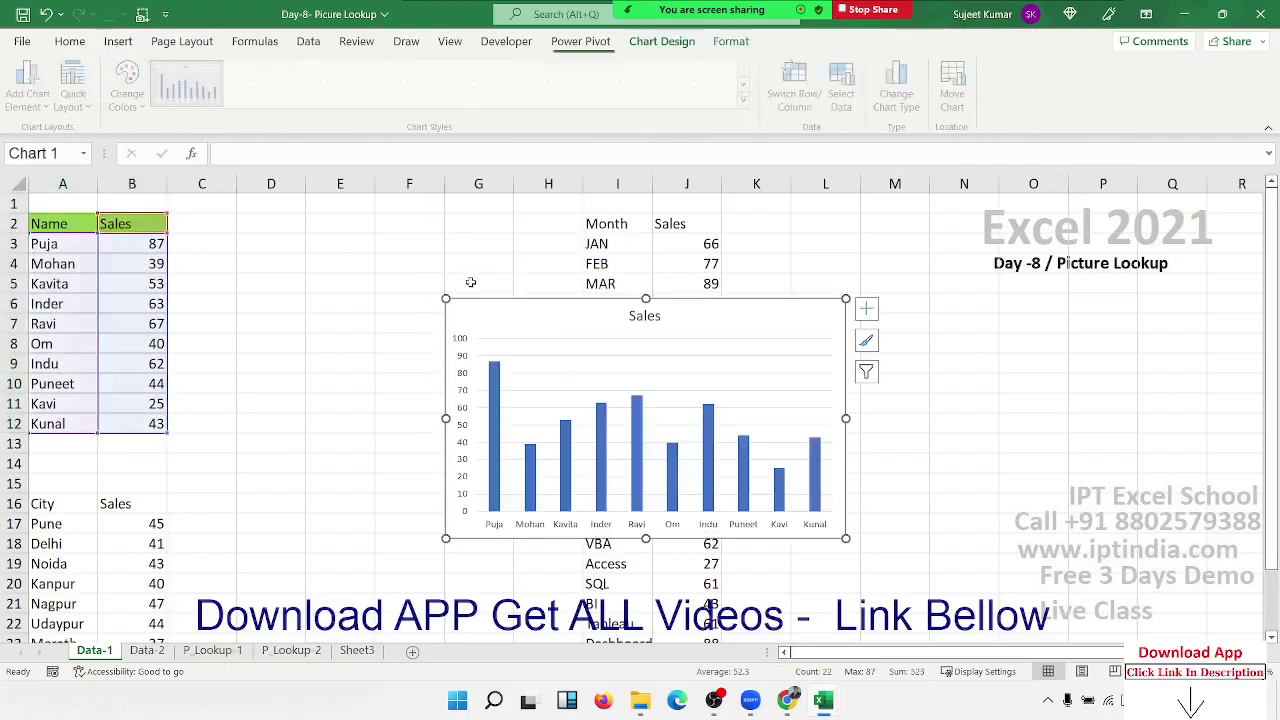
{"action": "left_click_drag", "start_coordinate": [486, 314], "coordinate": [212, 234]}
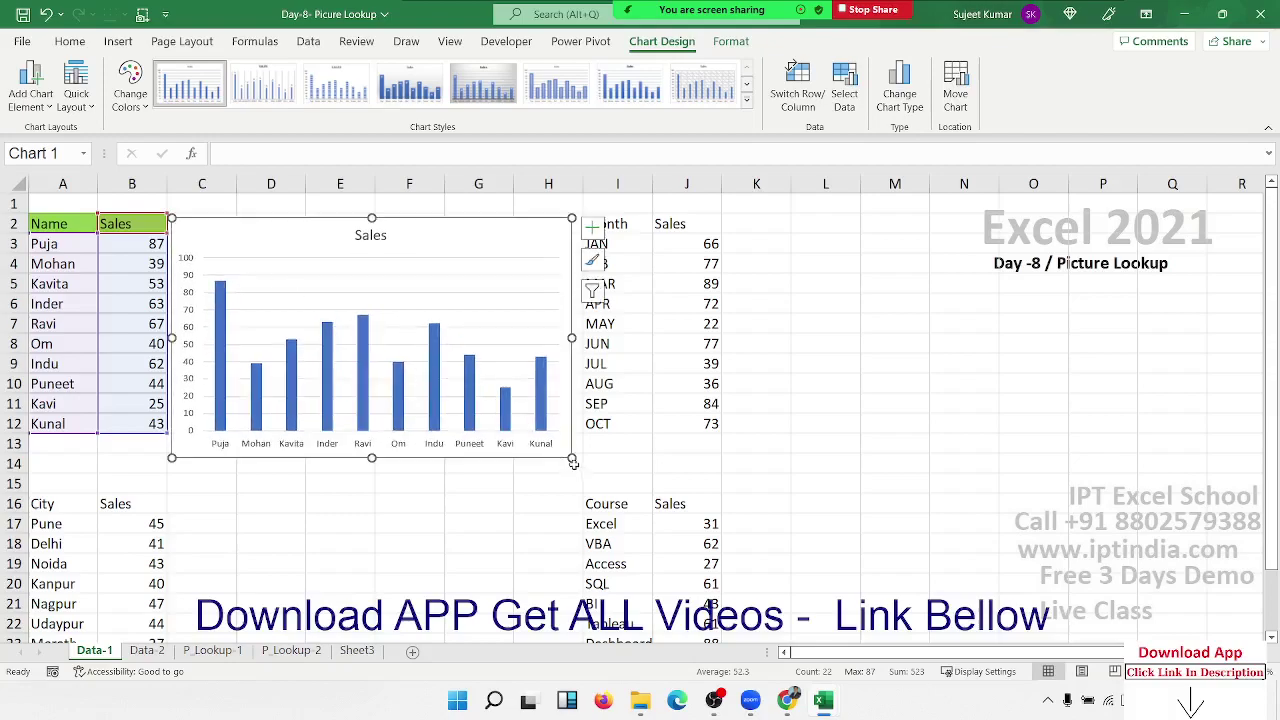
{"action": "mouse_move", "coordinate": [571, 457]}
{"action": "left_mouse_down"}
{"action": "mouse_move", "coordinate": [484, 419]}
{"action": "mouse_move", "coordinate": [487, 433]}
{"action": "left_mouse_up"}
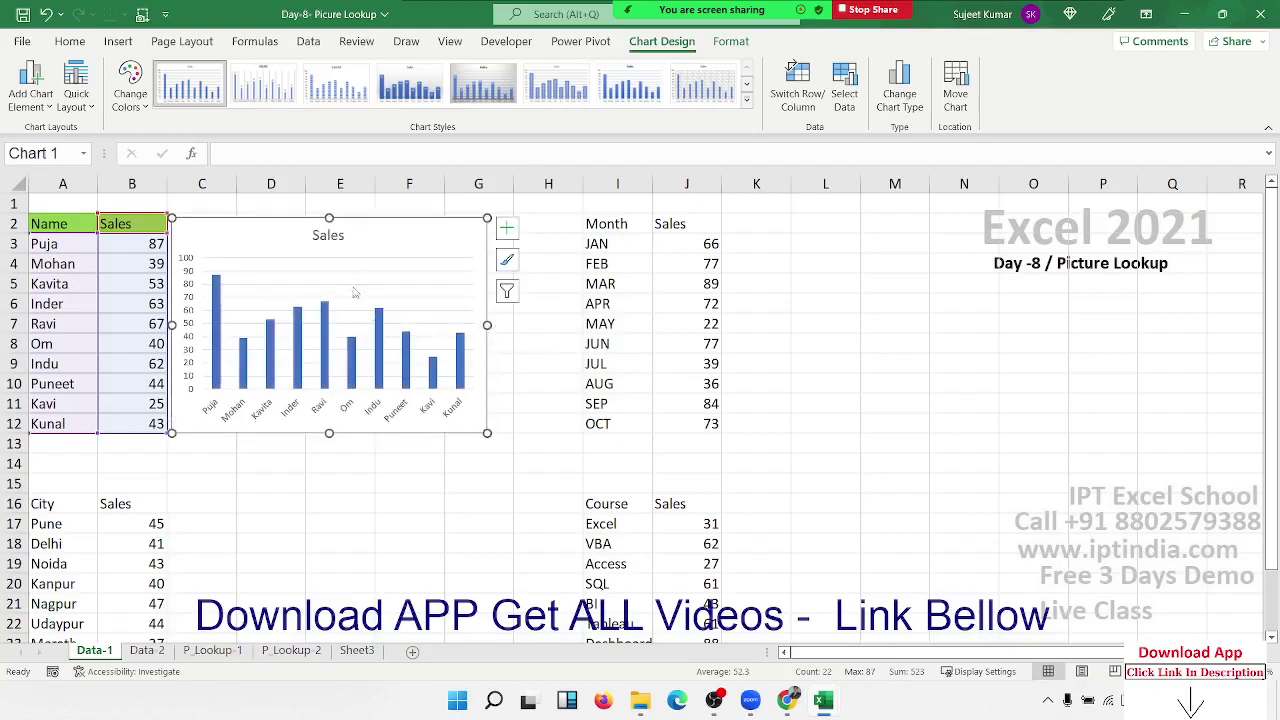
- Replace the chart title with 'Salees Report by S O'
{"action": "left_click", "coordinate": [338, 234]}
{"action": "double_click", "coordinate": [338, 234]}
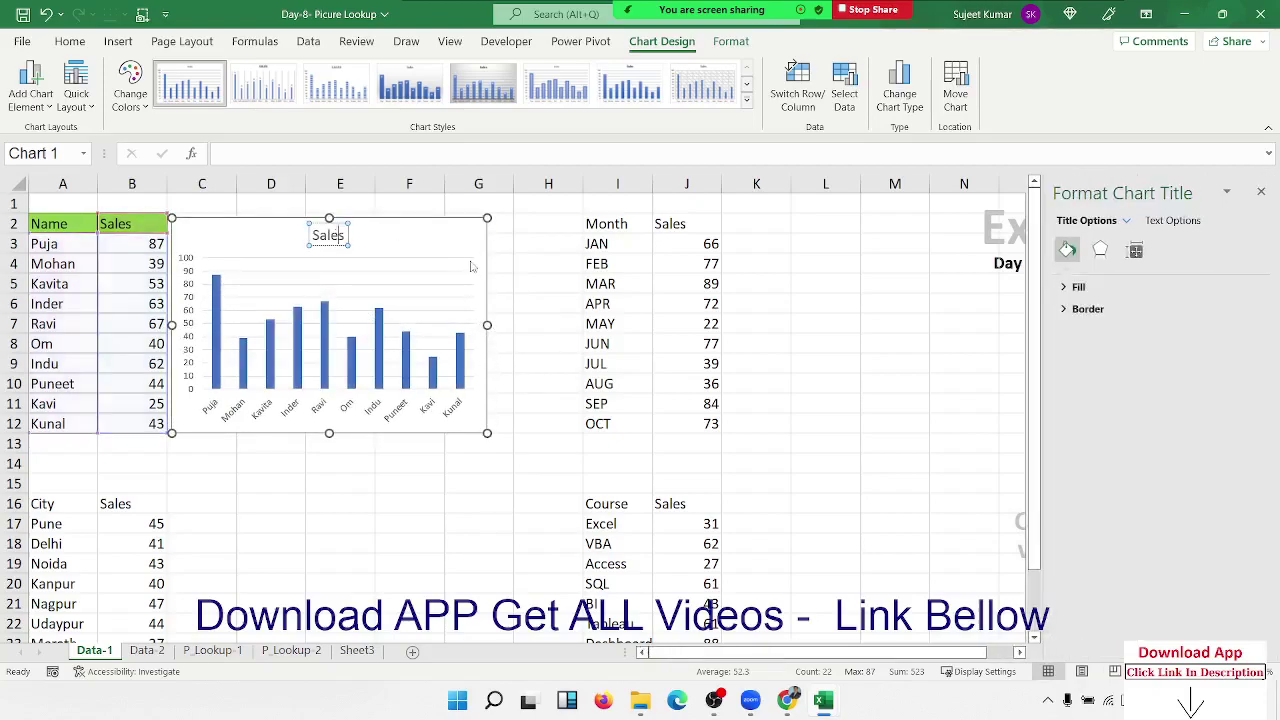
{"action": "double_click", "coordinate": [341, 235]}
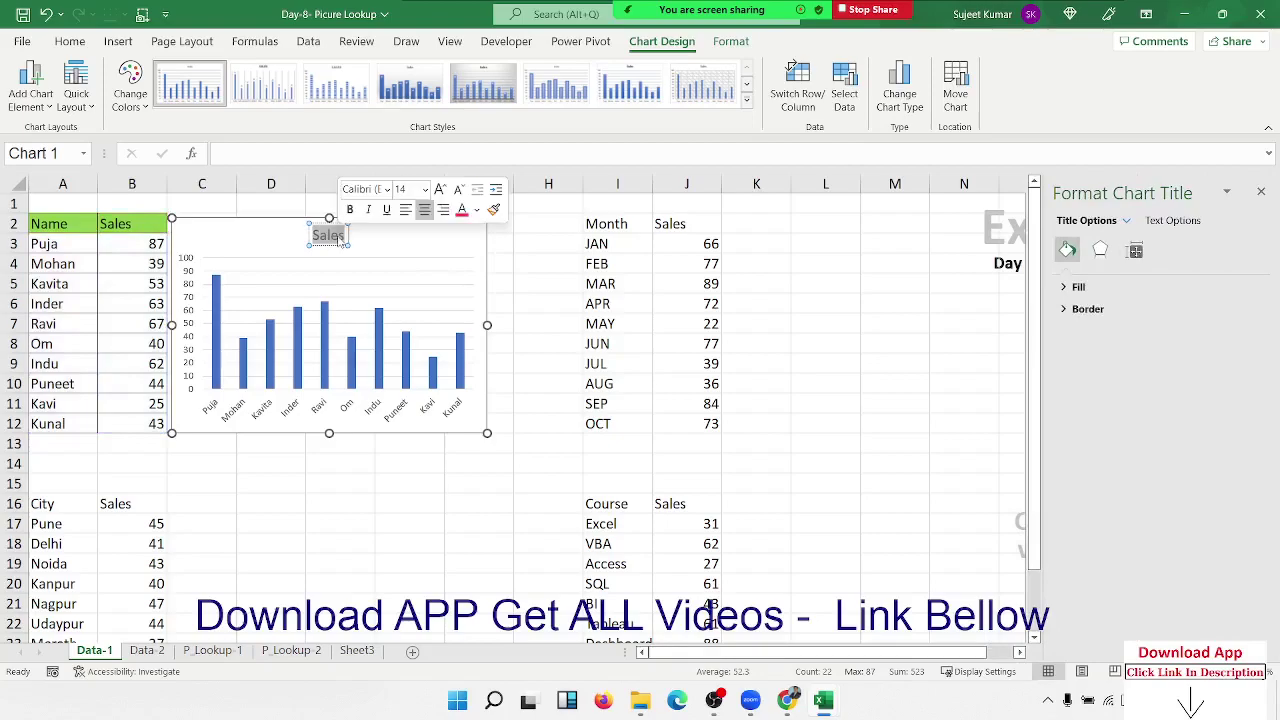
{"action": "key", "text": "Delete"}
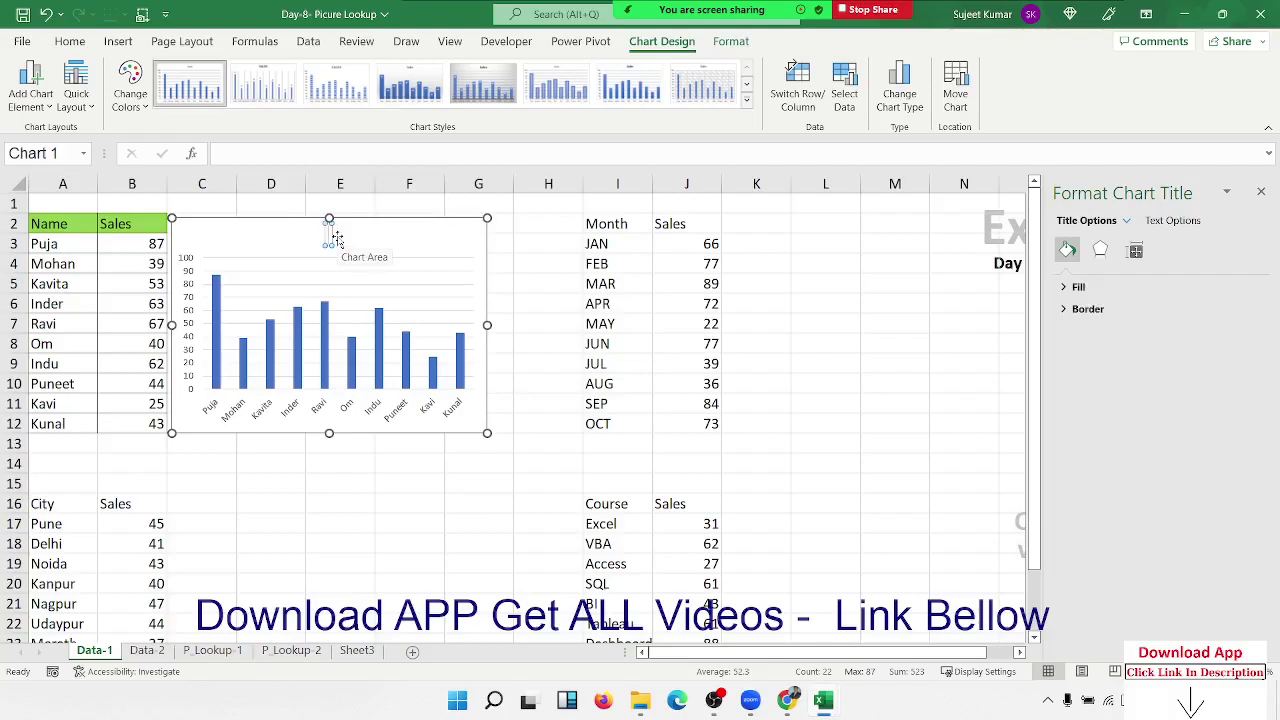
{"action": "type", "text": "Sale"}
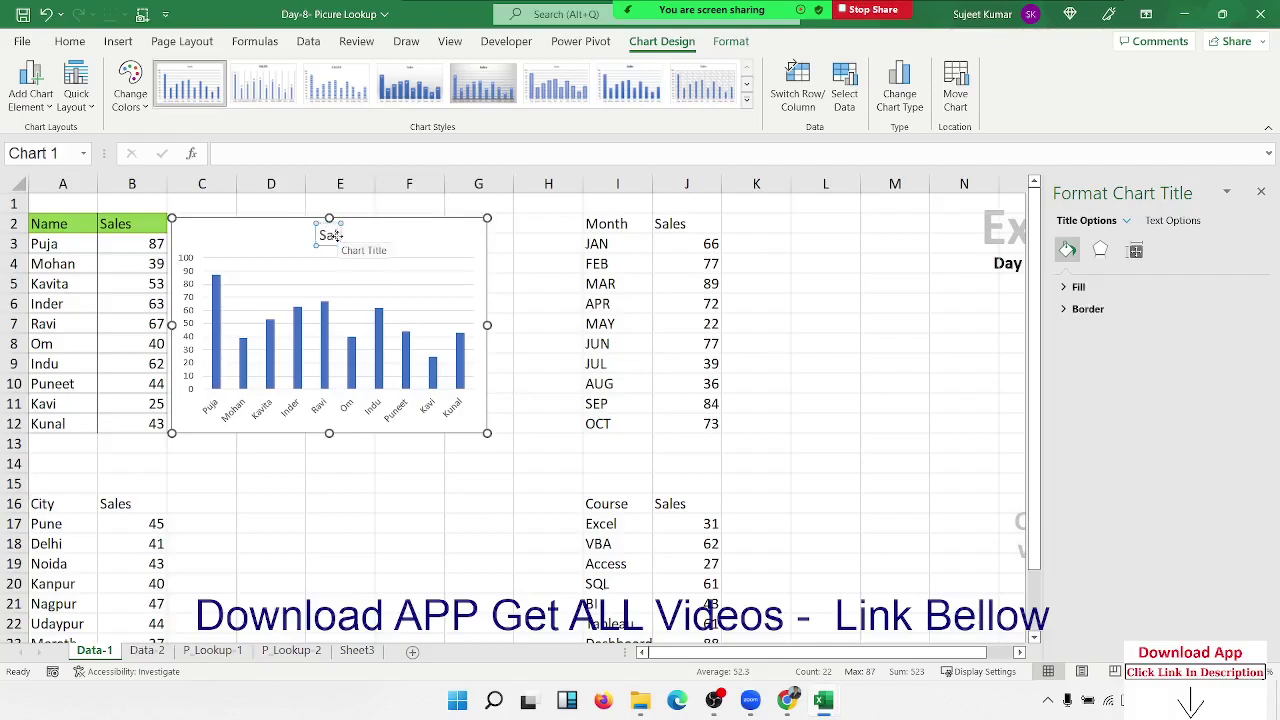
{"action": "type", "text": "es"}
{"action": "type", "text": " Report"}
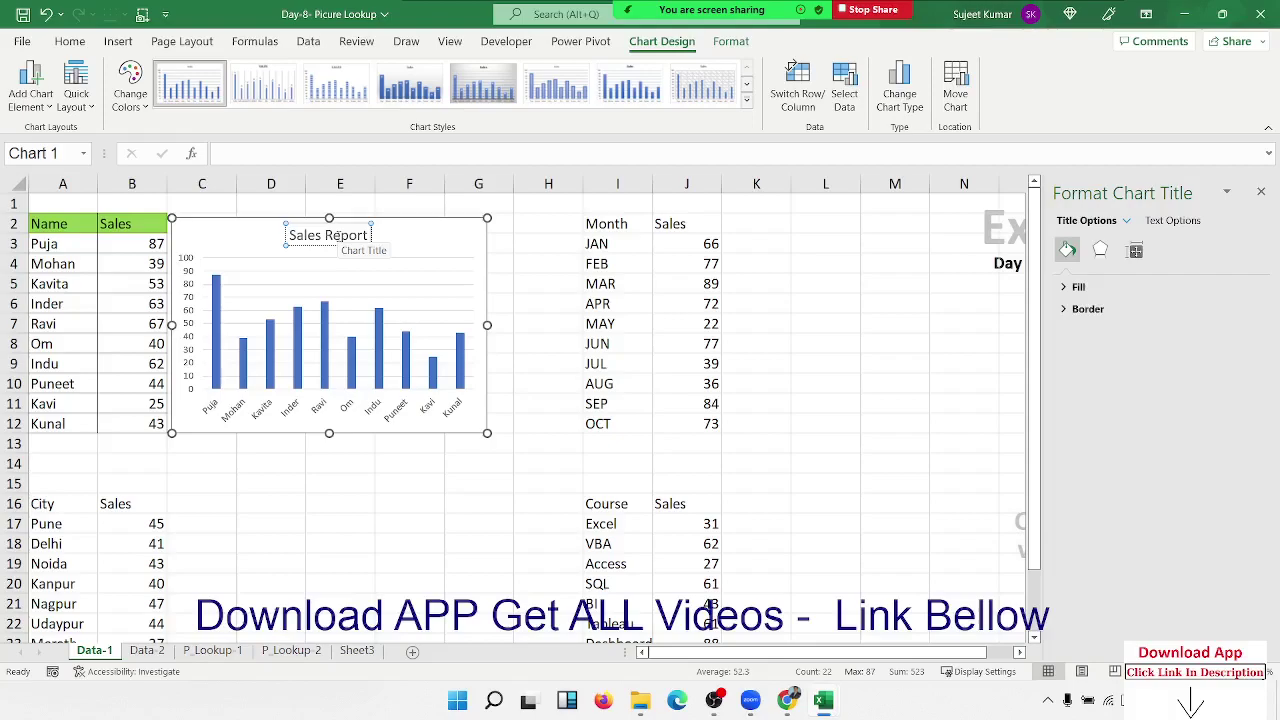
{"action": "type", "text": " by"}
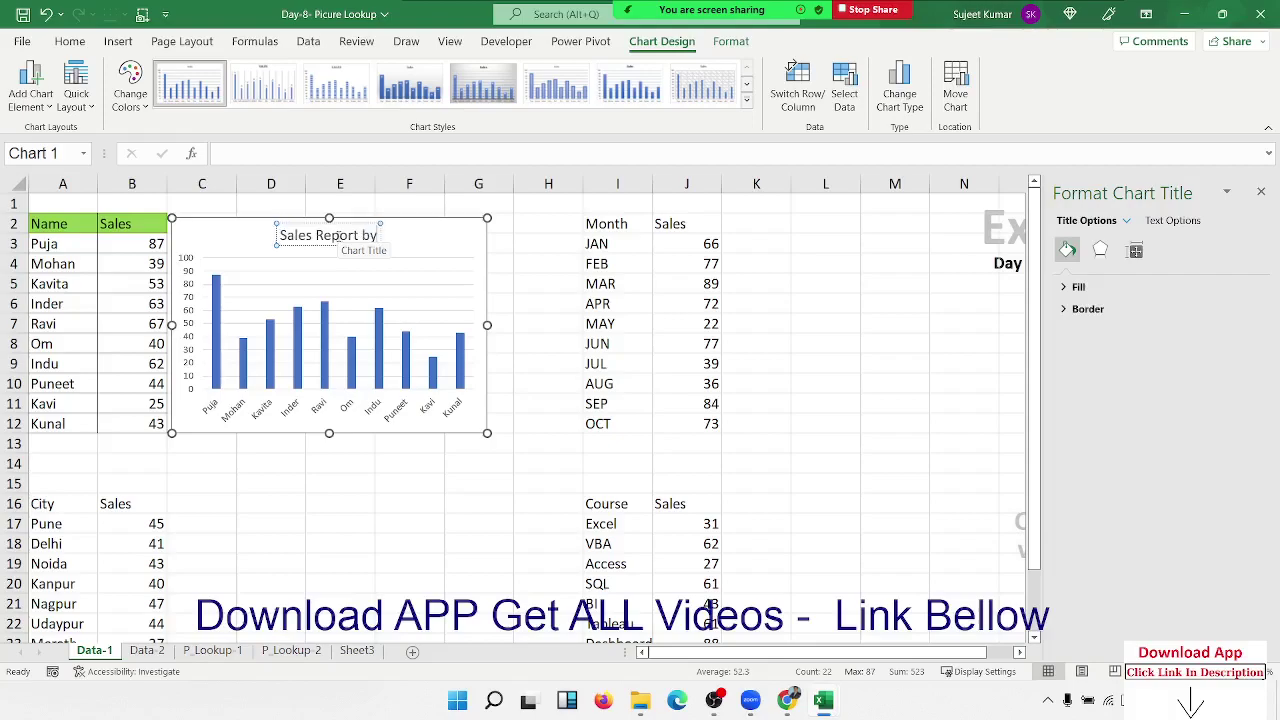
{"action": "type", "text": " S"}
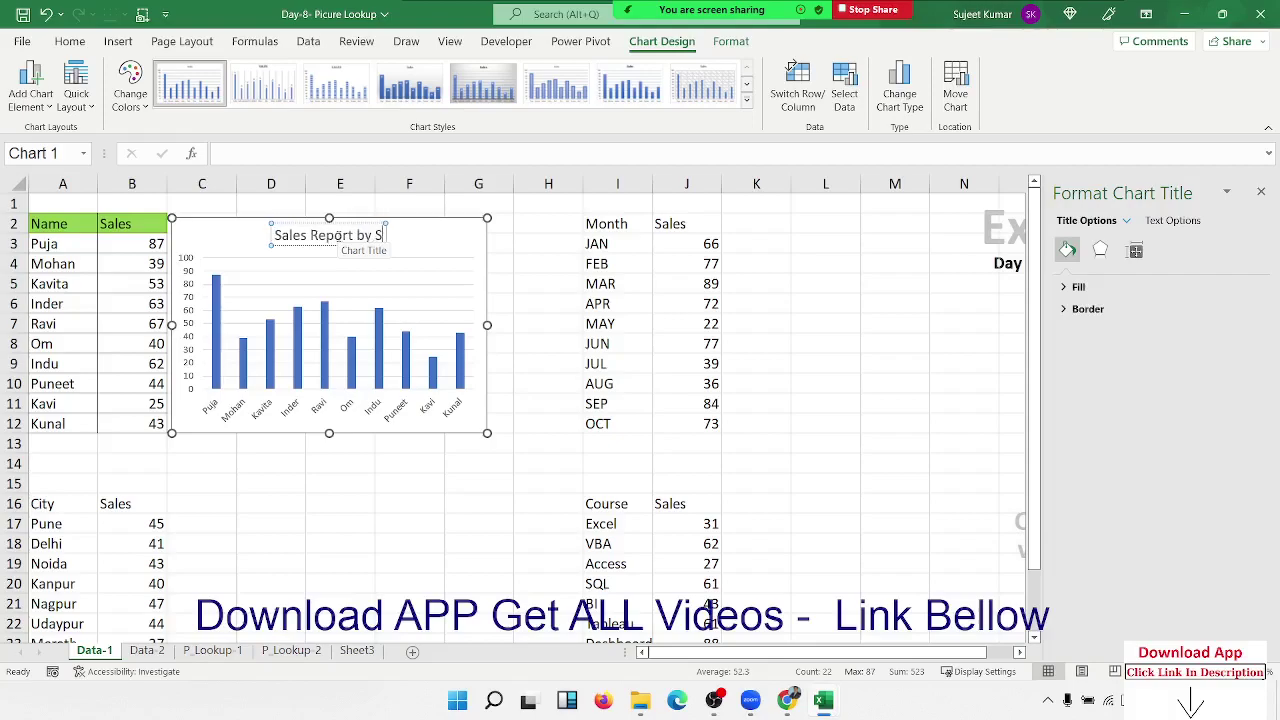
{"action": "type", "text": " O"}
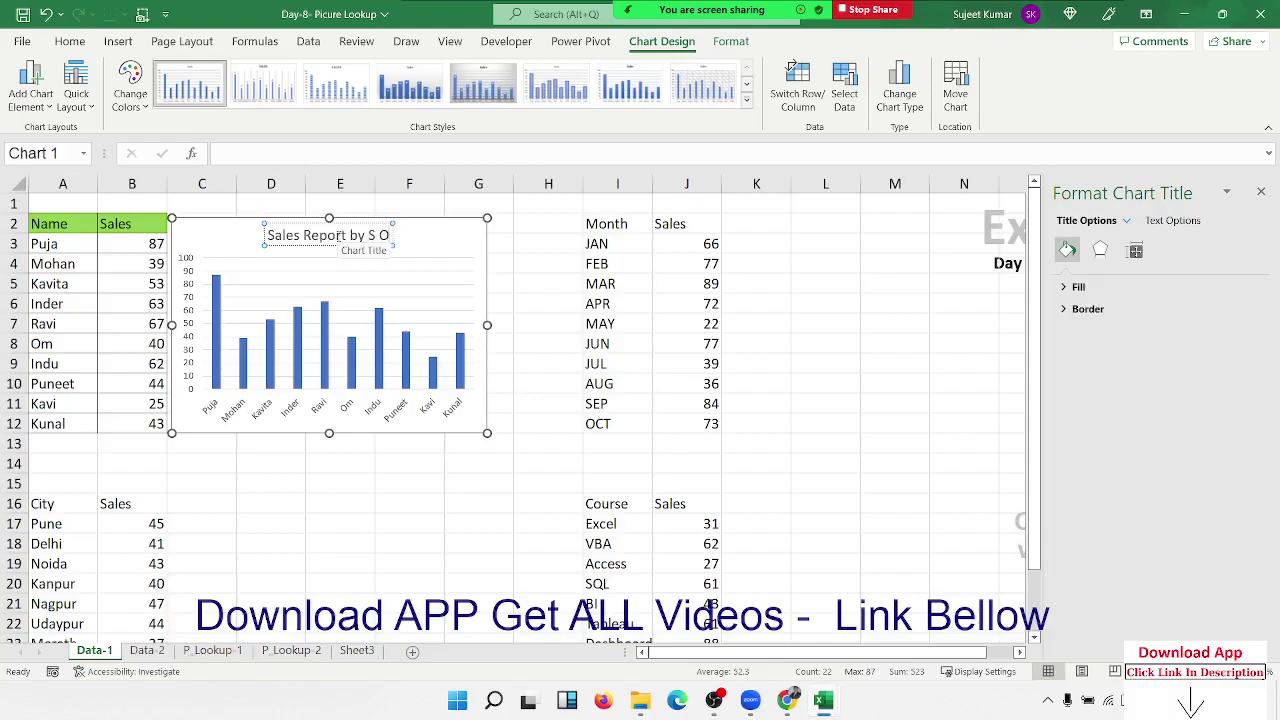
{"action": "left_click", "coordinate": [464, 530]}
- Apply the dark Style 9 to the Sales Report by S O chart, then deselect it
{"action": "left_click", "coordinate": [471, 436]}
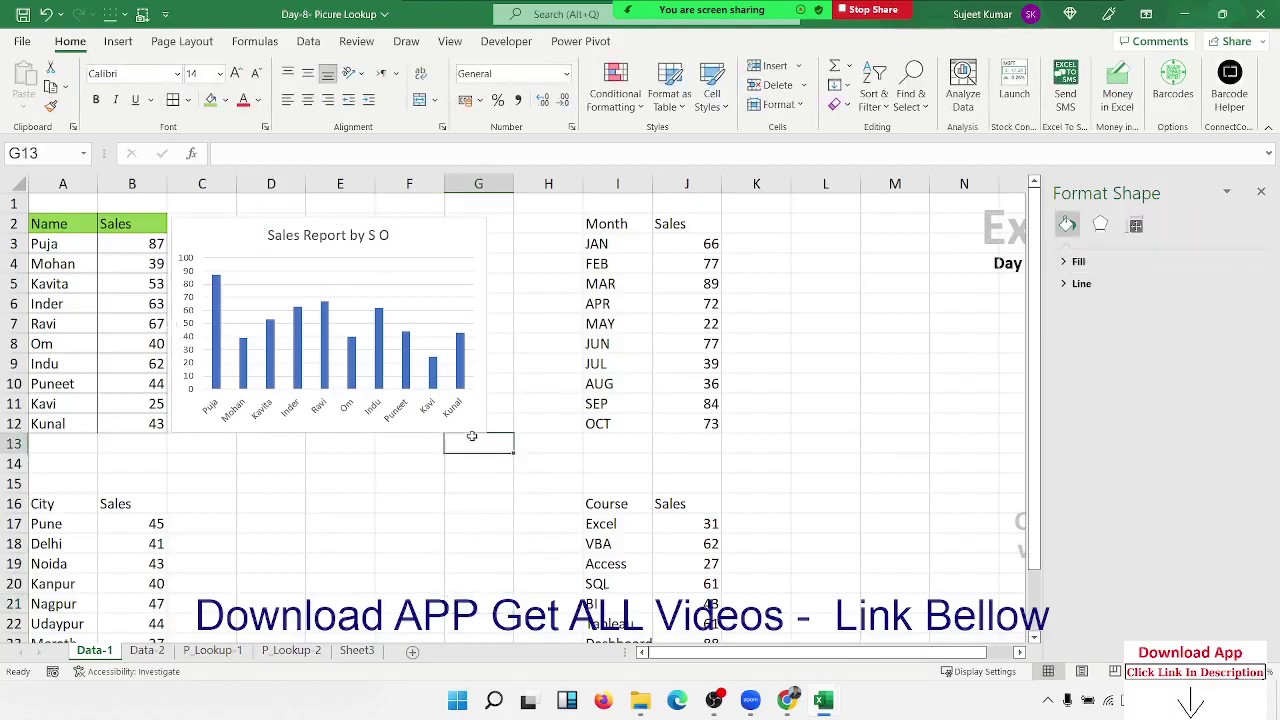
{"action": "left_click", "coordinate": [473, 435]}
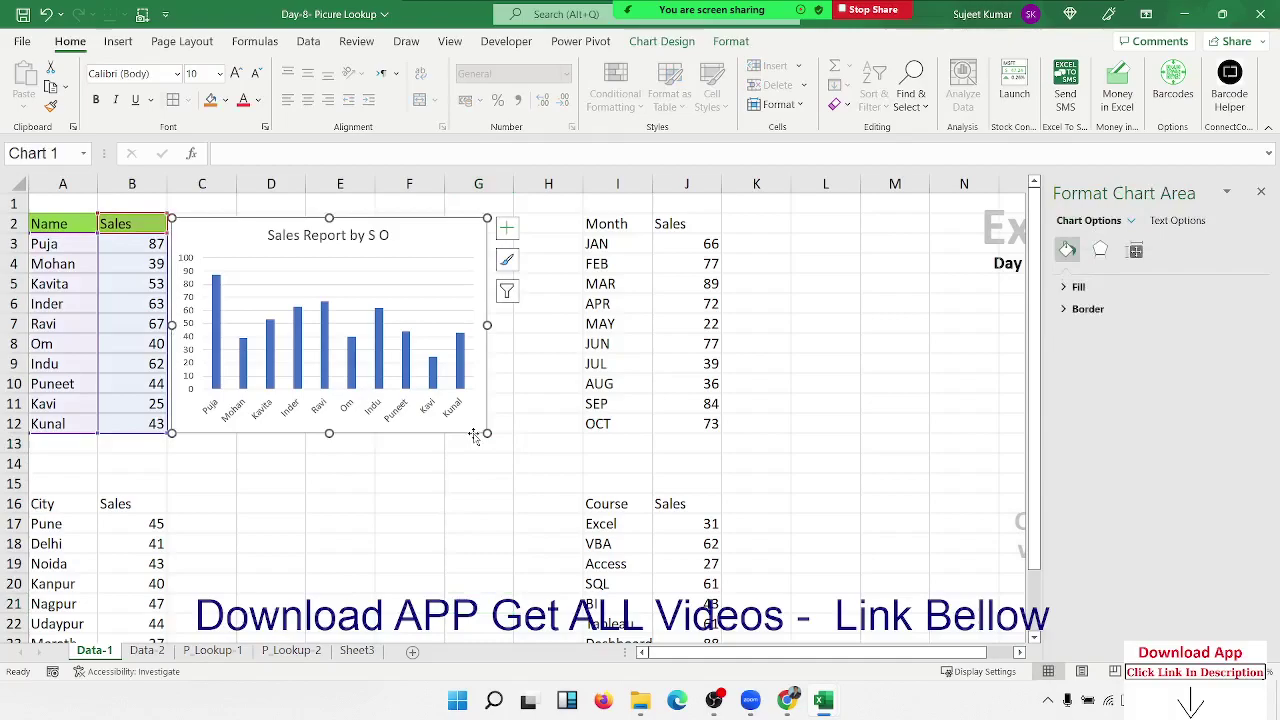
{"action": "left_click", "coordinate": [506, 228]}
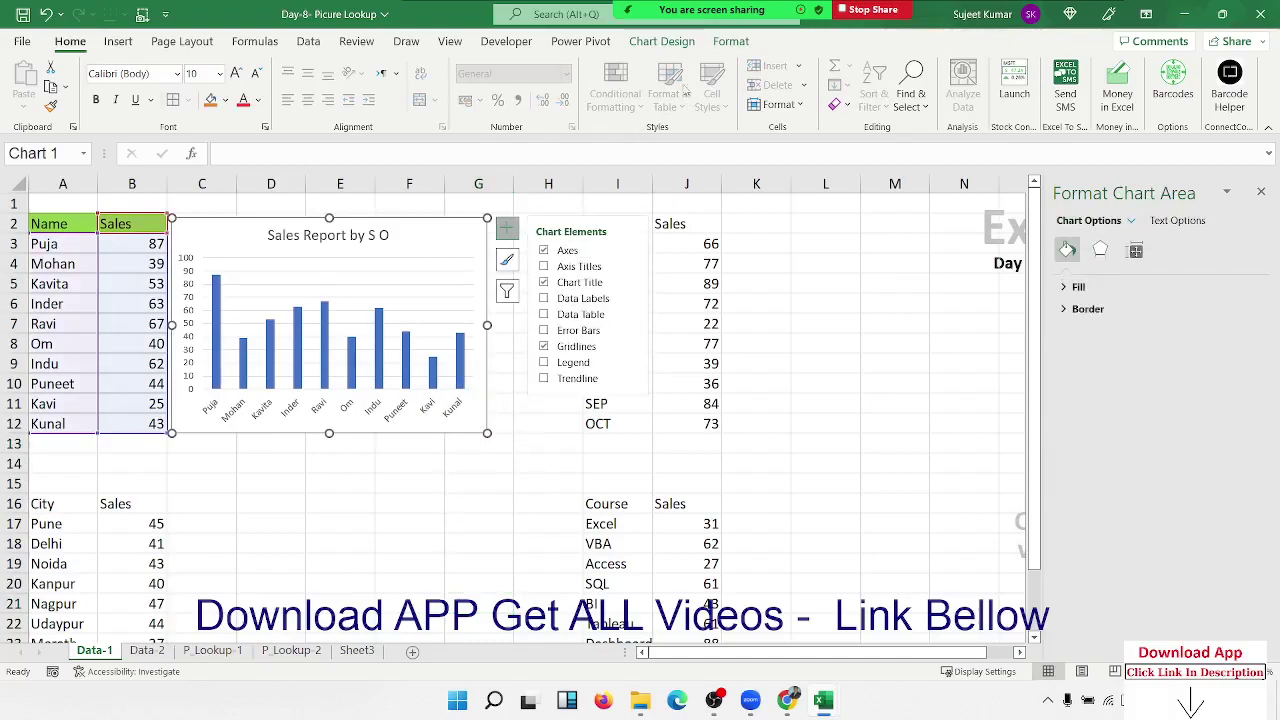
{"action": "left_click", "coordinate": [506, 260]}
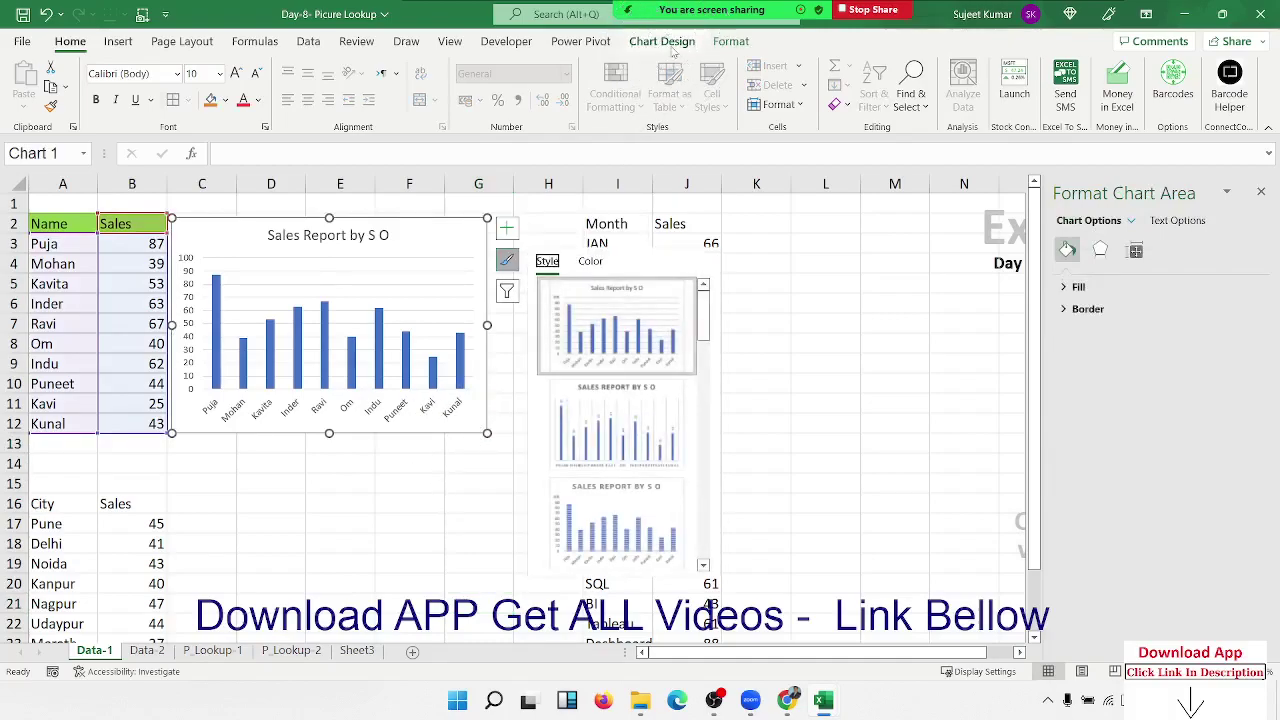
{"action": "left_click", "coordinate": [507, 288]}
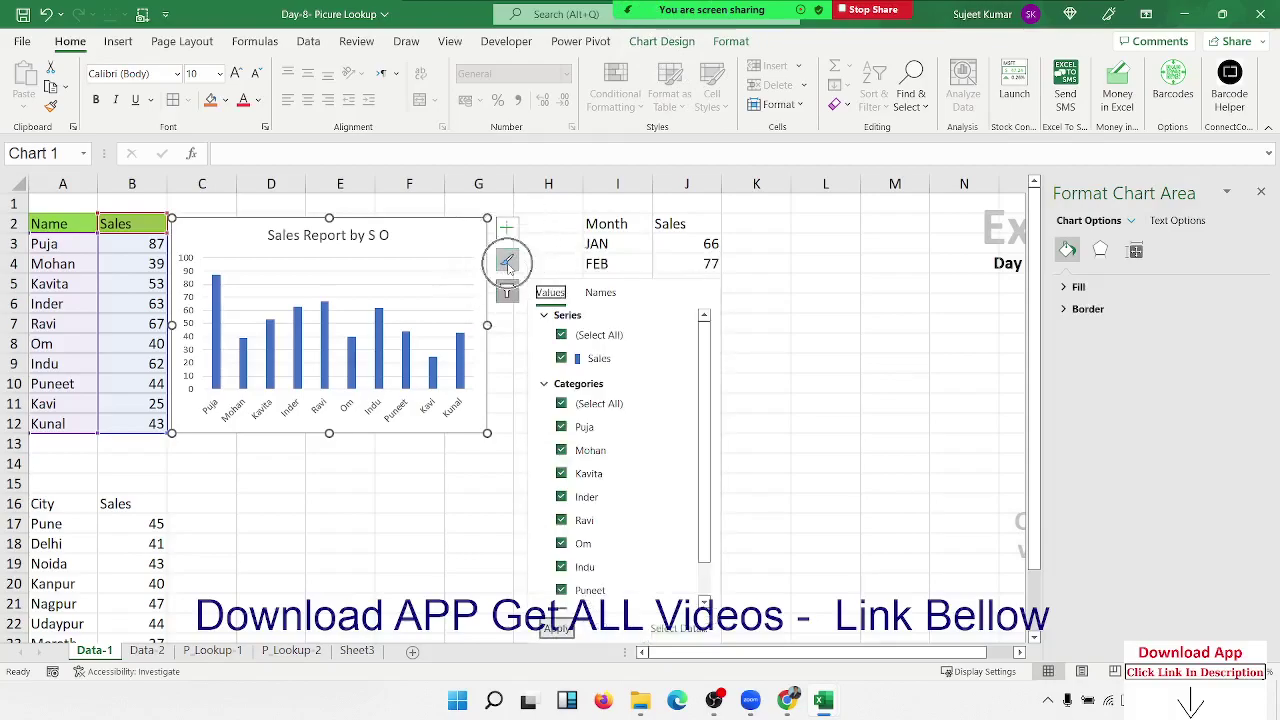
{"action": "left_click", "coordinate": [648, 44]}
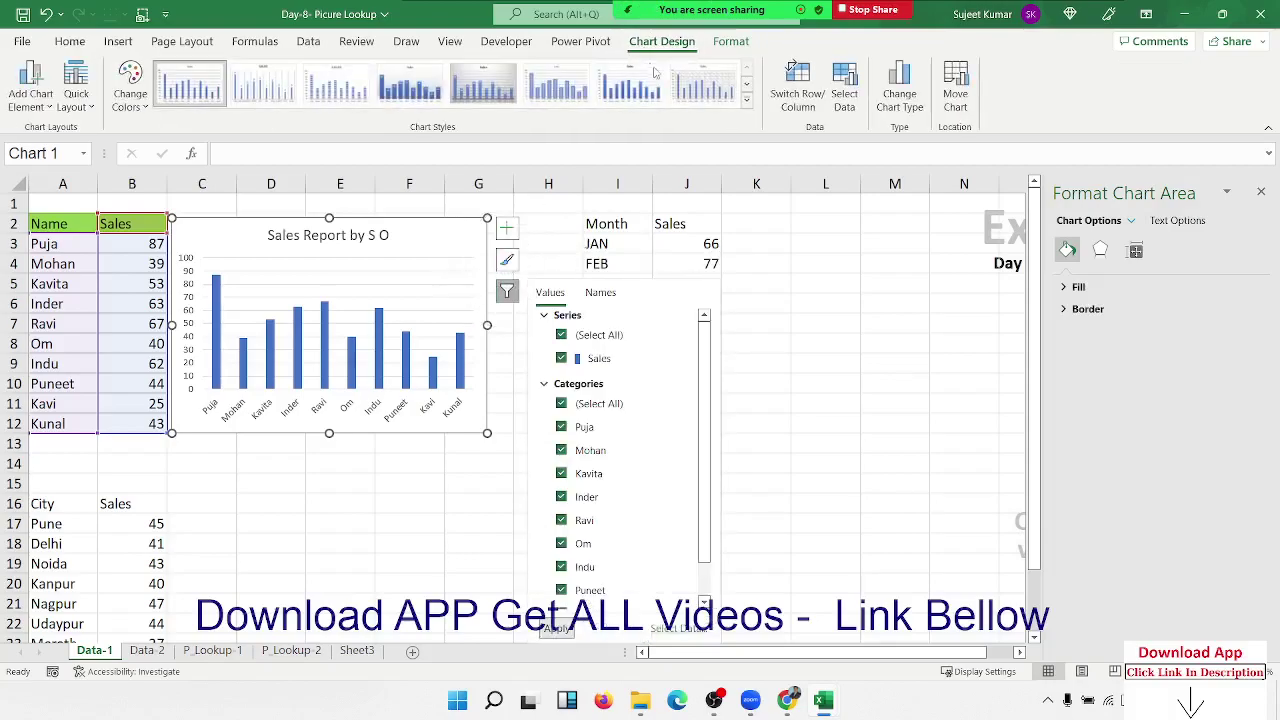
{"action": "left_click", "coordinate": [746, 100]}
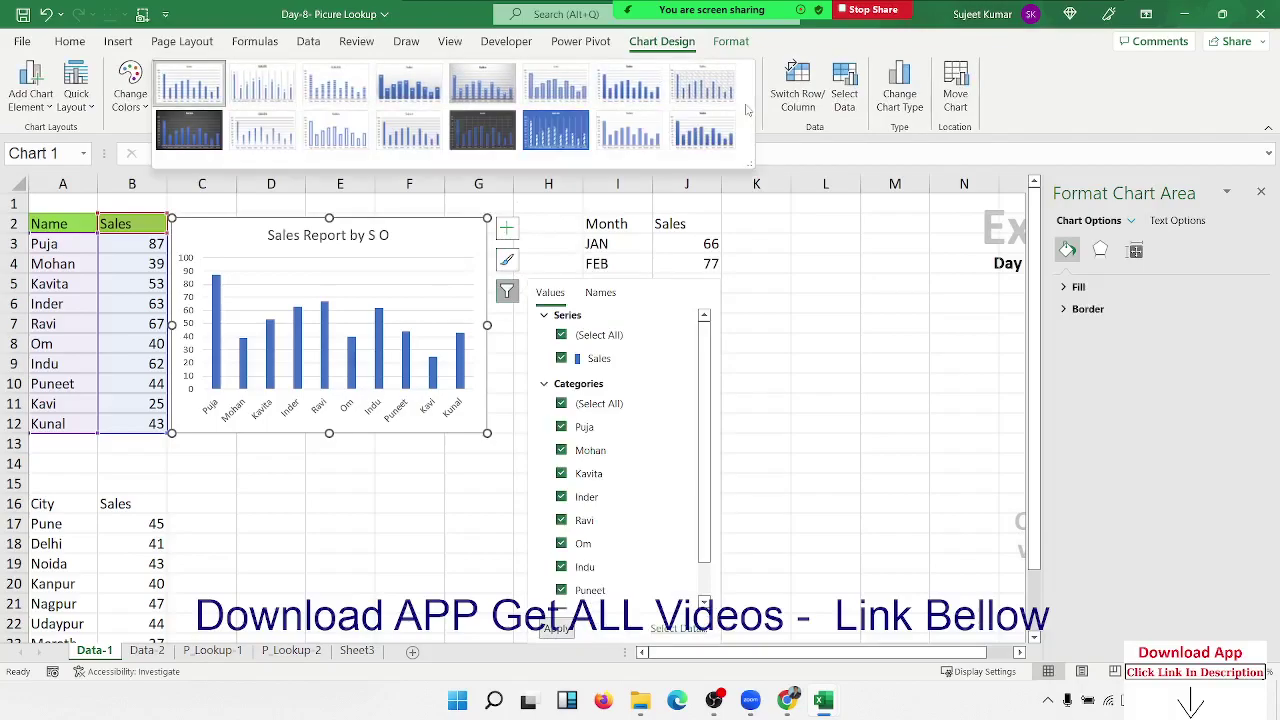
{"action": "left_click", "coordinate": [204, 128]}
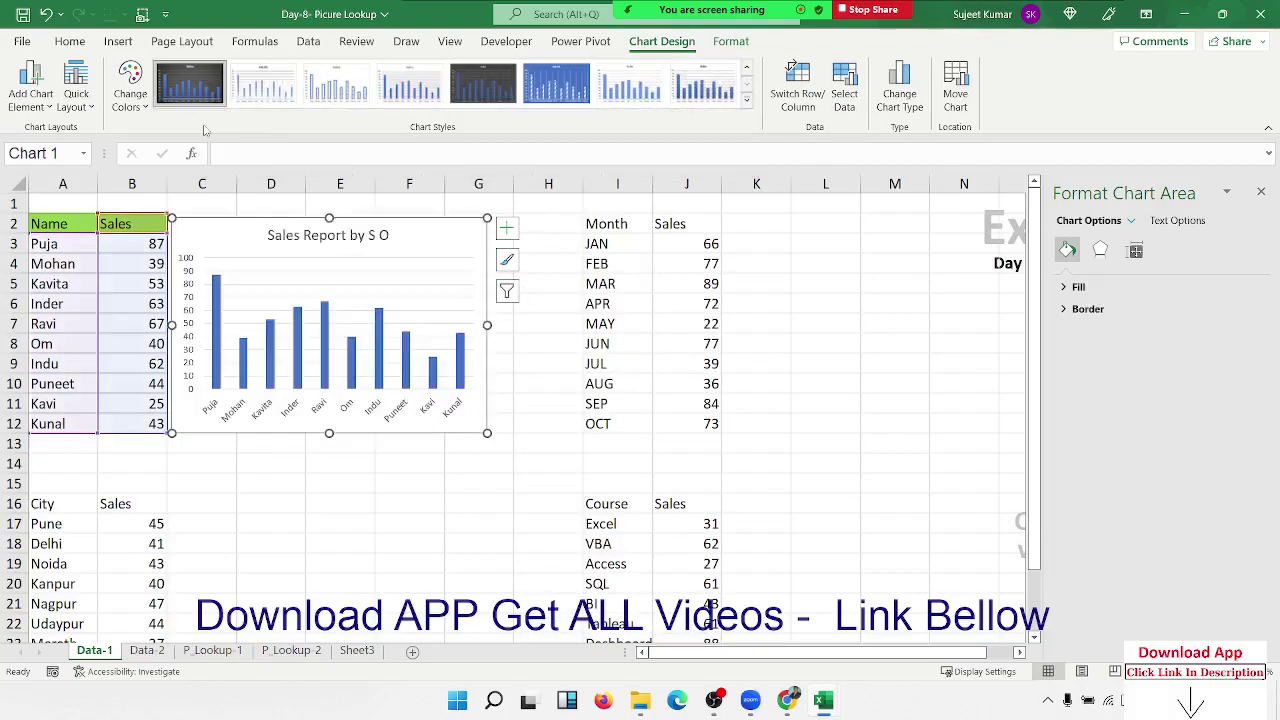
{"action": "left_click", "coordinate": [661, 470]}
- Fill the Month/Sales headers I2:J2 blue, close the Format Shape pane, and select the table
{"action": "left_click", "coordinate": [614, 226]}
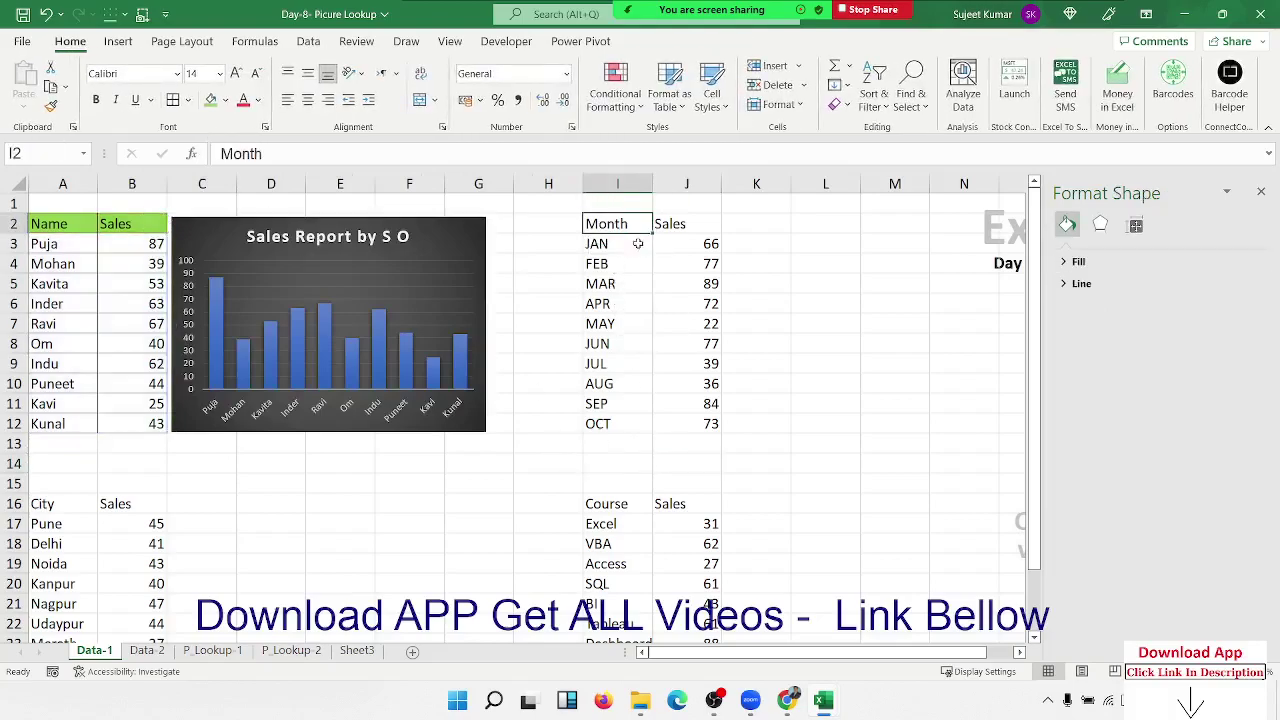
{"action": "left_click_drag", "start_coordinate": [637, 244], "coordinate": [712, 426]}
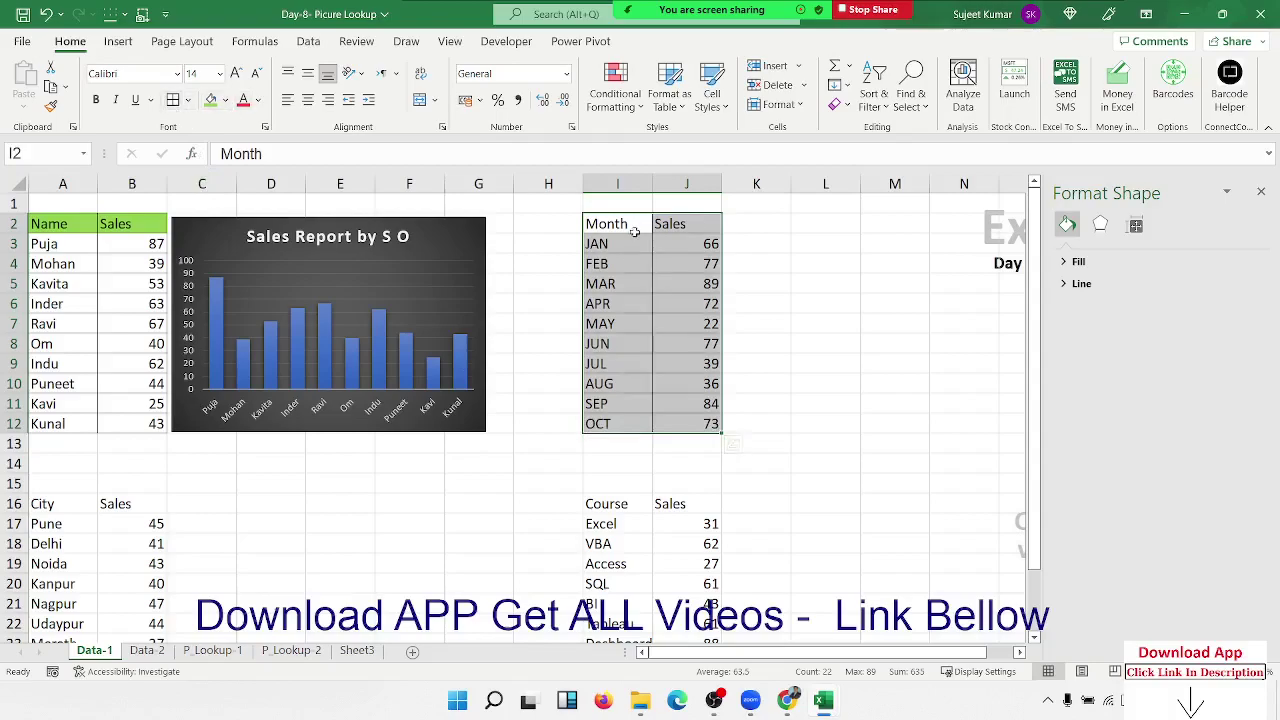
{"action": "left_click_drag", "start_coordinate": [634, 232], "coordinate": [690, 226]}
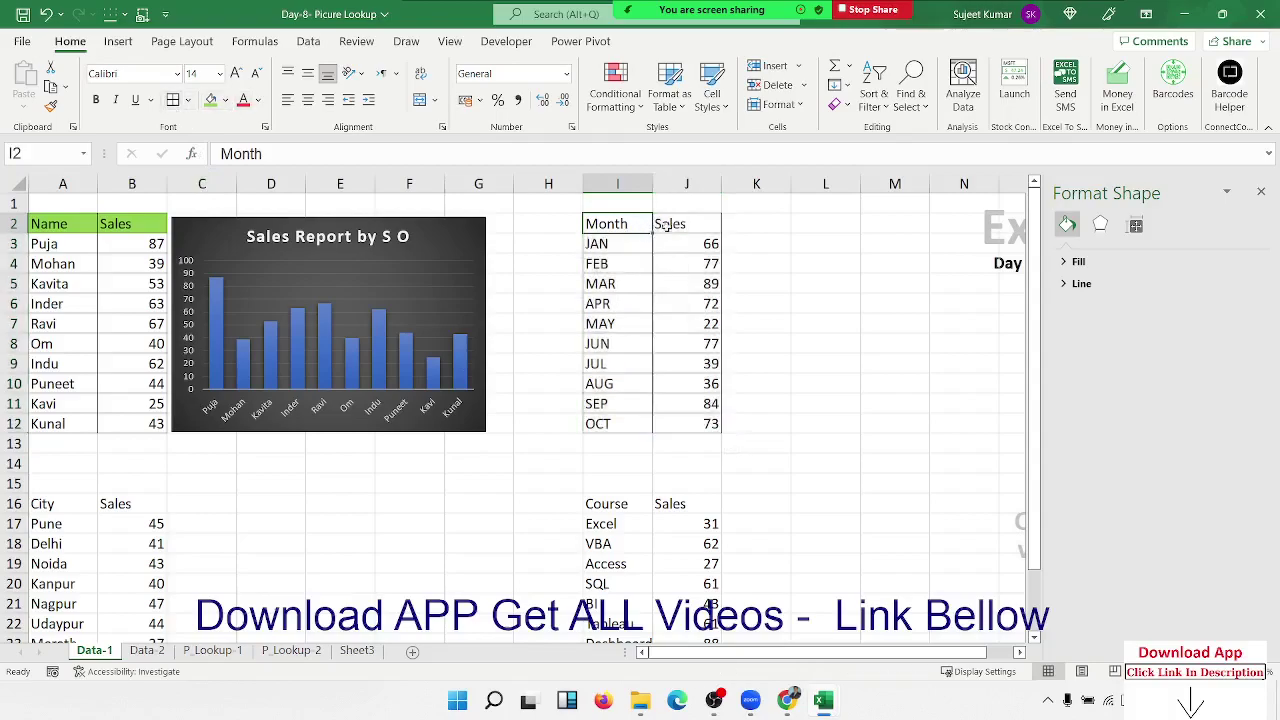
{"action": "left_click", "coordinate": [225, 103]}
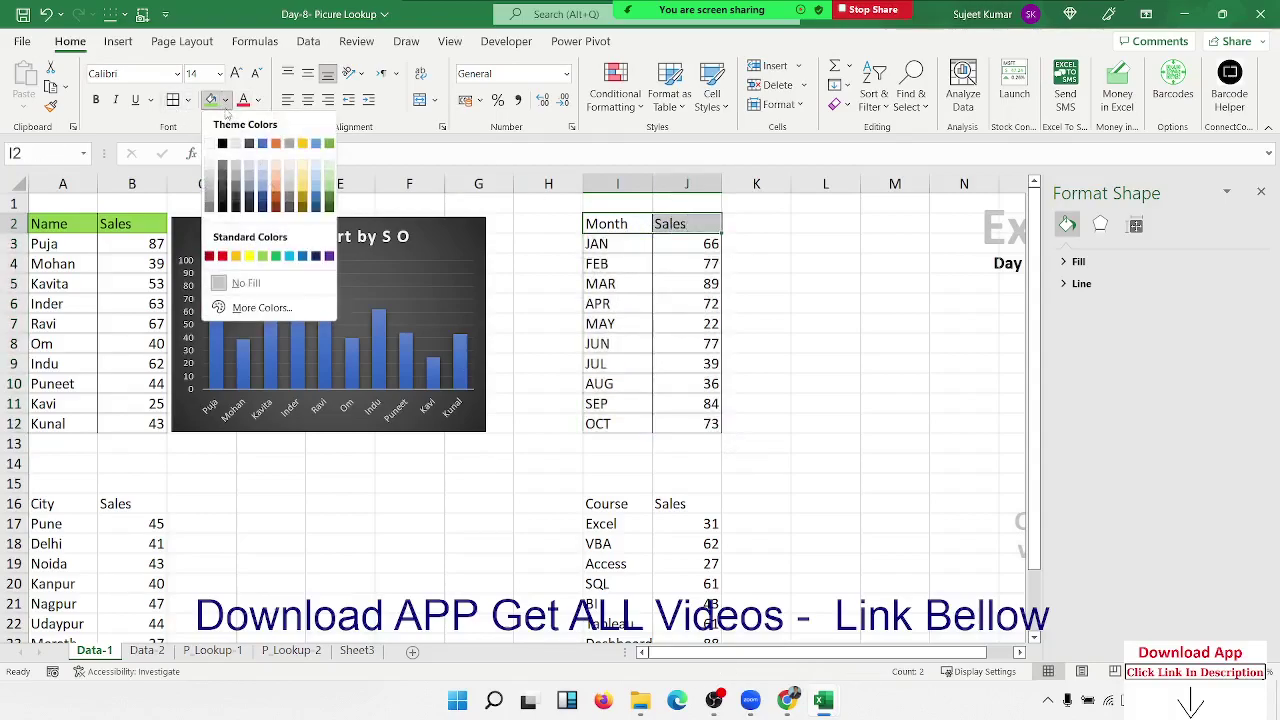
{"action": "left_click", "coordinate": [288, 257]}
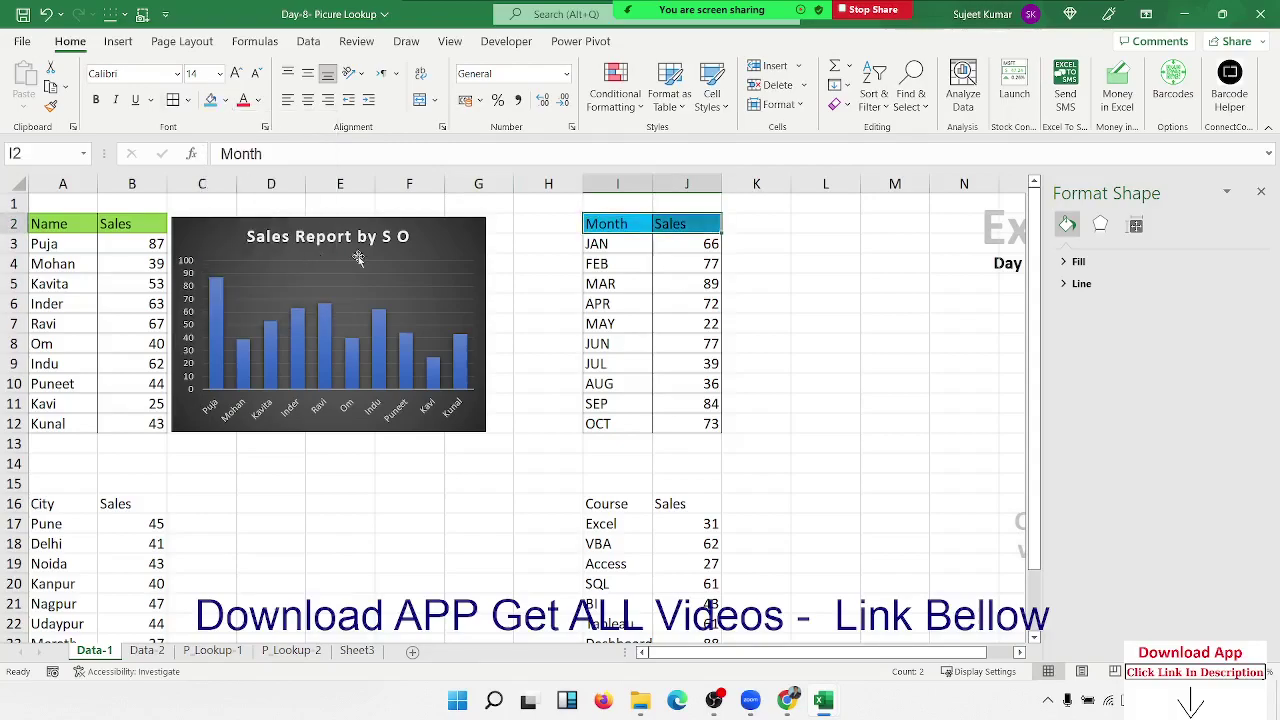
{"action": "left_click", "coordinate": [809, 261]}
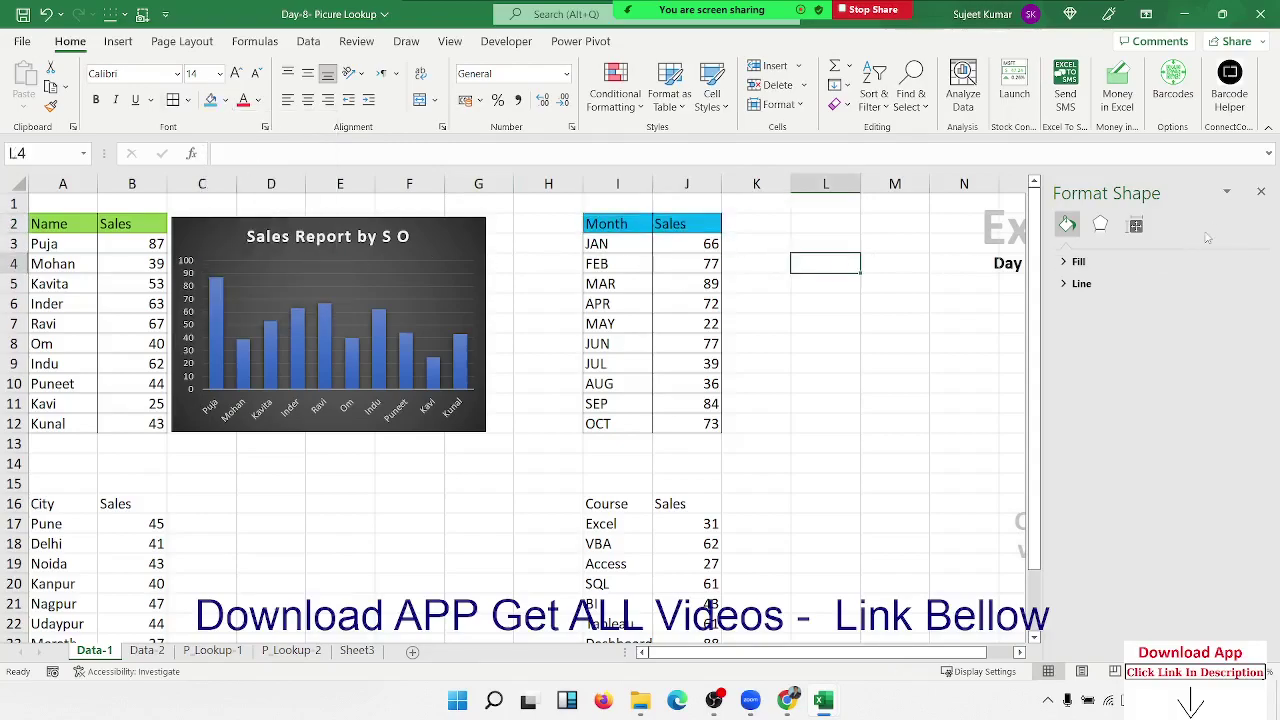
{"action": "left_click", "coordinate": [1261, 192]}
{"action": "left_click_drag", "start_coordinate": [610, 223], "coordinate": [712, 428]}
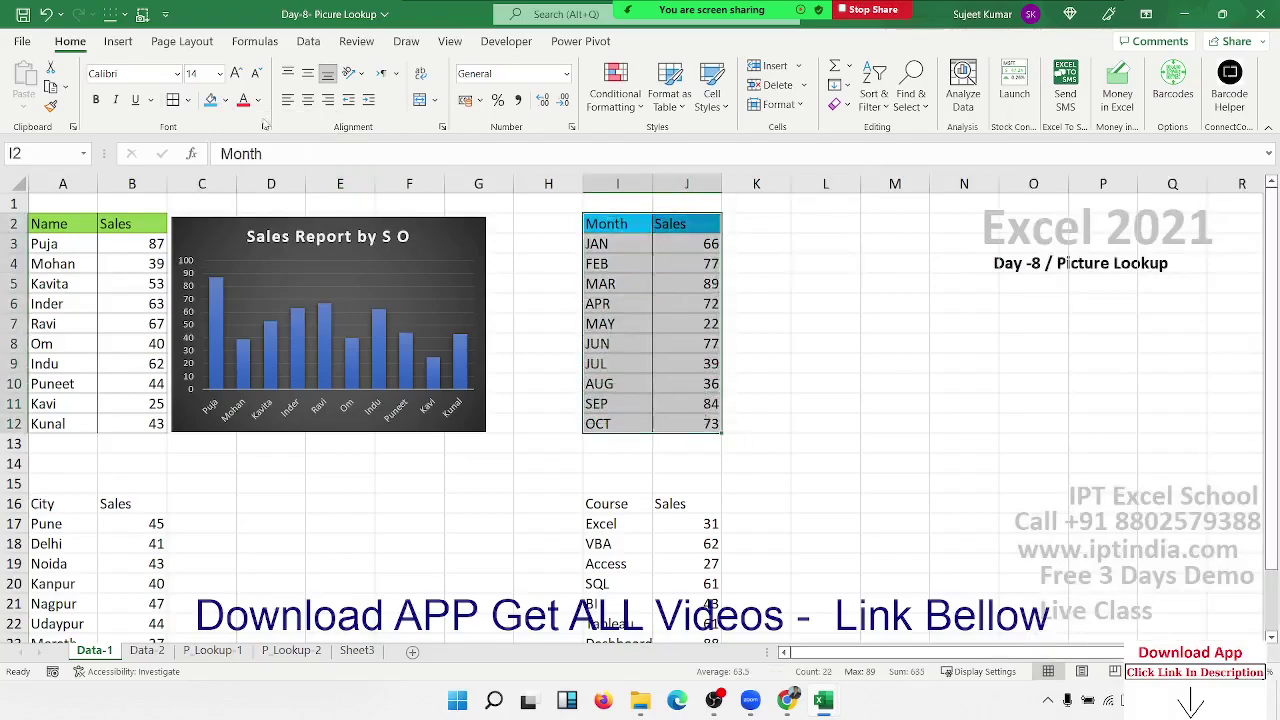
- Insert a clustered column chart of monthly sales beside the Month table, shrunk to columns K–M
{"action": "left_click", "coordinate": [121, 42]}
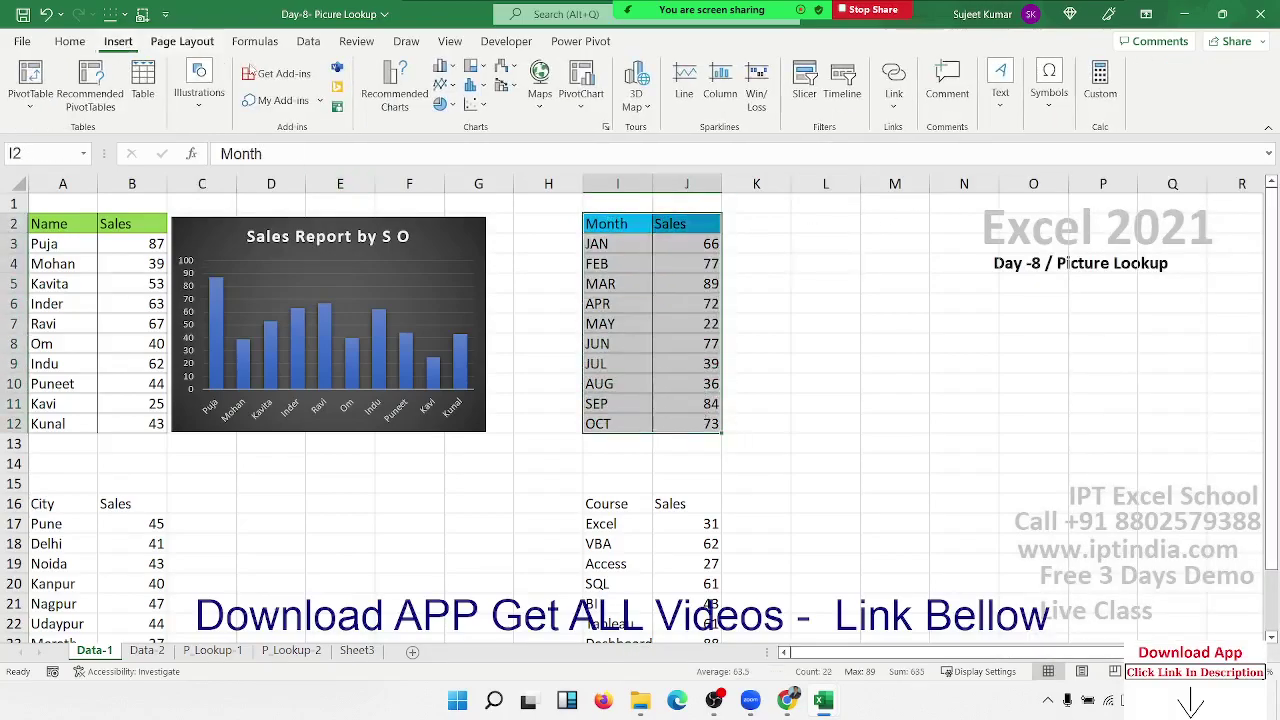
{"action": "left_click", "coordinate": [441, 67]}
{"action": "left_click", "coordinate": [455, 124]}
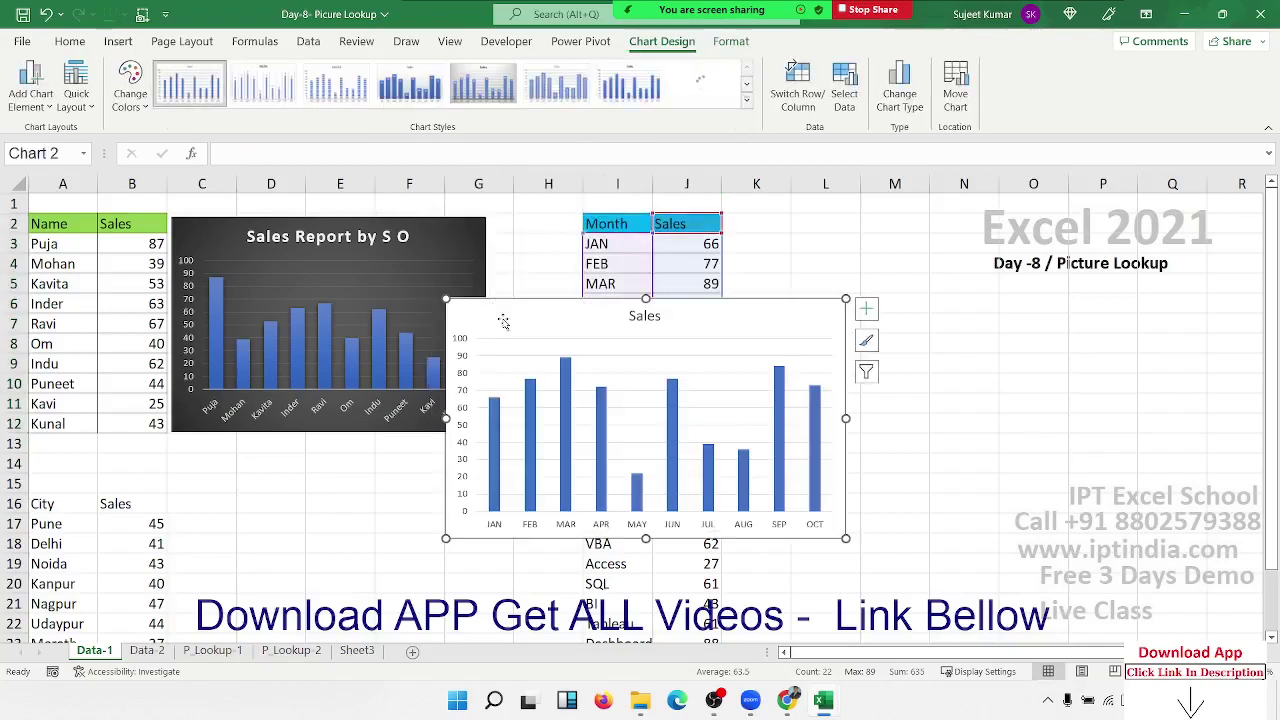
{"action": "left_click_drag", "start_coordinate": [629, 309], "coordinate": [786, 236]}
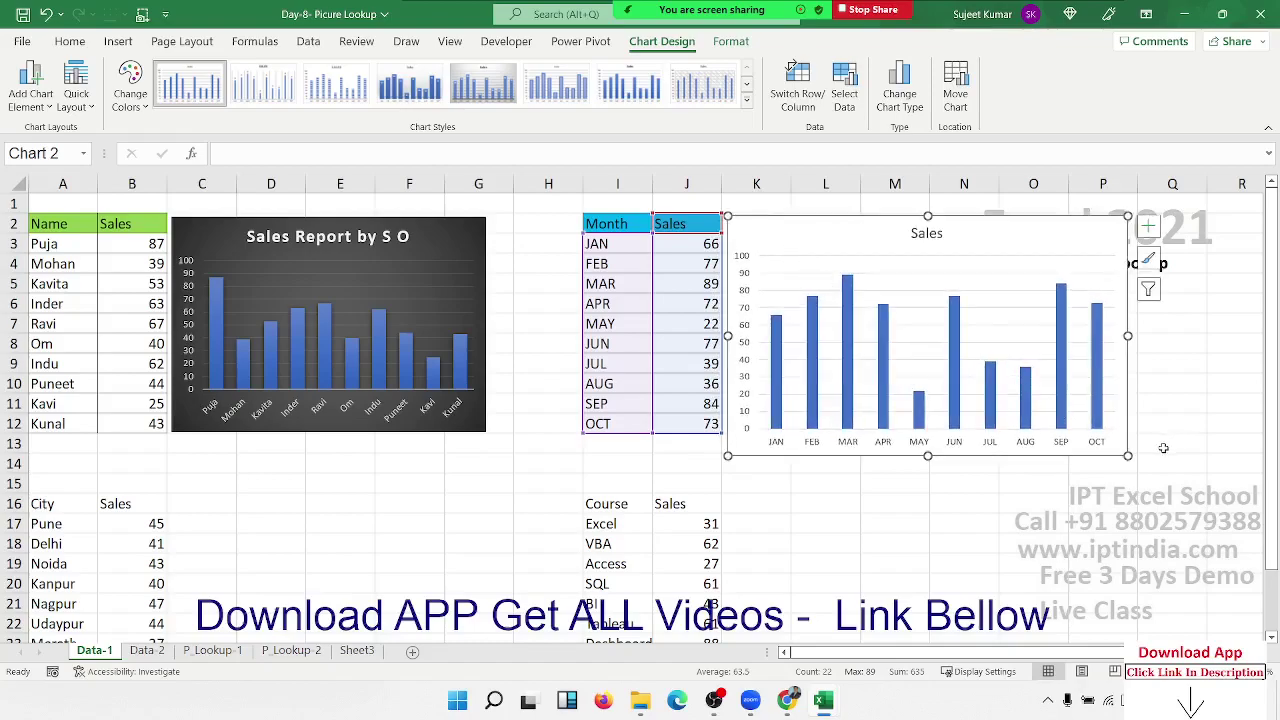
{"action": "left_click_drag", "start_coordinate": [1130, 457], "coordinate": [956, 425]}
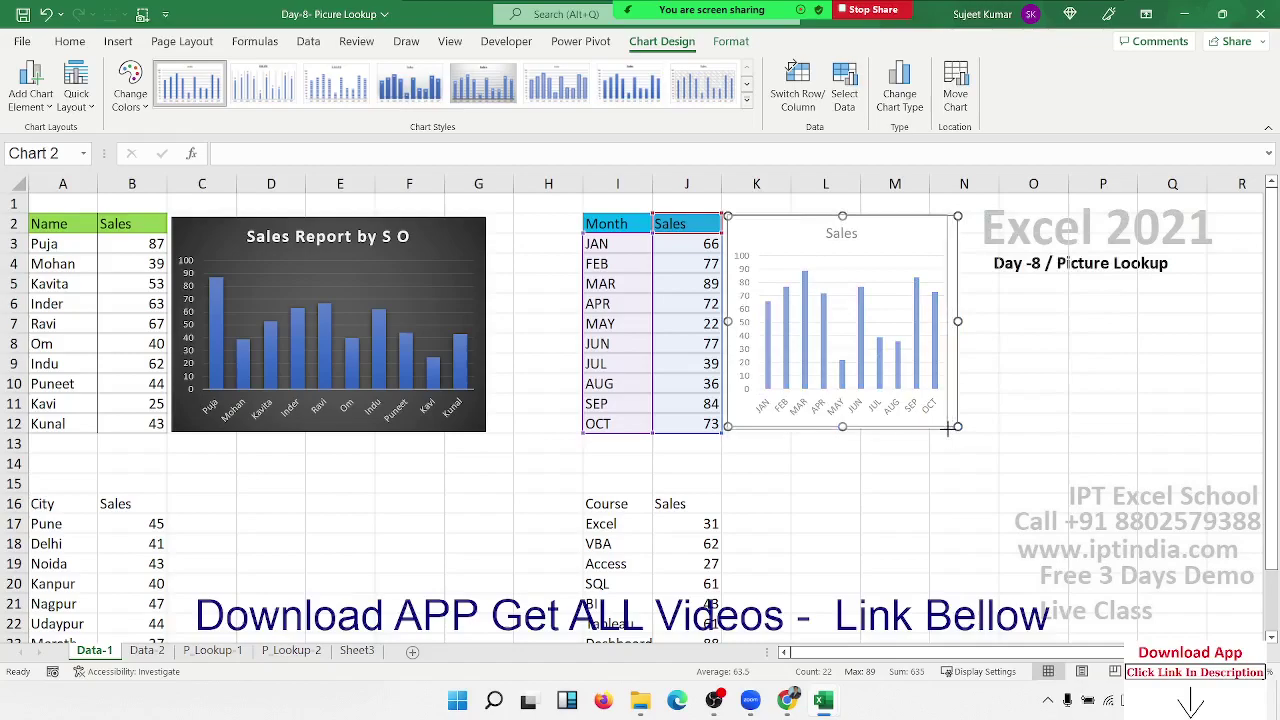
- Retitle the monthly chart 'Mothly Sales'
{"action": "left_click_drag", "start_coordinate": [956, 425], "coordinate": [948, 430]}
{"action": "left_click", "coordinate": [826, 240]}
{"action": "double_click", "coordinate": [826, 240]}
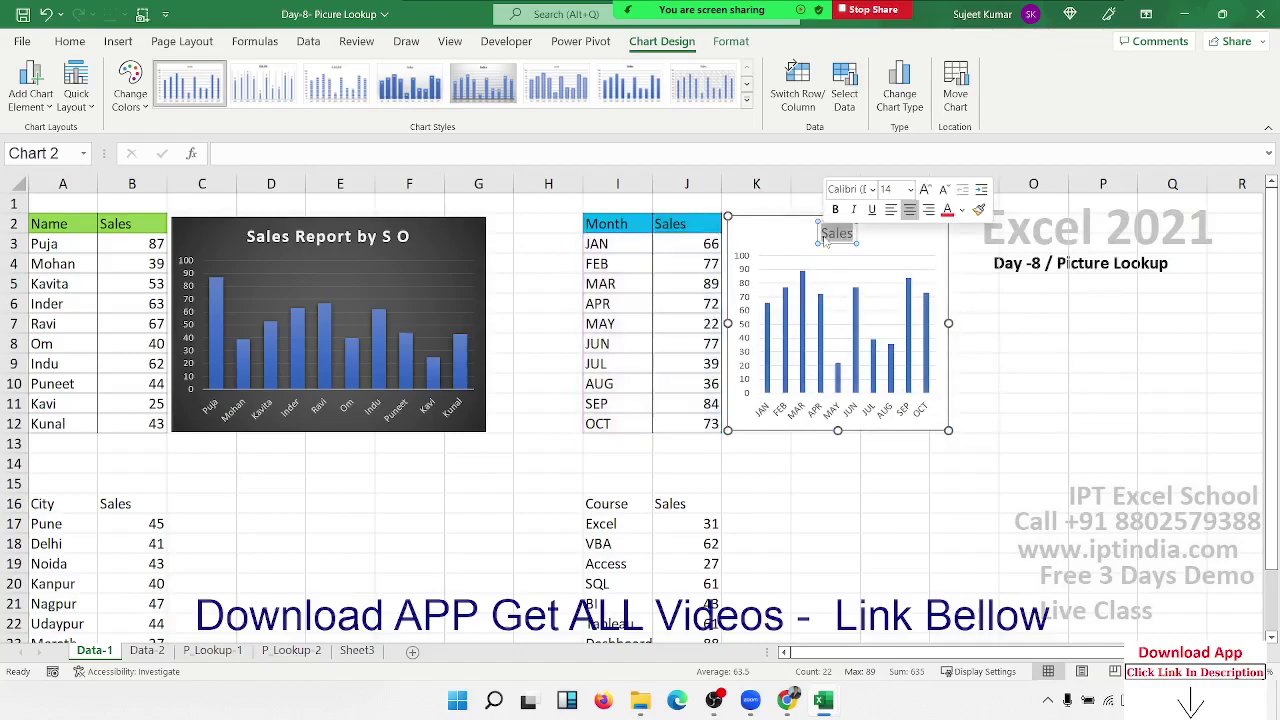
{"action": "type", "text": "Moth"}
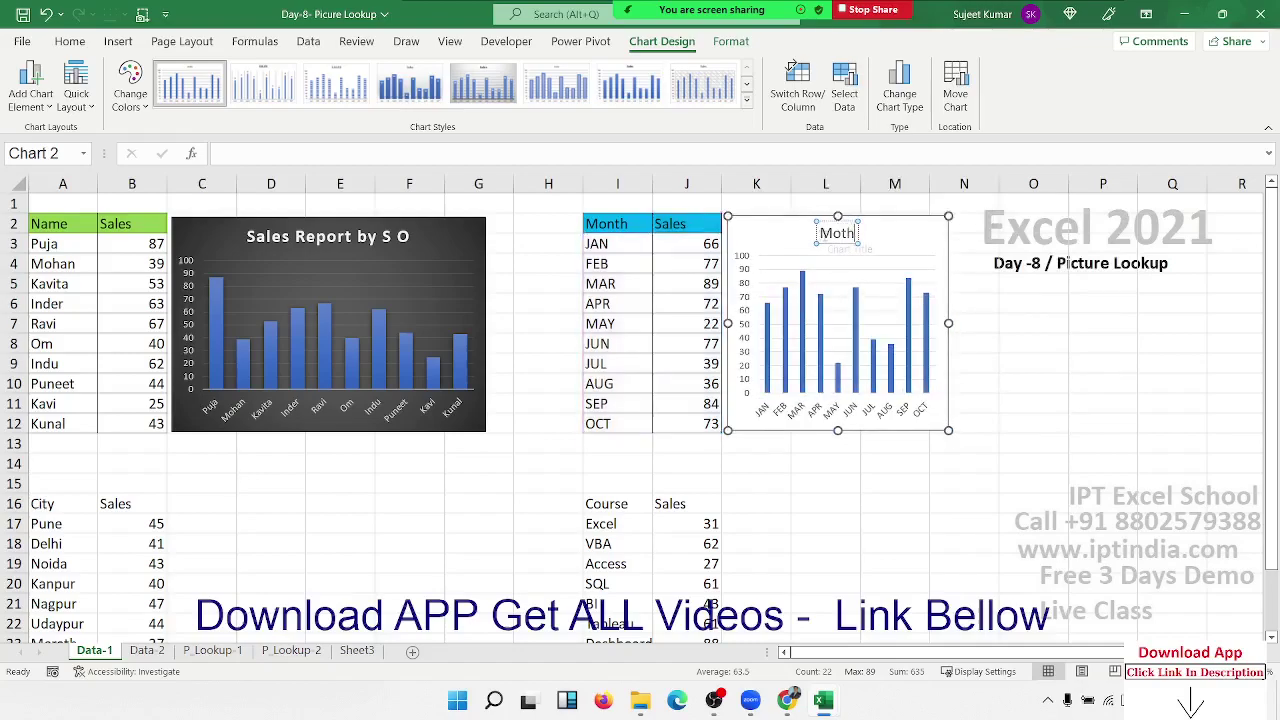
{"action": "type", "text": "ly Sales"}
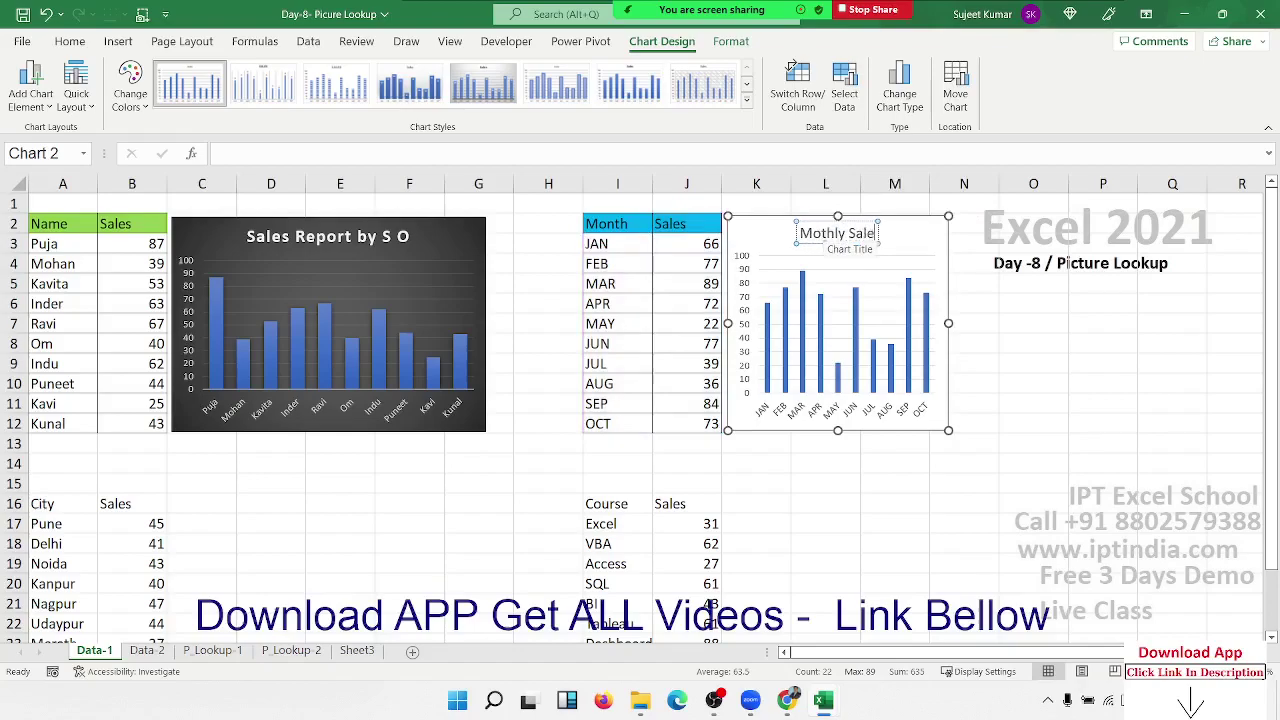
{"action": "left_click", "coordinate": [1010, 322]}
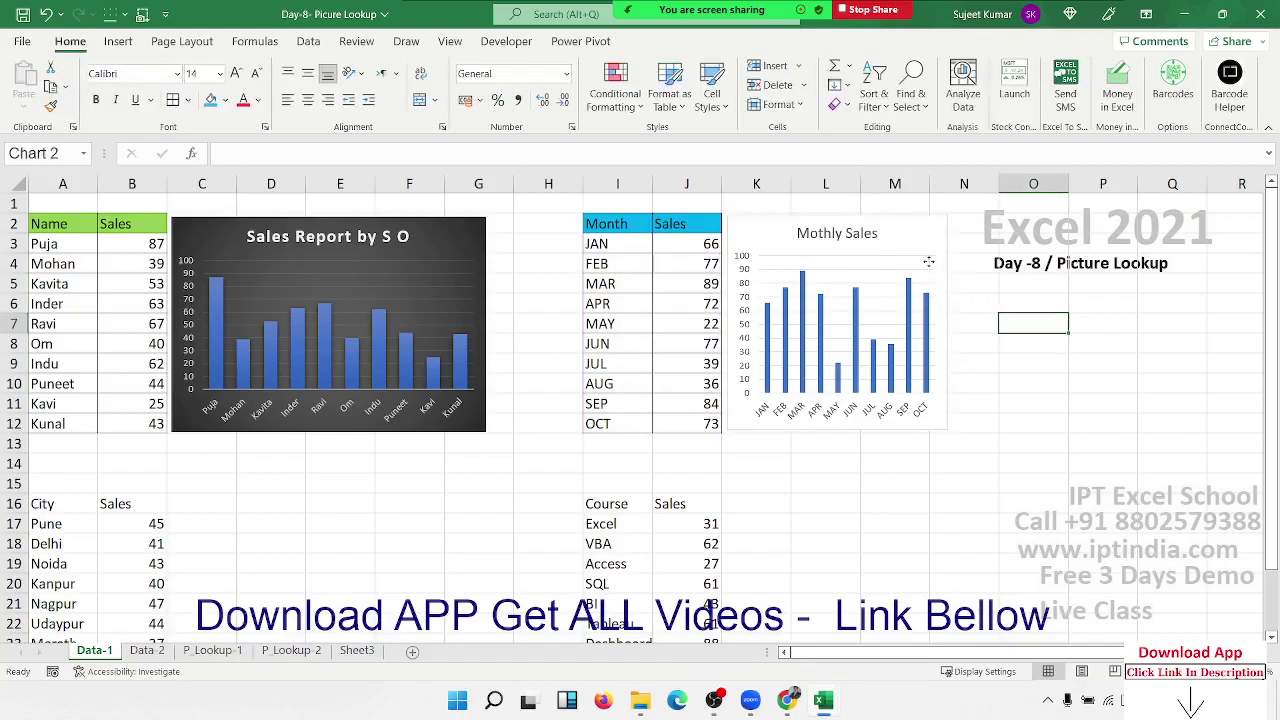
- Apply a blue chart style with hatched bars to the Mothly Sales chart
{"action": "left_click", "coordinate": [930, 265]}
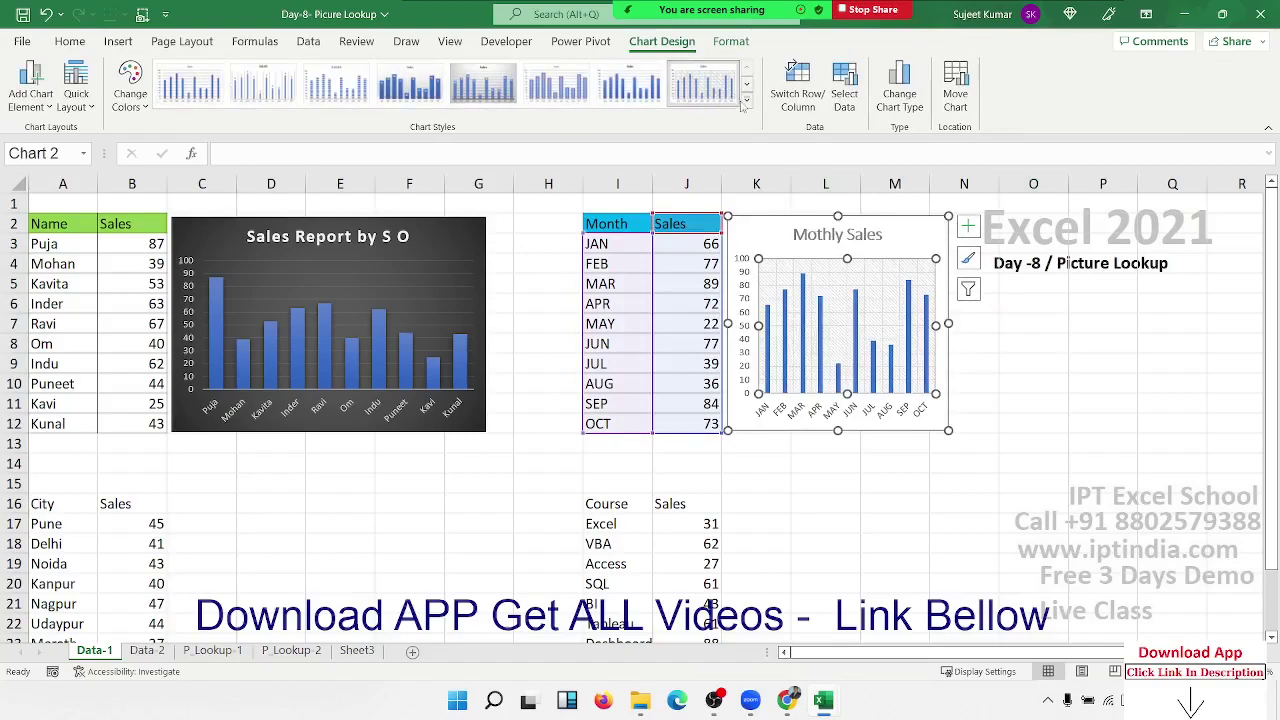
{"action": "left_click", "coordinate": [746, 100]}
{"action": "left_click", "coordinate": [555, 130]}
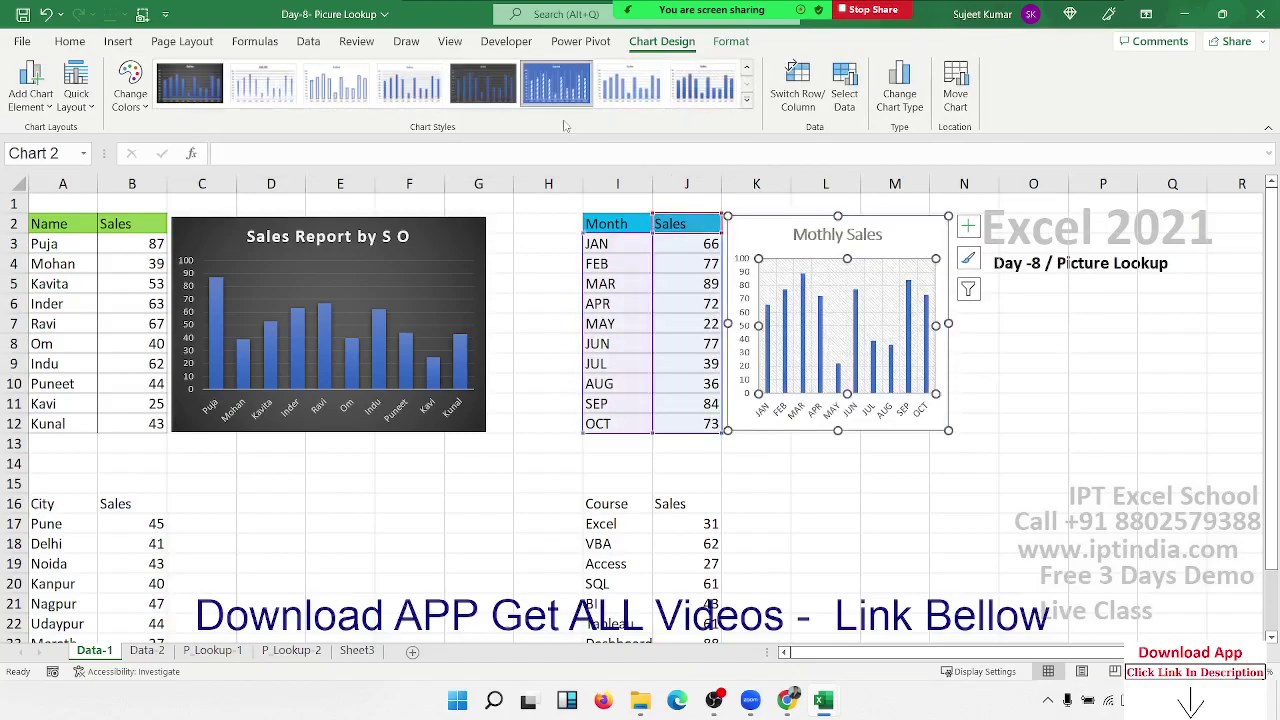
{"action": "left_click", "coordinate": [804, 467]}
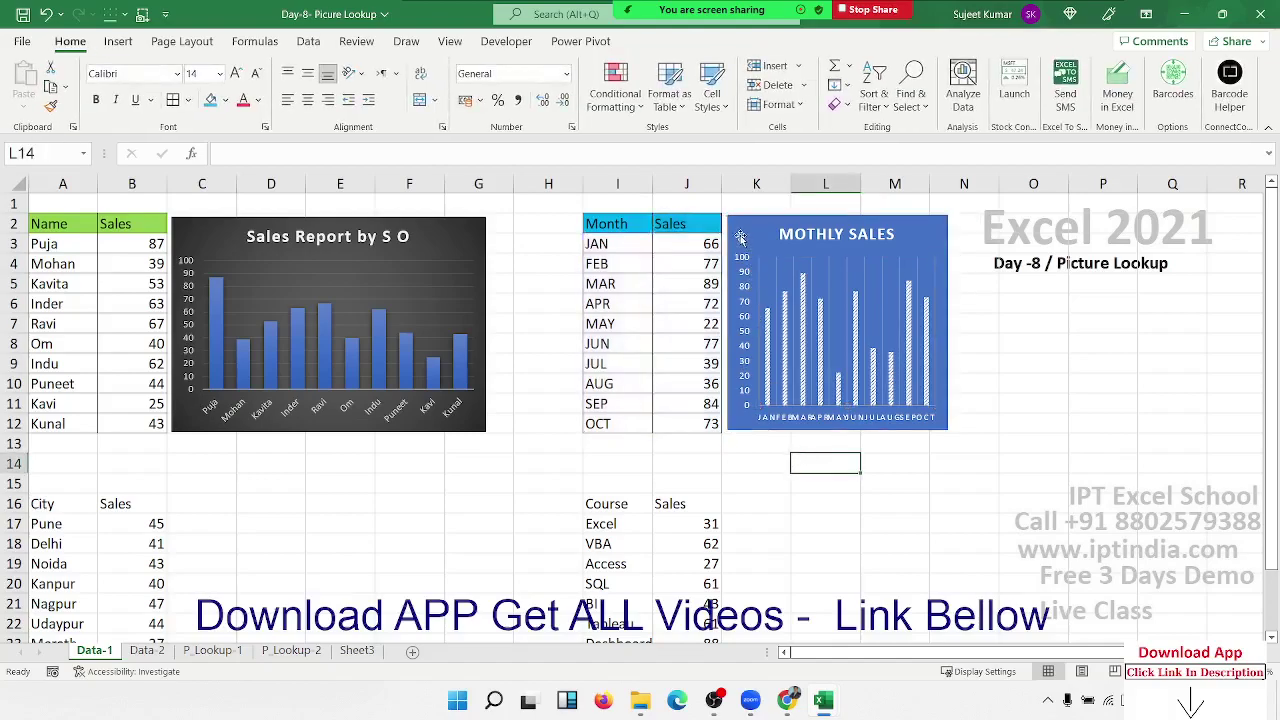
{"action": "left_click", "coordinate": [740, 240]}
{"action": "left_click", "coordinate": [271, 503]}
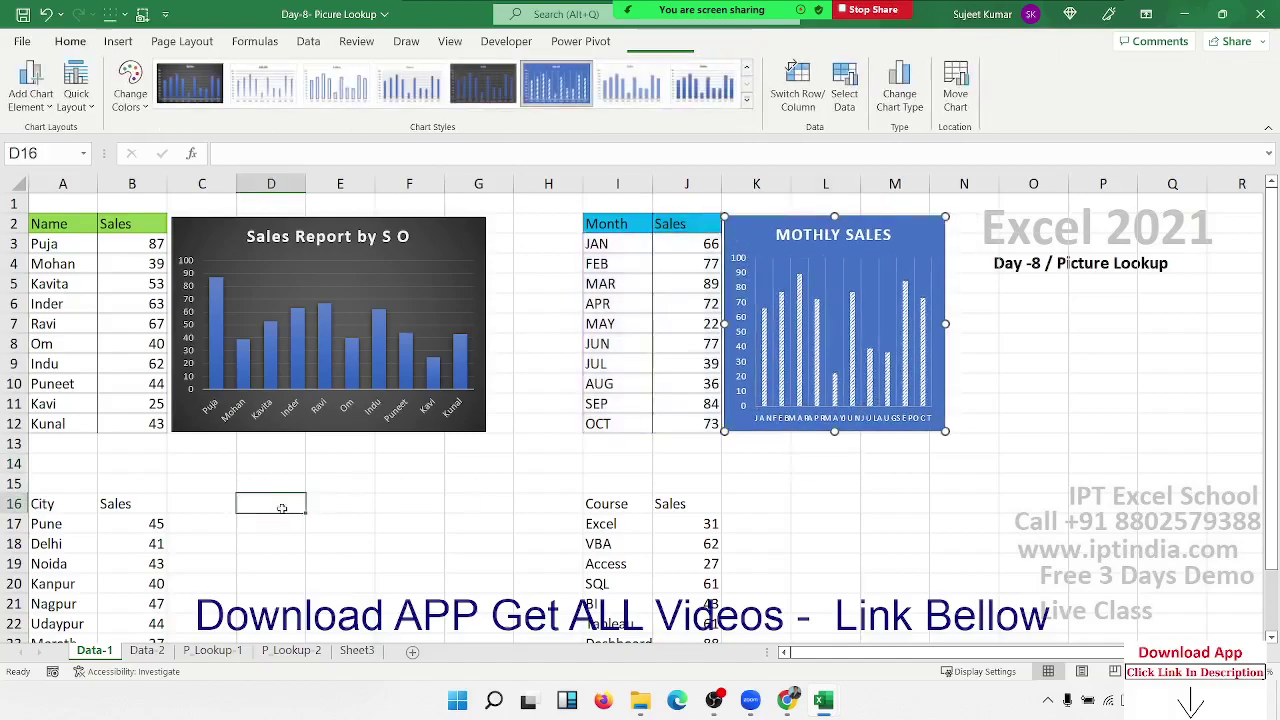
{"action": "scroll", "coordinate": [222, 487], "scroll_direction": "down", "scroll_amount": 3}
- Fill the City/Sales header cells A16:B16 light blue
{"action": "left_click_drag", "start_coordinate": [60, 303], "coordinate": [120, 503]}
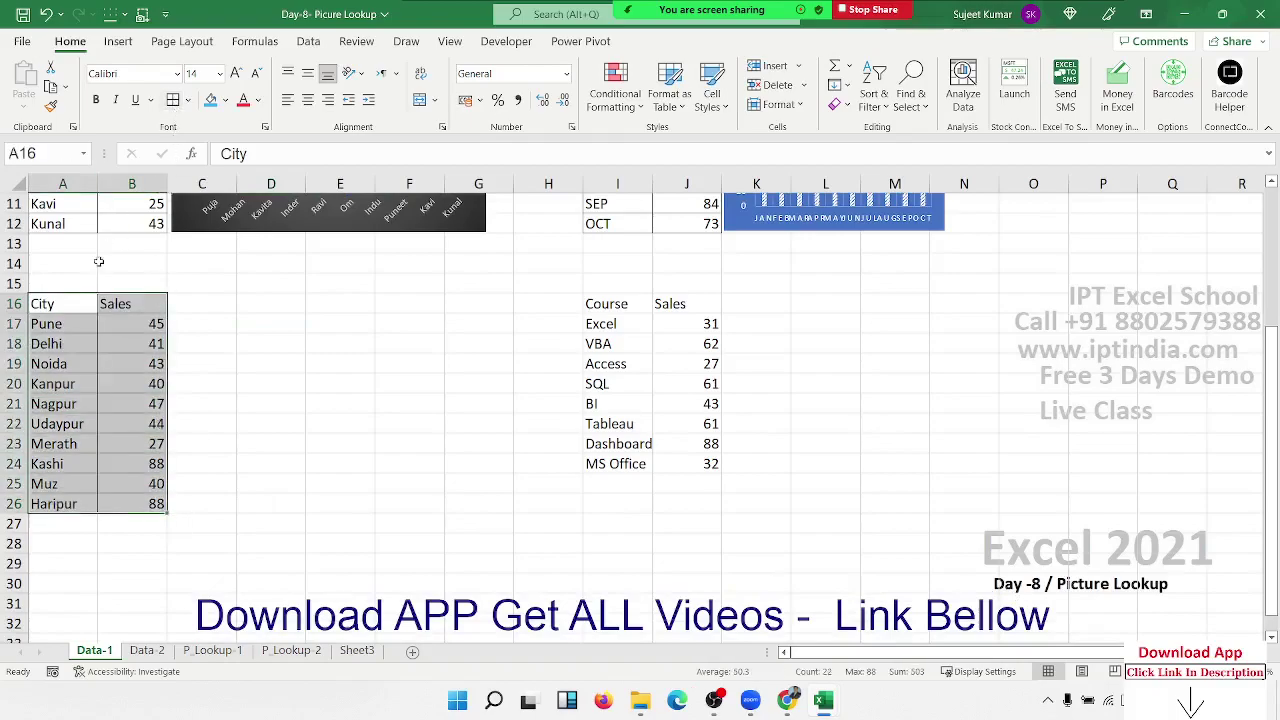
{"action": "left_click", "coordinate": [96, 303]}
{"action": "left_click_drag", "start_coordinate": [96, 303], "coordinate": [120, 304]}
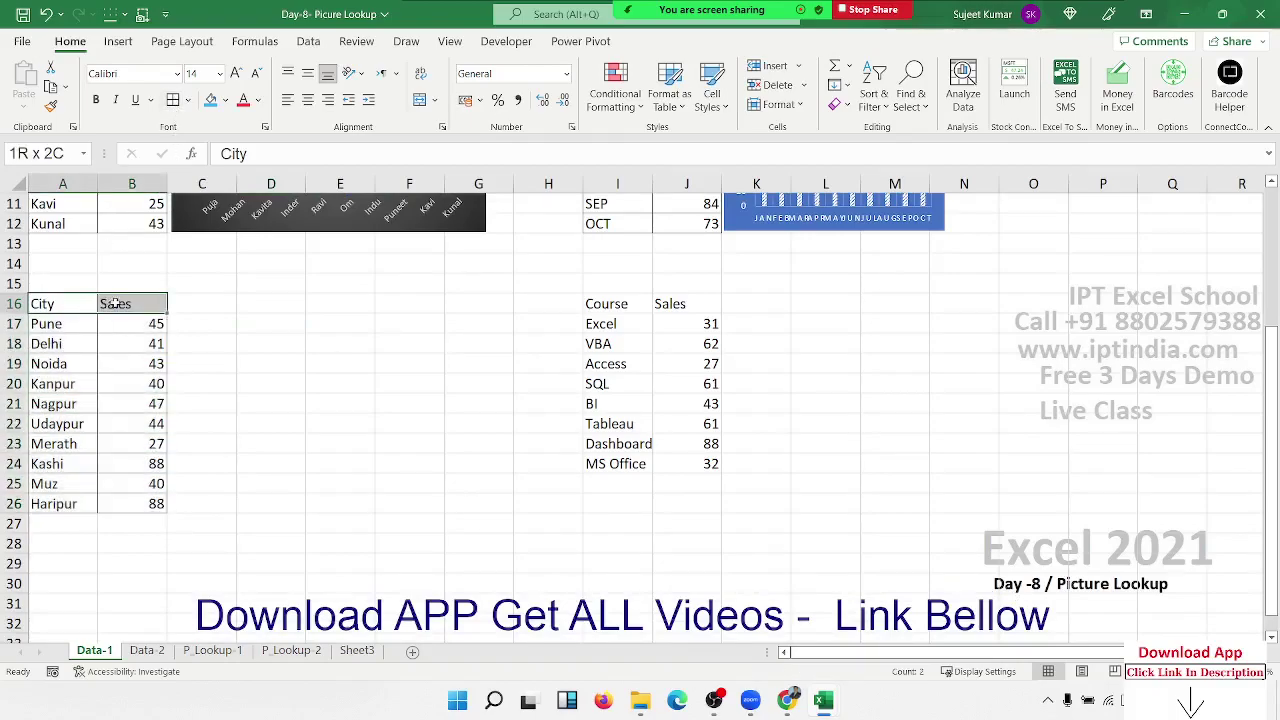
{"action": "left_click", "coordinate": [226, 100]}
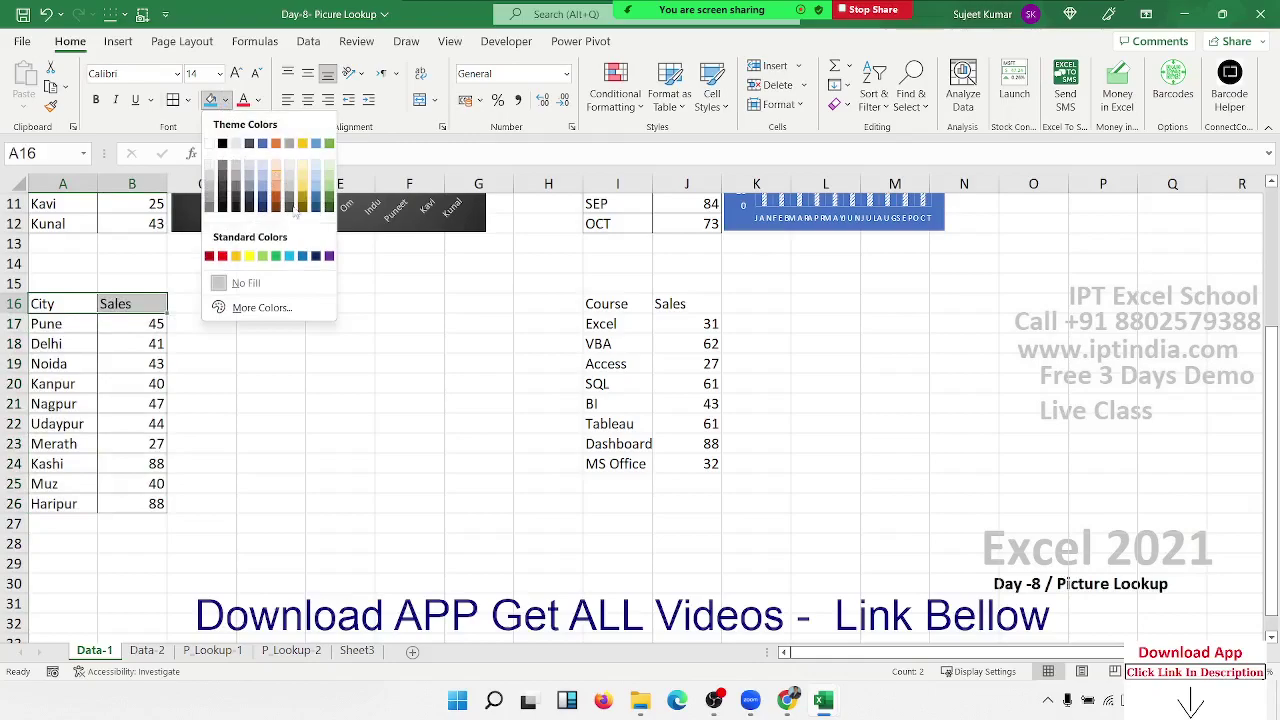
{"action": "left_click", "coordinate": [289, 258]}
{"action": "left_click", "coordinate": [131, 365]}
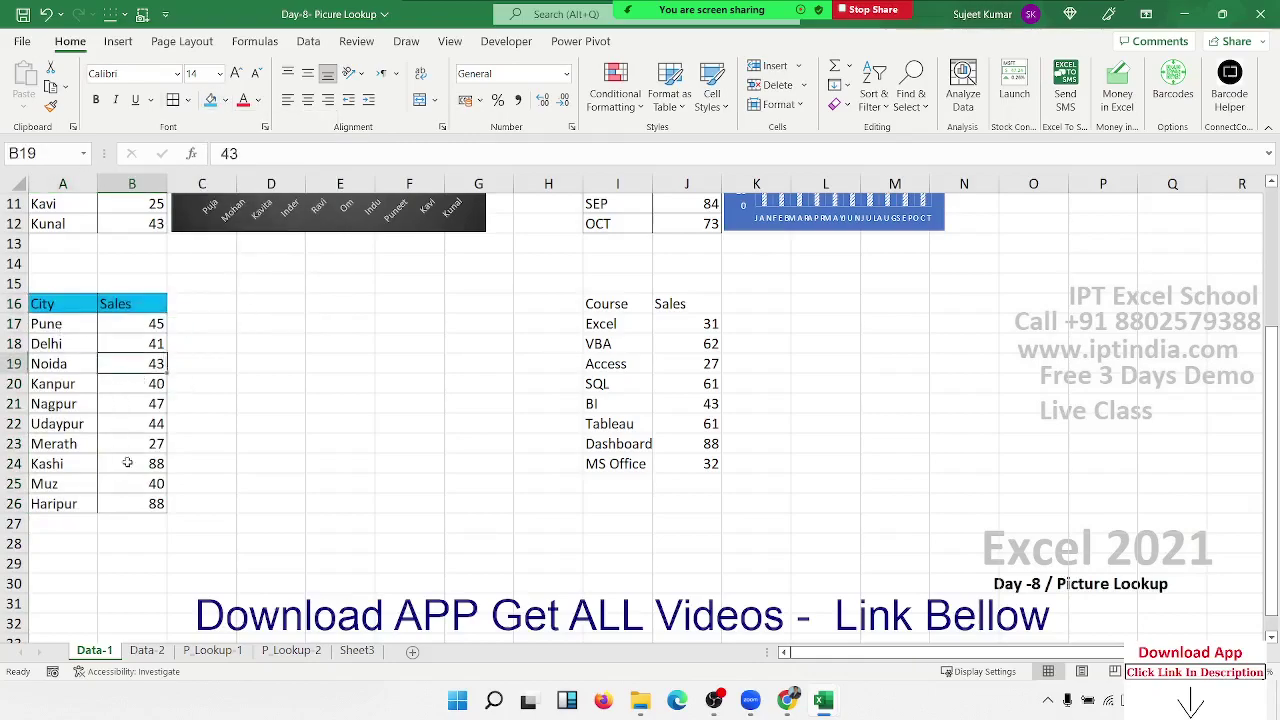
- Change the City/Sales header fill to green, then settle on light orange
{"action": "left_click_drag", "start_coordinate": [65, 305], "coordinate": [125, 304]}
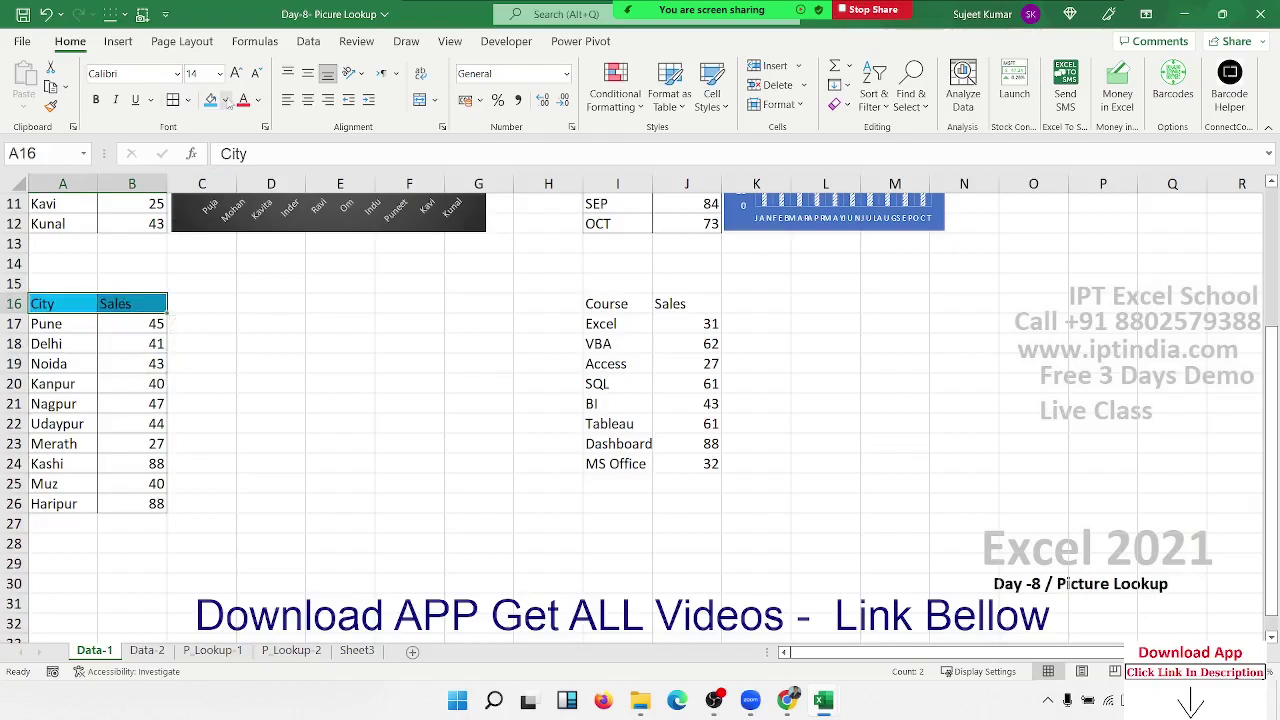
{"action": "left_click", "coordinate": [227, 101]}
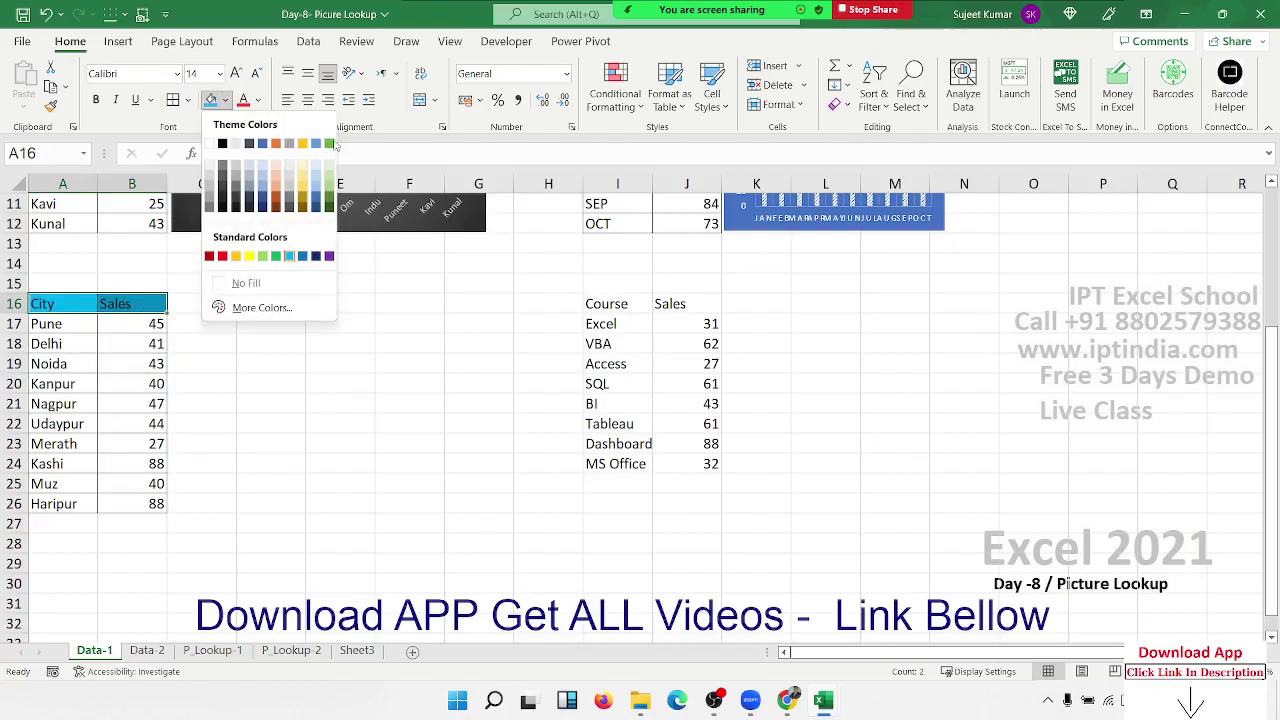
{"action": "left_click", "coordinate": [329, 143]}
{"action": "left_click", "coordinate": [284, 343]}
{"action": "scroll", "coordinate": [287, 344], "scroll_direction": "up", "scroll_amount": 4}
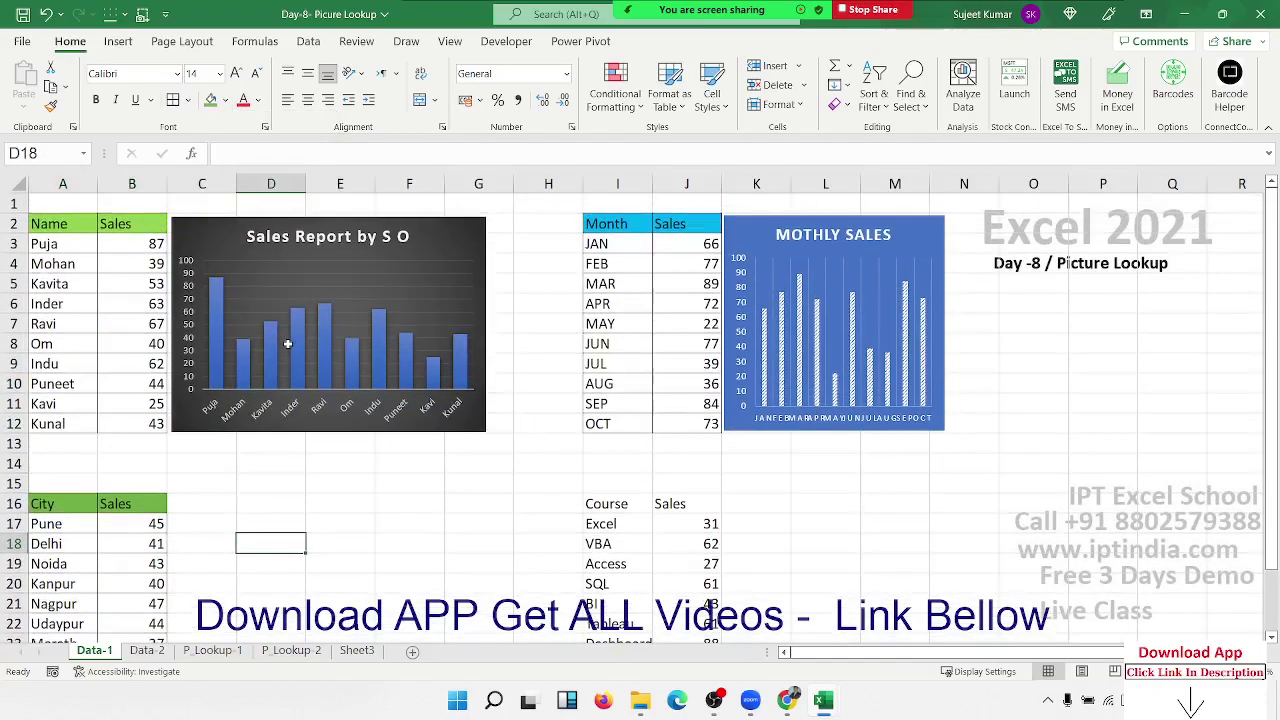
{"action": "left_click_drag", "start_coordinate": [68, 503], "coordinate": [125, 503]}
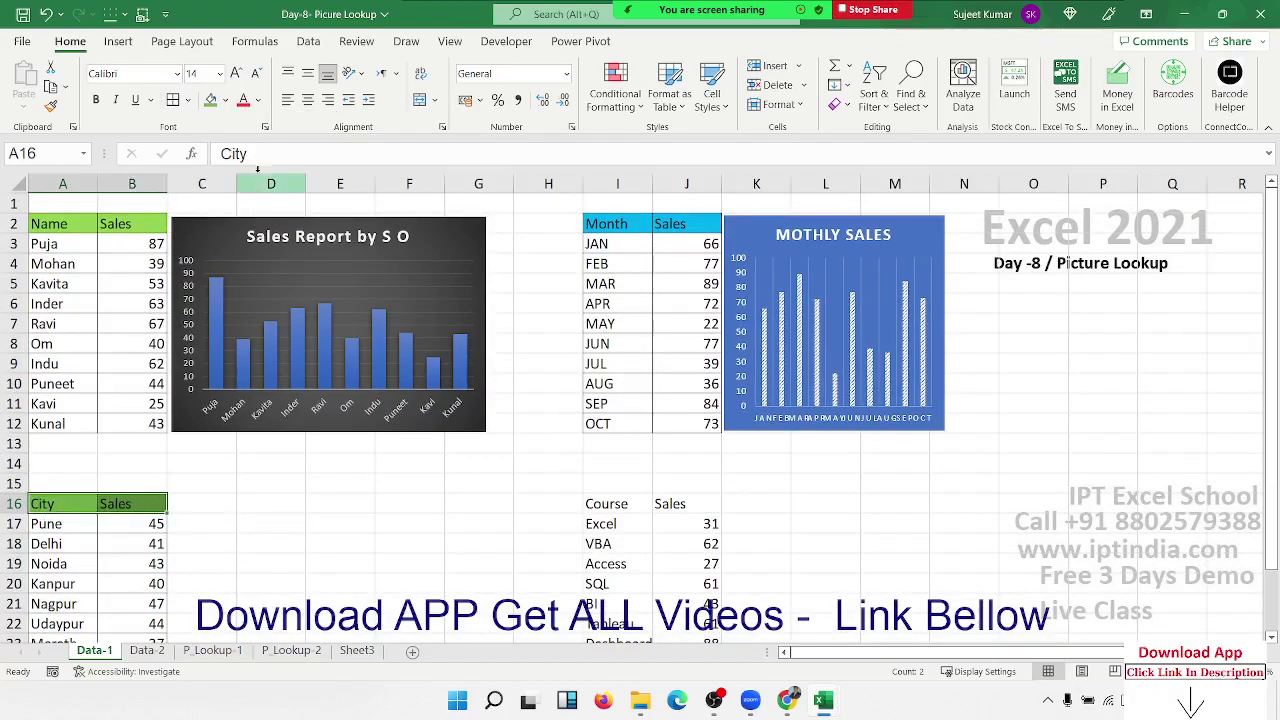
{"action": "left_click", "coordinate": [227, 101]}
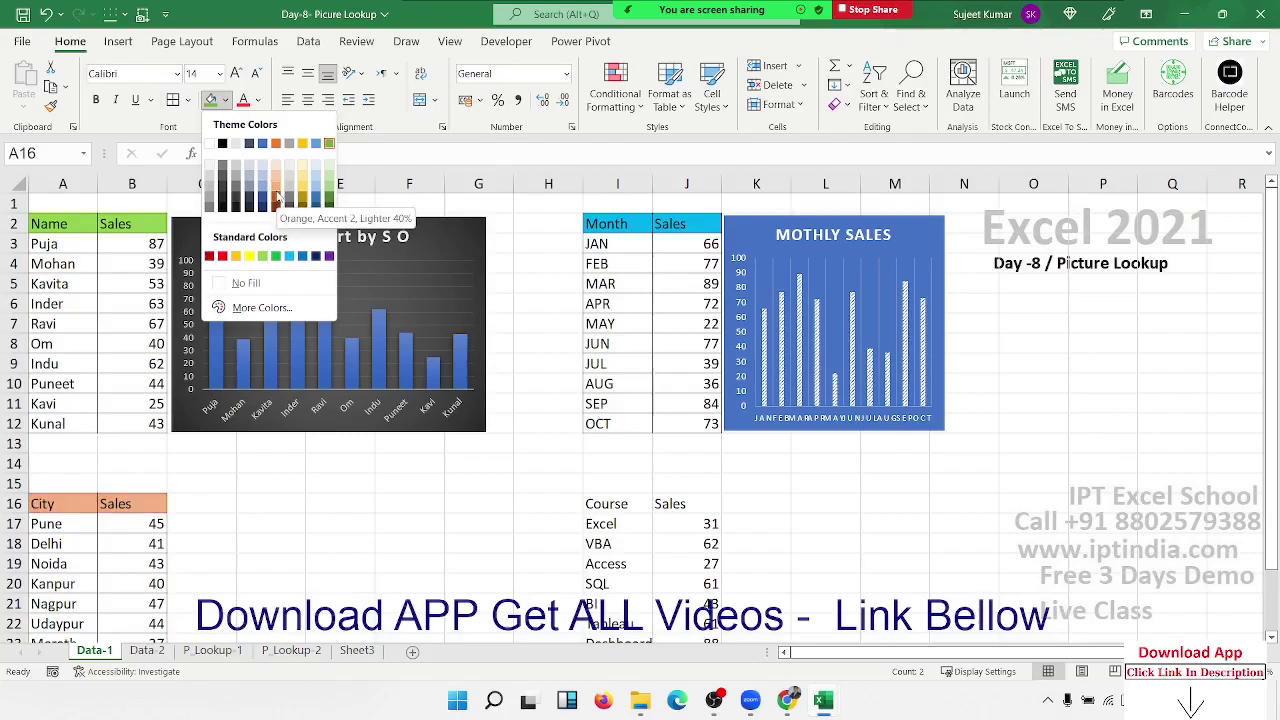
{"action": "left_click", "coordinate": [276, 197]}
{"action": "left_click", "coordinate": [266, 460]}
- Select the City/Sales data range A16:B26
{"action": "scroll", "coordinate": [178, 477], "scroll_direction": "down", "scroll_amount": 3}
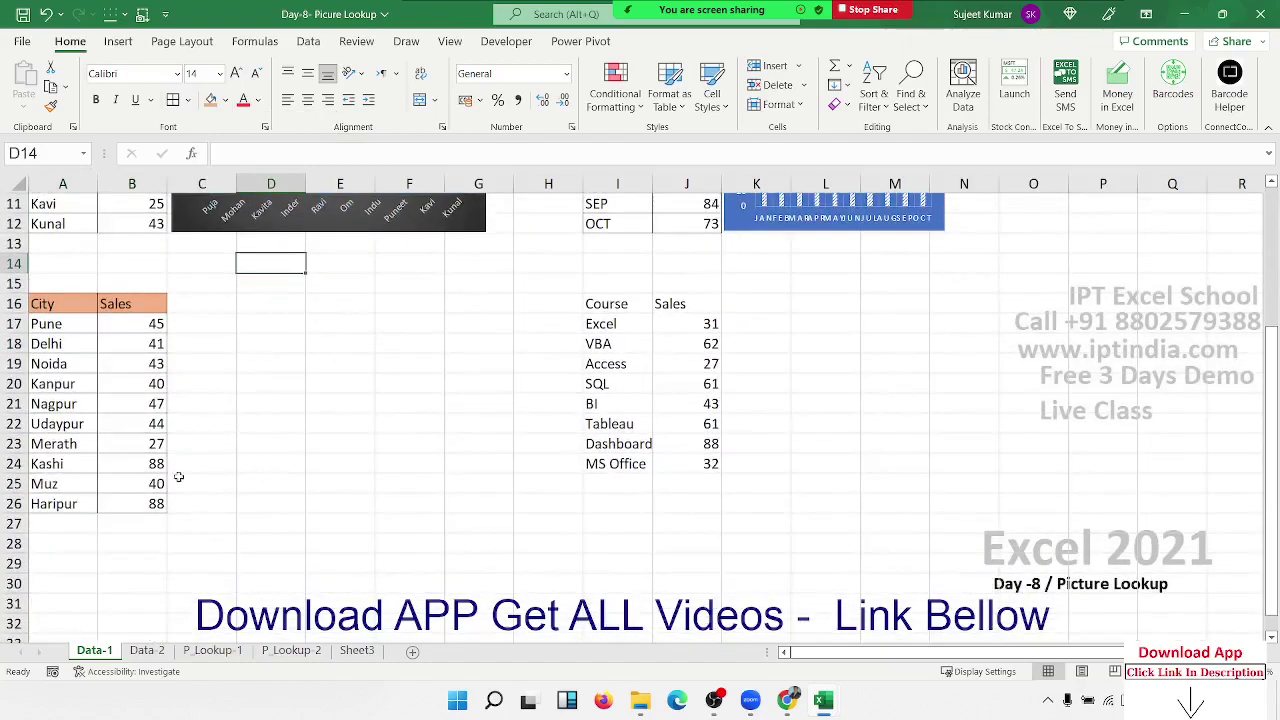
{"action": "left_click_drag", "start_coordinate": [157, 504], "coordinate": [65, 337]}
{"action": "left_click_drag", "start_coordinate": [57, 295], "coordinate": [100, 232]}
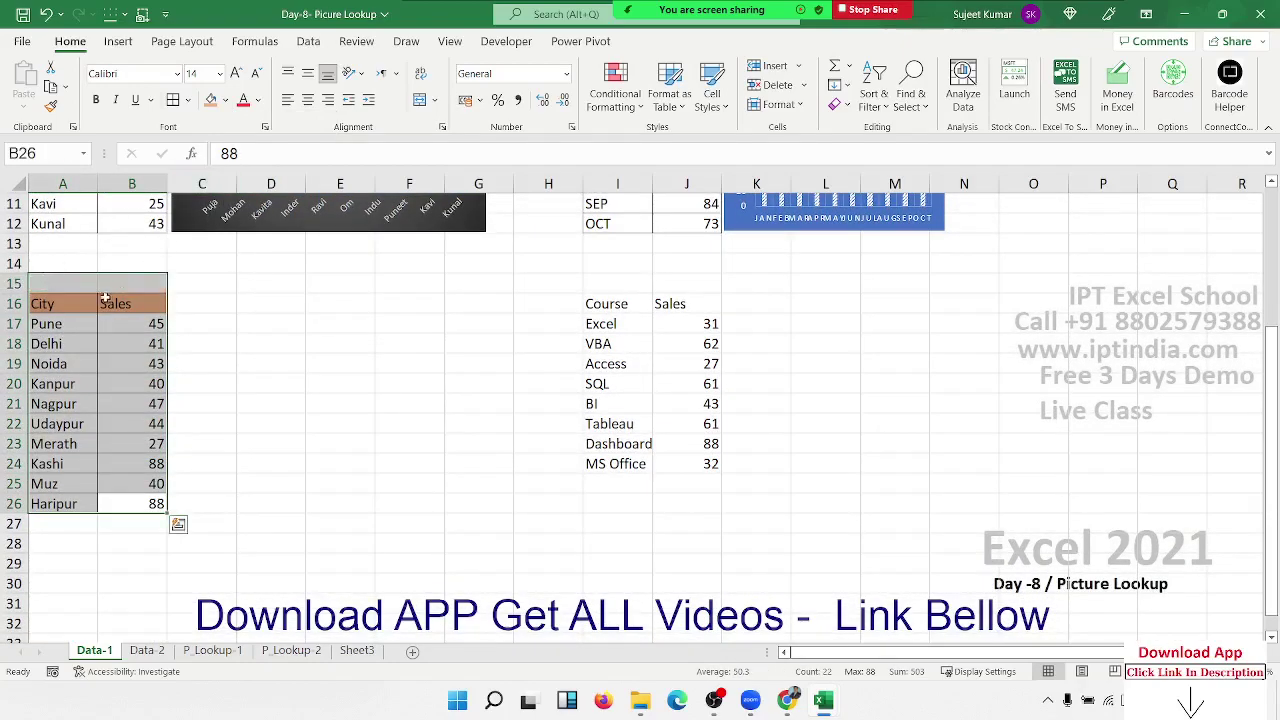
{"action": "left_click_drag", "start_coordinate": [90, 305], "coordinate": [150, 503]}
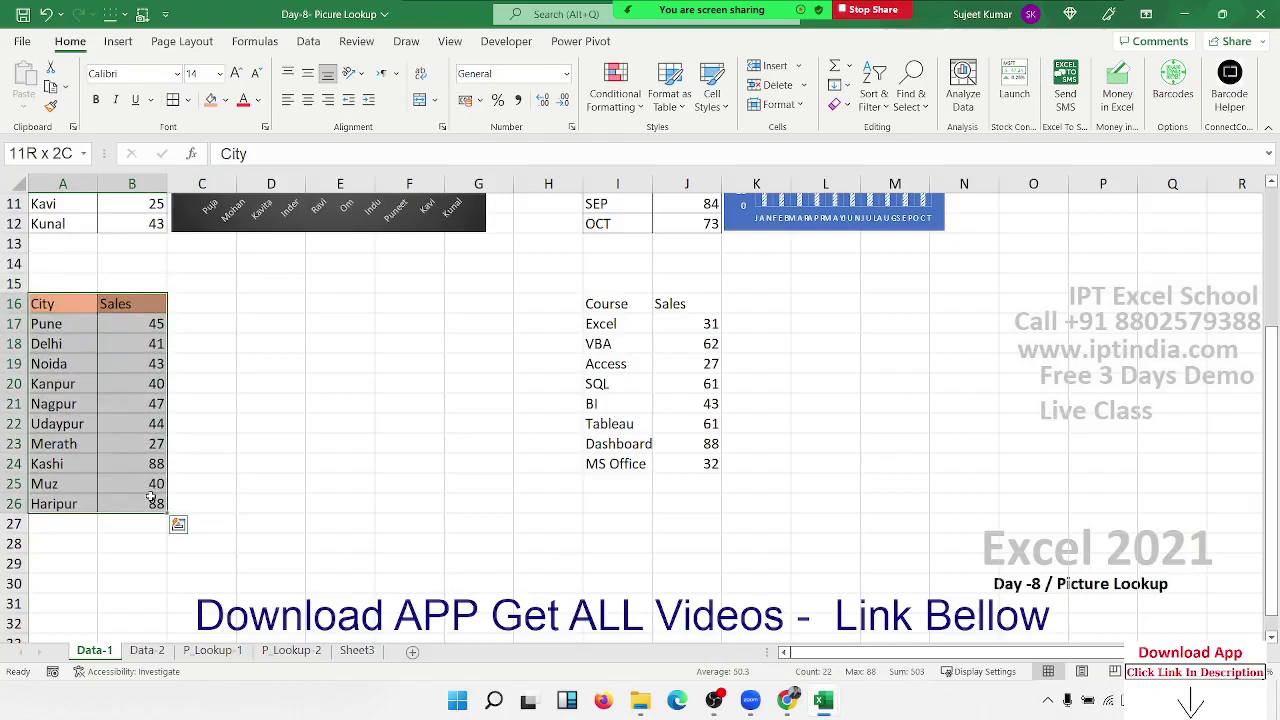
{"action": "left_click", "coordinate": [118, 41]}
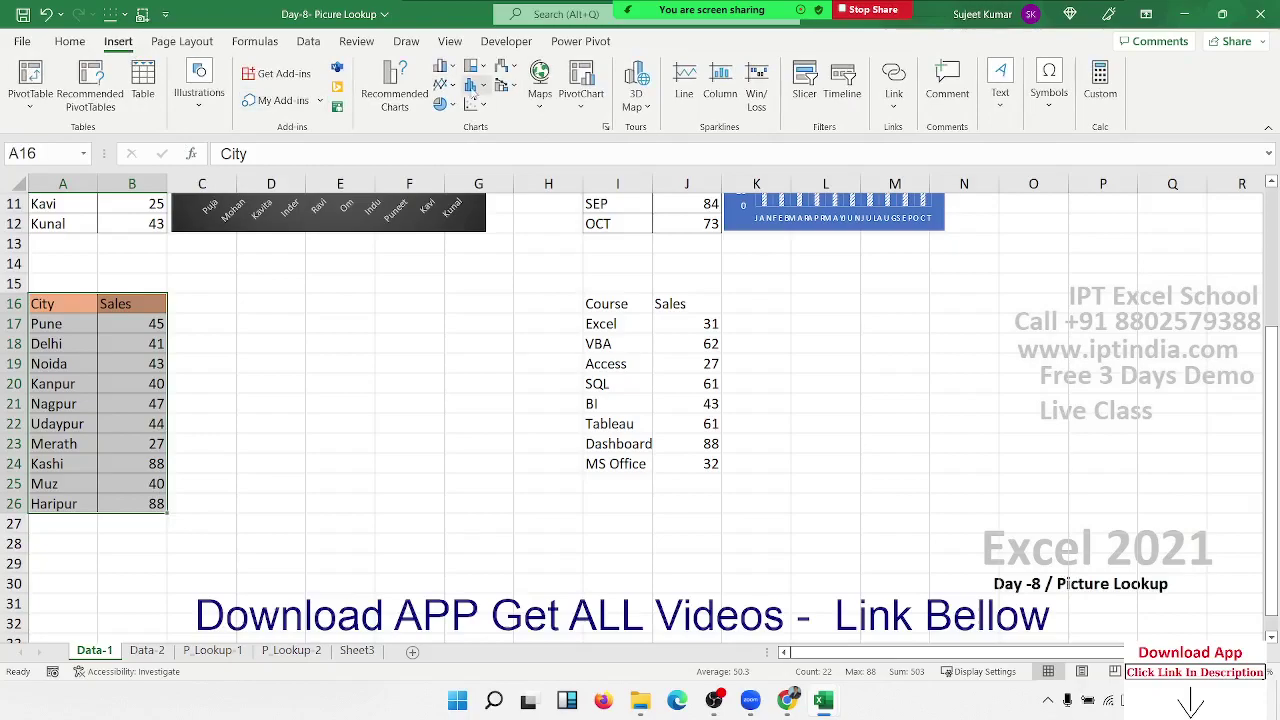
- Insert a 3-D clustered column chart of city sales over columns C–F with a dark labelled style
{"action": "left_click", "coordinate": [453, 70]}
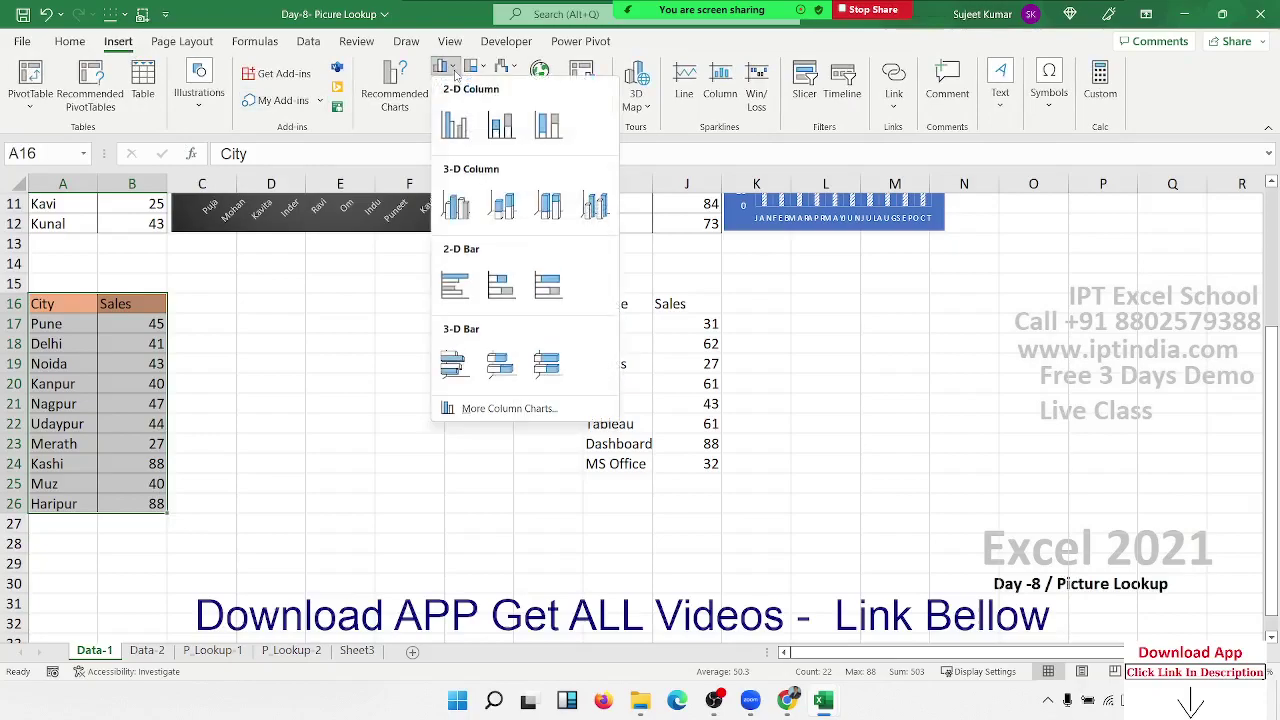
{"action": "left_click", "coordinate": [455, 205]}
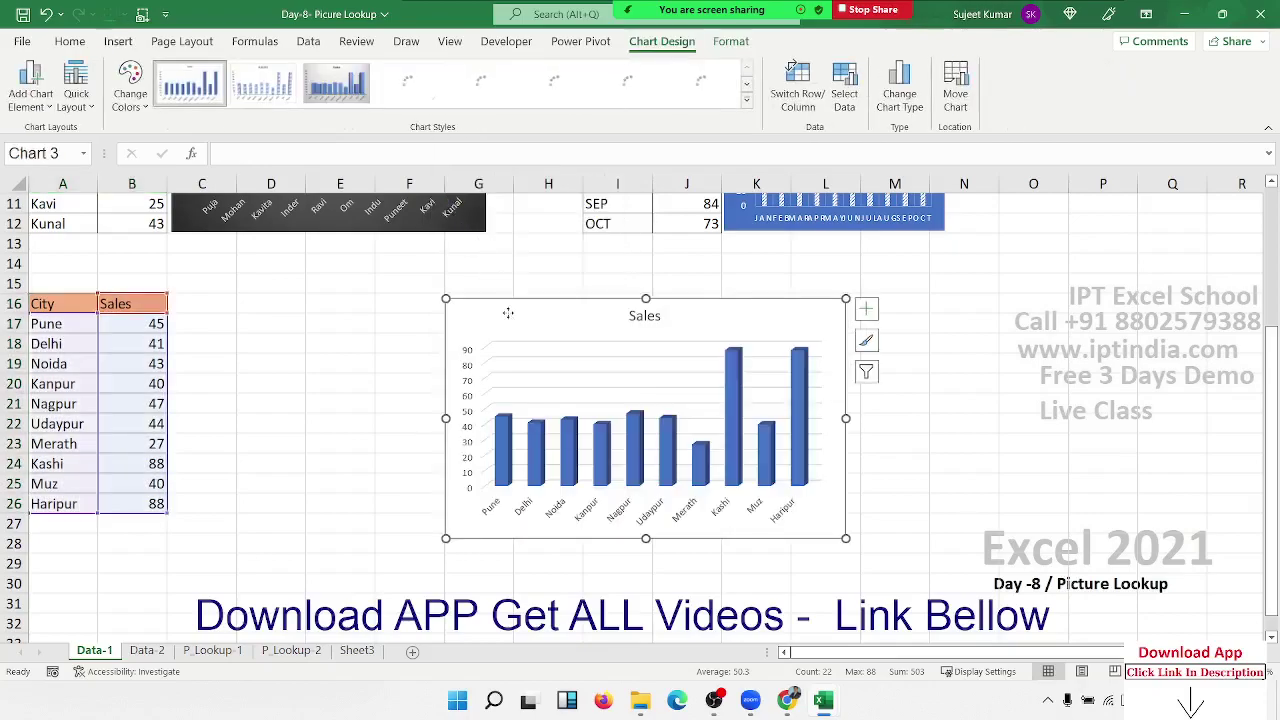
{"action": "left_click_drag", "start_coordinate": [507, 308], "coordinate": [235, 306]}
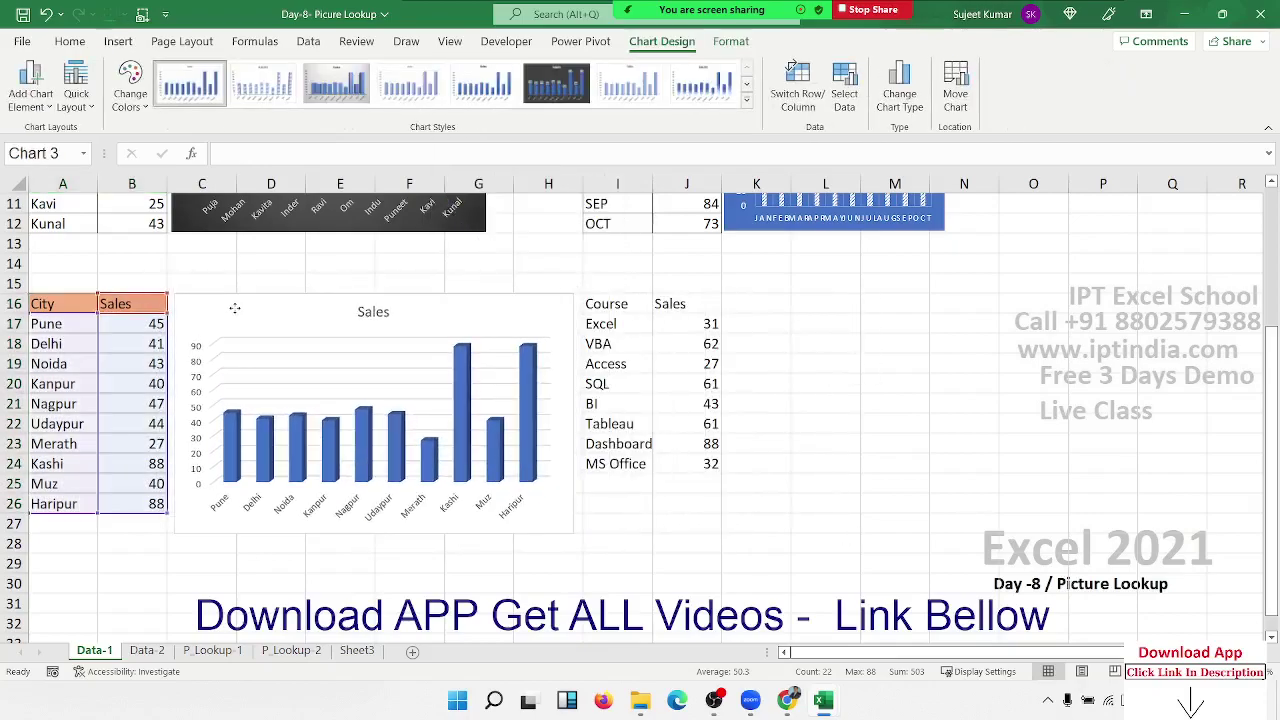
{"action": "mouse_move", "coordinate": [577, 533]}
{"action": "left_mouse_down"}
{"action": "mouse_move", "coordinate": [409, 515]}
{"action": "mouse_move", "coordinate": [511, 526]}
{"action": "left_mouse_up"}
{"action": "left_click", "coordinate": [556, 84]}
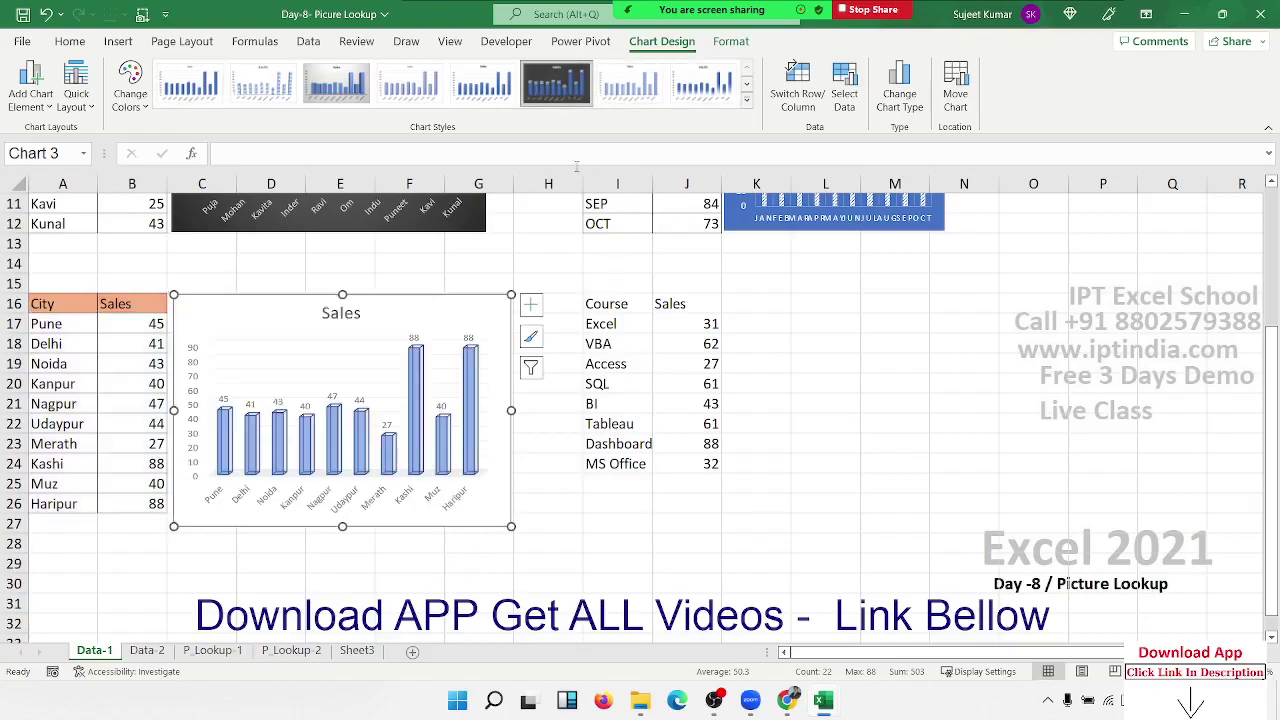
{"action": "left_click", "coordinate": [566, 506]}
{"action": "scroll", "coordinate": [566, 506], "scroll_direction": "up", "scroll_amount": 3}
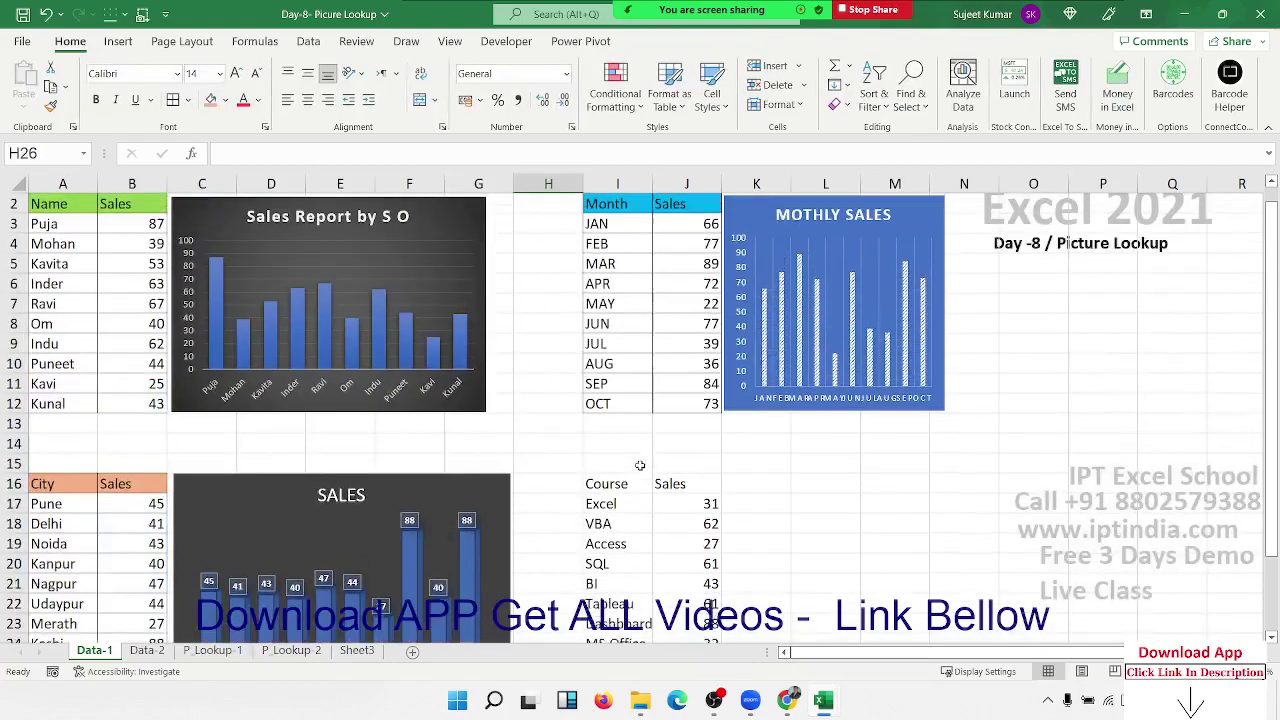
{"action": "scroll", "coordinate": [640, 467], "scroll_direction": "down", "scroll_amount": 3}
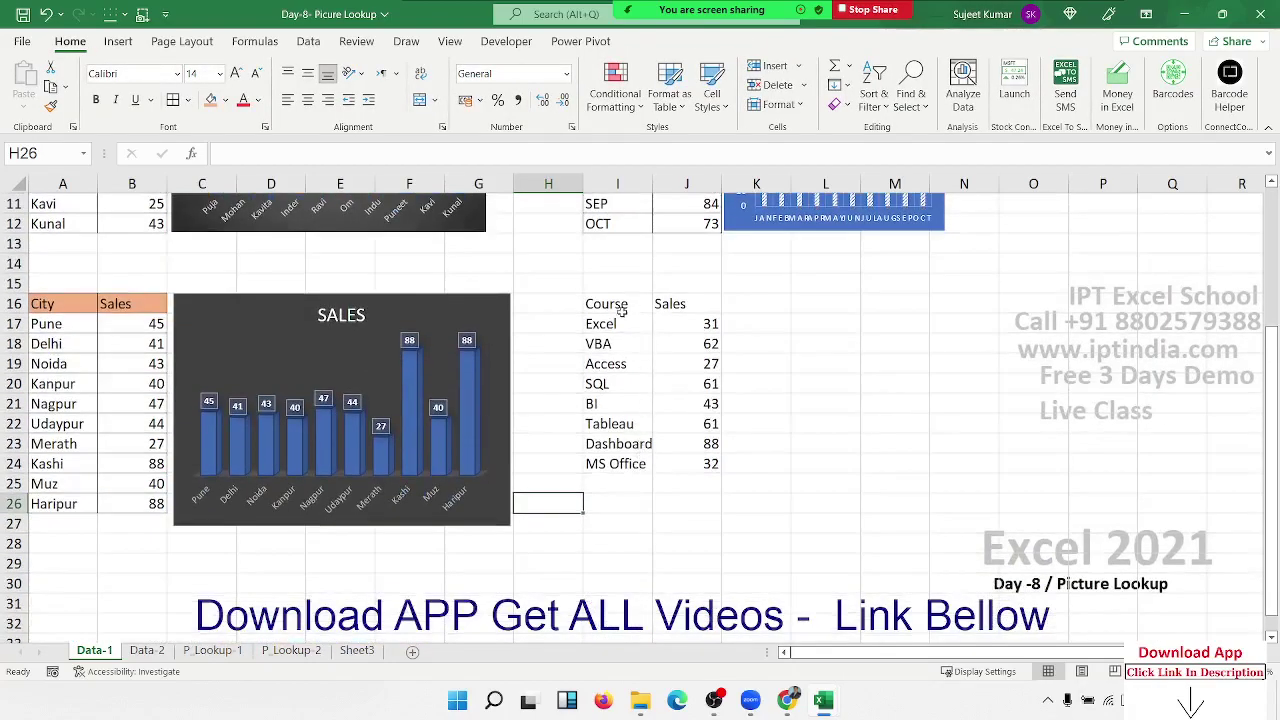
- Put All Borders on every cell of the Course/Sales table
{"action": "left_click_drag", "start_coordinate": [621, 312], "coordinate": [668, 458]}
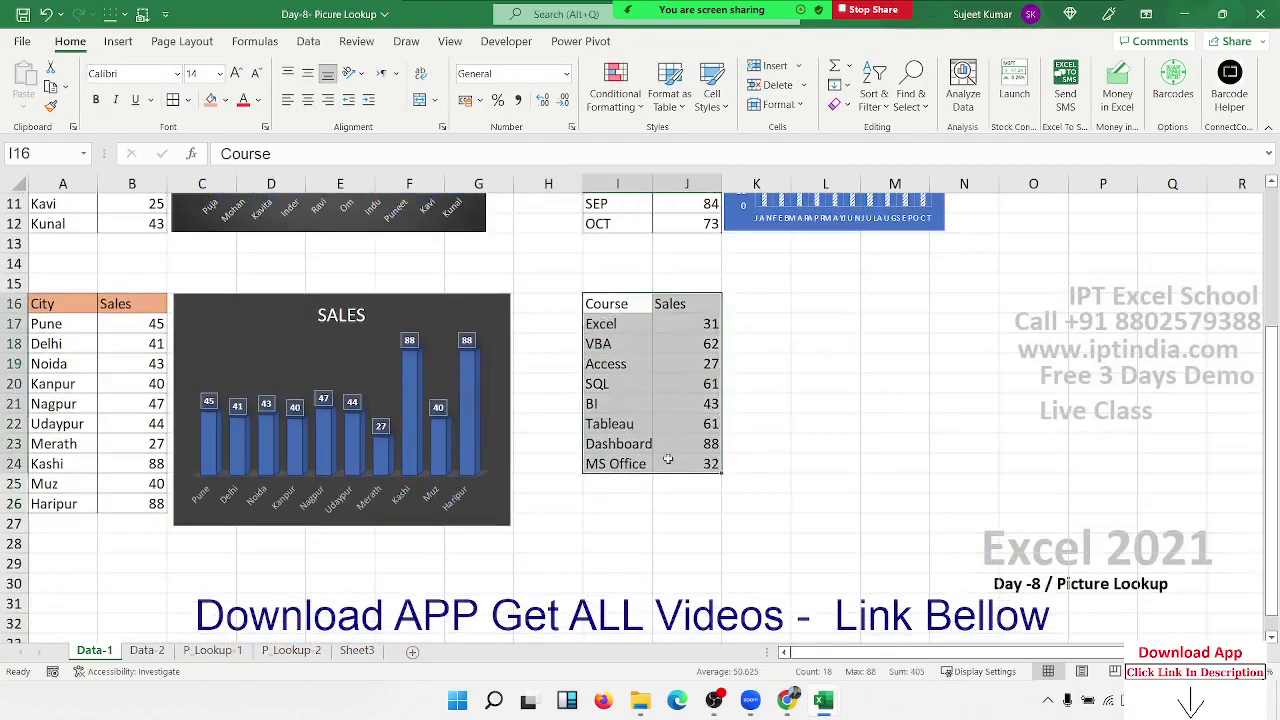
{"action": "left_click", "coordinate": [188, 101]}
{"action": "left_click", "coordinate": [656, 316]}
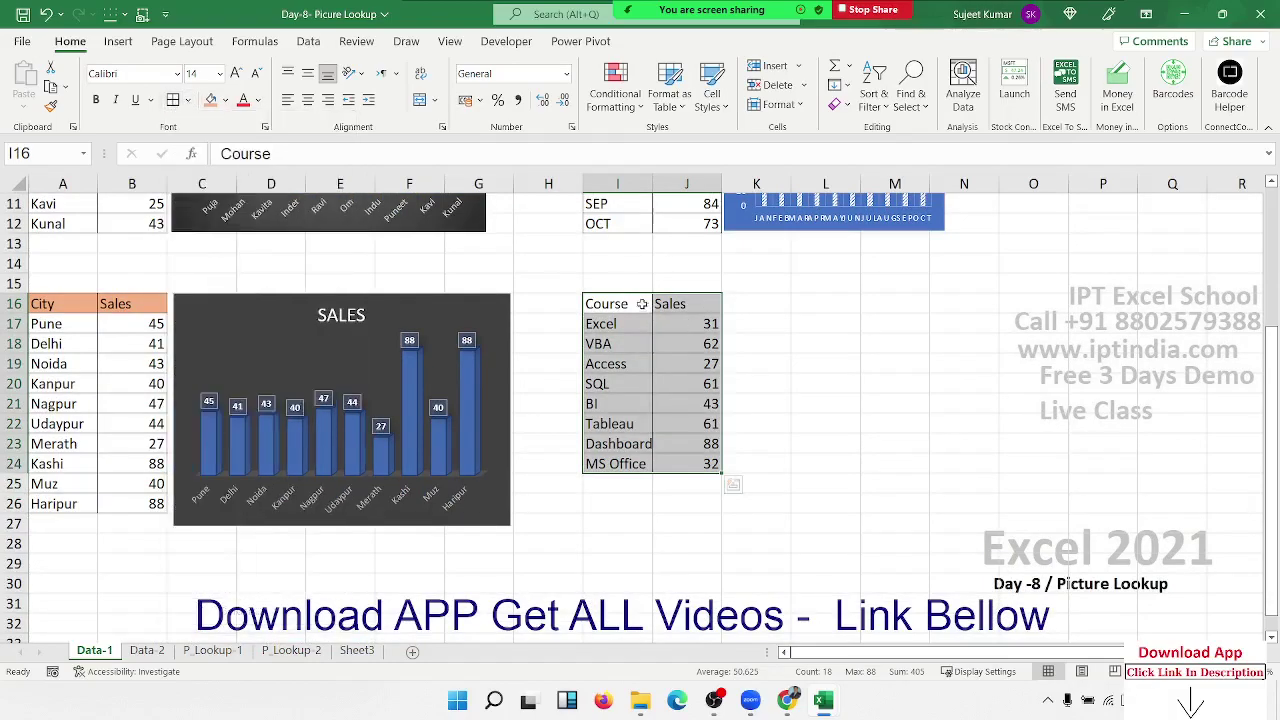
- Fill the Course/Sales header row dark gray and reselect the table
{"action": "left_click_drag", "start_coordinate": [630, 305], "coordinate": [700, 306]}
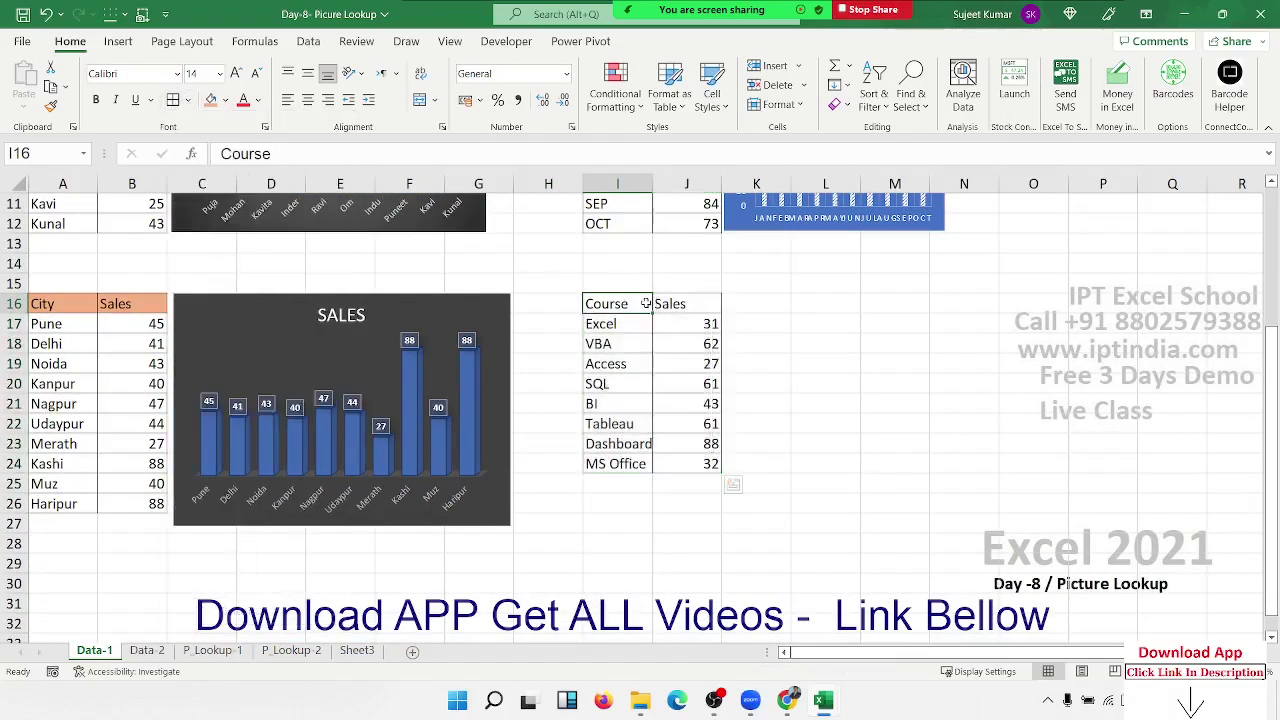
{"action": "left_click", "coordinate": [226, 103]}
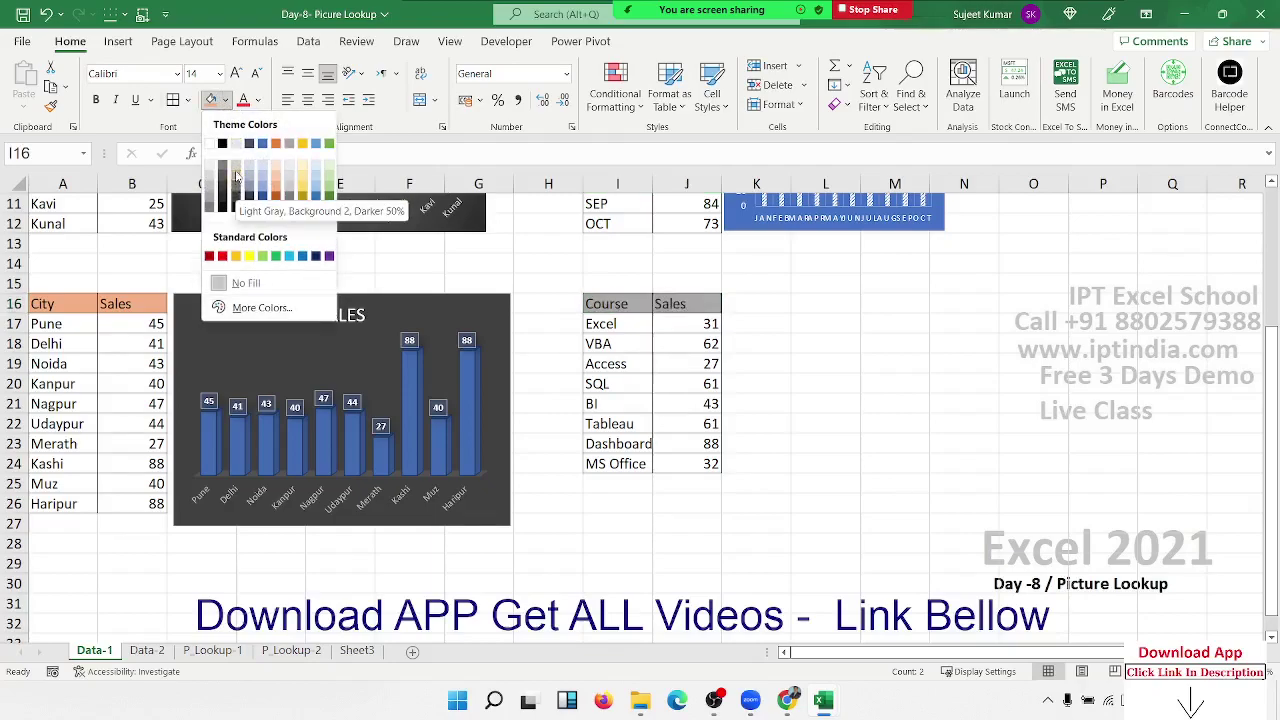
{"action": "left_click", "coordinate": [236, 183]}
{"action": "left_click", "coordinate": [672, 359]}
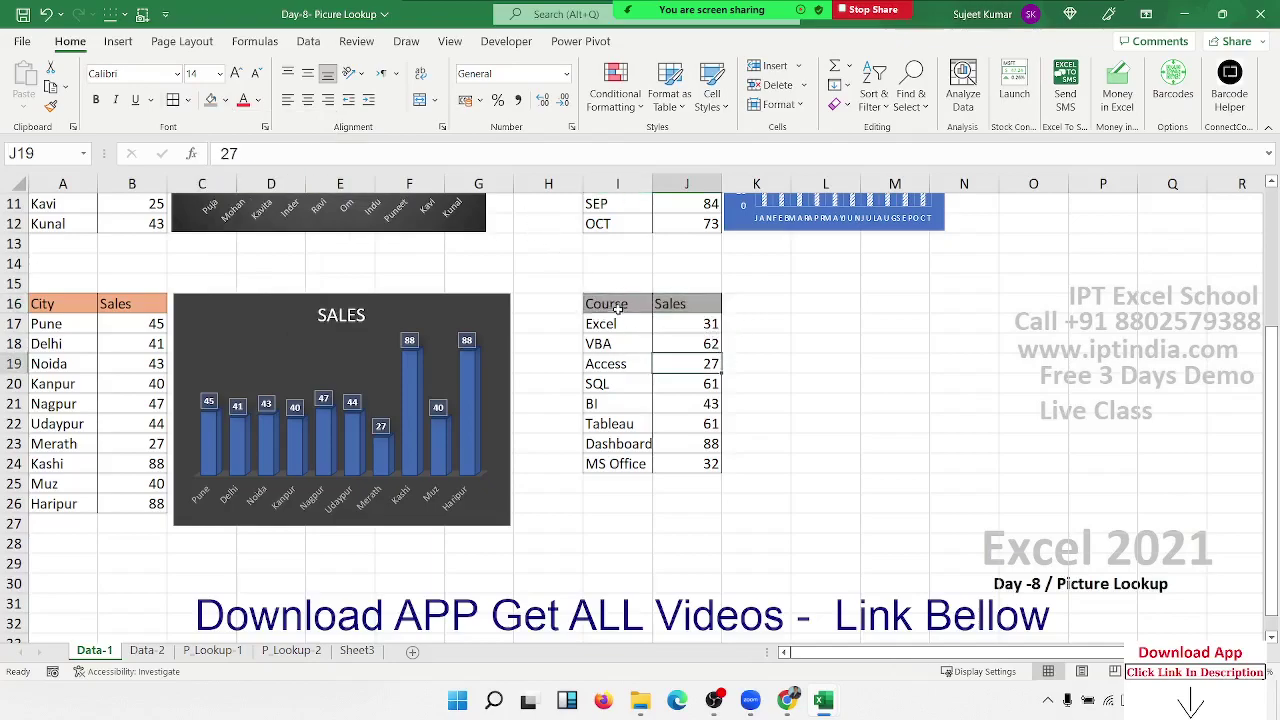
{"action": "left_click_drag", "start_coordinate": [605, 303], "coordinate": [690, 463]}
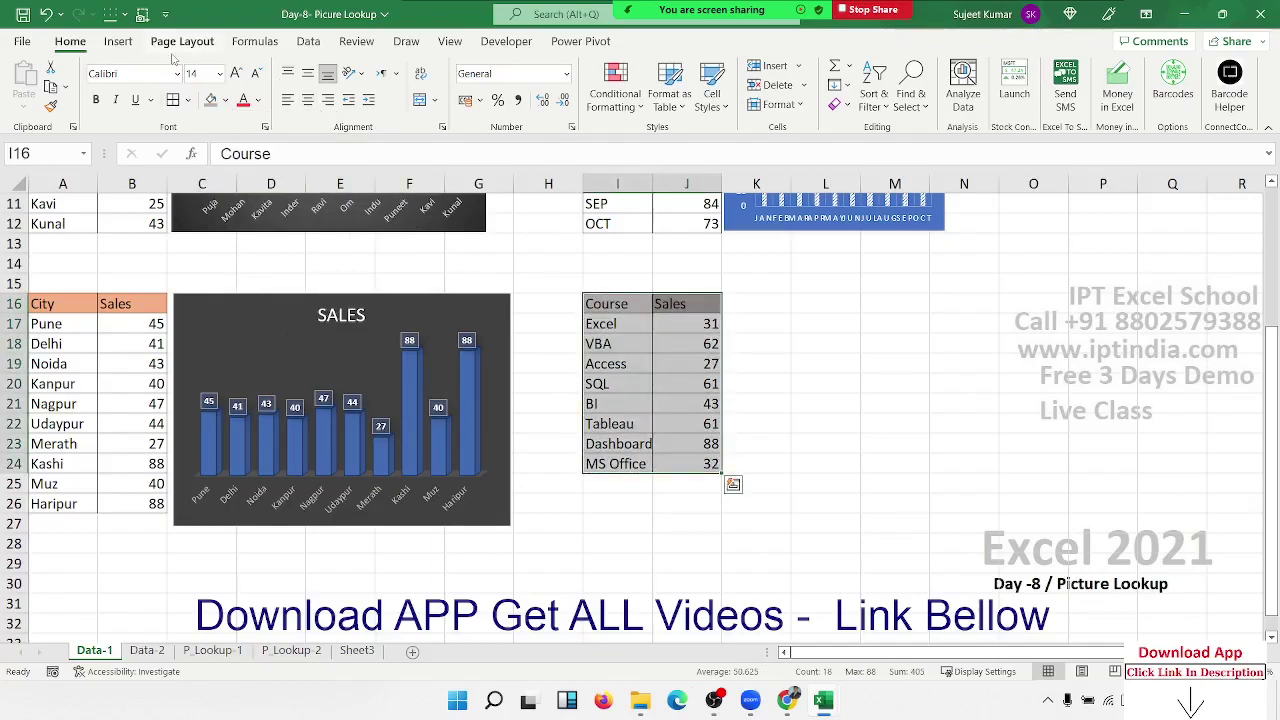
- Insert a 2-D pie chart of course sales with gradient Style 6, placed beside the Course table
{"action": "left_click", "coordinate": [118, 41]}
{"action": "left_click", "coordinate": [441, 104]}
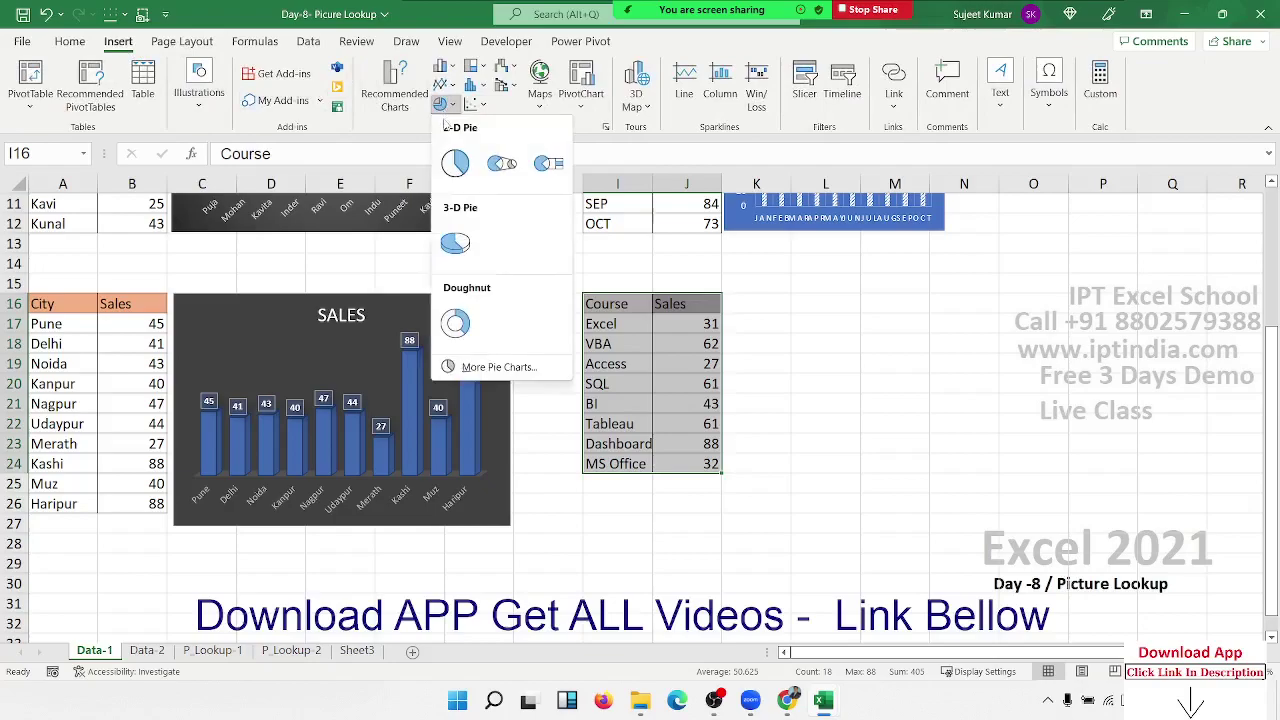
{"action": "left_click", "coordinate": [457, 163]}
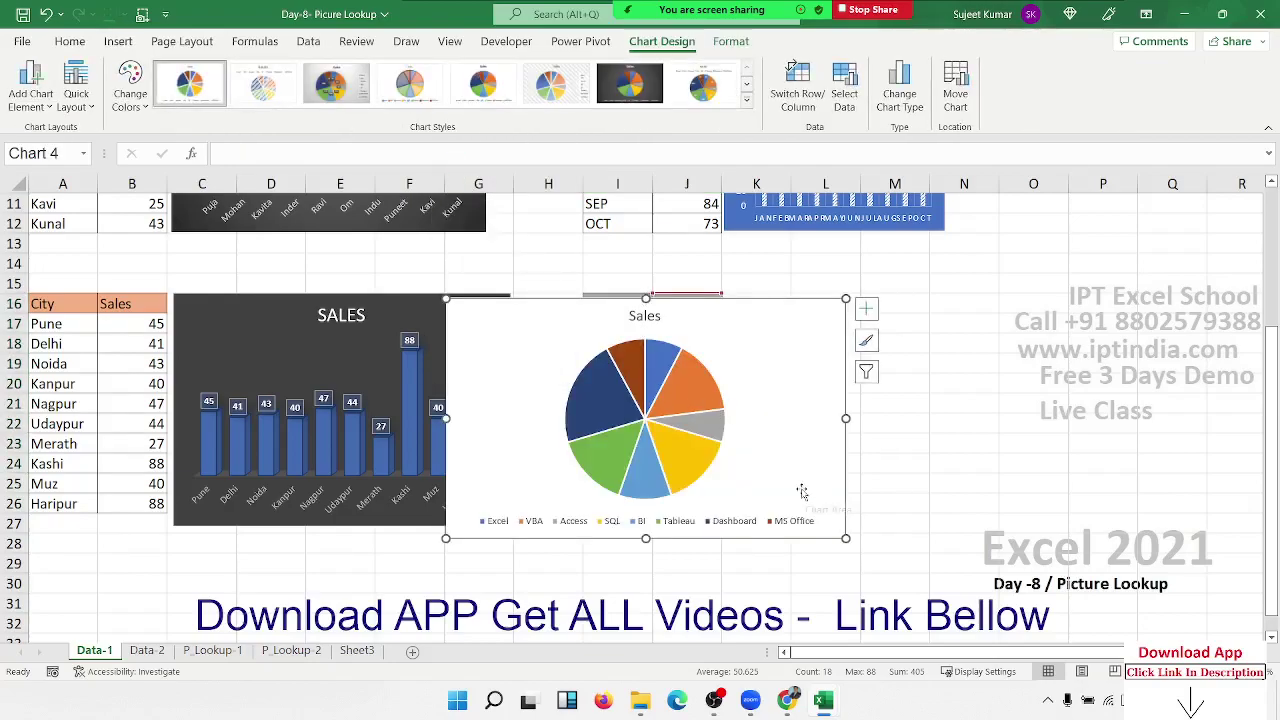
{"action": "left_click", "coordinate": [575, 91]}
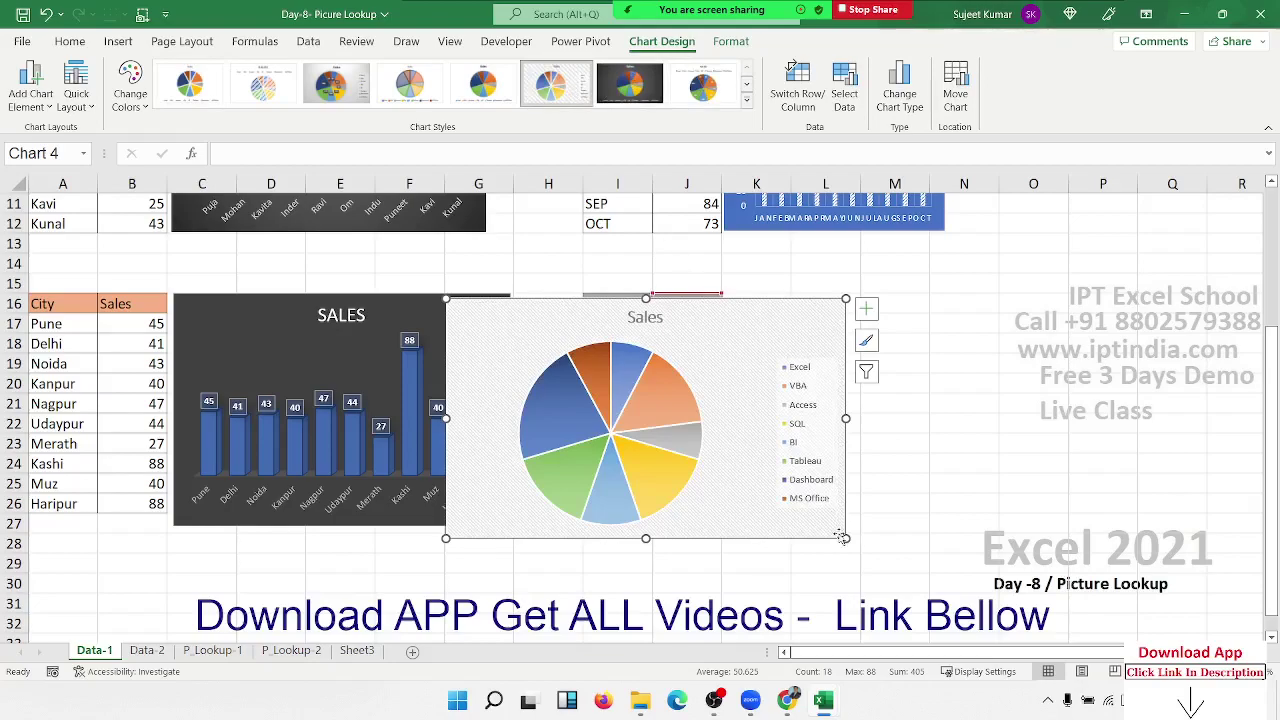
{"action": "left_click_drag", "start_coordinate": [842, 536], "coordinate": [737, 490]}
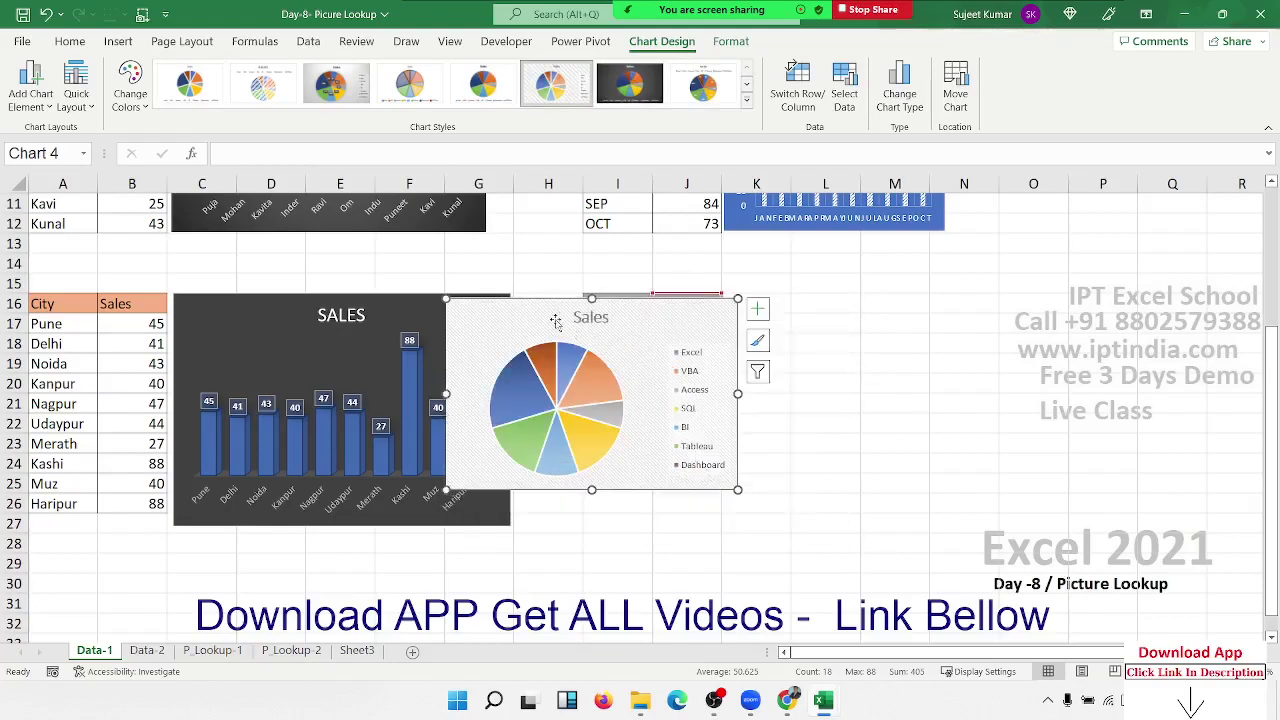
{"action": "mouse_move", "coordinate": [650, 334]}
{"action": "left_mouse_down"}
{"action": "mouse_move", "coordinate": [731, 363]}
{"action": "mouse_move", "coordinate": [931, 325]}
{"action": "left_mouse_up"}
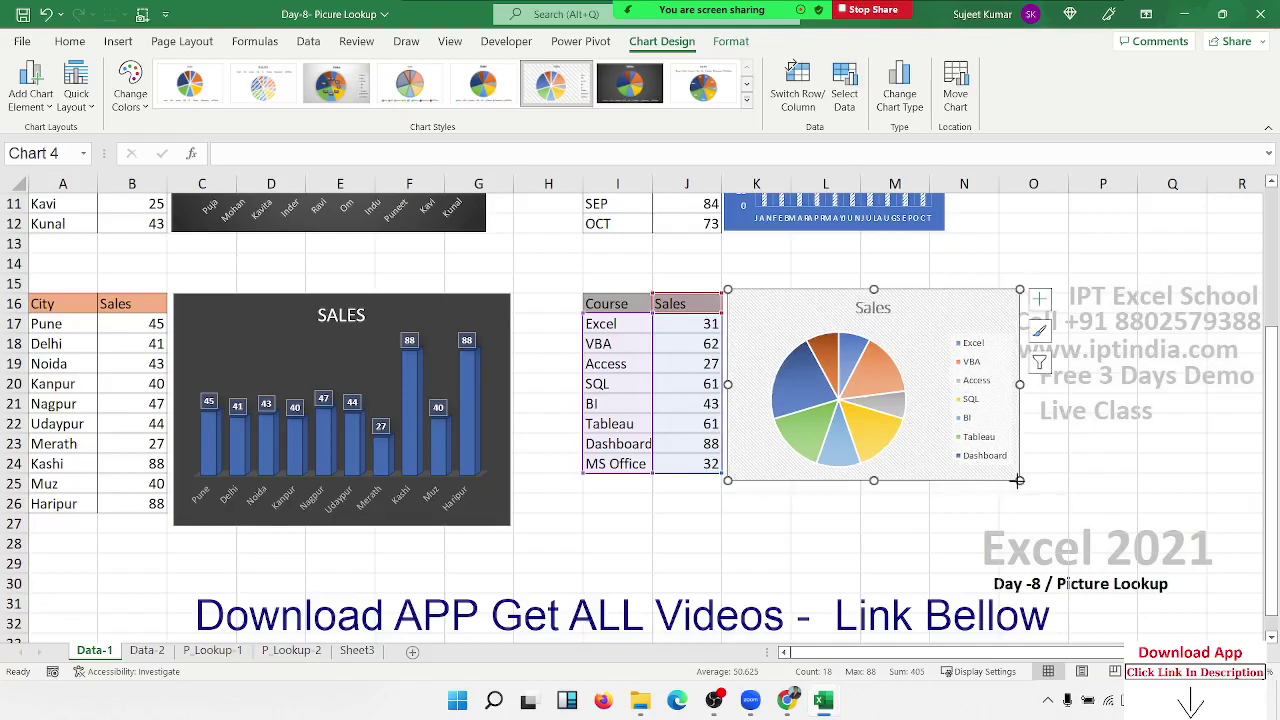
{"action": "left_click_drag", "start_coordinate": [1019, 480], "coordinate": [983, 472]}
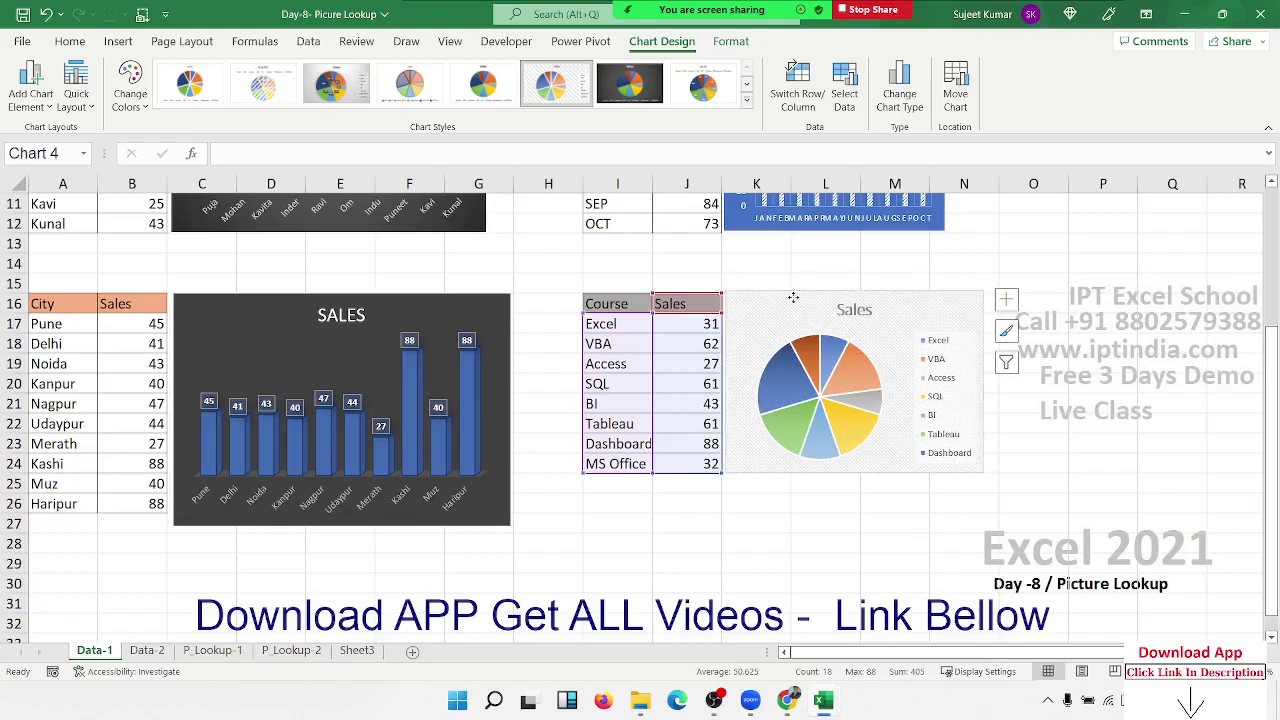
{"action": "left_click", "coordinate": [686, 503]}
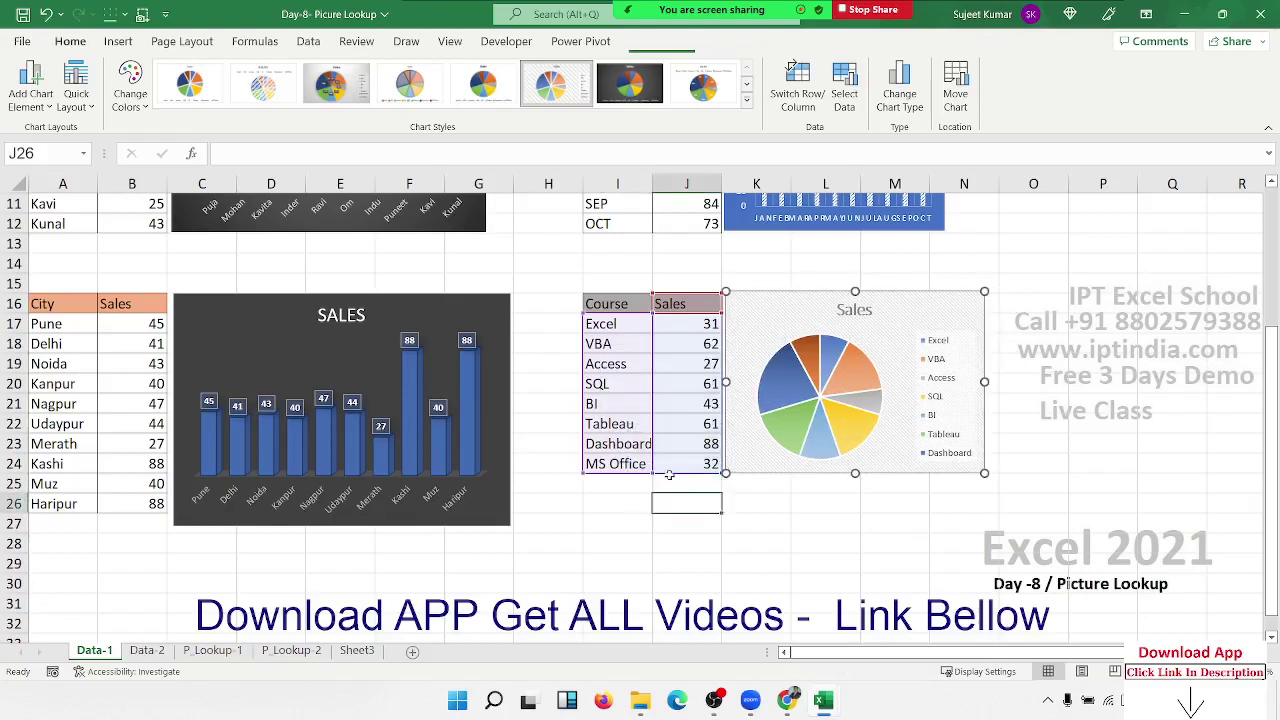
- Select the City table and chart area A16:G27 for bordering
{"action": "left_click", "coordinate": [61, 302]}
{"action": "left_click_drag", "start_coordinate": [61, 302], "coordinate": [460, 511]}
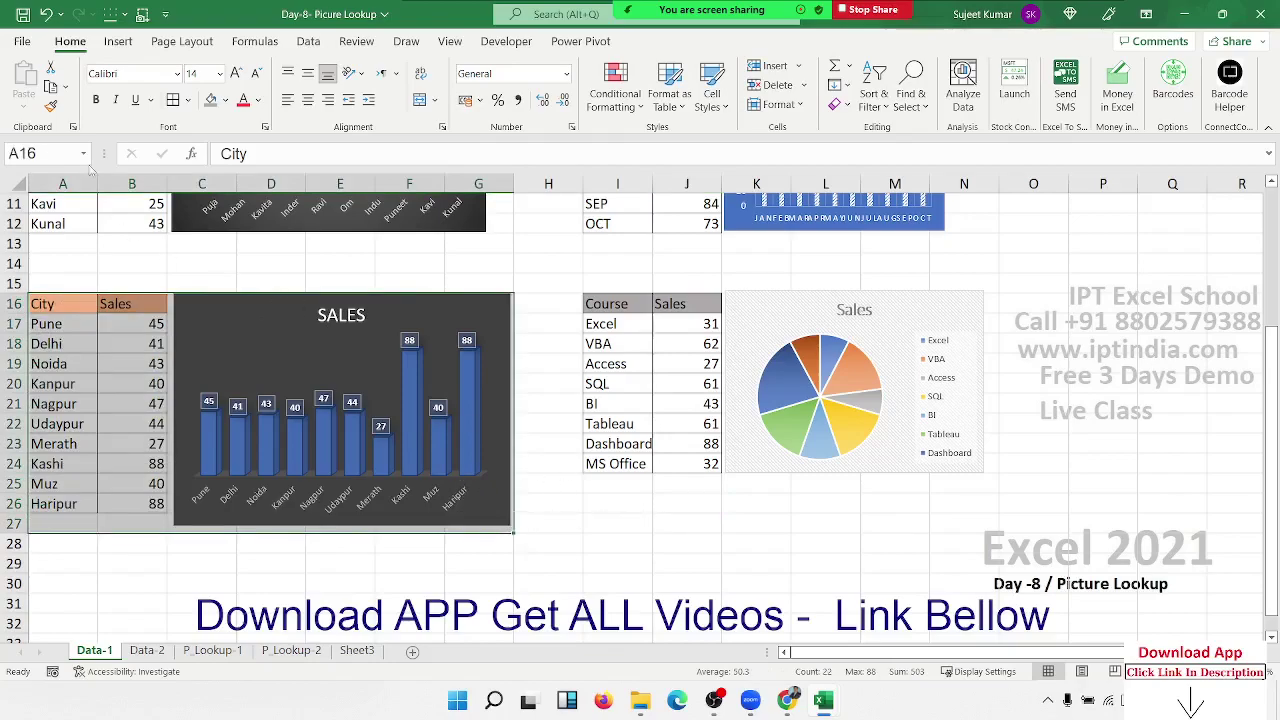
{"action": "left_click", "coordinate": [187, 100]}
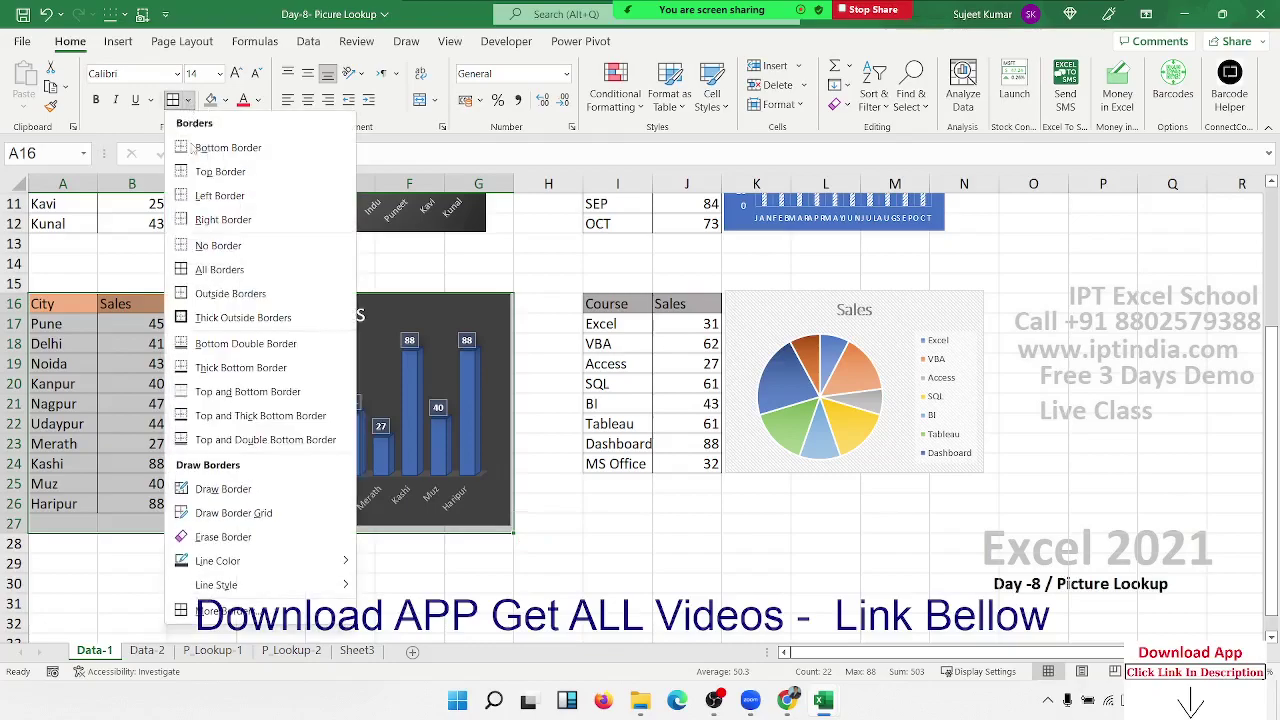
{"action": "left_click", "coordinate": [200, 317]}
{"action": "left_click", "coordinate": [662, 505]}
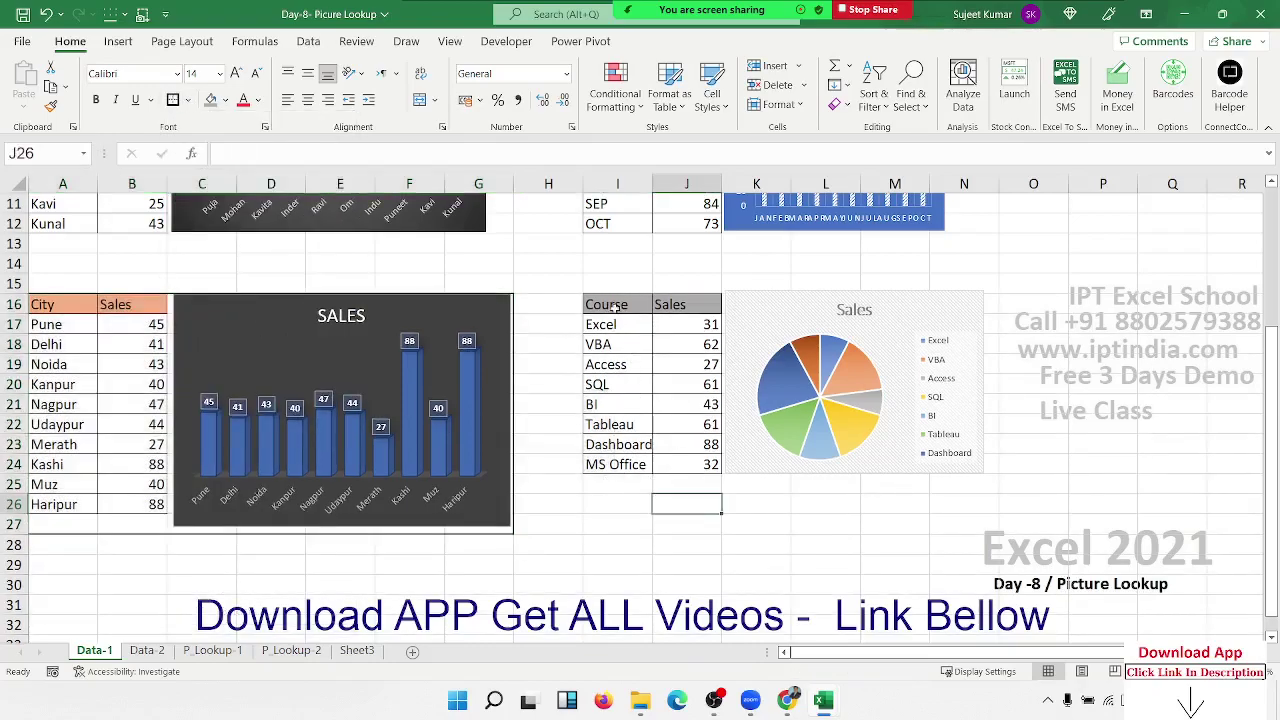
{"action": "left_click_drag", "start_coordinate": [612, 305], "coordinate": [952, 465]}
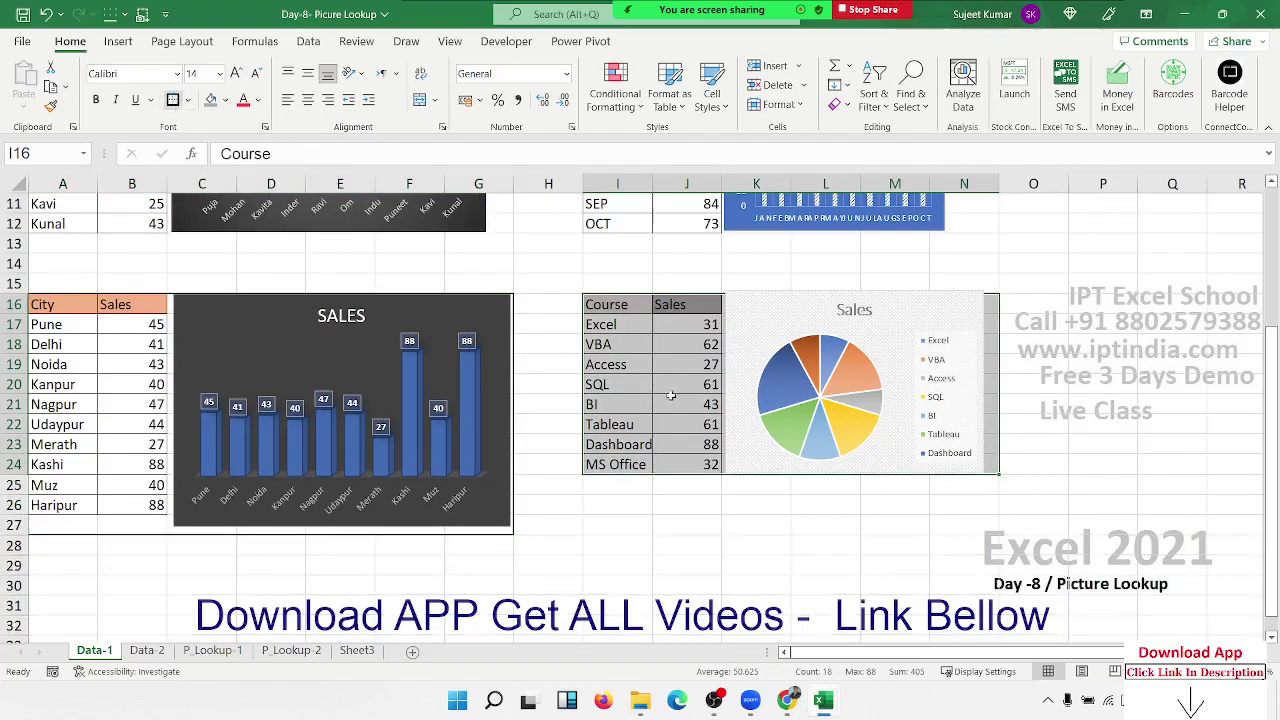
{"action": "left_click", "coordinate": [845, 534]}
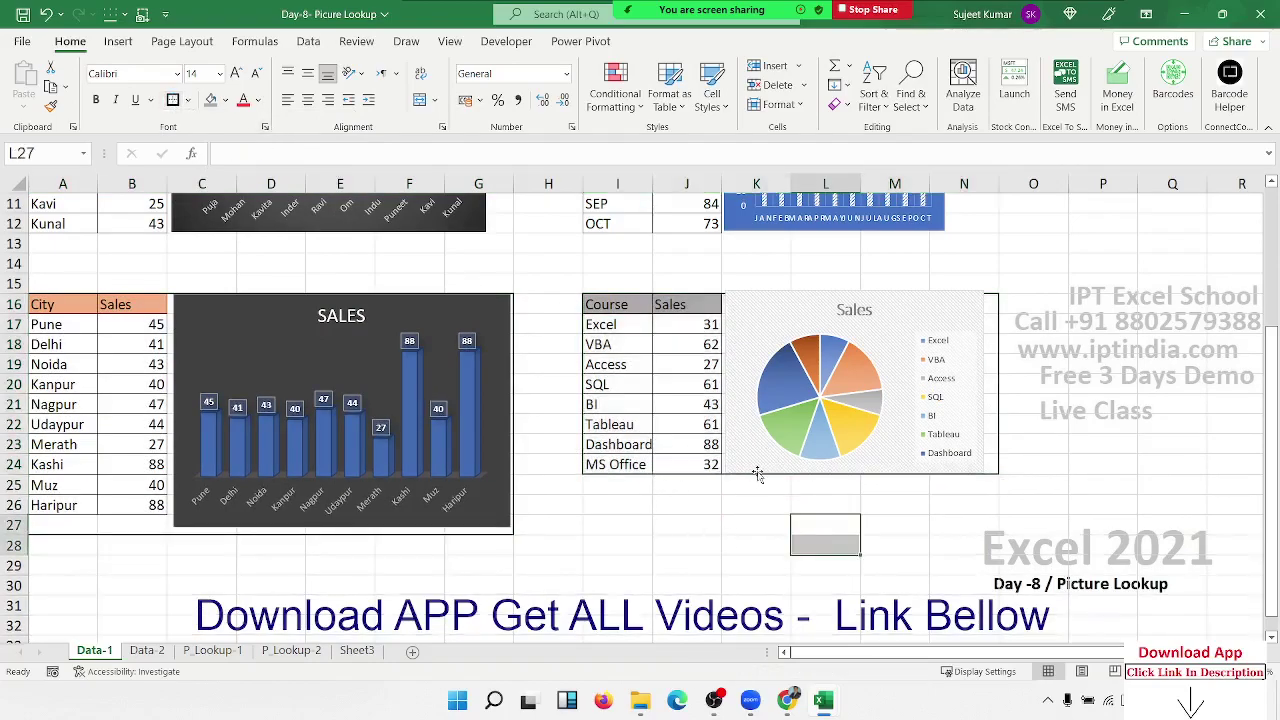
{"action": "left_click", "coordinate": [734, 434]}
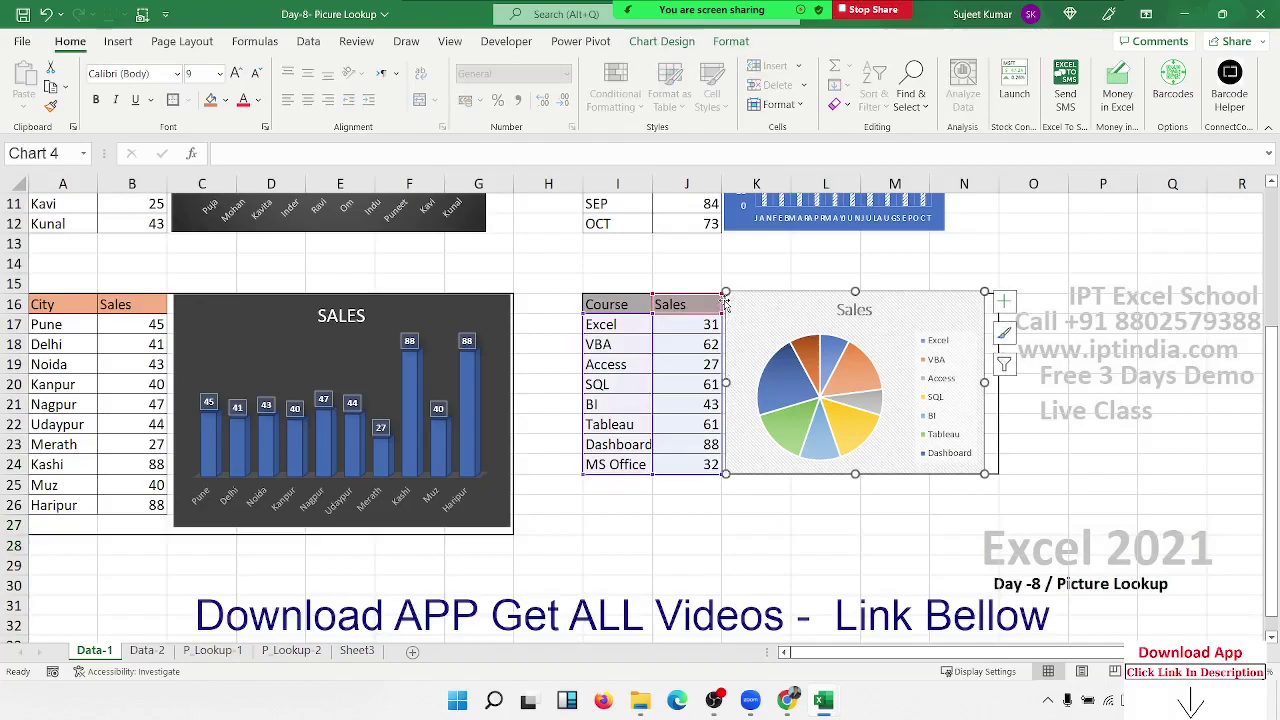
{"action": "left_click_drag", "start_coordinate": [725, 292], "coordinate": [726, 293]}
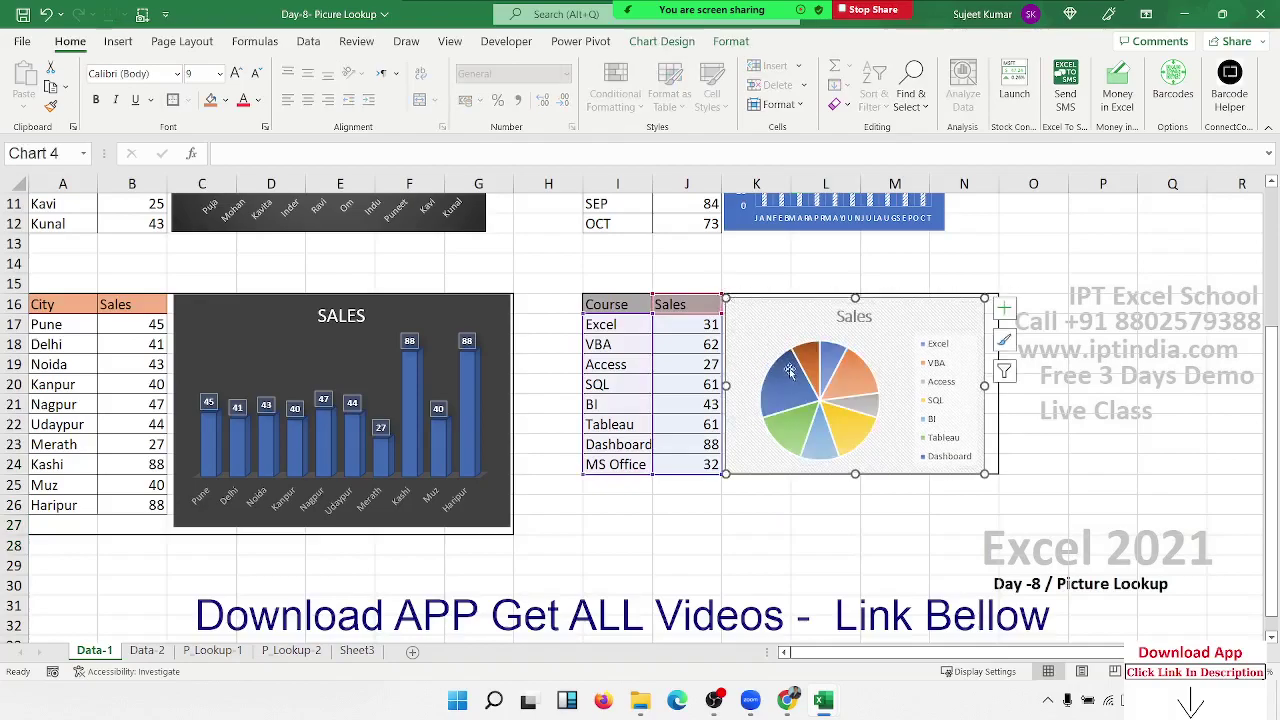
{"action": "left_click", "coordinate": [755, 483]}
{"action": "left_click", "coordinate": [752, 470]}
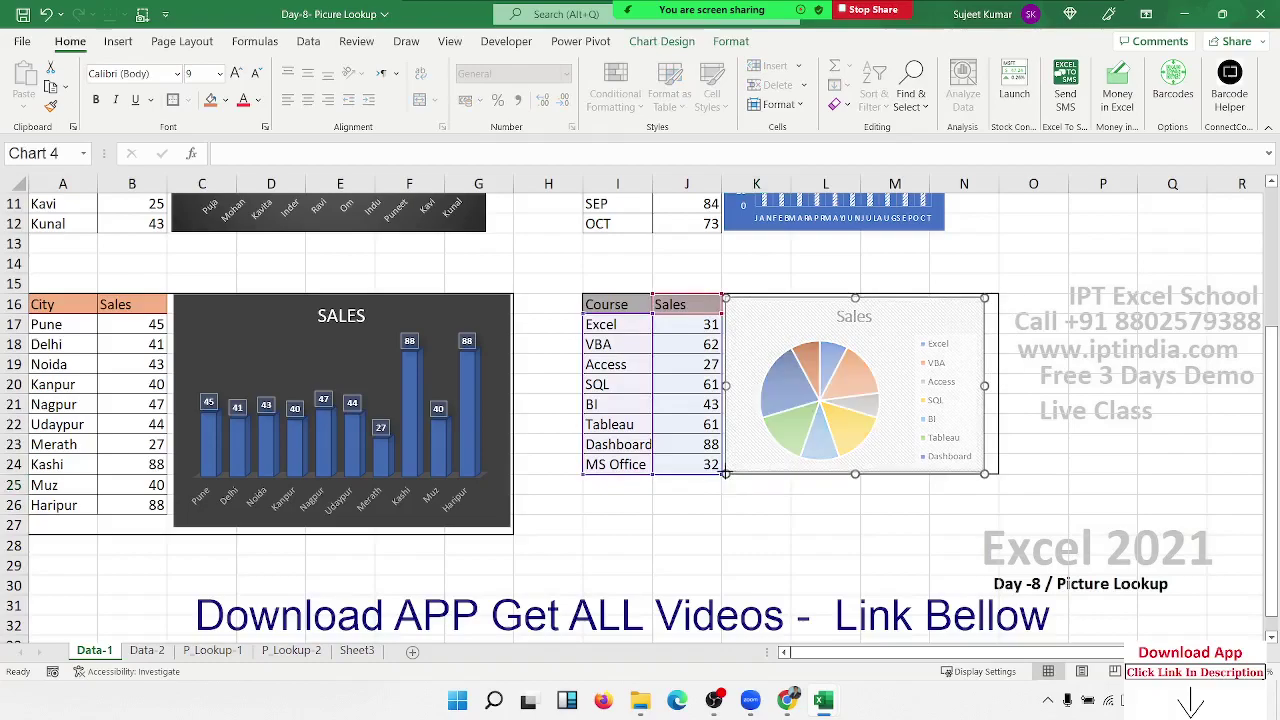
{"action": "left_click_drag", "start_coordinate": [725, 475], "coordinate": [726, 472]}
{"action": "left_click", "coordinate": [749, 518]}
{"action": "left_click", "coordinate": [770, 460]}
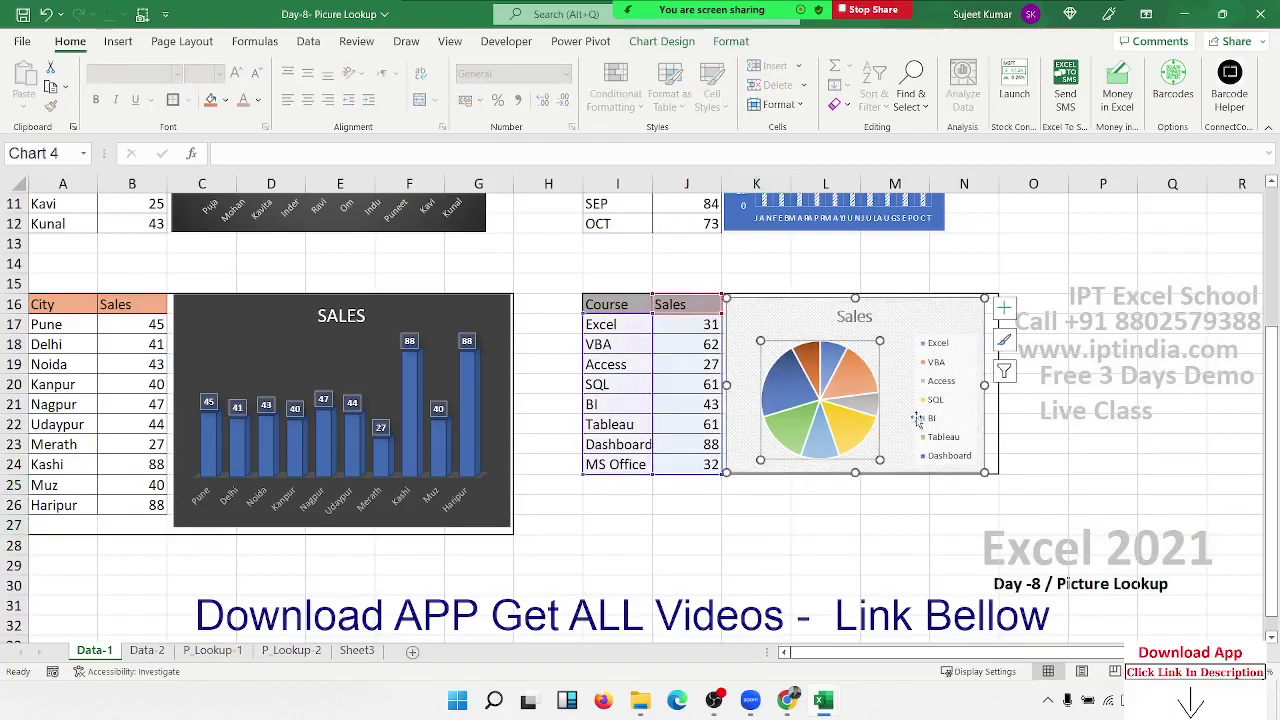
{"action": "left_click_drag", "start_coordinate": [985, 384], "coordinate": [992, 384]}
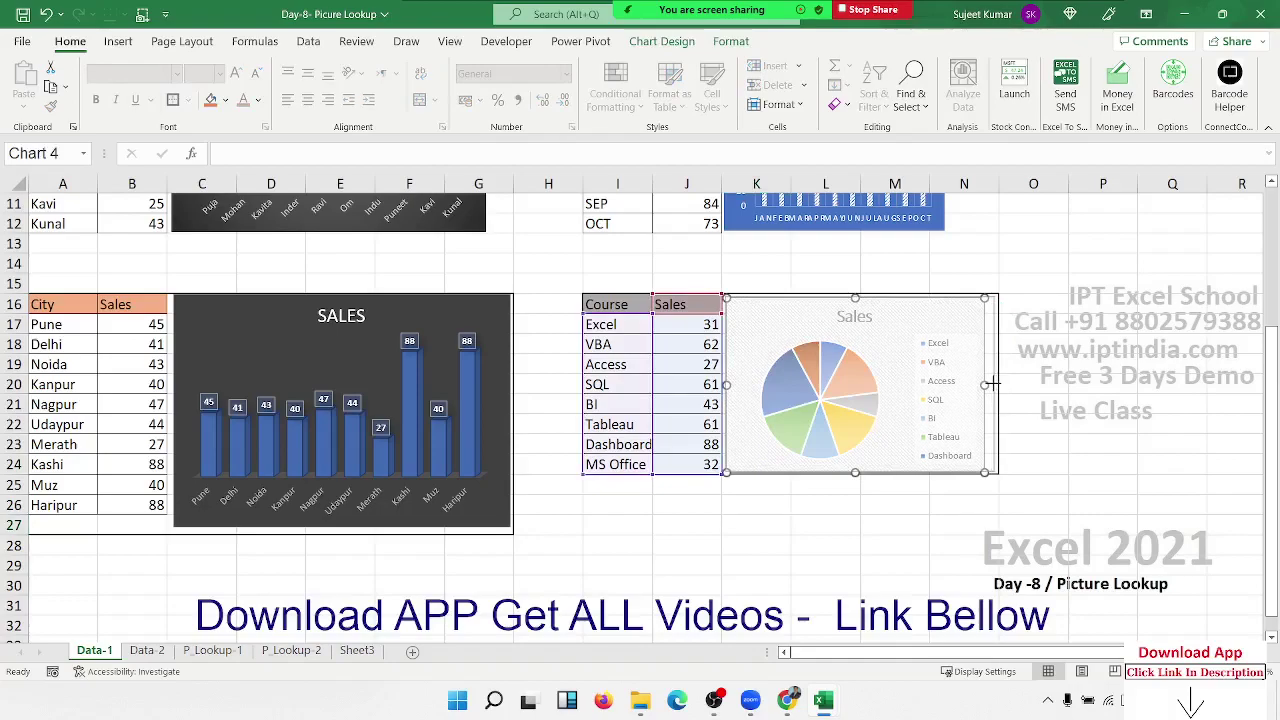
{"action": "left_click_drag", "start_coordinate": [993, 384], "coordinate": [997, 384]}
{"action": "left_click", "coordinate": [1033, 447]}
{"action": "mouse_move", "coordinate": [818, 407]}
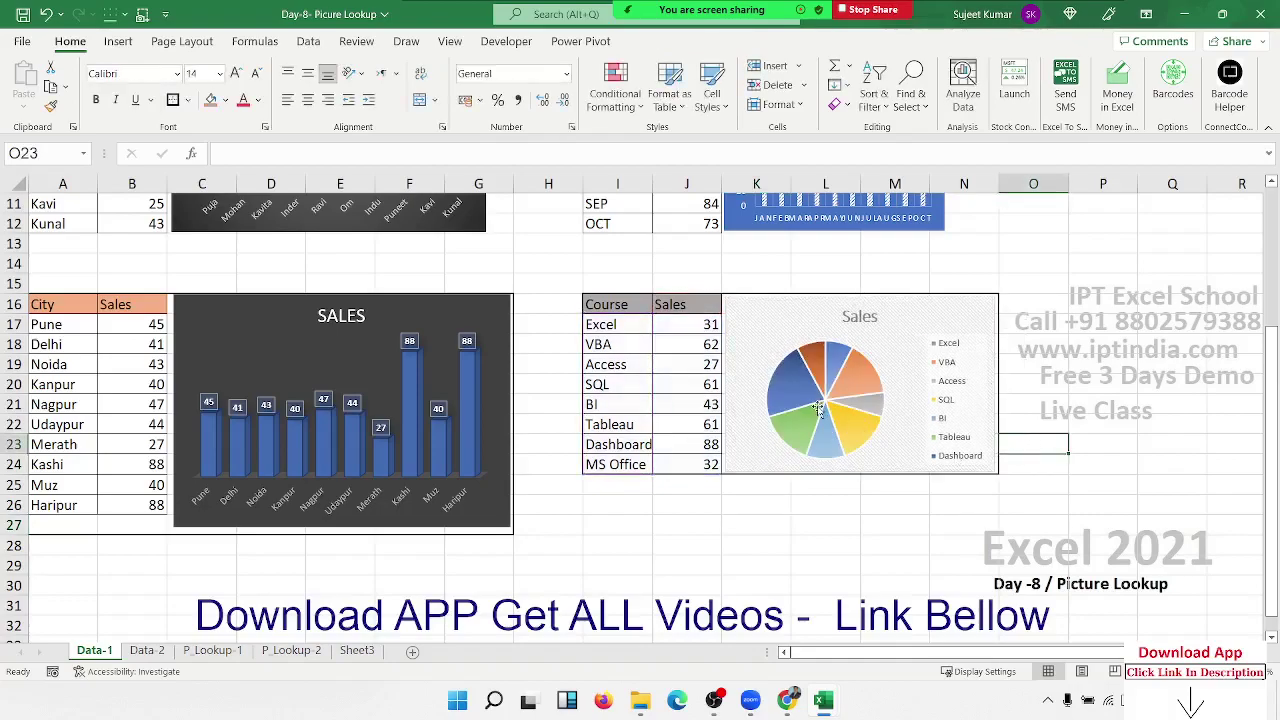
{"action": "scroll", "coordinate": [818, 408], "scroll_direction": "up", "scroll_amount": 4}
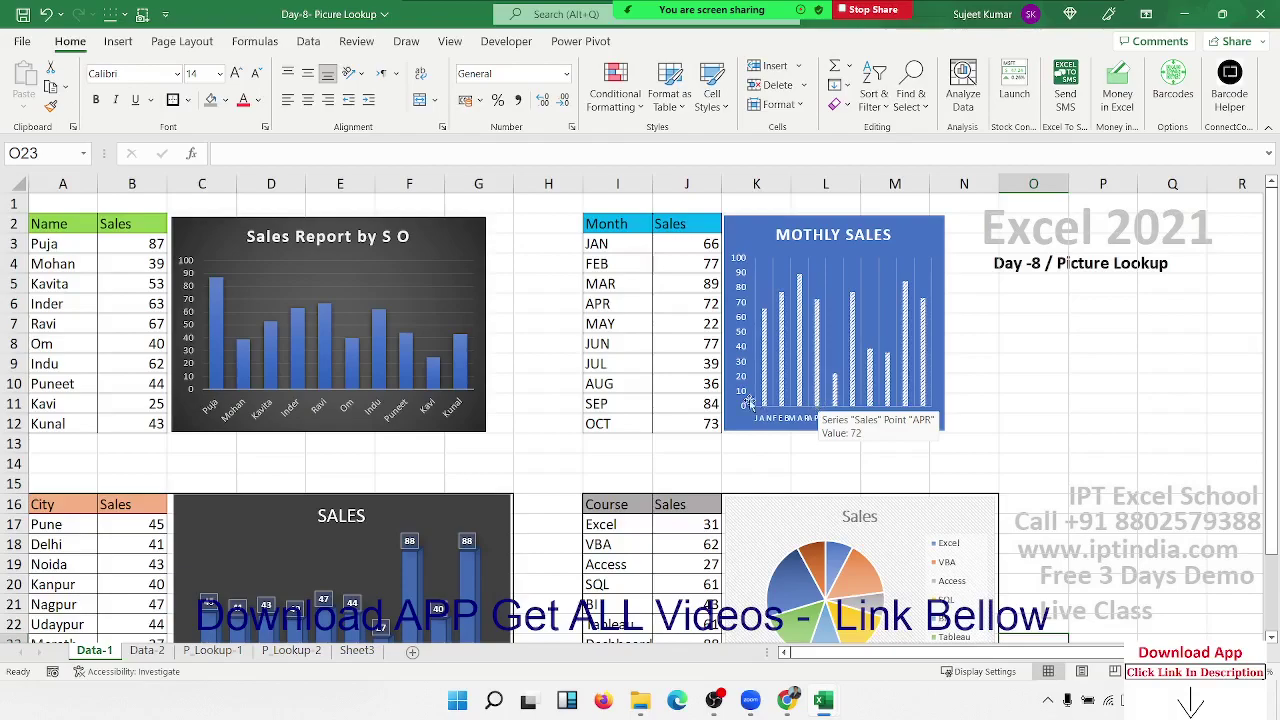
- Border I2:M12 with an outside border, narrow the MOTHLY SALES chart slightly, then frame A2:G12
{"action": "mouse_move", "coordinate": [614, 229]}
{"action": "left_mouse_down"}
{"action": "mouse_move", "coordinate": [886, 420]}
{"action": "mouse_move", "coordinate": [921, 423]}
{"action": "left_mouse_up"}
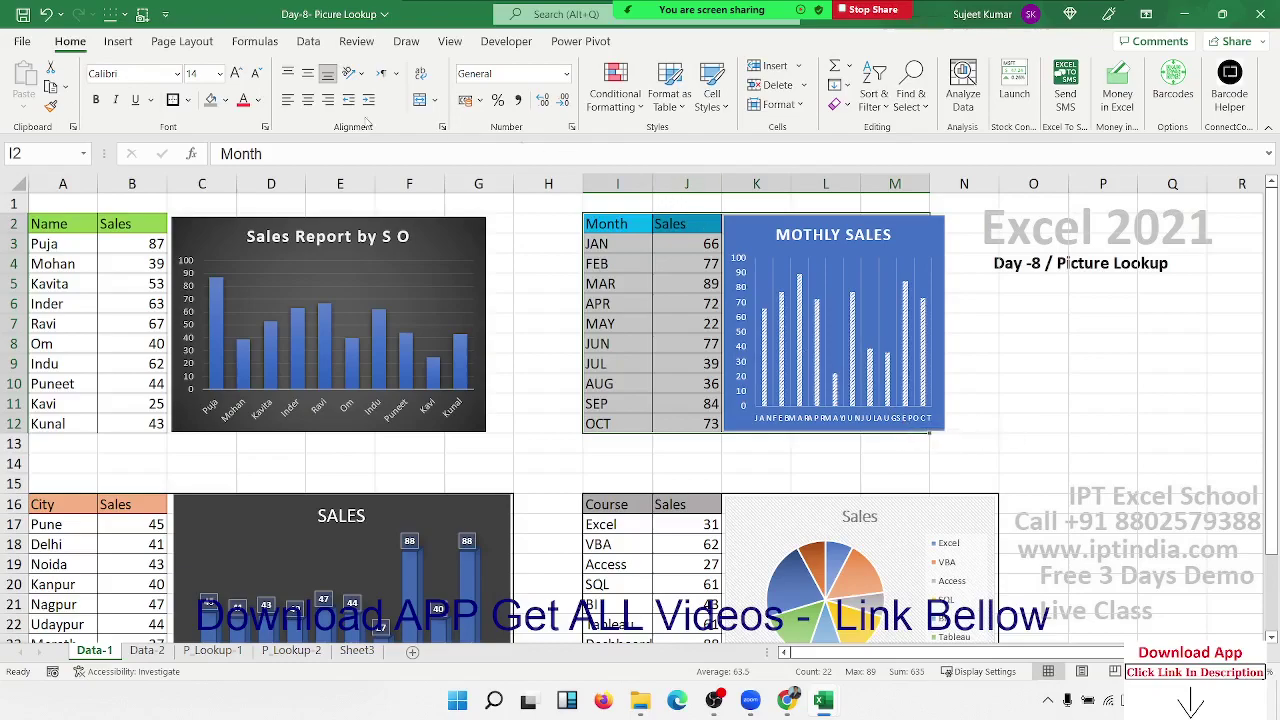
{"action": "left_click", "coordinate": [172, 100]}
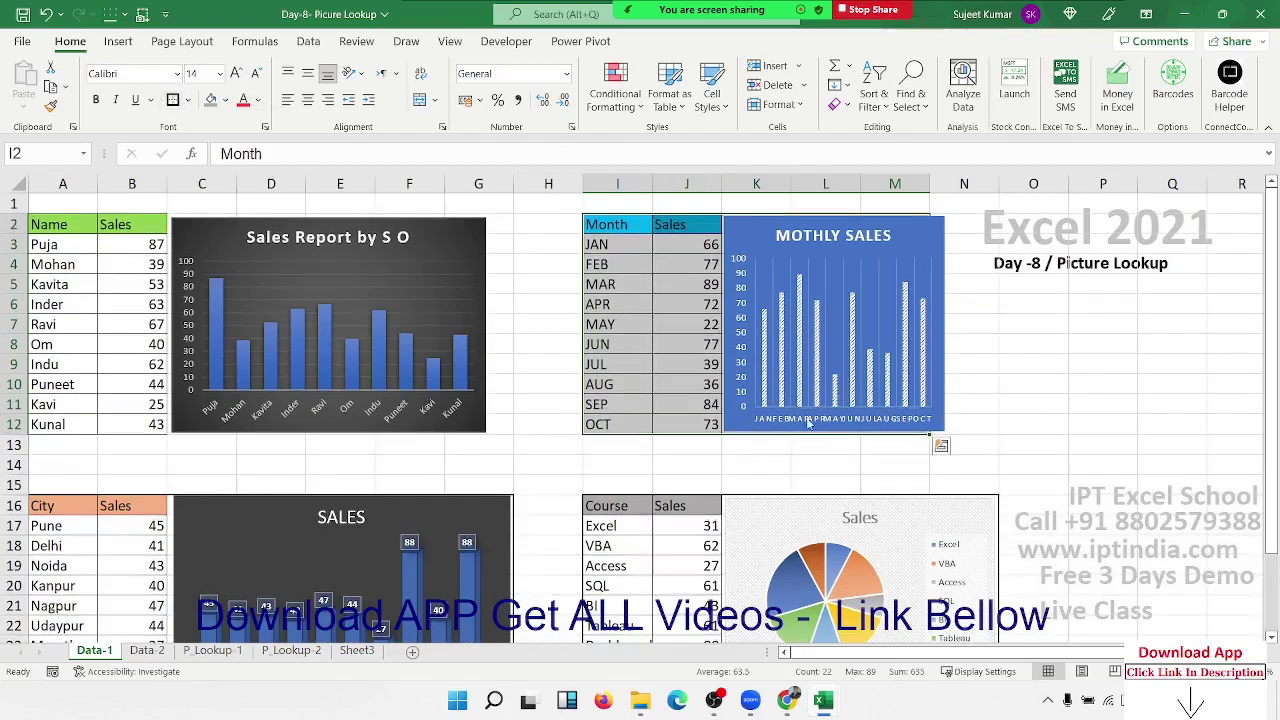
{"action": "left_click", "coordinate": [733, 427]}
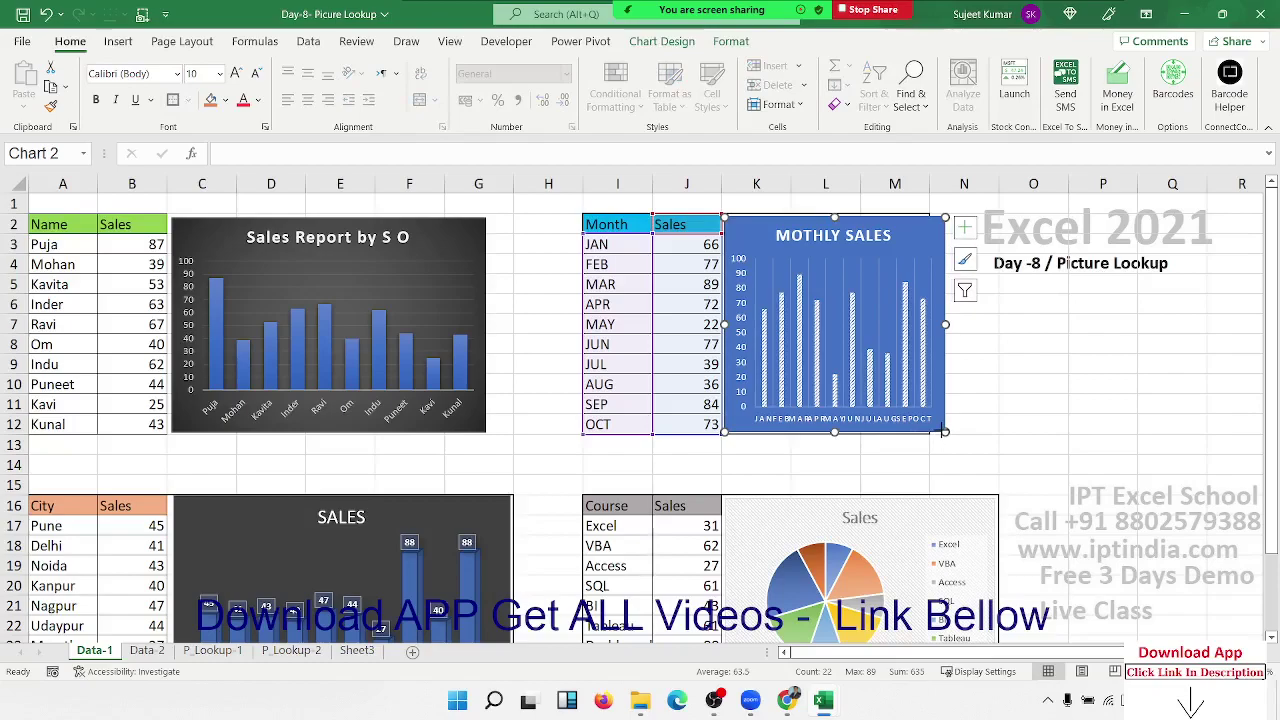
{"action": "left_click_drag", "start_coordinate": [944, 431], "coordinate": [930, 431]}
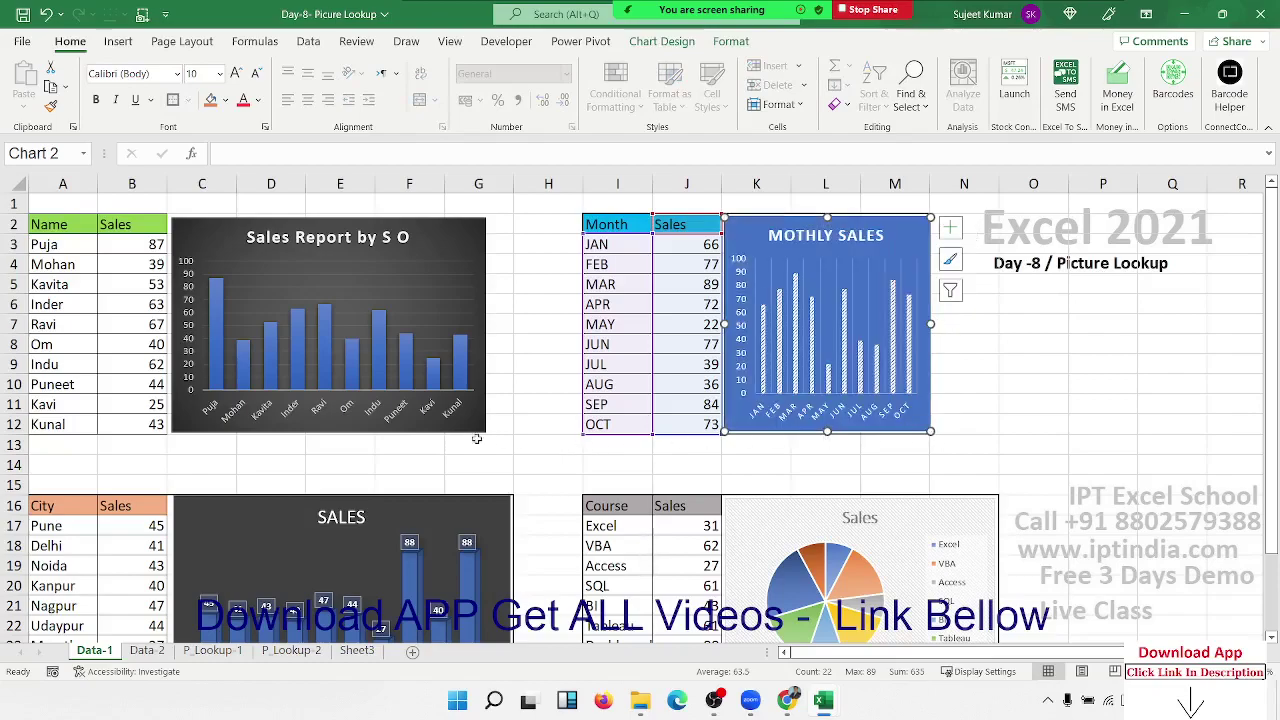
{"action": "mouse_move", "coordinate": [514, 428]}
{"action": "left_mouse_down"}
{"action": "mouse_move", "coordinate": [44, 244]}
{"action": "mouse_move", "coordinate": [44, 224]}
{"action": "left_mouse_up"}
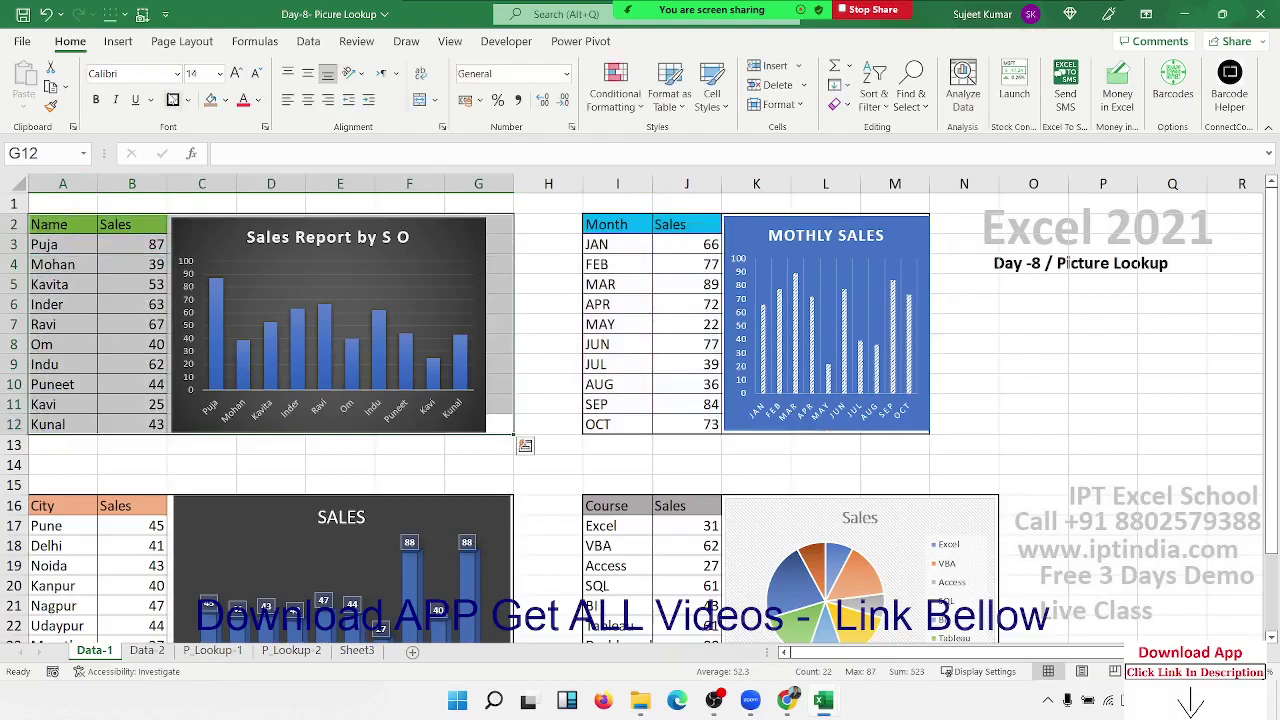
{"action": "left_click", "coordinate": [562, 329]}
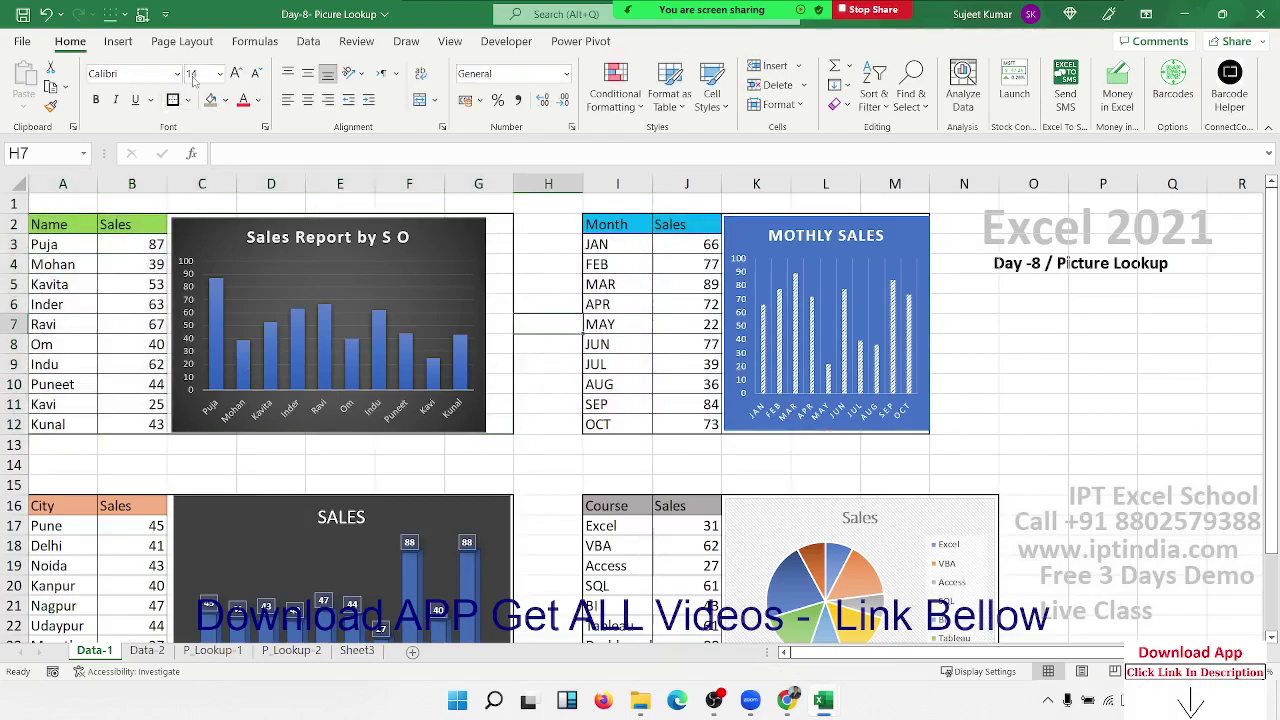
- Hide the Data-1 gridlines and fit the Sales Report by S O chart inside its border
{"action": "left_click", "coordinate": [182, 41]}
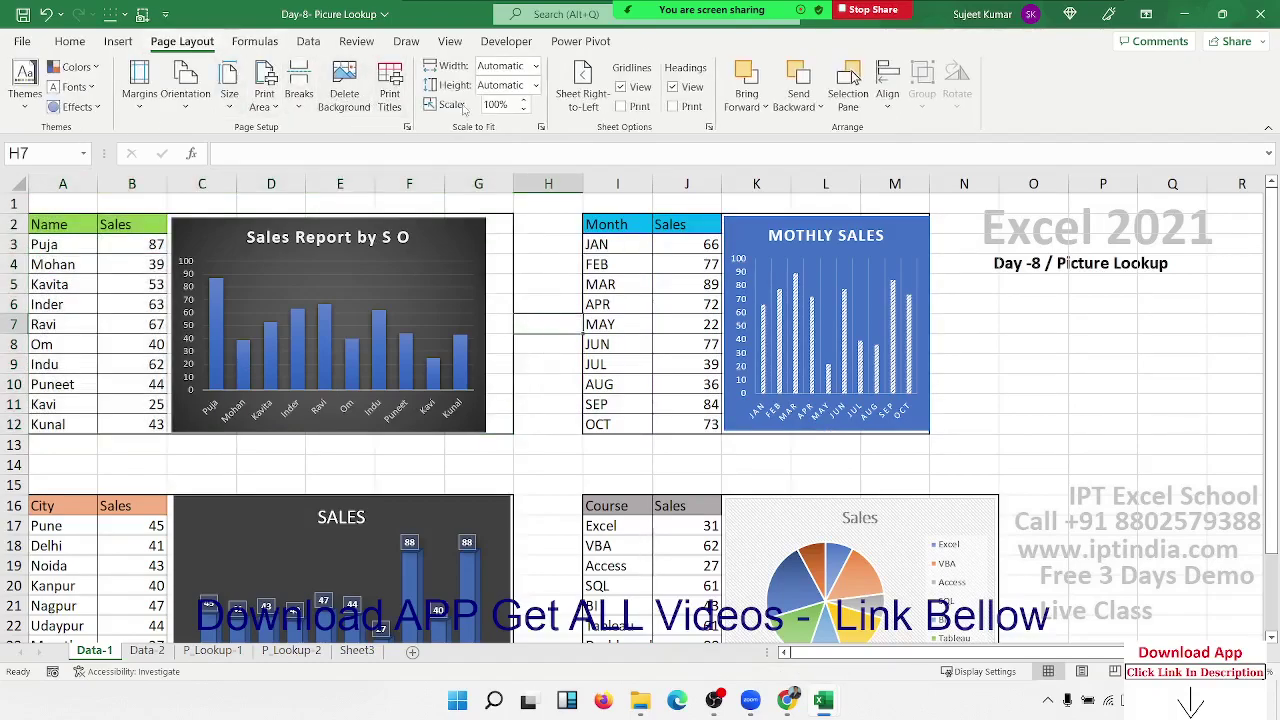
{"action": "left_click", "coordinate": [621, 87]}
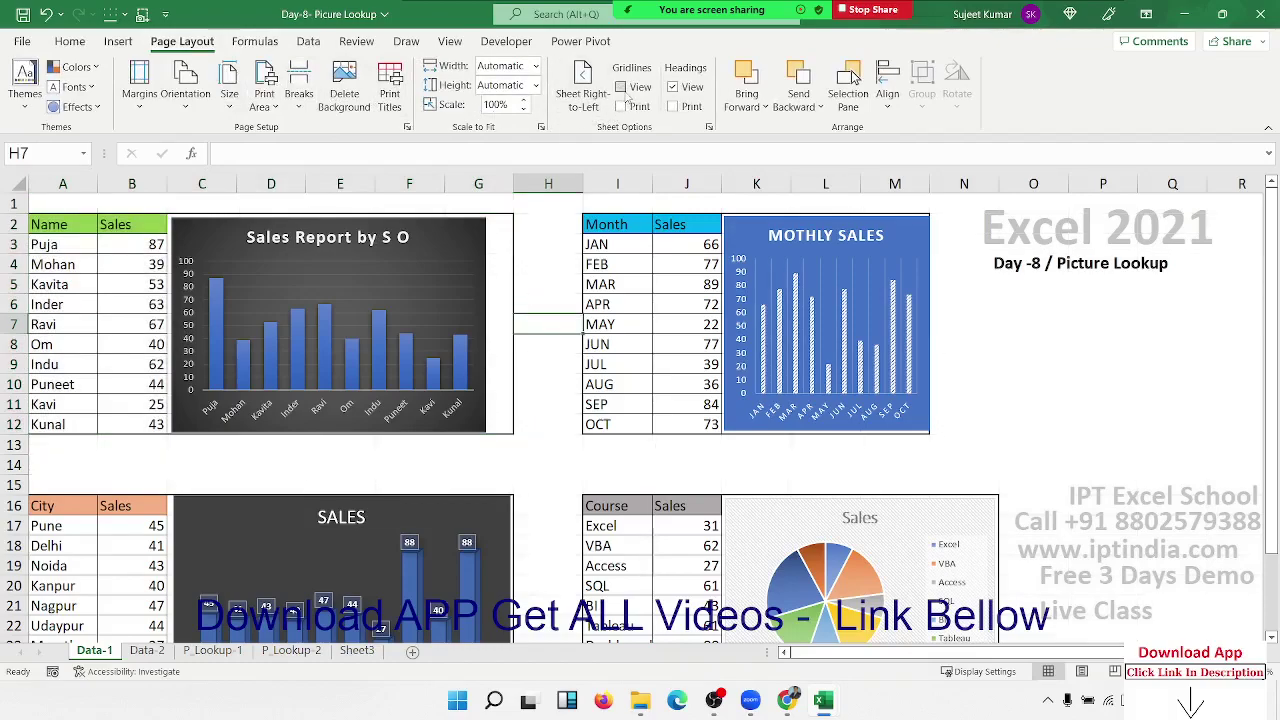
{"action": "left_click", "coordinate": [1058, 308]}
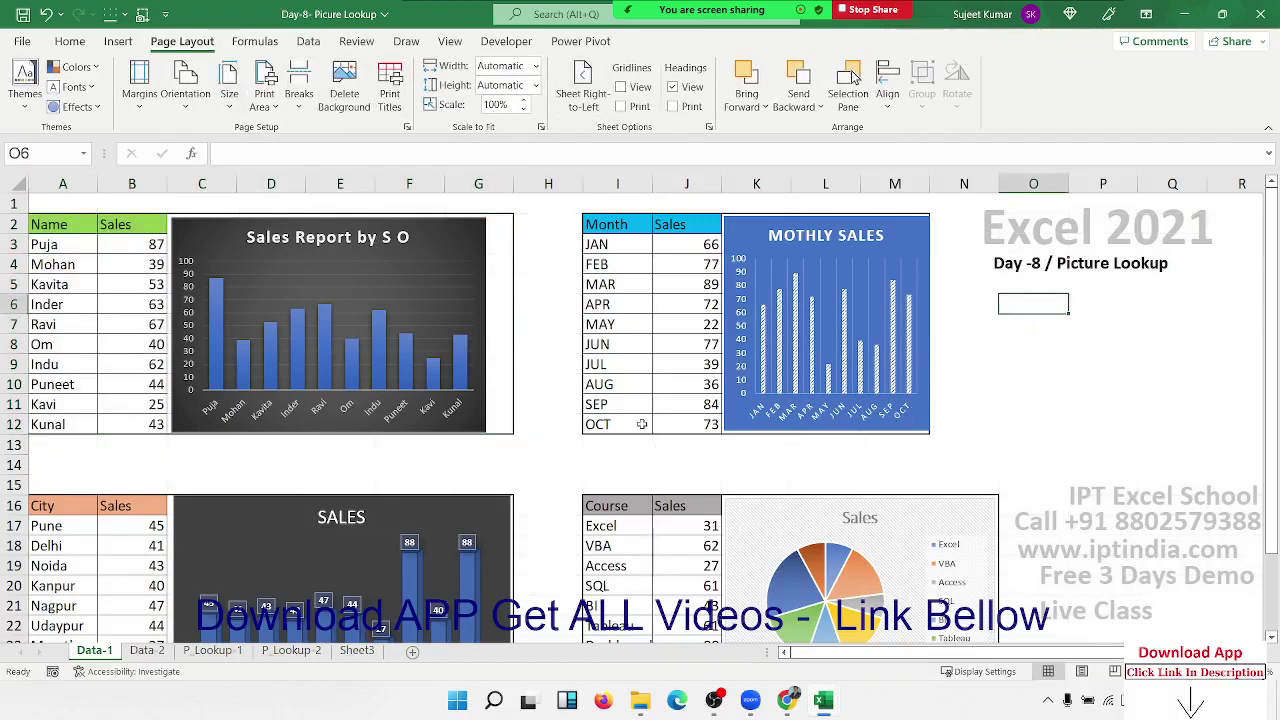
{"action": "left_click", "coordinate": [478, 380]}
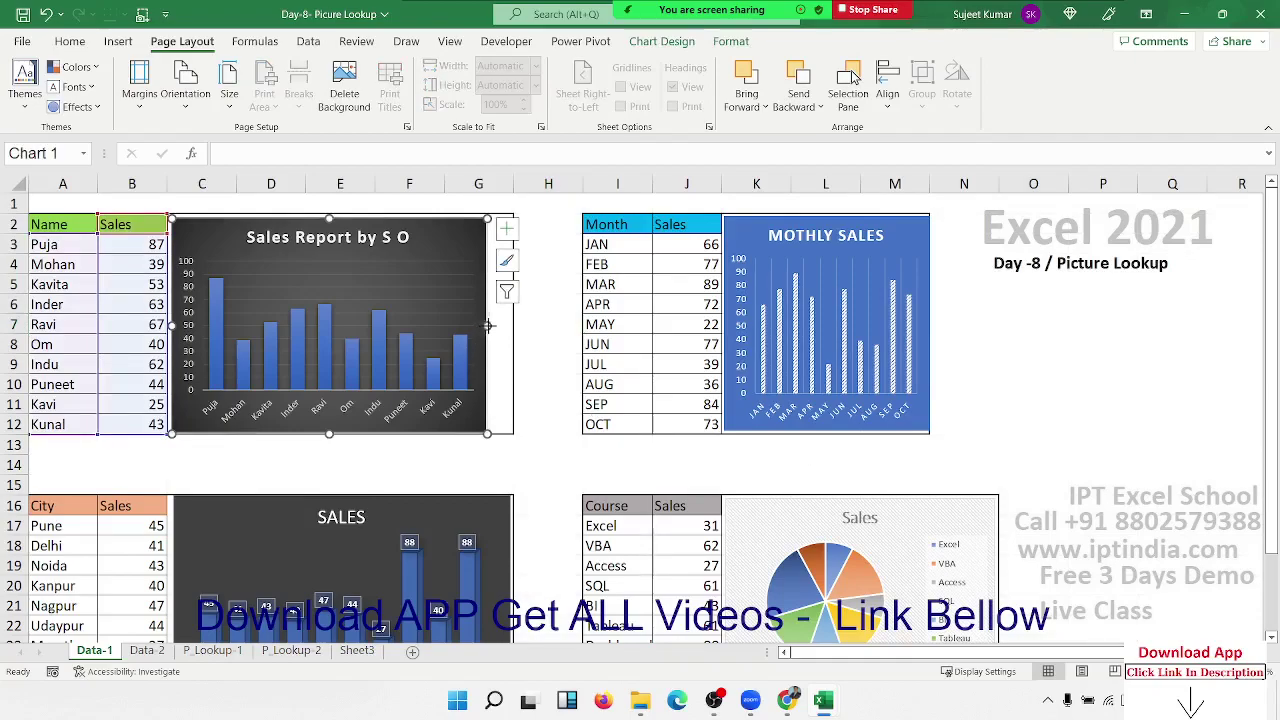
{"action": "left_click_drag", "start_coordinate": [489, 325], "coordinate": [503, 325]}
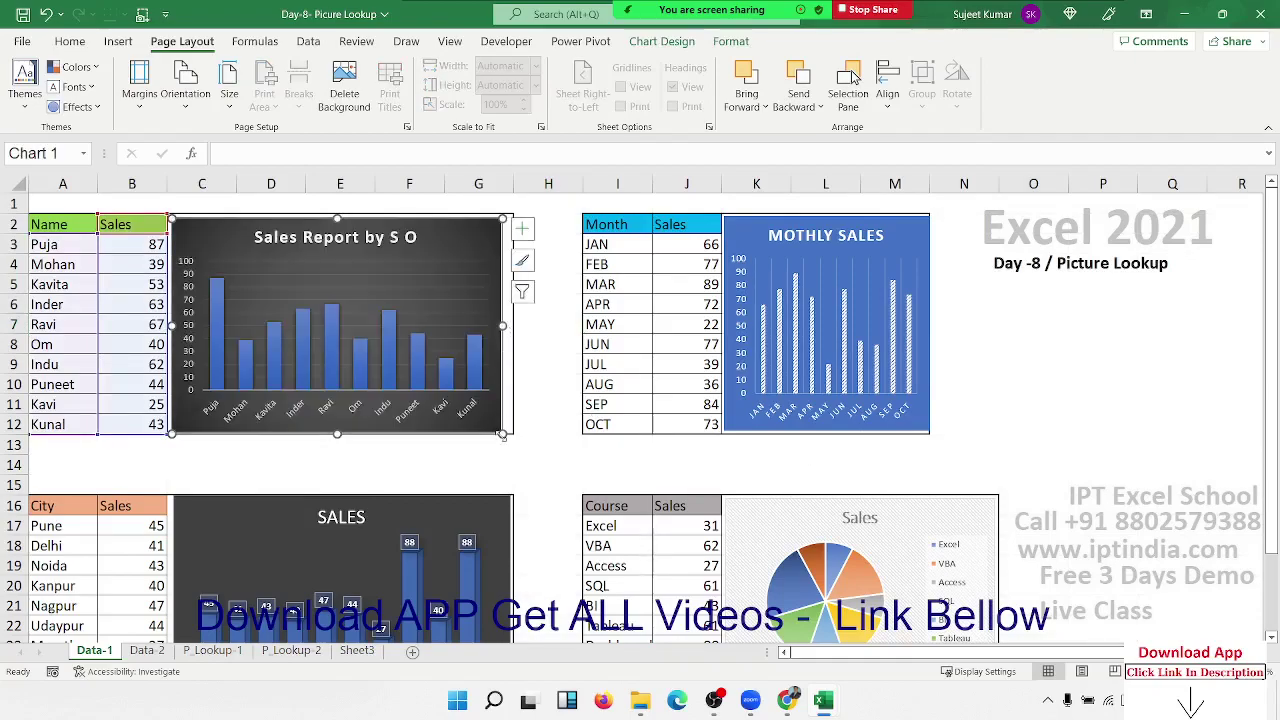
{"action": "left_click_drag", "start_coordinate": [503, 435], "coordinate": [497, 424]}
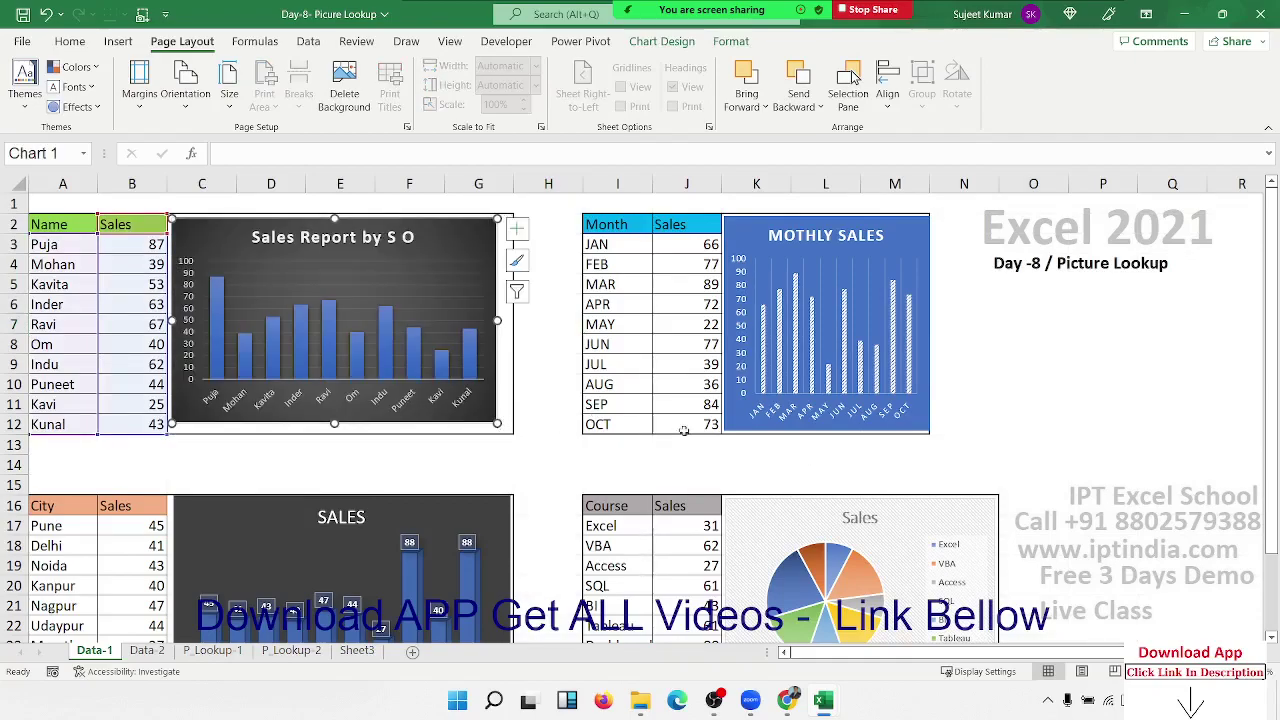
- Resize the MOTHLY SALES chart to align with the Month table's bottom edge, then go to P_Lookup-1
{"action": "left_click", "coordinate": [850, 428]}
{"action": "left_click_drag", "start_coordinate": [930, 432], "coordinate": [922, 430]}
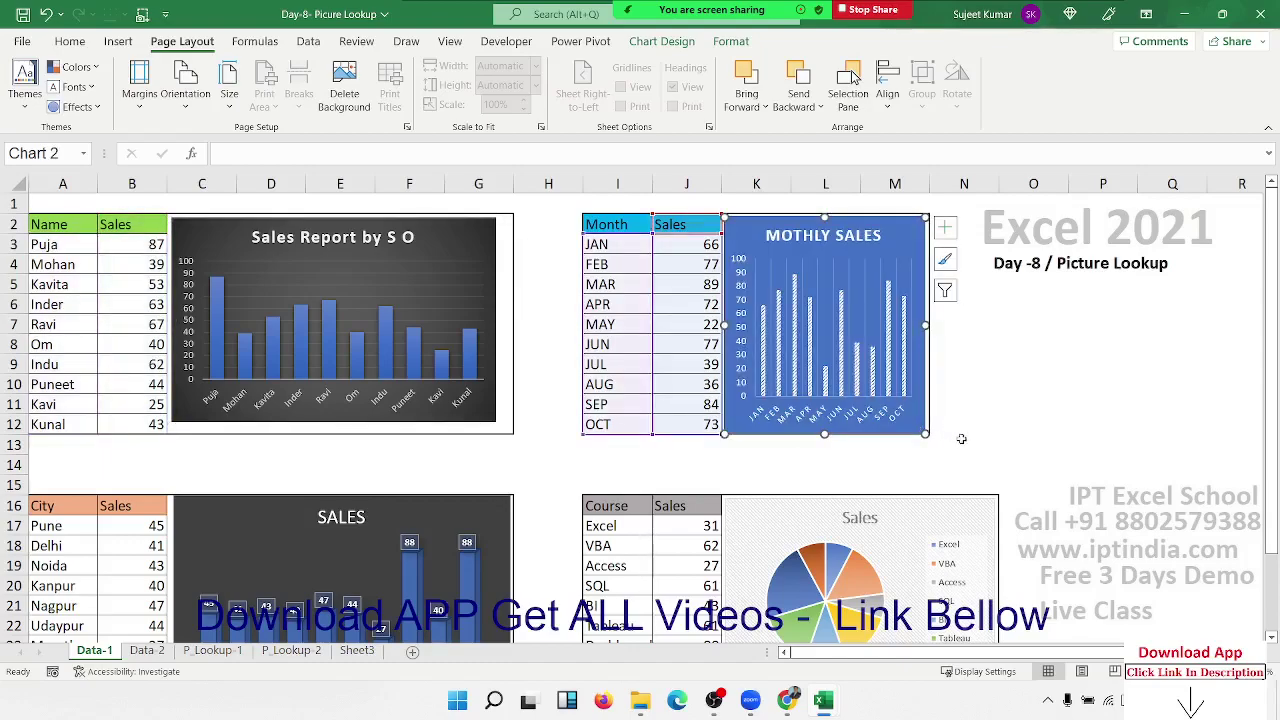
{"action": "left_click", "coordinate": [961, 438]}
{"action": "left_click", "coordinate": [821, 434]}
{"action": "left_click_drag", "start_coordinate": [821, 434], "coordinate": [823, 436]}
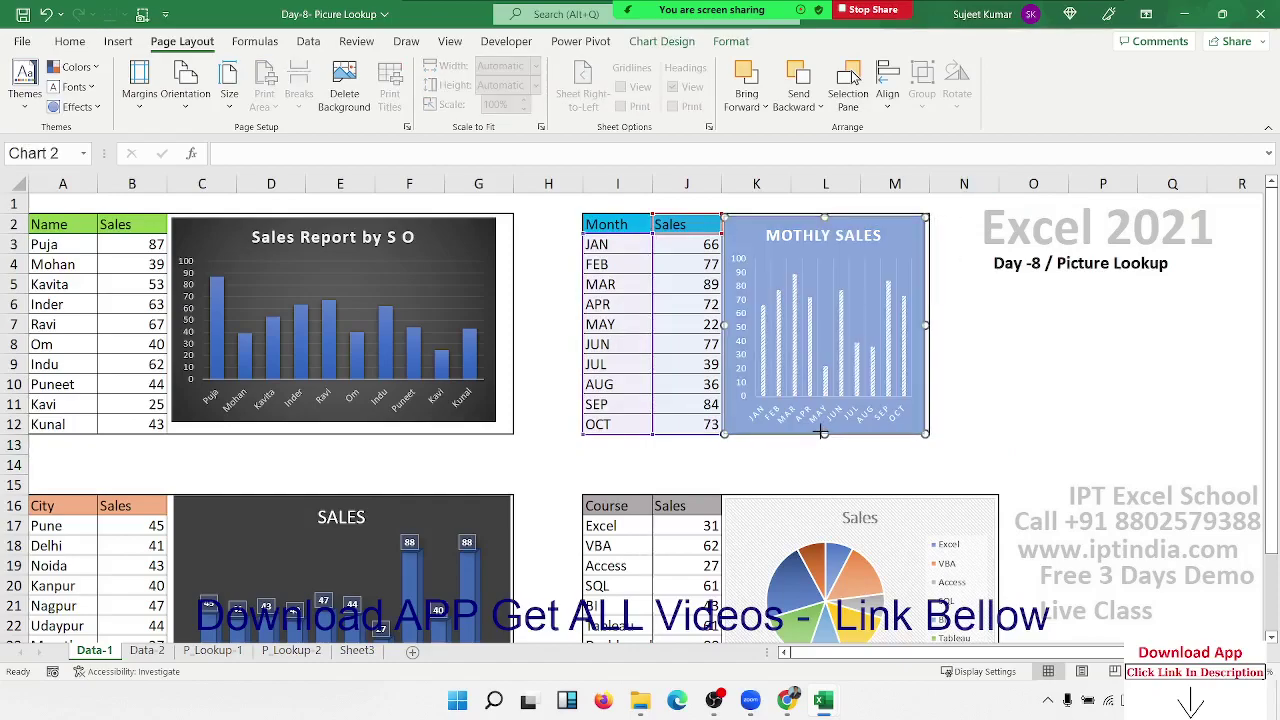
{"action": "left_click", "coordinate": [1023, 443]}
{"action": "left_click", "coordinate": [808, 431]}
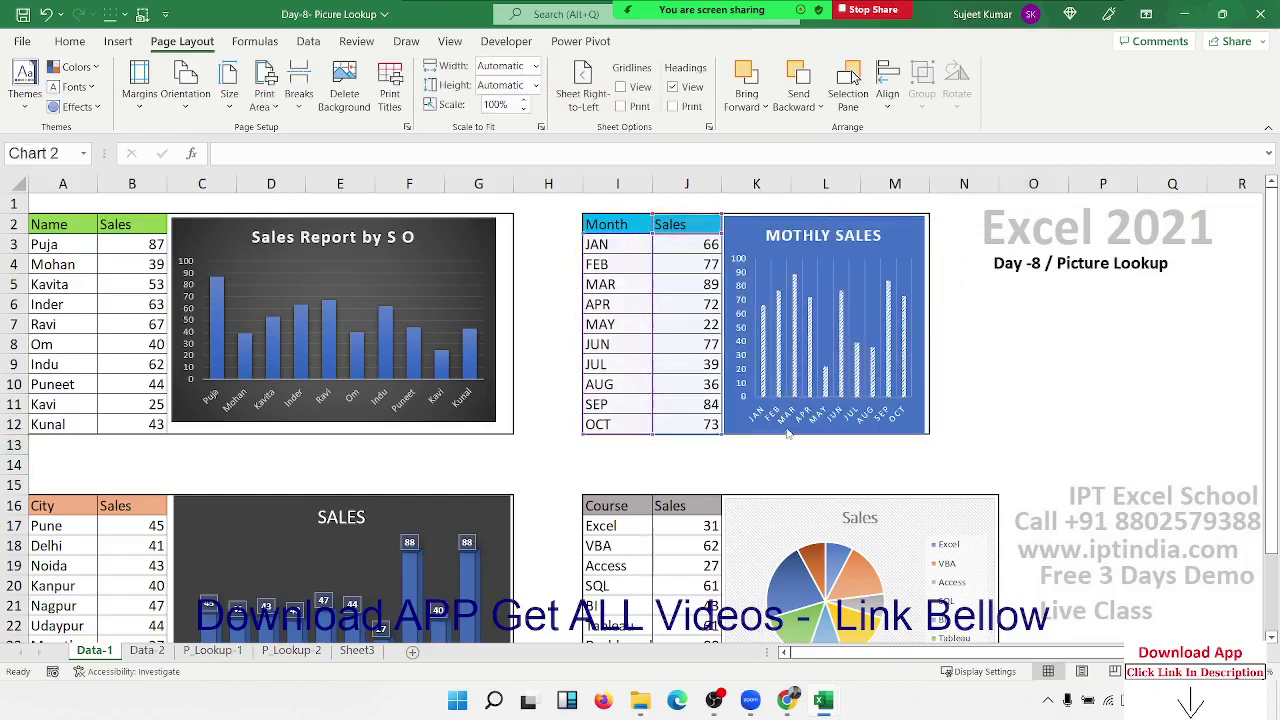
{"action": "left_click_drag", "start_coordinate": [811, 436], "coordinate": [823, 430]}
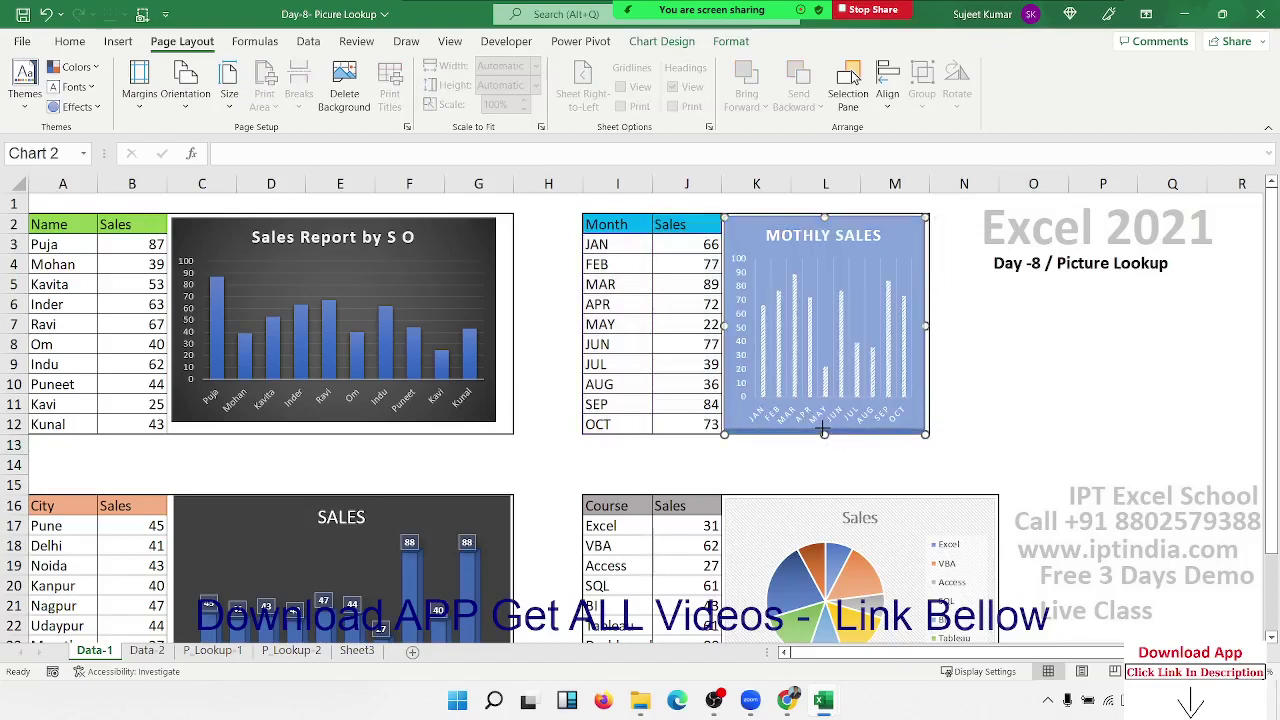
{"action": "left_click", "coordinate": [1002, 427]}
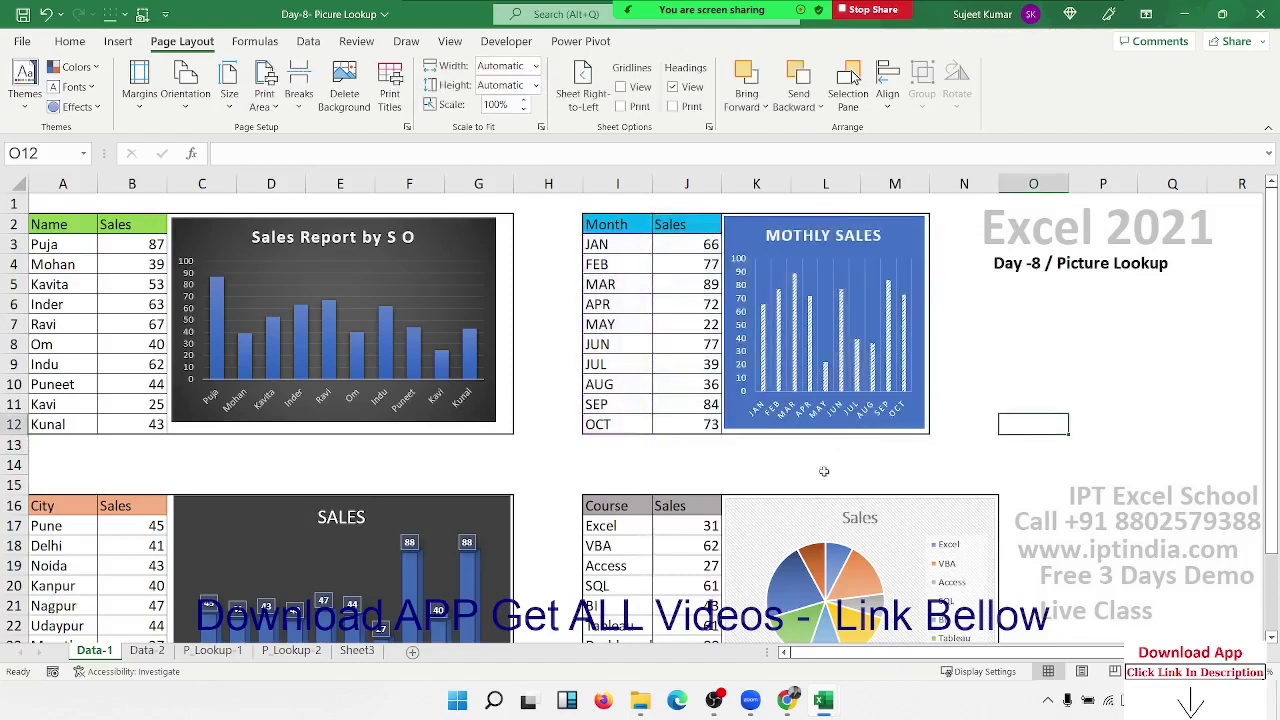
{"action": "left_click", "coordinate": [222, 651]}
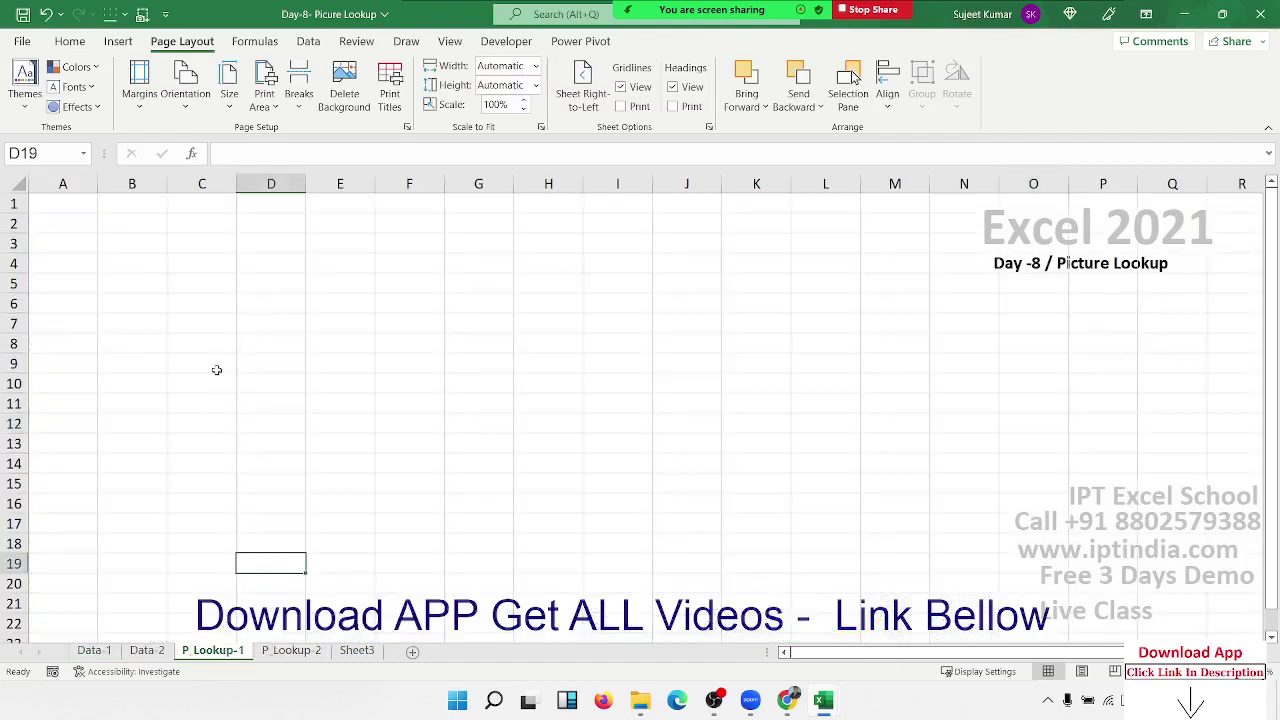
- Hide gridlines on P_Lookup-1 and enter the label 'Select KPI' in B4
{"action": "left_click", "coordinate": [621, 87]}
{"action": "left_click", "coordinate": [139, 267]}
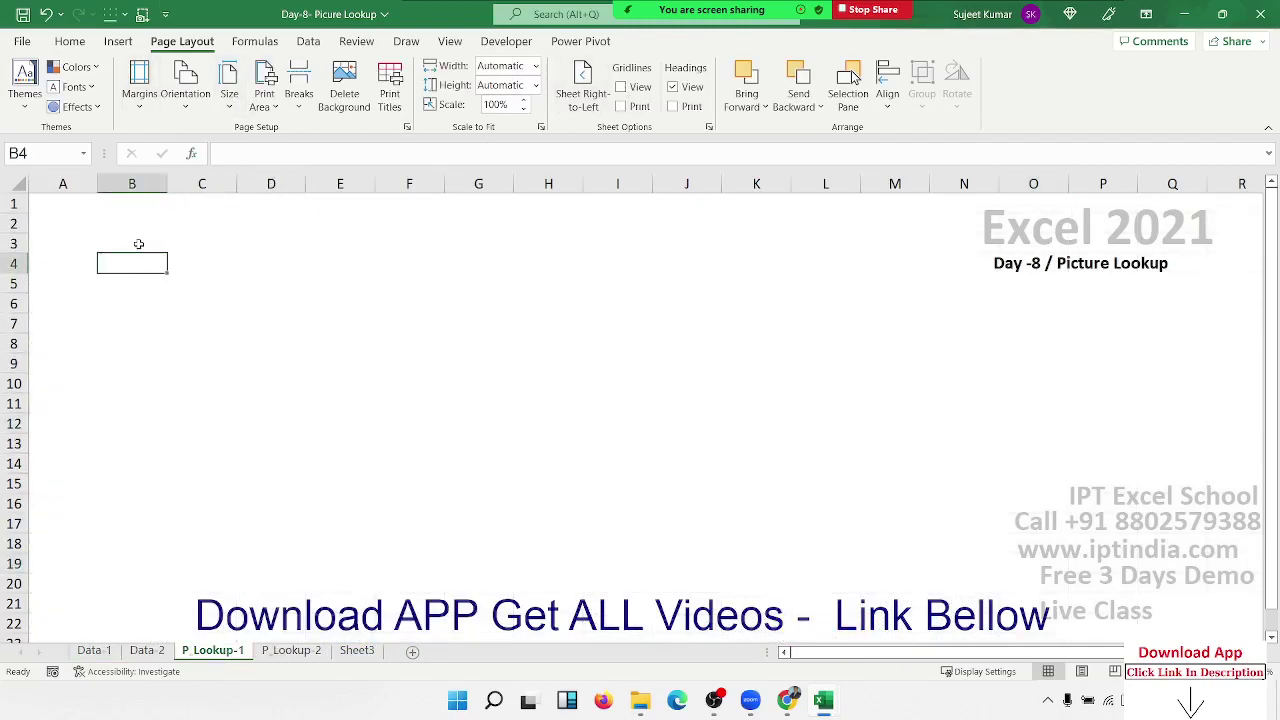
{"action": "type", "text": "Select KPI"}
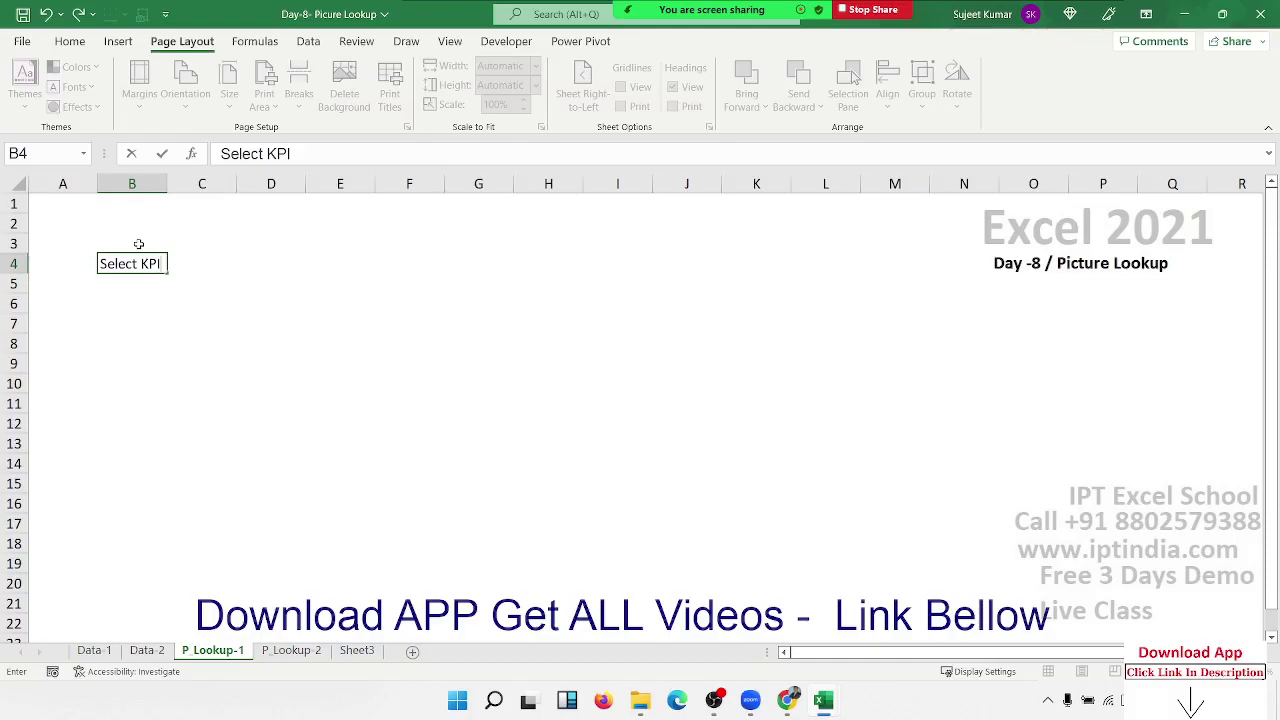
{"action": "key", "text": "Tab"}
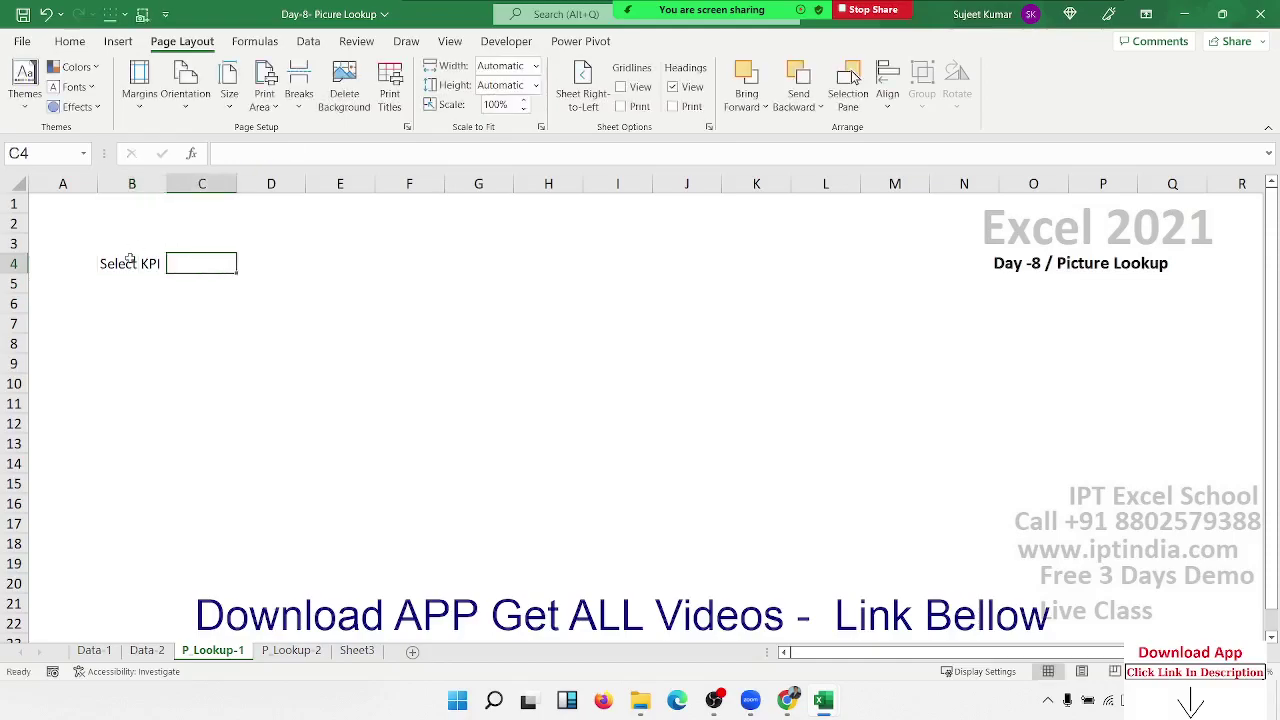
- Fill B4:C4 with yellow and select C4 for the KPI dropdown
{"action": "left_click_drag", "start_coordinate": [130, 260], "coordinate": [198, 264]}
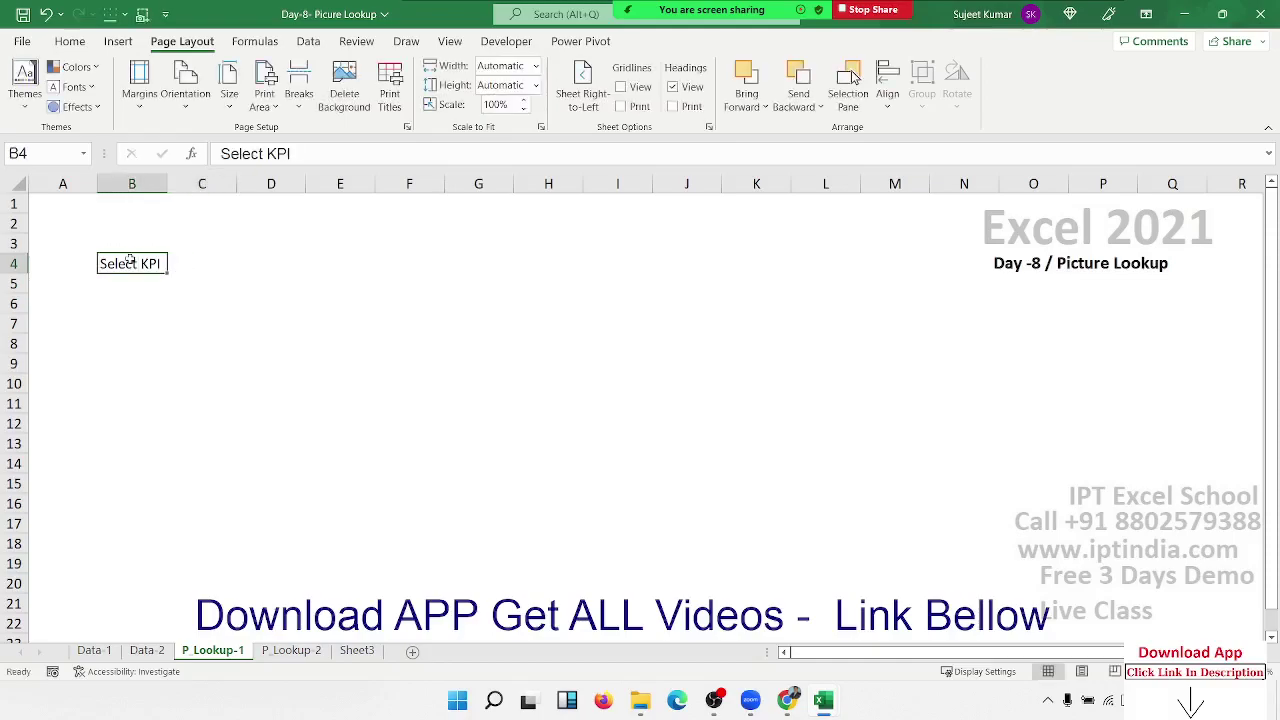
{"action": "left_click", "coordinate": [70, 41]}
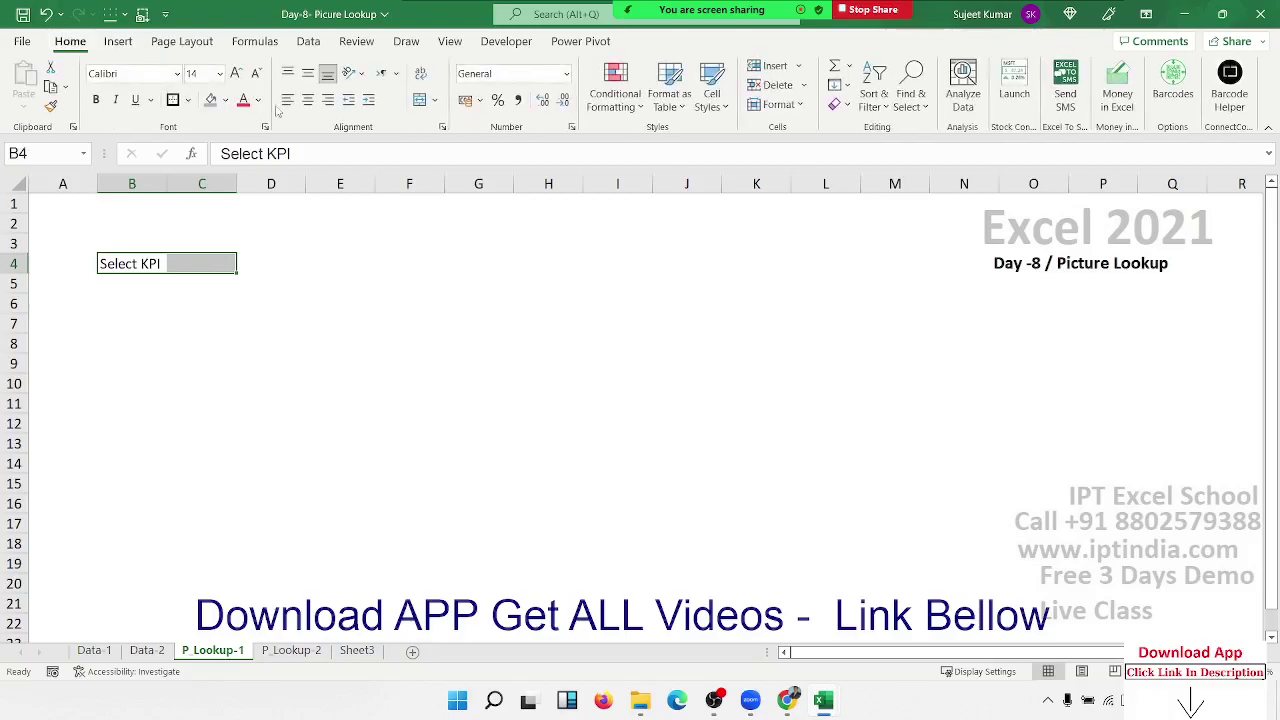
{"action": "left_click", "coordinate": [226, 100]}
{"action": "left_click", "coordinate": [253, 256]}
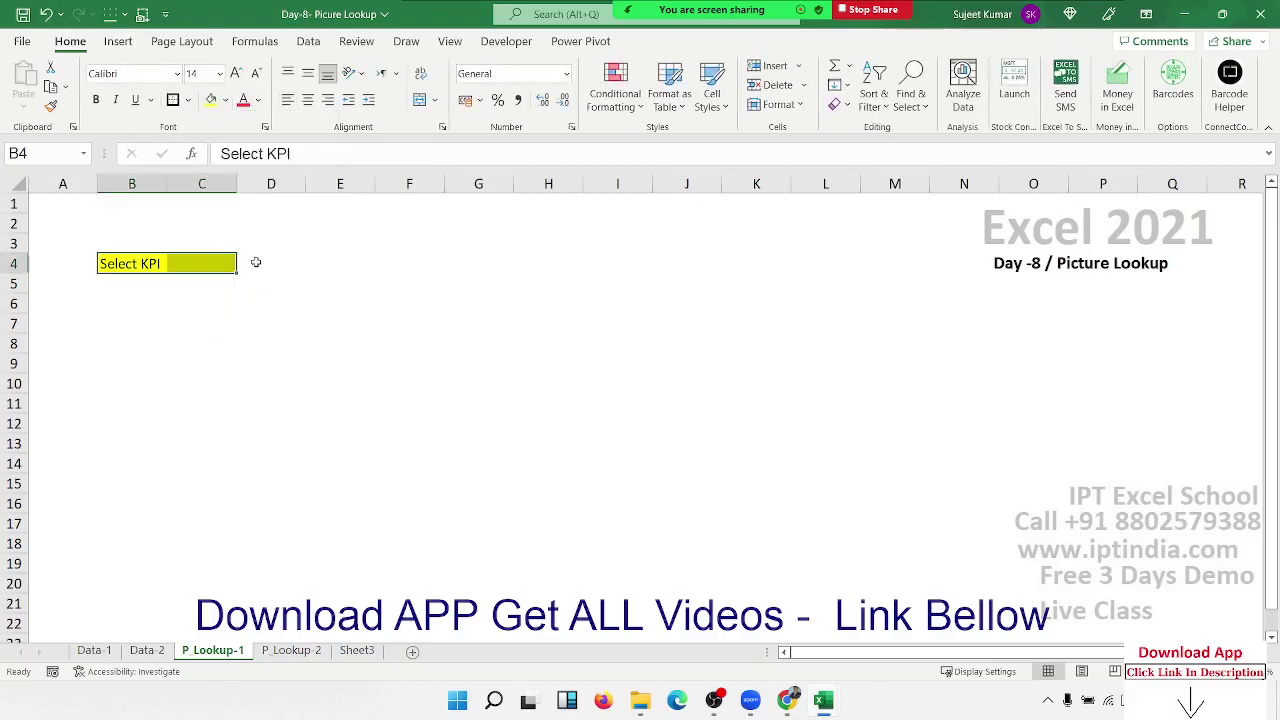
{"action": "left_click", "coordinate": [426, 318]}
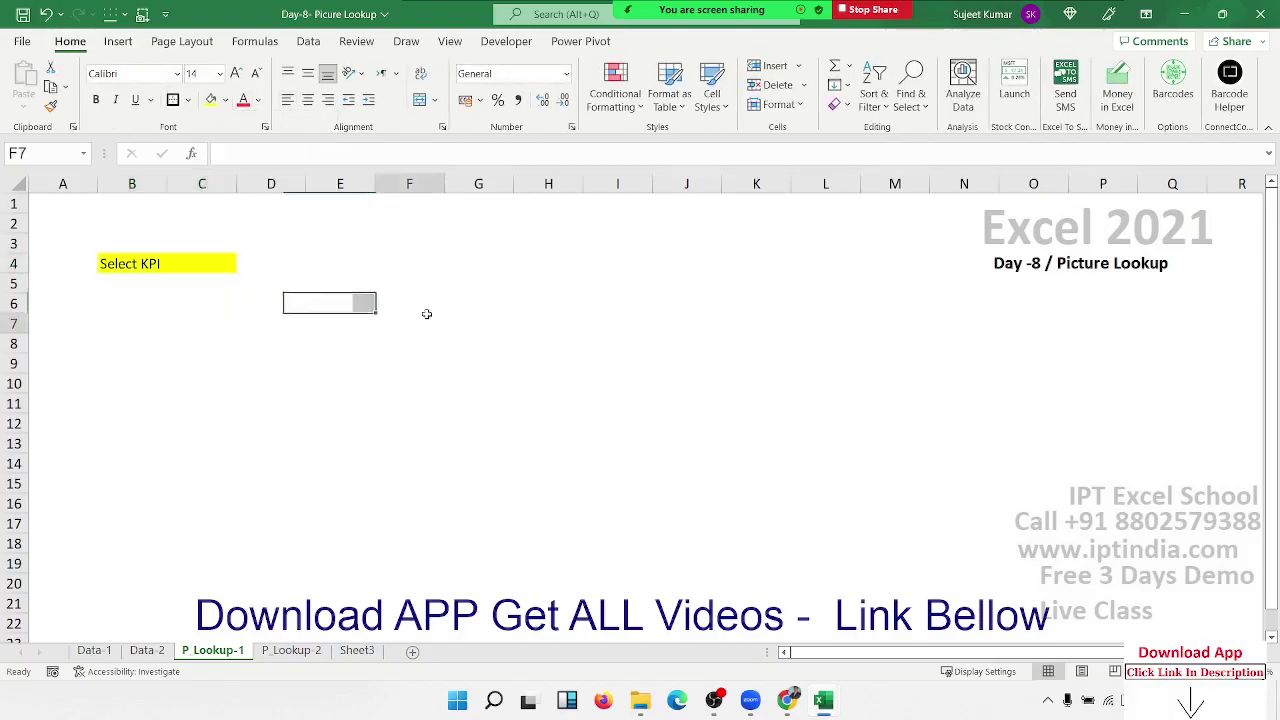
{"action": "left_click", "coordinate": [213, 264]}
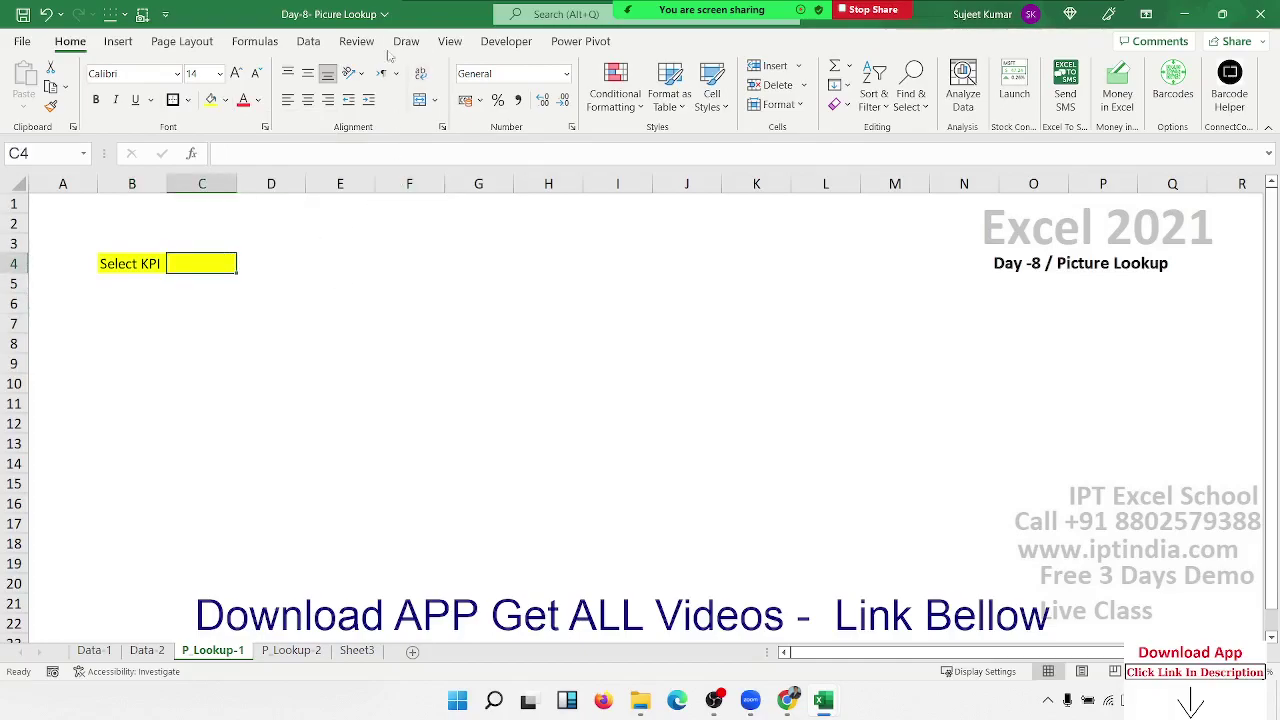
{"action": "left_click", "coordinate": [308, 44]}
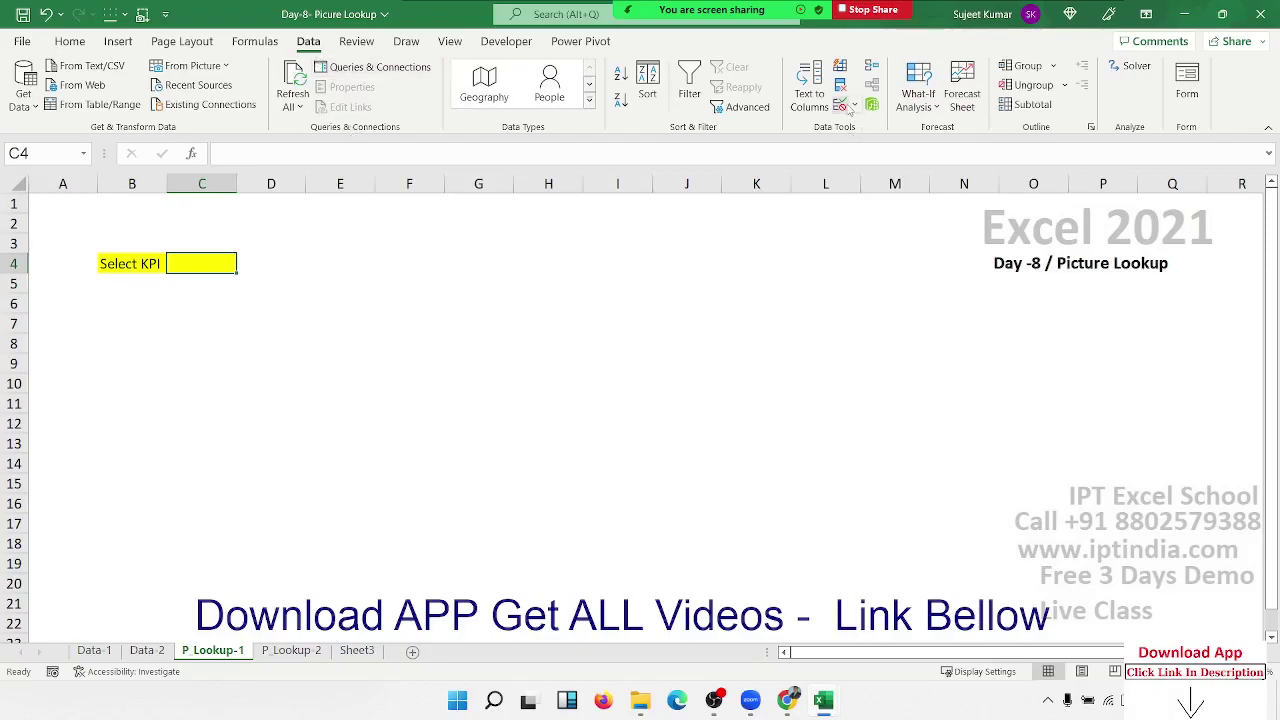
- Add List data validation to C4 with source SO,Month,City,Course
{"action": "left_click", "coordinate": [842, 106]}
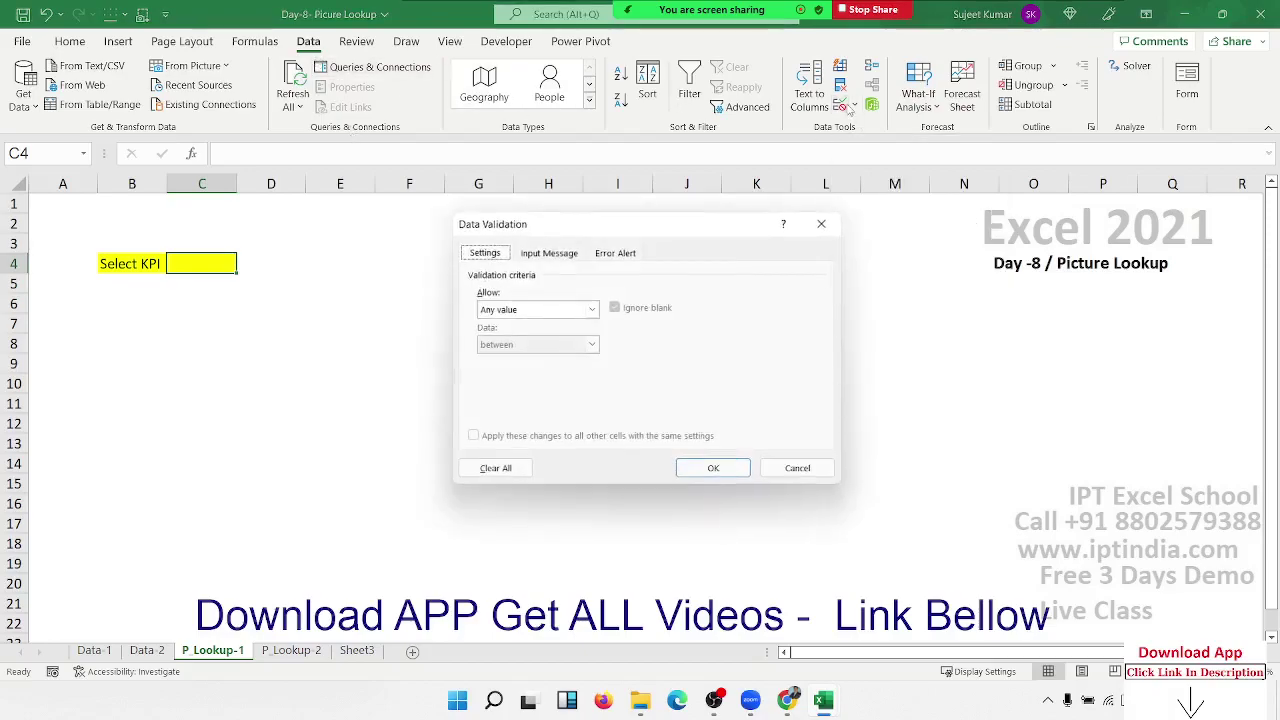
{"action": "left_click", "coordinate": [557, 308]}
{"action": "left_click", "coordinate": [533, 350]}
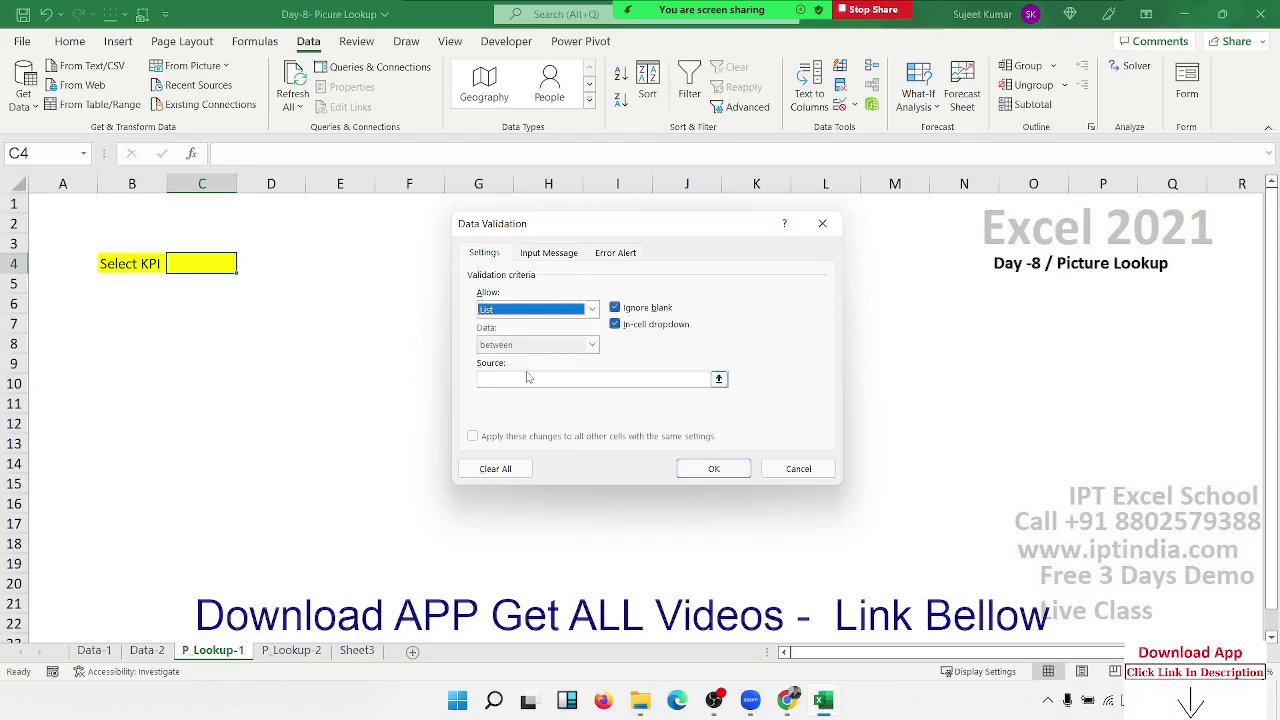
{"action": "left_click", "coordinate": [529, 377]}
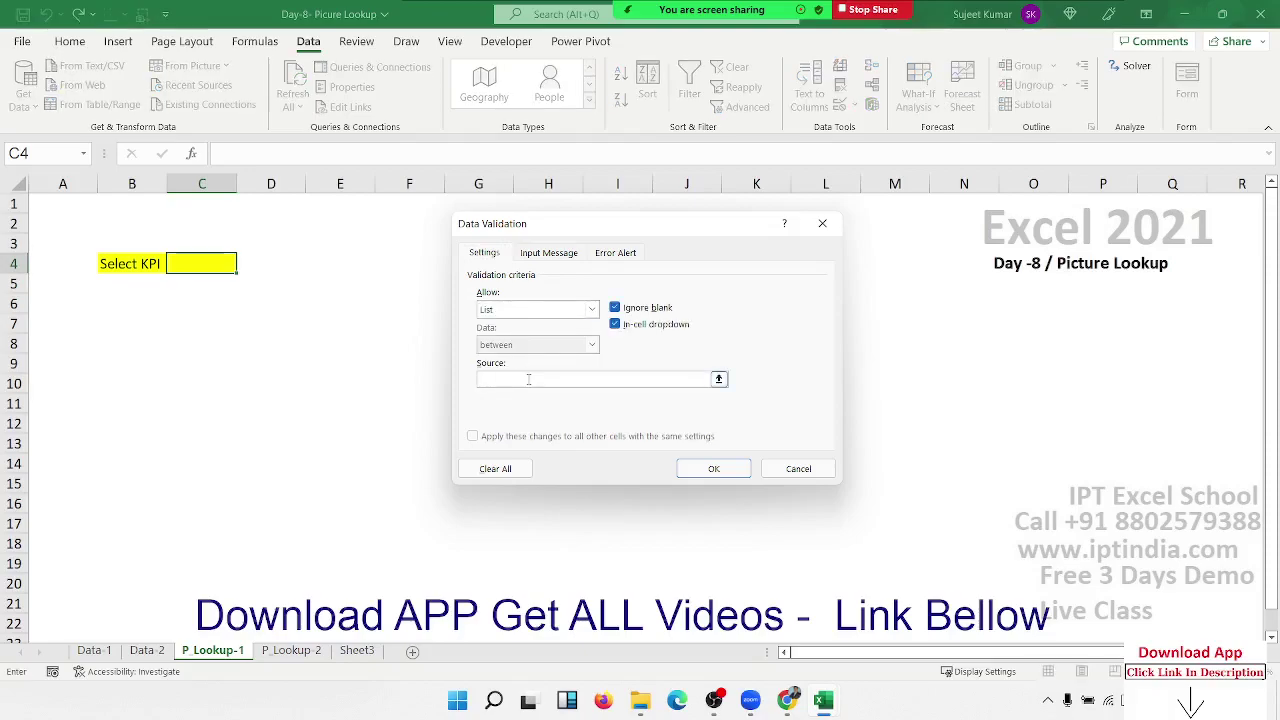
{"action": "type", "text": "SO,Month,City,C"}
{"action": "type", "text": "ourse"}
{"action": "left_click", "coordinate": [688, 467]}
- On Data-1, point out the Name/Sales, Month, City and Course tables
{"action": "left_click", "coordinate": [94, 650]}
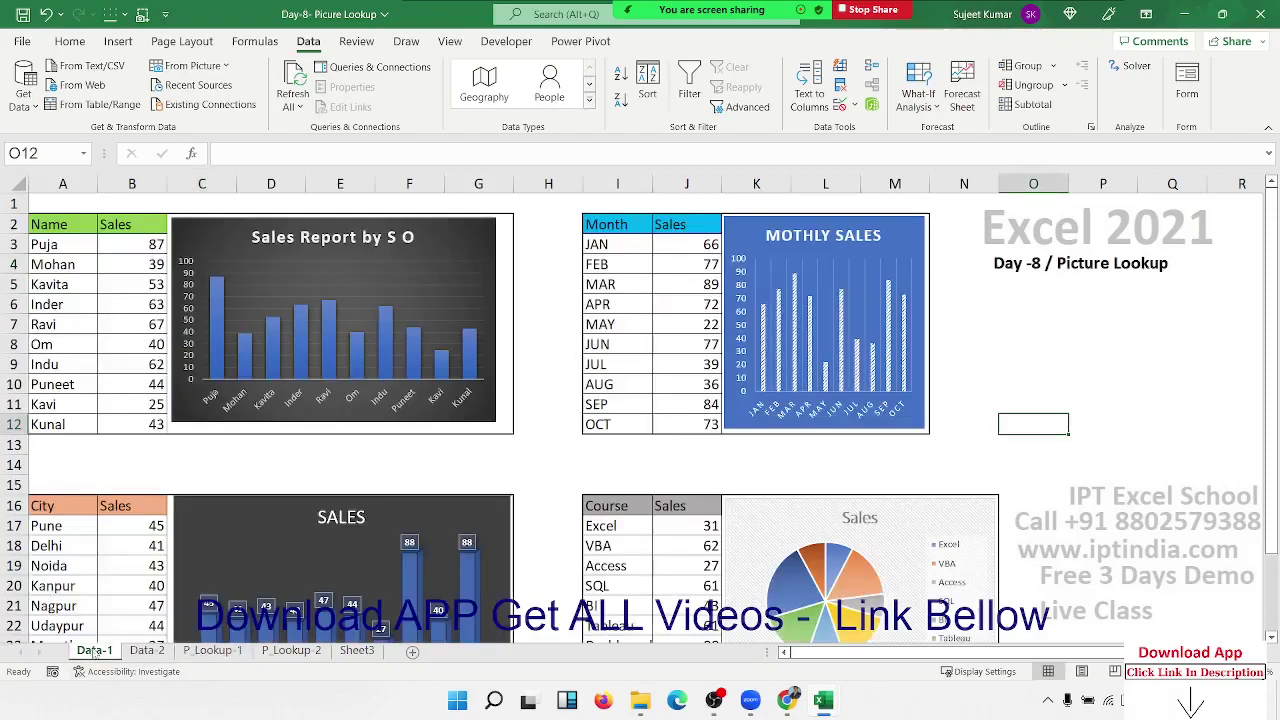
{"action": "left_click", "coordinate": [105, 399]}
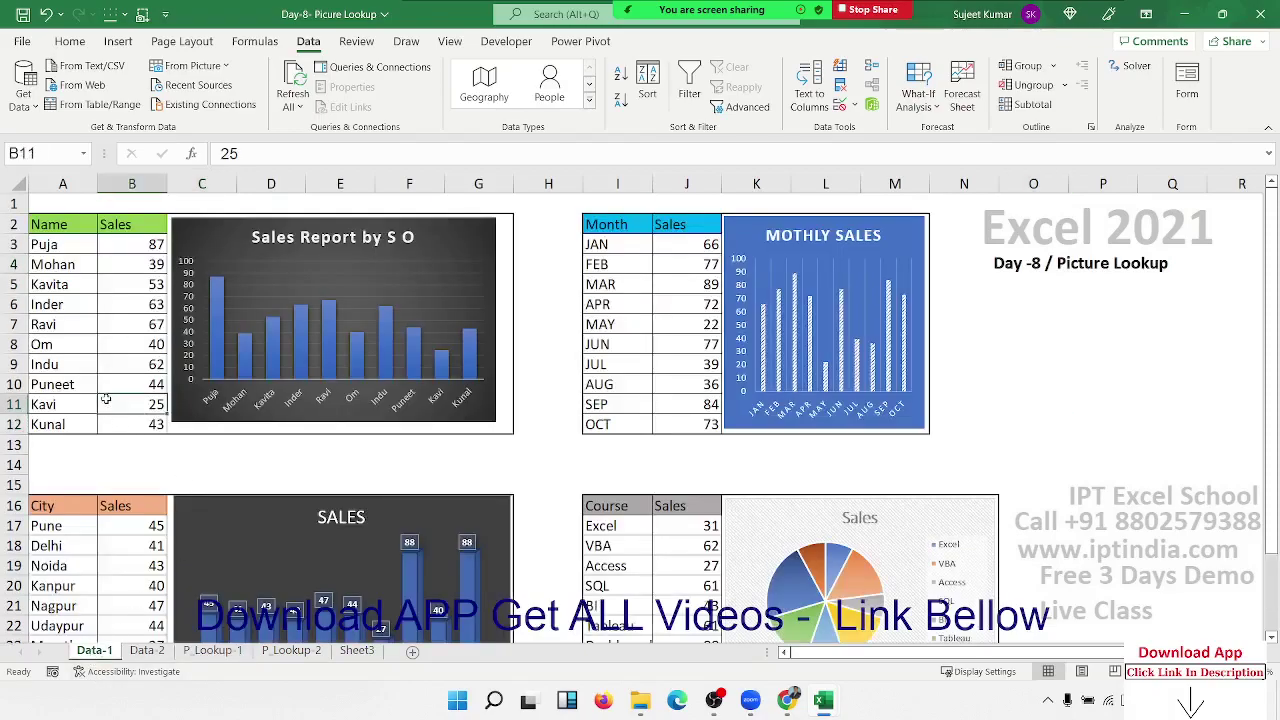
{"action": "left_click", "coordinate": [617, 380]}
{"action": "scroll", "coordinate": [140, 480], "scroll_direction": "down", "scroll_amount": 3}
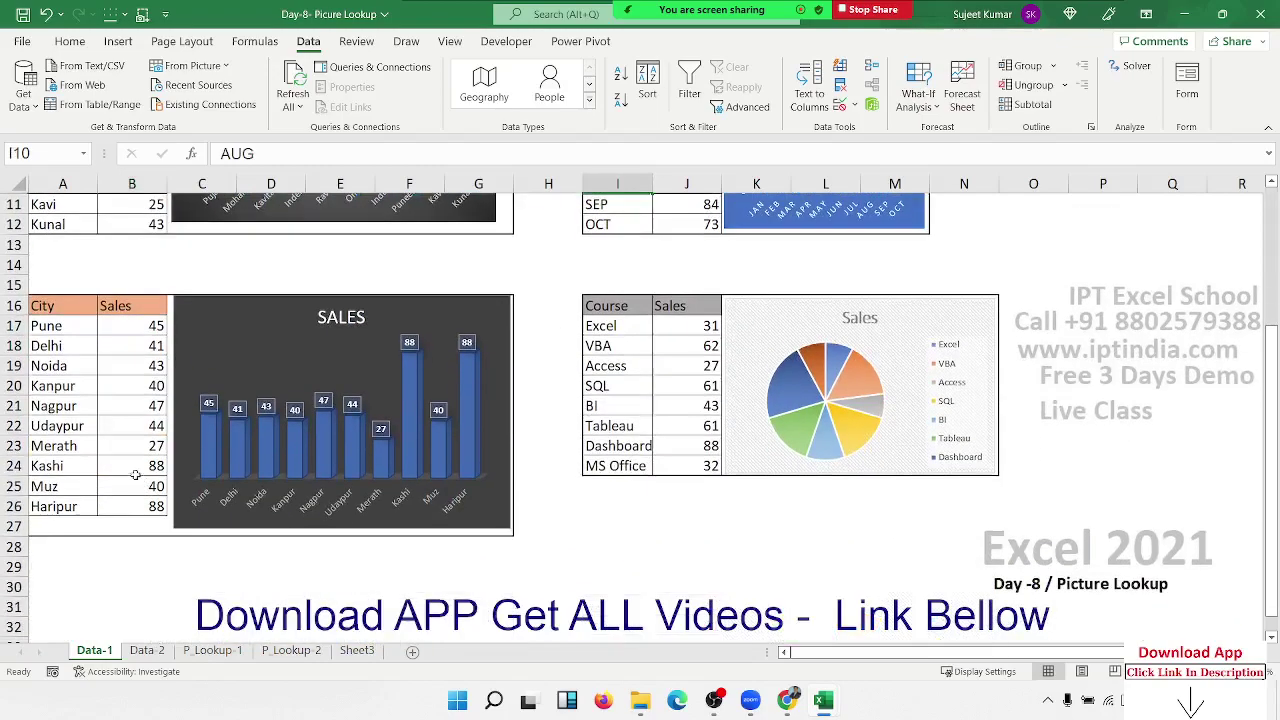
{"action": "left_click", "coordinate": [105, 430]}
{"action": "left_click", "coordinate": [630, 405]}
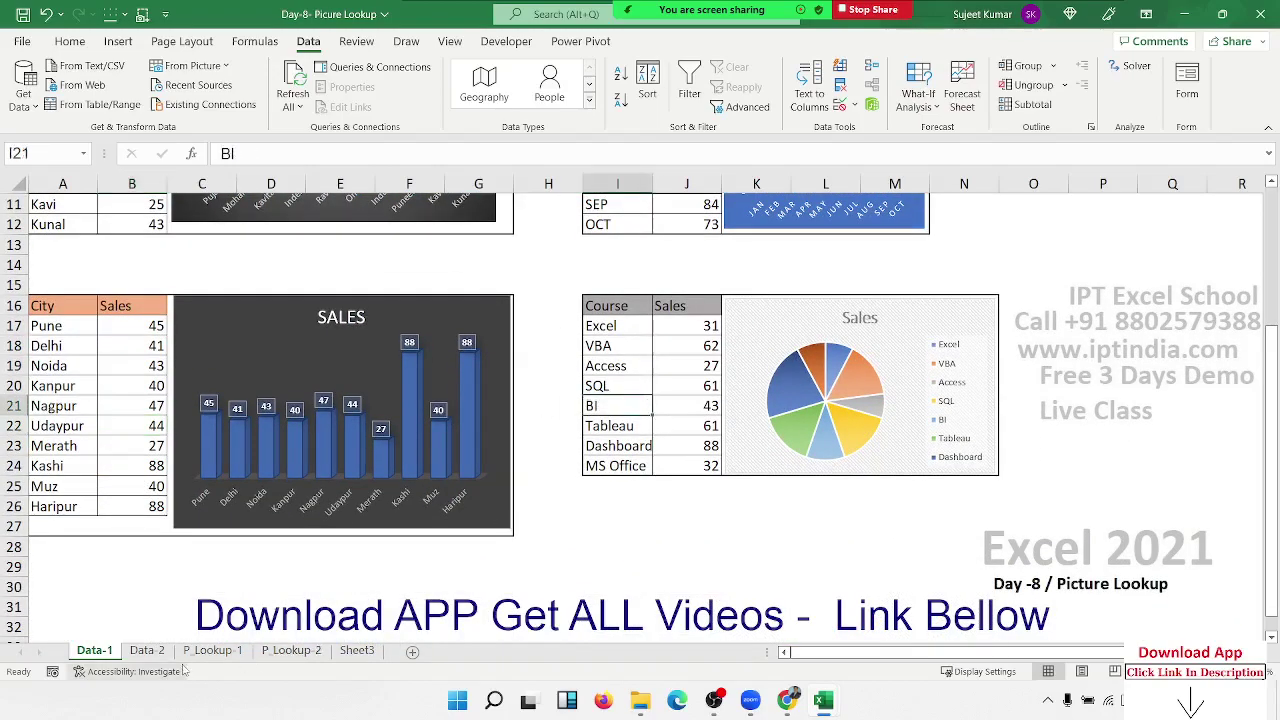
- Pick SO from the C4 KPI dropdown on P_Lookup-1, then return to Data-1
{"action": "left_click", "coordinate": [208, 651]}
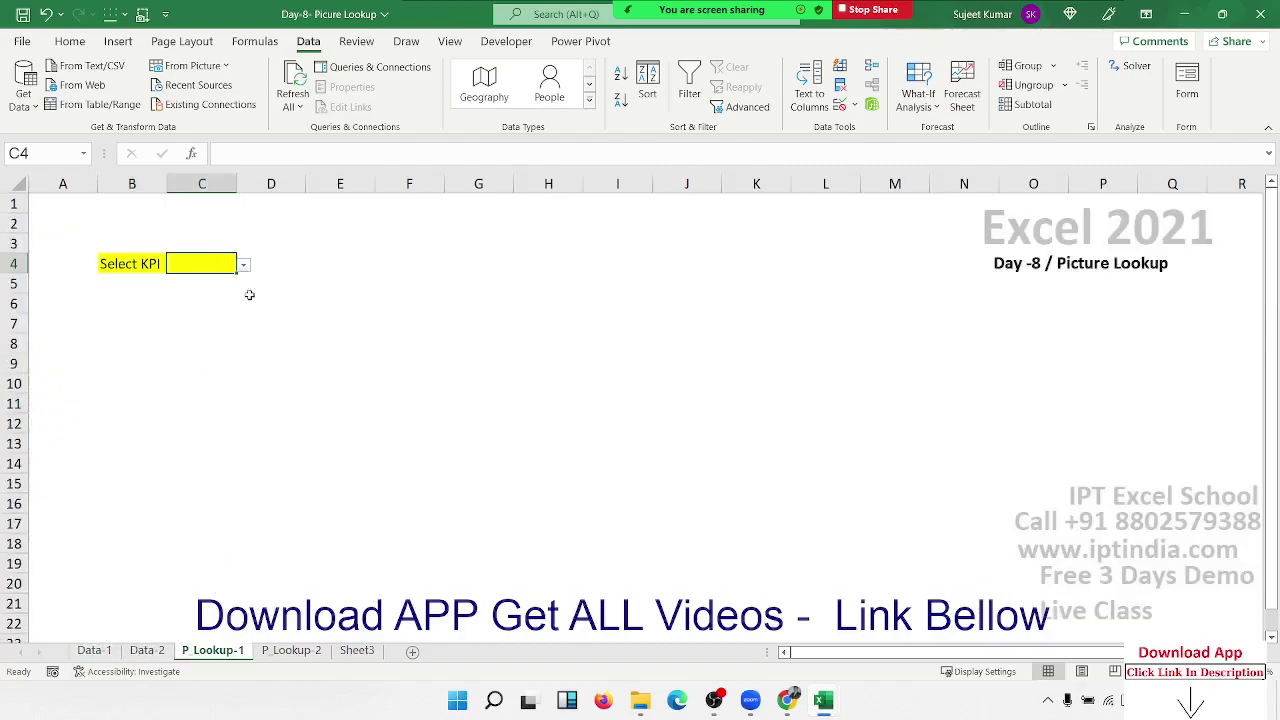
{"action": "left_click", "coordinate": [244, 265]}
{"action": "left_click", "coordinate": [227, 279]}
{"action": "left_click", "coordinate": [125, 671]}
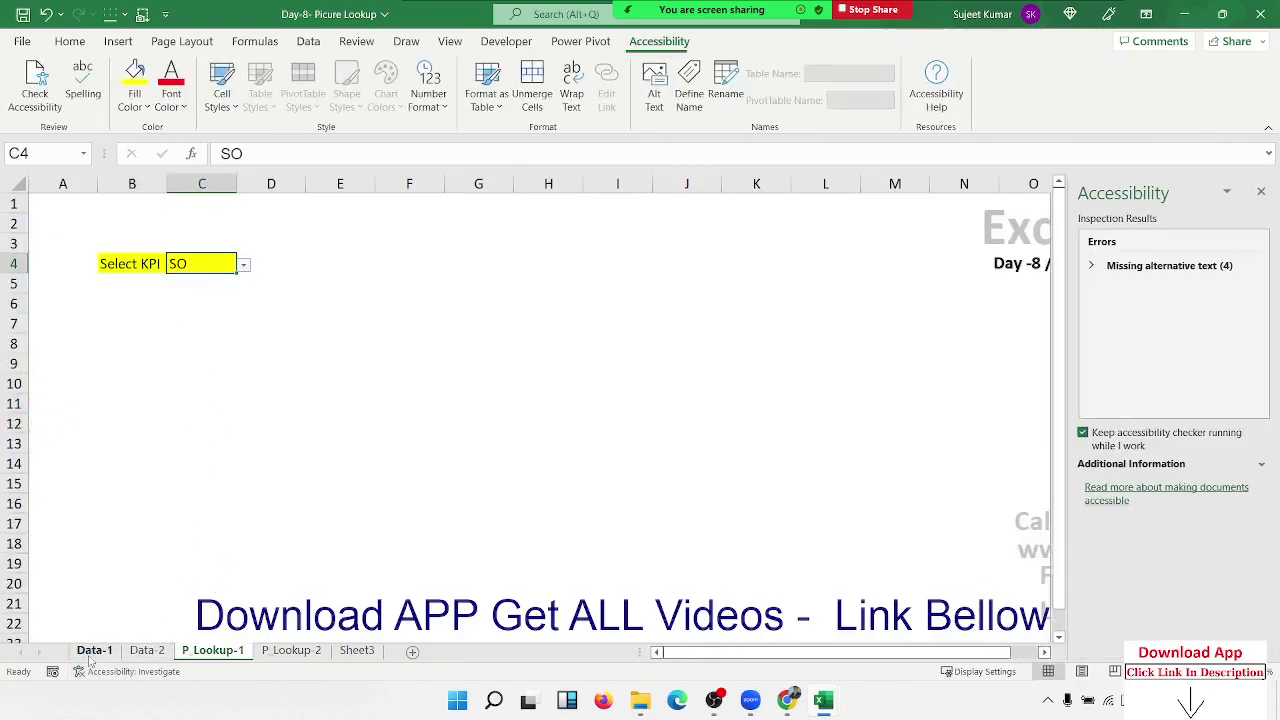
{"action": "left_click", "coordinate": [92, 651]}
{"action": "scroll", "coordinate": [125, 330], "scroll_direction": "up", "scroll_amount": 2}
{"action": "scroll", "coordinate": [125, 330], "scroll_direction": "up", "scroll_amount": 1}
{"action": "left_click_drag", "start_coordinate": [62, 230], "coordinate": [409, 388]}
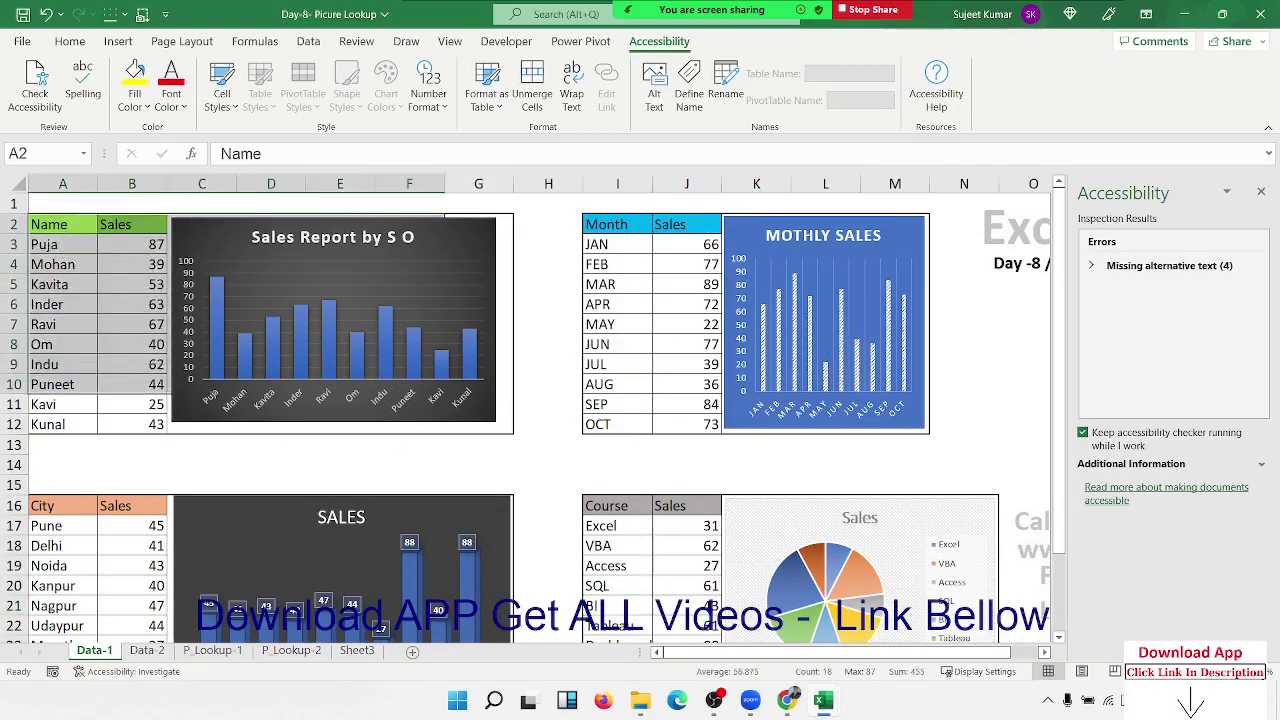
- Copy the Data-1 Name/Sales table and chart block A2:G12
{"action": "left_click", "coordinate": [1261, 191]}
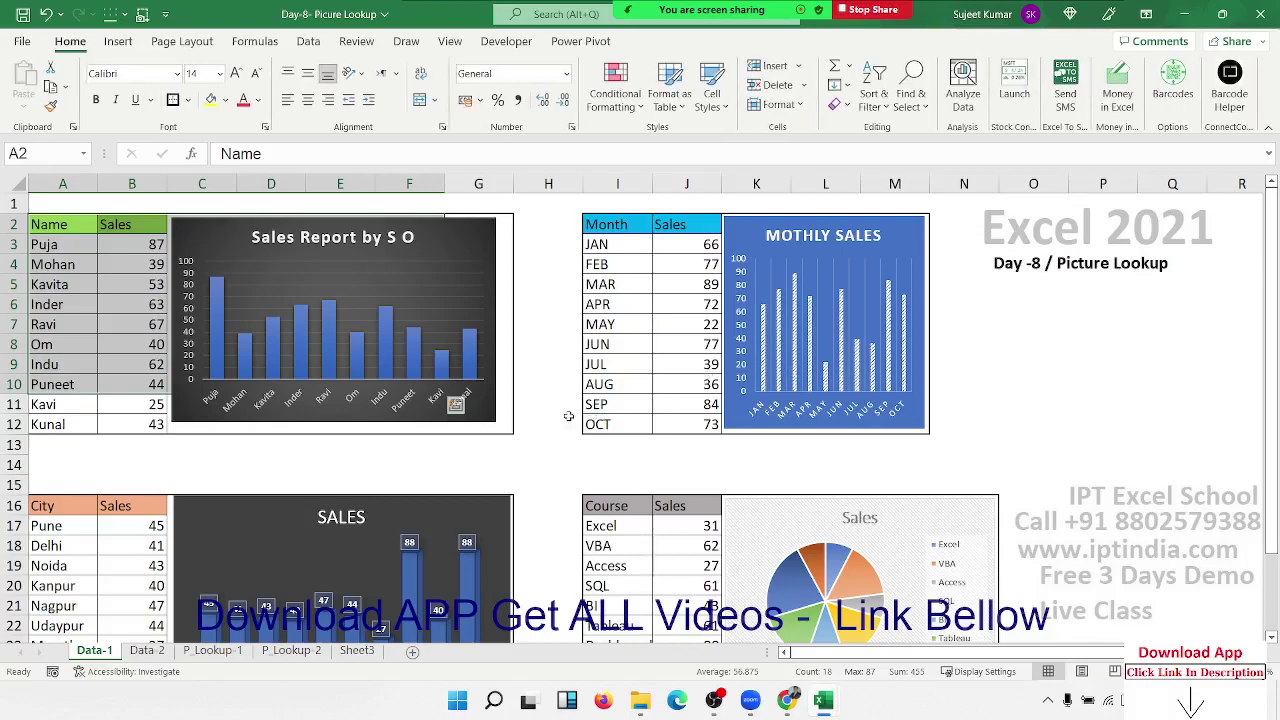
{"action": "mouse_move", "coordinate": [500, 428]}
{"action": "left_mouse_down"}
{"action": "mouse_move", "coordinate": [119, 285]}
{"action": "mouse_move", "coordinate": [48, 228]}
{"action": "left_mouse_up"}
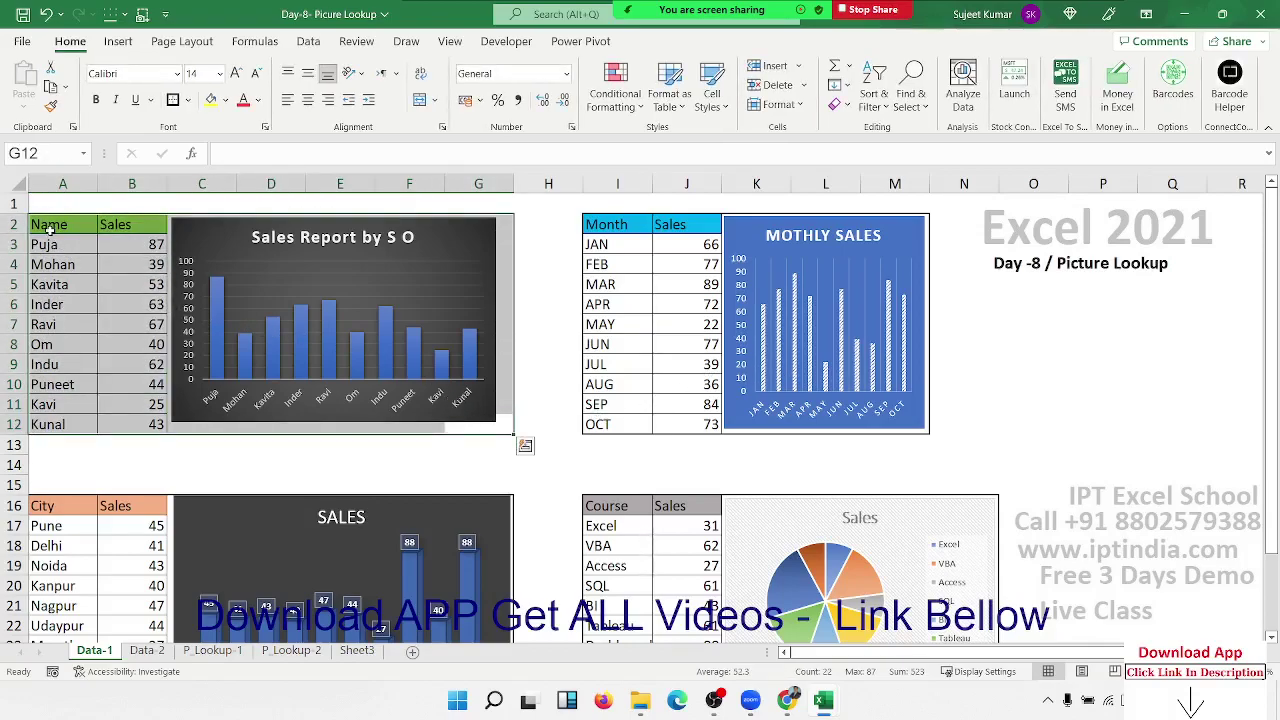
{"action": "key", "text": "ctrl+c"}
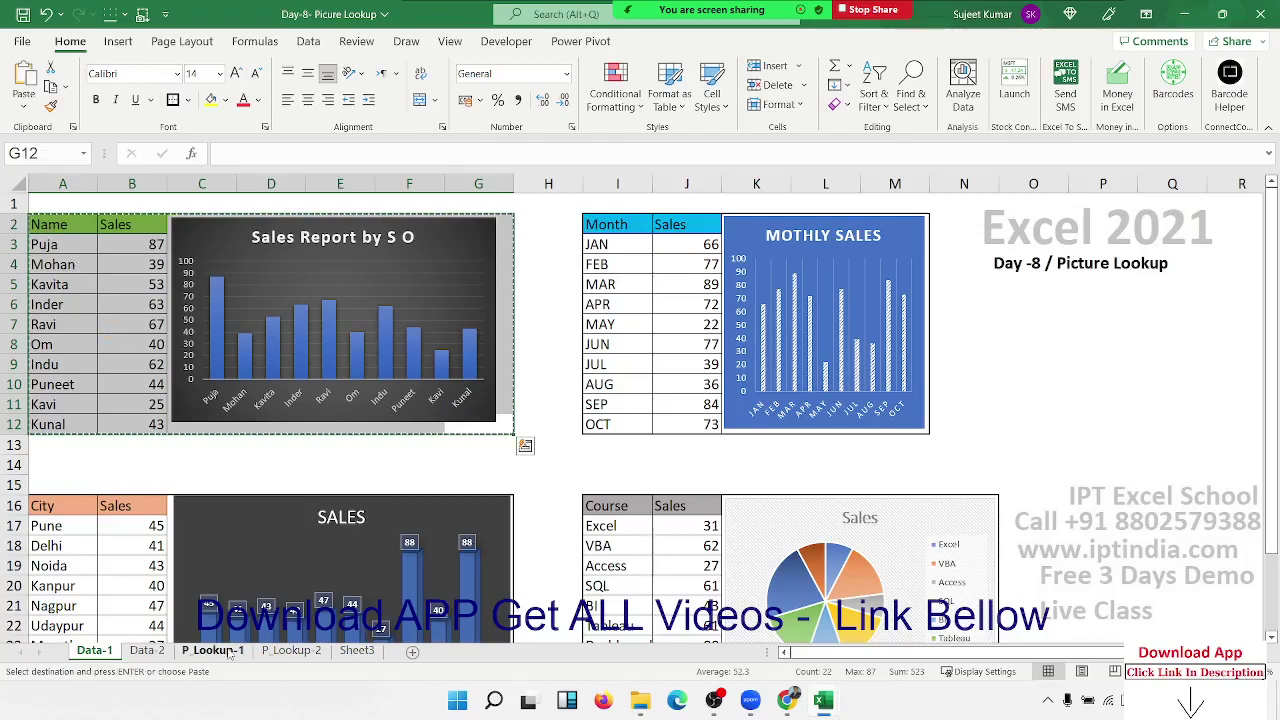
- Paste the block as a Linked Picture at B6 on P_Lookup-1, then return to Data-1
{"action": "left_click", "coordinate": [230, 652]}
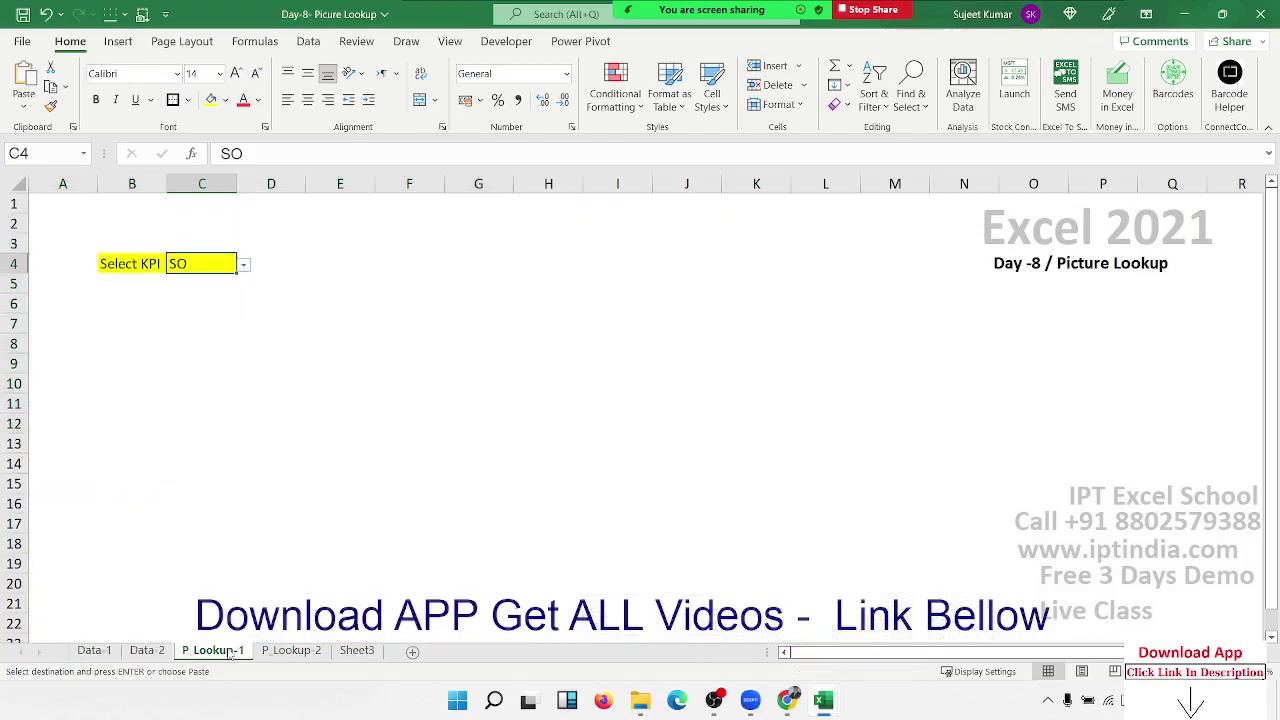
{"action": "left_click", "coordinate": [108, 298]}
{"action": "left_click", "coordinate": [23, 104]}
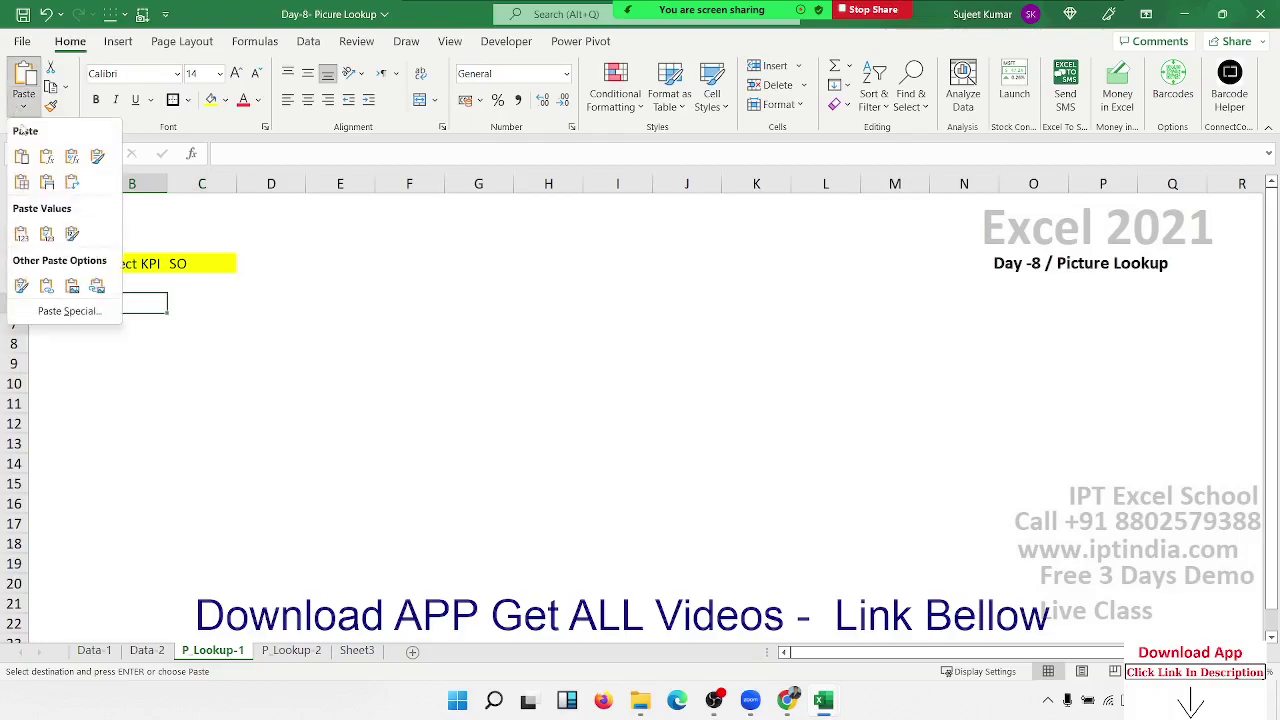
{"action": "left_click", "coordinate": [97, 290]}
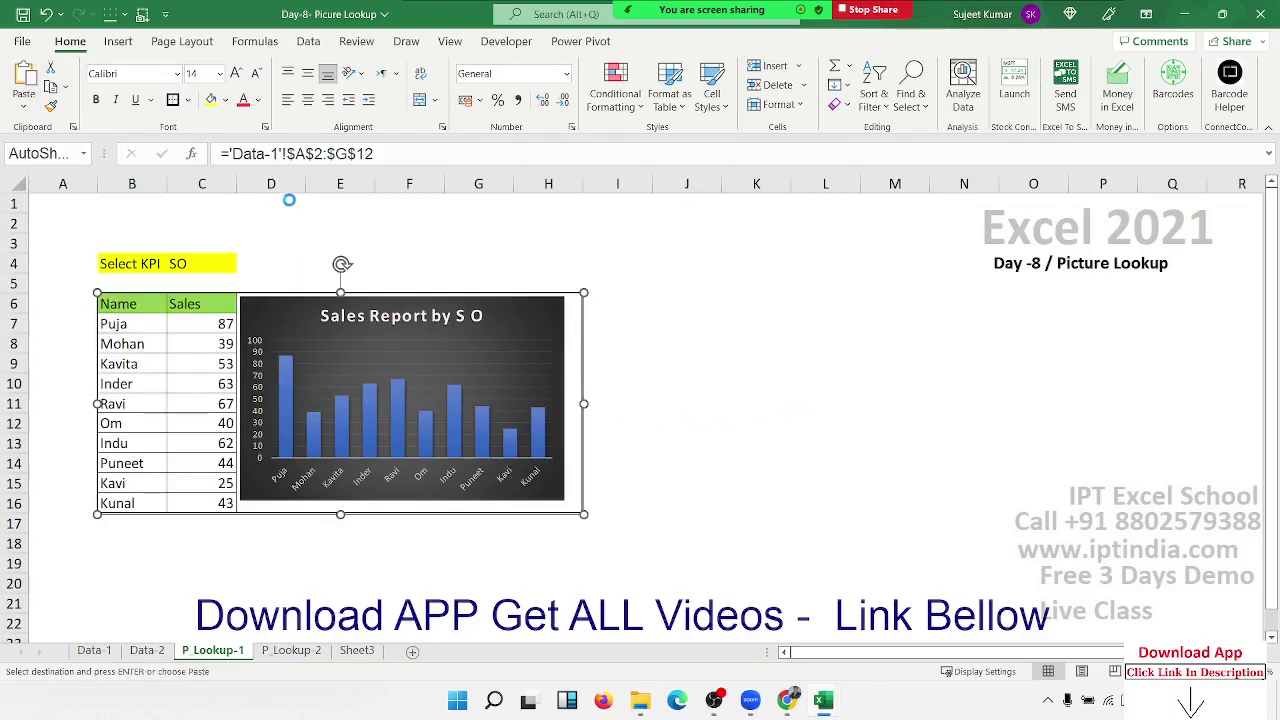
{"action": "key", "text": "ctrl"}
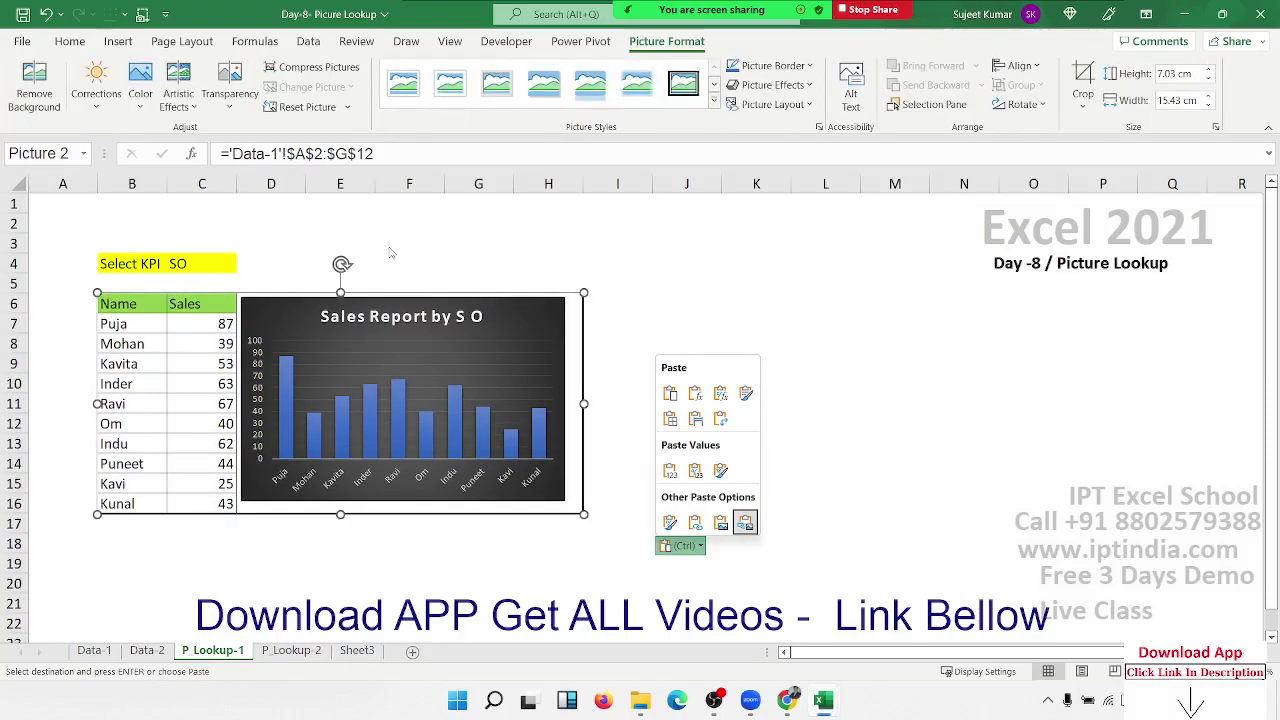
{"action": "key", "text": "ctrl"}
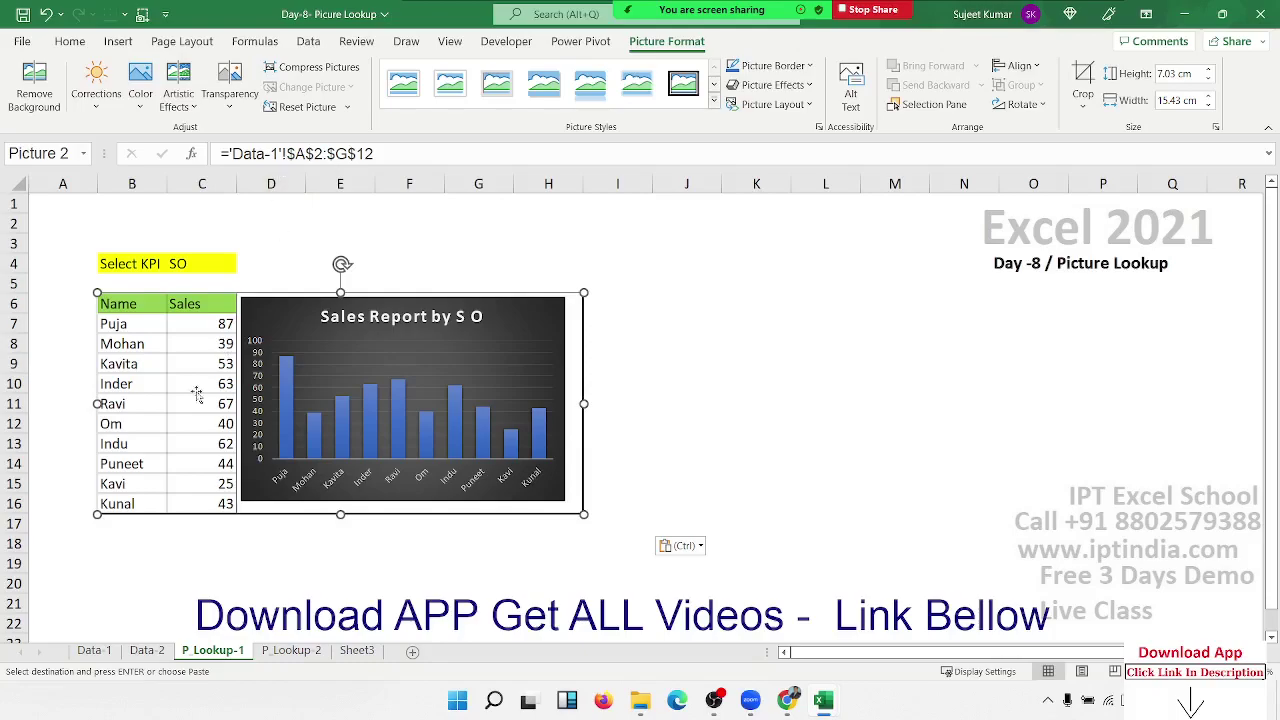
{"action": "left_click", "coordinate": [100, 650]}
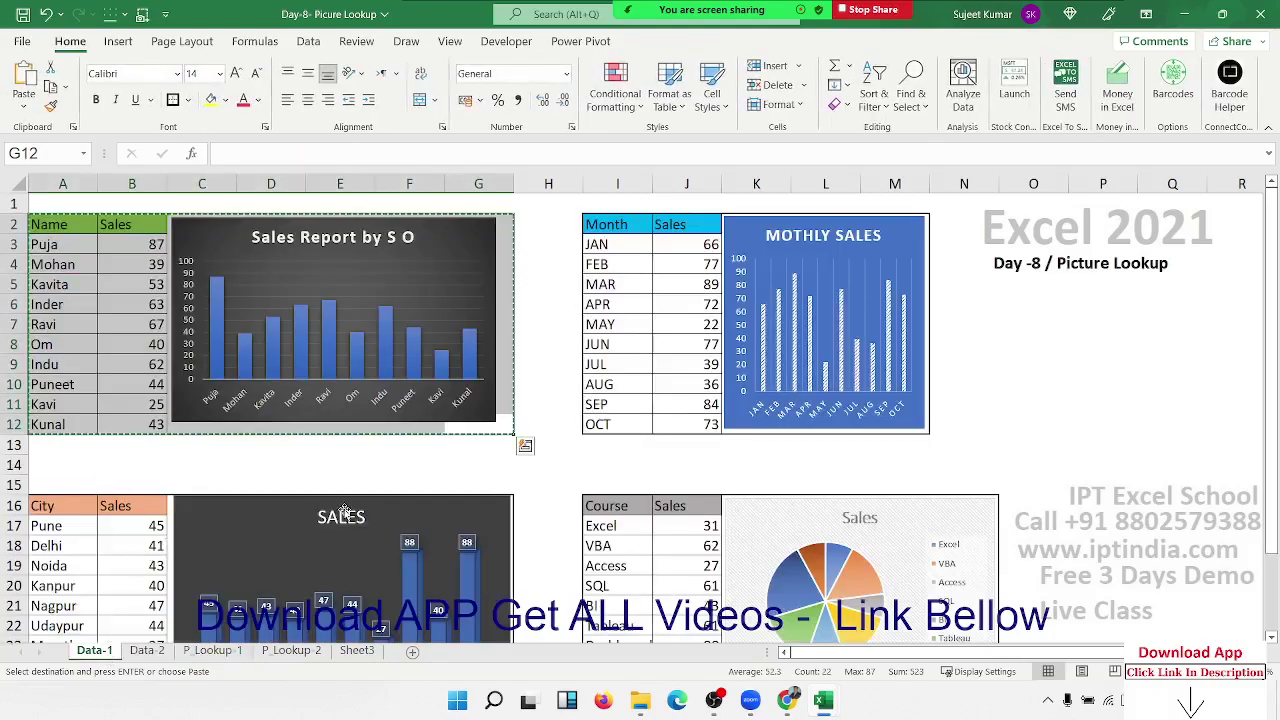
- Define the name SO for A2:G12 and Month for I2:M12
{"action": "key", "text": "Escape"}
{"action": "scroll", "coordinate": [551, 507], "scroll_direction": "down", "scroll_amount": 6}
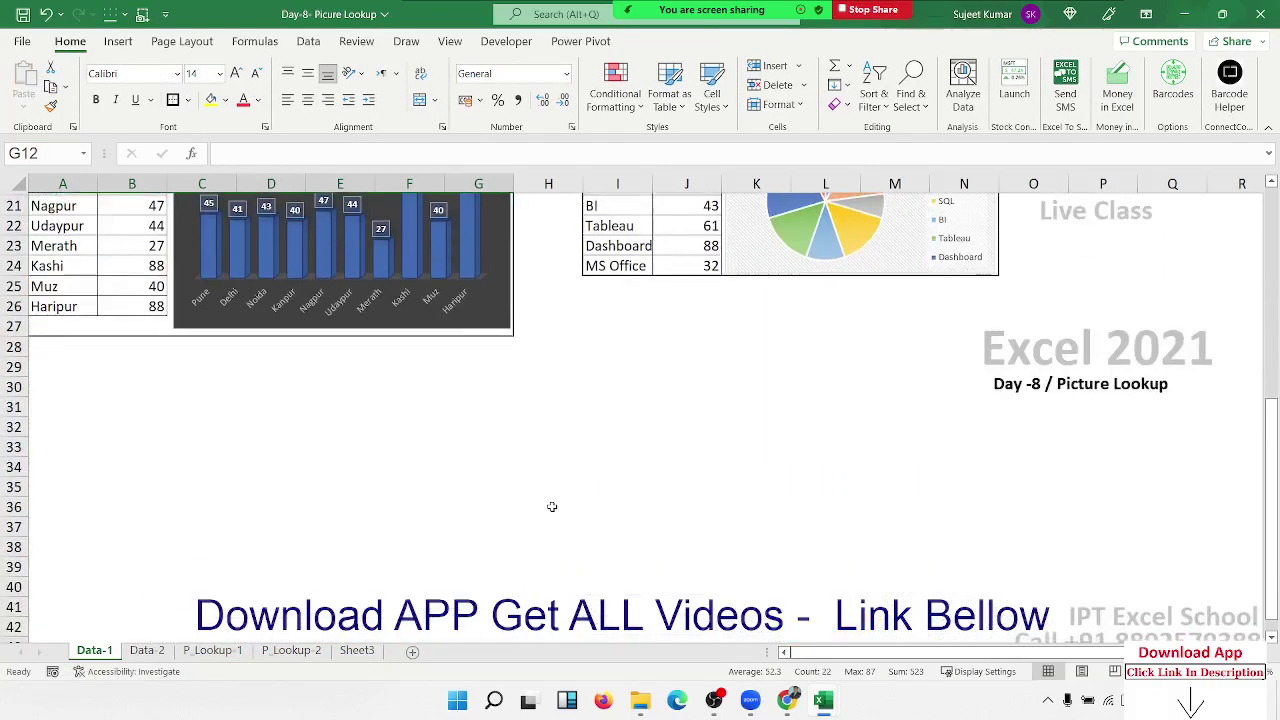
{"action": "scroll", "coordinate": [551, 507], "scroll_direction": "up", "scroll_amount": 6}
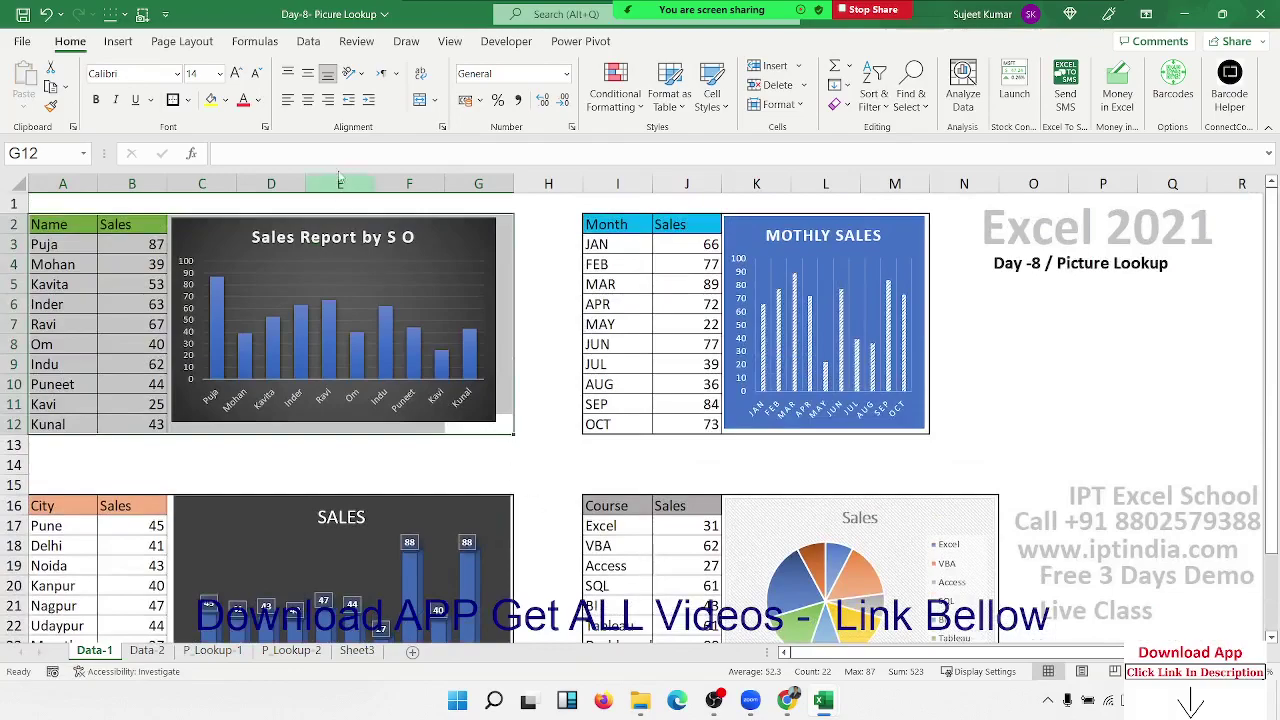
{"action": "left_click", "coordinate": [257, 45]}
{"action": "left_click", "coordinate": [257, 45]}
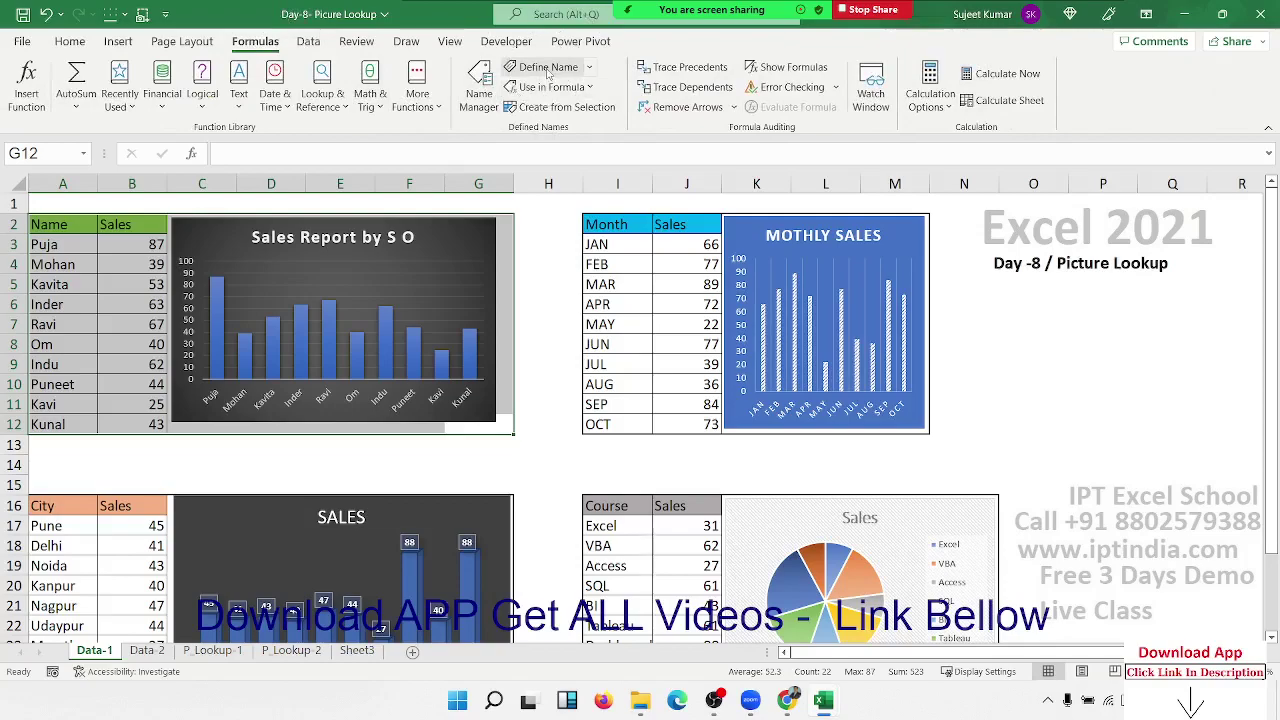
{"action": "left_click", "coordinate": [548, 76]}
{"action": "left_click", "coordinate": [548, 70]}
{"action": "type", "text": "SO"}
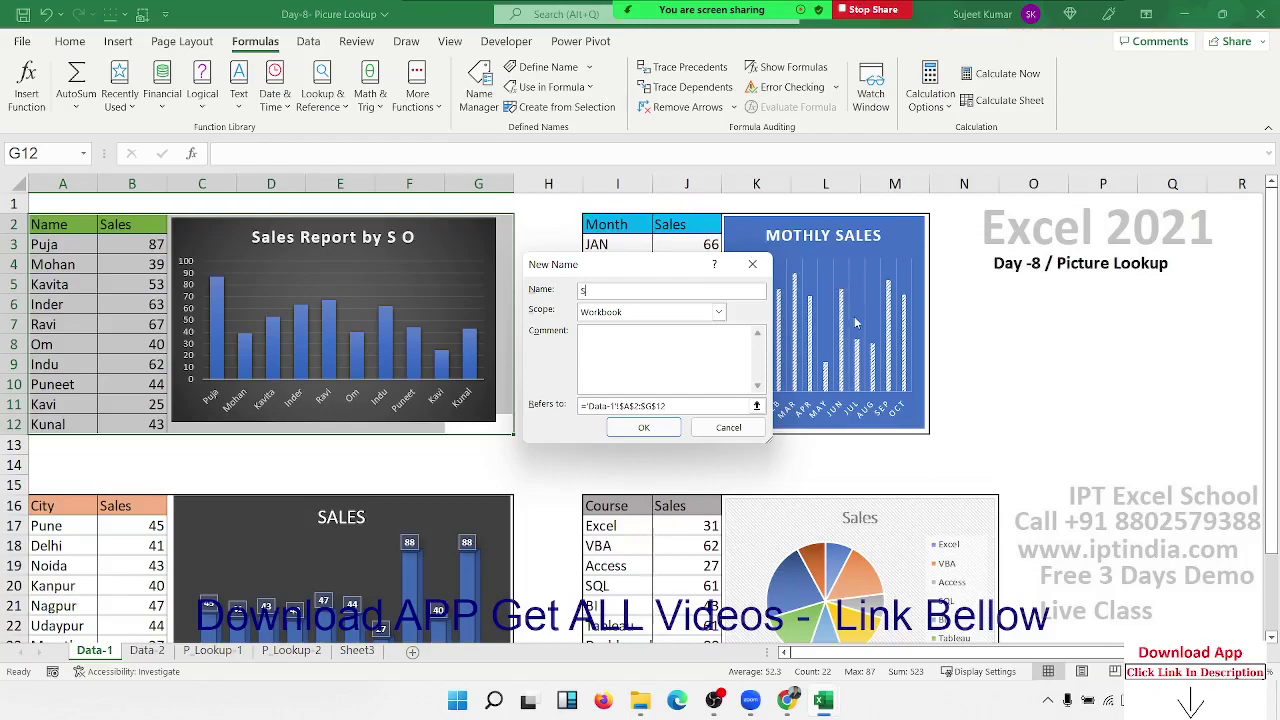
{"action": "left_click", "coordinate": [644, 427]}
{"action": "left_click_drag", "start_coordinate": [616, 226], "coordinate": [916, 426]}
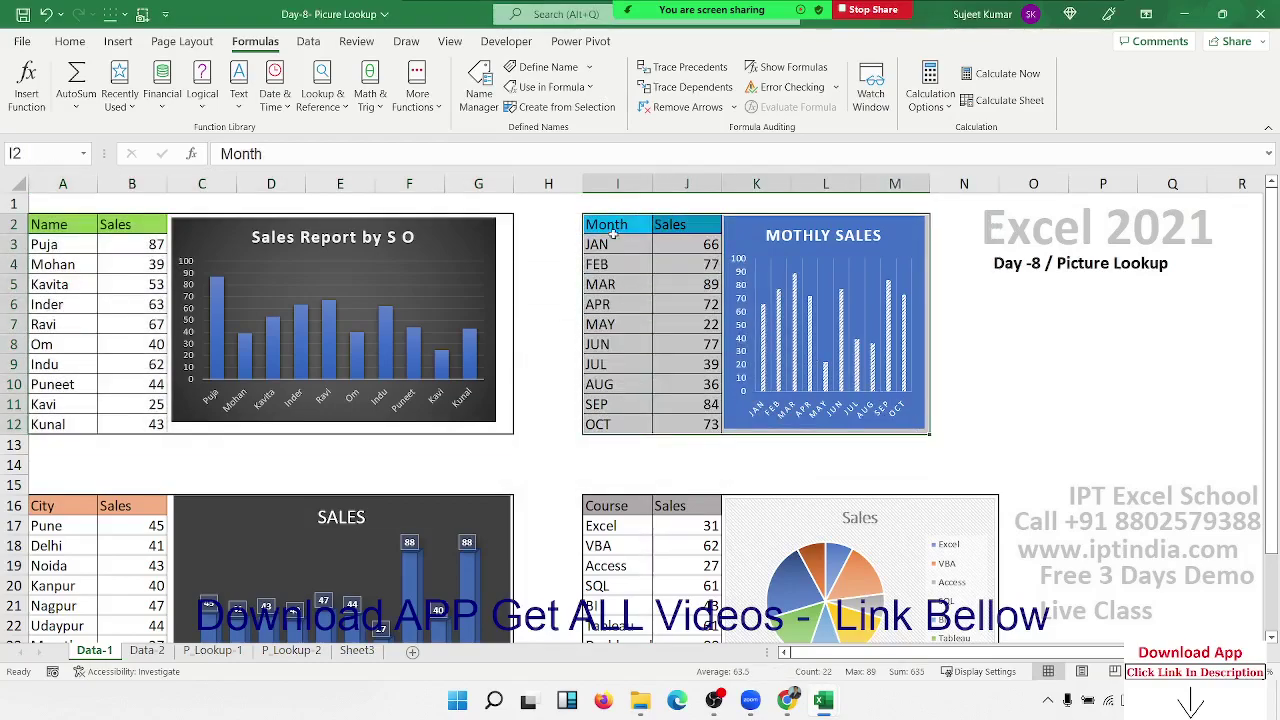
{"action": "left_click", "coordinate": [546, 67]}
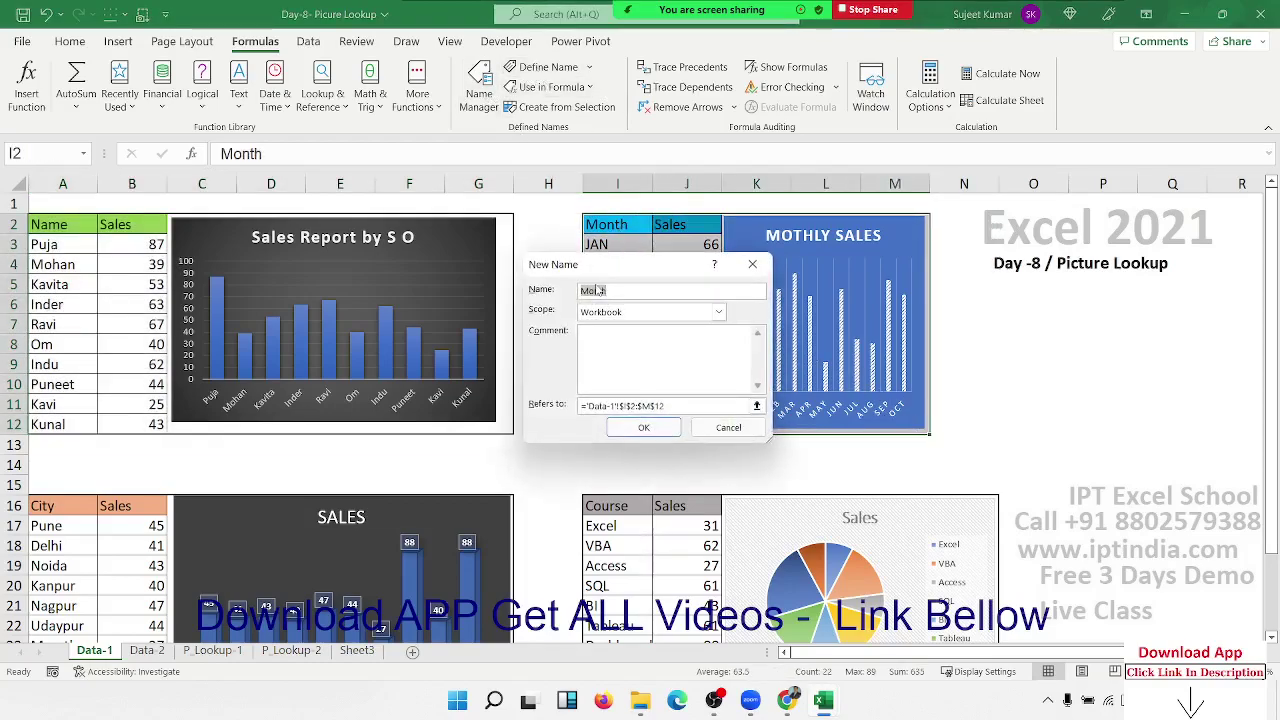
{"action": "left_click", "coordinate": [640, 428]}
- Define the name City for A16:G27 and Course for I16:N24
{"action": "scroll", "coordinate": [300, 328], "scroll_direction": "down", "scroll_amount": 2}
{"action": "scroll", "coordinate": [108, 323], "scroll_direction": "down", "scroll_amount": 1}
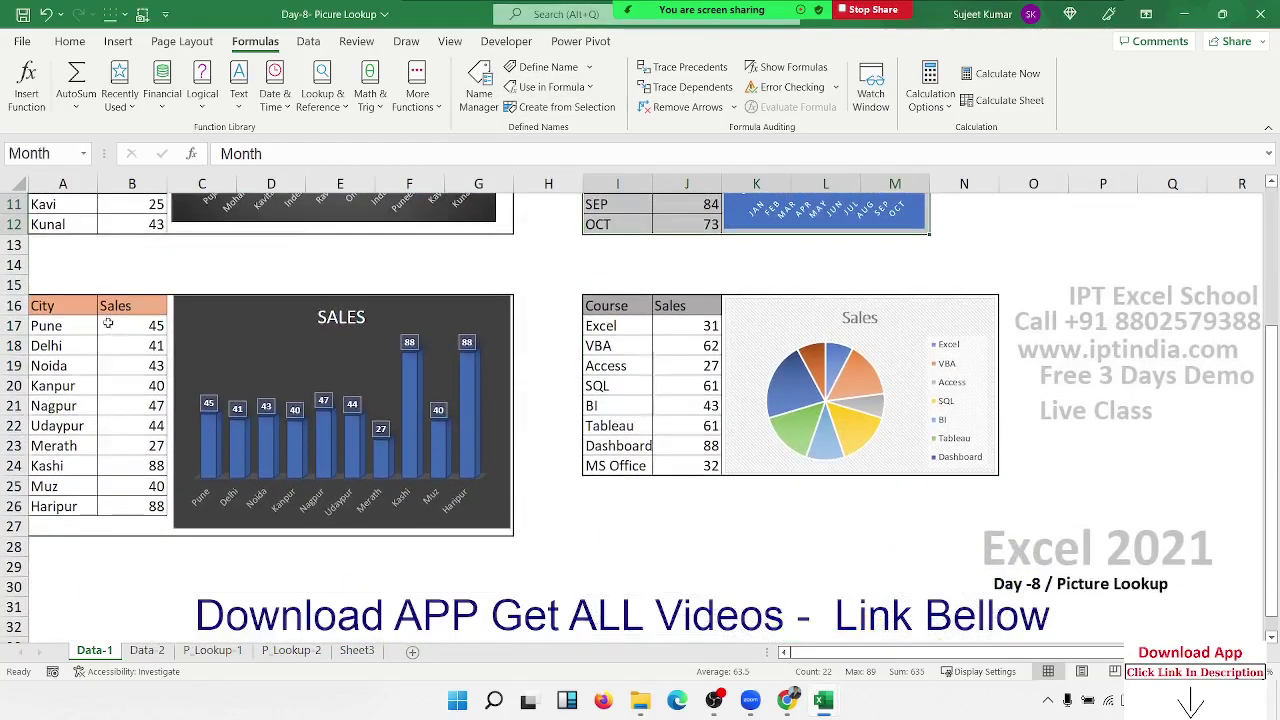
{"action": "left_click_drag", "start_coordinate": [62, 306], "coordinate": [454, 524]}
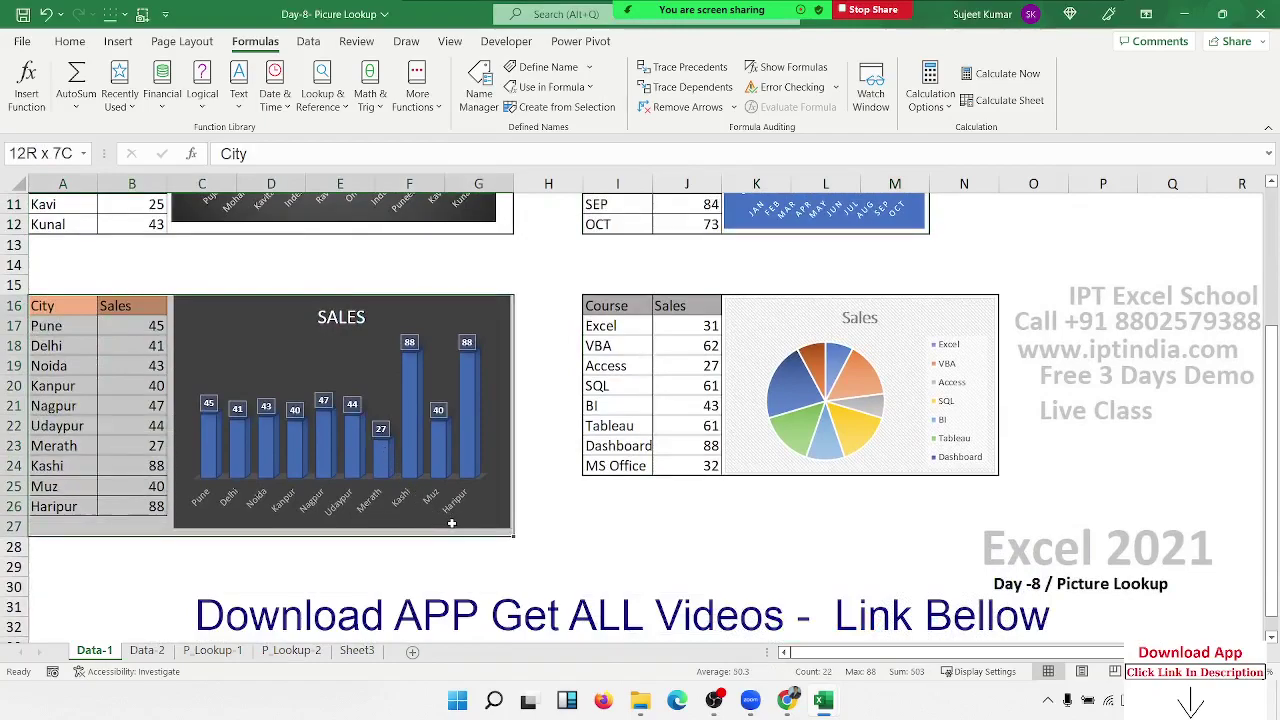
{"action": "left_click", "coordinate": [543, 67]}
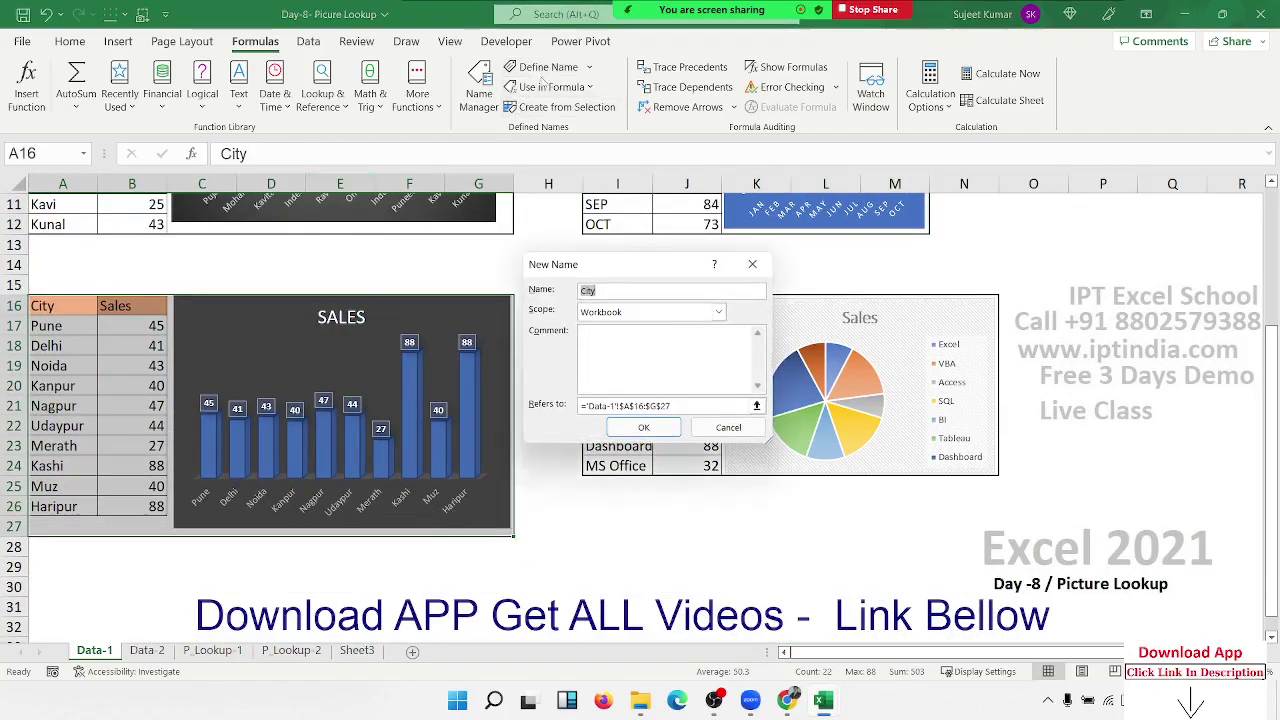
{"action": "left_click", "coordinate": [643, 427]}
{"action": "mouse_move", "coordinate": [613, 306]}
{"action": "left_mouse_down"}
{"action": "mouse_move", "coordinate": [900, 350]}
{"action": "mouse_move", "coordinate": [975, 425]}
{"action": "mouse_move", "coordinate": [980, 467]}
{"action": "left_mouse_up"}
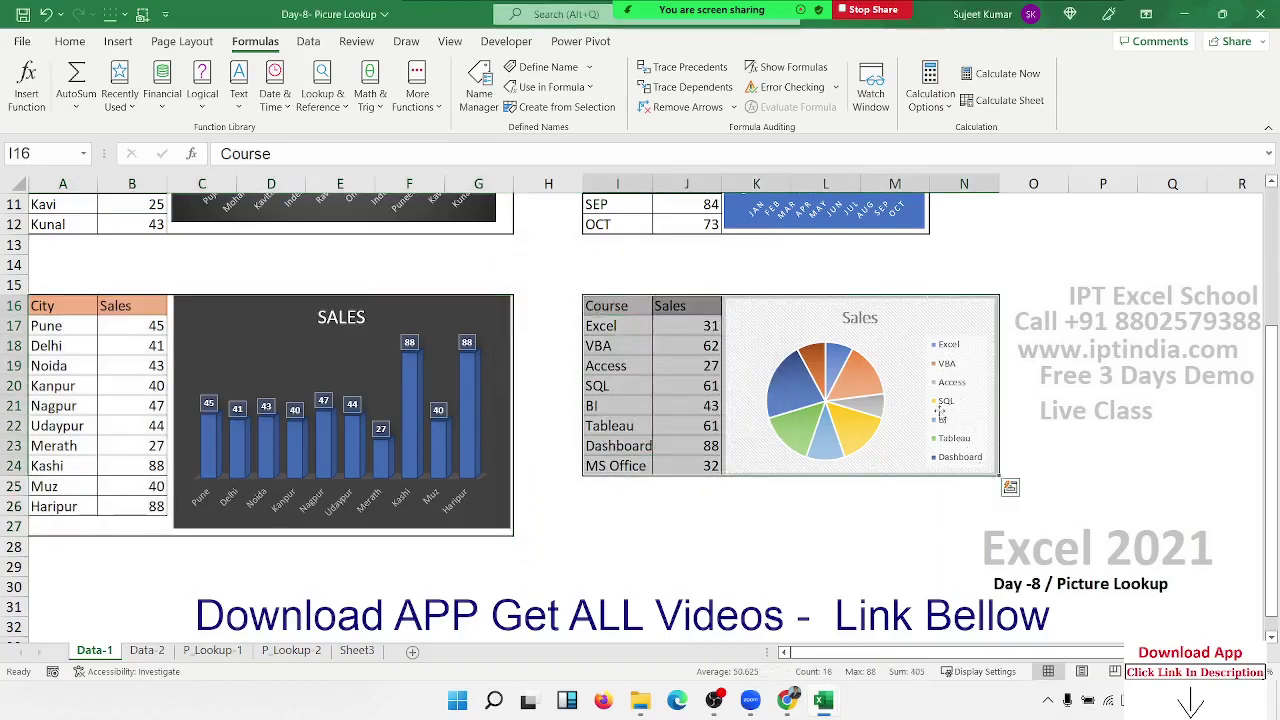
{"action": "left_click", "coordinate": [543, 67]}
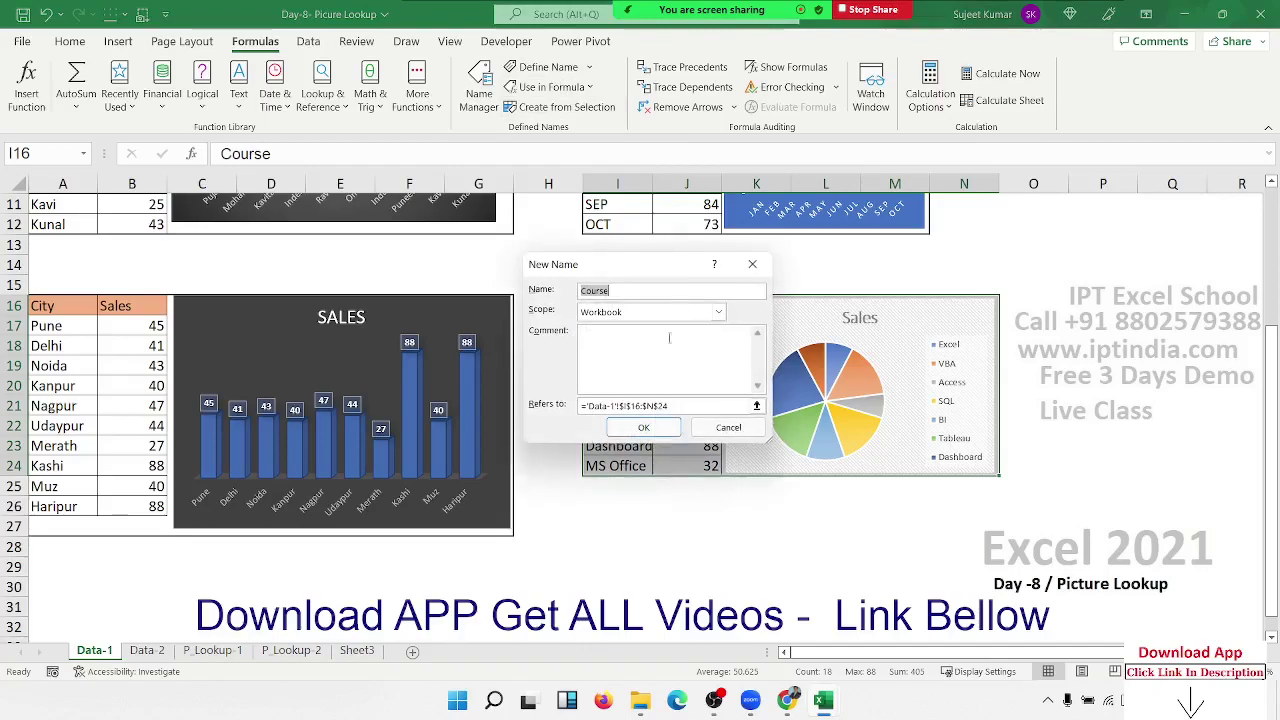
{"action": "left_click", "coordinate": [643, 427]}
- Delete the broken #REF! name Data in Name Manager, then return to P_Lookup-1
{"action": "left_click", "coordinate": [477, 112]}
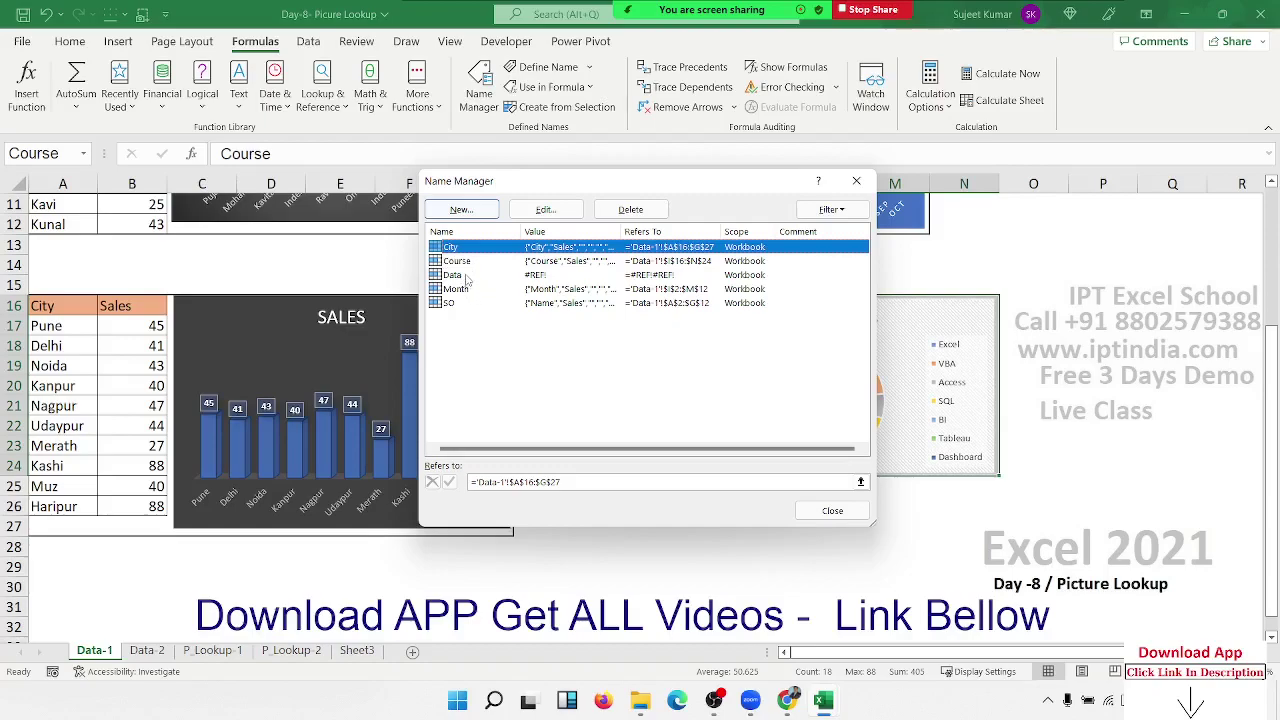
{"action": "left_click", "coordinate": [466, 276]}
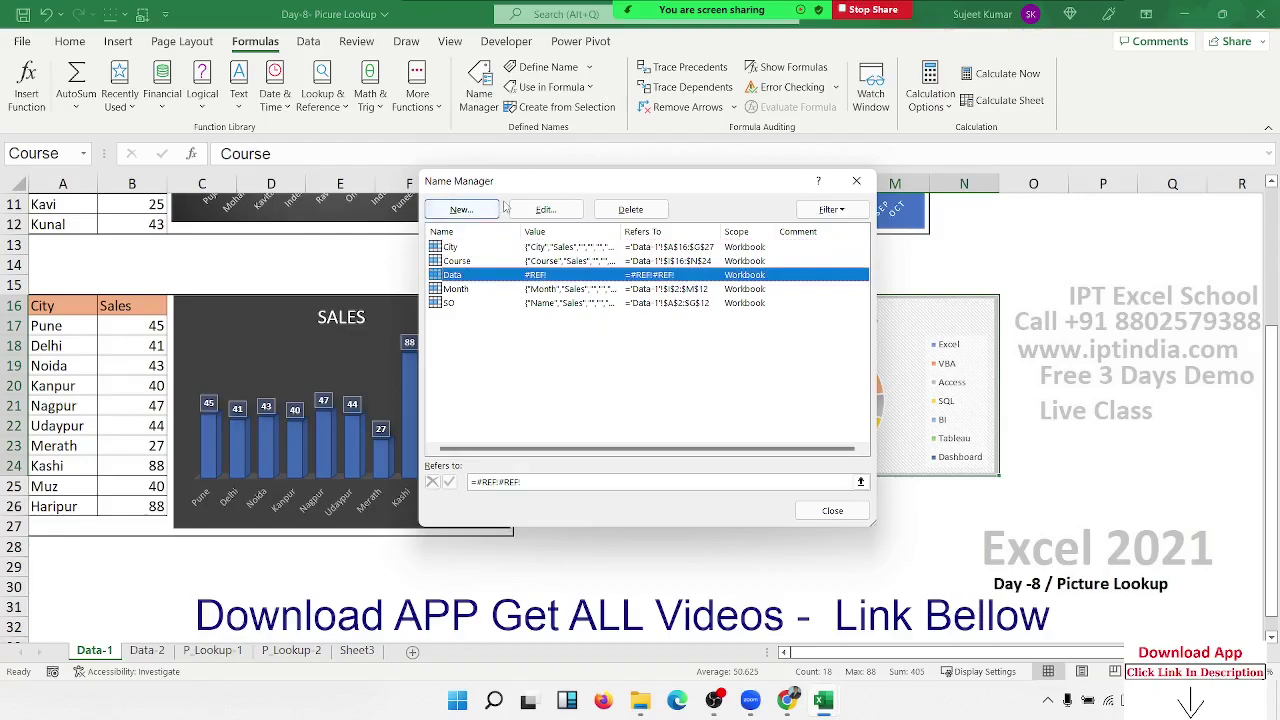
{"action": "left_click", "coordinate": [639, 211]}
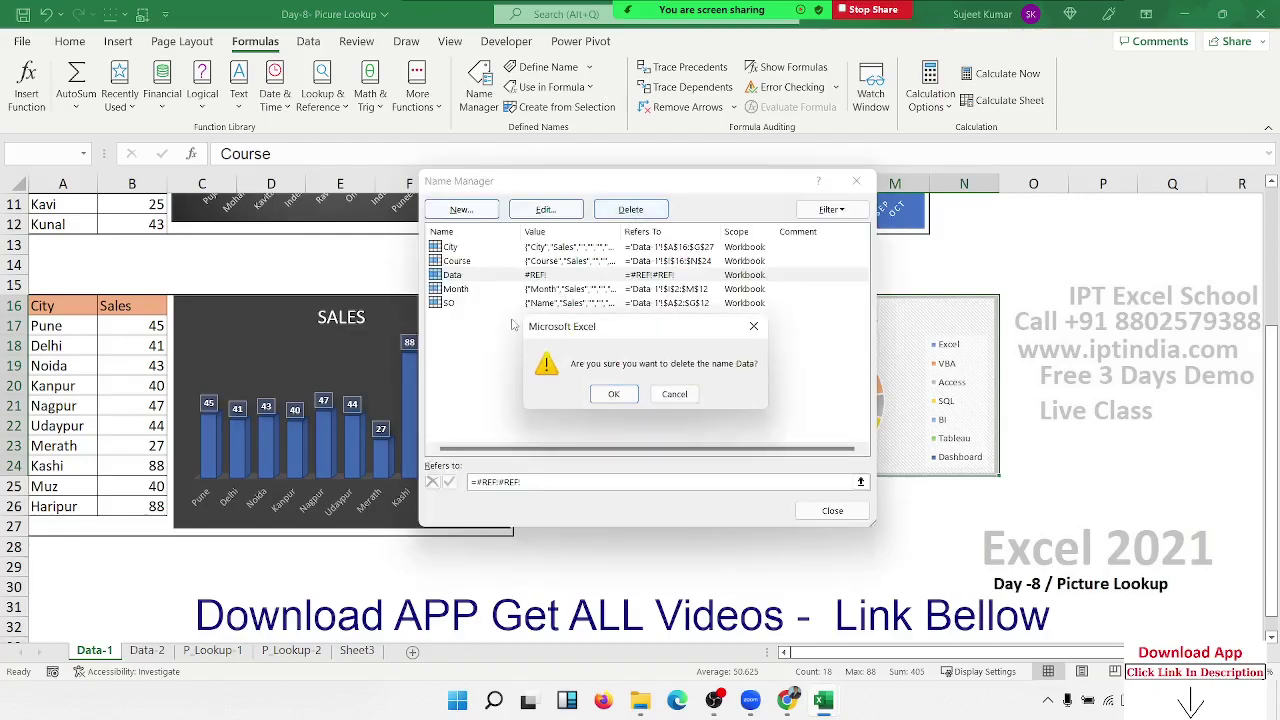
{"action": "left_click", "coordinate": [600, 396]}
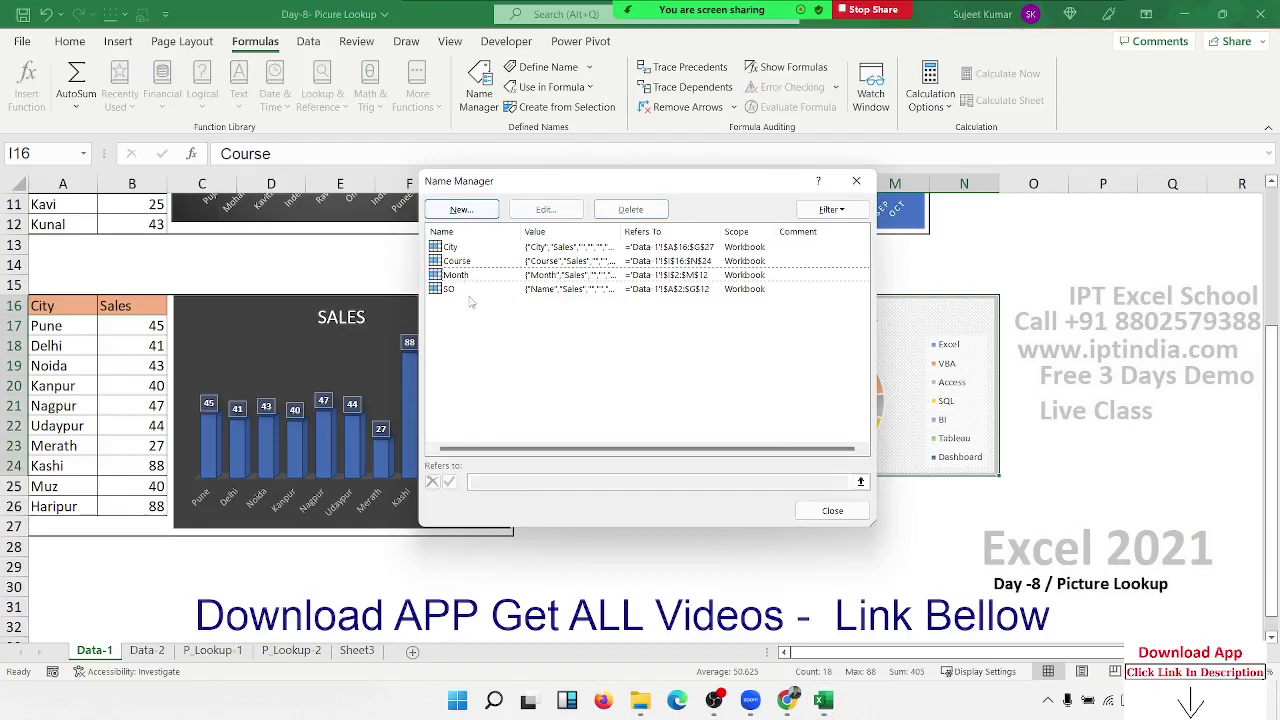
{"action": "left_click", "coordinate": [832, 510]}
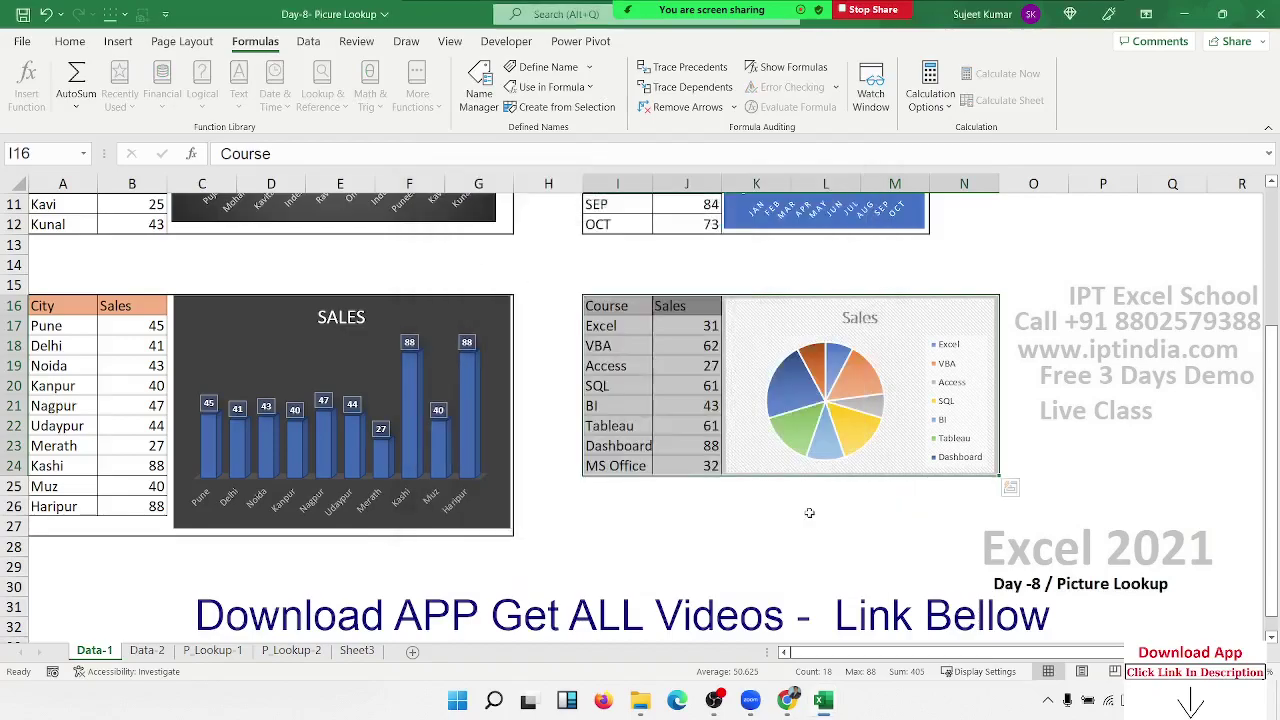
{"action": "left_click", "coordinate": [230, 651]}
- Replace the linked picture's fixed Data-1 range reference with =SO
{"action": "left_click", "coordinate": [684, 524]}
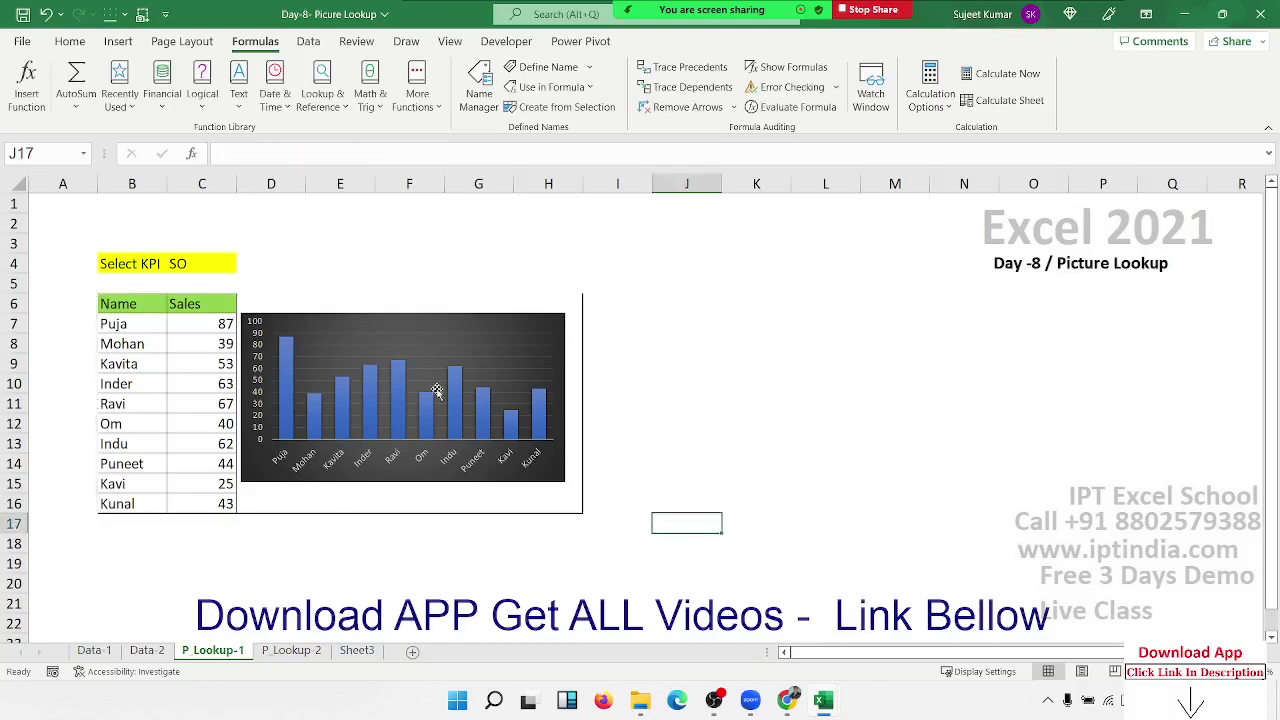
{"action": "left_click", "coordinate": [437, 390]}
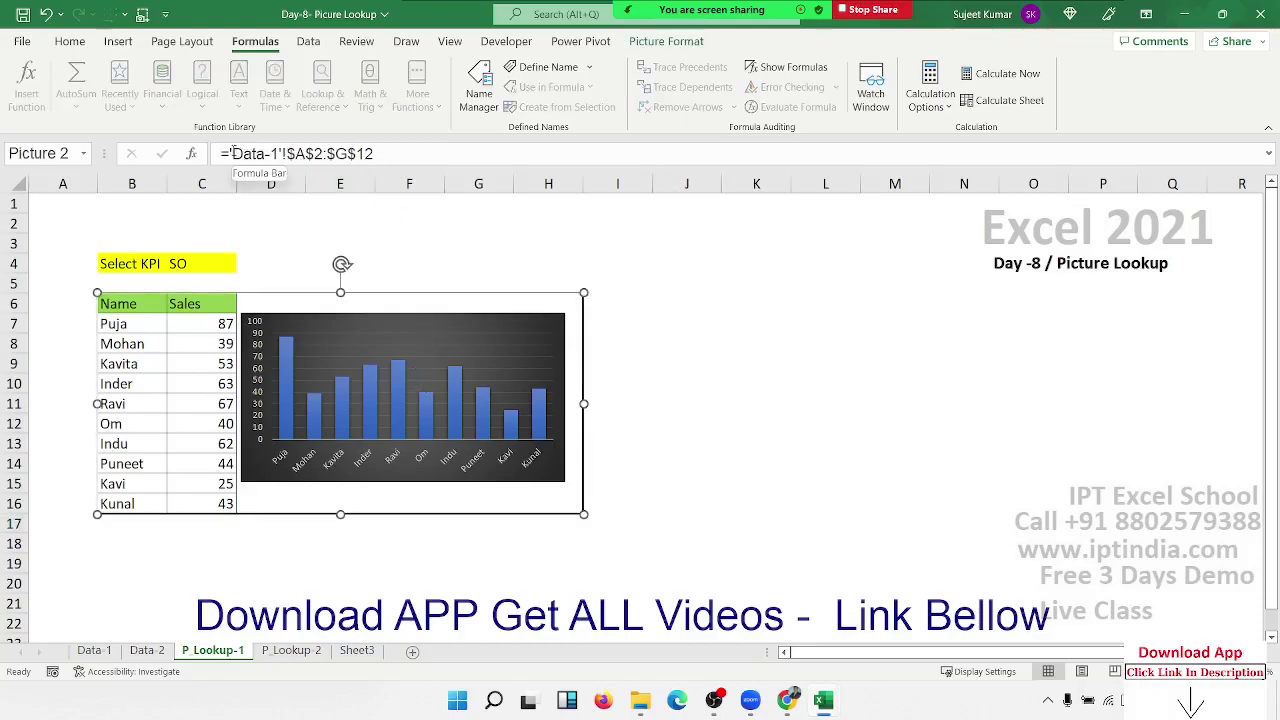
{"action": "left_click_drag", "start_coordinate": [226, 153], "coordinate": [534, 152]}
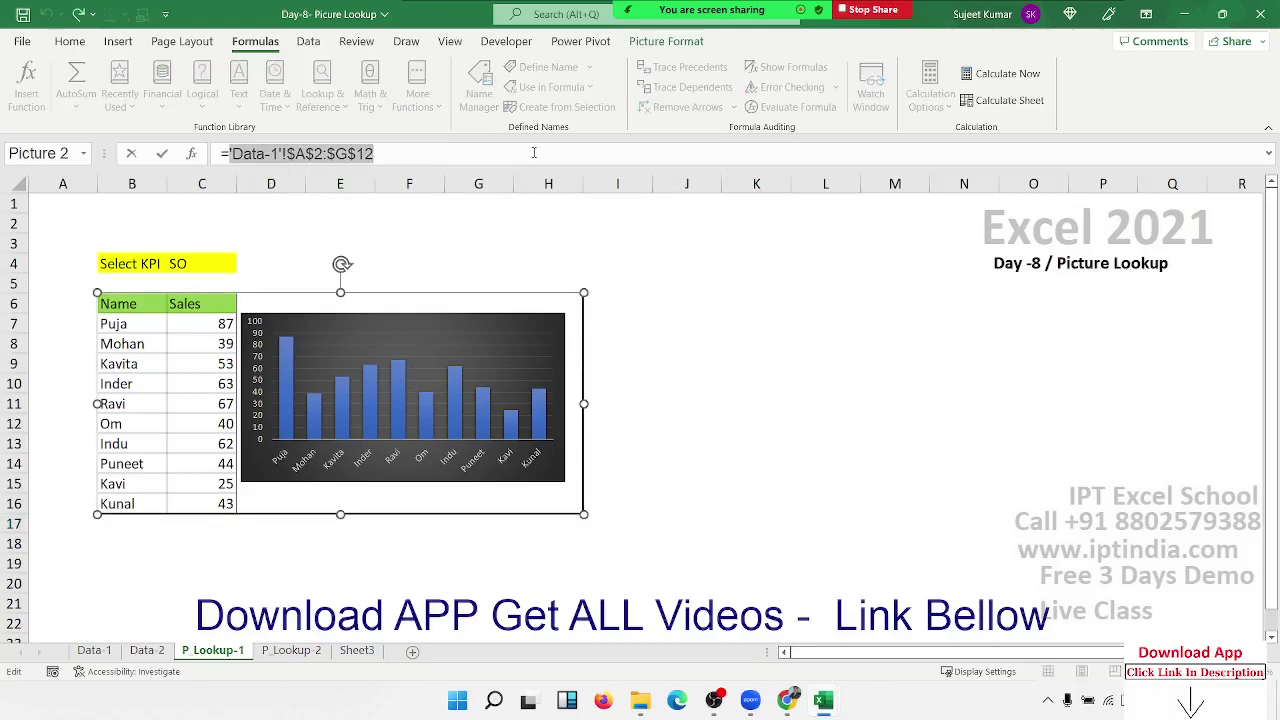
{"action": "type", "text": "so"}
{"action": "key", "text": "Return"}
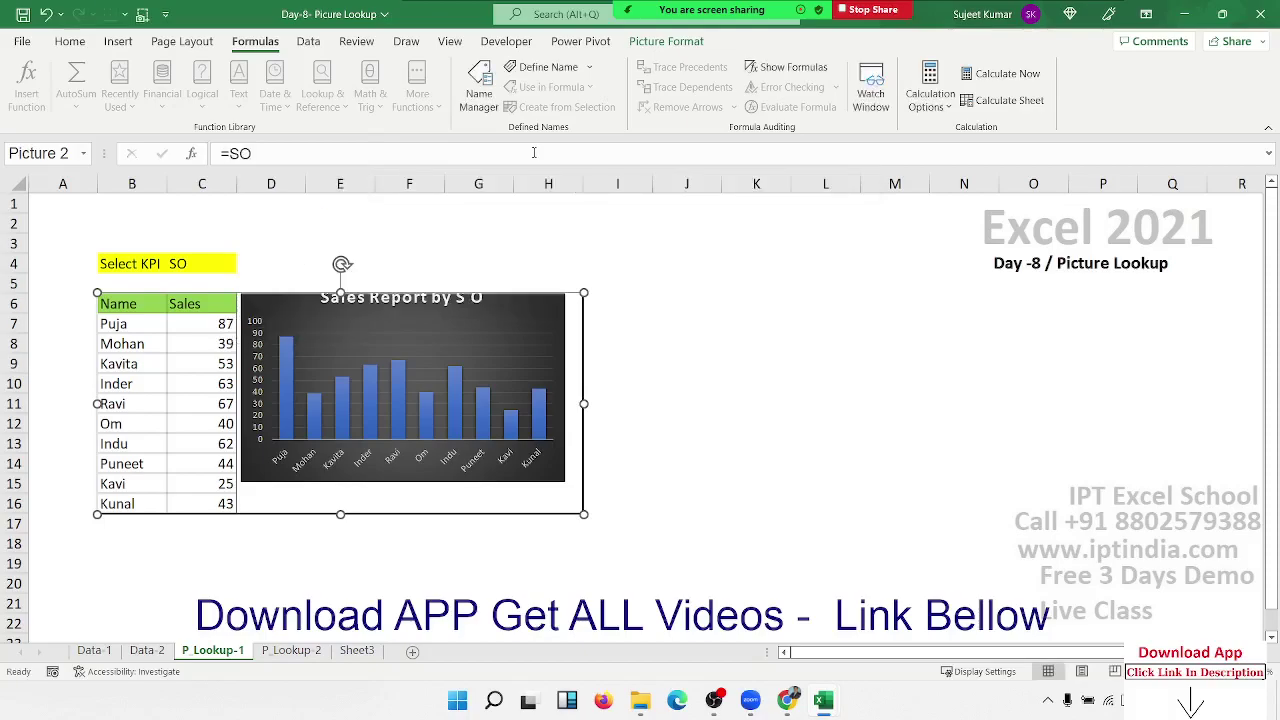
- Relink the picture to =Month, then =City, and return to Data-1
{"action": "left_click", "coordinate": [297, 145]}
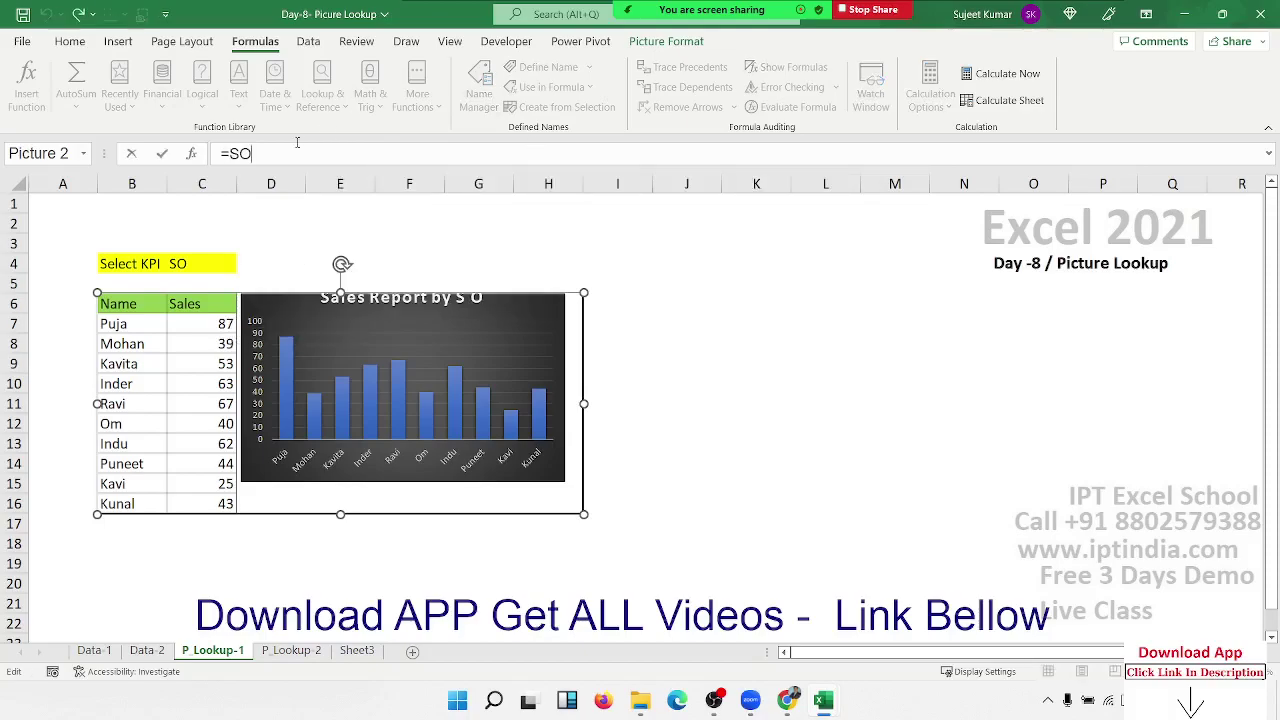
{"action": "key", "text": "BackSpace"}
{"action": "key", "text": "BackSpace"}
{"action": "type", "text": "M"}
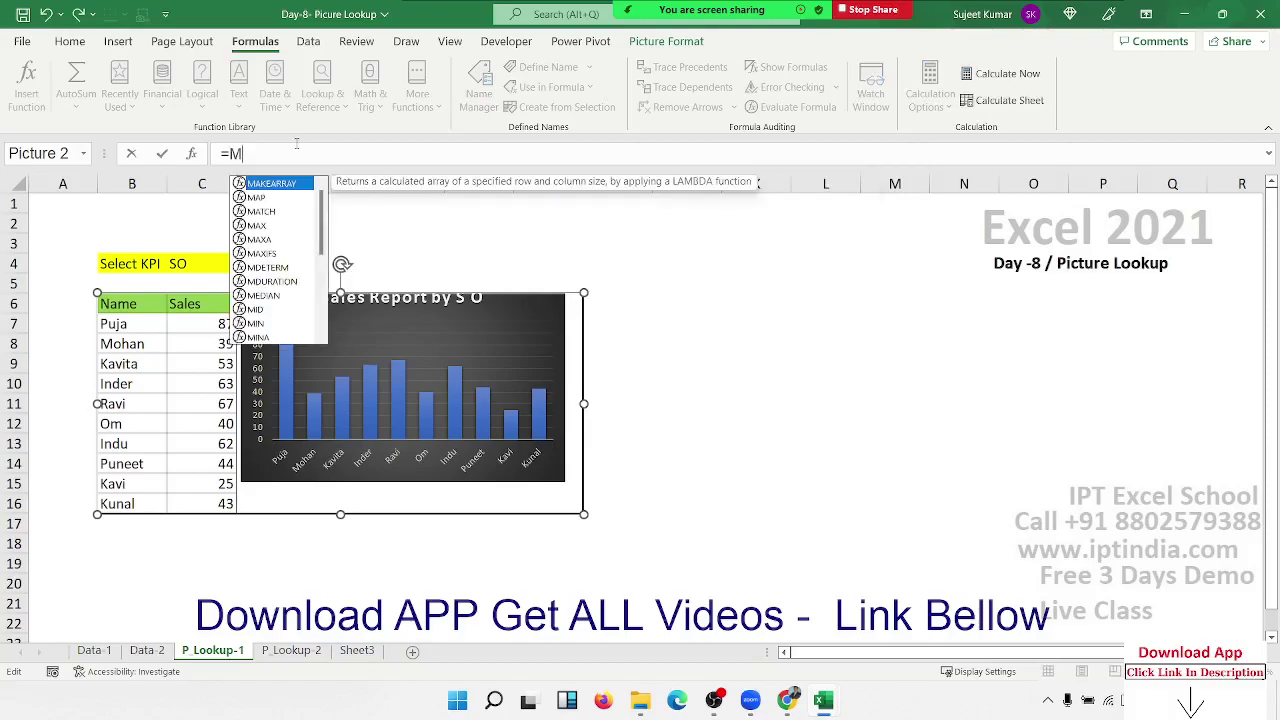
{"action": "type", "text": "onth"}
{"action": "key", "text": "Return"}
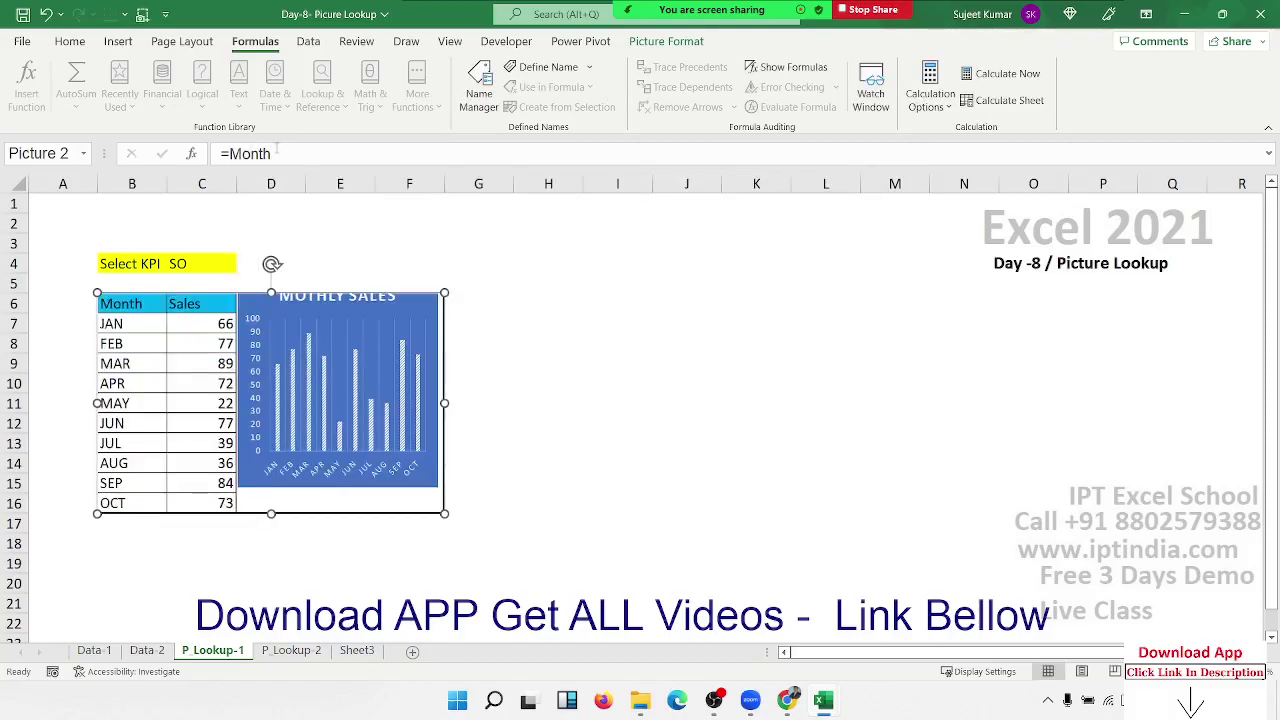
{"action": "double_click", "coordinate": [276, 148]}
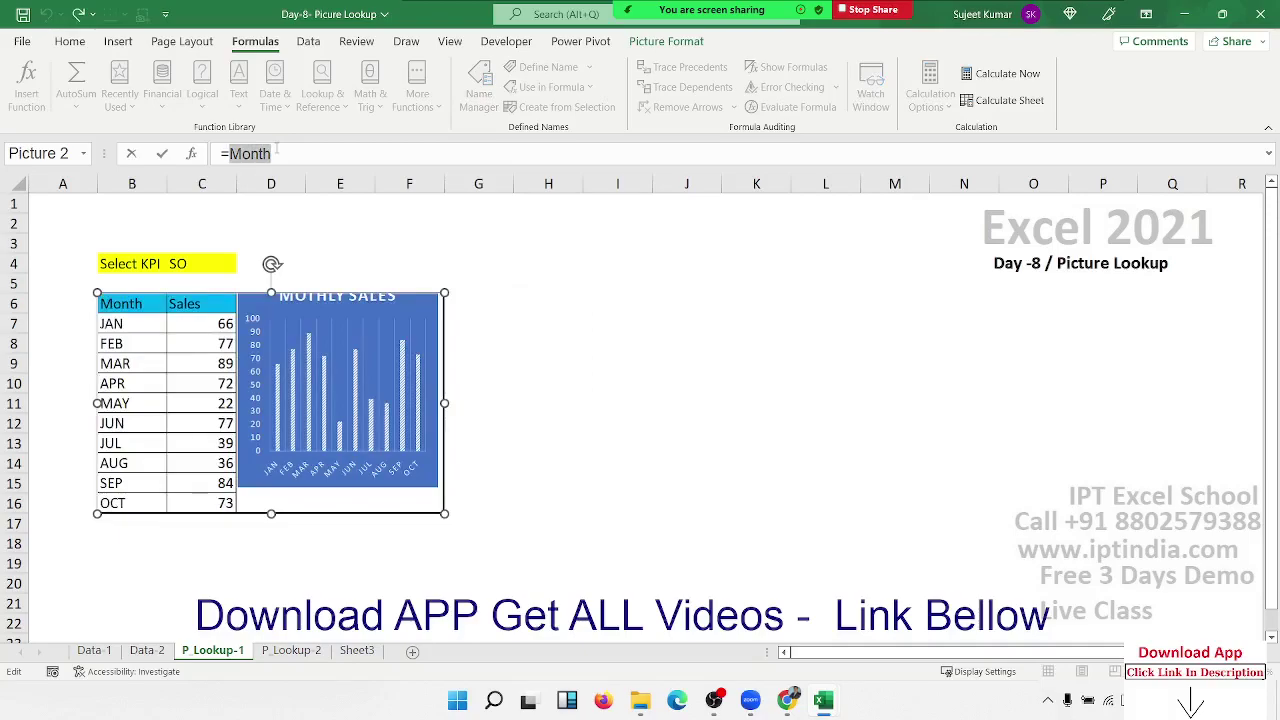
{"action": "type", "text": "City"}
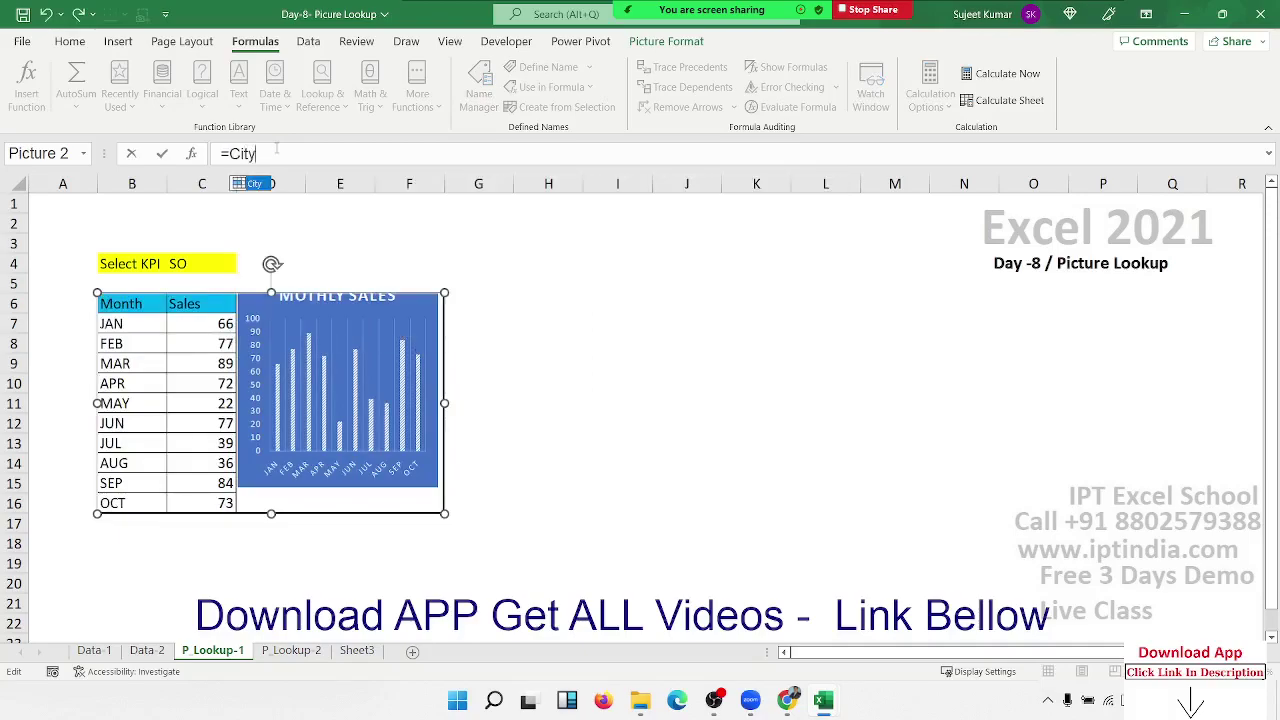
{"action": "key", "text": "Return"}
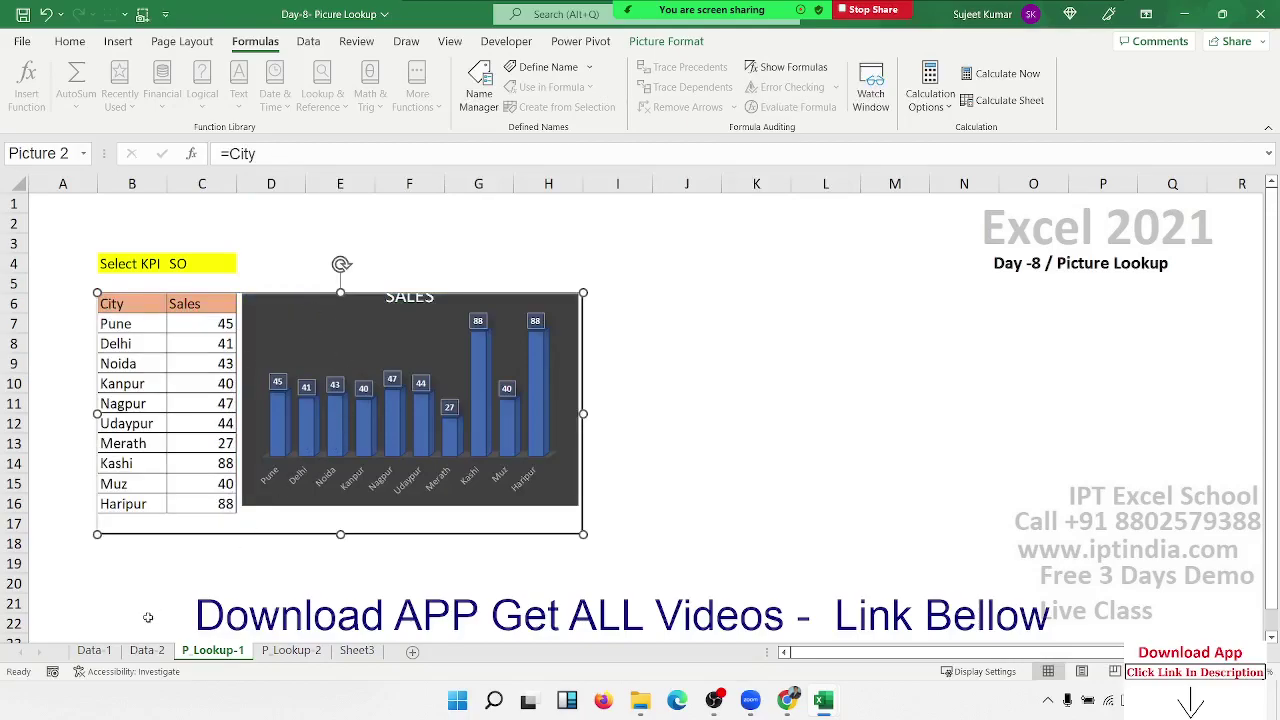
{"action": "left_click", "coordinate": [97, 649]}
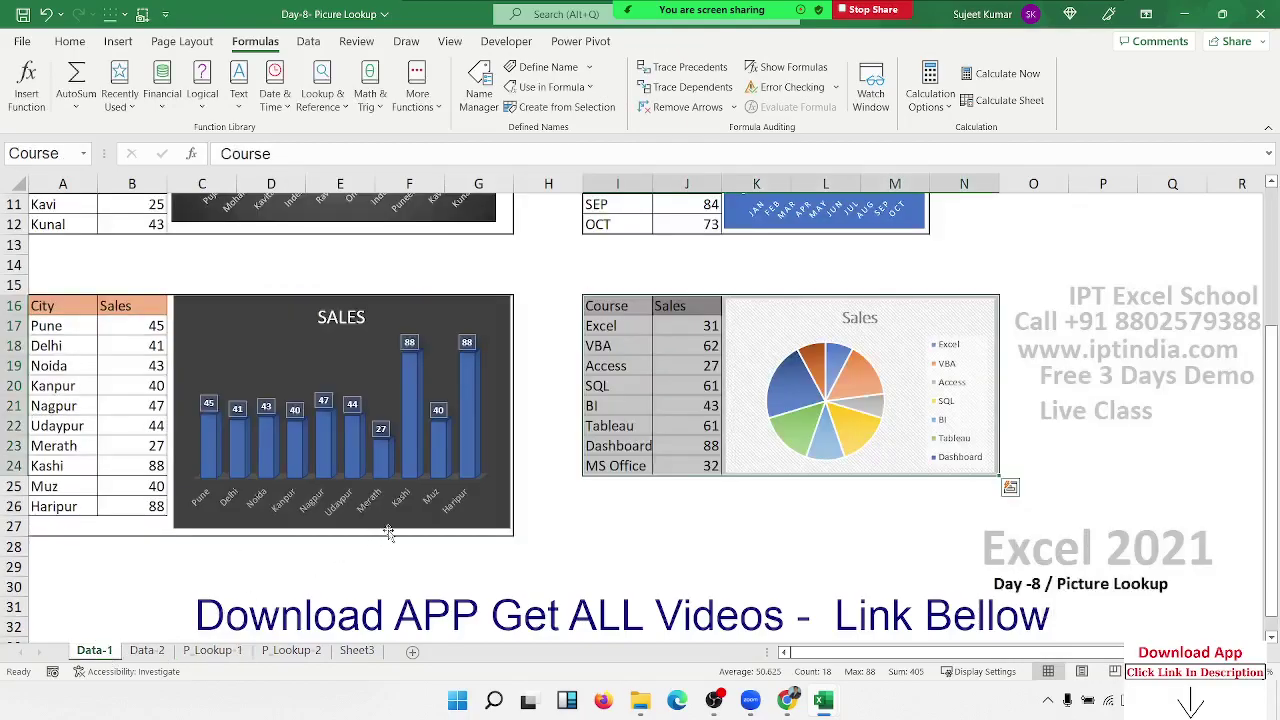
- Move the SALES chart on Data-1 slightly lower
{"action": "left_click", "coordinate": [351, 355]}
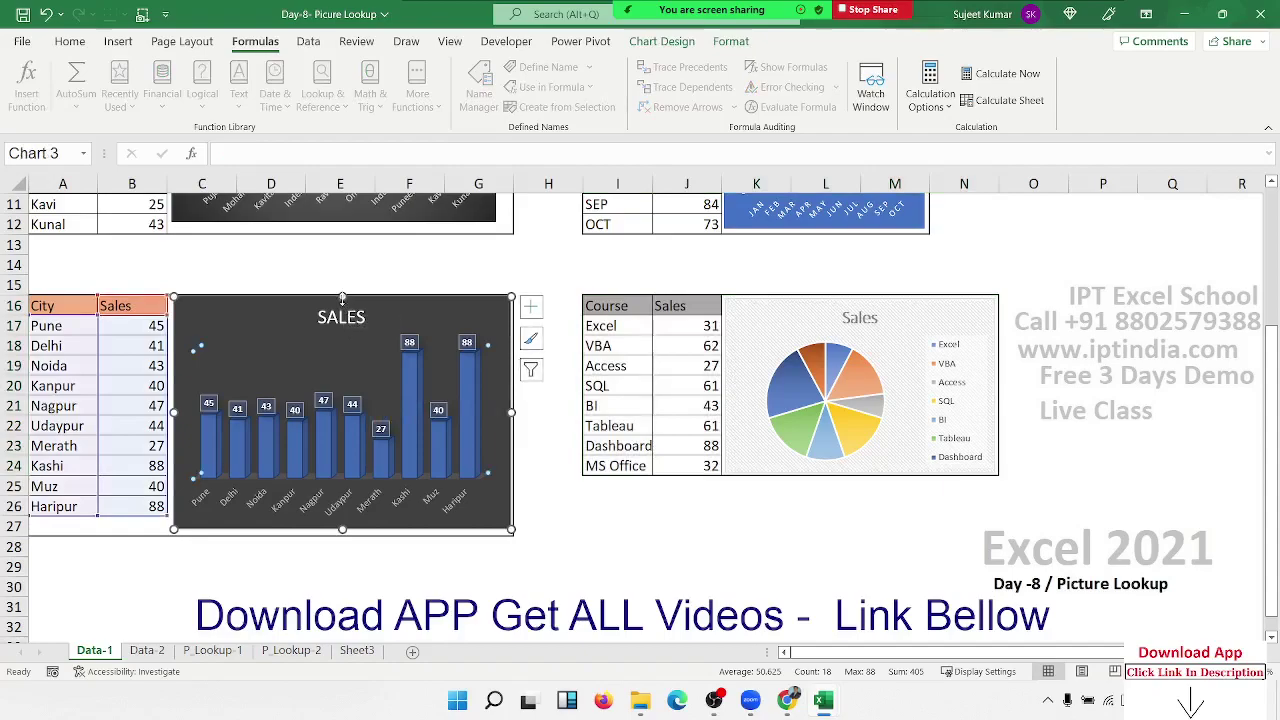
{"action": "left_click_drag", "start_coordinate": [342, 298], "coordinate": [342, 304]}
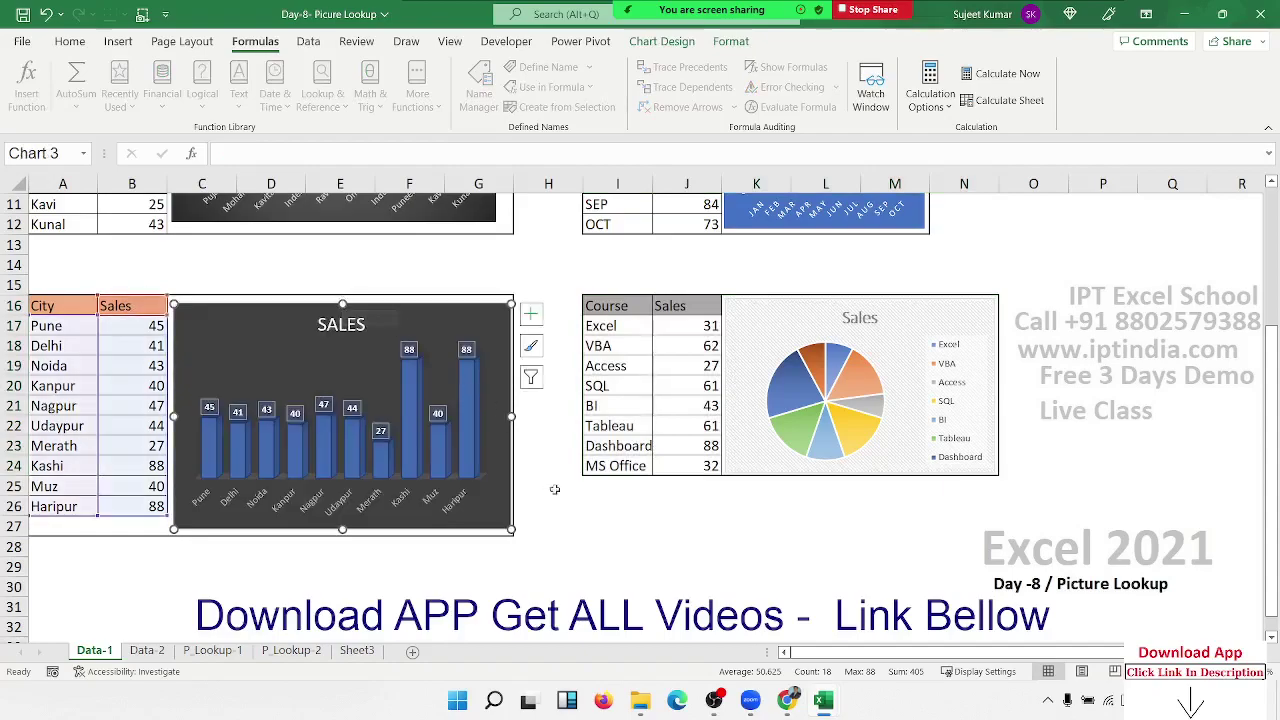
{"action": "left_click", "coordinate": [700, 588]}
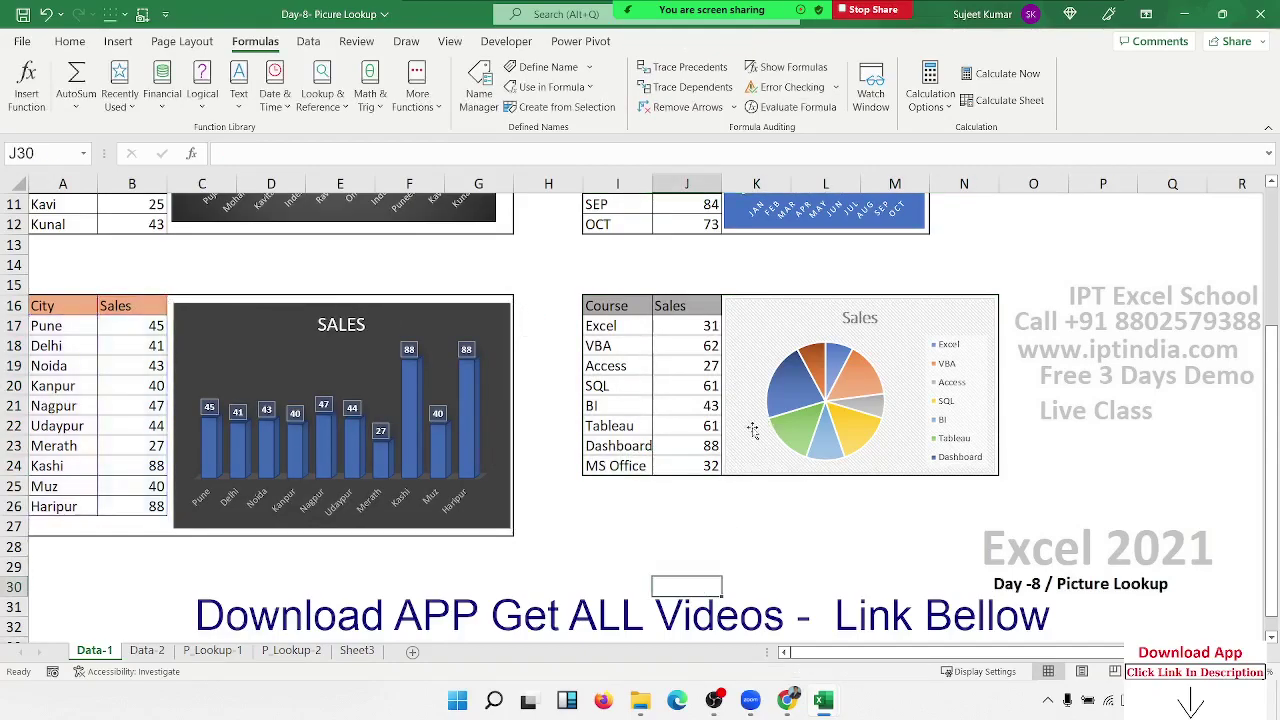
- Check the MOTHLY SALES chart's source data range, then return to P_Lookup-1
{"action": "scroll", "coordinate": [750, 380], "scroll_direction": "up", "scroll_amount": 4}
{"action": "left_click", "coordinate": [782, 240]}
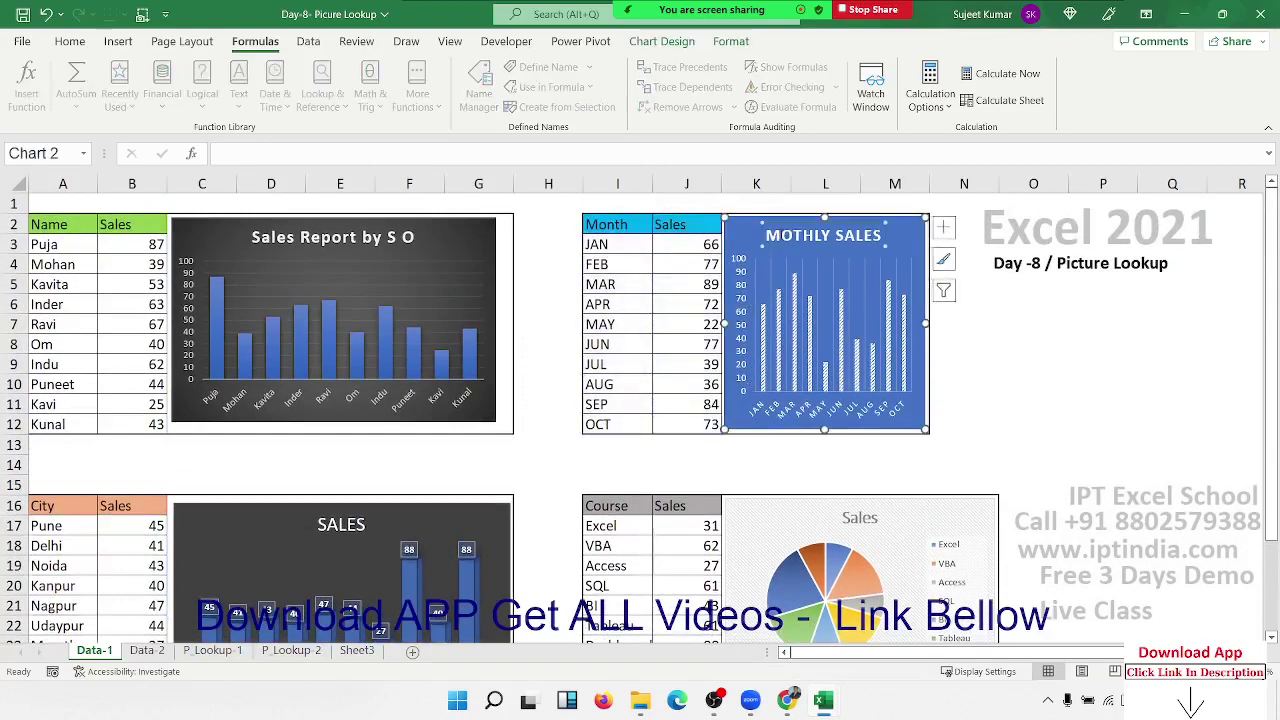
{"action": "left_click", "coordinate": [824, 213]}
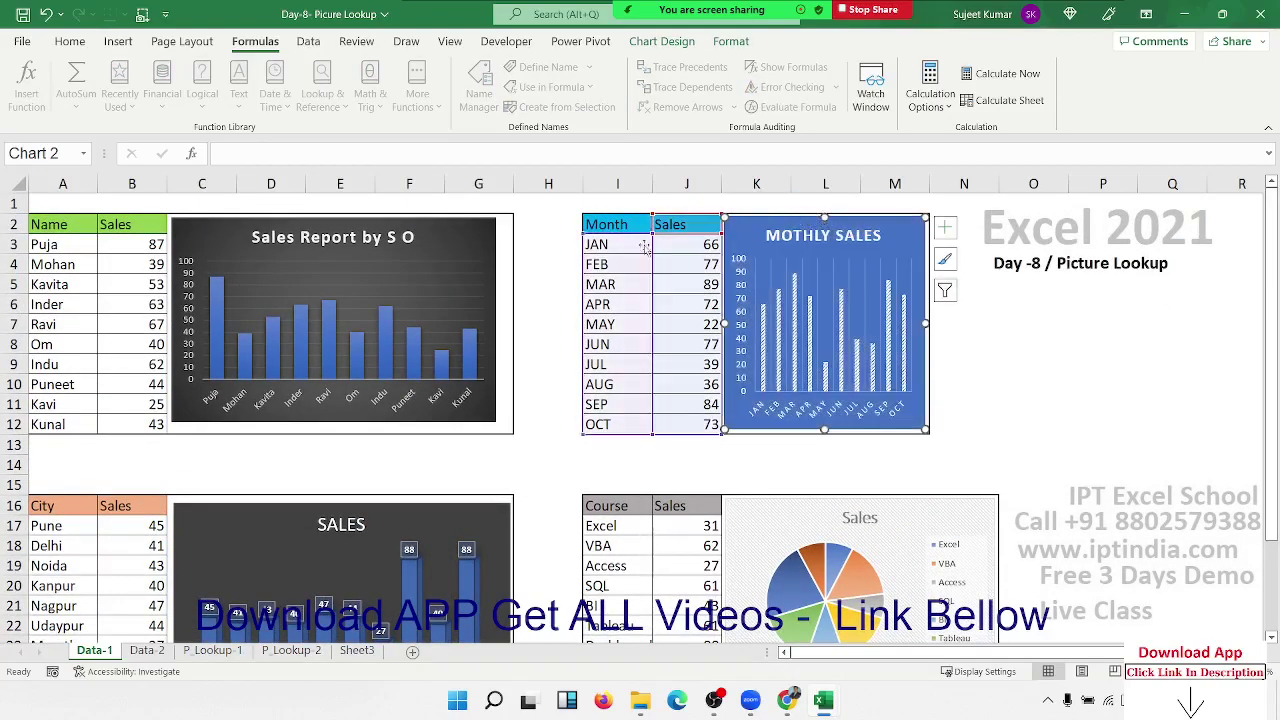
{"action": "left_click", "coordinate": [1055, 363]}
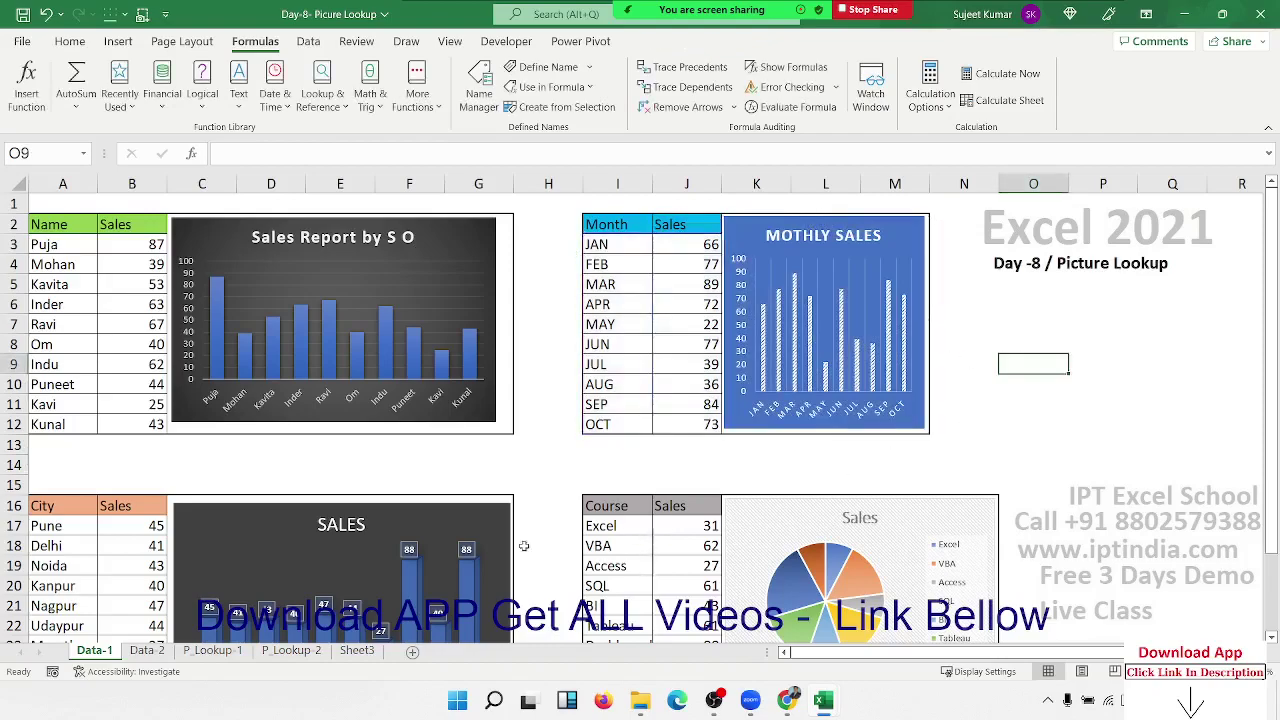
{"action": "left_click", "coordinate": [212, 650]}
{"action": "left_click", "coordinate": [686, 423]}
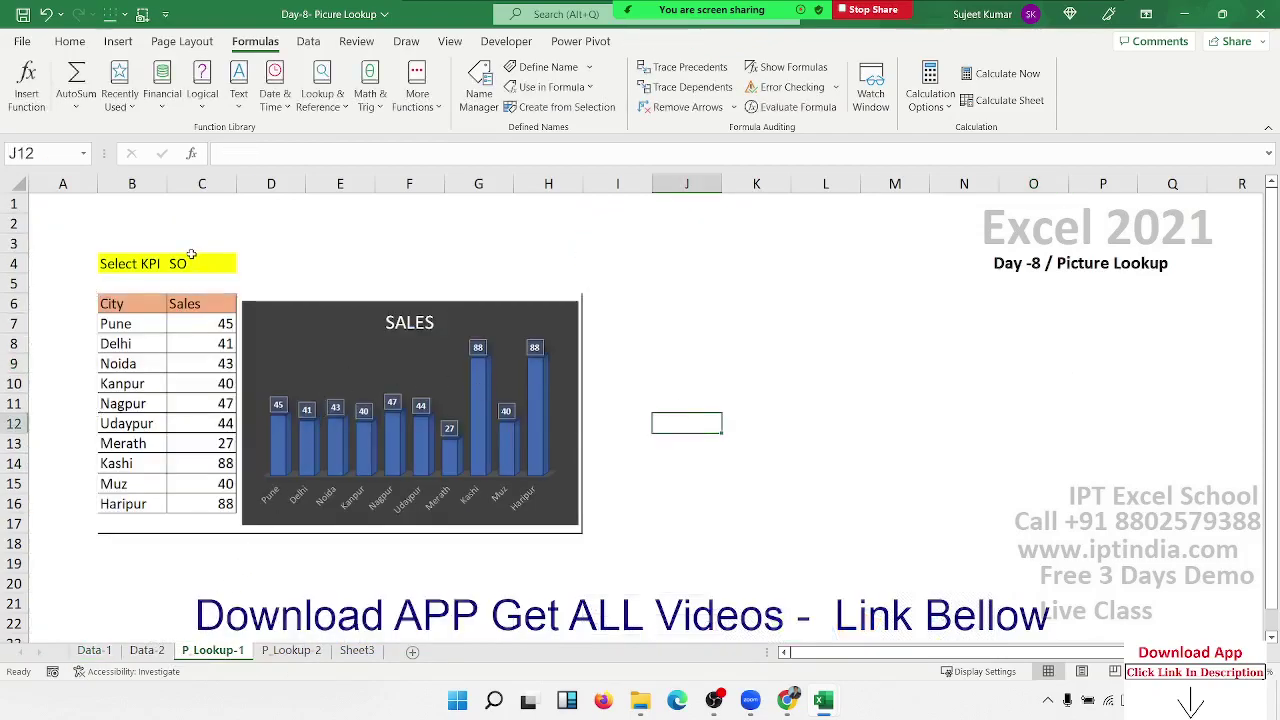
- Change the linked picture's formula from =City to =Course to show the course sales table and pie chart
{"action": "left_click", "coordinate": [371, 329]}
{"action": "double_click", "coordinate": [252, 156]}
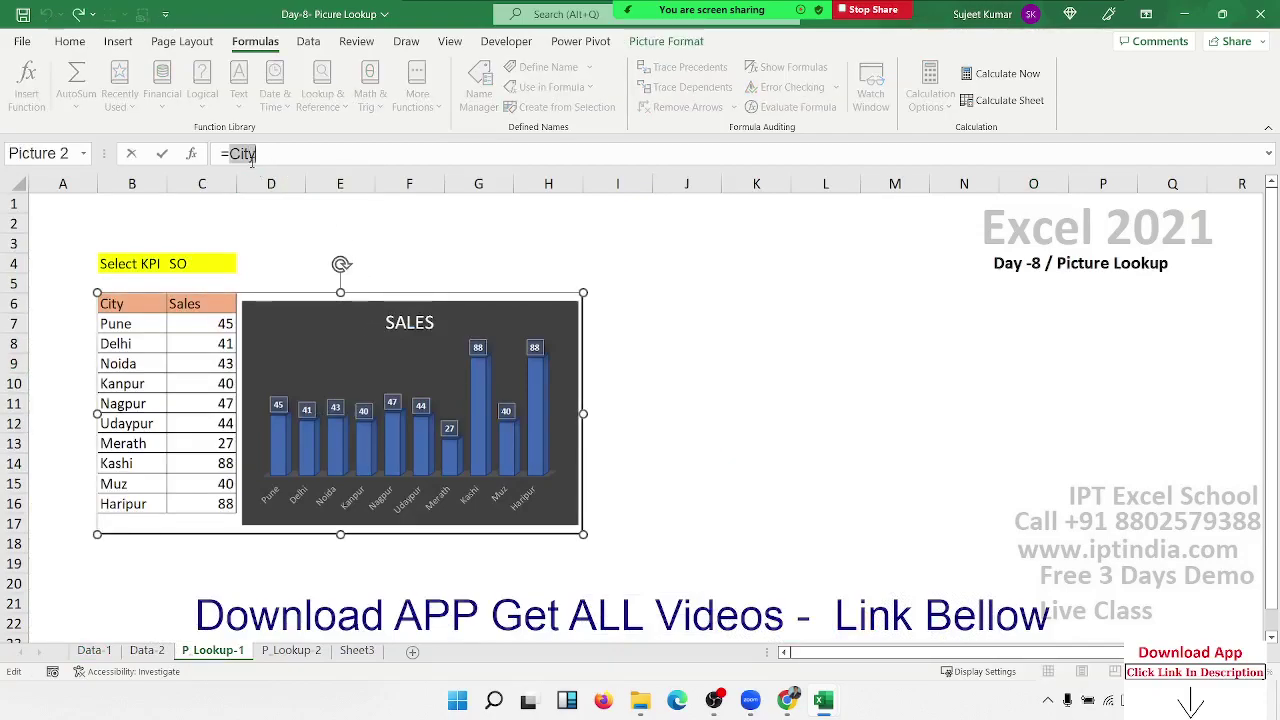
{"action": "type", "text": "Cours"}
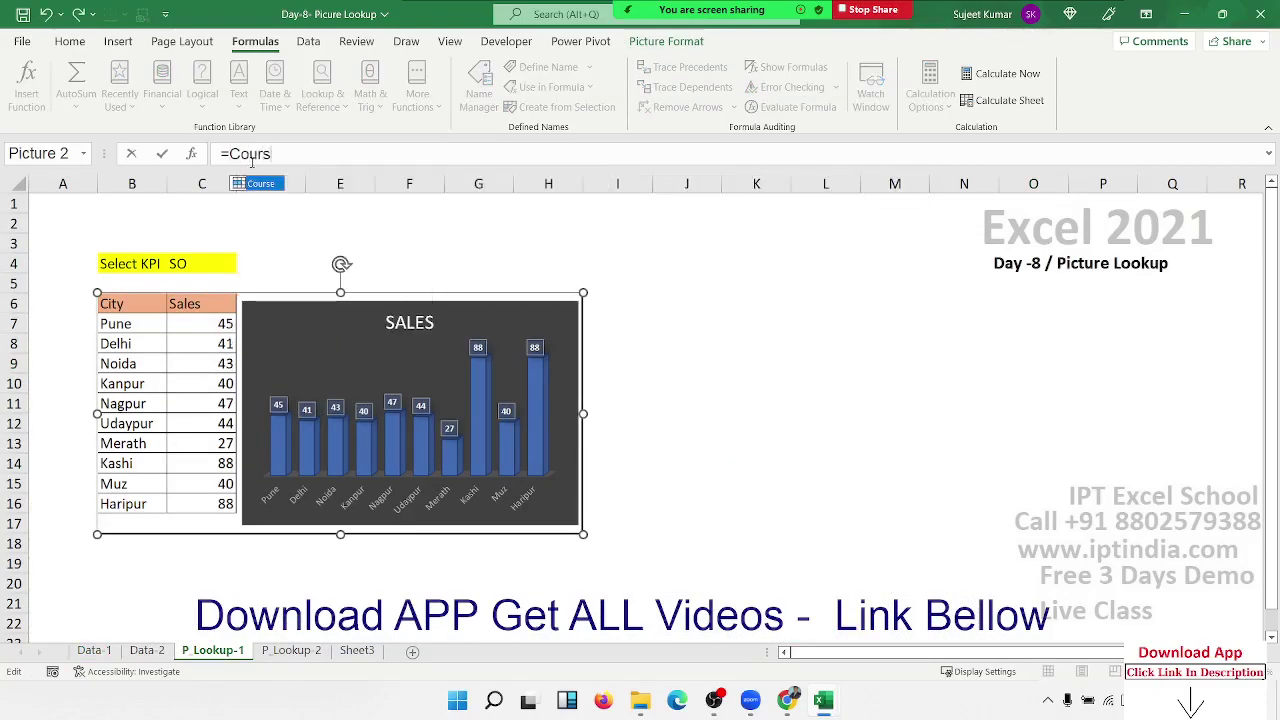
{"action": "type", "text": "e"}
{"action": "key", "text": "Return"}
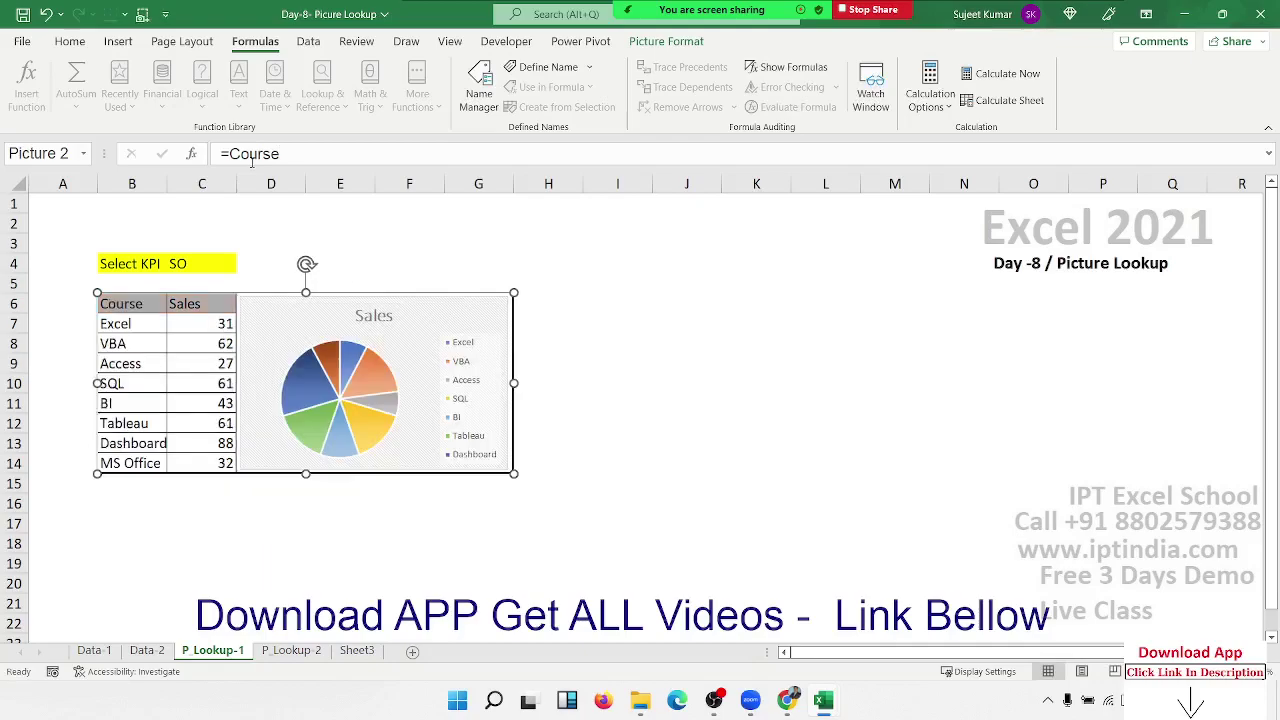
{"action": "left_click", "coordinate": [703, 467]}
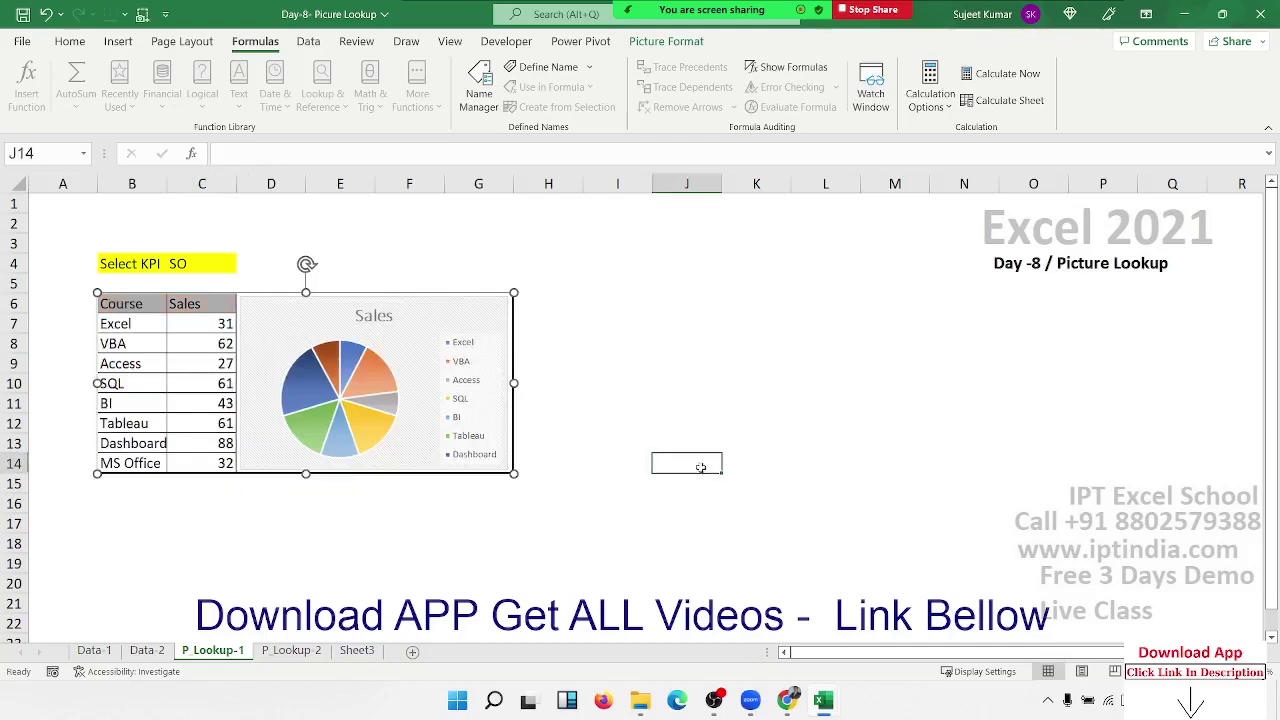
{"action": "left_click", "coordinate": [385, 447]}
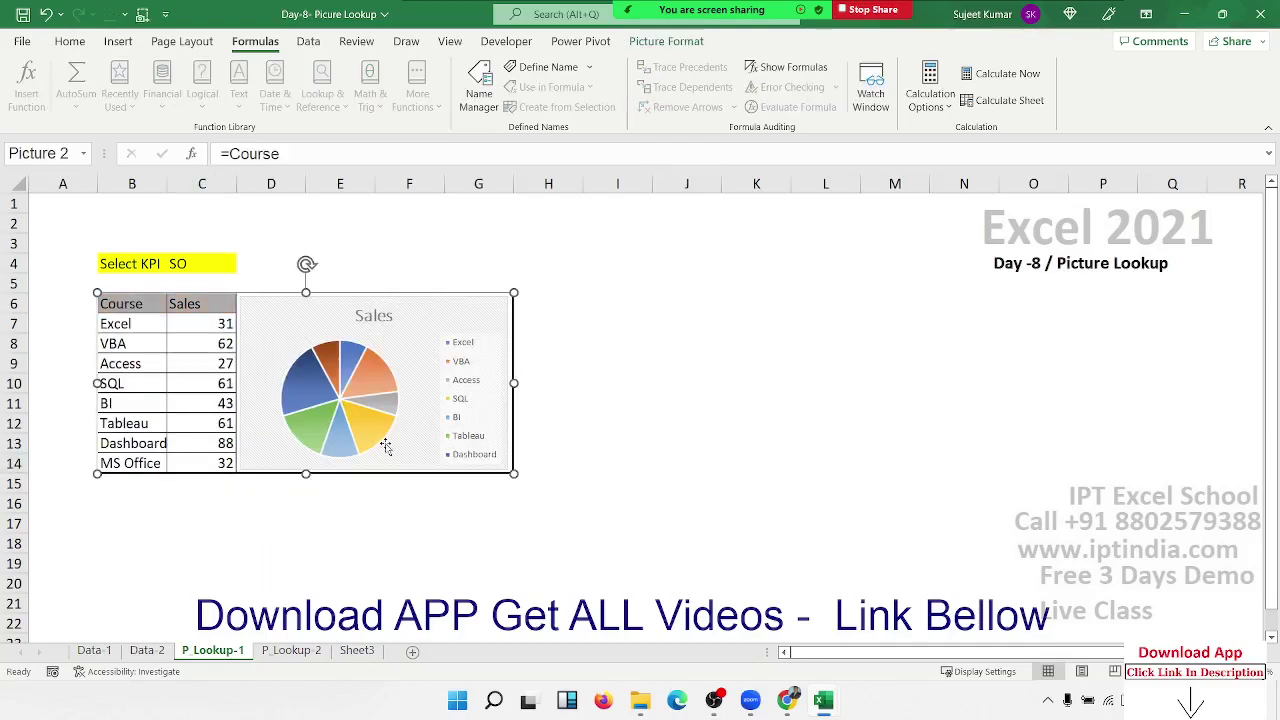
{"action": "double_click", "coordinate": [265, 154]}
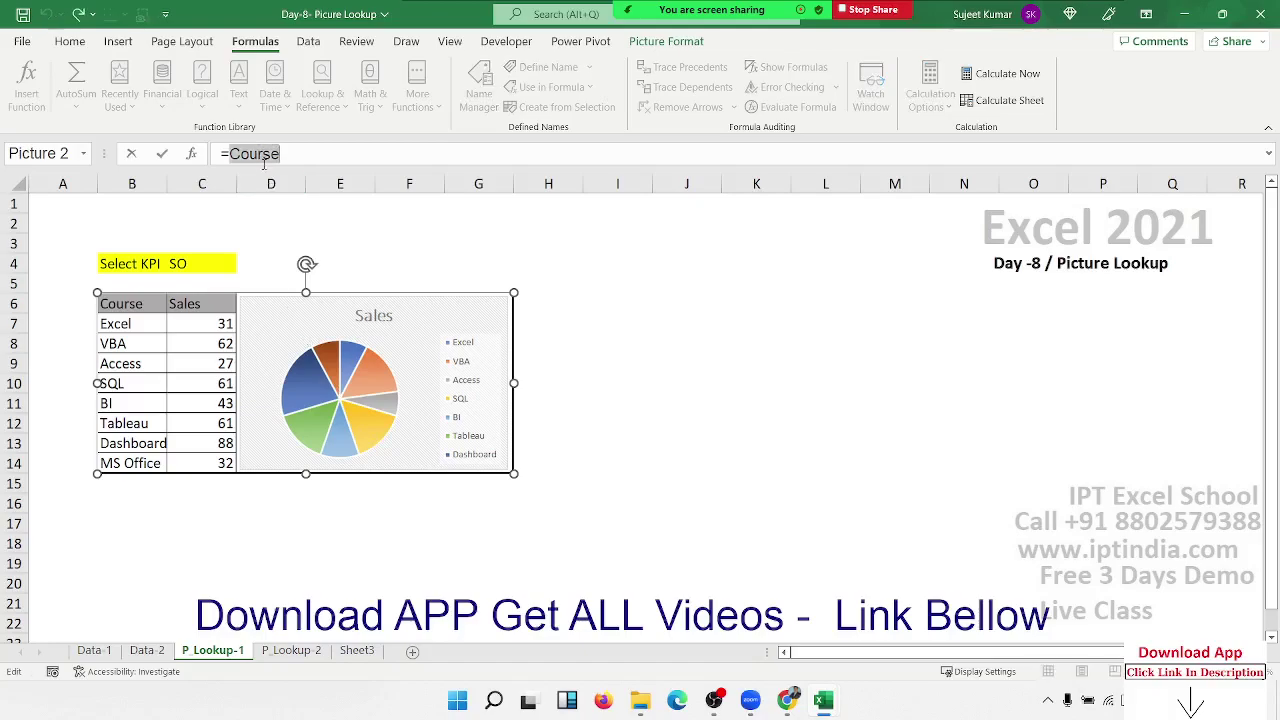
{"action": "key", "text": "Return"}
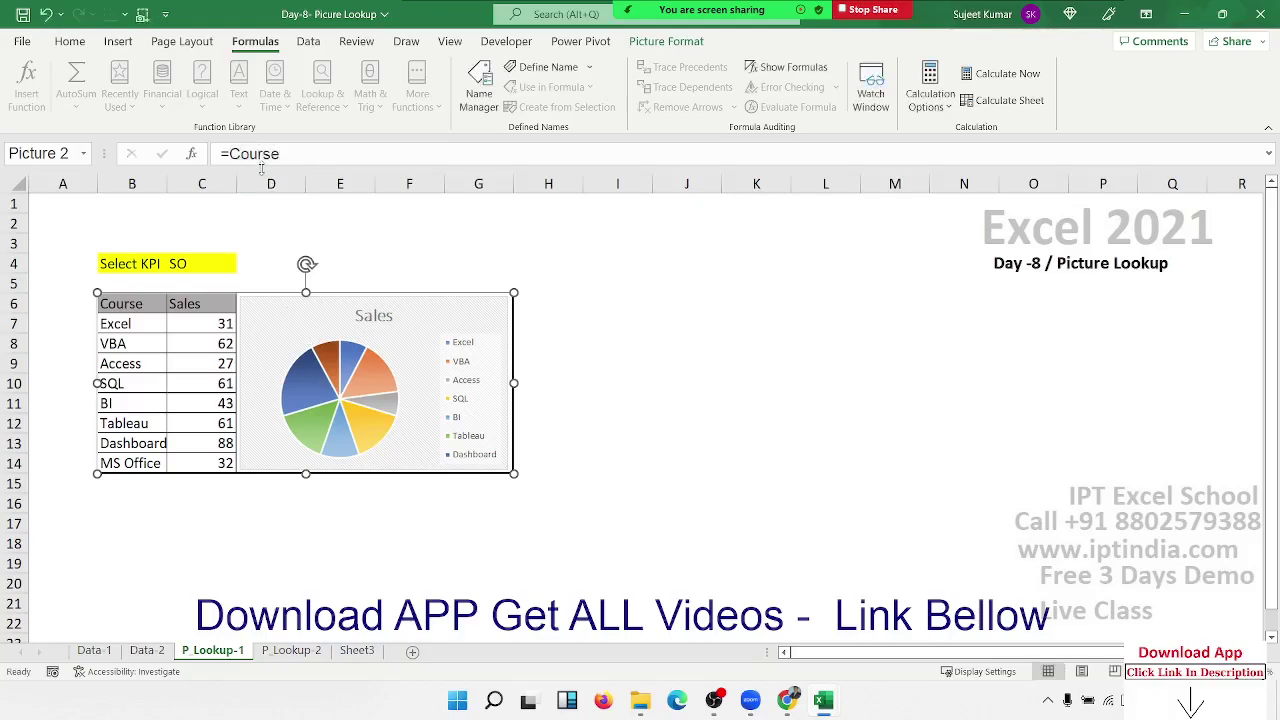
- Switch the Select KPI dropdown in C4 to Month, then back to SO
{"action": "left_click", "coordinate": [190, 265]}
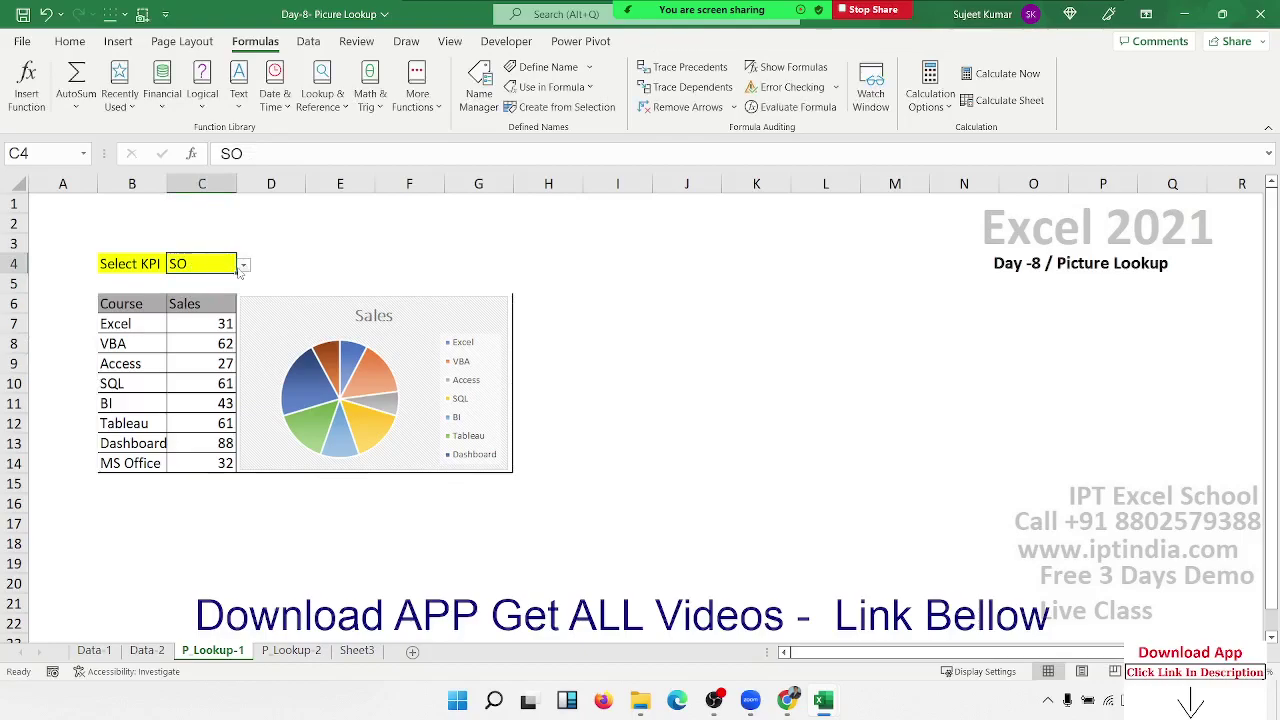
{"action": "left_click", "coordinate": [243, 264]}
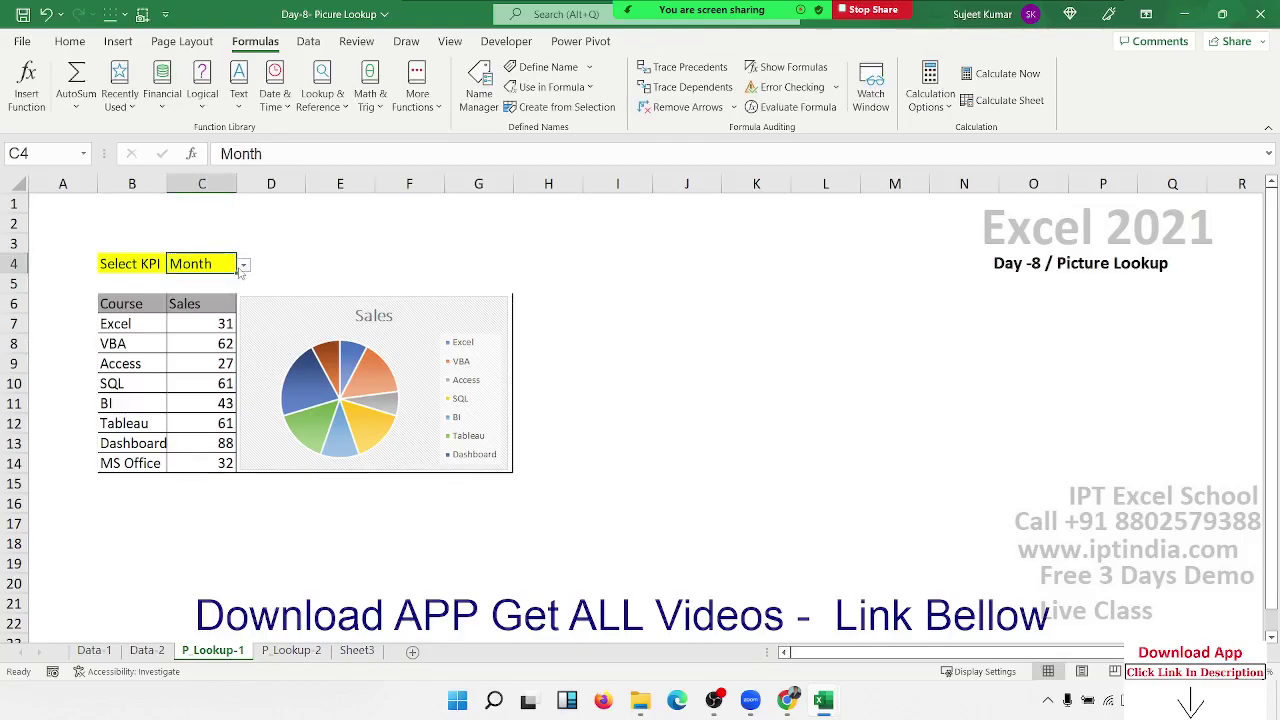
{"action": "left_click", "coordinate": [243, 264]}
{"action": "left_click", "coordinate": [228, 285]}
{"action": "left_click", "coordinate": [243, 264]}
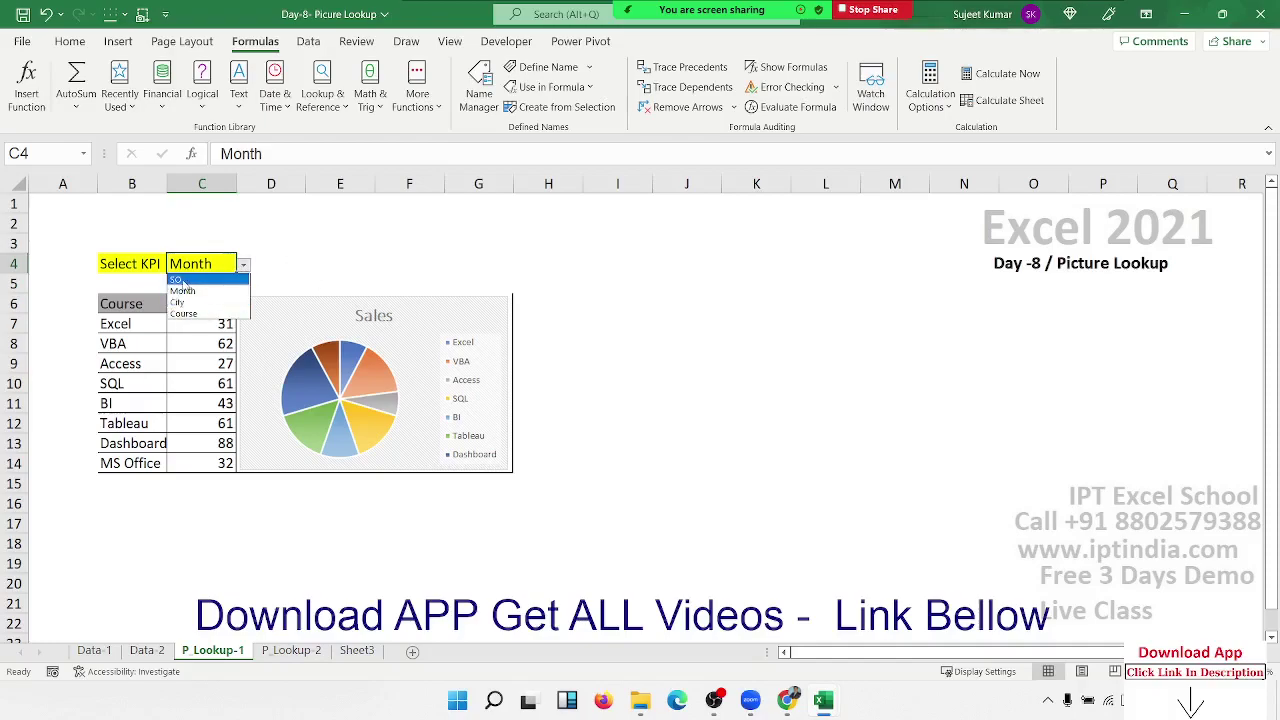
{"action": "left_click", "coordinate": [185, 280]}
- Enter =SUM(SO) in G3 to total the SO range (523)
{"action": "left_click", "coordinate": [446, 237]}
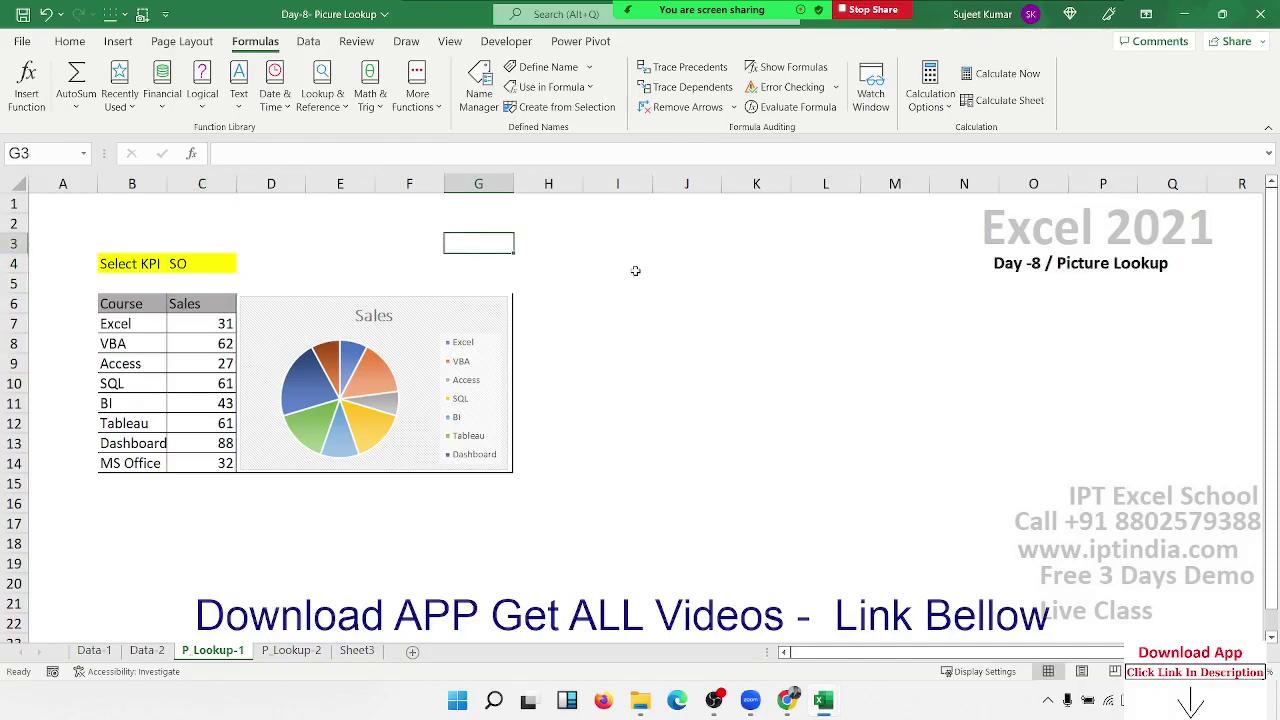
{"action": "type", "text": "=s"}
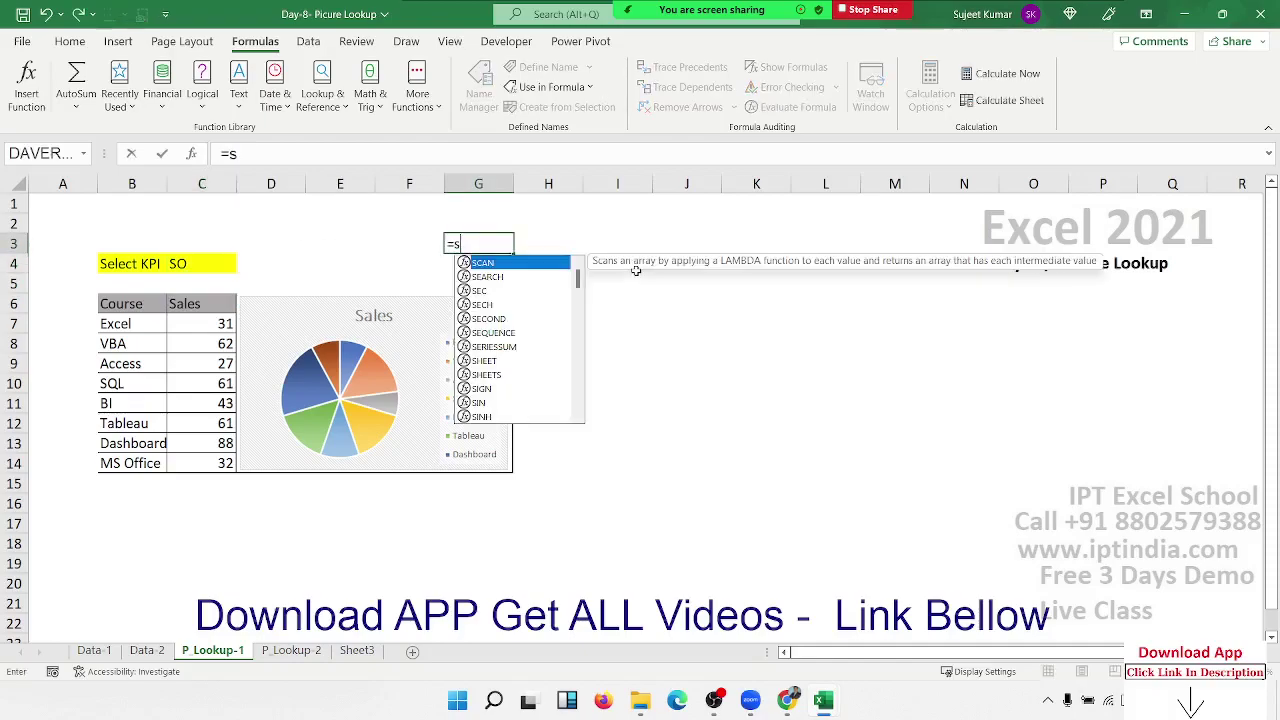
{"action": "type", "text": "um(S"}
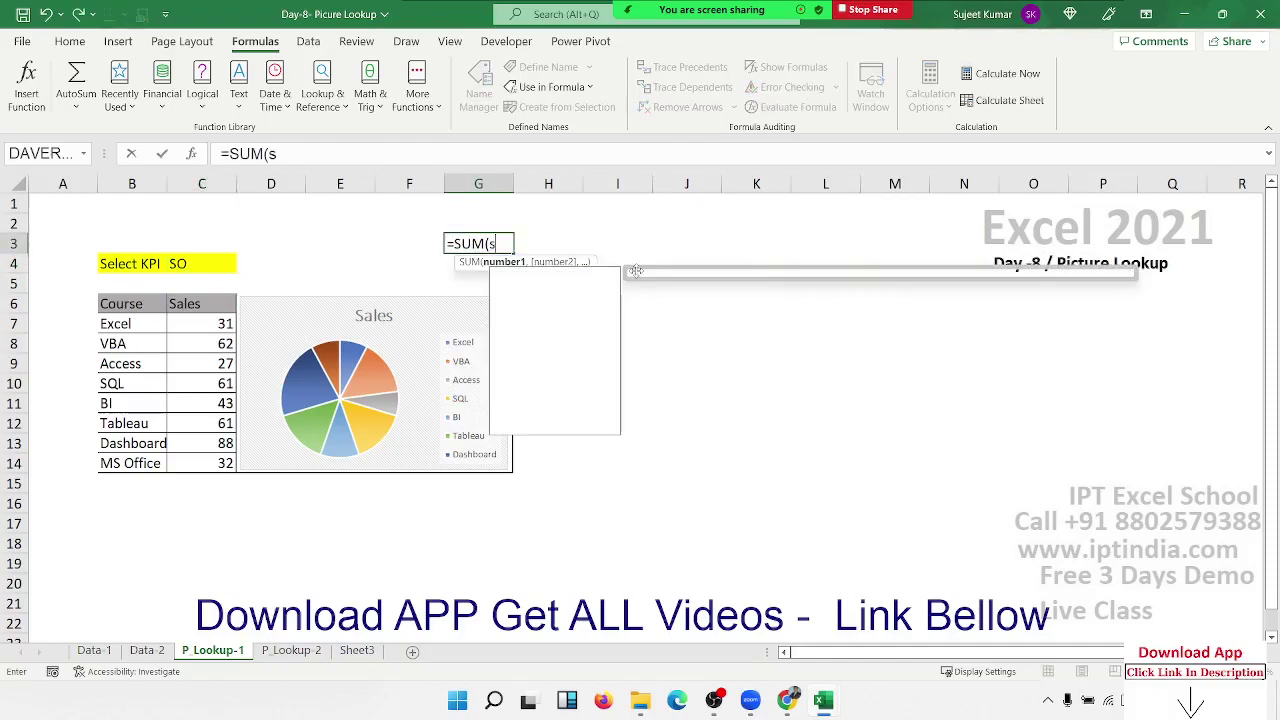
{"action": "type", "text": "O)"}
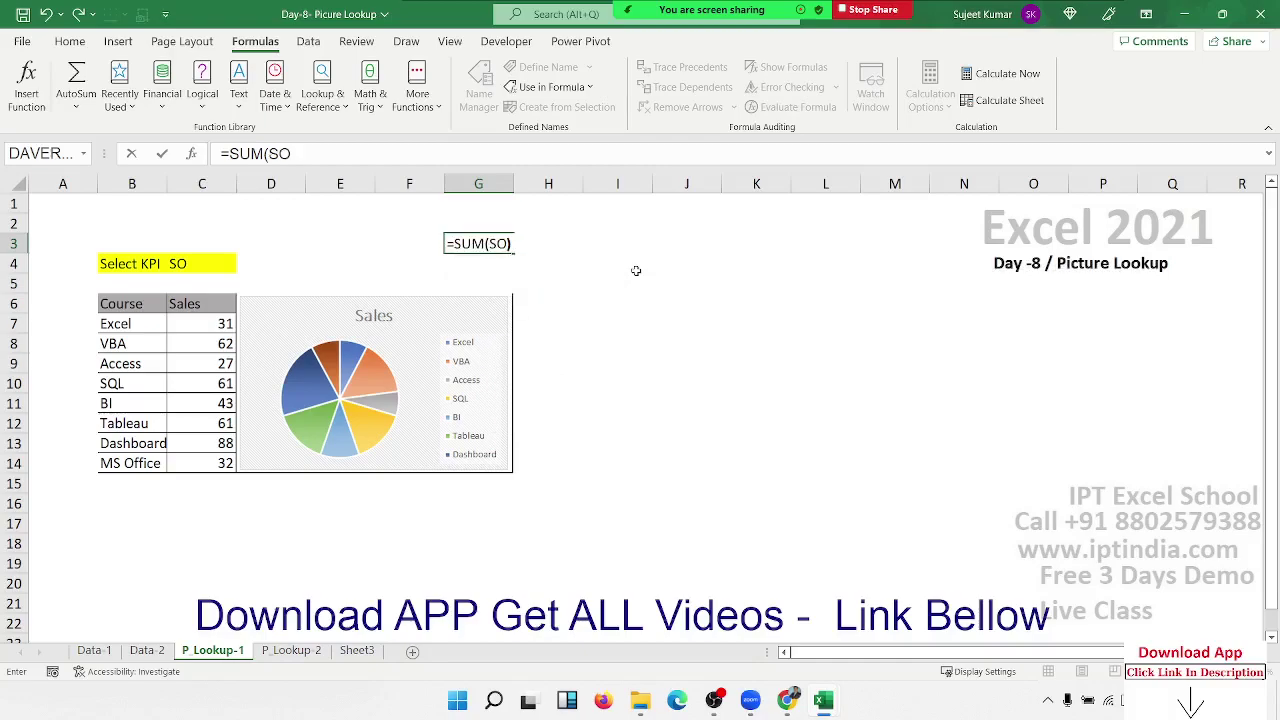
{"action": "key", "text": "Return"}
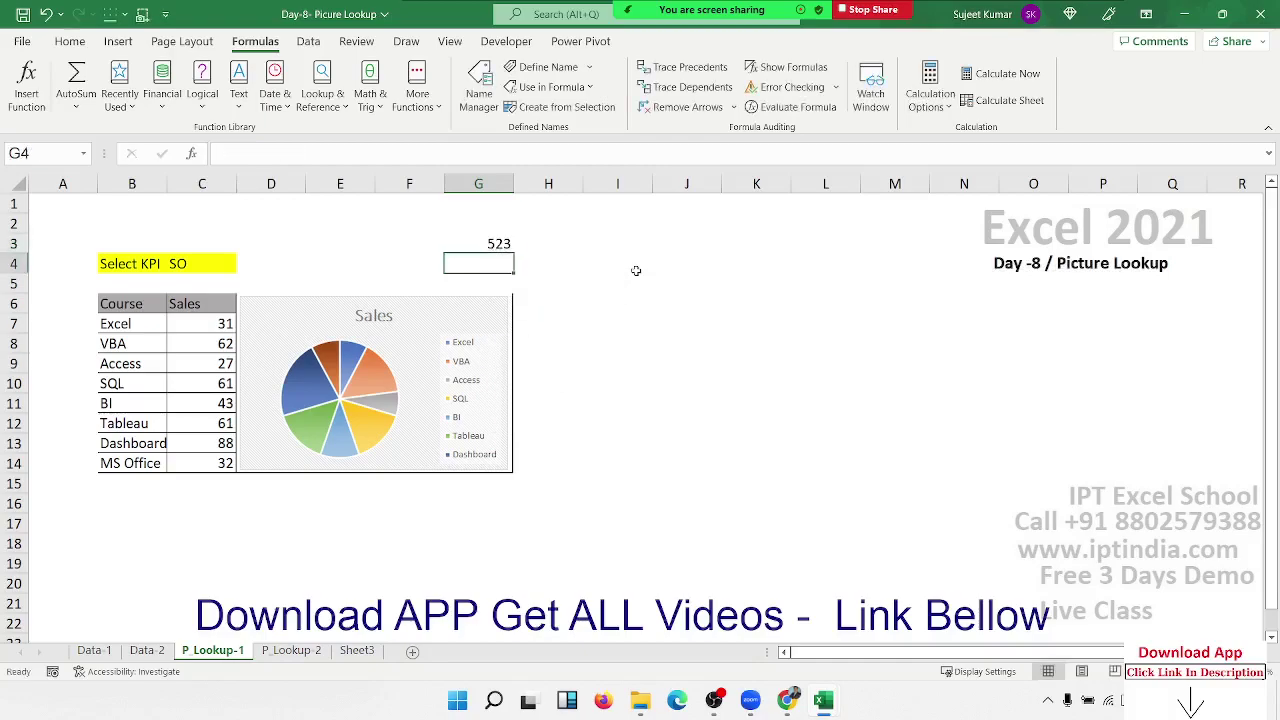
- Test a sum by typing SO in H2 and =SUM(H2) in I3
{"action": "key", "text": "Right"}
{"action": "key", "text": "Right"}
{"action": "key", "text": "Up"}
{"action": "key", "text": "Up"}
{"action": "key", "text": "Left"}
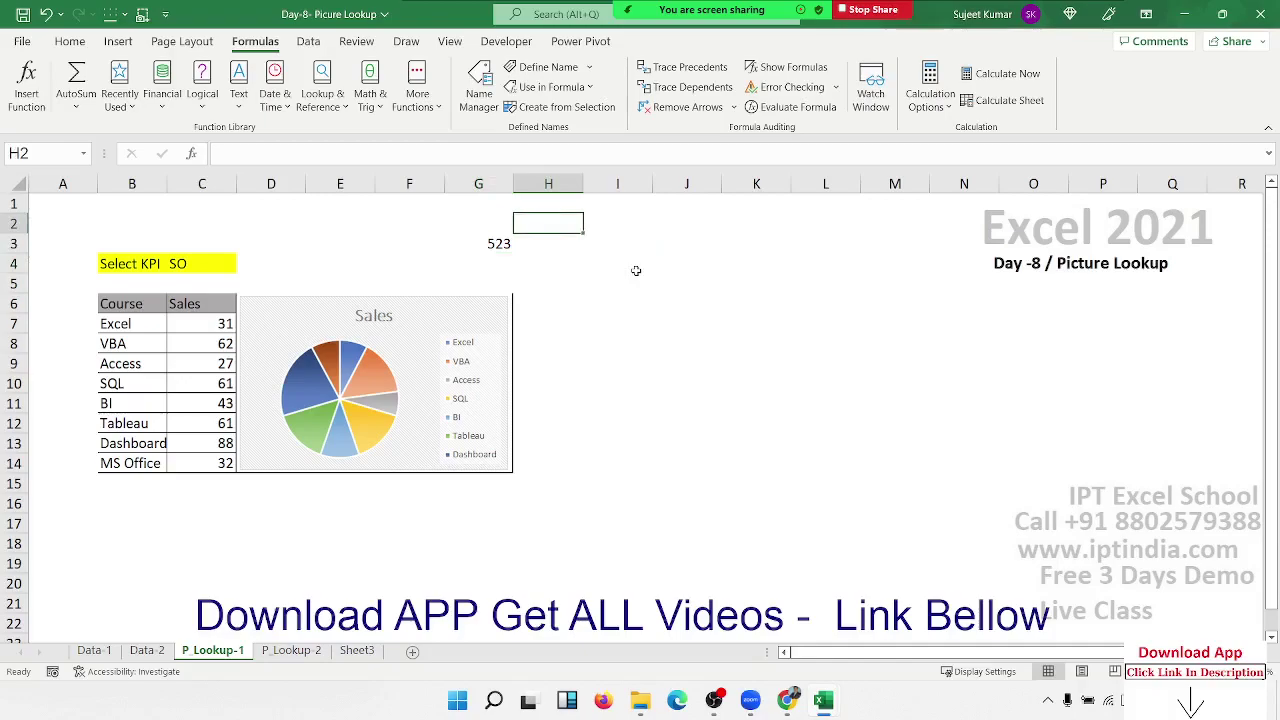
{"action": "type", "text": "SO"}
{"action": "key", "text": "Return"}
{"action": "key", "text": "Right"}
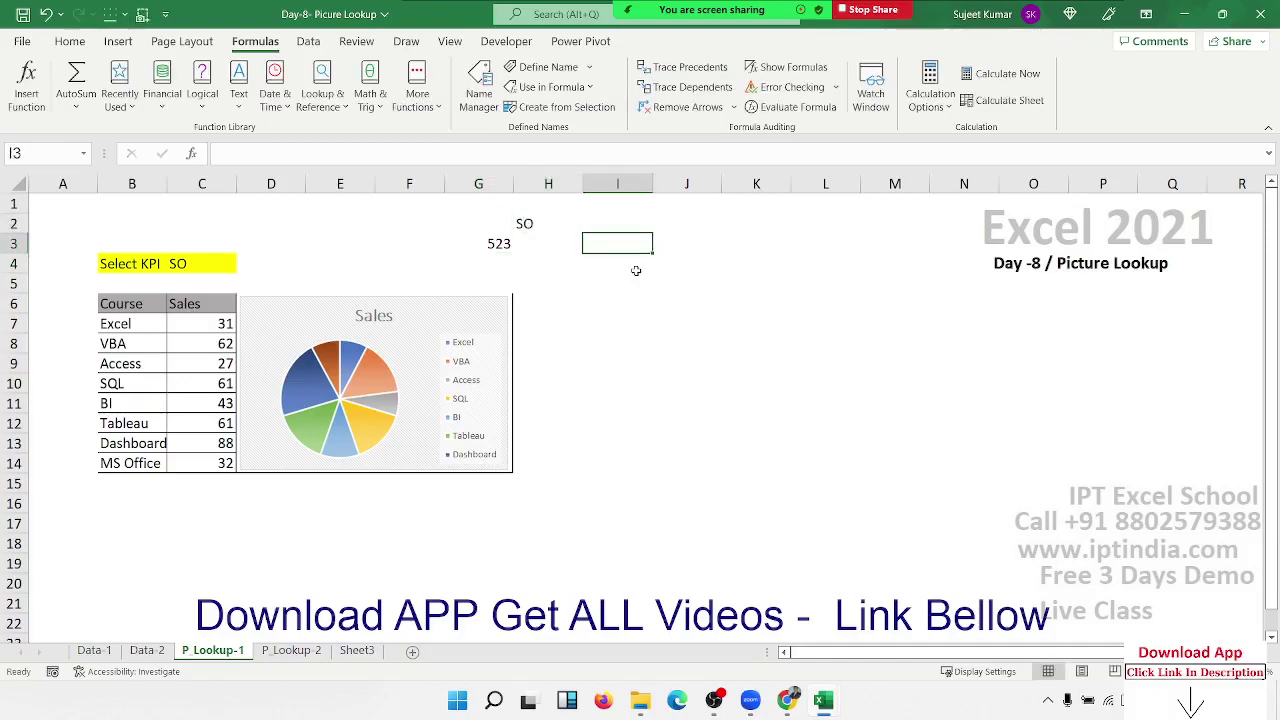
{"action": "type", "text": "=sum"}
{"action": "key", "text": "Tab"}
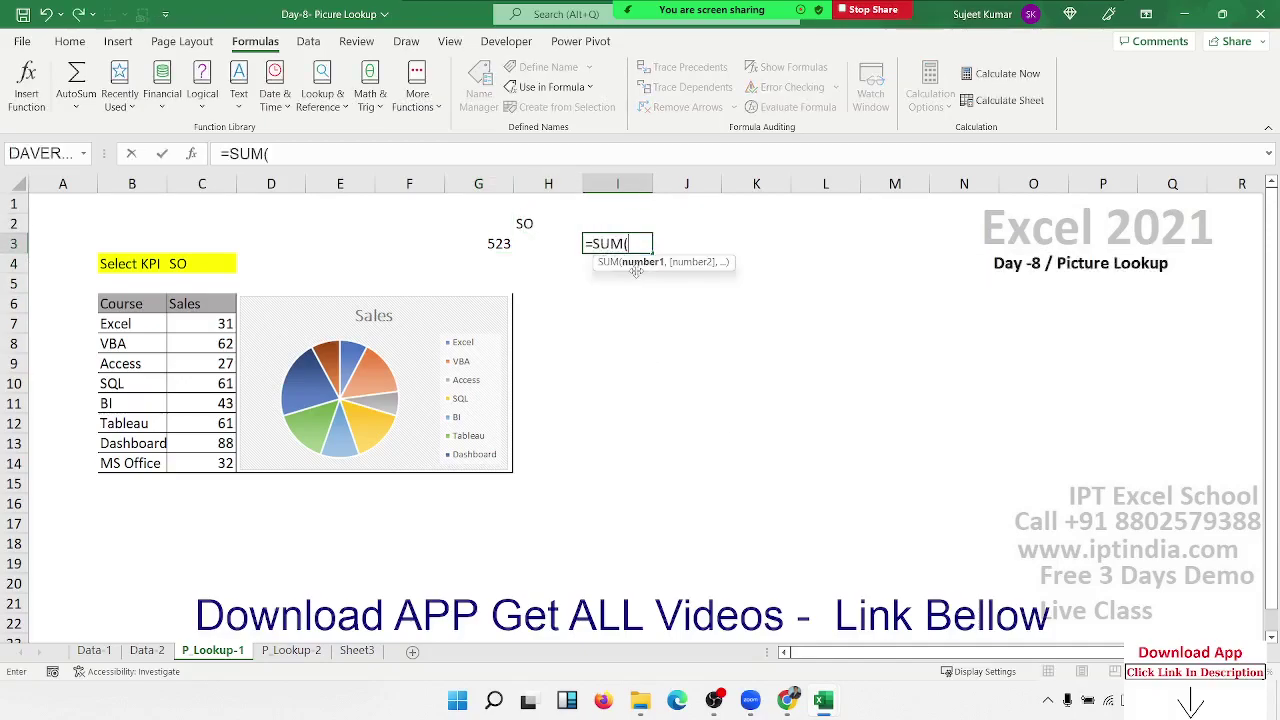
{"action": "left_click", "coordinate": [536, 221]}
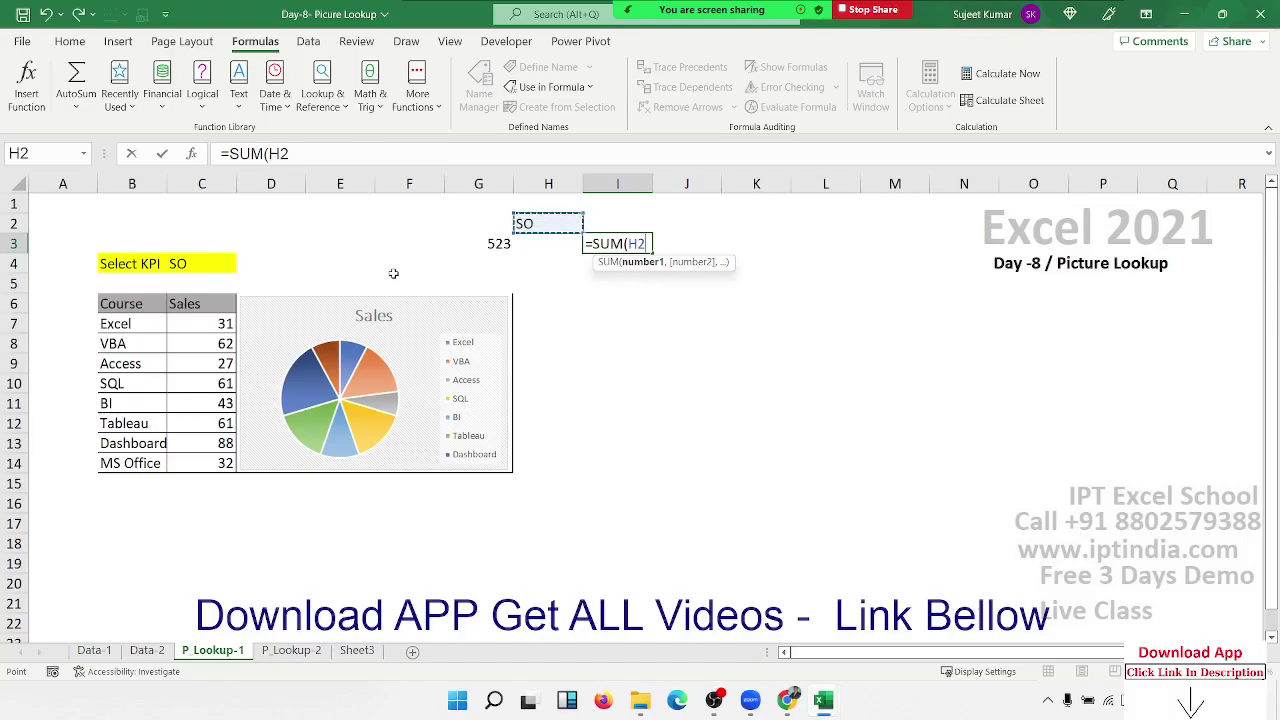
{"action": "key", "text": "Return"}
- Clear the trial =SUM(H2) formula in I3 and the SO text in H2
{"action": "key", "text": "Up"}
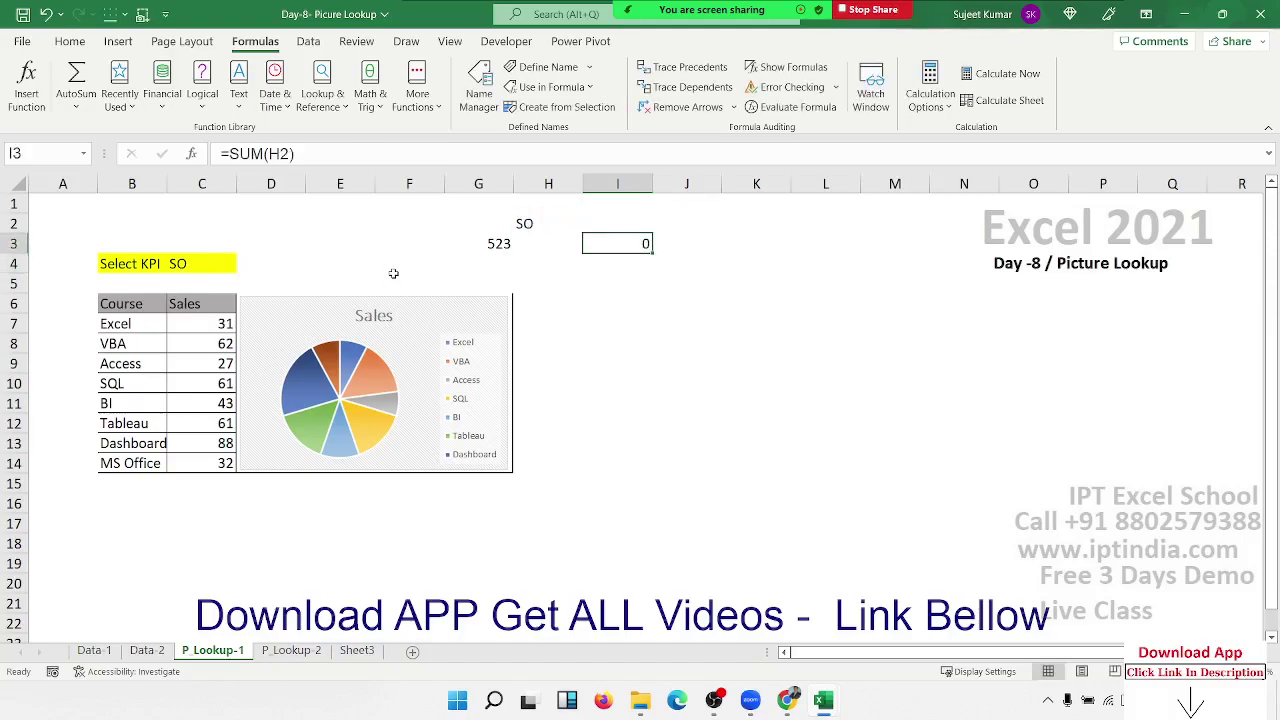
{"action": "key", "text": "Delete"}
{"action": "key", "text": "Left"}
{"action": "key", "text": "Up"}
{"action": "key", "text": "Delete"}
{"action": "key", "text": "Right"}
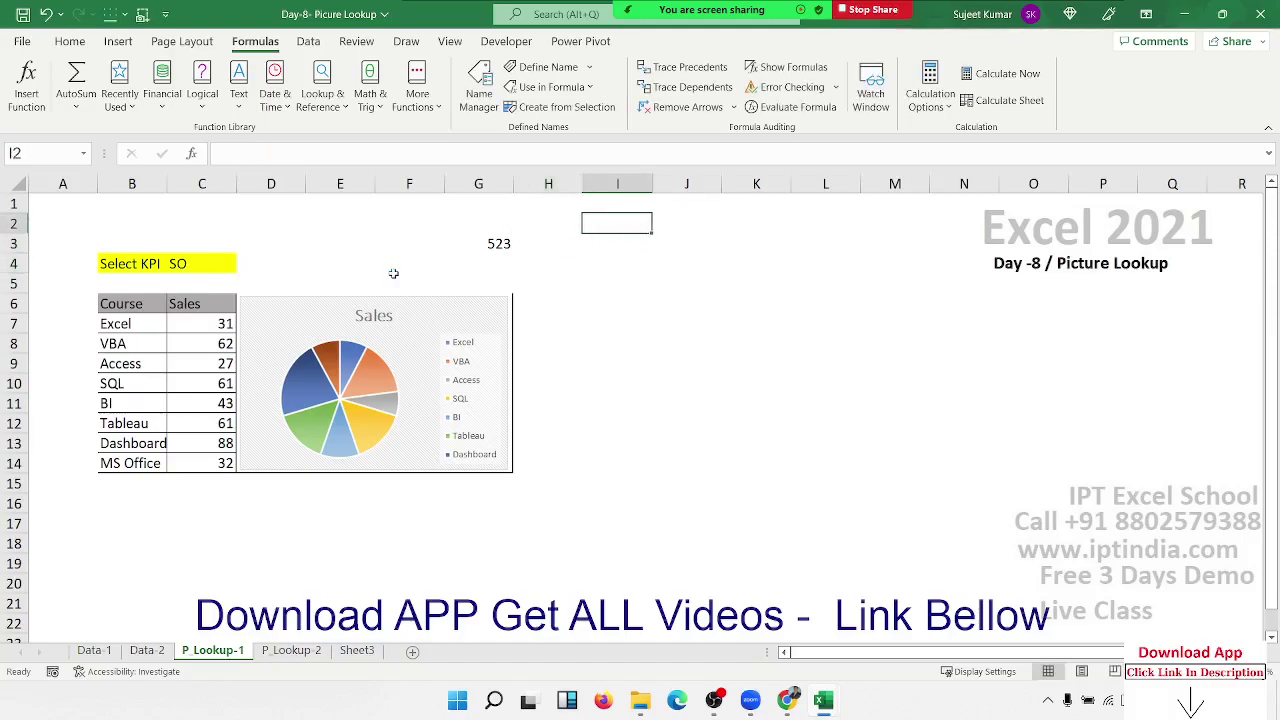
{"action": "key", "text": "Right"}
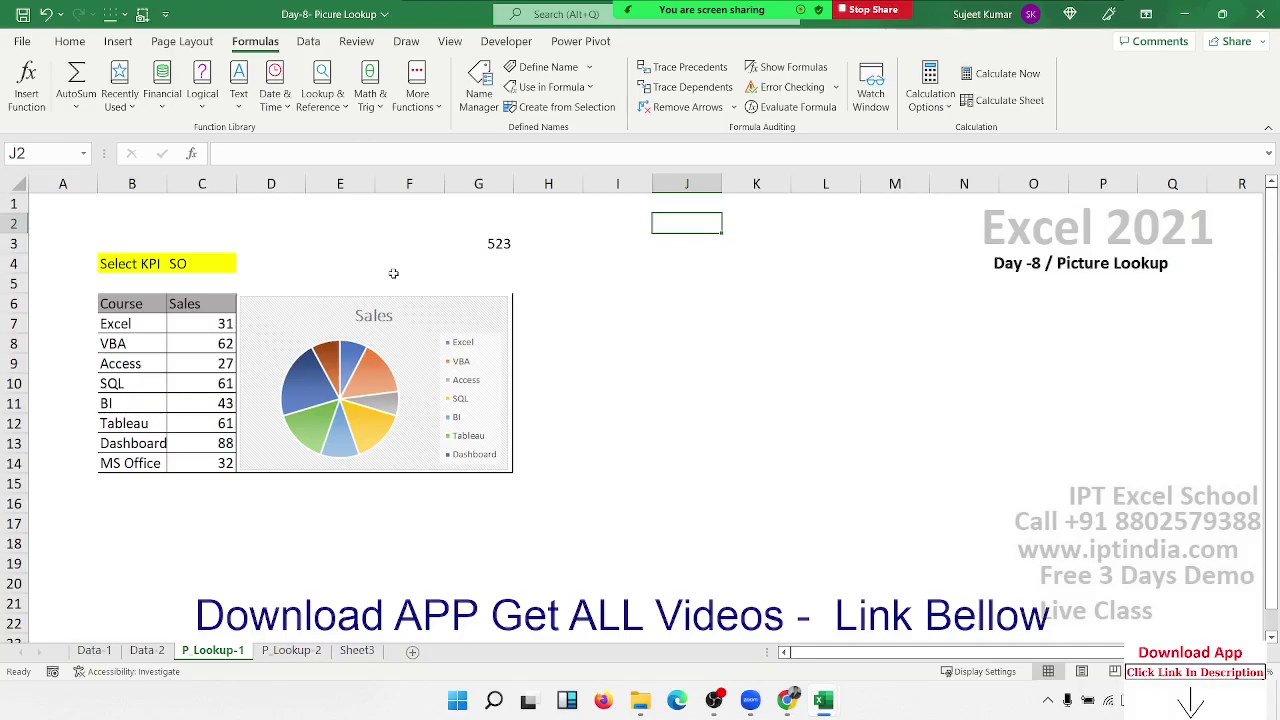
- Enter 50 in A1 and the formula =A1+10 in J3
{"action": "left_click", "coordinate": [63, 206]}
{"action": "type", "text": "50"}
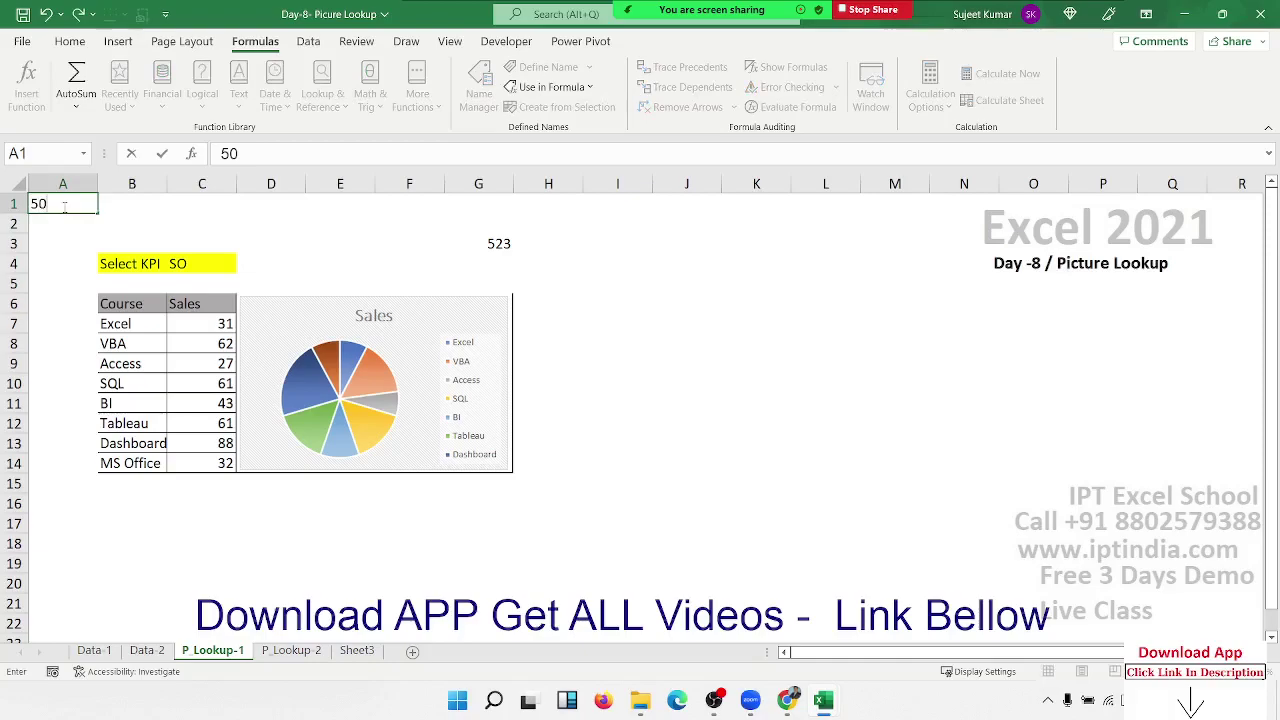
{"action": "left_click", "coordinate": [704, 254]}
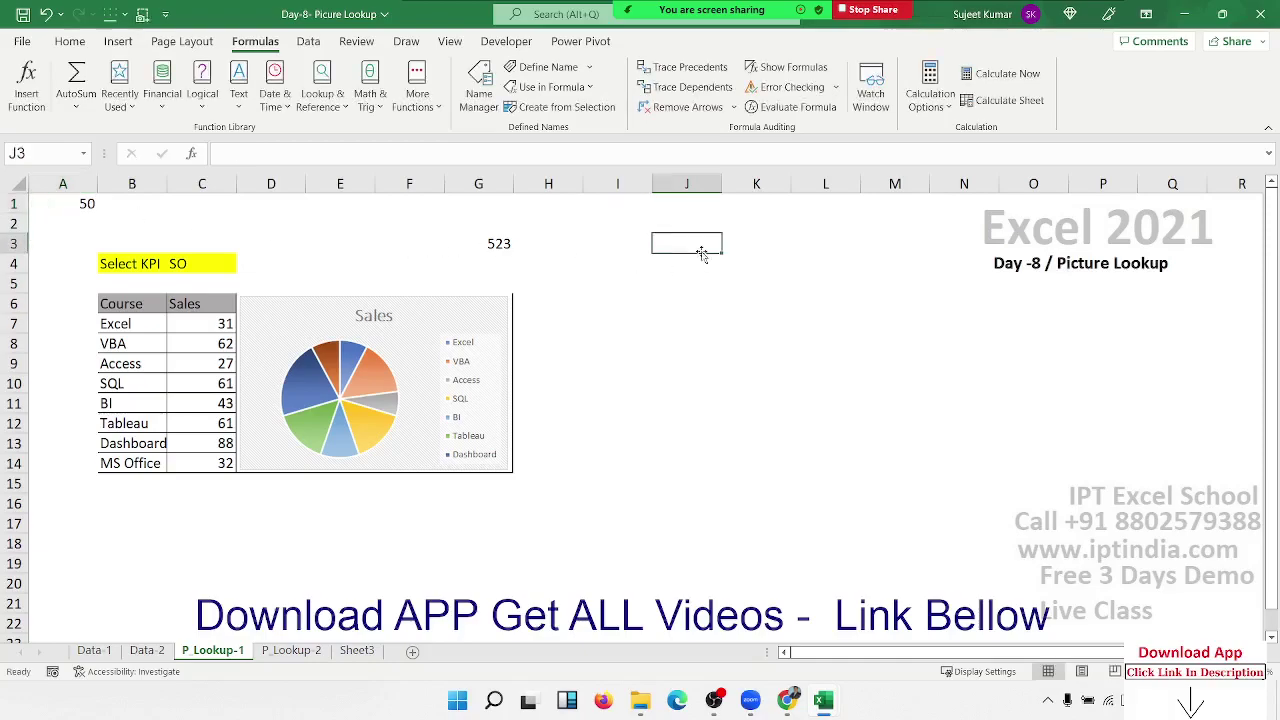
{"action": "type", "text": "="}
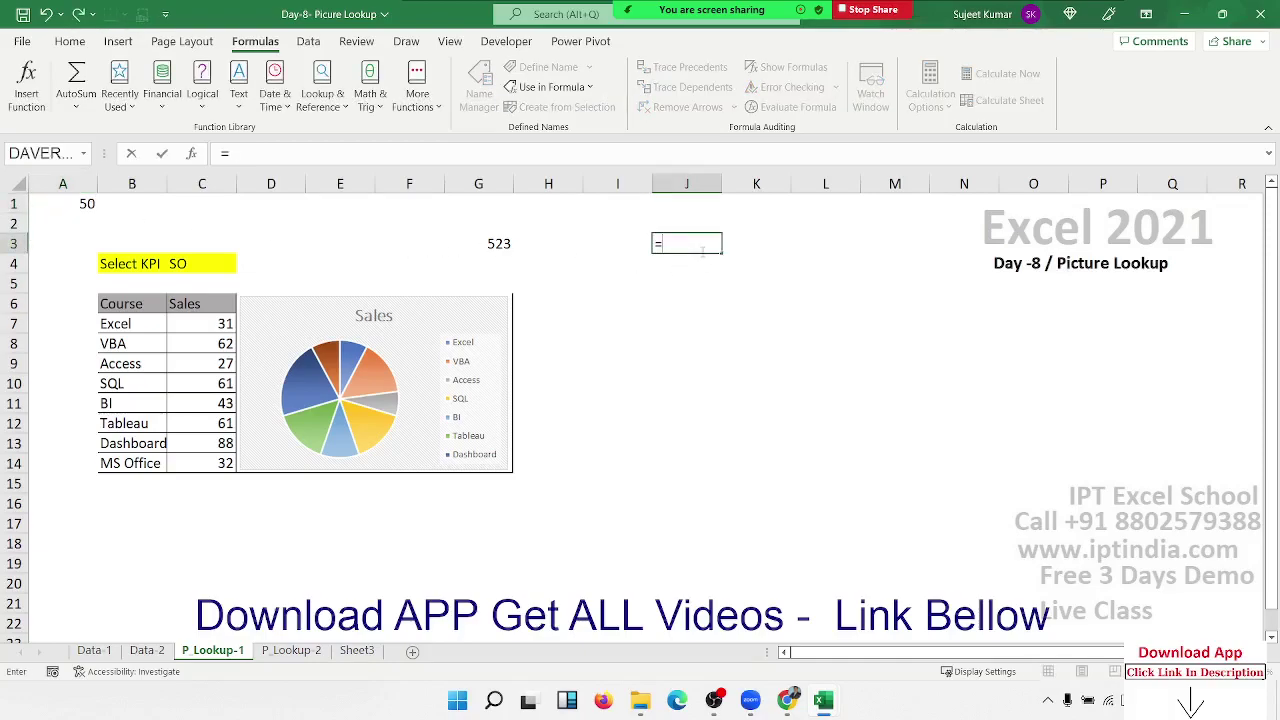
{"action": "type", "text": "a1+2"}
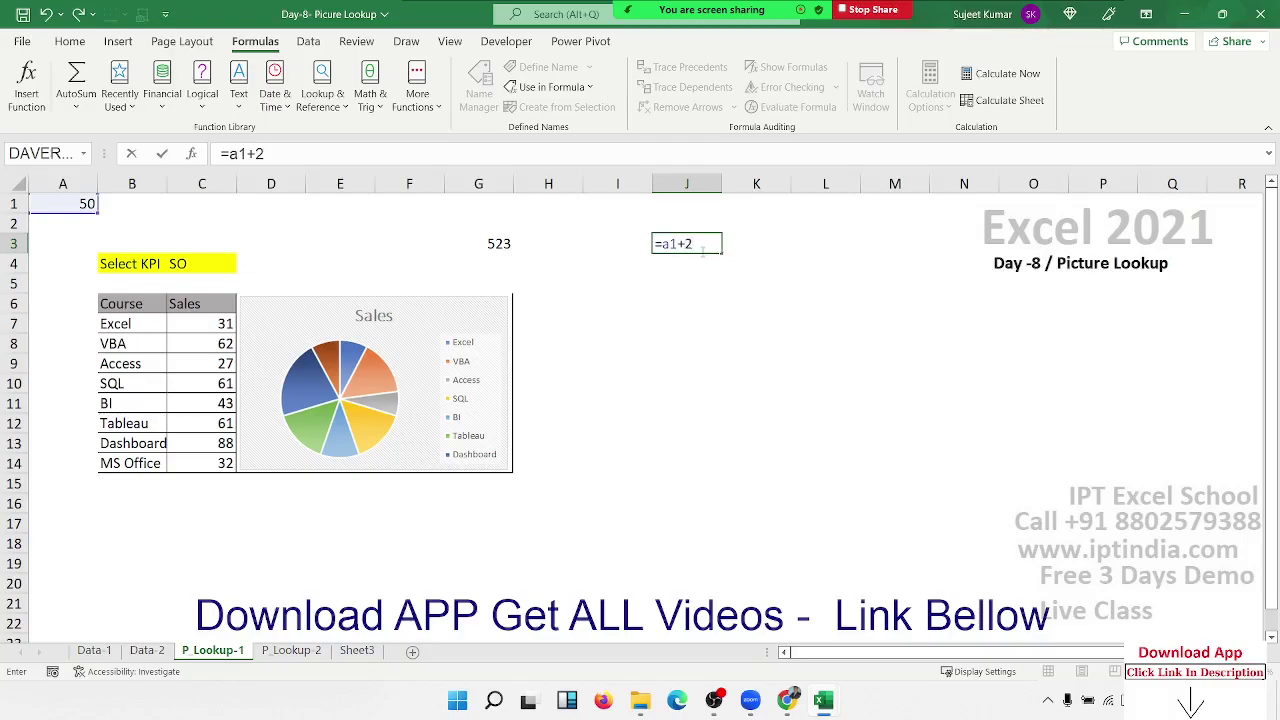
{"action": "key", "text": "BackSpace"}
{"action": "type", "text": "10"}
{"action": "key", "text": "Return"}
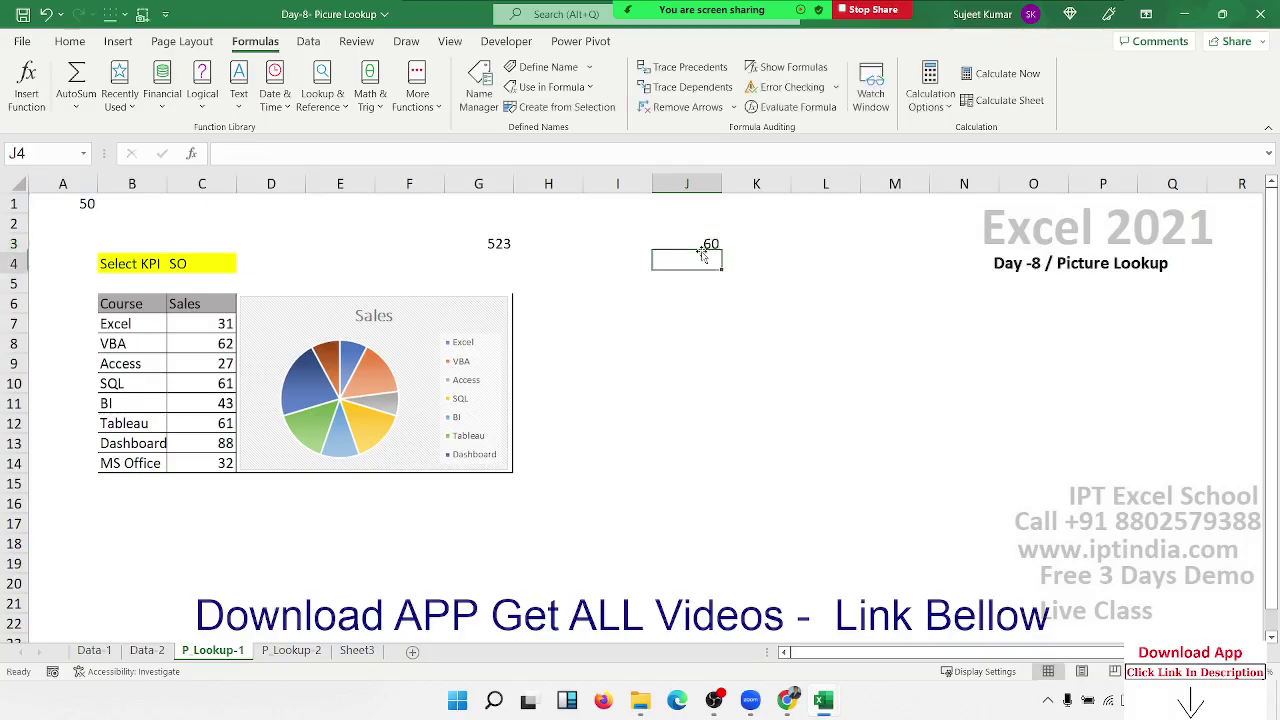
- Type the text A1 into cell J1
{"action": "left_click", "coordinate": [703, 252]}
{"action": "key", "text": "Up"}
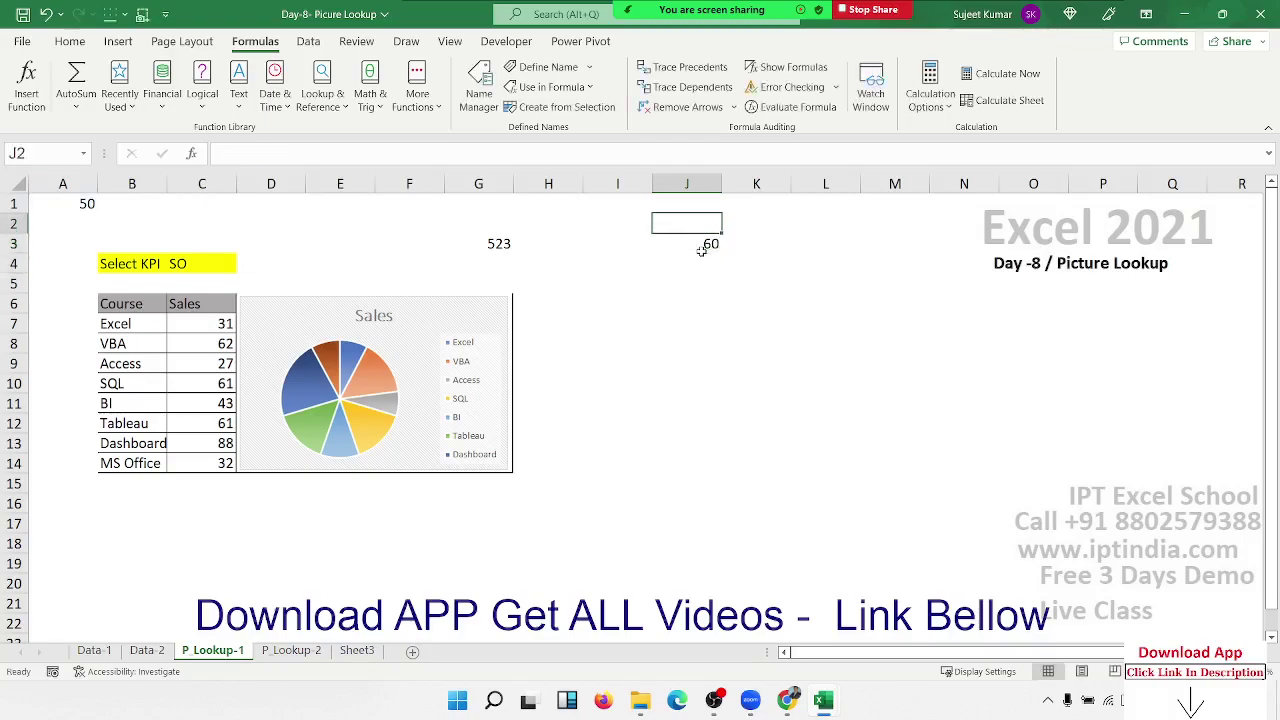
{"action": "key", "text": "Up"}
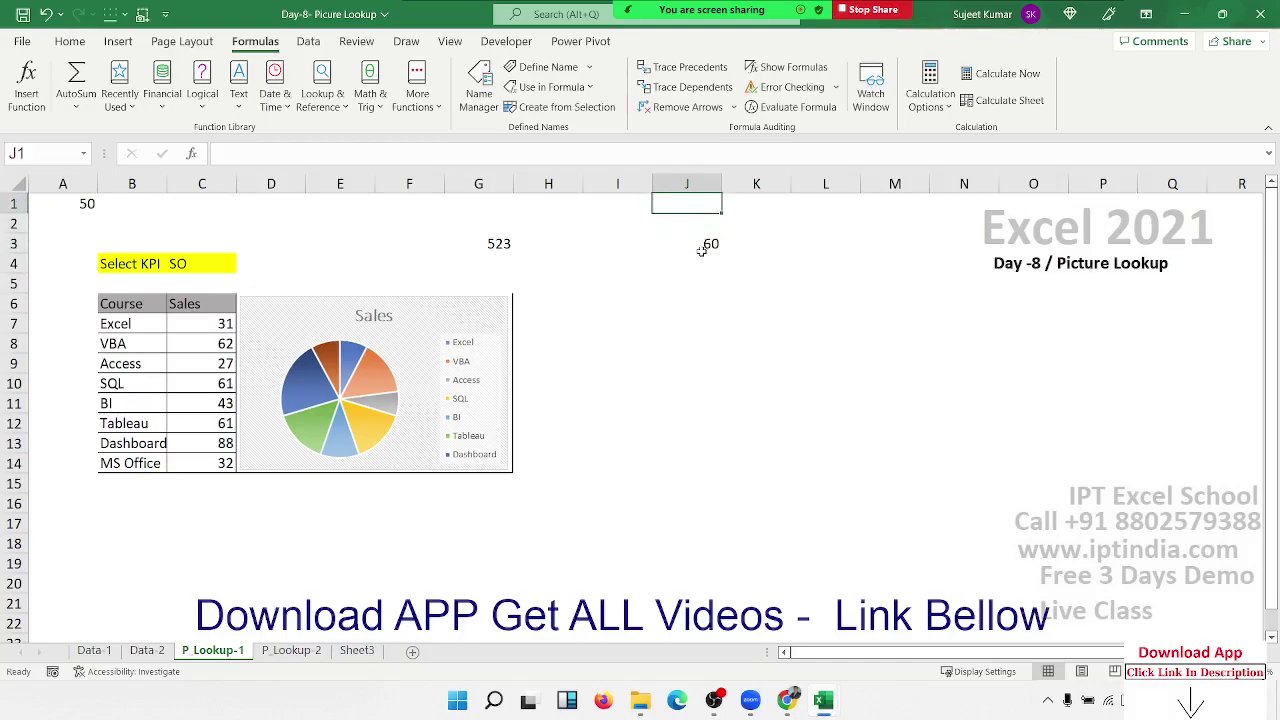
{"action": "type", "text": "A1"}
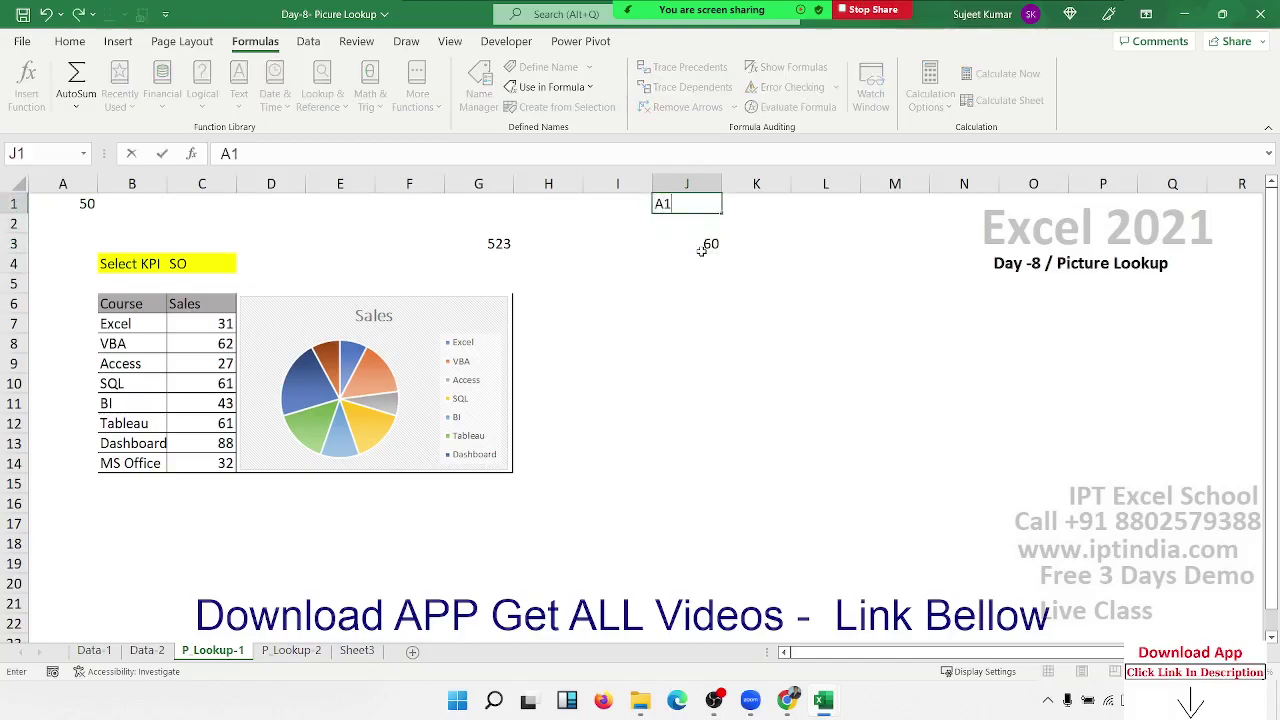
{"action": "key", "text": "Right"}
{"action": "key", "text": "Down"}
{"action": "key", "text": "Down"}
- Rewrite J3 as =INDIRECT(J1)+10 so it returns 60
{"action": "left_click", "coordinate": [703, 253]}
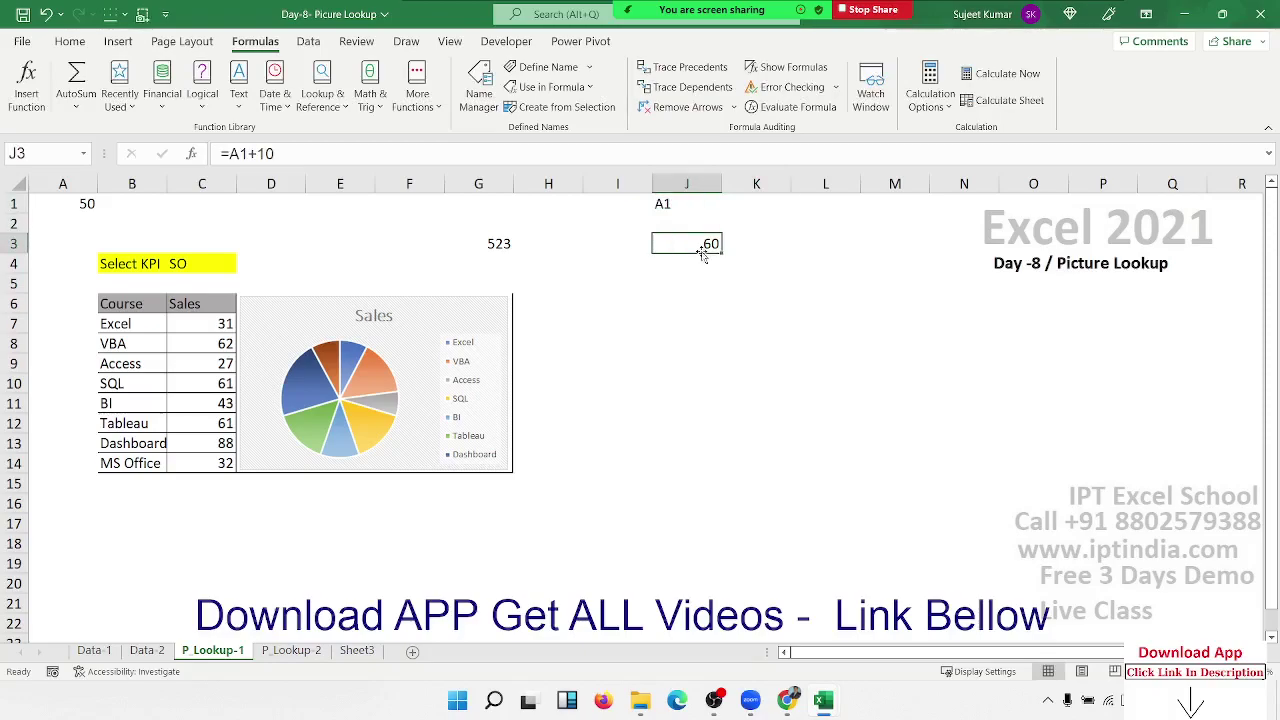
{"action": "type", "text": "="}
{"action": "left_click", "coordinate": [692, 200]}
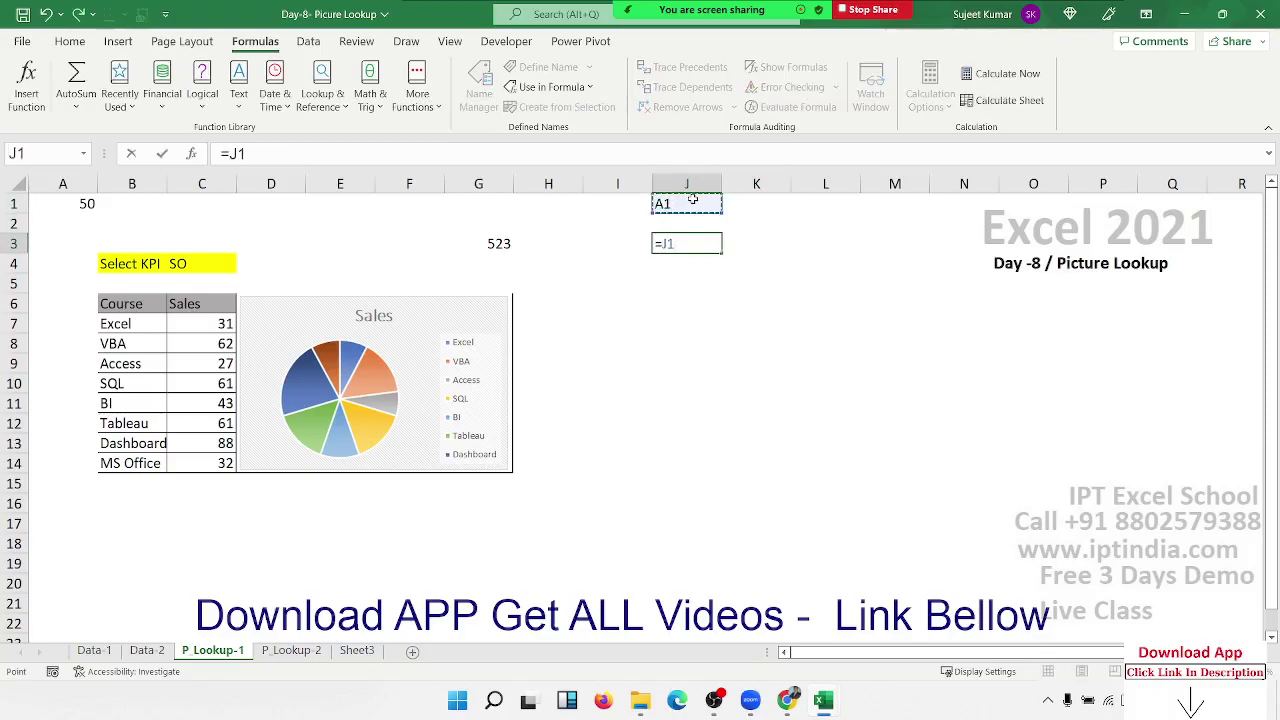
{"action": "type", "text": "+10"}
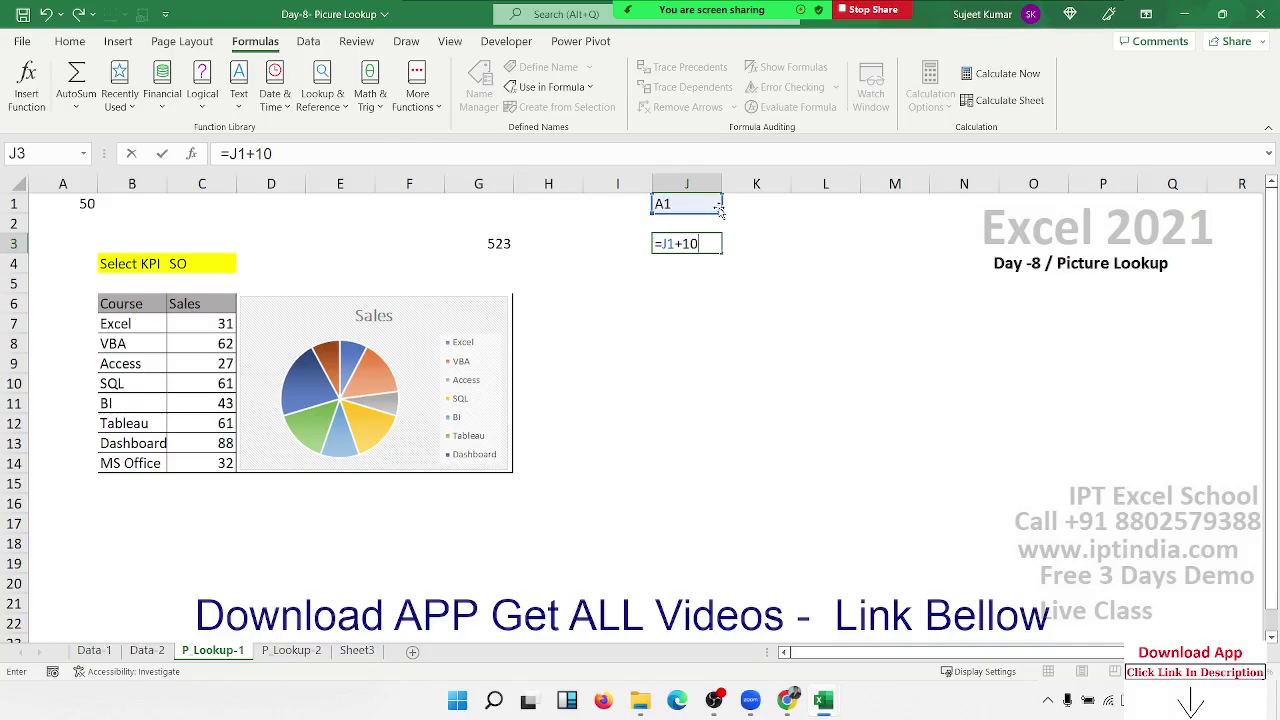
{"action": "key", "text": "BackSpace"}
{"action": "key", "text": "BackSpace"}
{"action": "key", "text": "BackSpace"}
{"action": "key", "text": "BackSpace"}
{"action": "key", "text": "BackSpace"}
{"action": "type", "text": "i"}
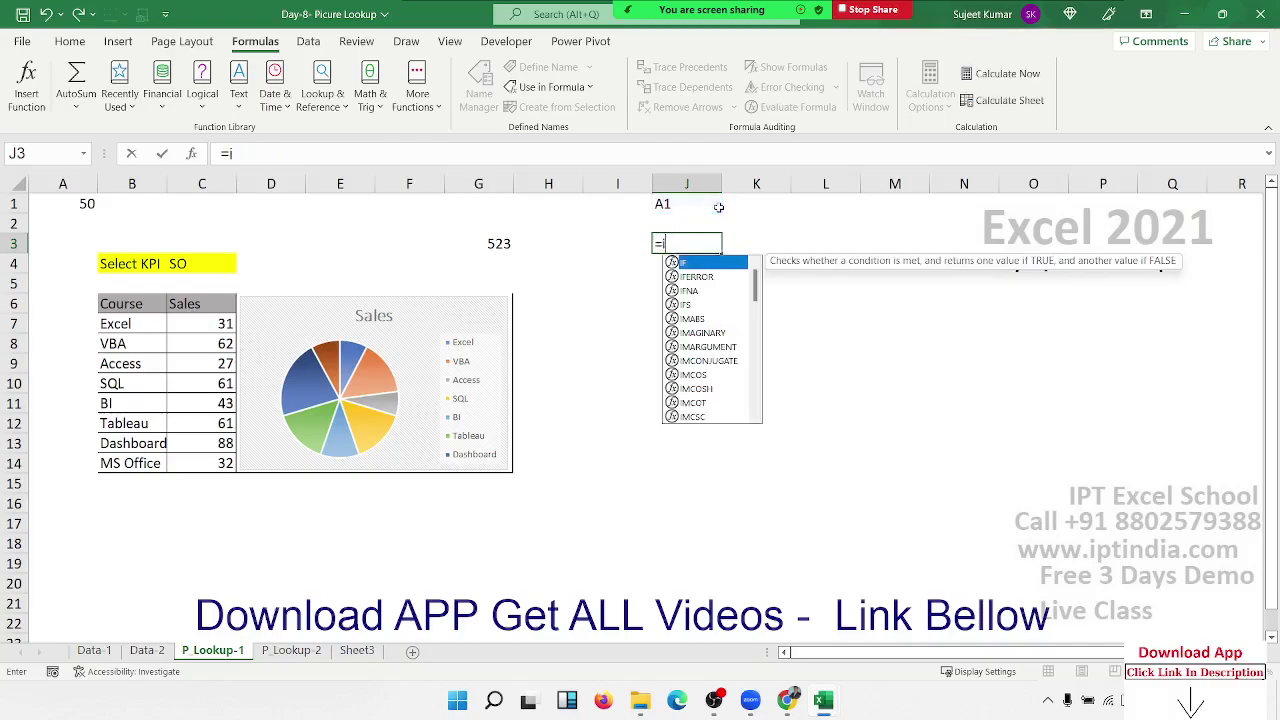
{"action": "type", "text": "nd"}
{"action": "key", "text": "Down"}
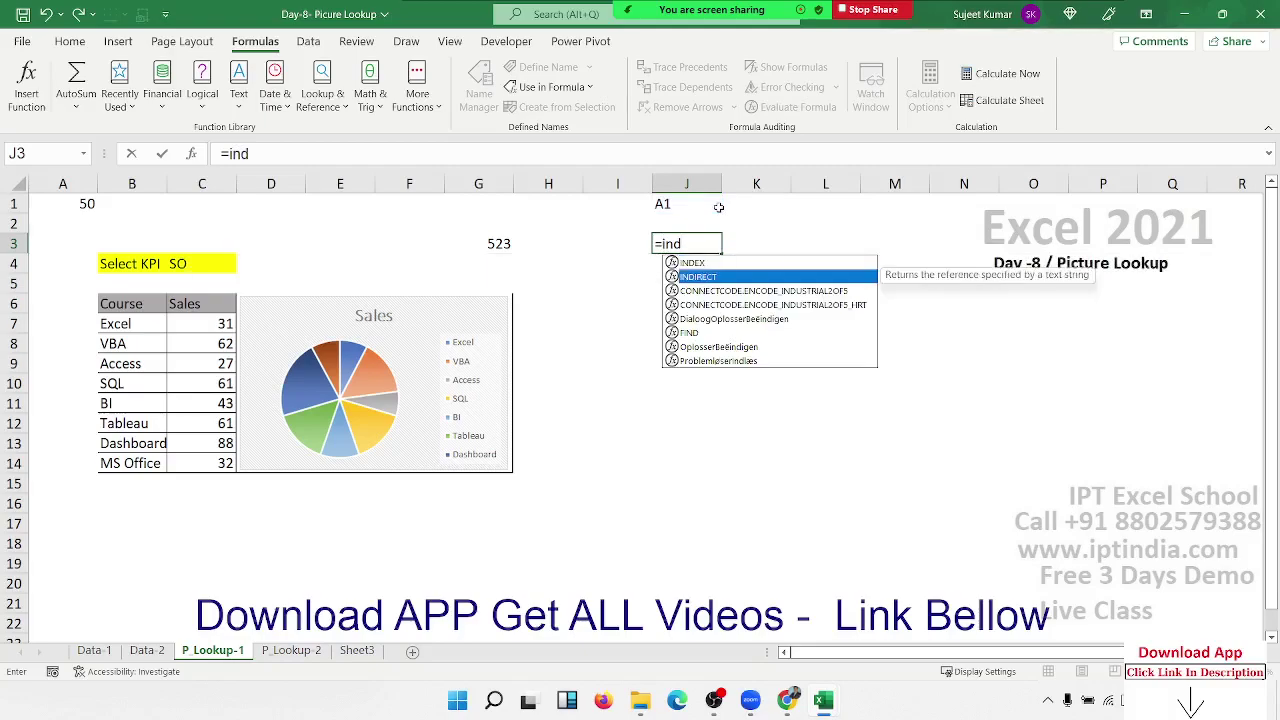
{"action": "key", "text": "Tab"}
{"action": "left_click", "coordinate": [668, 205]}
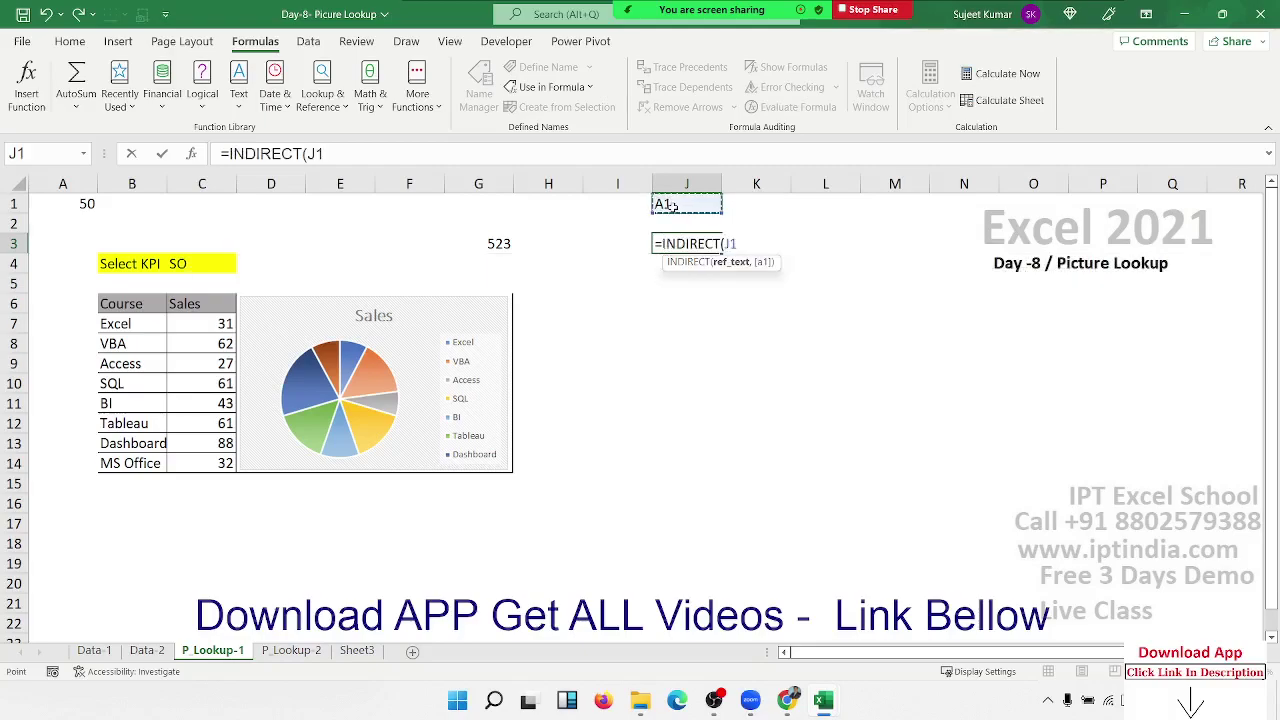
{"action": "type", "text": ")"}
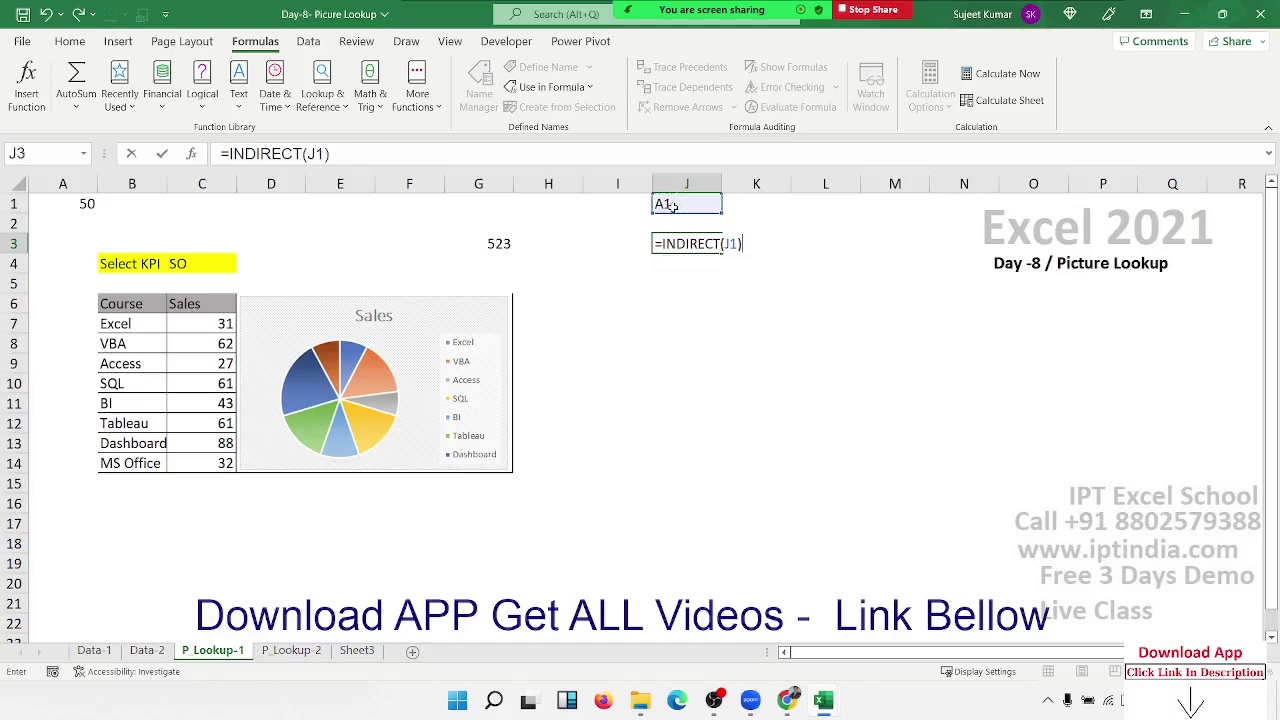
{"action": "type", "text": "+10"}
{"action": "key", "text": "Return"}
{"action": "key", "text": "Up"}
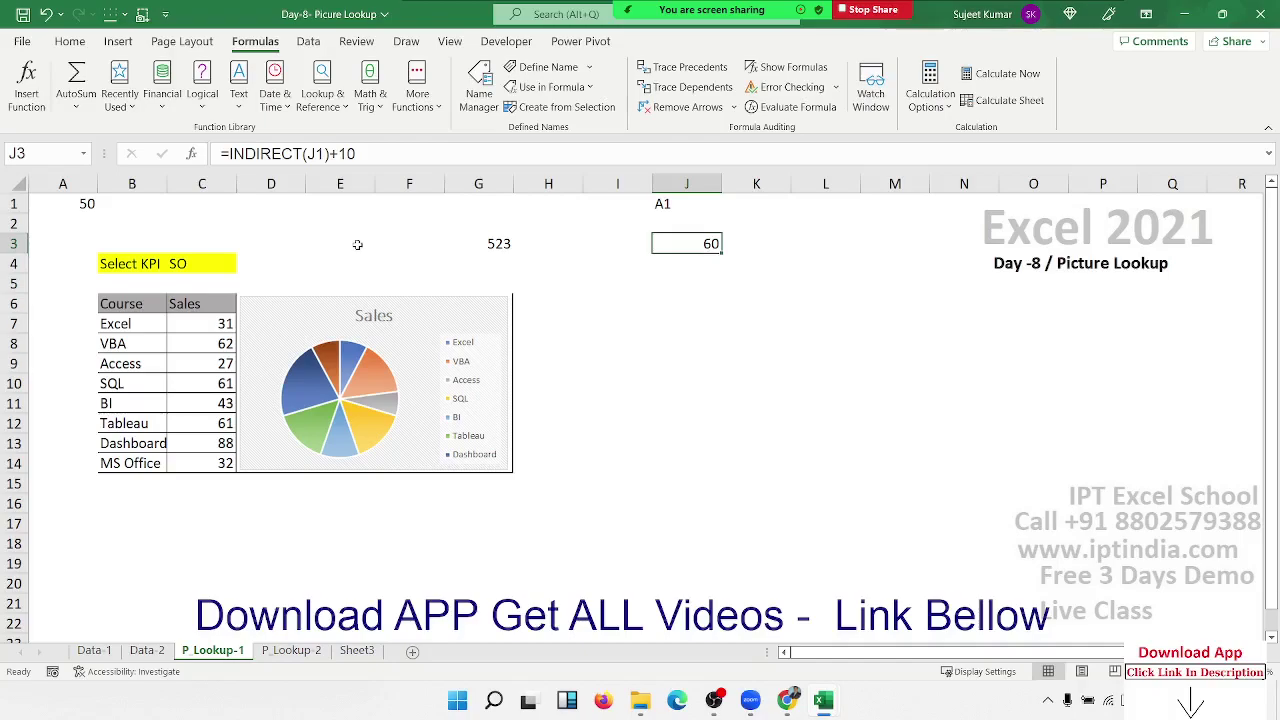
- Enter =SUM(INDIRECT(C4)) in G4 to total the range named by Select KPI, giving 523
{"action": "left_click", "coordinate": [414, 223]}
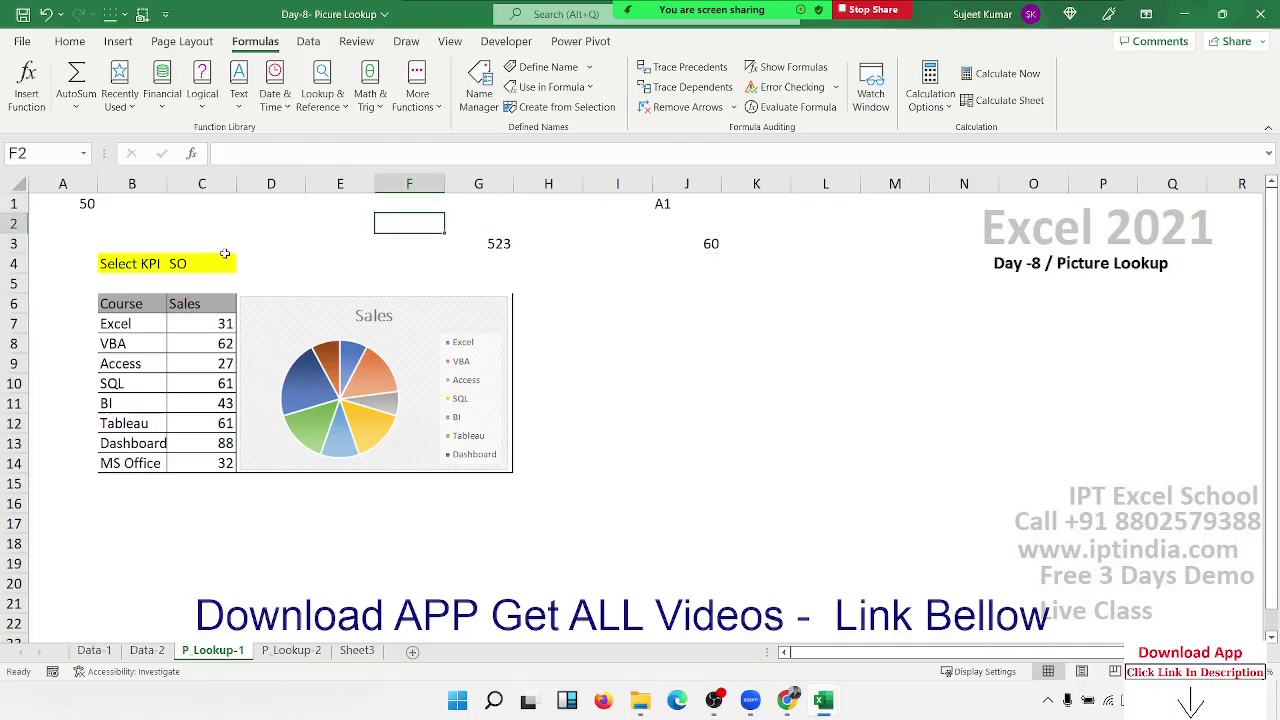
{"action": "left_click", "coordinate": [200, 265]}
{"action": "left_click", "coordinate": [376, 264]}
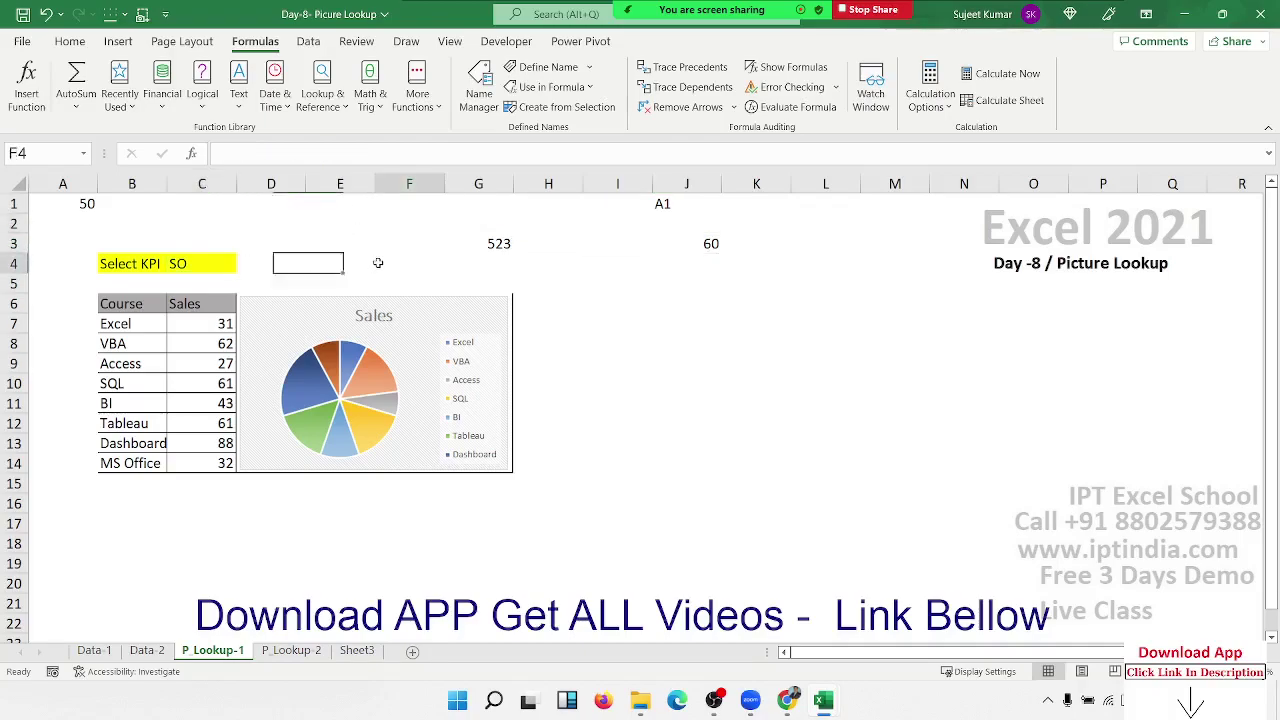
{"action": "left_click", "coordinate": [499, 261]}
{"action": "type", "text": "=su"}
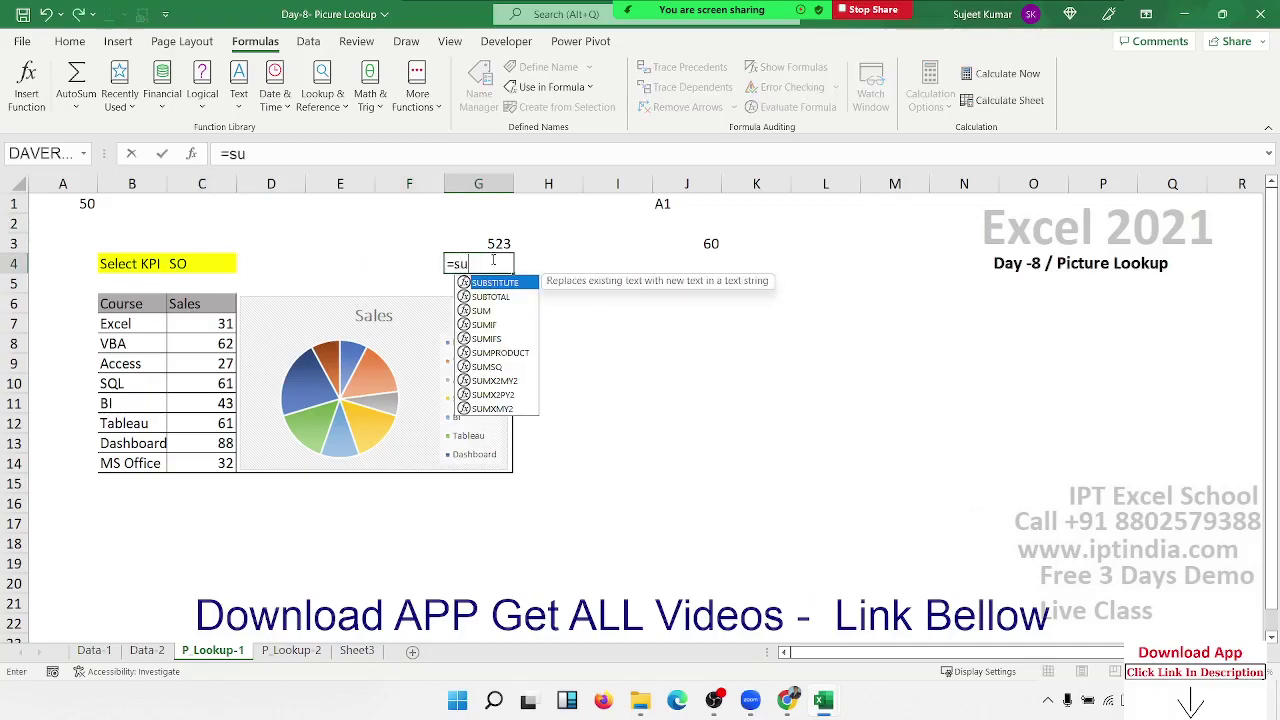
{"action": "type", "text": "m"}
{"action": "key", "text": "Tab"}
{"action": "type", "text": "ind"}
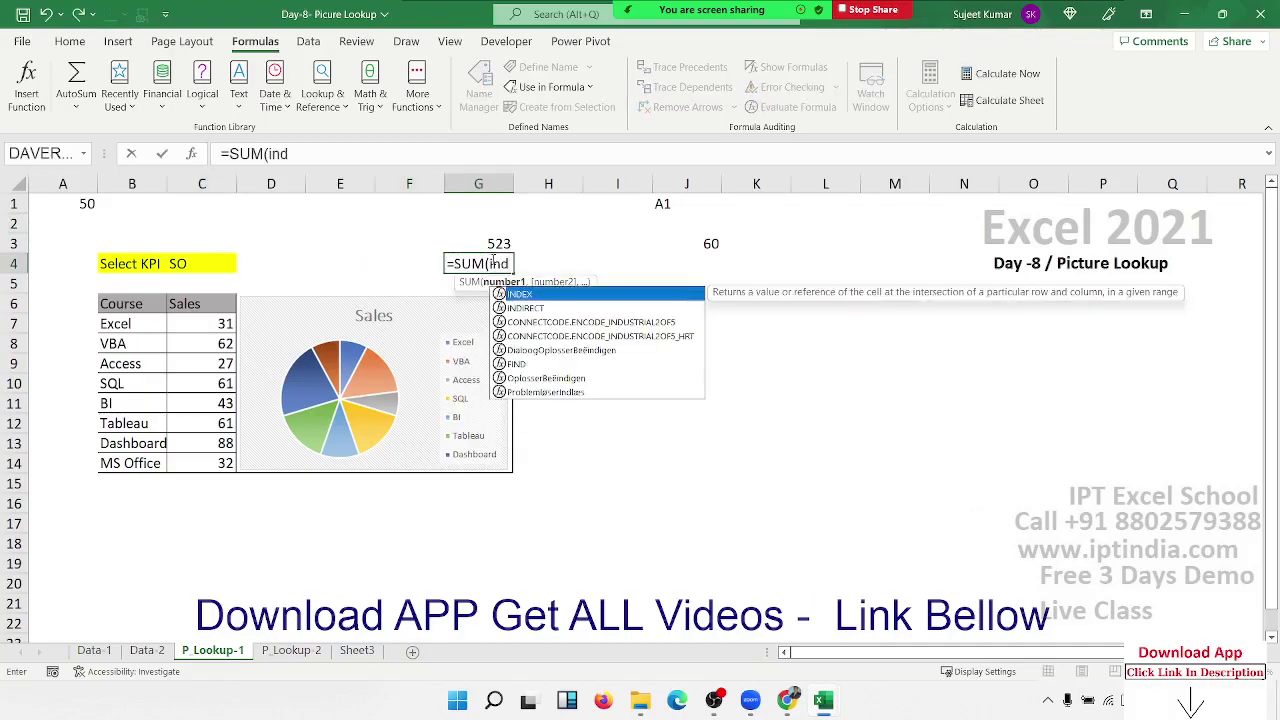
{"action": "key", "text": "Down"}
{"action": "key", "text": "Tab"}
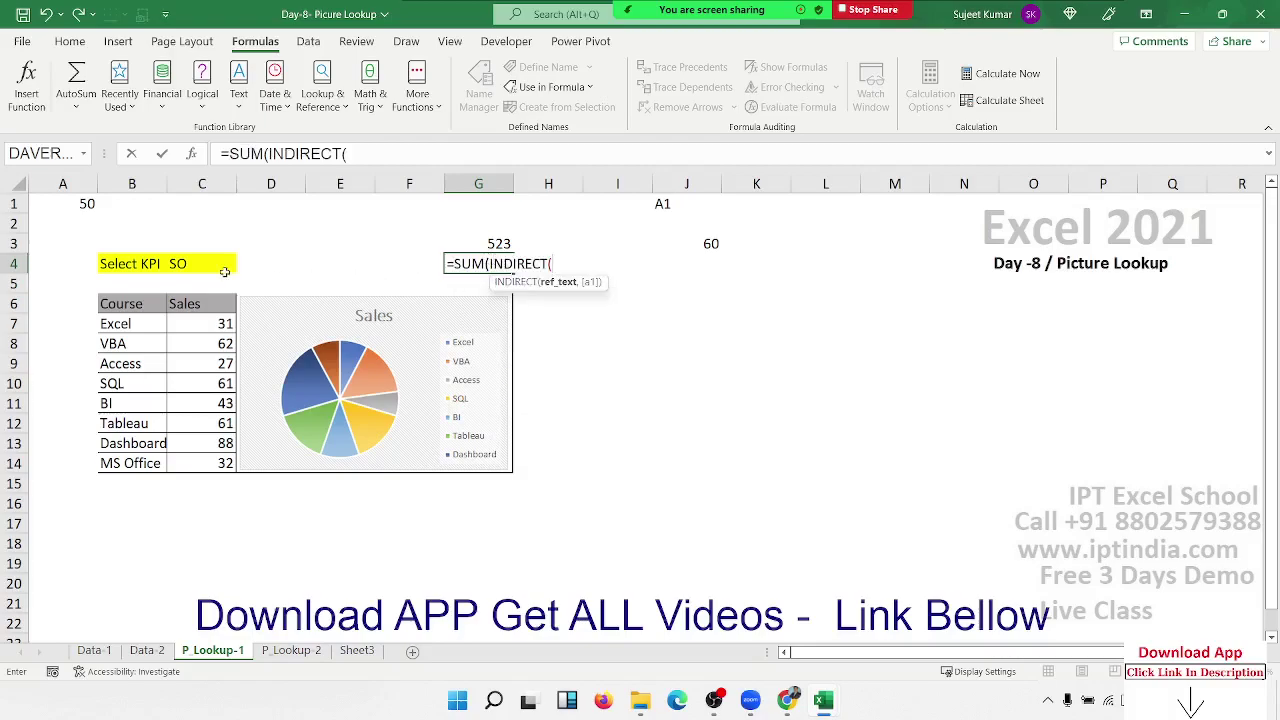
{"action": "left_click", "coordinate": [202, 260]}
{"action": "type", "text": ")"}
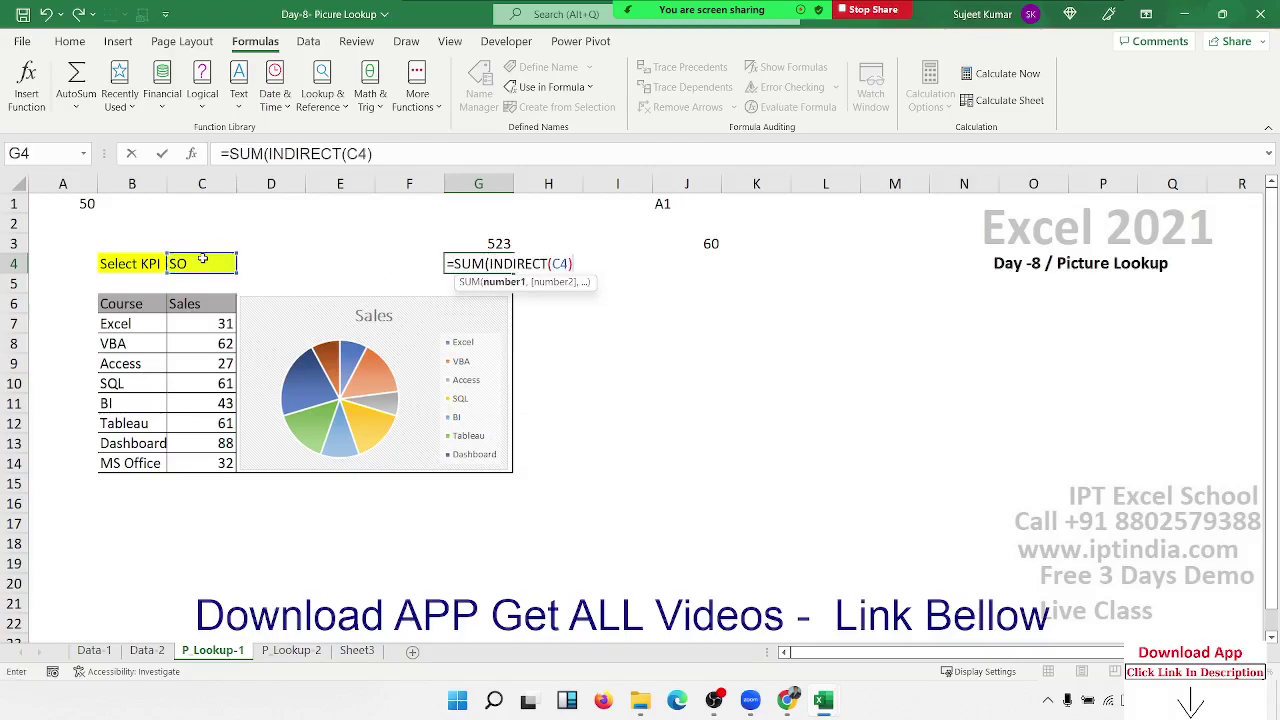
{"action": "key", "text": "Return"}
{"action": "key", "text": "Return"}
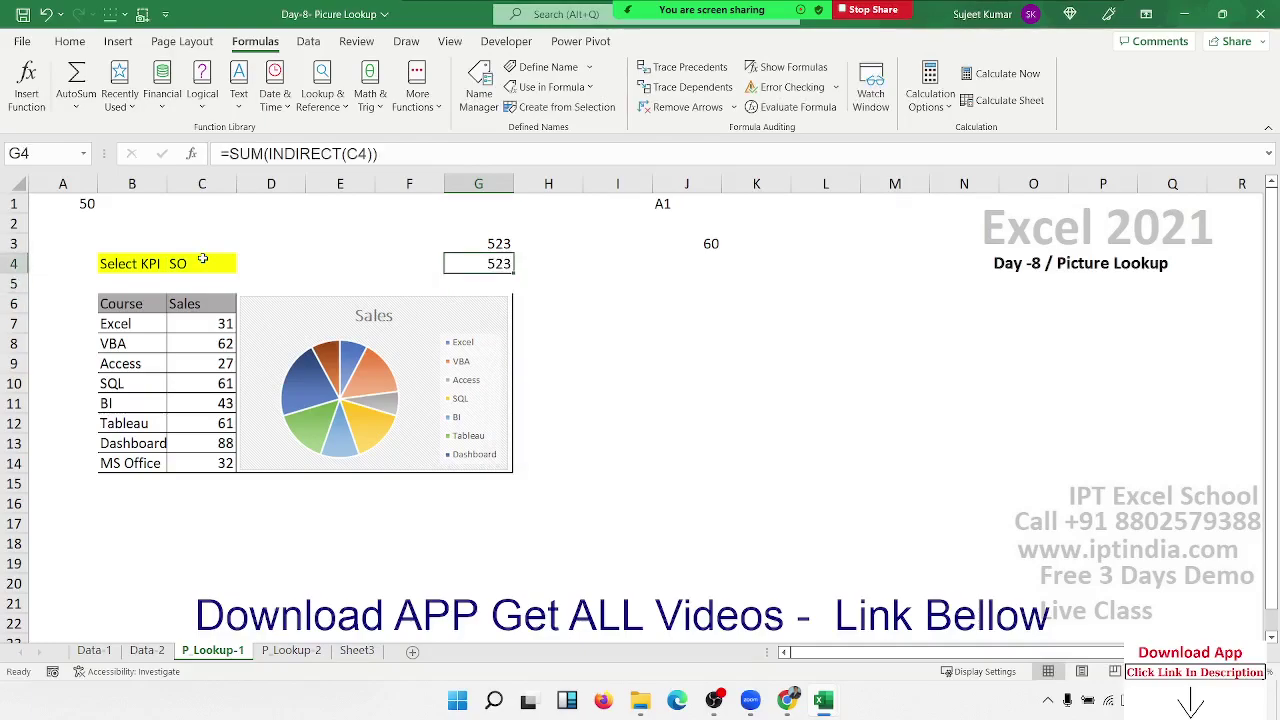
{"action": "left_click", "coordinate": [222, 310]}
{"action": "left_click", "coordinate": [229, 154]}
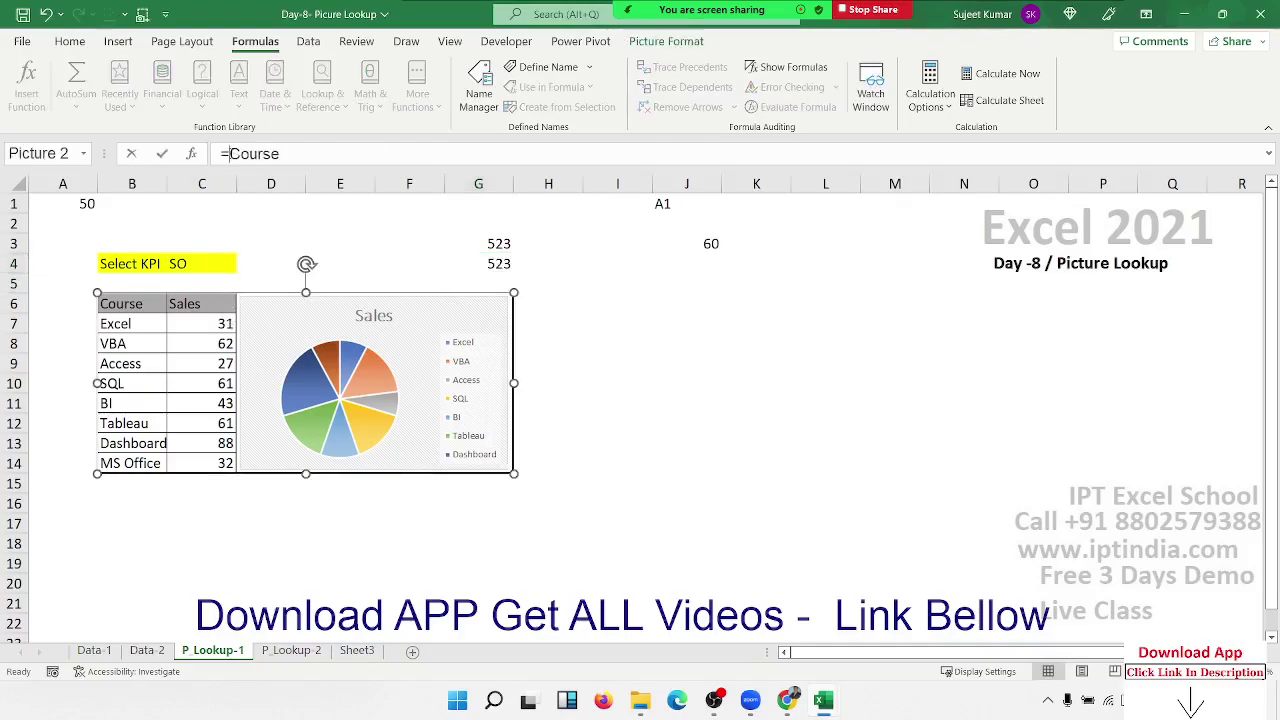
{"action": "left_click_drag", "start_coordinate": [229, 154], "coordinate": [280, 154]}
{"action": "type", "text": "ind"}
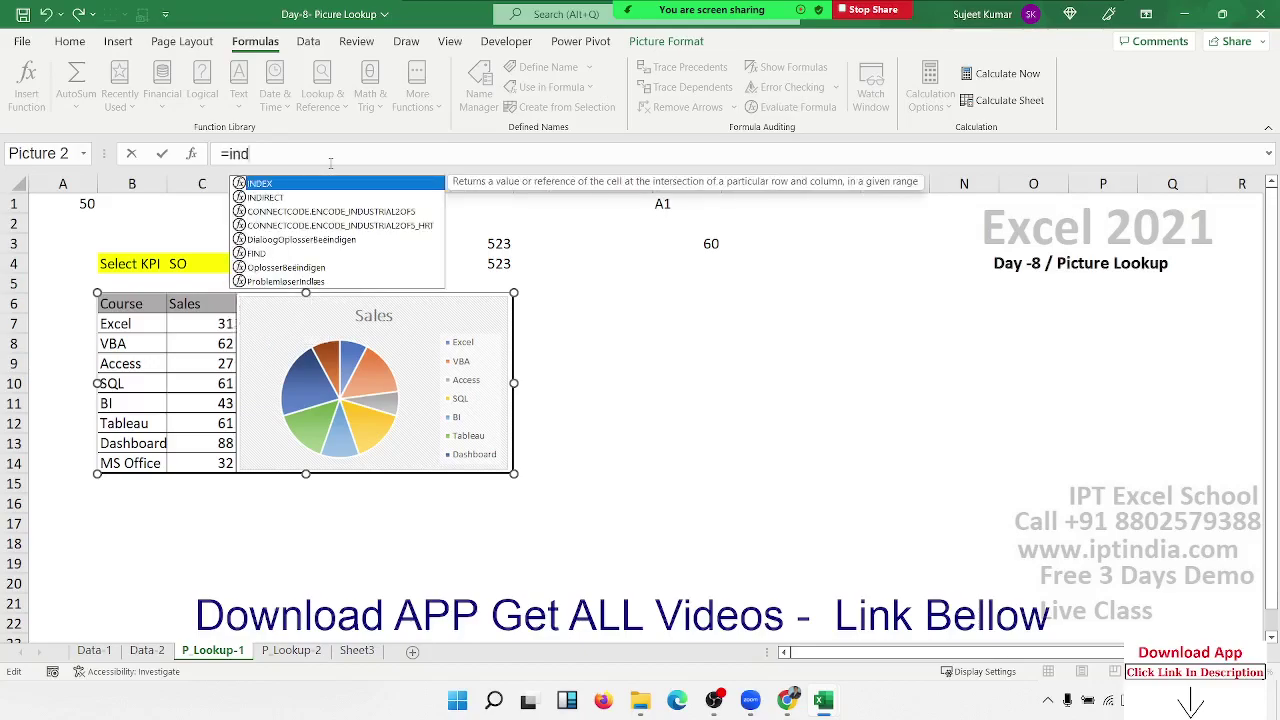
{"action": "key", "text": "Down"}
{"action": "key", "text": "Tab"}
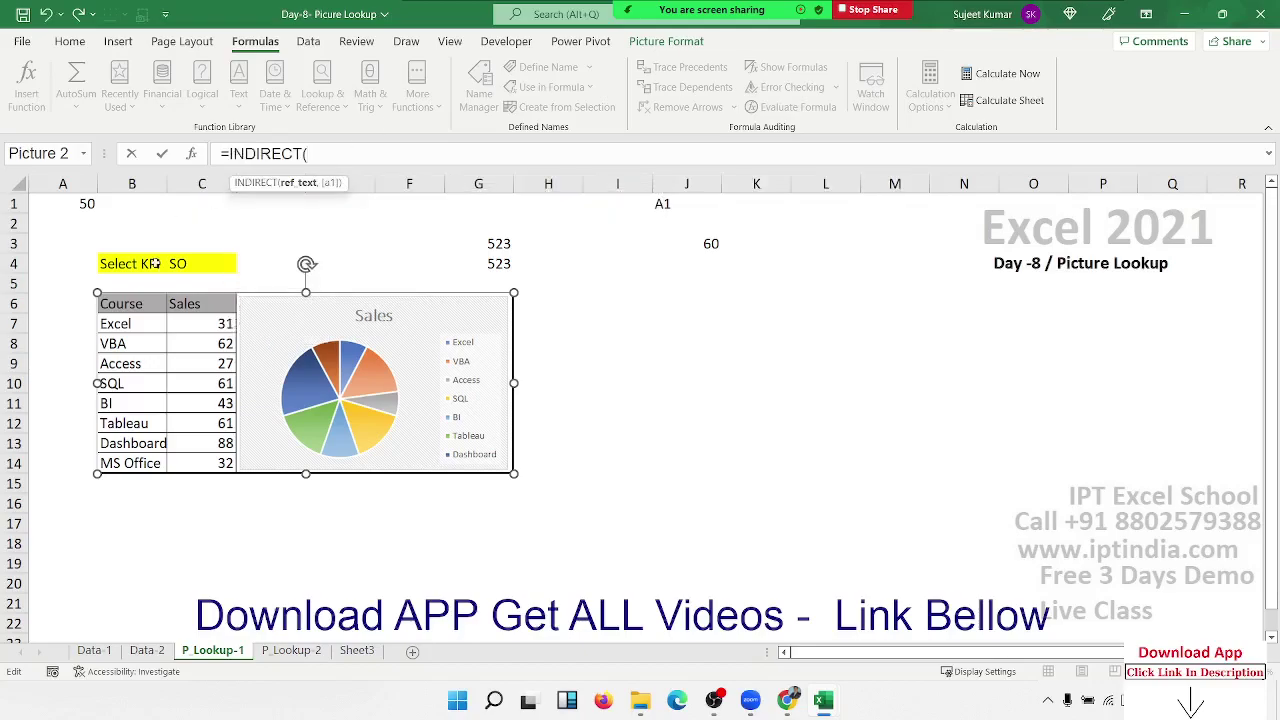
{"action": "left_click", "coordinate": [197, 262]}
{"action": "key", "text": "F4"}
{"action": "type", "text": ")"}
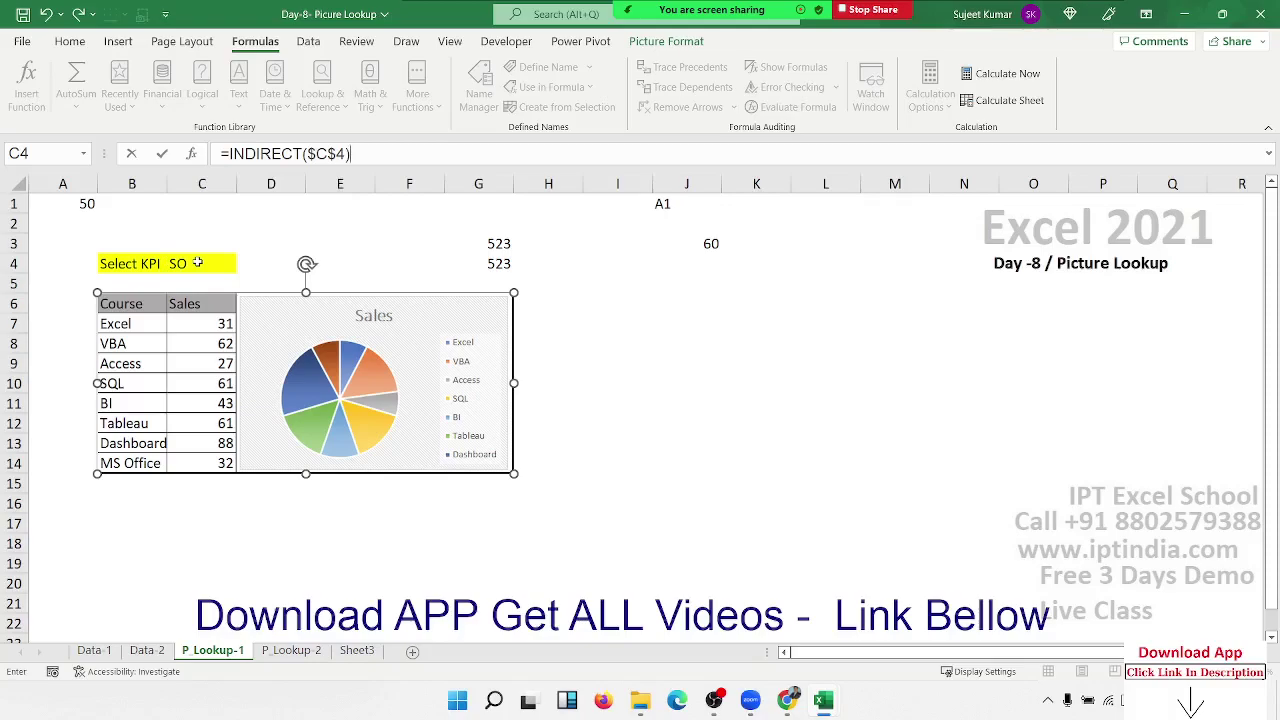
{"action": "key", "text": "Return"}
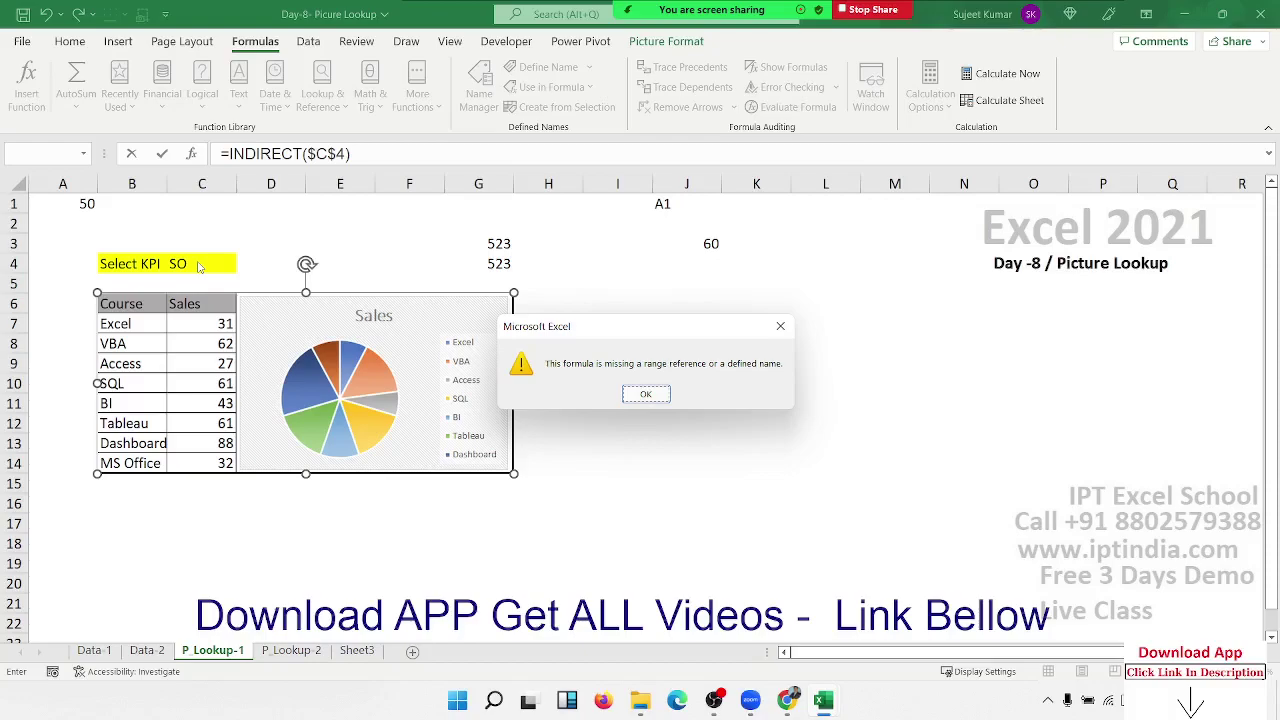
{"action": "key", "text": "Return"}
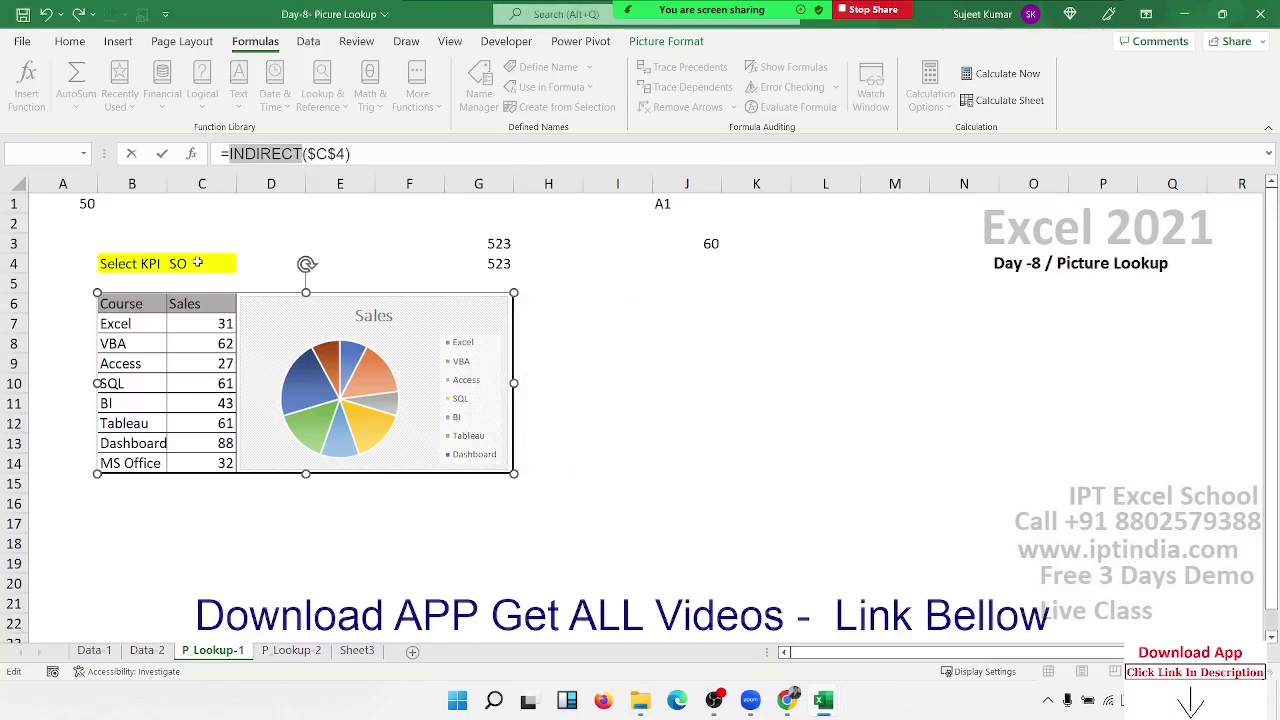
{"action": "key", "text": "Escape"}
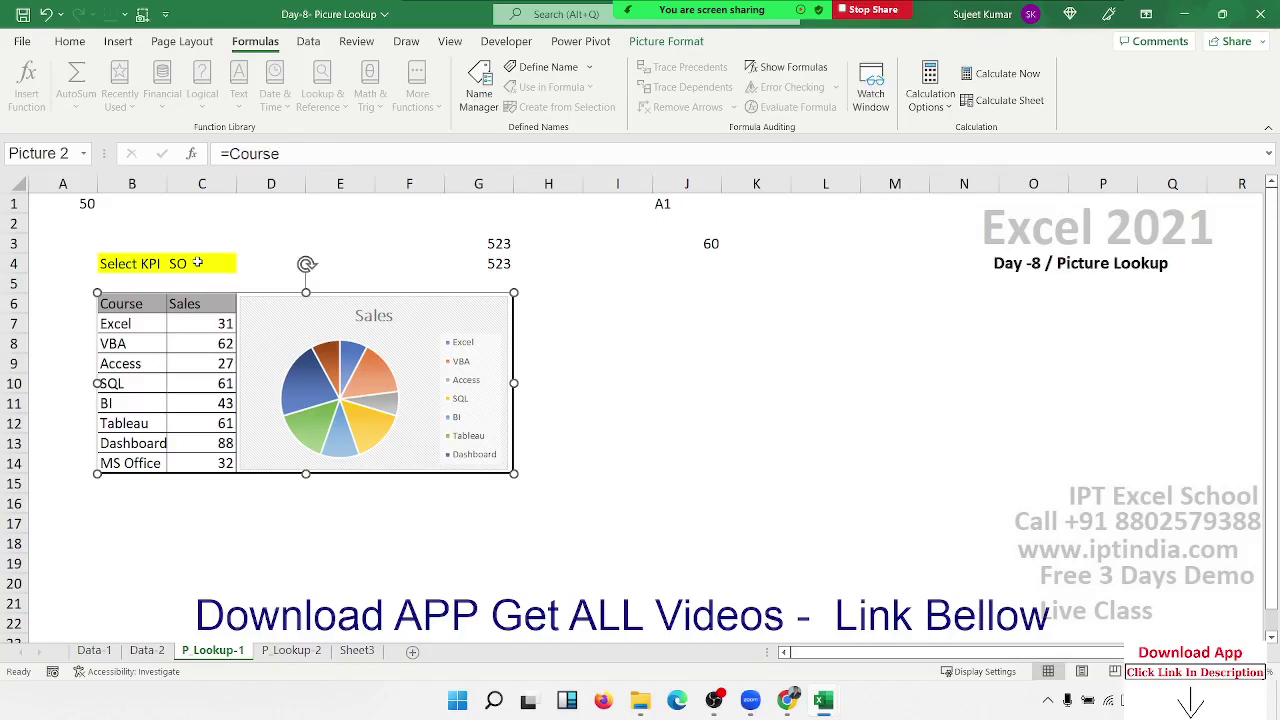
{"action": "left_click", "coordinate": [645, 264]}
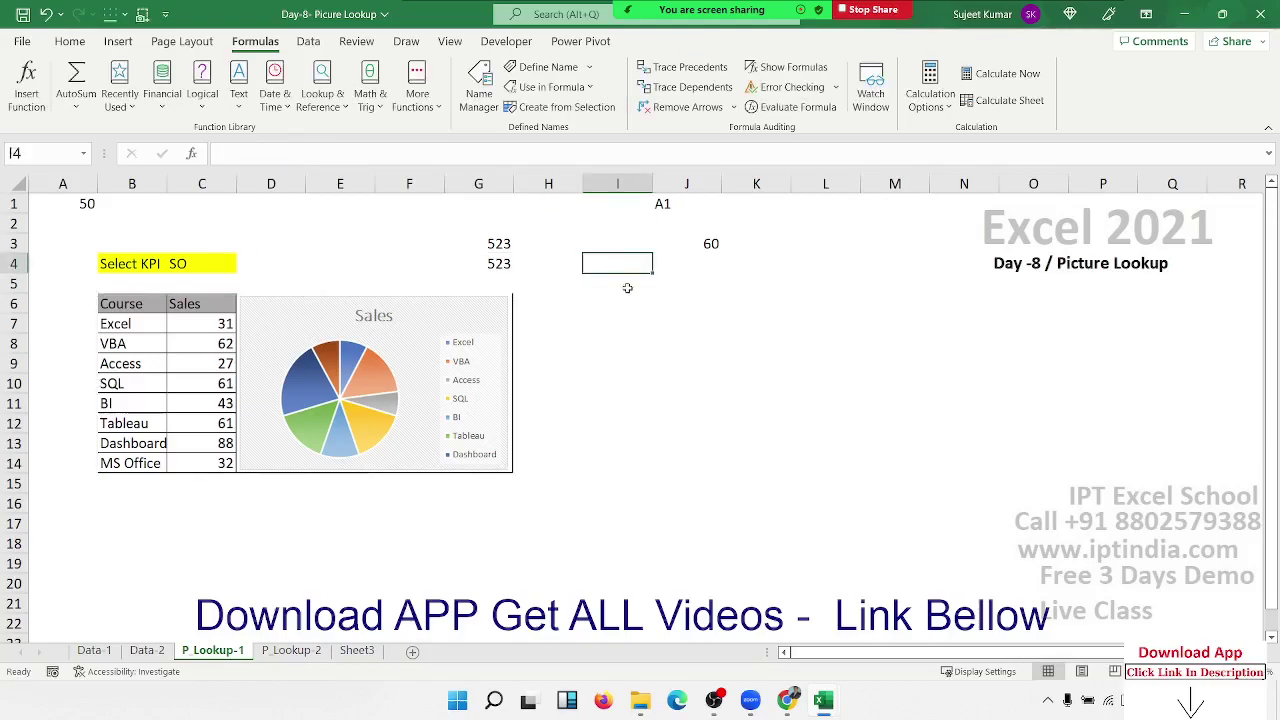
{"action": "left_click_drag", "start_coordinate": [724, 298], "coordinate": [925, 442]}
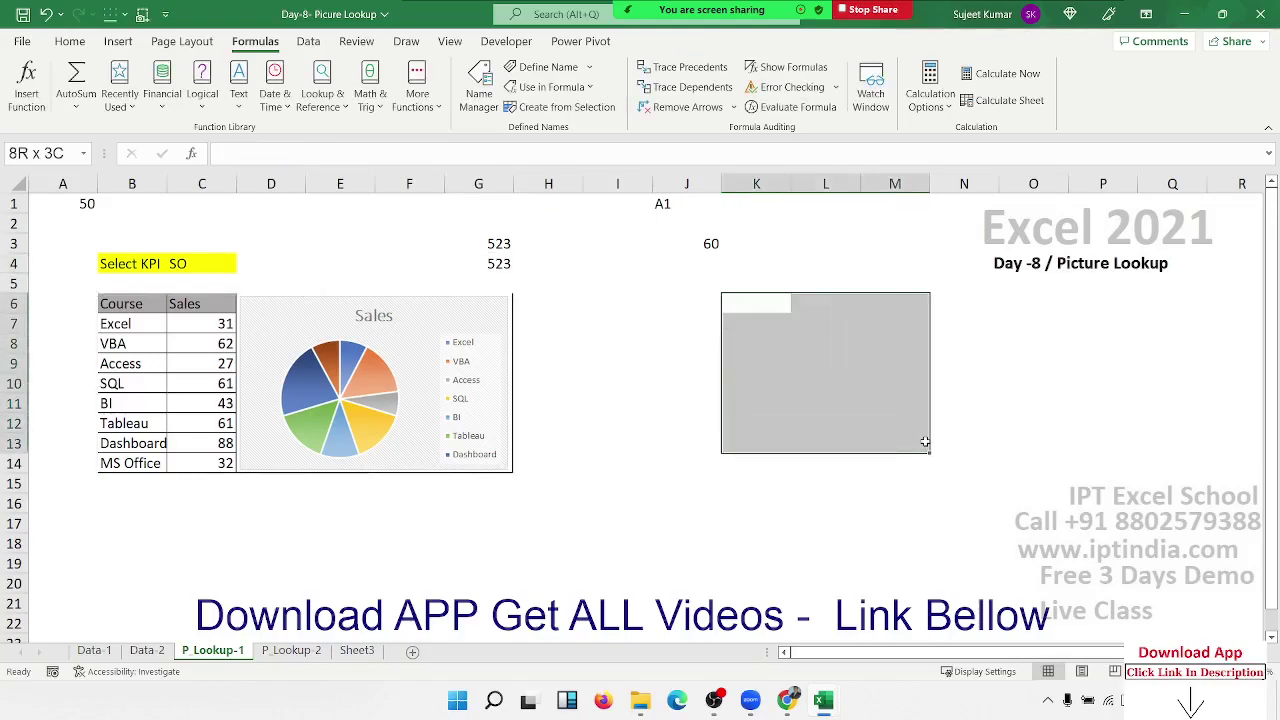
{"action": "left_click", "coordinate": [737, 322]}
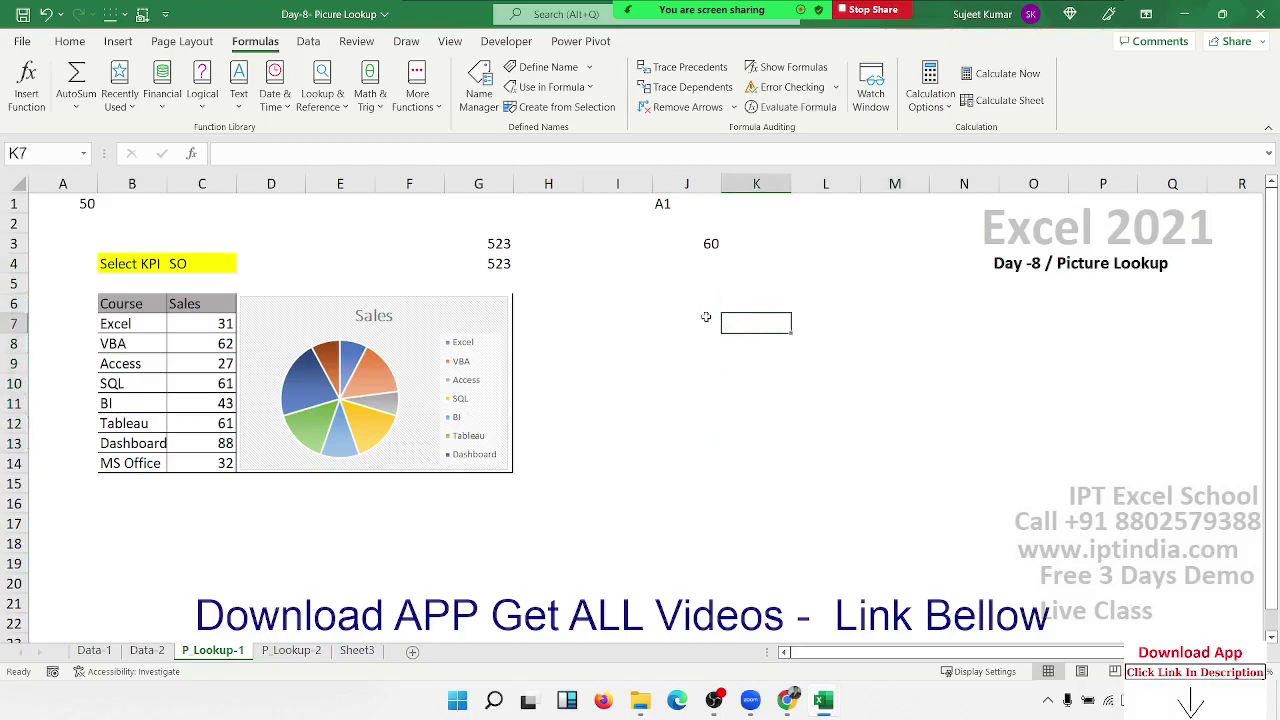
{"action": "left_click", "coordinate": [503, 265]}
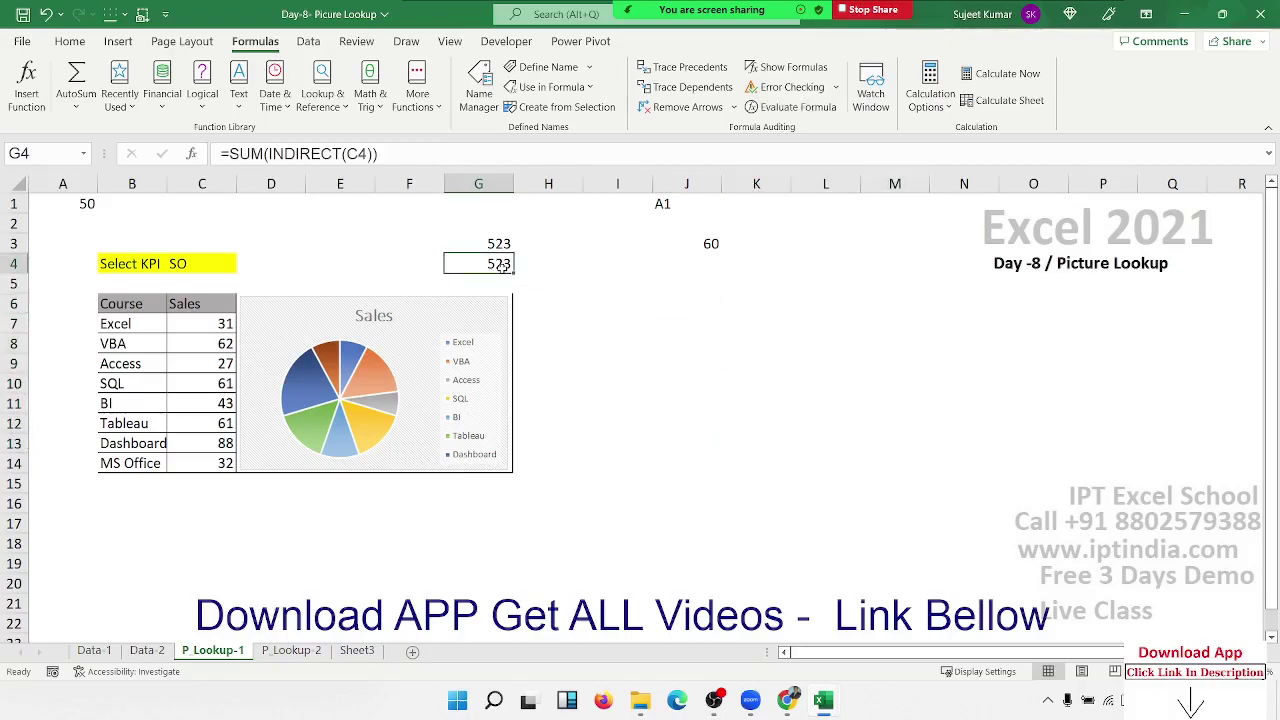
{"action": "left_click", "coordinate": [302, 270]}
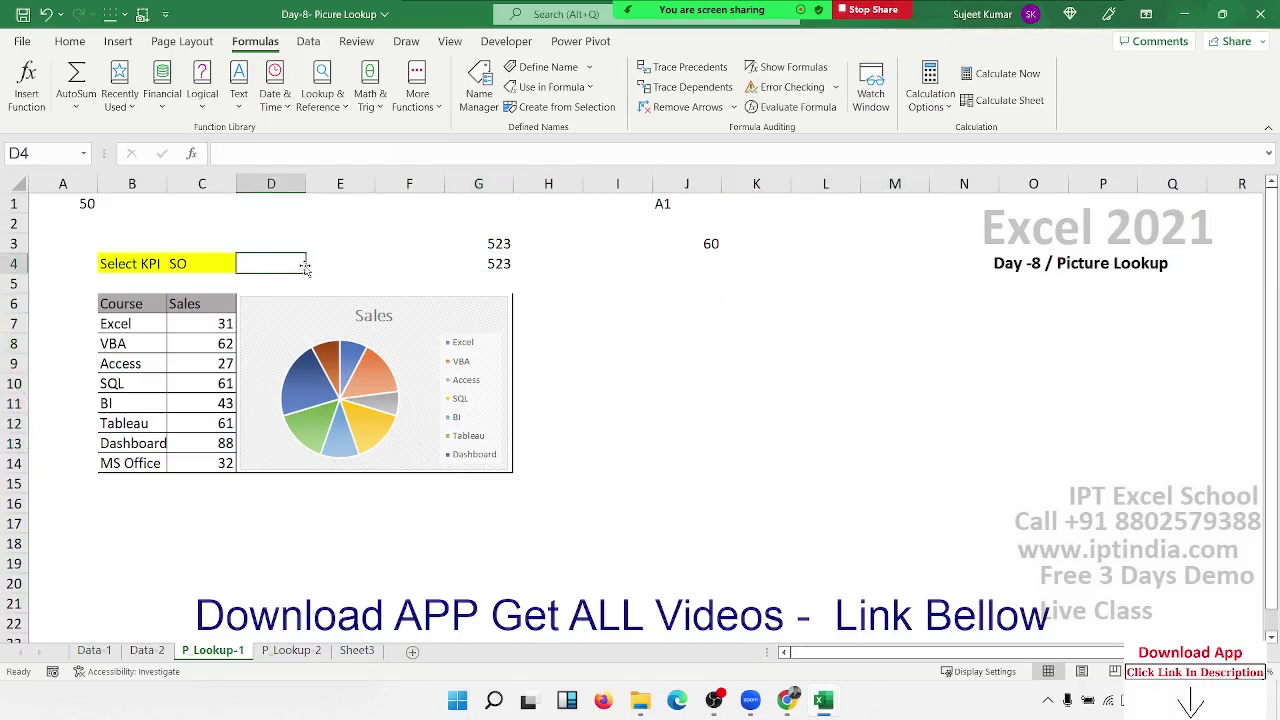
- Define the workbook name CH referring to =INDIRECT('P_Lookup-1'!$C$4)
{"action": "left_click", "coordinate": [545, 67]}
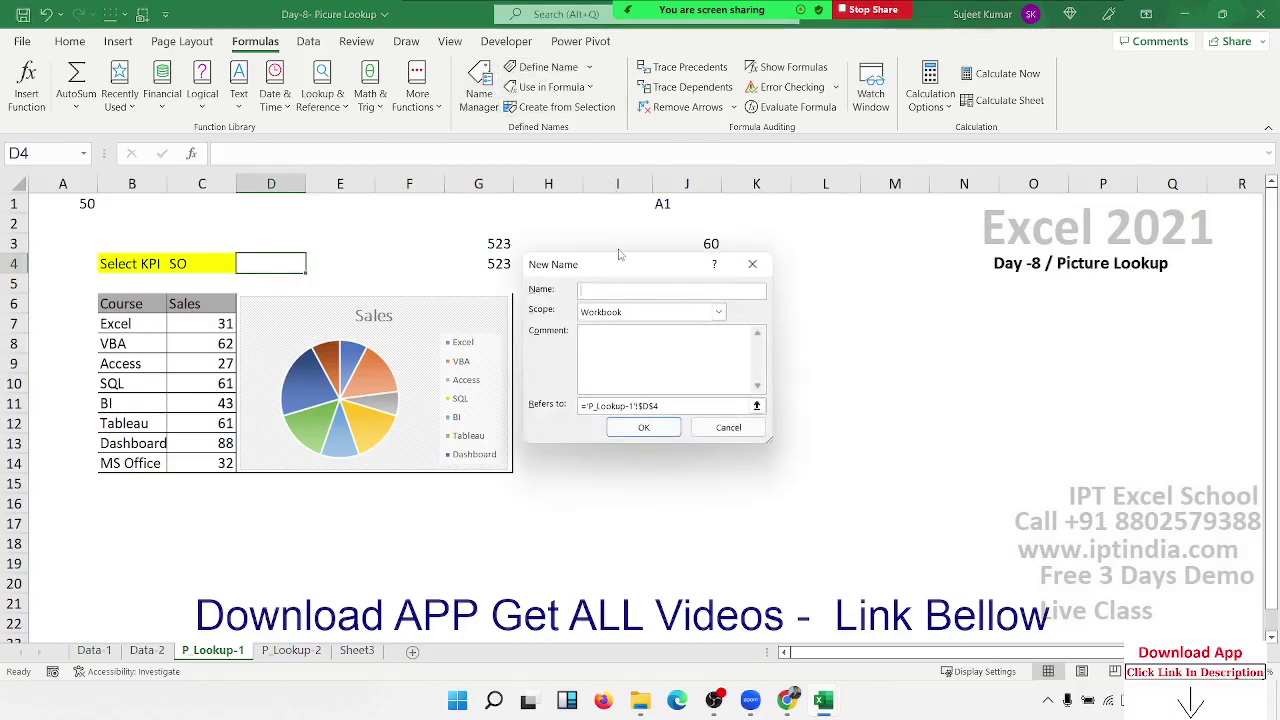
{"action": "type", "text": "Ch"}
{"action": "left_click_drag", "start_coordinate": [664, 405], "coordinate": [565, 407]}
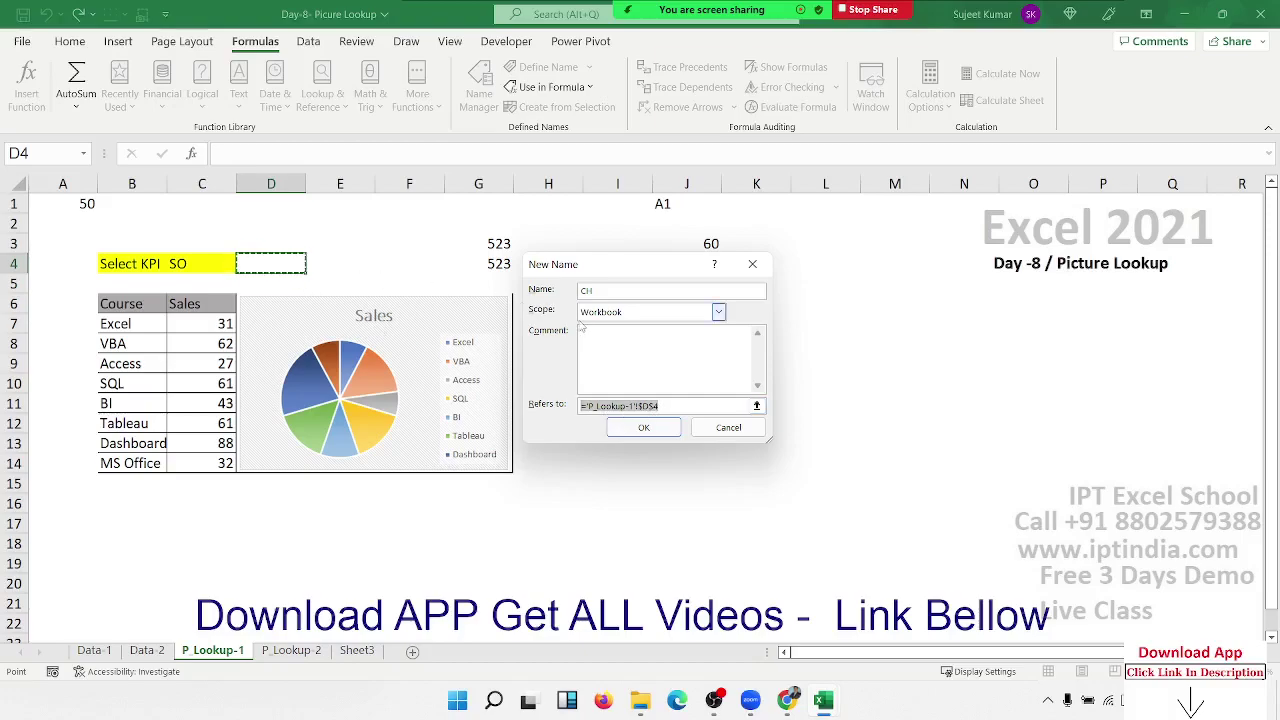
{"action": "type", "text": "=in"}
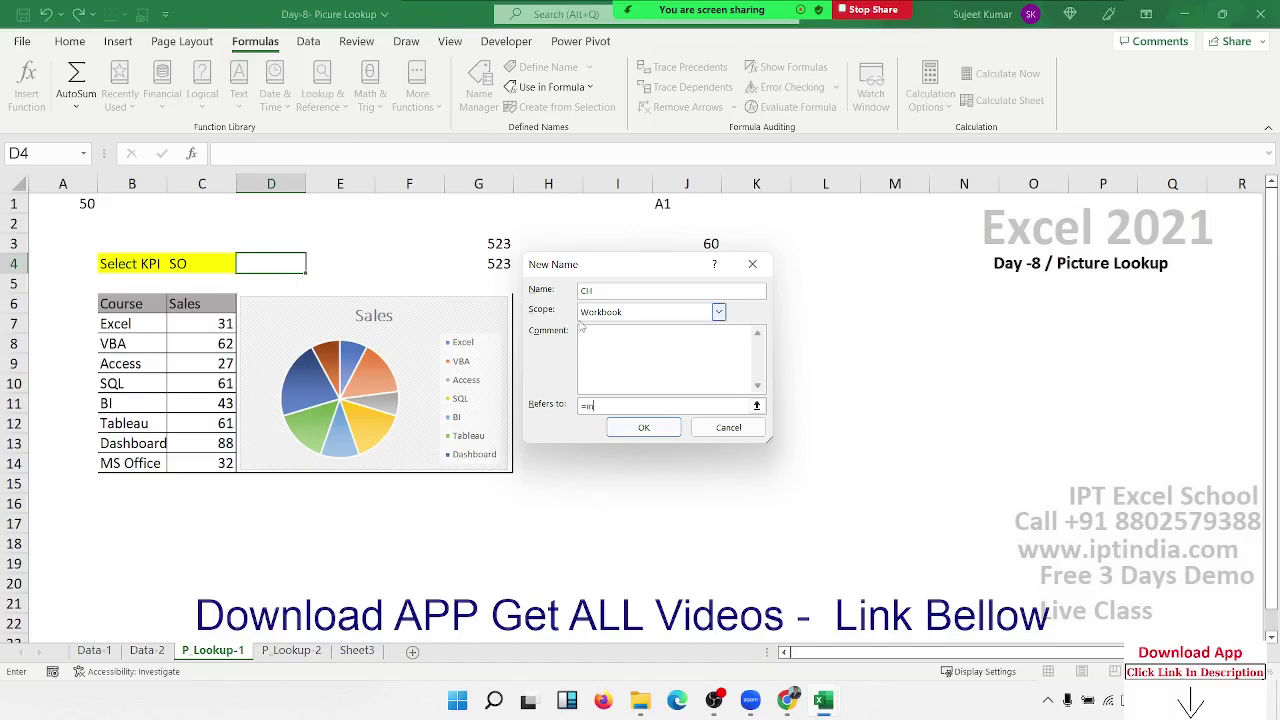
{"action": "type", "text": "di"}
{"action": "type", "text": "rect("}
{"action": "left_click", "coordinate": [203, 261]}
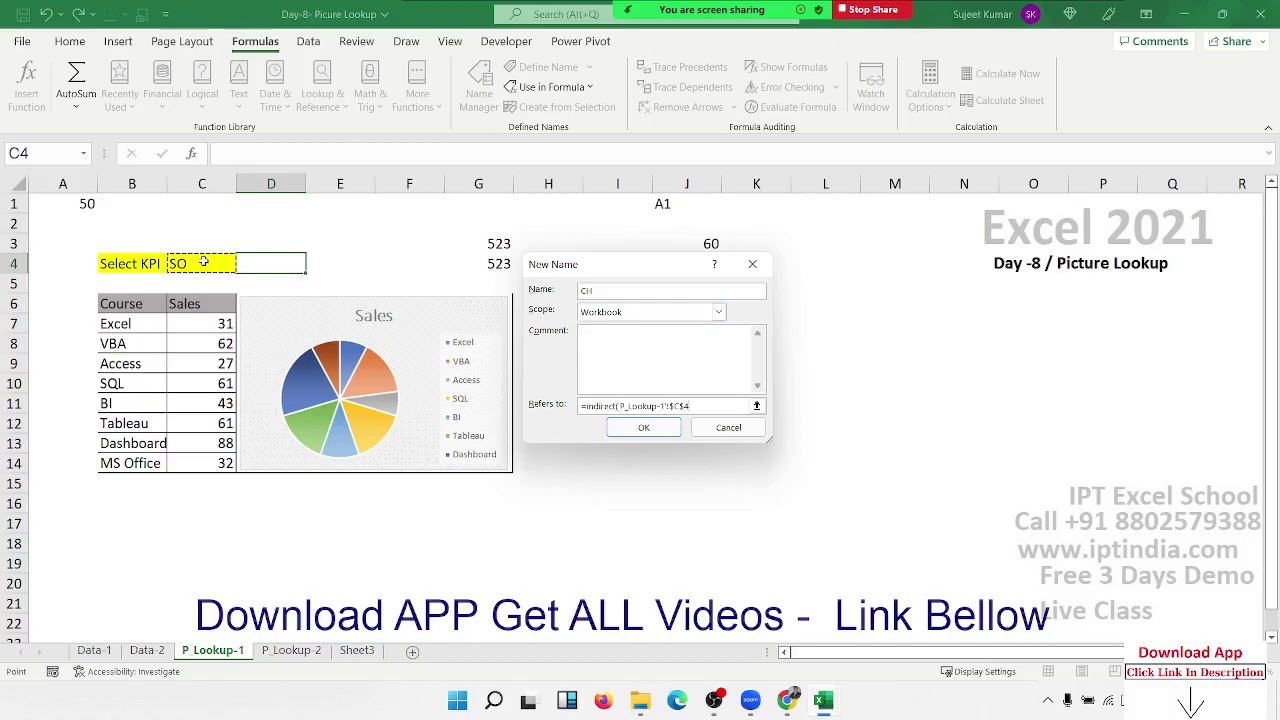
{"action": "type", "text": ")"}
{"action": "left_click", "coordinate": [640, 428]}
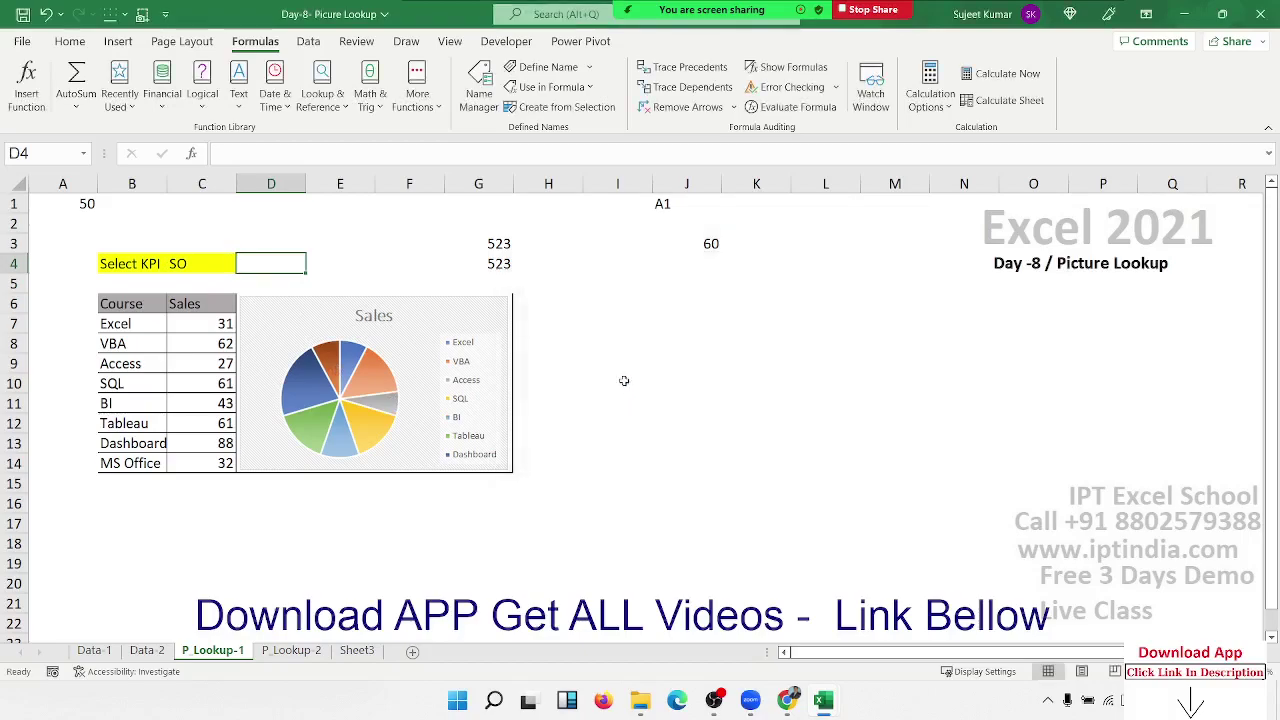
- Enter =SUM(CH) in cell H4
{"action": "left_click", "coordinate": [572, 268]}
{"action": "type", "text": "="}
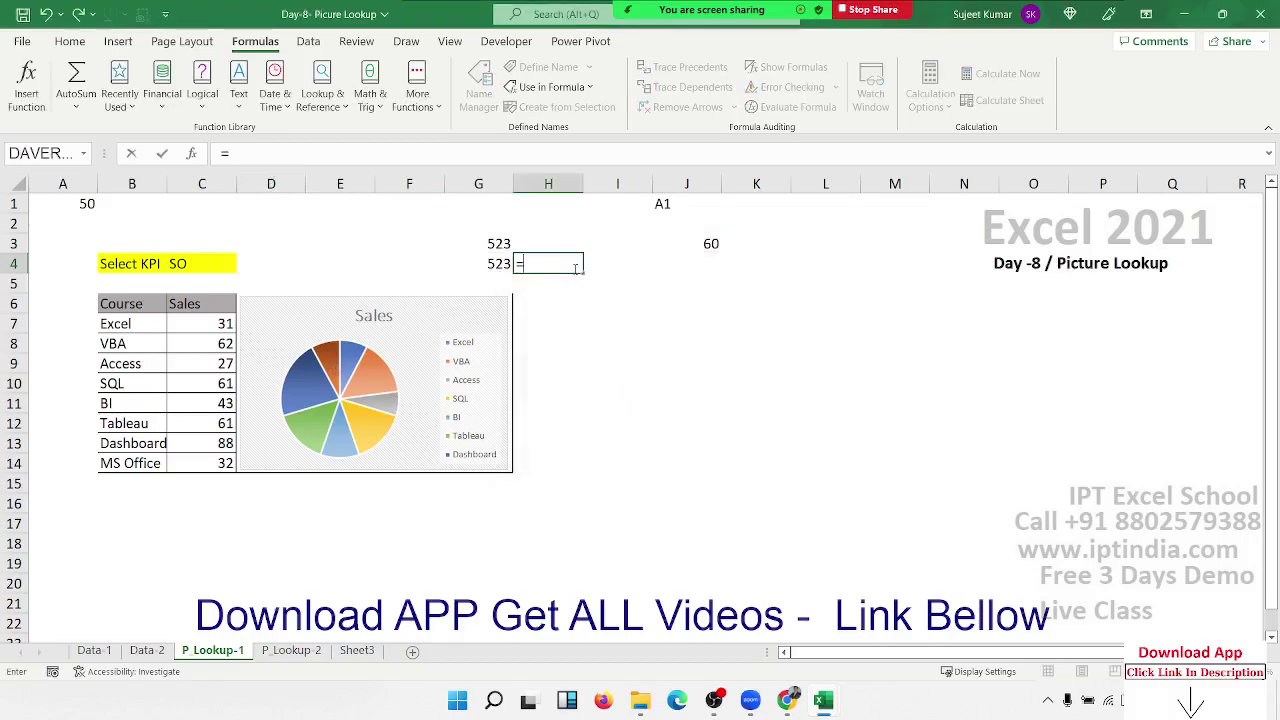
{"action": "type", "text": "sum"}
{"action": "key", "text": "Tab"}
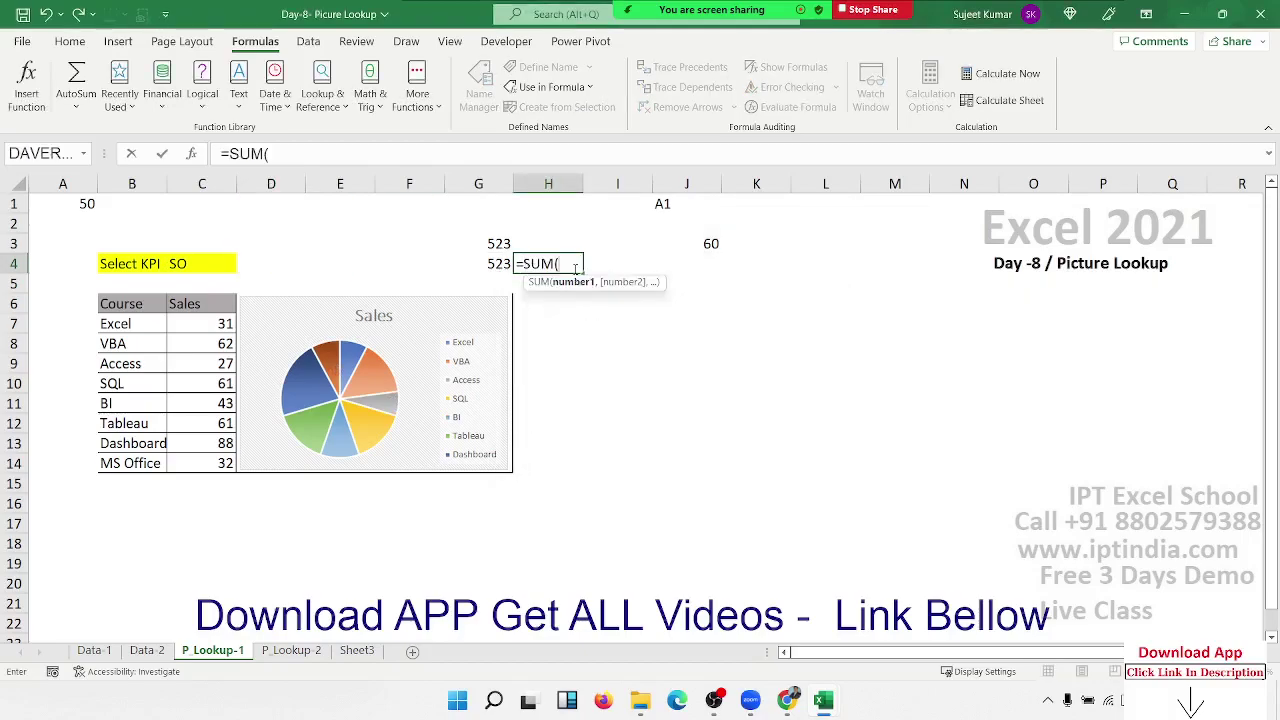
{"action": "type", "text": "C"}
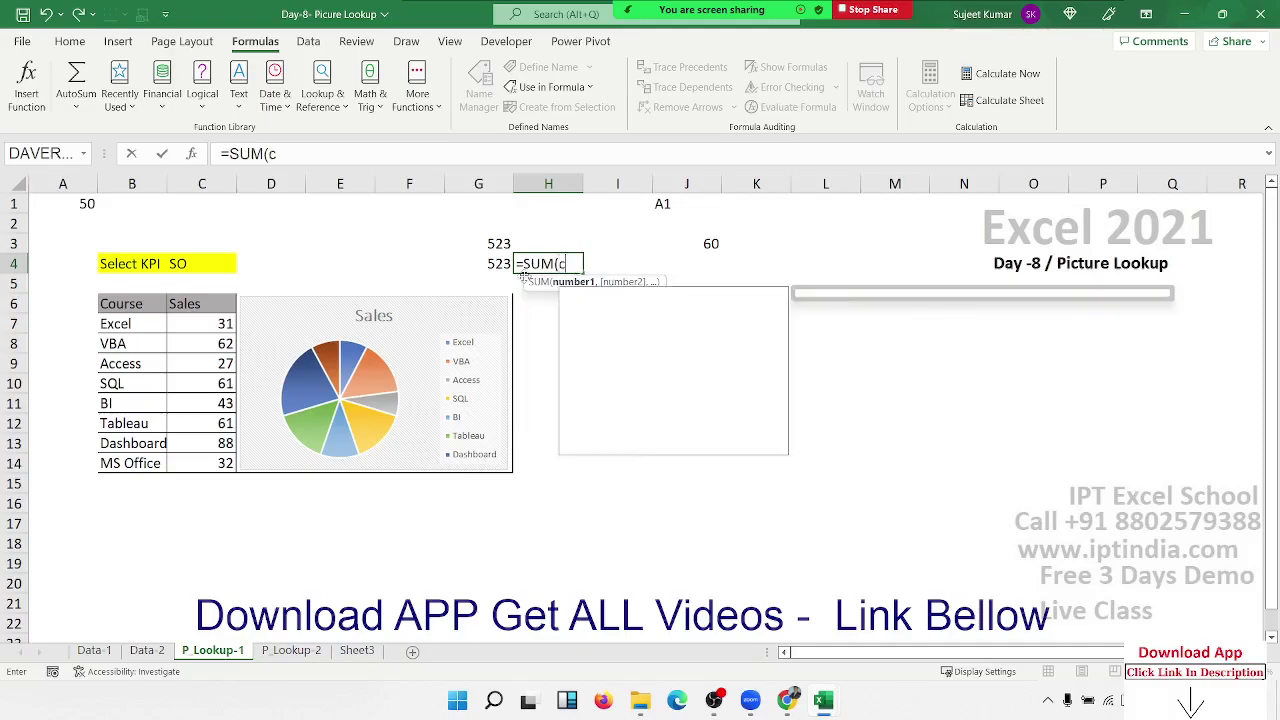
{"action": "type", "text": "H)"}
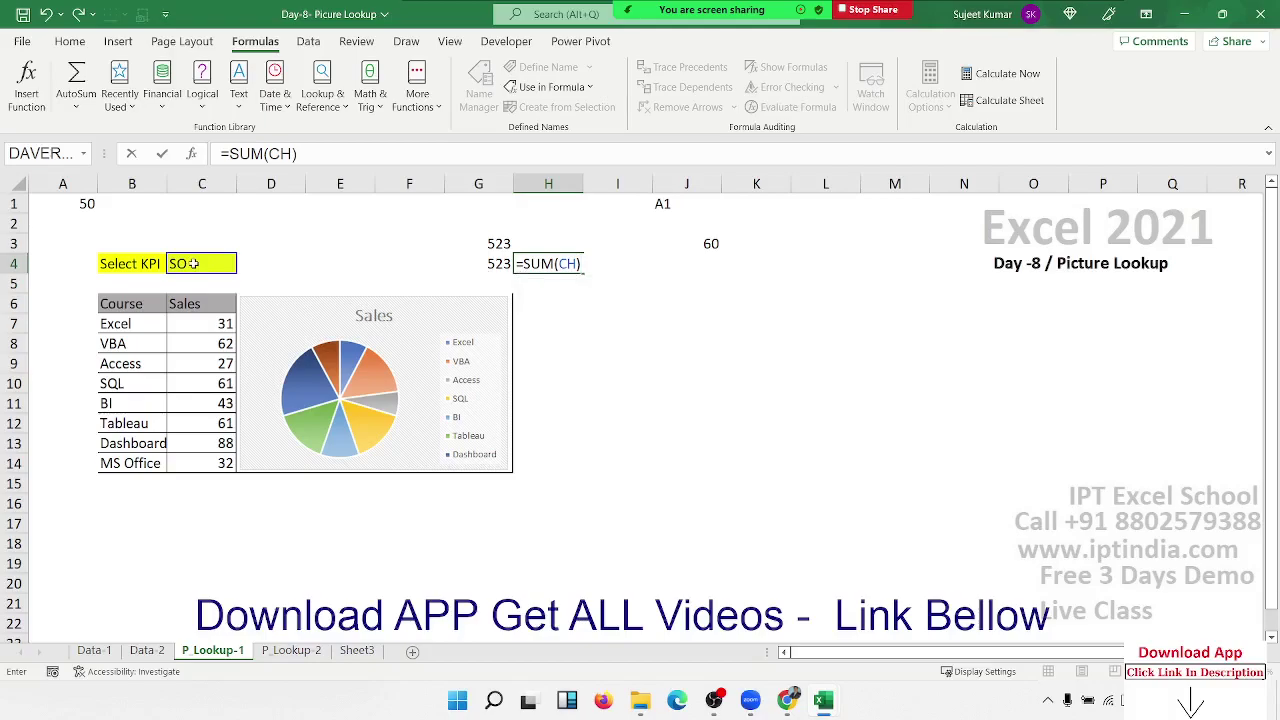
{"action": "key", "text": "Return"}
- Switch Select KPI in C4 to Month, then City, so H4 and G4 both show 503
{"action": "key", "text": "Up"}
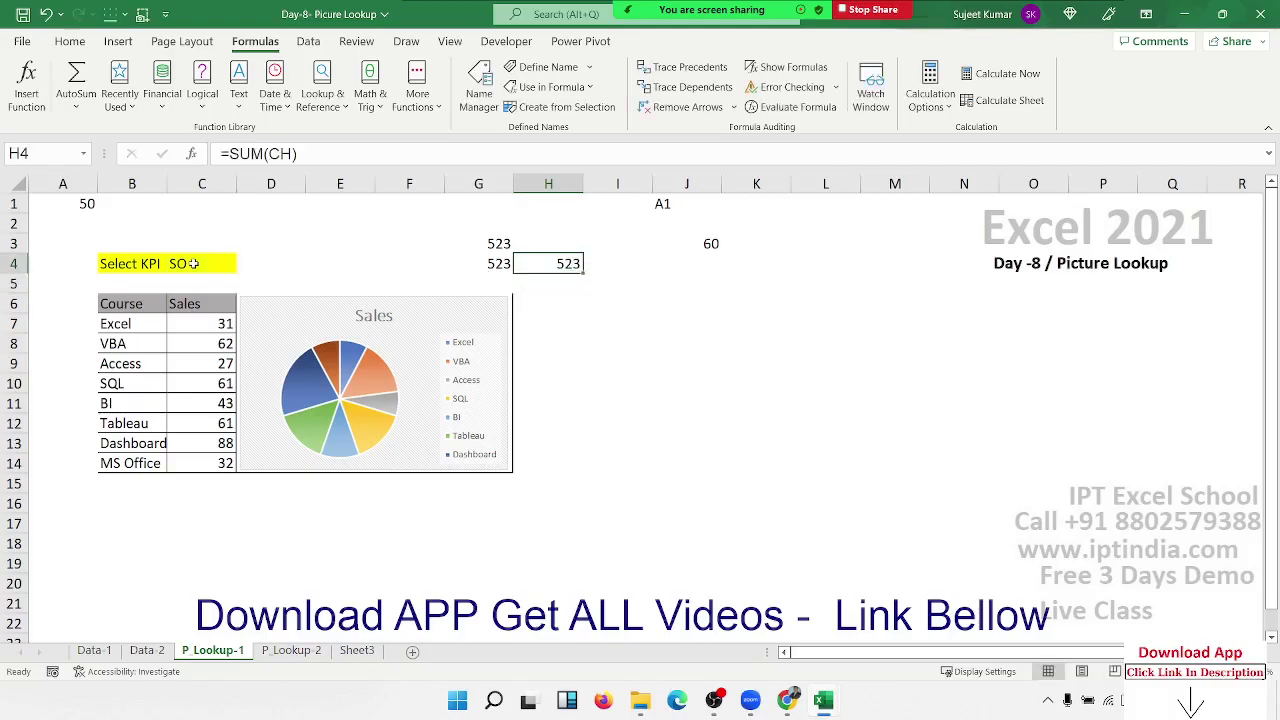
{"action": "key", "text": "Left"}
{"action": "key", "text": "Left"}
{"action": "key", "text": "Left"}
{"action": "key", "text": "Left"}
{"action": "key", "text": "Left"}
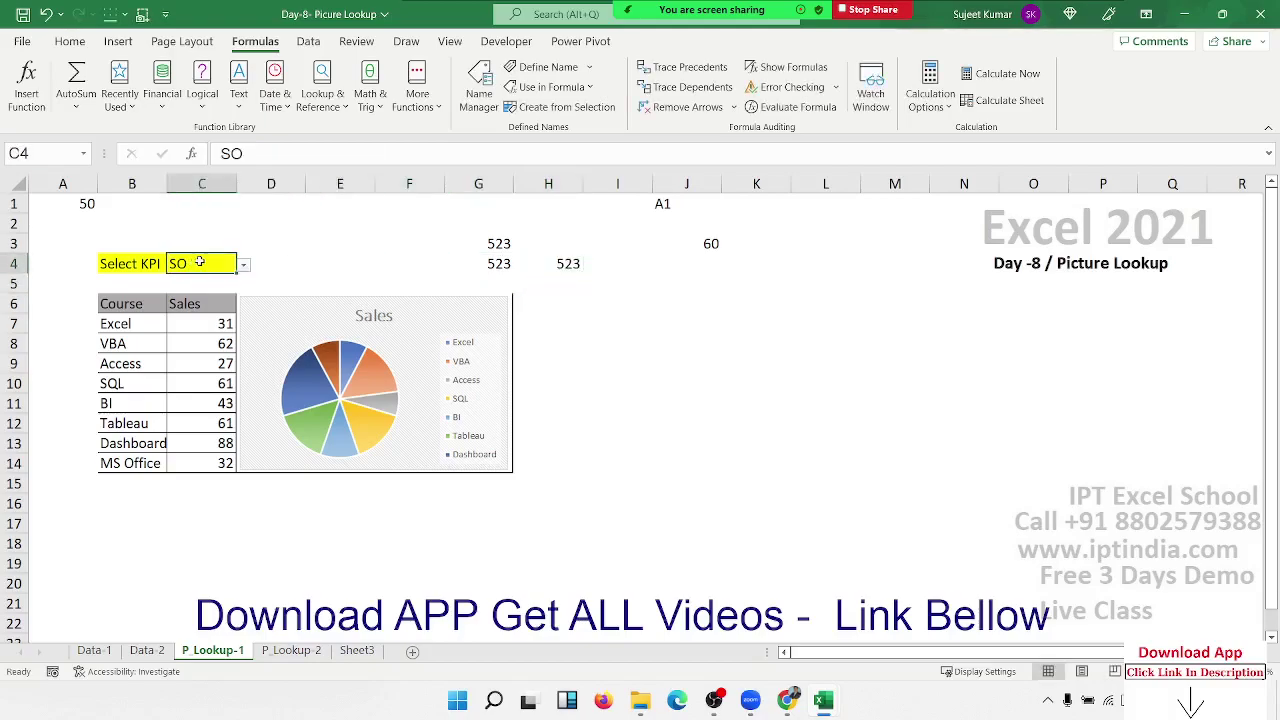
{"action": "left_click", "coordinate": [243, 265]}
{"action": "left_click", "coordinate": [238, 290]}
{"action": "left_click", "coordinate": [244, 265]}
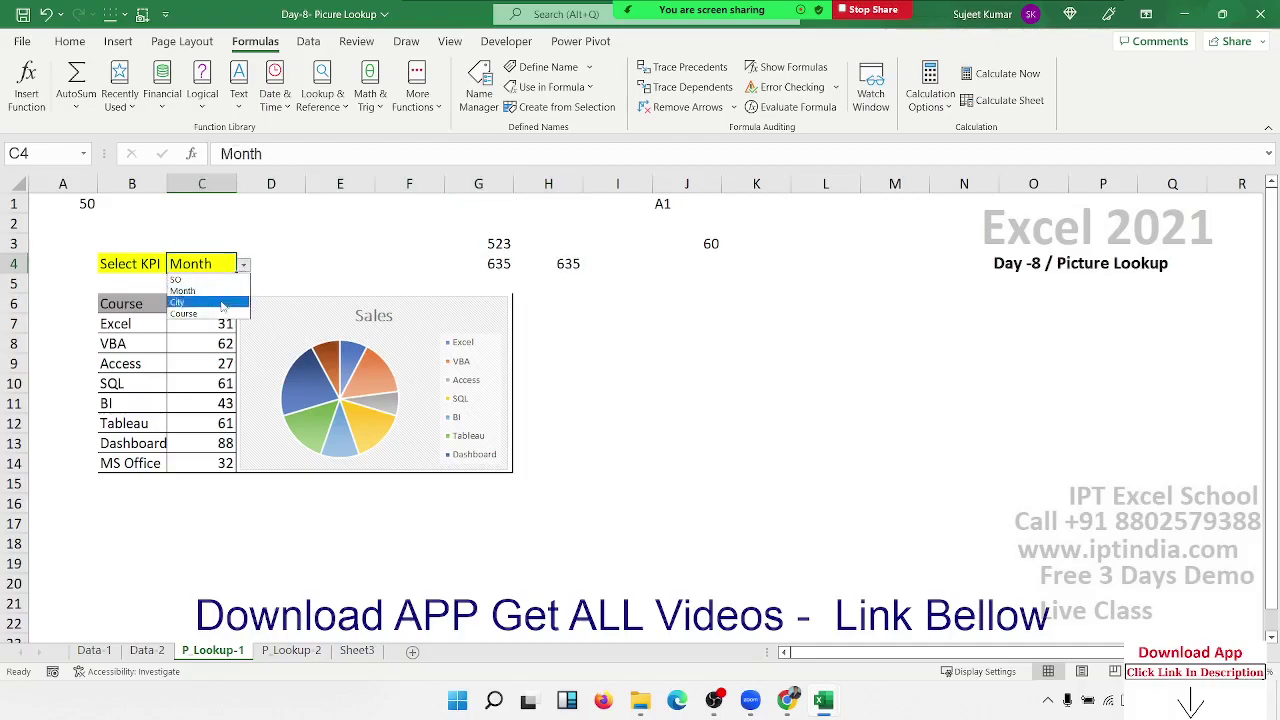
{"action": "left_click", "coordinate": [200, 302]}
{"action": "left_click", "coordinate": [566, 263]}
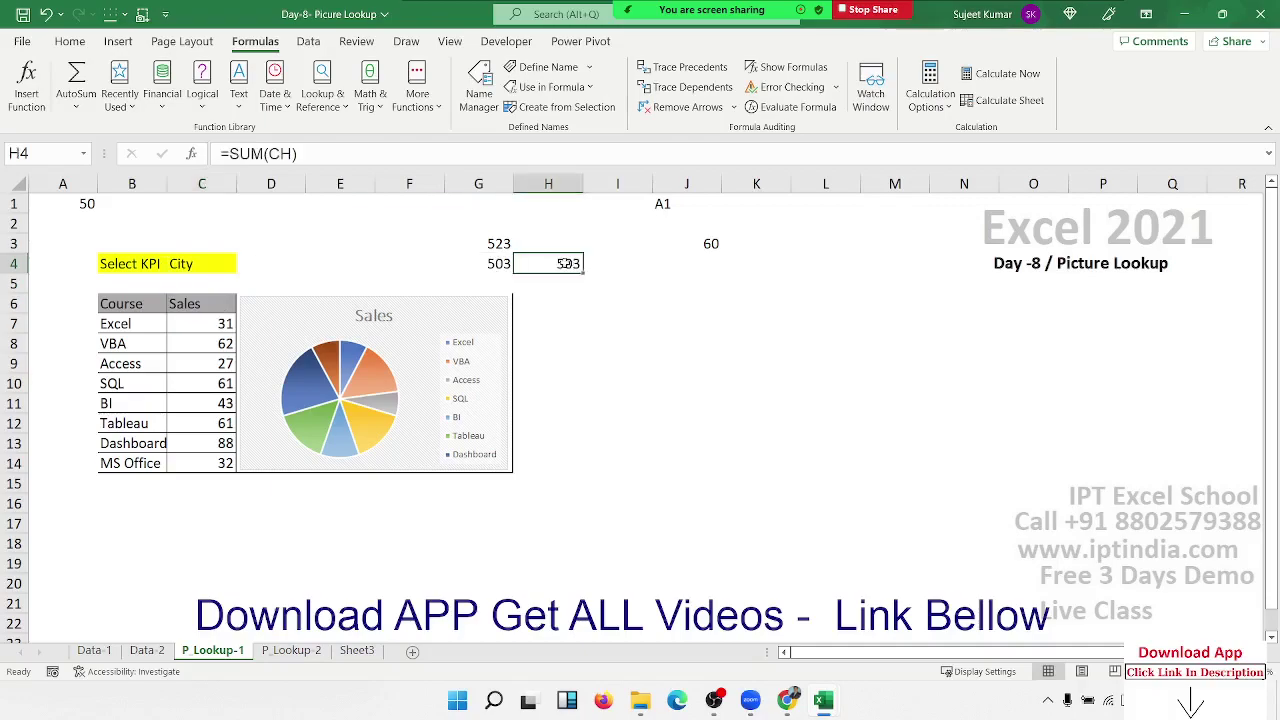
{"action": "left_click", "coordinate": [275, 318]}
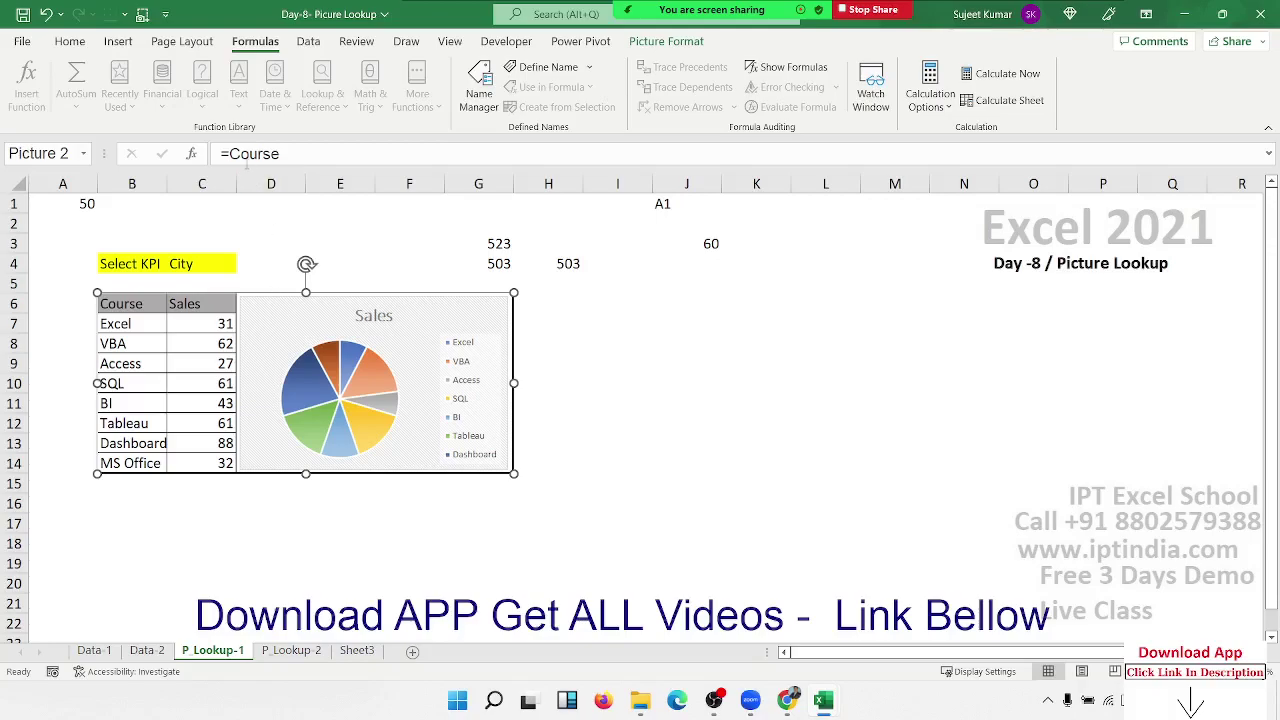
- Change the linked picture's formula from Course to the =CH name
{"action": "double_click", "coordinate": [246, 156]}
{"action": "type", "text": "ch"}
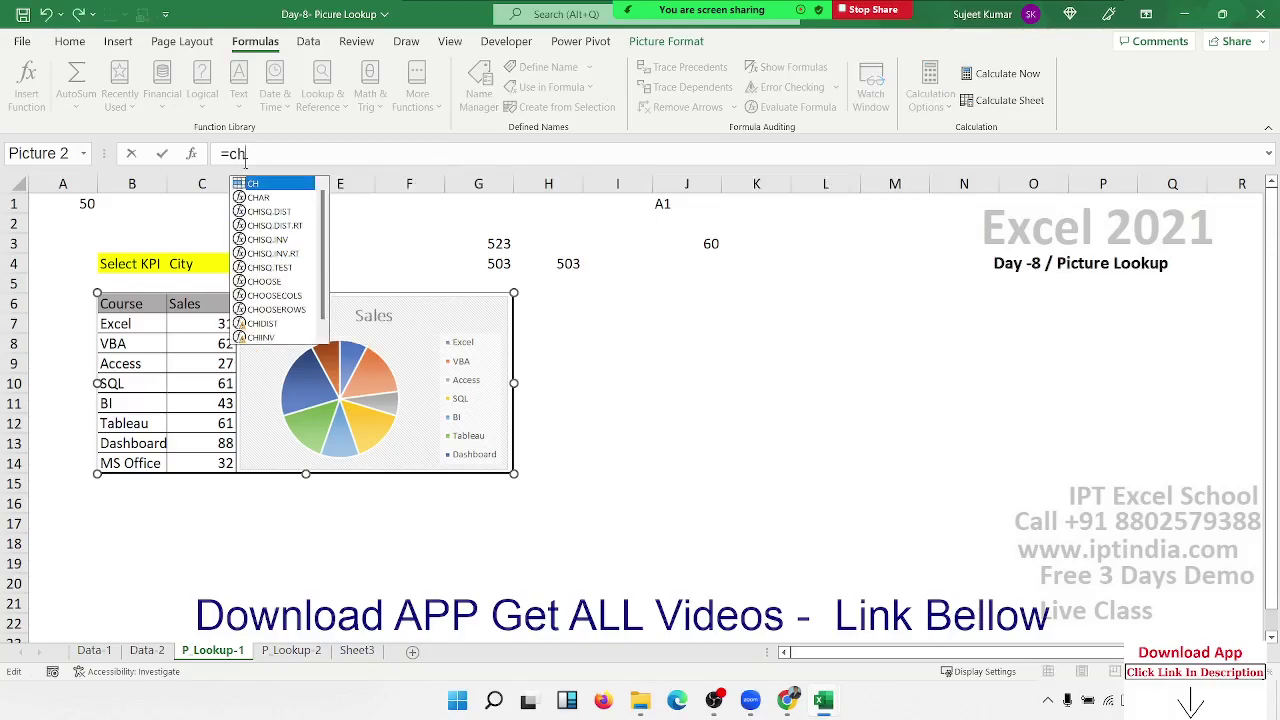
{"action": "key", "text": "Return"}
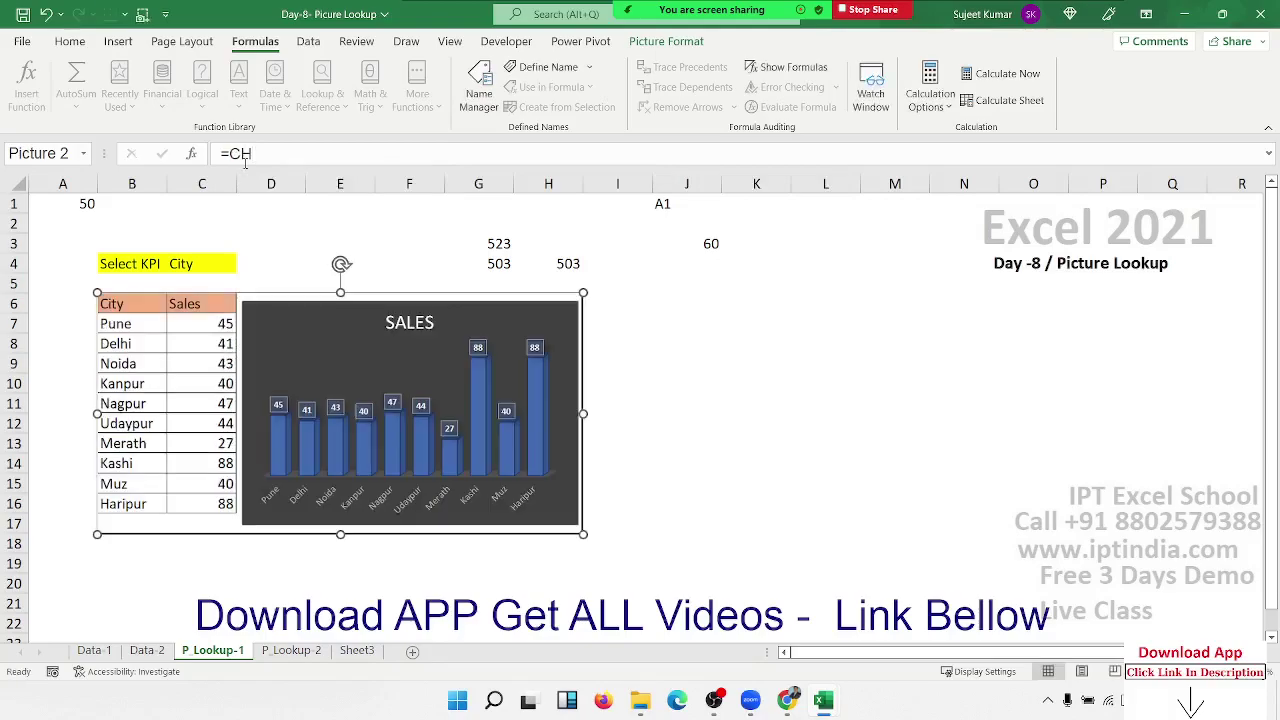
{"action": "left_click", "coordinate": [801, 429]}
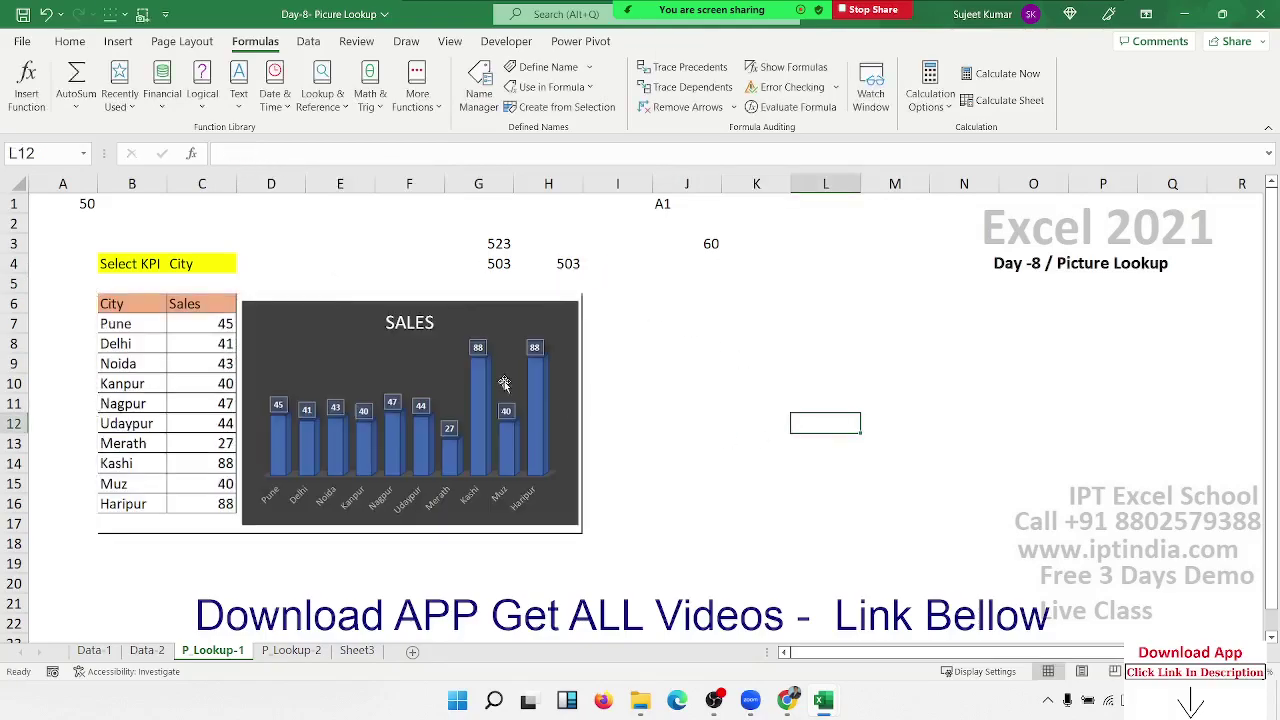
- Choose SO as the Select KPI value in C4
{"action": "left_click", "coordinate": [228, 262]}
{"action": "left_click", "coordinate": [243, 265]}
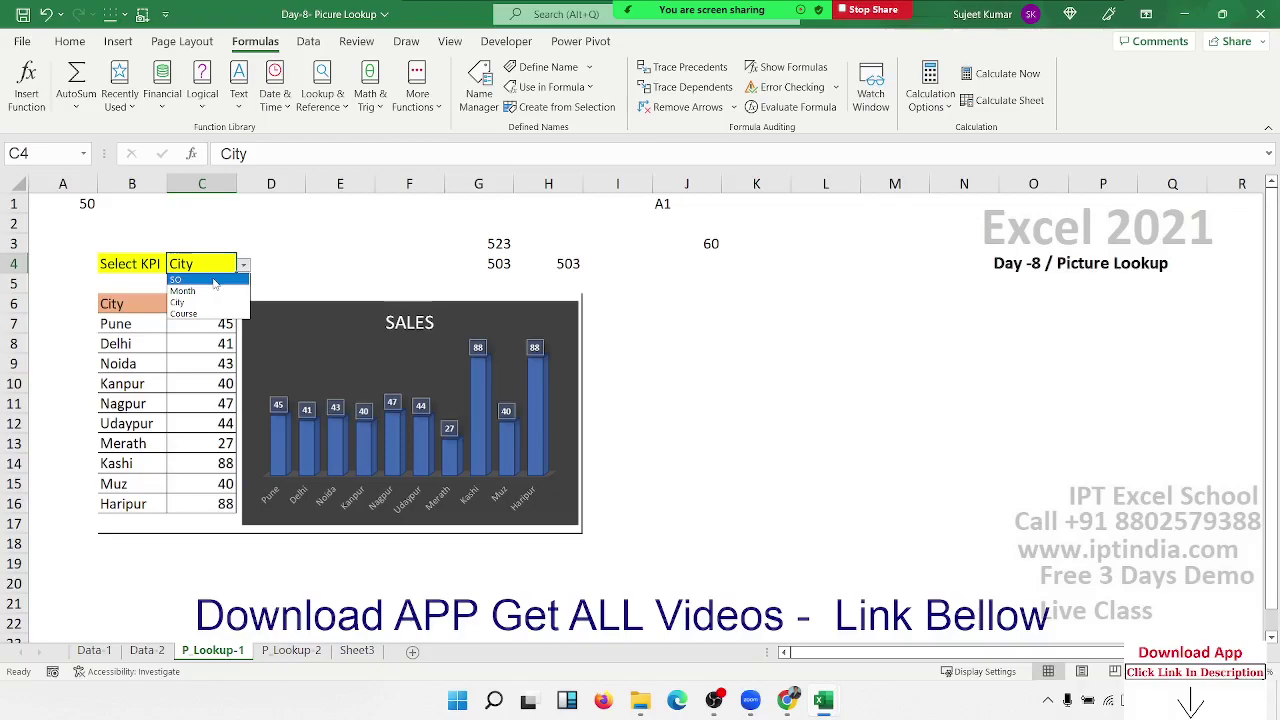
{"action": "left_click", "coordinate": [212, 279]}
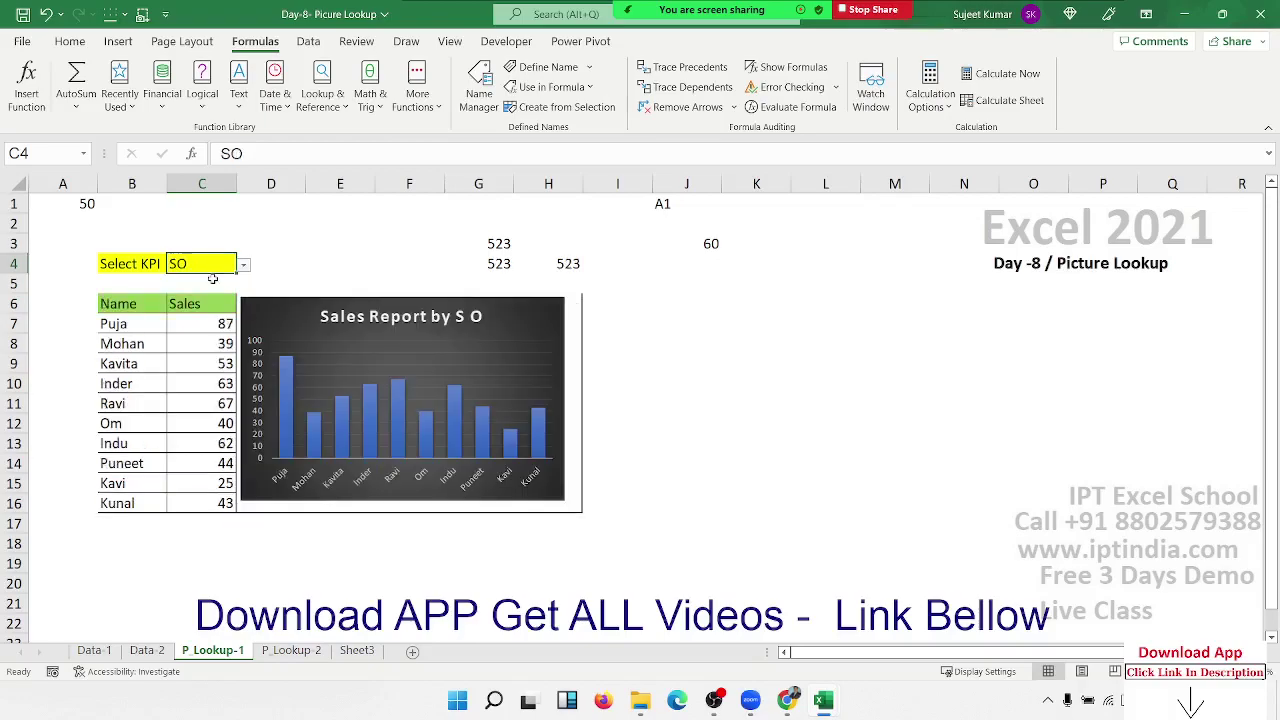
- Review the defined names in Name Manager, then close it
{"action": "left_click", "coordinate": [478, 88]}
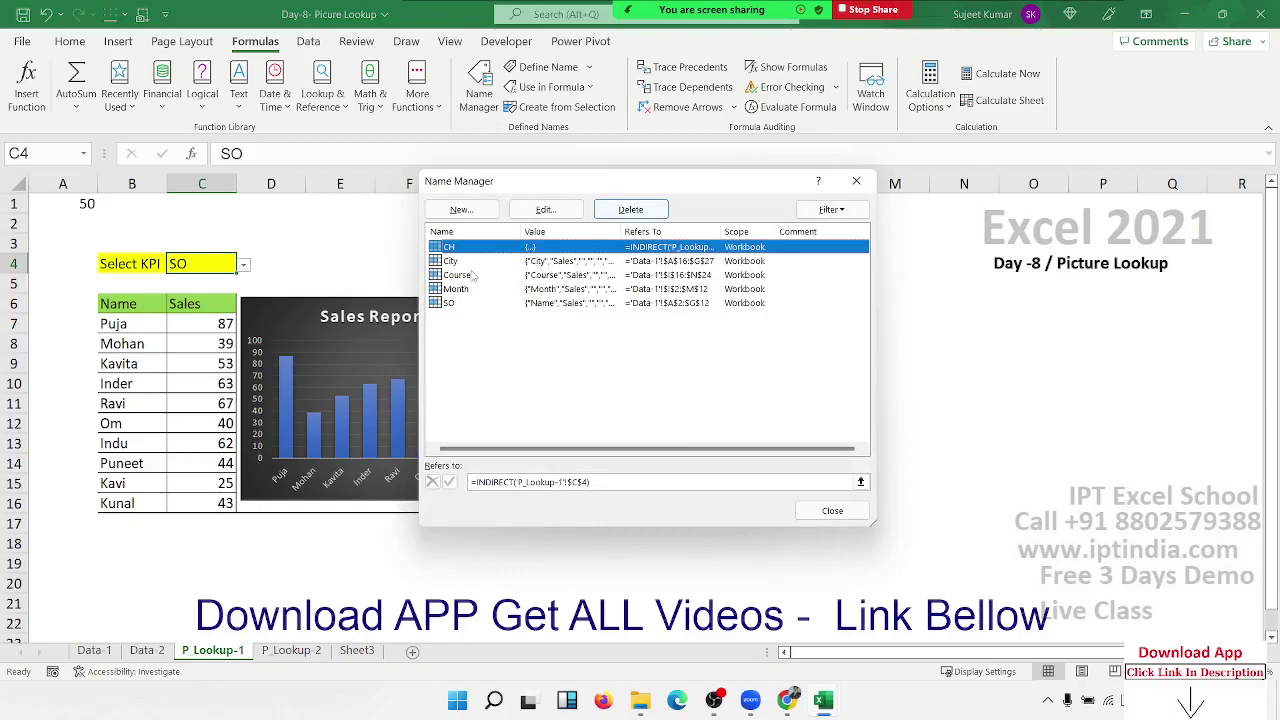
{"action": "left_click_drag", "start_coordinate": [537, 181], "coordinate": [758, 175]}
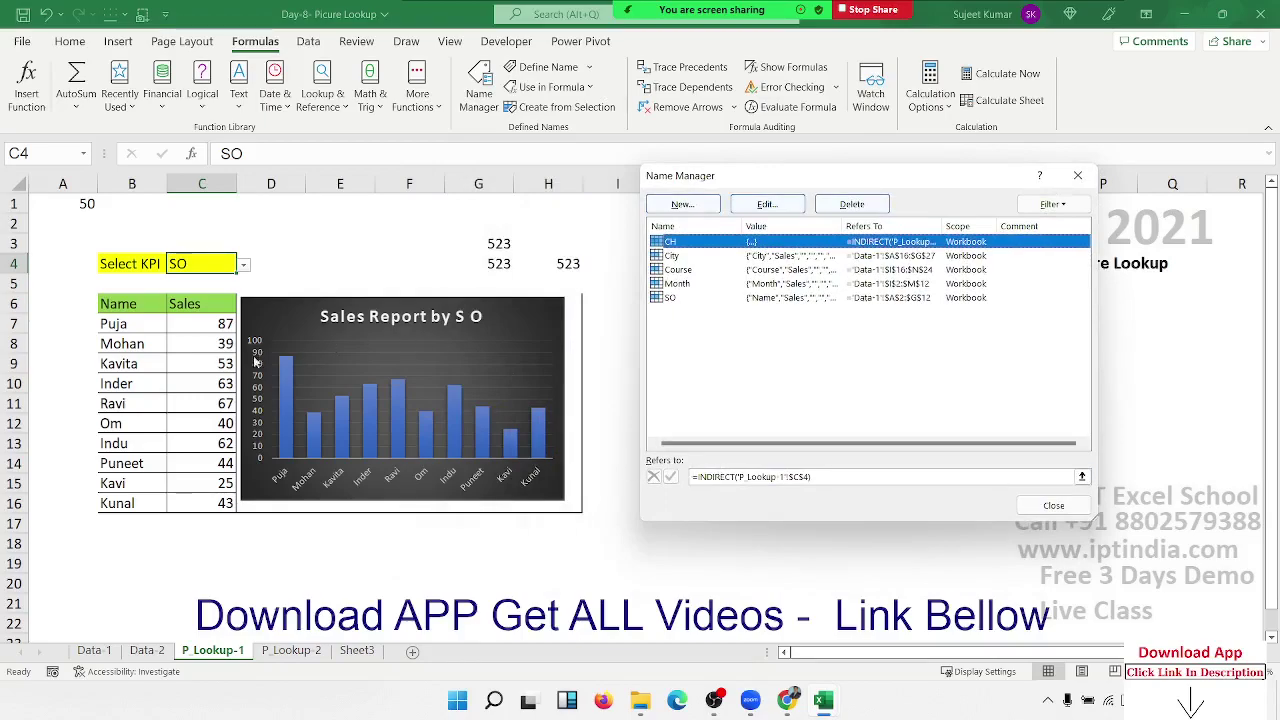
{"action": "left_click", "coordinate": [1074, 508]}
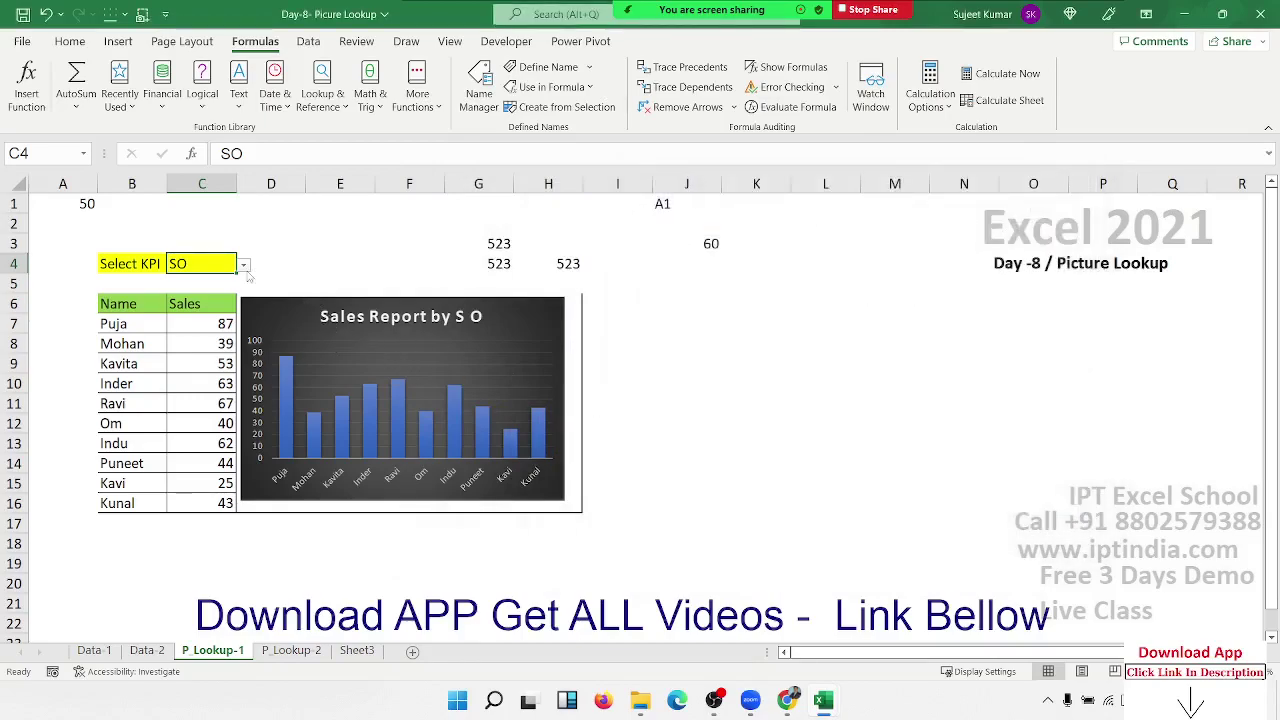
{"action": "left_click", "coordinate": [243, 266]}
- Cycle the Select KPI through Month, City and Course to swap the charts
{"action": "left_click", "coordinate": [226, 291]}
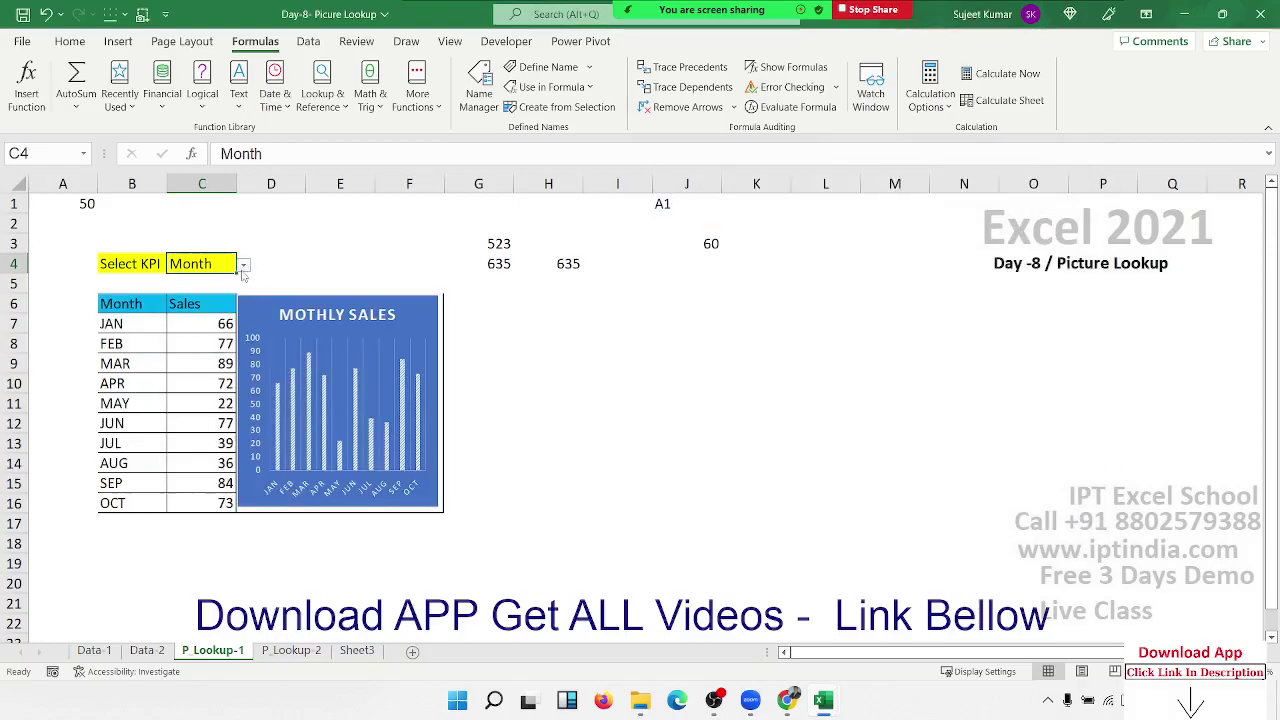
{"action": "left_click", "coordinate": [243, 265]}
{"action": "left_click", "coordinate": [218, 301]}
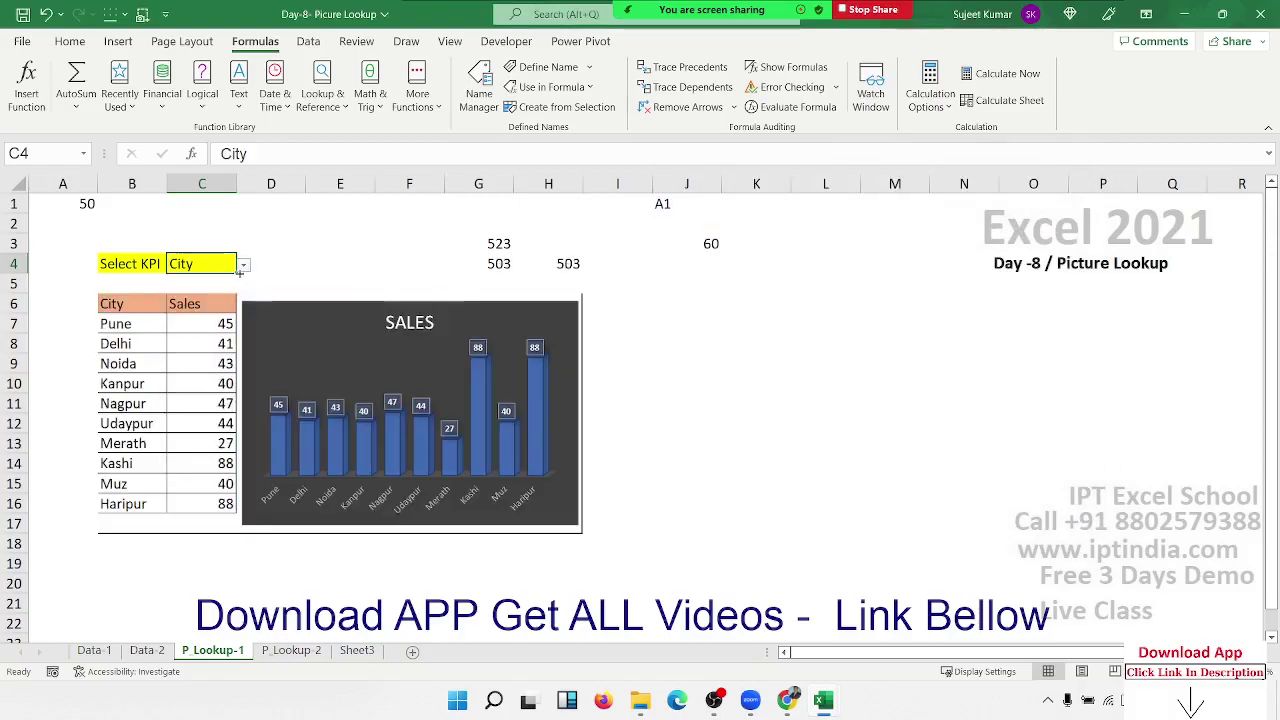
{"action": "left_click", "coordinate": [243, 265]}
{"action": "left_click", "coordinate": [236, 305]}
{"action": "left_click", "coordinate": [243, 265]}
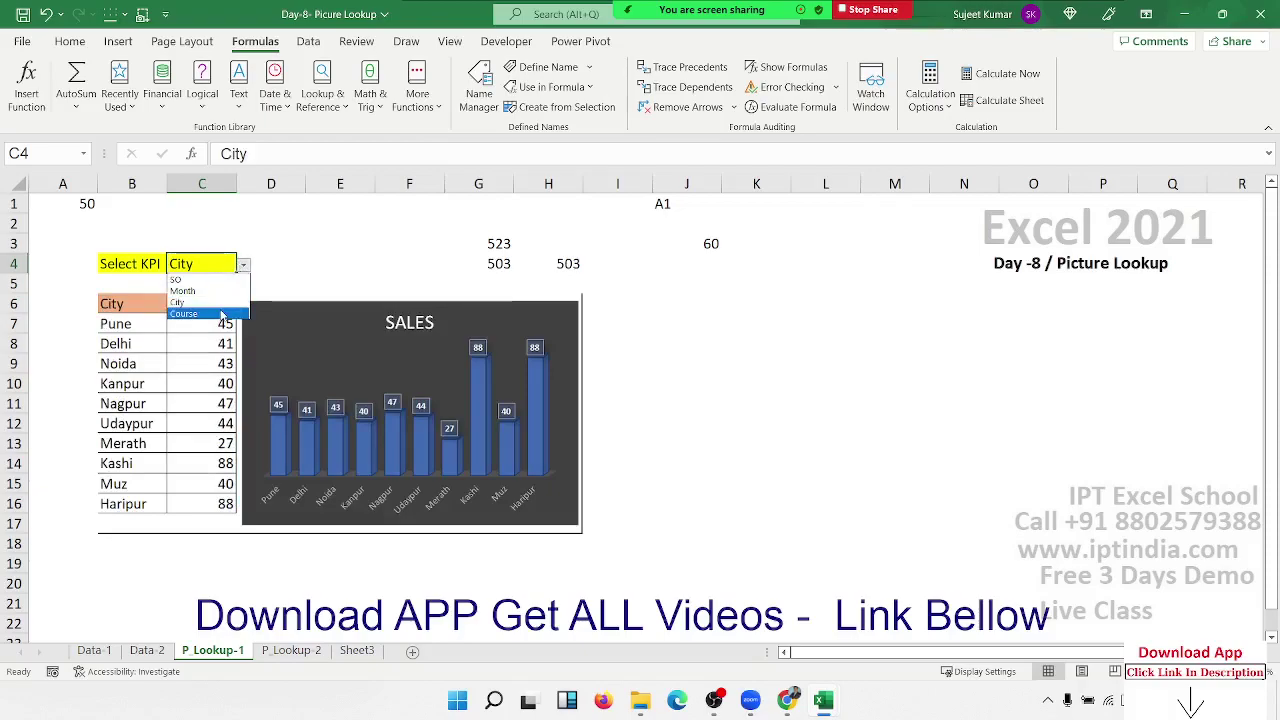
{"action": "left_click", "coordinate": [222, 313]}
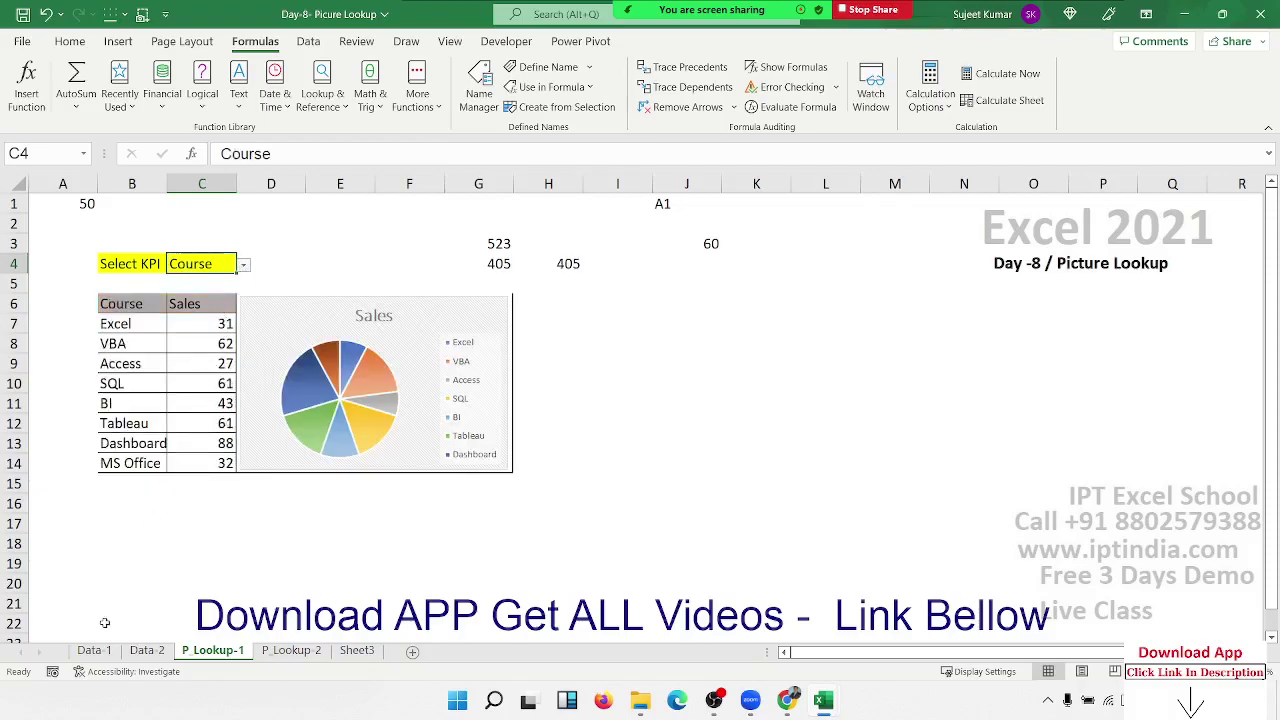
- Check the Data-1 sheet, then return to P_Lookup-1
{"action": "left_click", "coordinate": [94, 651]}
{"action": "scroll", "coordinate": [531, 416], "scroll_direction": "down", "scroll_amount": 3}
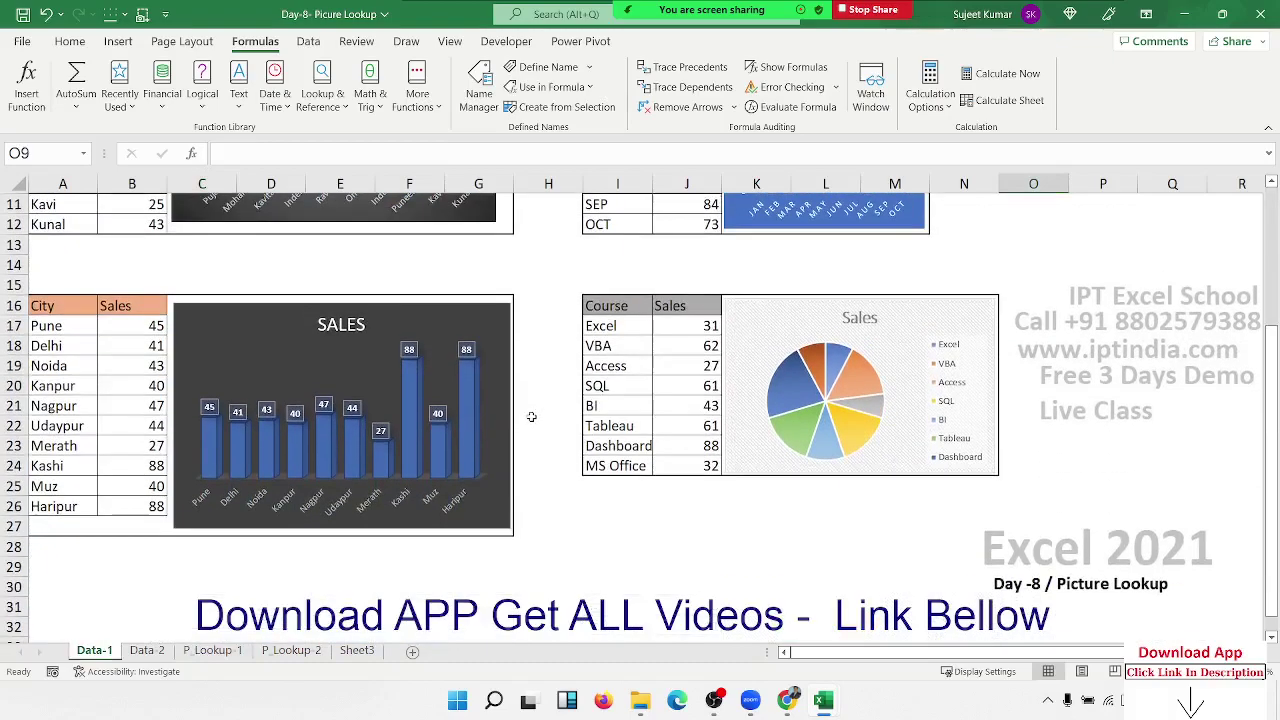
{"action": "scroll", "coordinate": [531, 416], "scroll_direction": "up", "scroll_amount": 3}
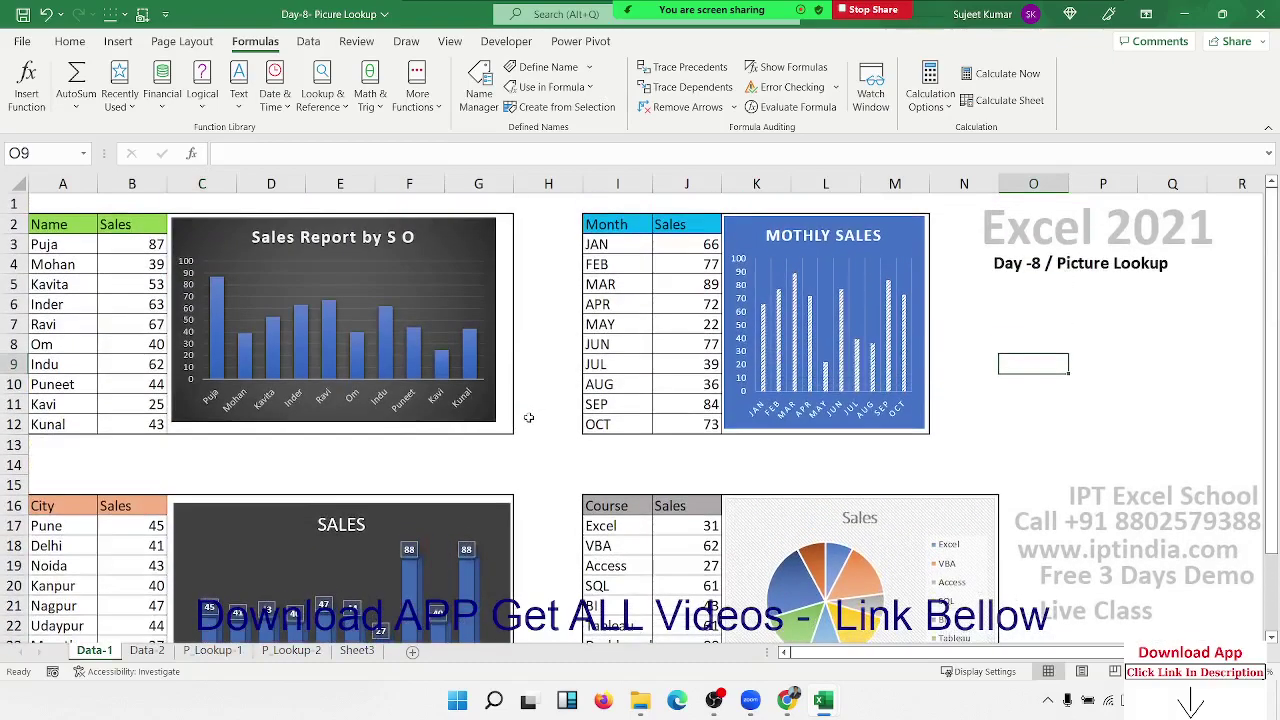
{"action": "left_click", "coordinate": [232, 651]}
{"action": "left_click", "coordinate": [228, 600]}
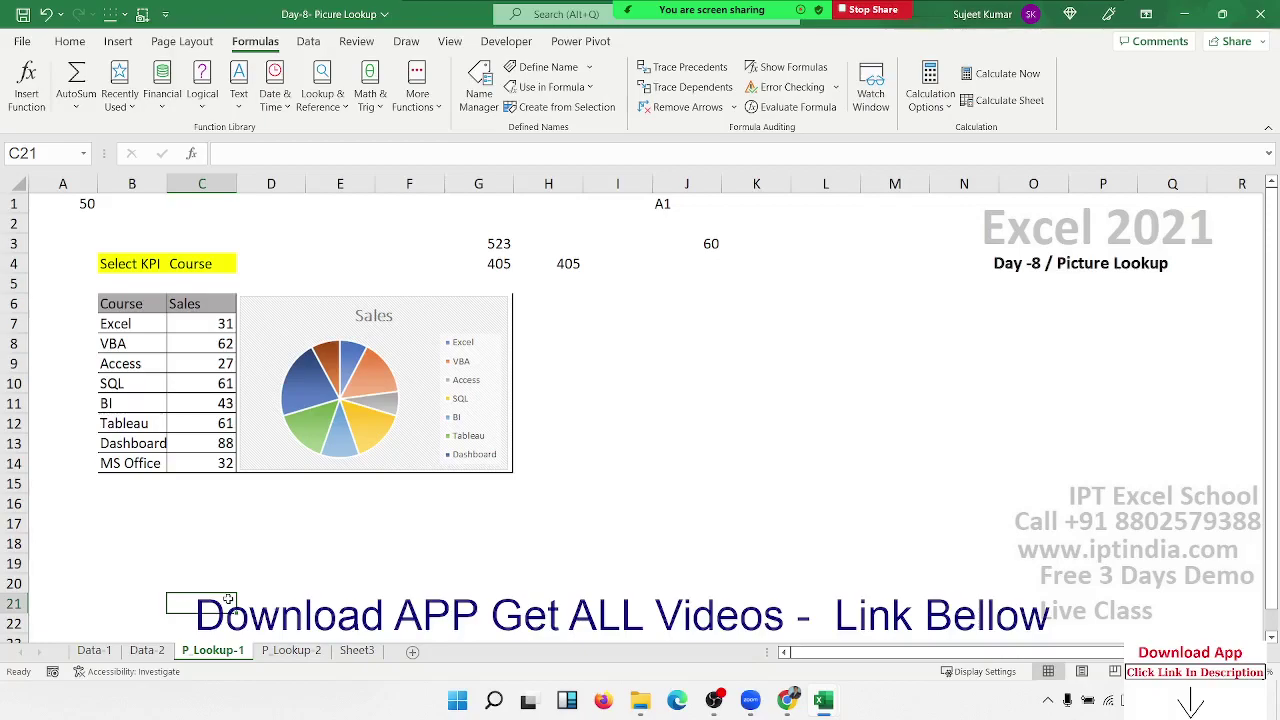
- Switch the KPI to SO, then Month, and go to the P_Lookup-2 sheet
{"action": "left_click", "coordinate": [205, 265]}
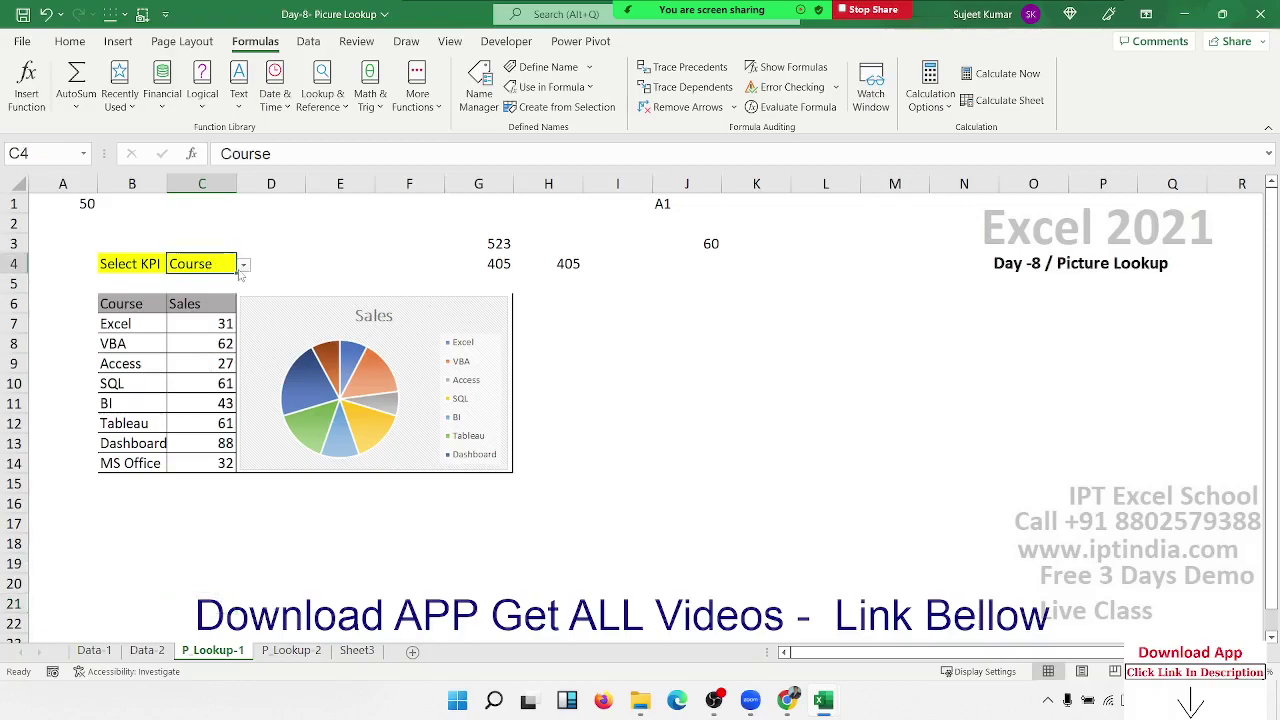
{"action": "left_click", "coordinate": [243, 265]}
{"action": "left_click", "coordinate": [237, 289]}
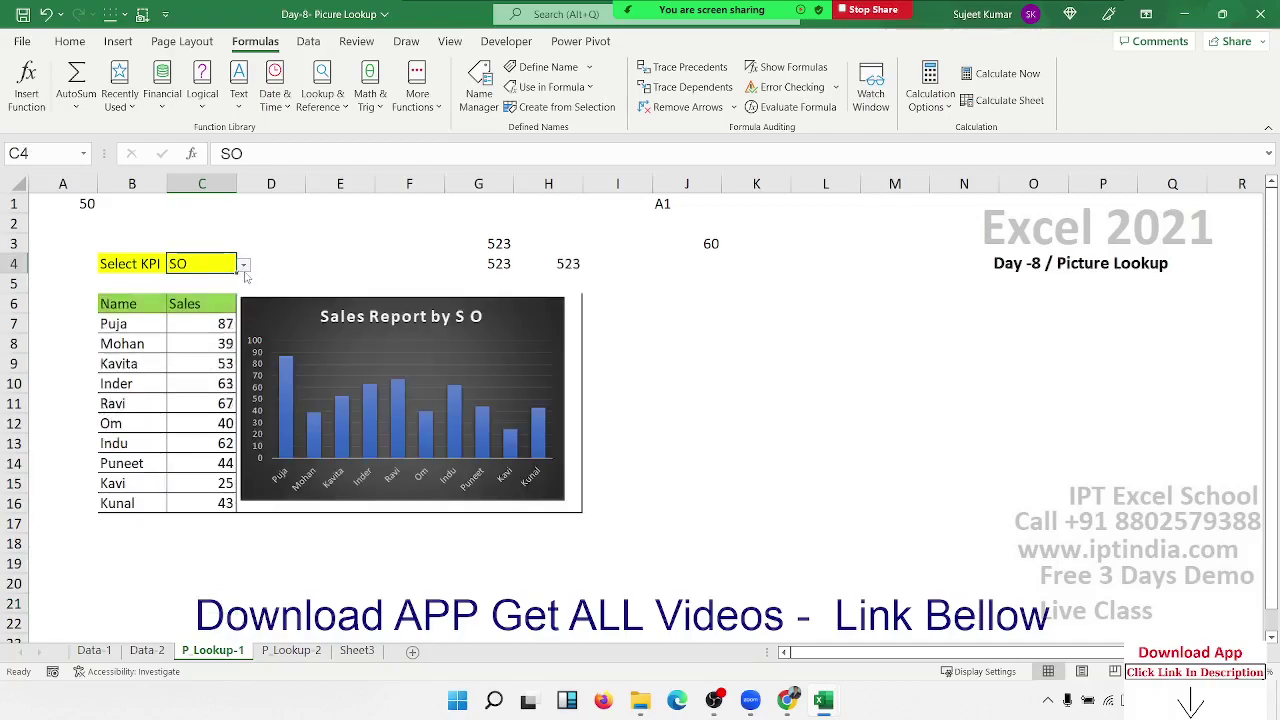
{"action": "left_click", "coordinate": [243, 265]}
{"action": "left_click", "coordinate": [237, 289]}
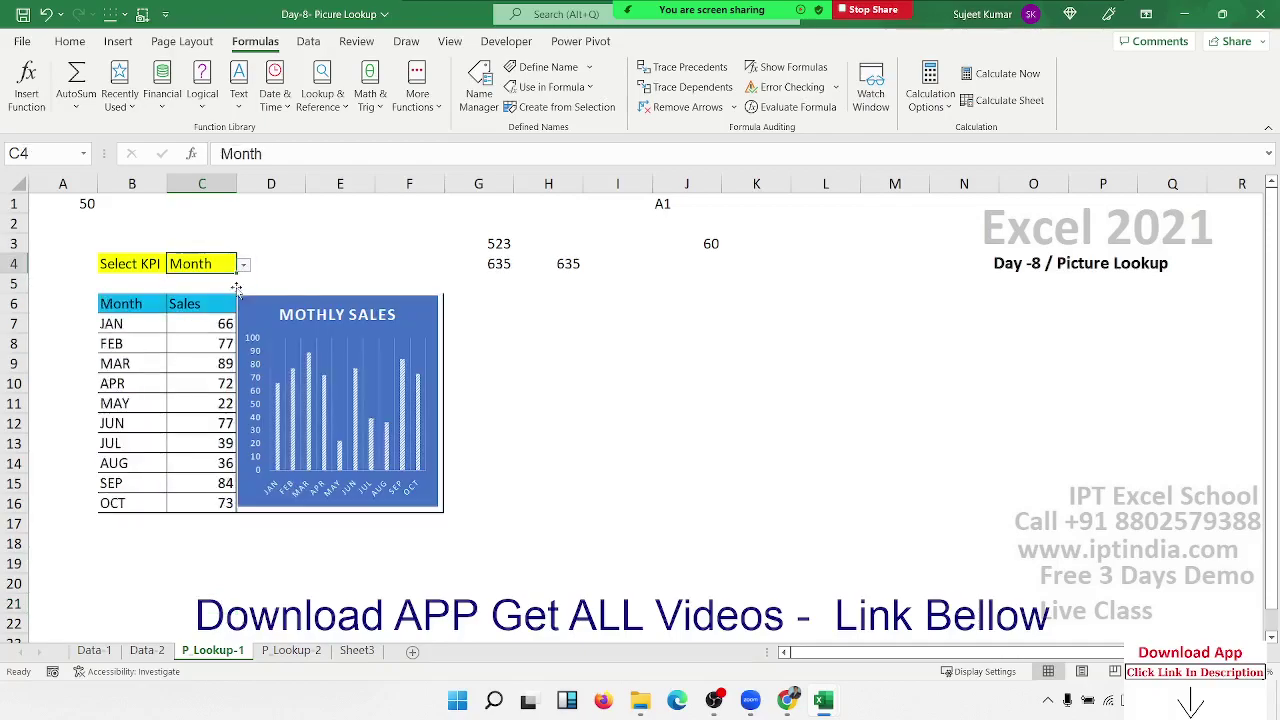
{"action": "left_click", "coordinate": [498, 361]}
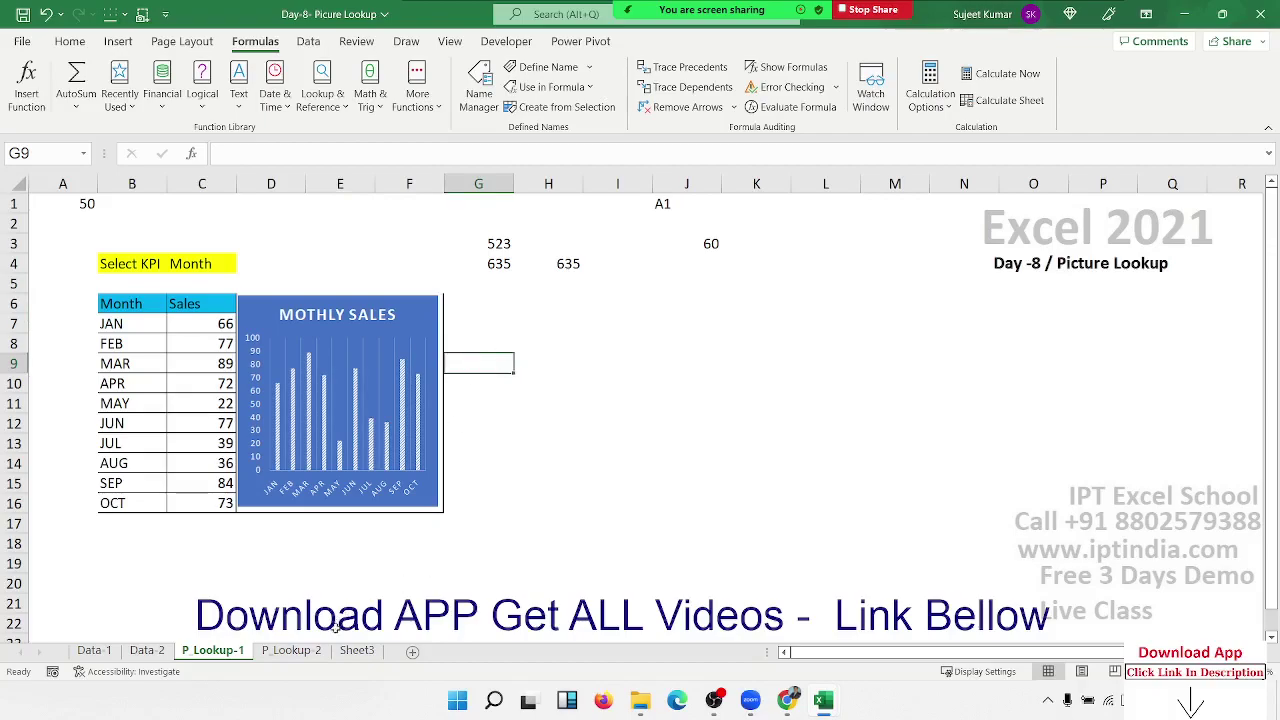
{"action": "left_click", "coordinate": [296, 651]}
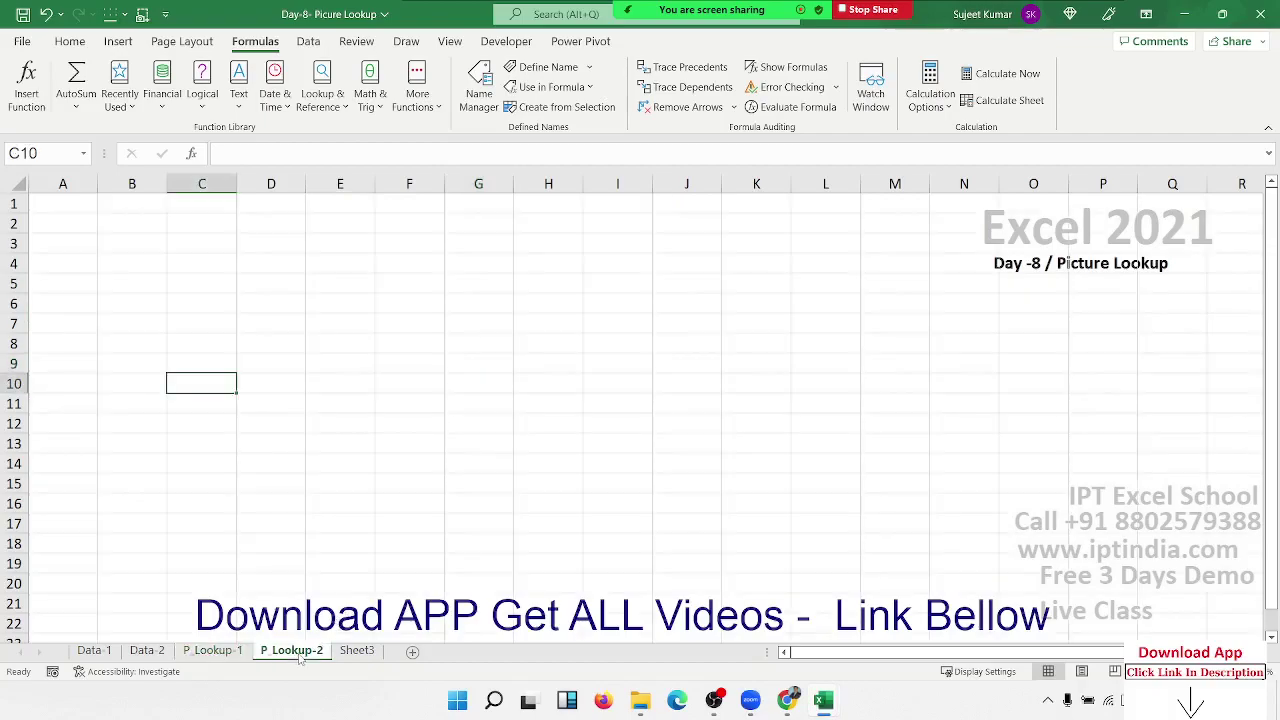
- On Data-2, add a Name header in C1
{"action": "left_click", "coordinate": [147, 651]}
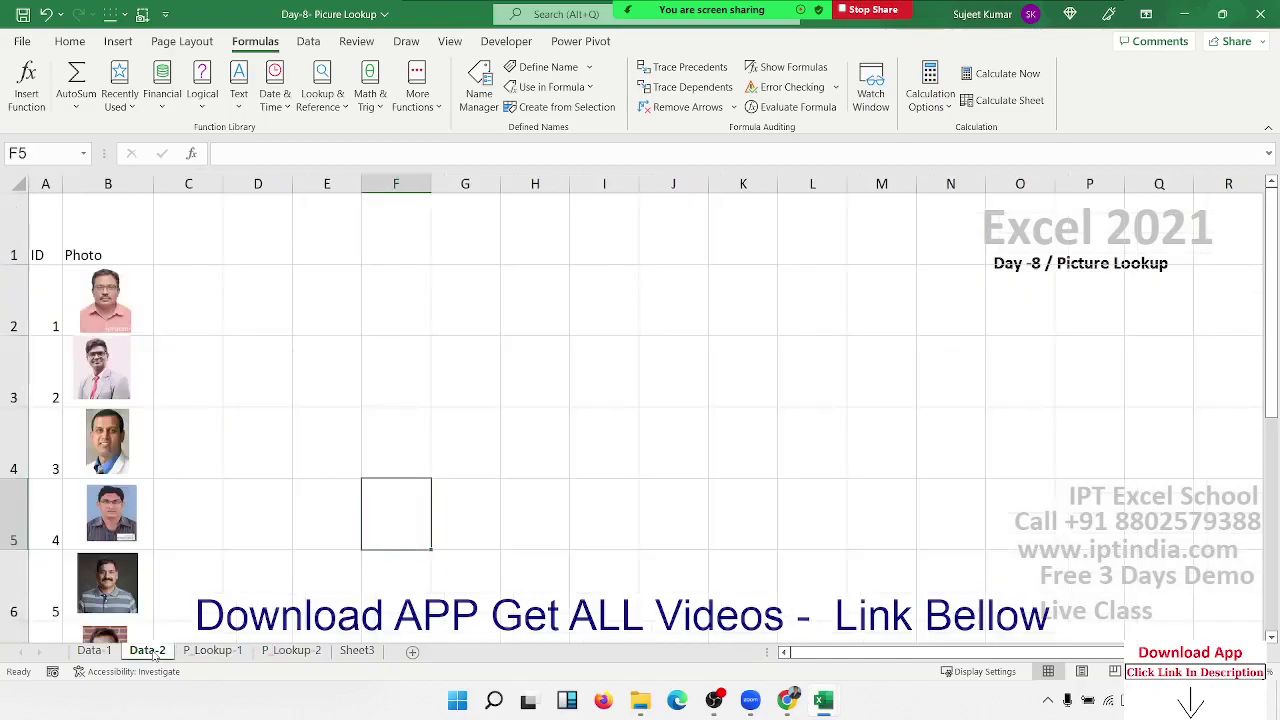
{"action": "left_click", "coordinate": [42, 310]}
{"action": "scroll", "coordinate": [32, 460], "scroll_direction": "down", "scroll_amount": 2}
{"action": "scroll", "coordinate": [32, 460], "scroll_direction": "up", "scroll_amount": 3}
{"action": "left_click", "coordinate": [189, 249]}
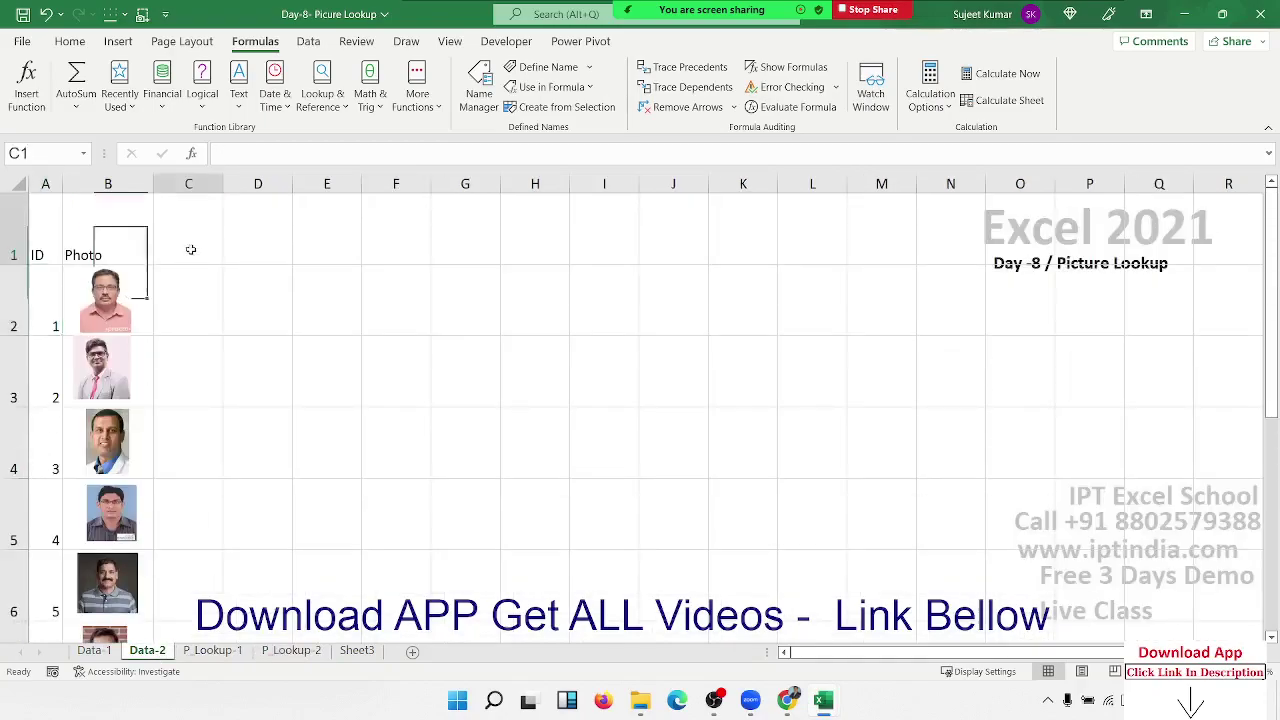
{"action": "type", "text": "Name"}
{"action": "key", "text": "Return"}
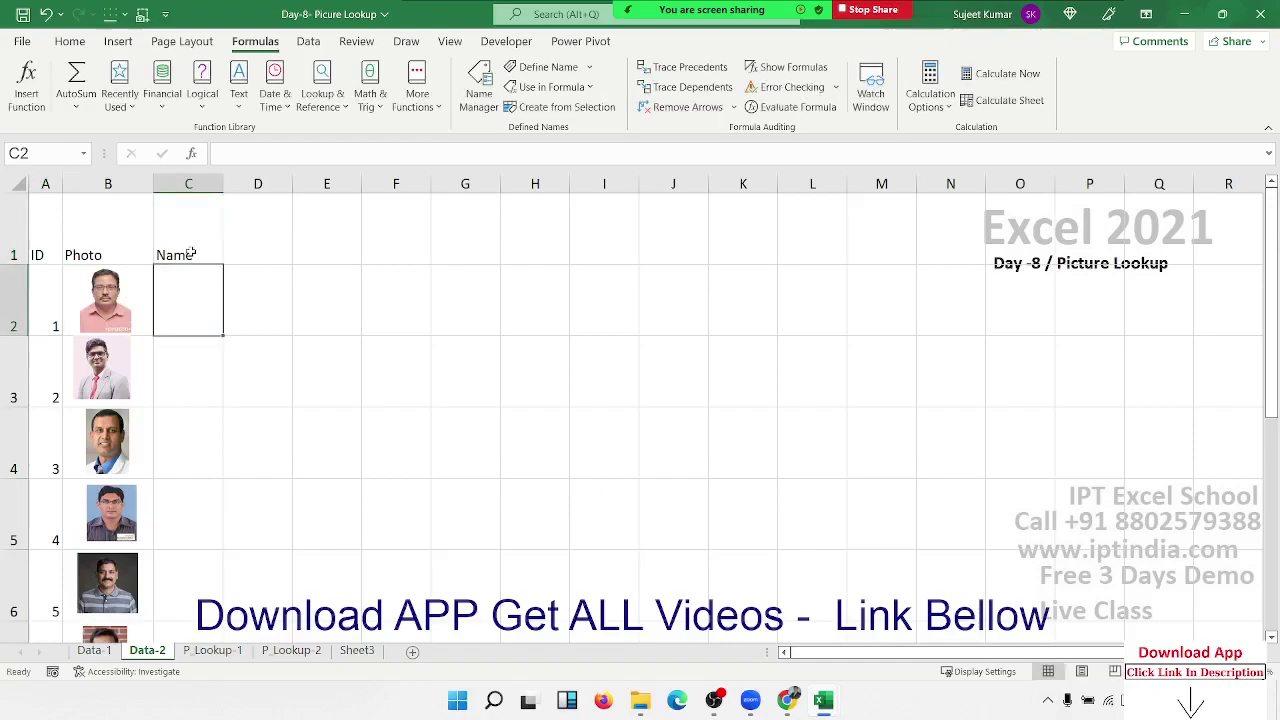
- Enter the names Puneet, Inder, Ravi, Kavita and OM in C2:C6
{"action": "type", "text": "P"}
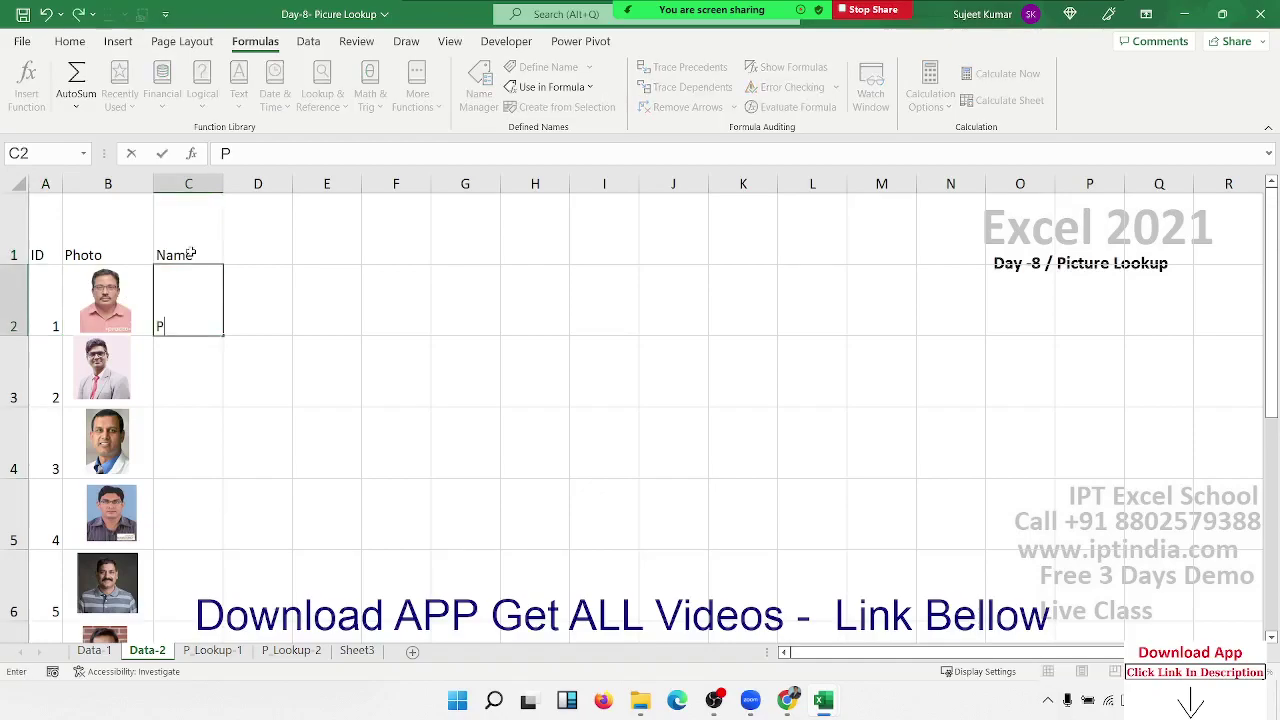
{"action": "type", "text": "ineet"}
{"action": "key", "text": "BackSpace"}
{"action": "key", "text": "BackSpace"}
{"action": "key", "text": "BackSpace"}
{"action": "key", "text": "BackSpace"}
{"action": "key", "text": "BackSpace"}
{"action": "type", "text": "une"}
{"action": "type", "text": "et"}
{"action": "key", "text": "ctrl+Return"}
{"action": "key", "text": "Down"}
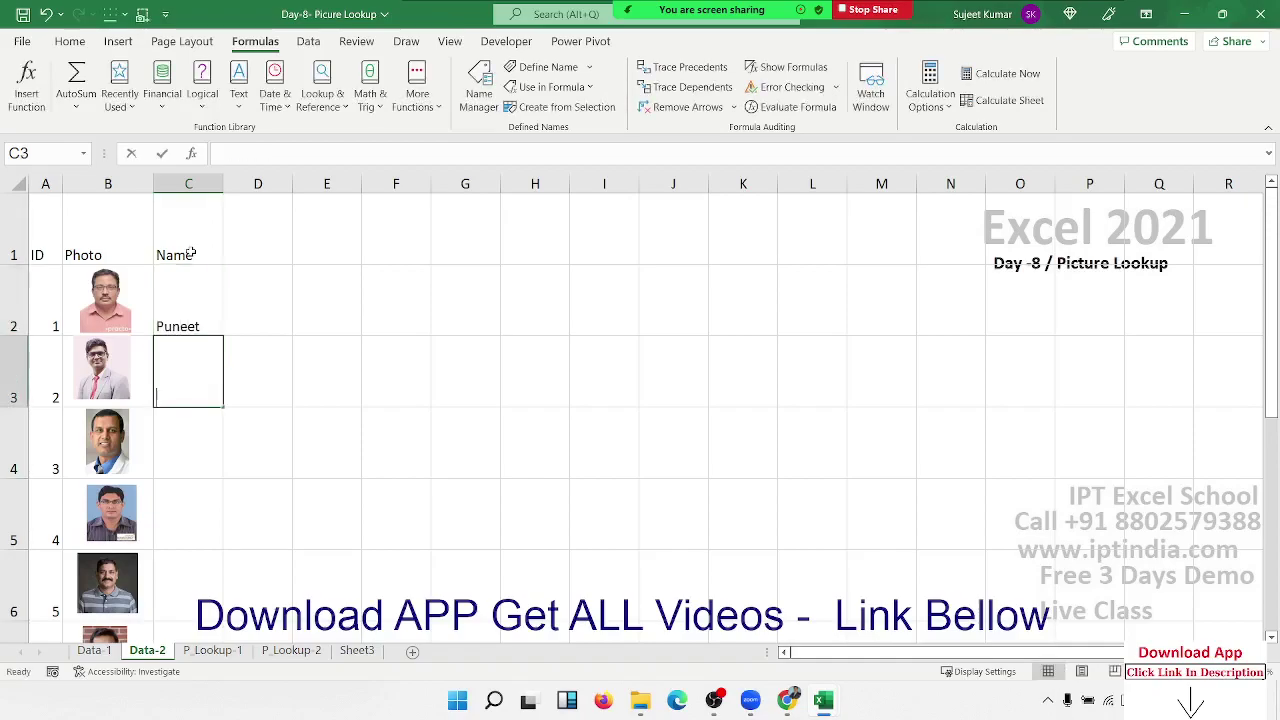
{"action": "type", "text": "Inder"}
{"action": "key", "text": "Return"}
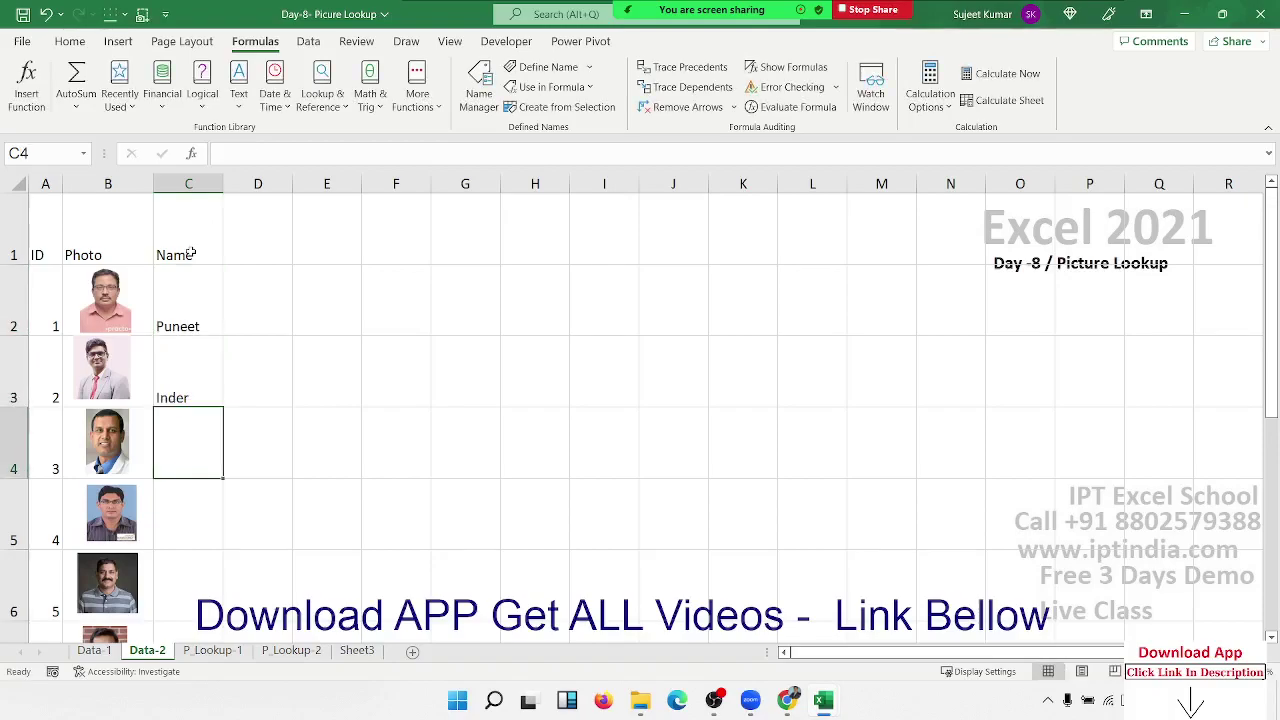
{"action": "type", "text": "Ravi"}
{"action": "key", "text": "Return"}
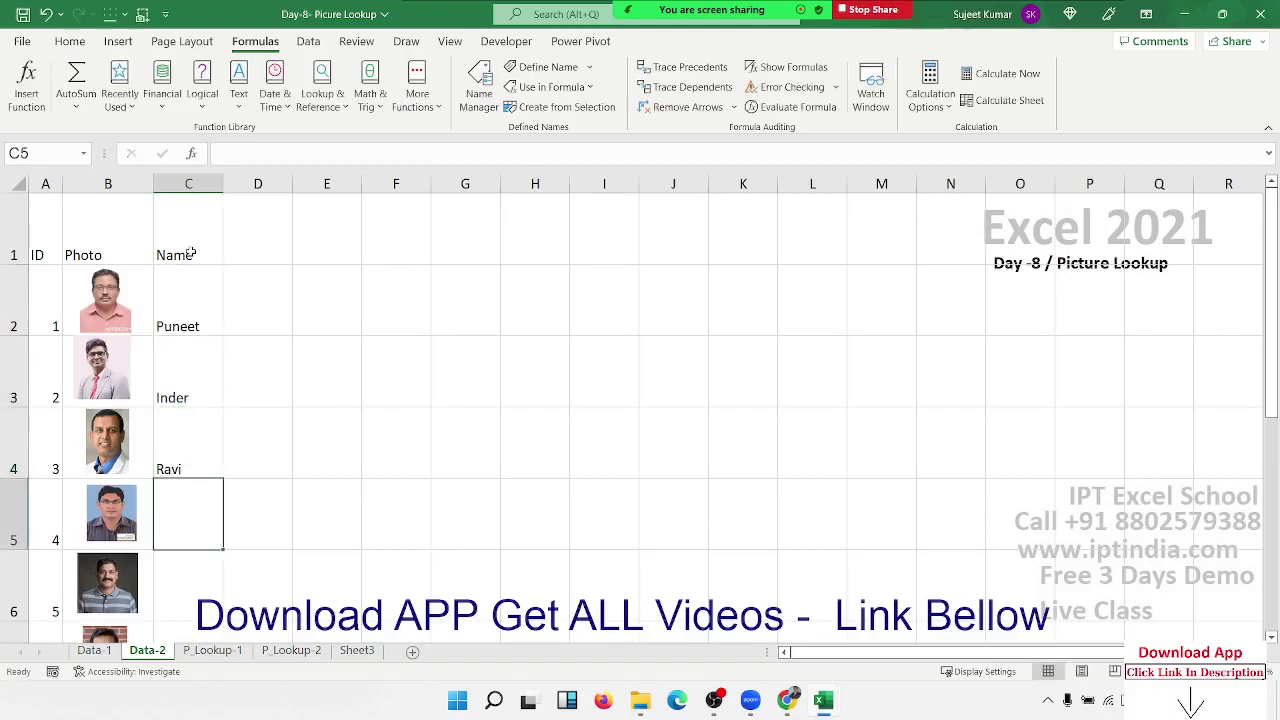
{"action": "type", "text": "Kavita"}
{"action": "key", "text": "Return"}
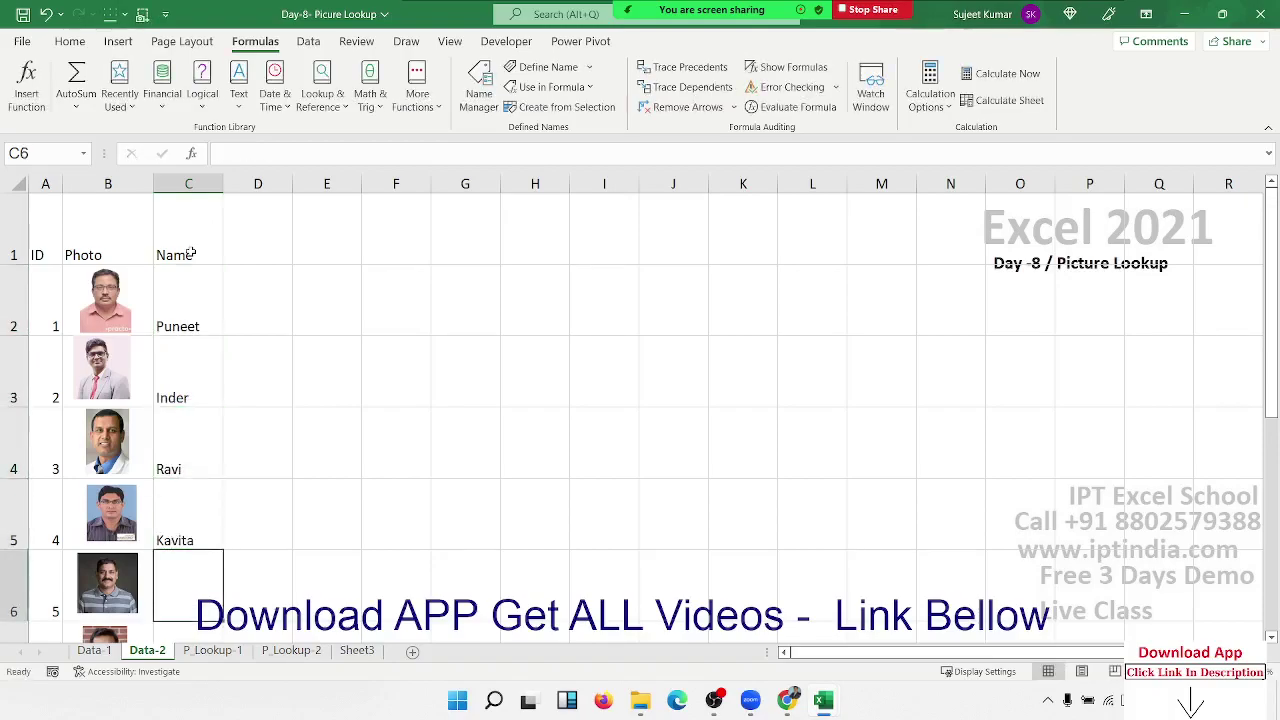
{"action": "type", "text": "OM"}
{"action": "key", "text": "Return"}
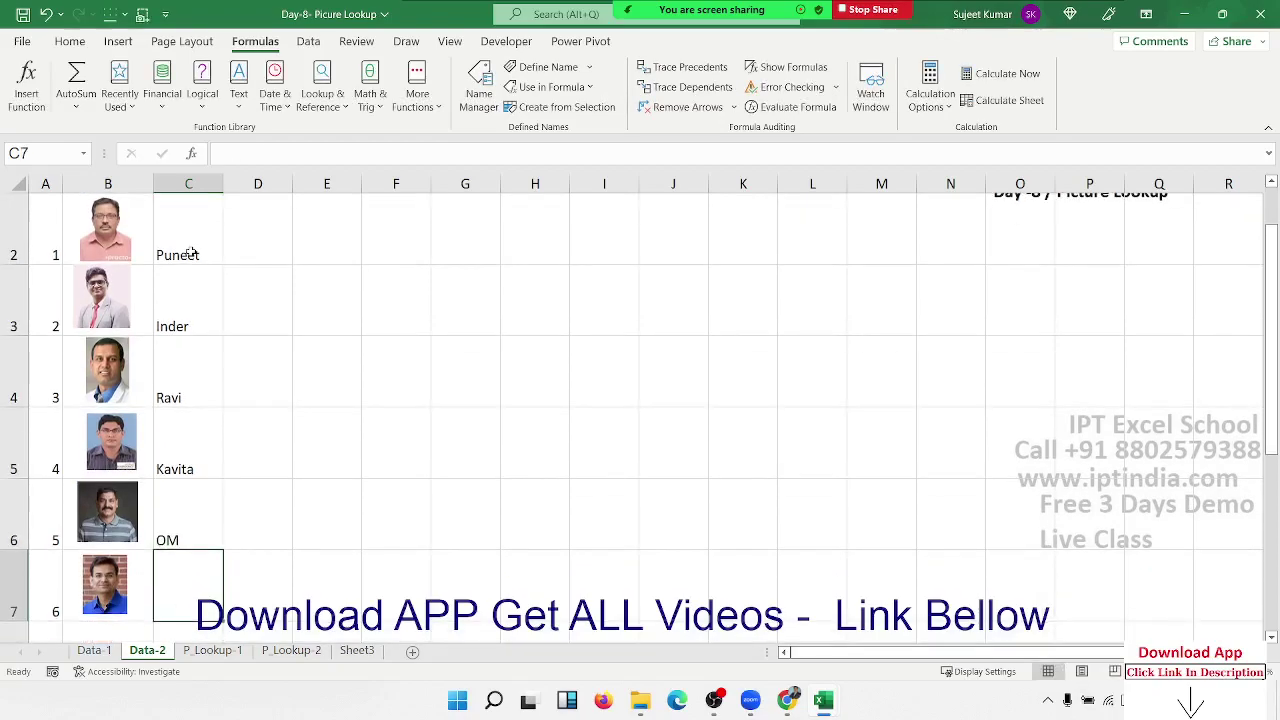
- Replace the fourth name with Karan and add Suresh in C7
{"action": "key", "text": "Up"}
{"action": "key", "text": "Up"}
{"action": "key", "text": "Left"}
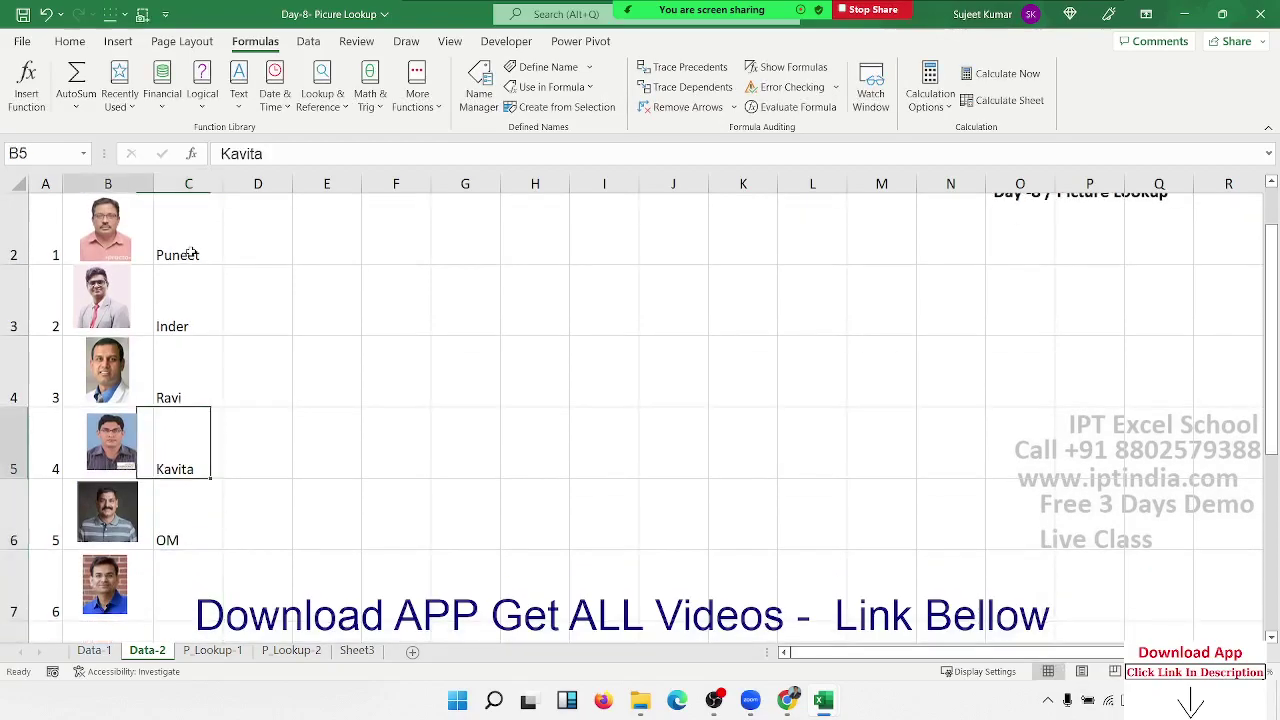
{"action": "key", "text": "Right"}
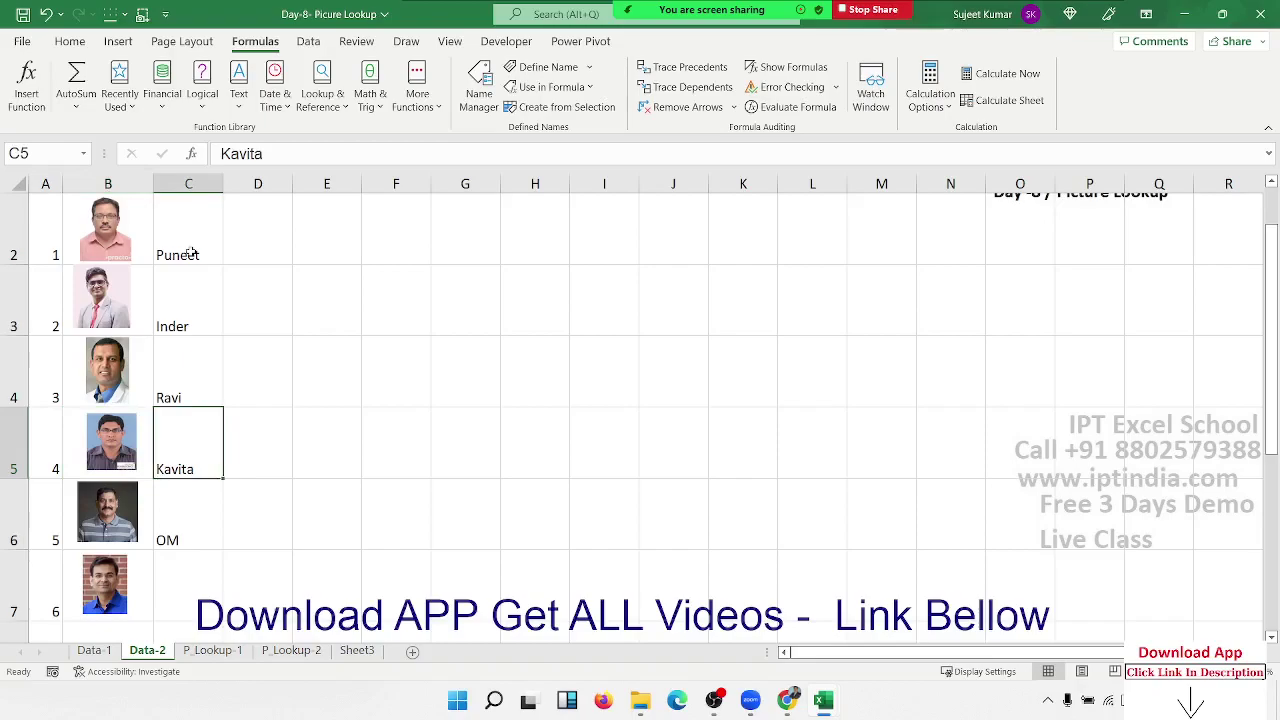
{"action": "type", "text": "Karan"}
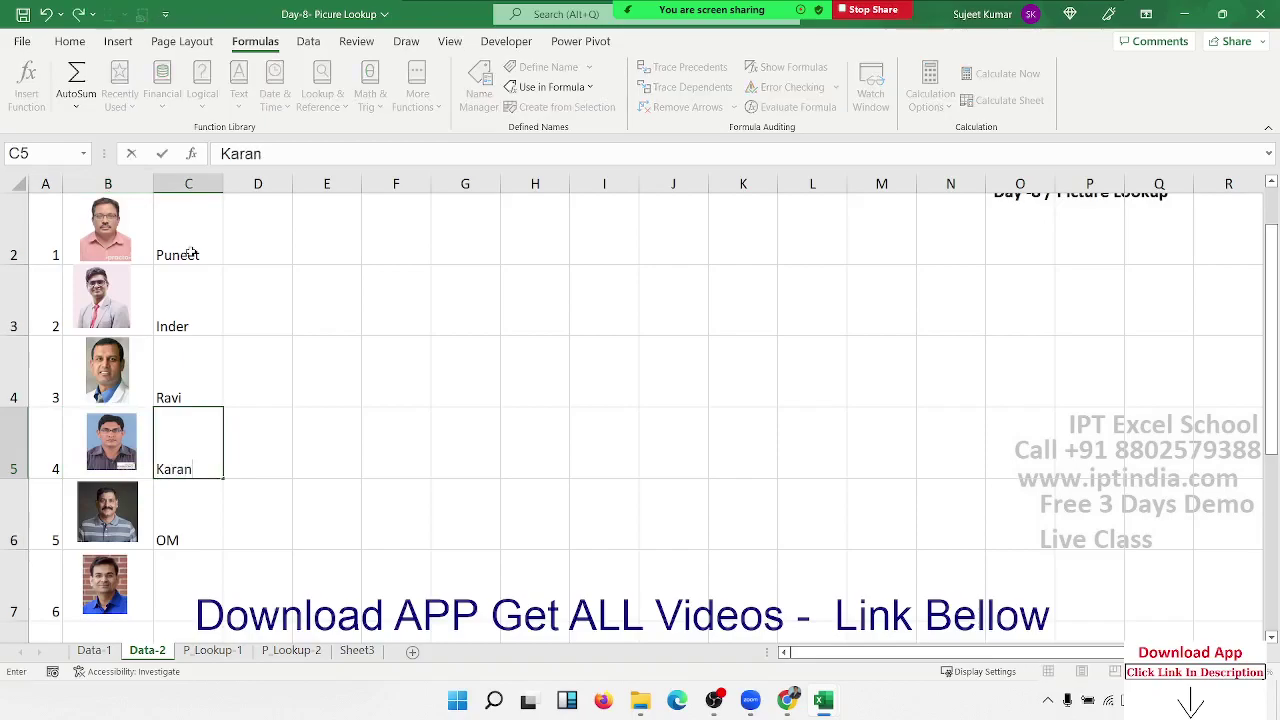
{"action": "key", "text": "Return"}
{"action": "key", "text": "Down"}
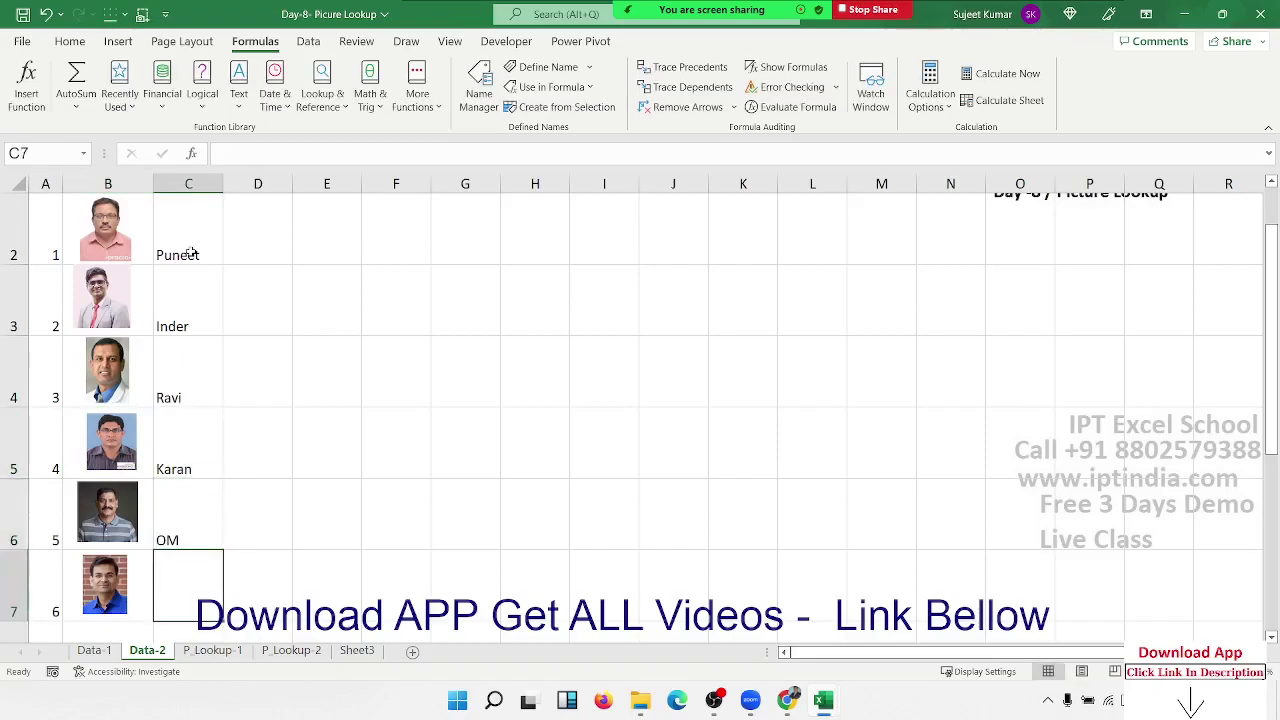
{"action": "type", "text": "S"}
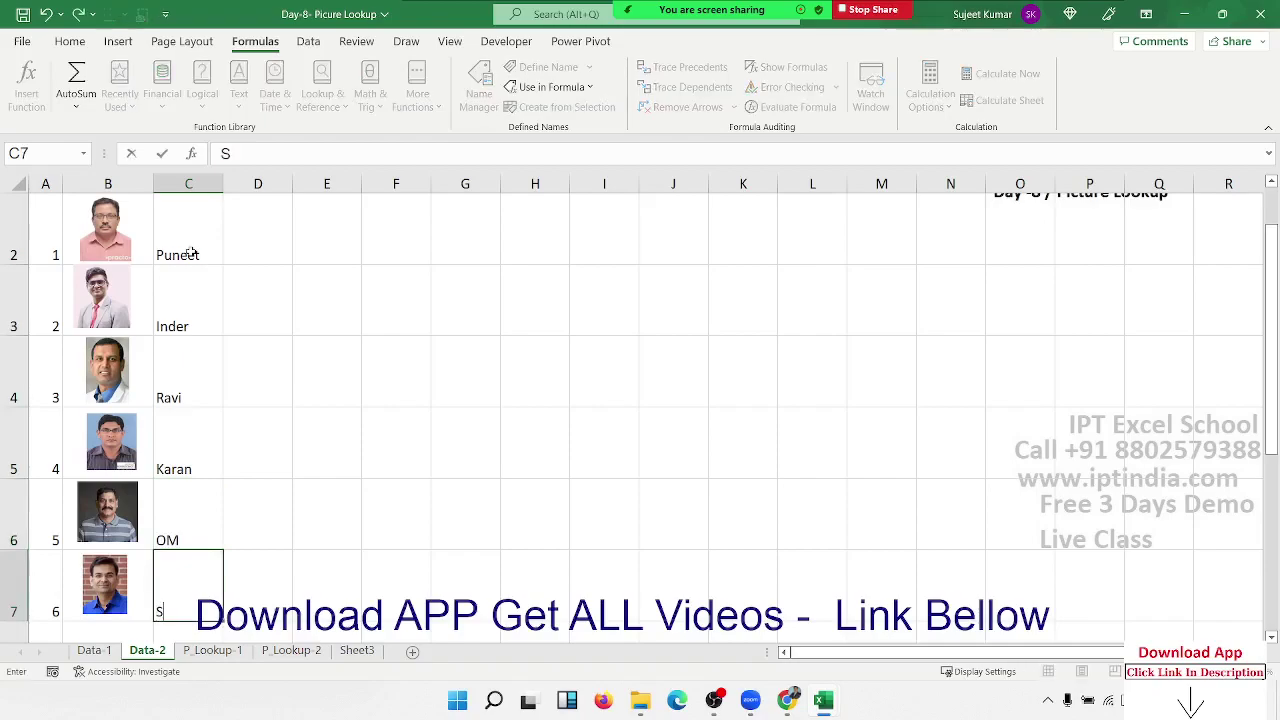
{"action": "type", "text": "uresh"}
{"action": "key", "text": "Return"}
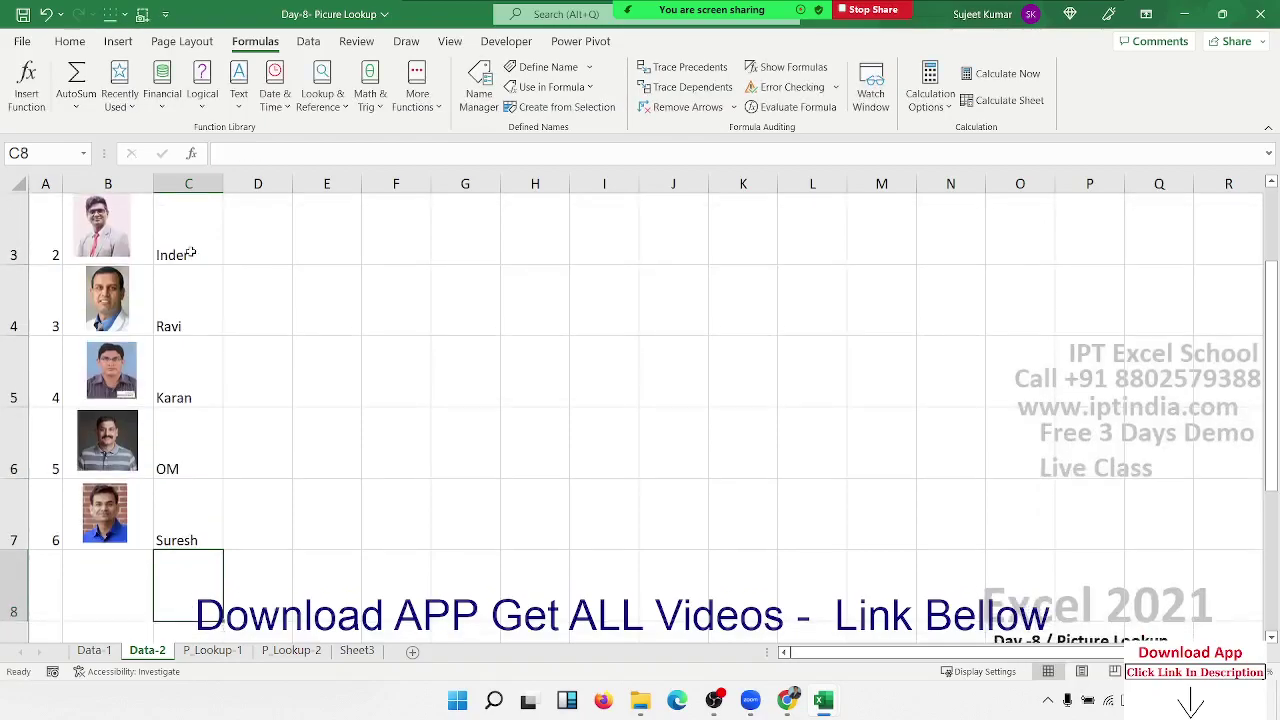
{"action": "left_click", "coordinate": [291, 651]}
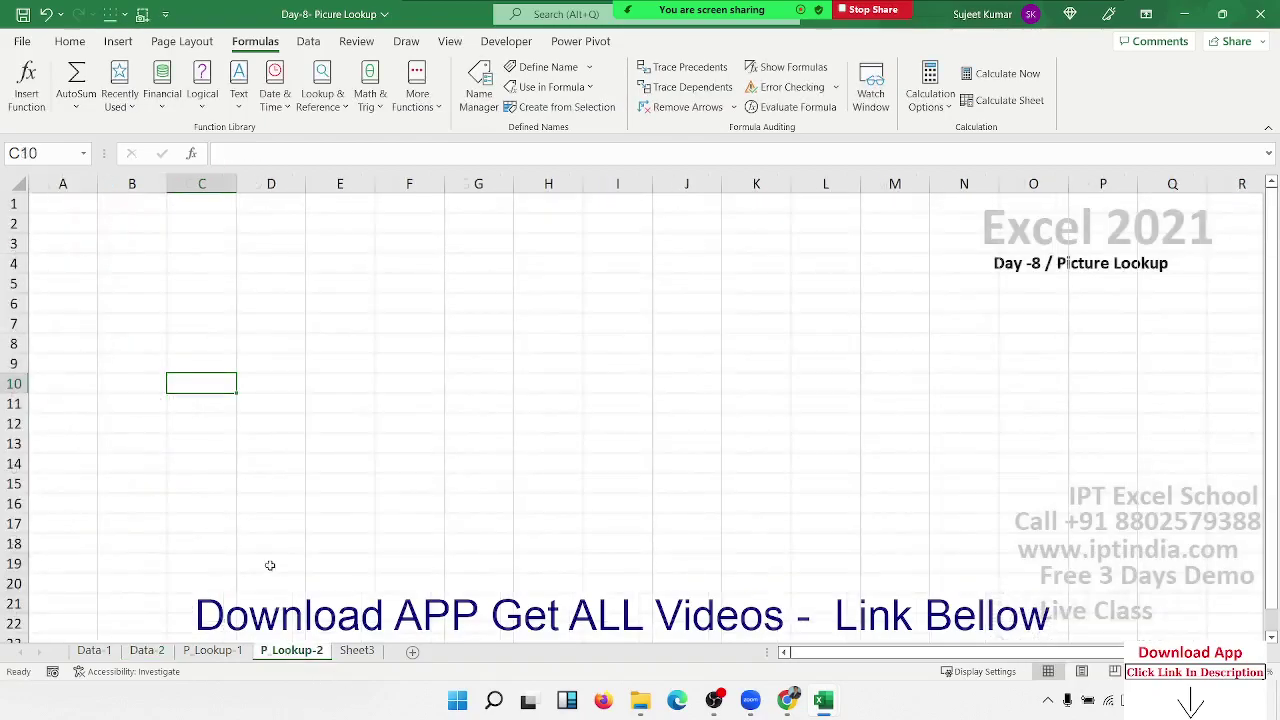
- Enter the ID label in B4 with value 1 in C4, and a Name label in D6
{"action": "left_click", "coordinate": [120, 262]}
{"action": "type", "text": "ID"}
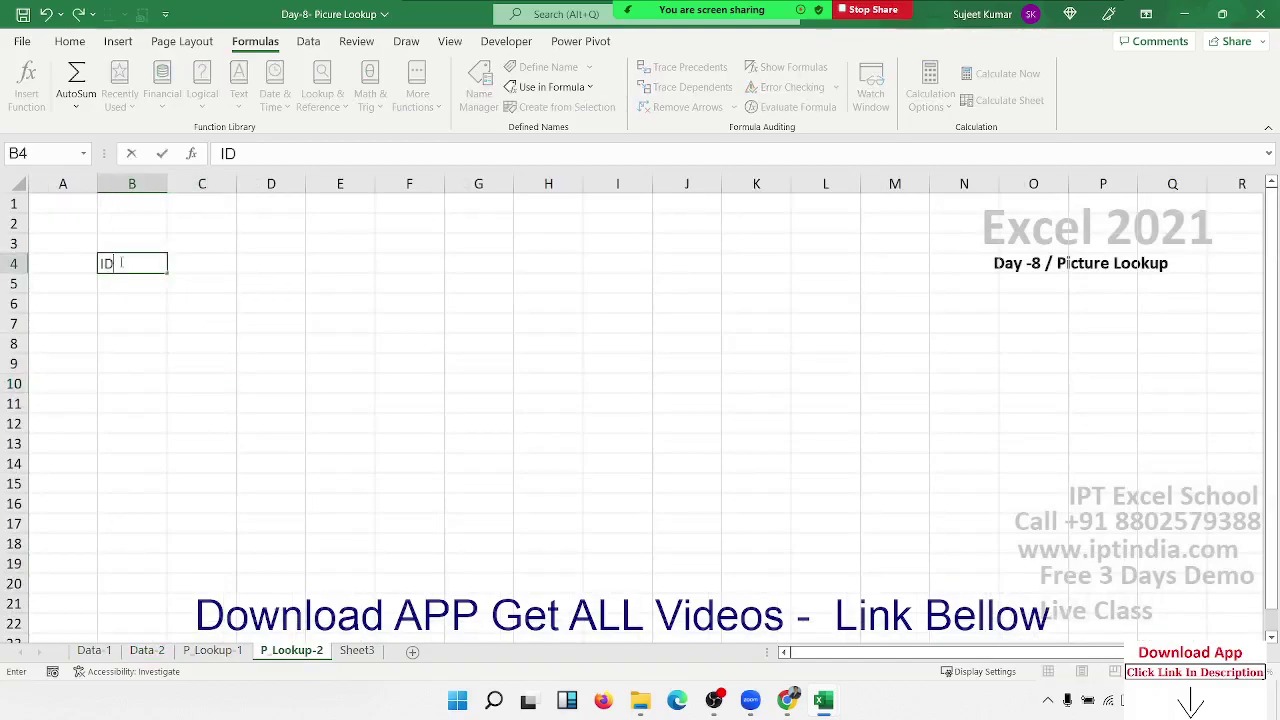
{"action": "key", "text": "Tab"}
{"action": "type", "text": "1"}
{"action": "key", "text": "ctrl+Return"}
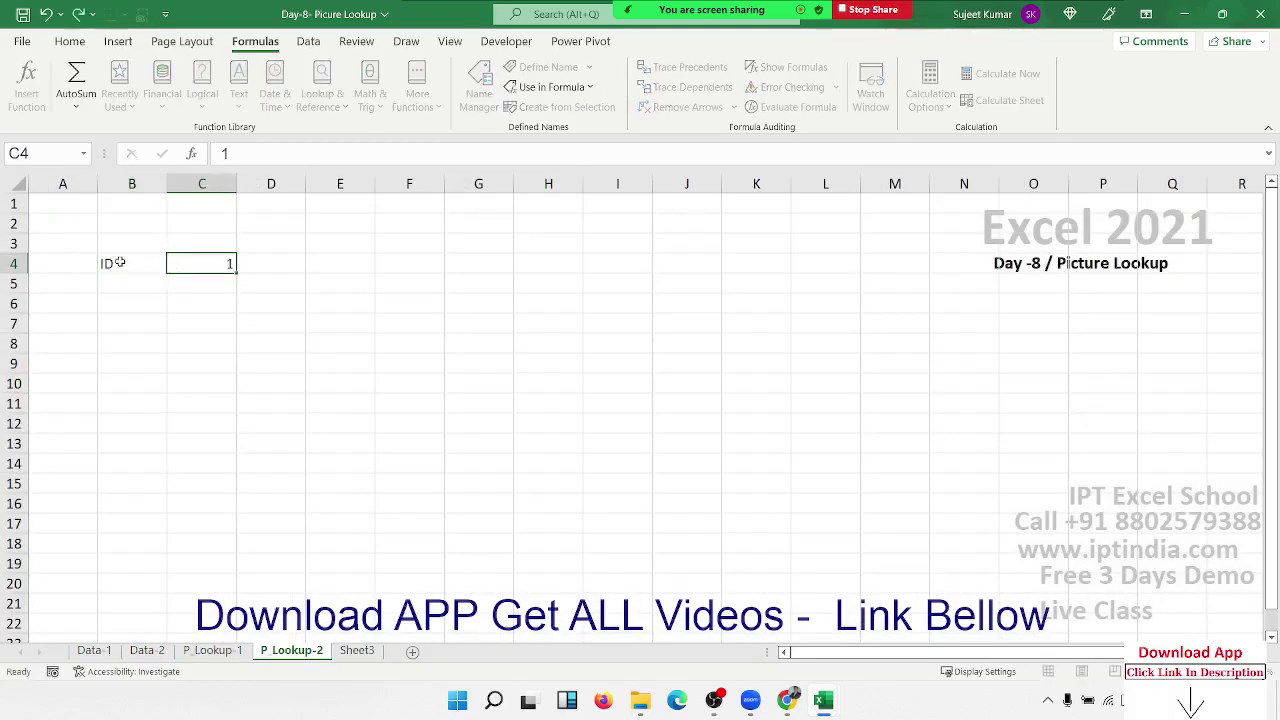
{"action": "key", "text": "Down"}
{"action": "key", "text": "Down"}
{"action": "key", "text": "Right"}
{"action": "type", "text": "Nam"}
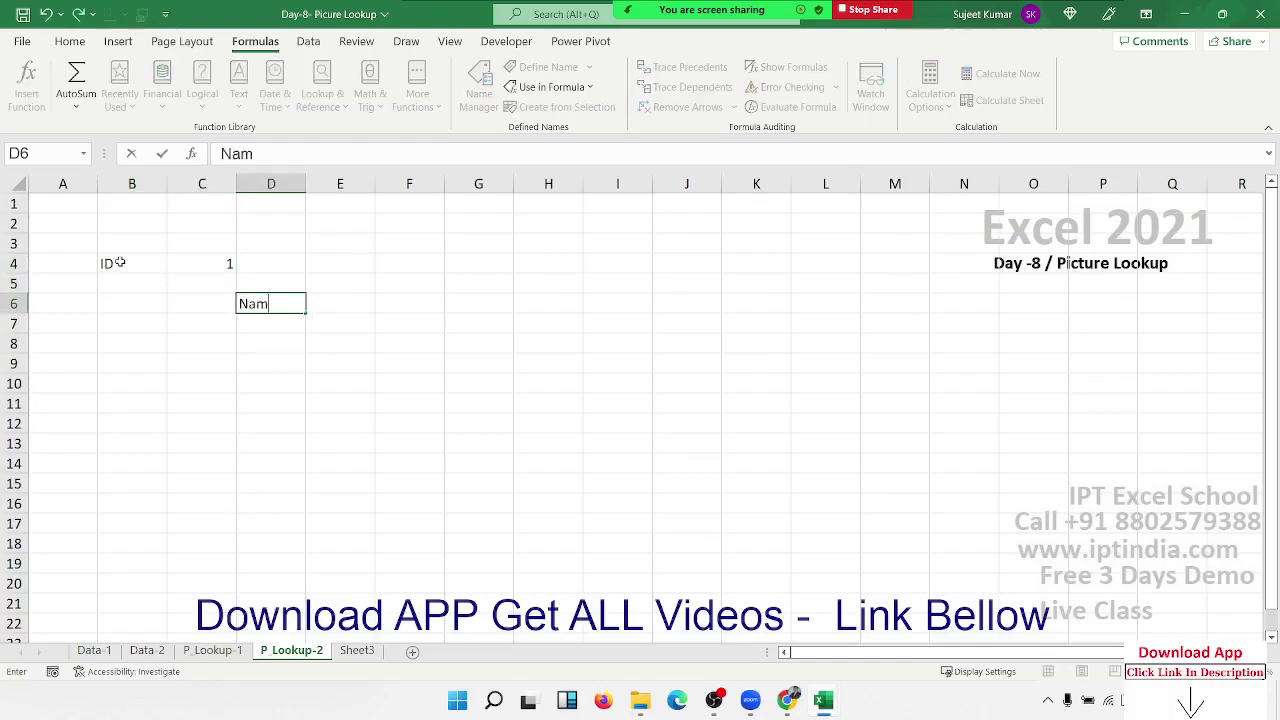
{"action": "type", "text": "e"}
{"action": "key", "text": "Tab"}
- In E6, enter =VLOOKUP(C4,'Data-2'!A:C,3,0) to return the name
{"action": "type", "text": "="}
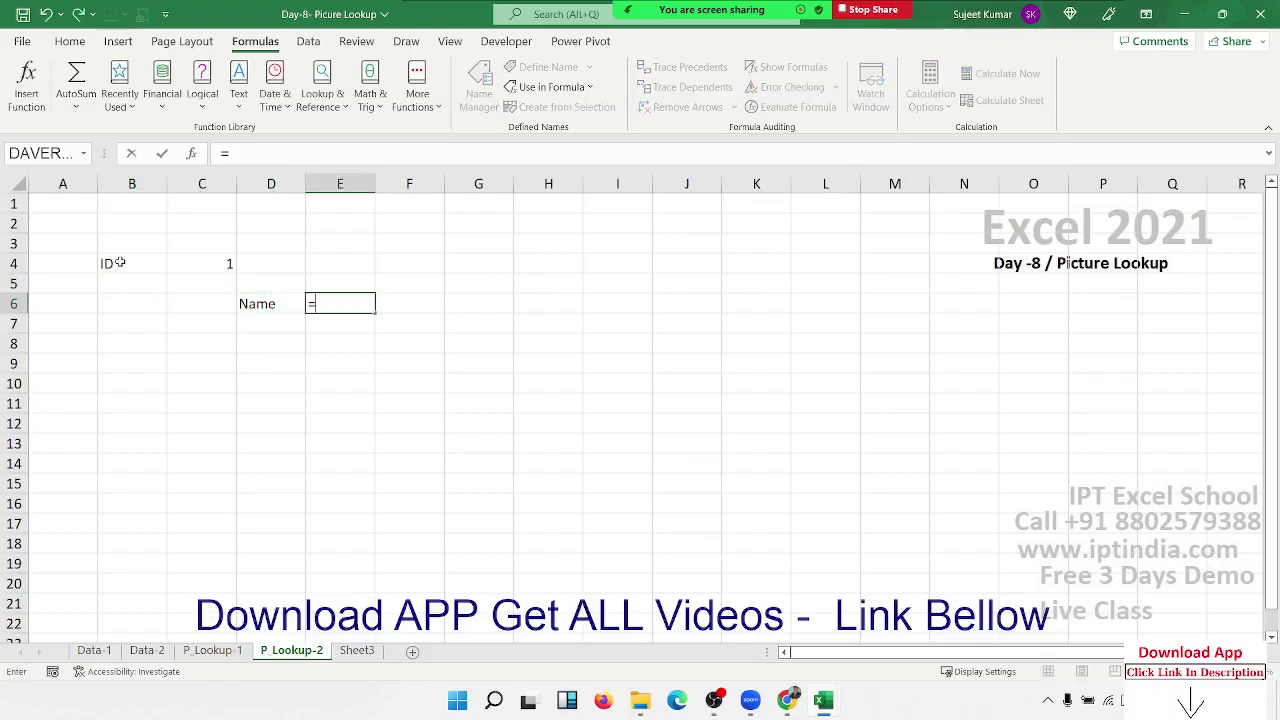
{"action": "type", "text": "vl"}
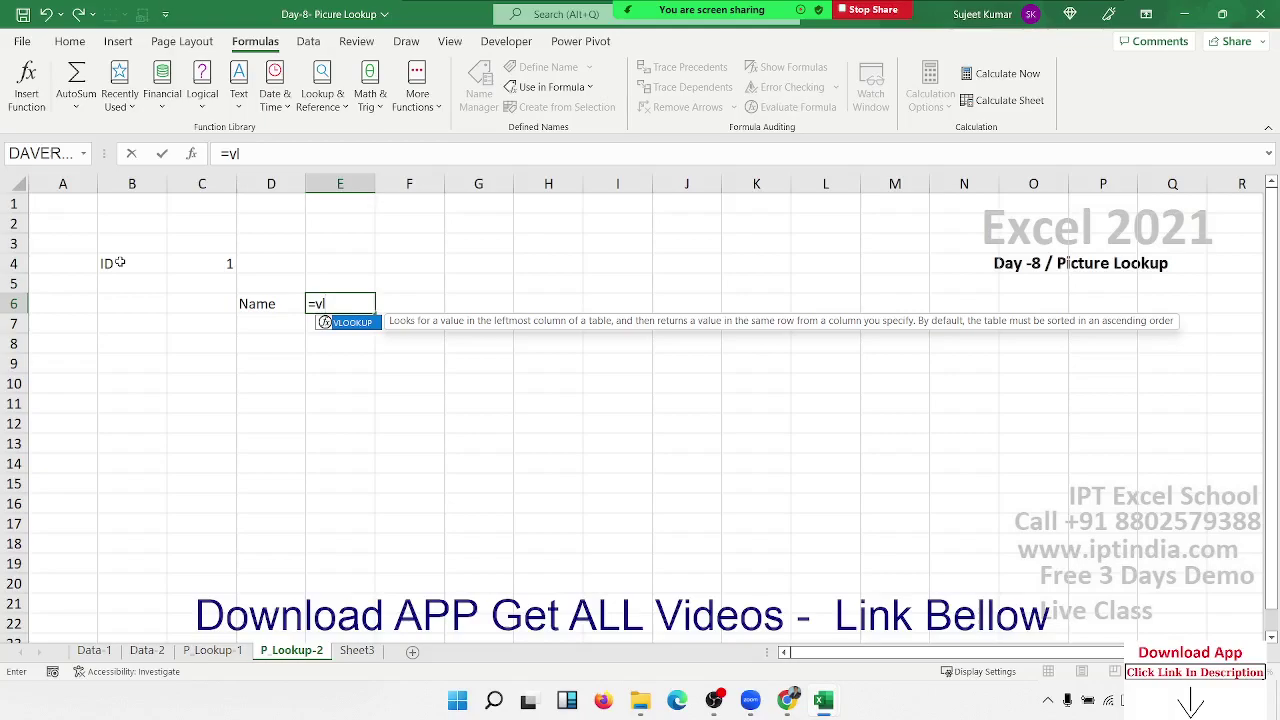
{"action": "key", "text": "Tab"}
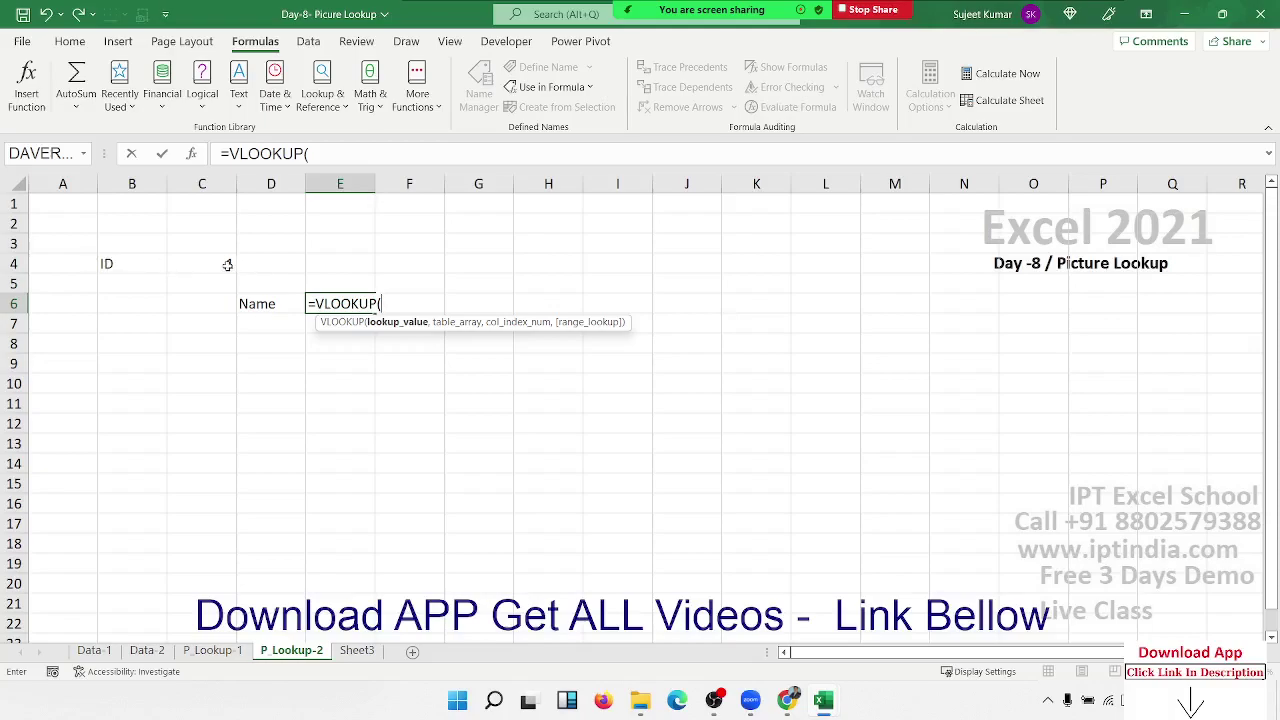
{"action": "left_click", "coordinate": [228, 264]}
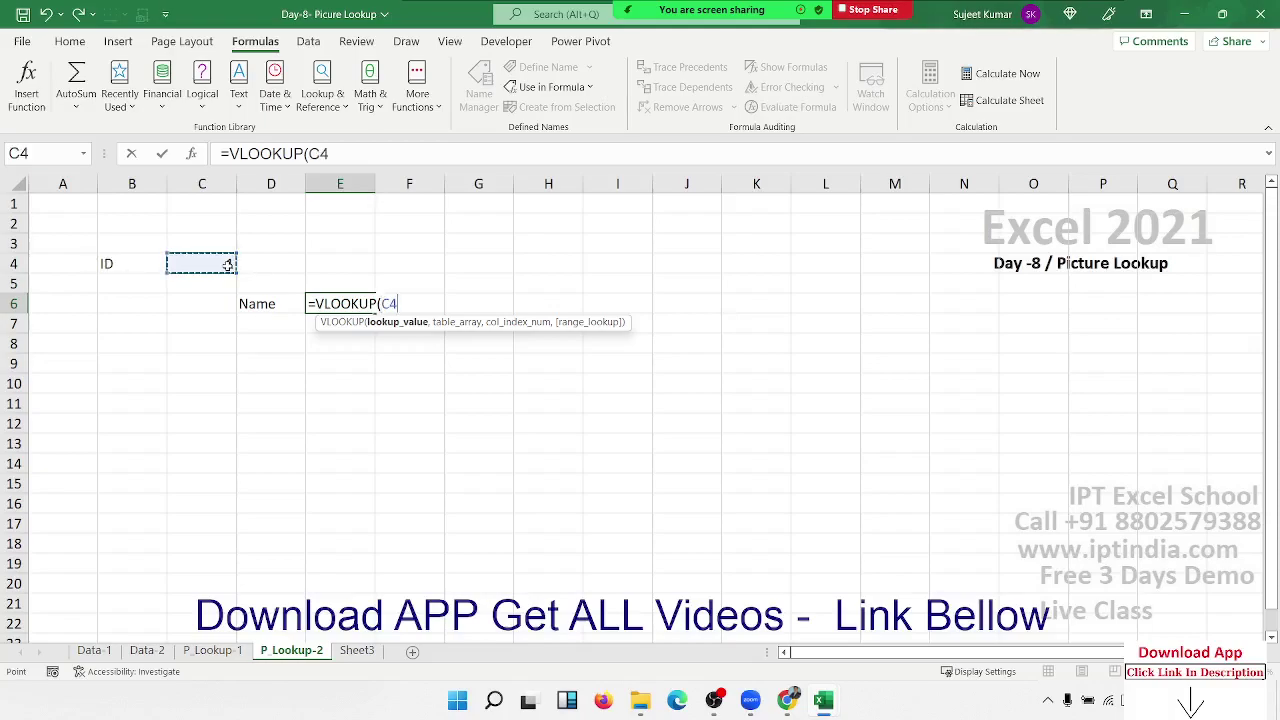
{"action": "type", "text": ","}
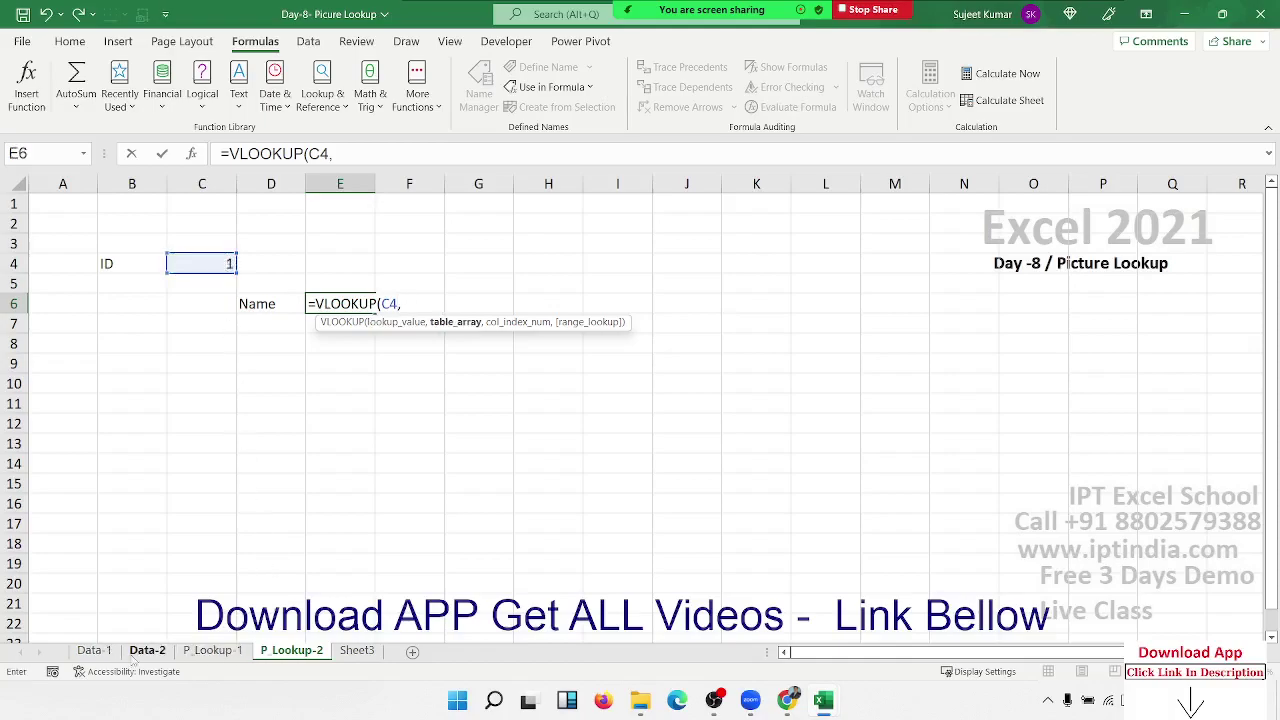
{"action": "left_click", "coordinate": [145, 652]}
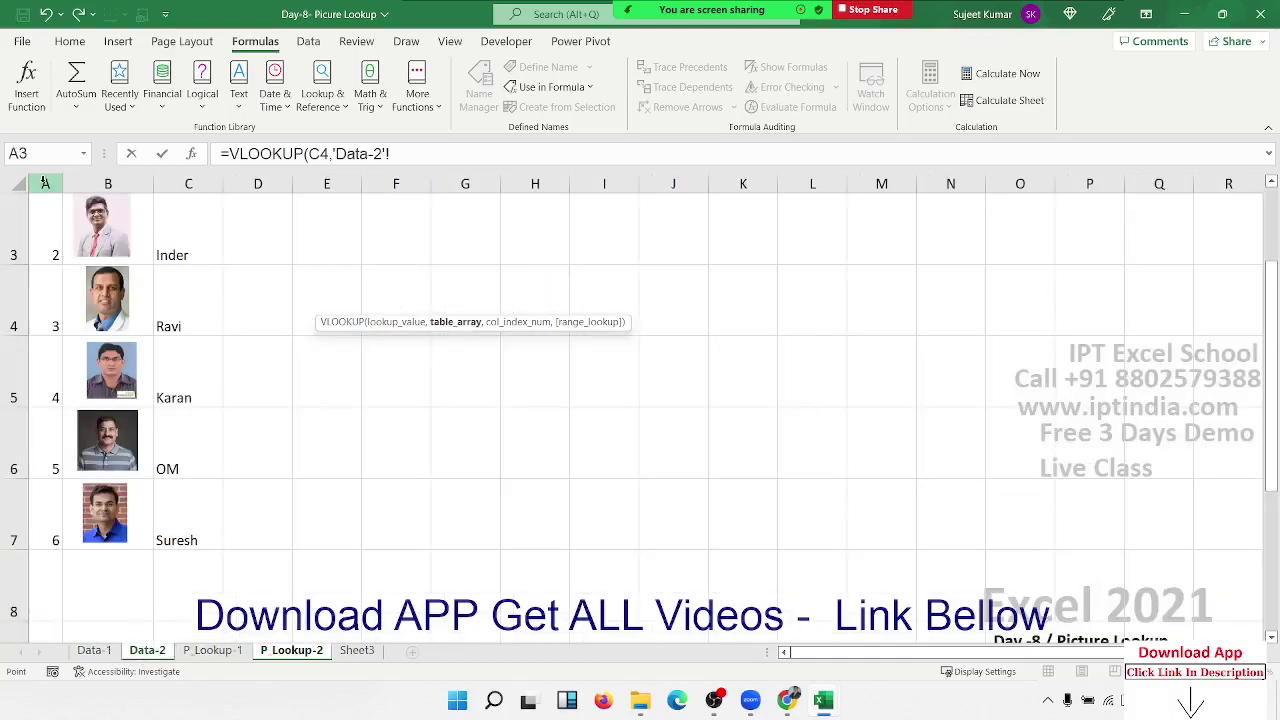
{"action": "left_click_drag", "start_coordinate": [42, 182], "coordinate": [173, 181]}
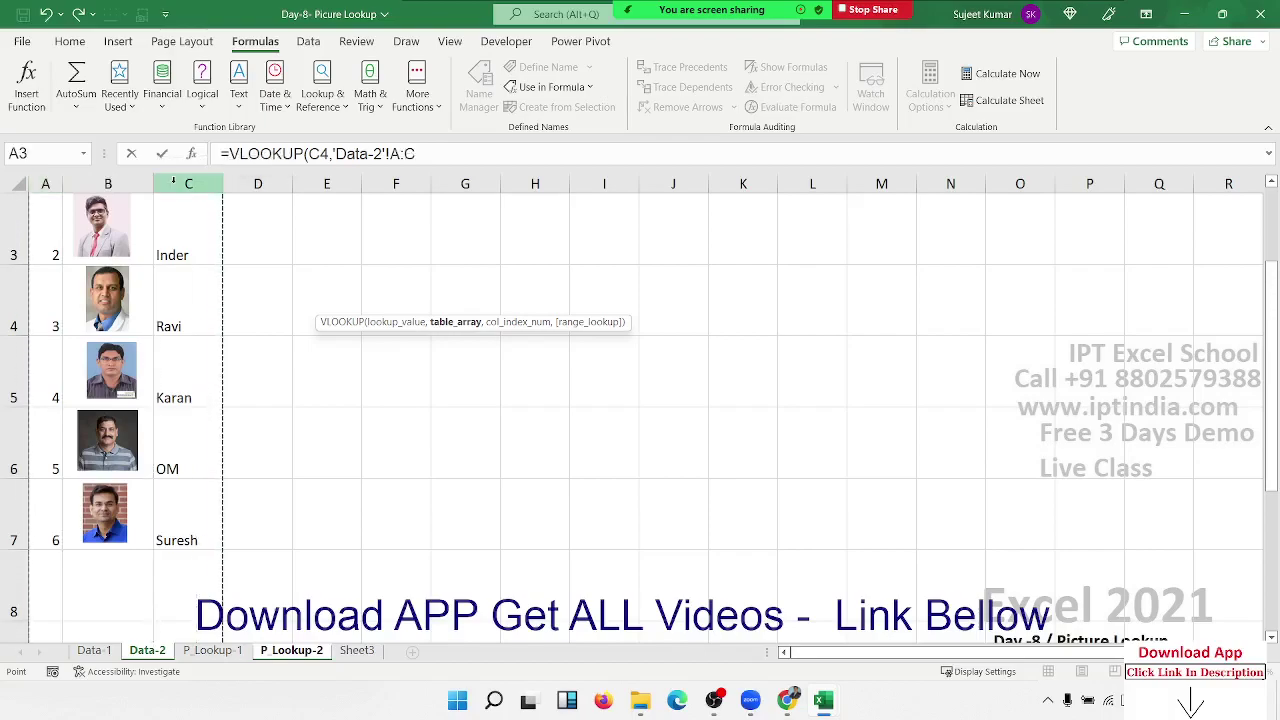
{"action": "type", "text": ",3,0"}
{"action": "key", "text": "Return"}
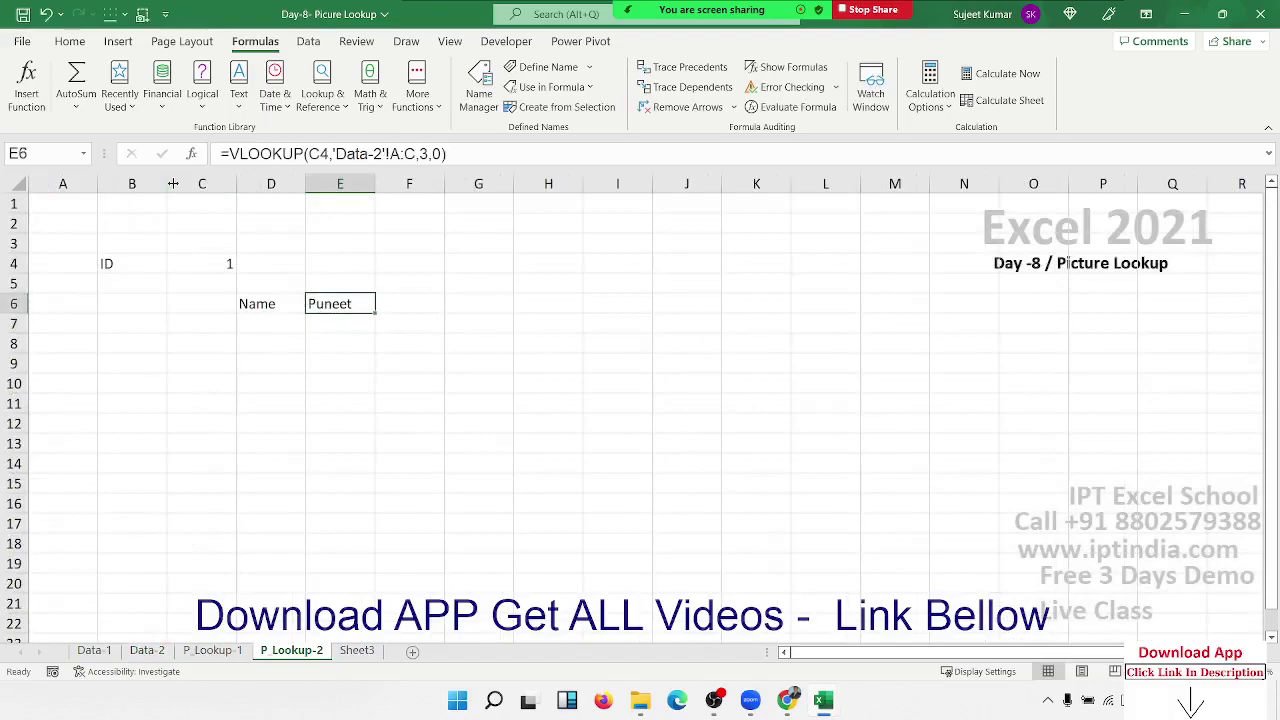
- Merge E8:F12 into one cell for the photo
{"action": "mouse_move", "coordinate": [362, 345]}
{"action": "left_mouse_down"}
{"action": "mouse_move", "coordinate": [443, 393]}
{"action": "mouse_move", "coordinate": [438, 430]}
{"action": "left_mouse_up"}
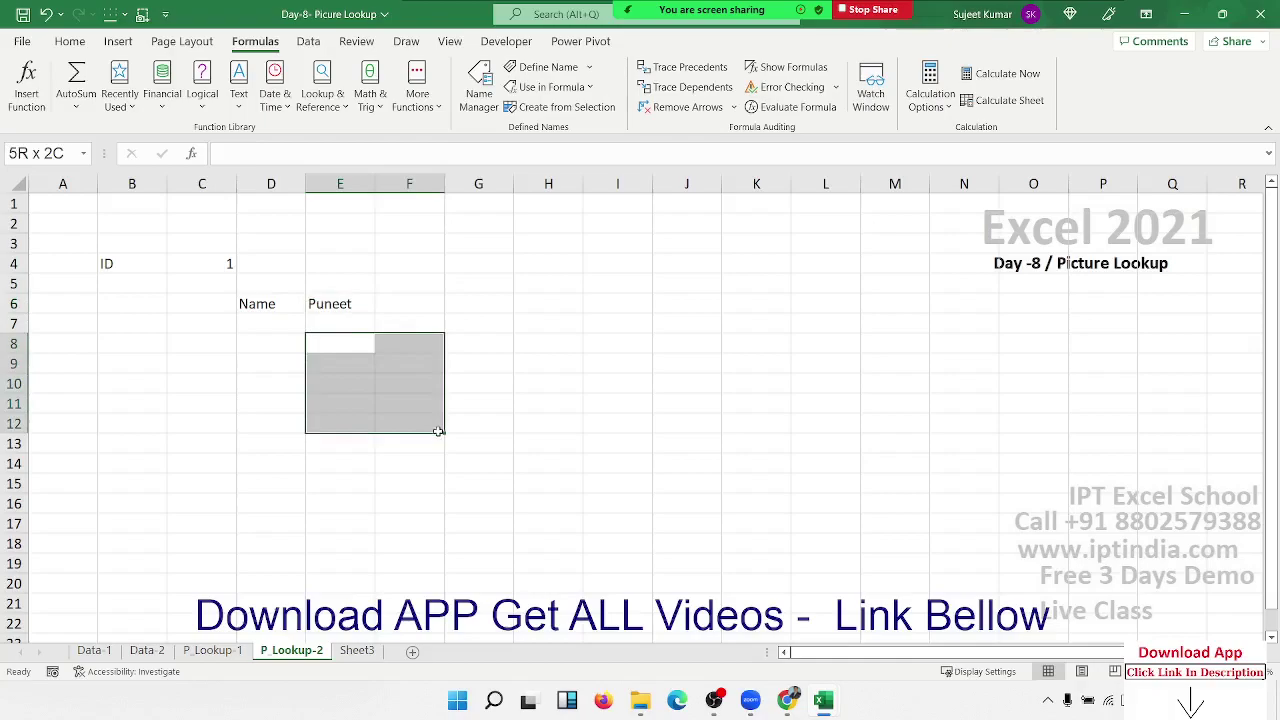
{"action": "left_click", "coordinate": [70, 42]}
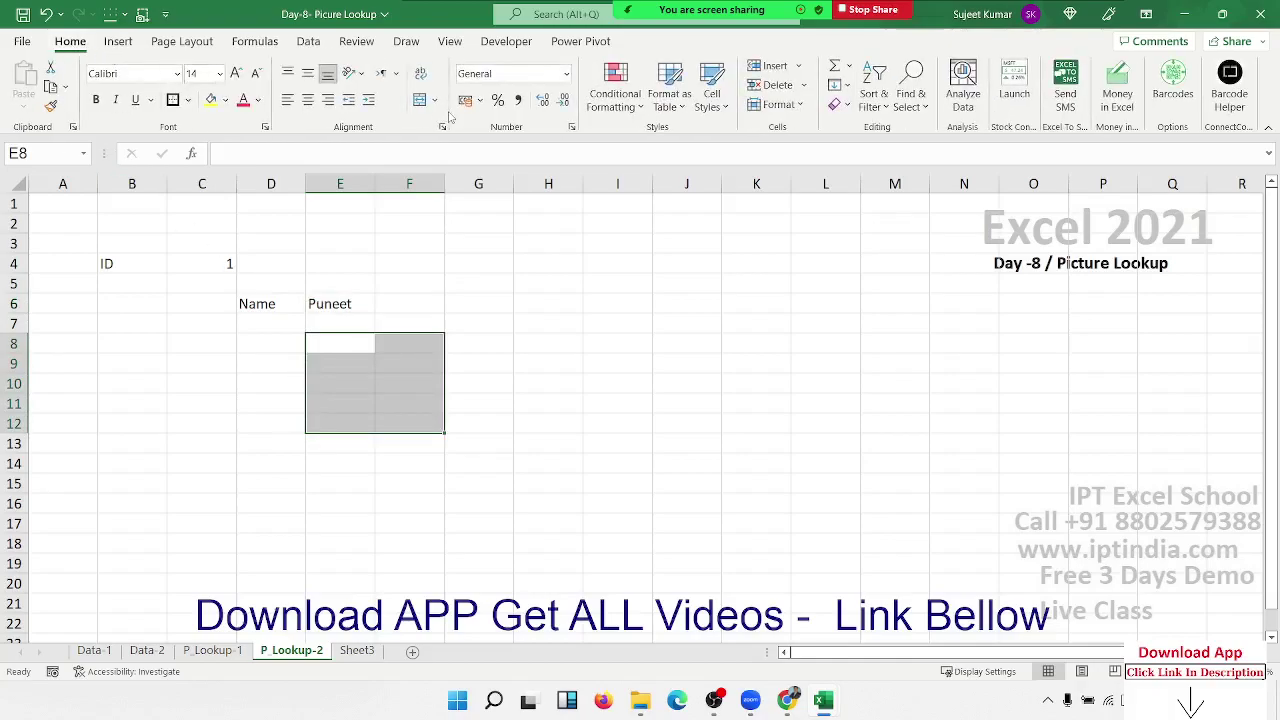
{"action": "left_click", "coordinate": [419, 99]}
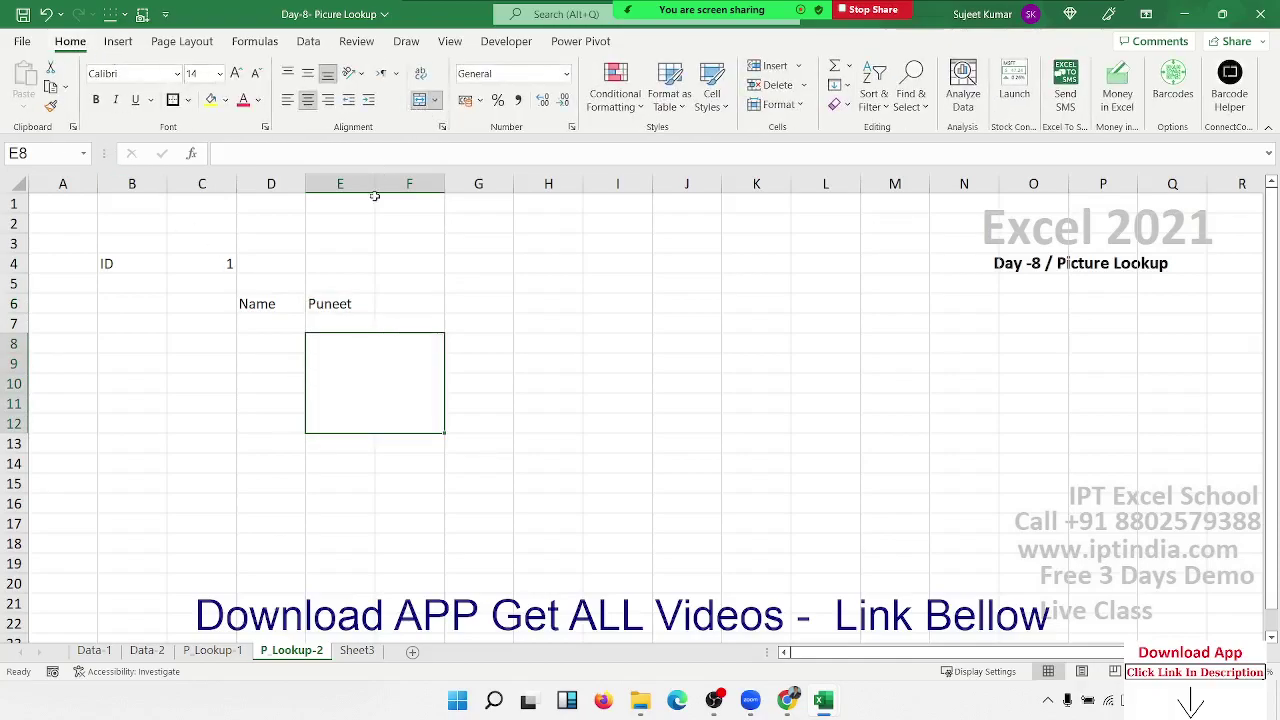
- Test the E6 lookup with column 2, then undo so Puneet shows again
{"action": "left_click", "coordinate": [352, 305]}
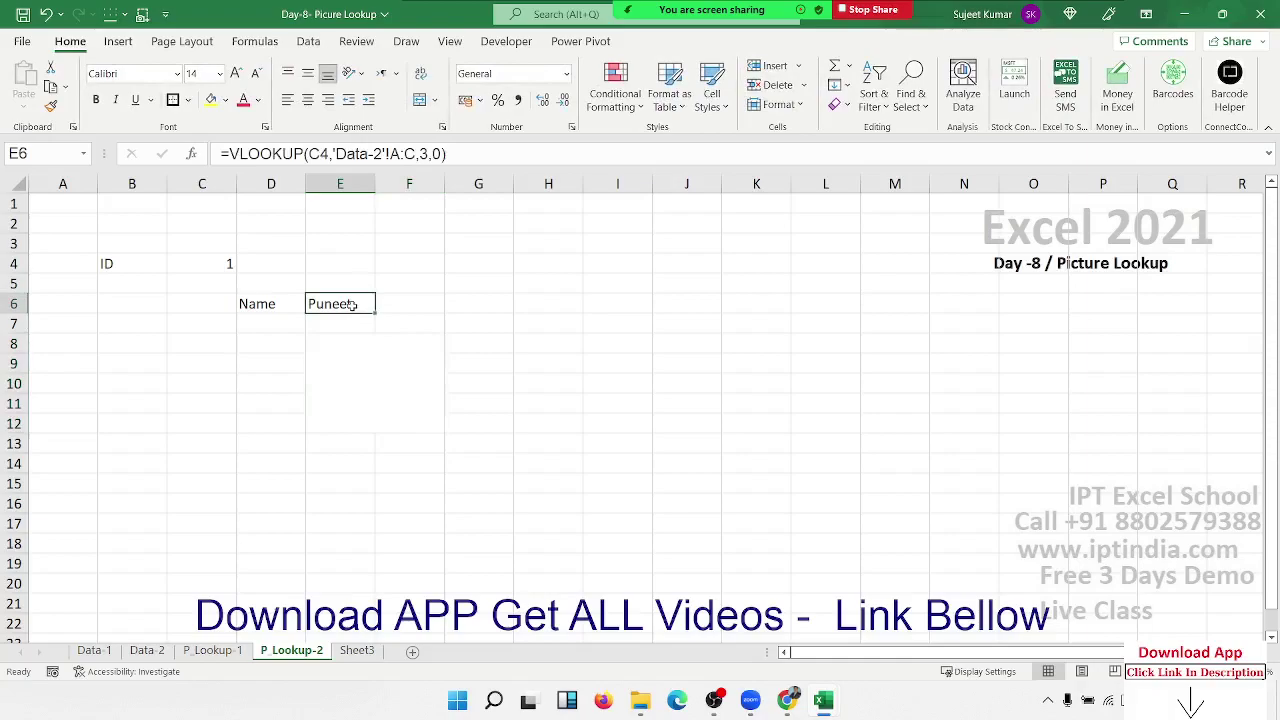
{"action": "left_click", "coordinate": [430, 153]}
{"action": "key", "text": "BackSpace"}
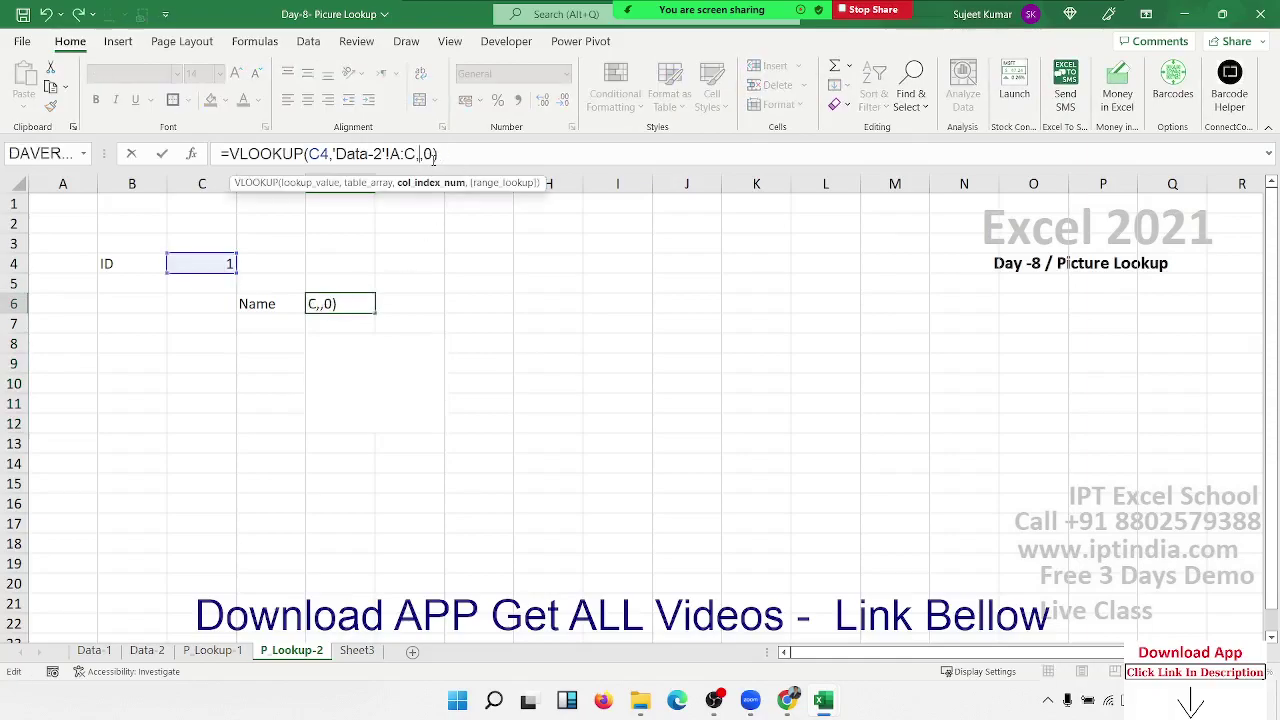
{"action": "type", "text": "2"}
{"action": "key", "text": "Return"}
{"action": "key", "text": "Up"}
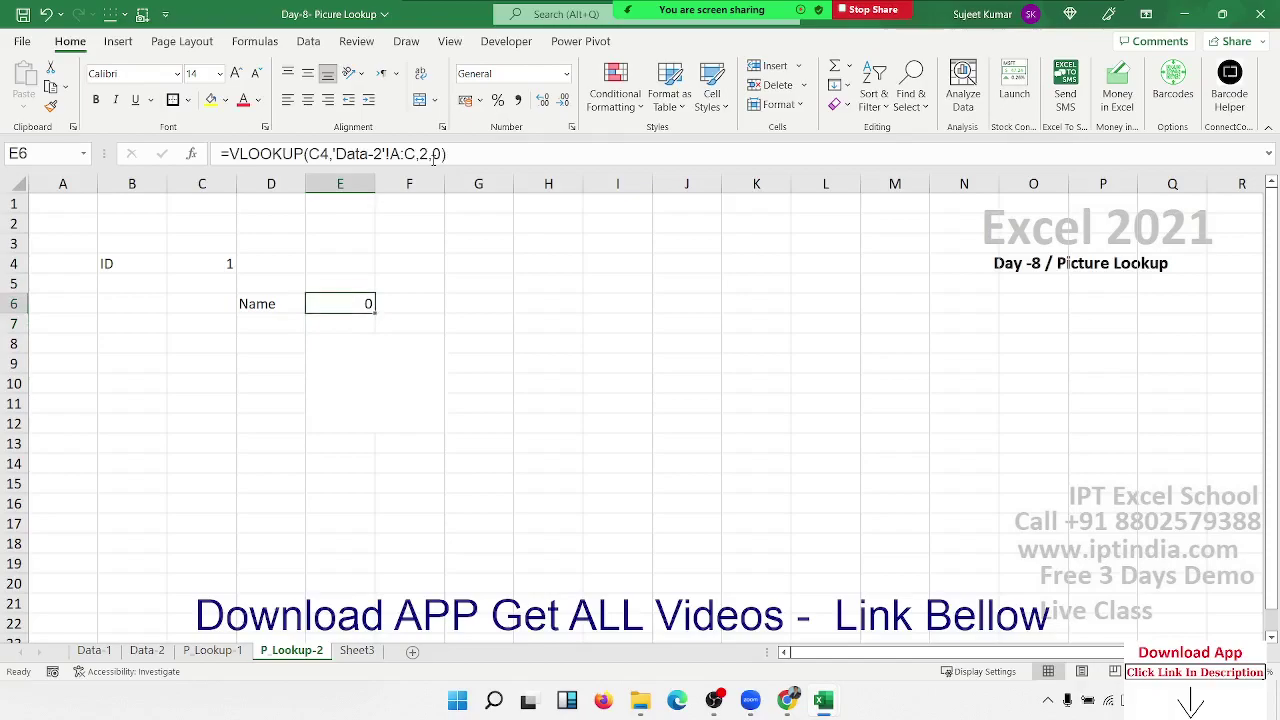
{"action": "key", "text": "ctrl+z"}
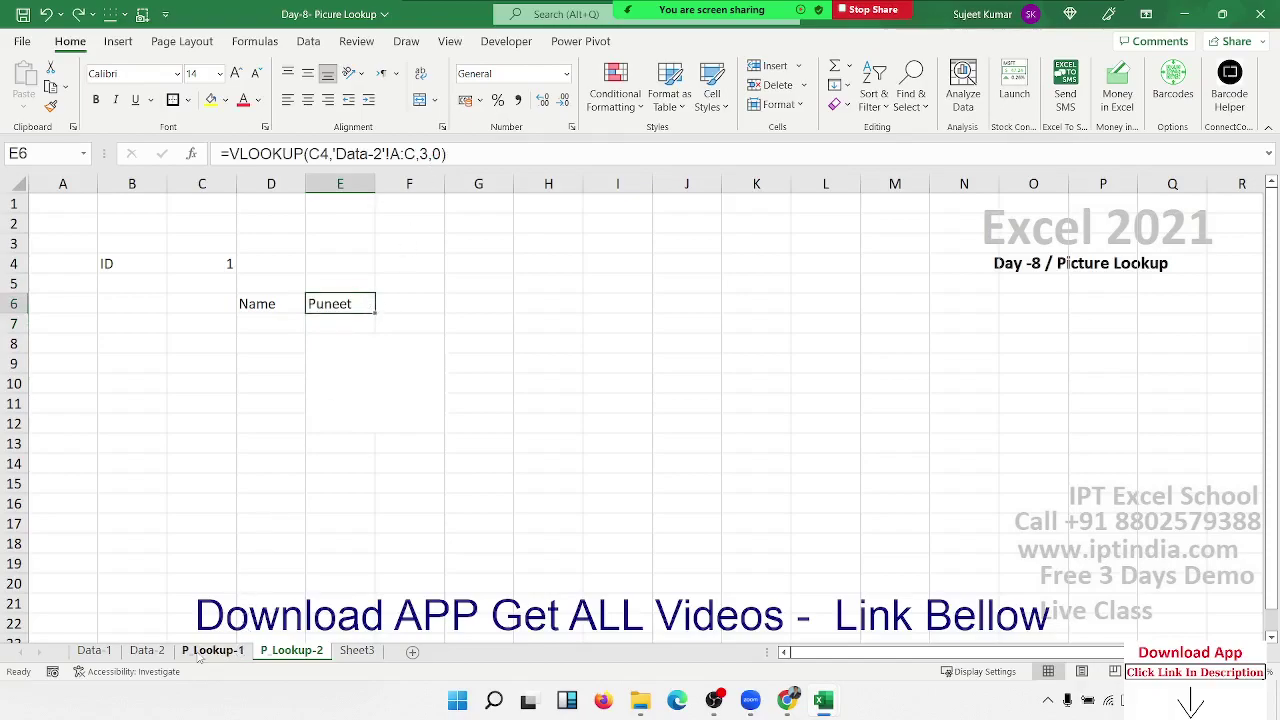
- On Data-2, reposition Puneet's photo inside its cell
{"action": "left_click", "coordinate": [150, 651]}
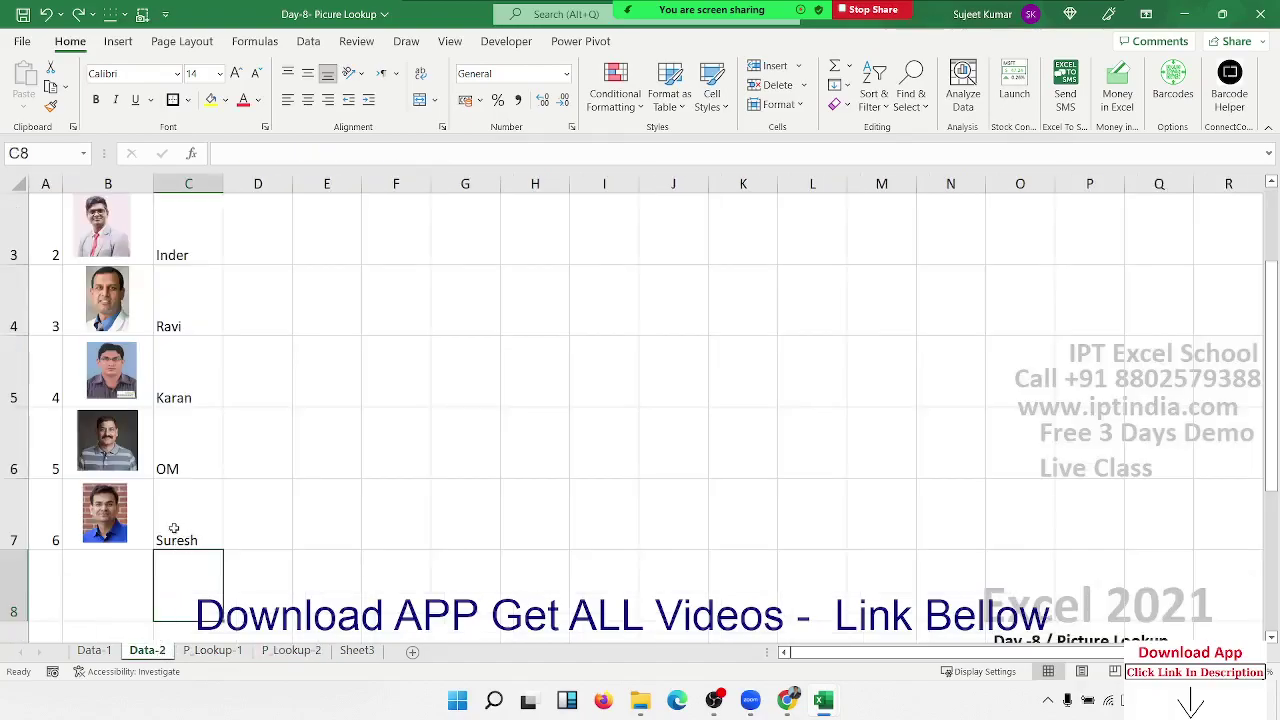
{"action": "left_click", "coordinate": [147, 521]}
{"action": "scroll", "coordinate": [147, 521], "scroll_direction": "up", "scroll_amount": 1}
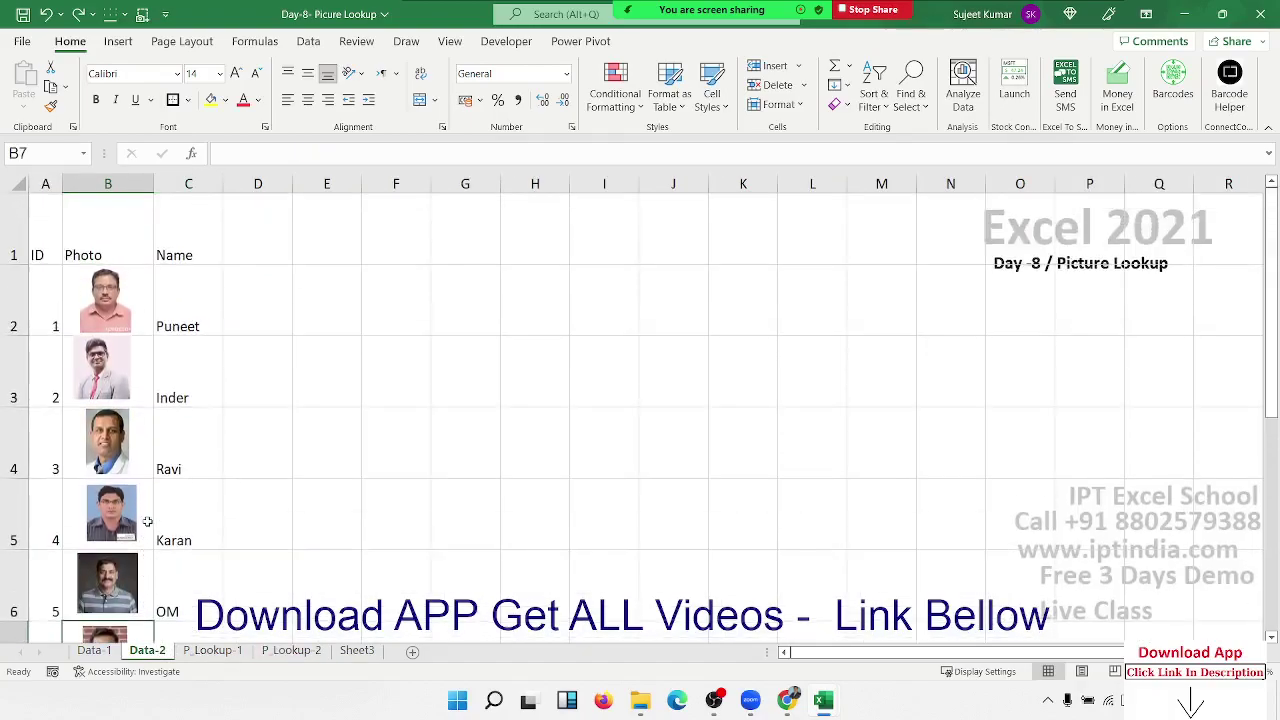
{"action": "left_click", "coordinate": [111, 325]}
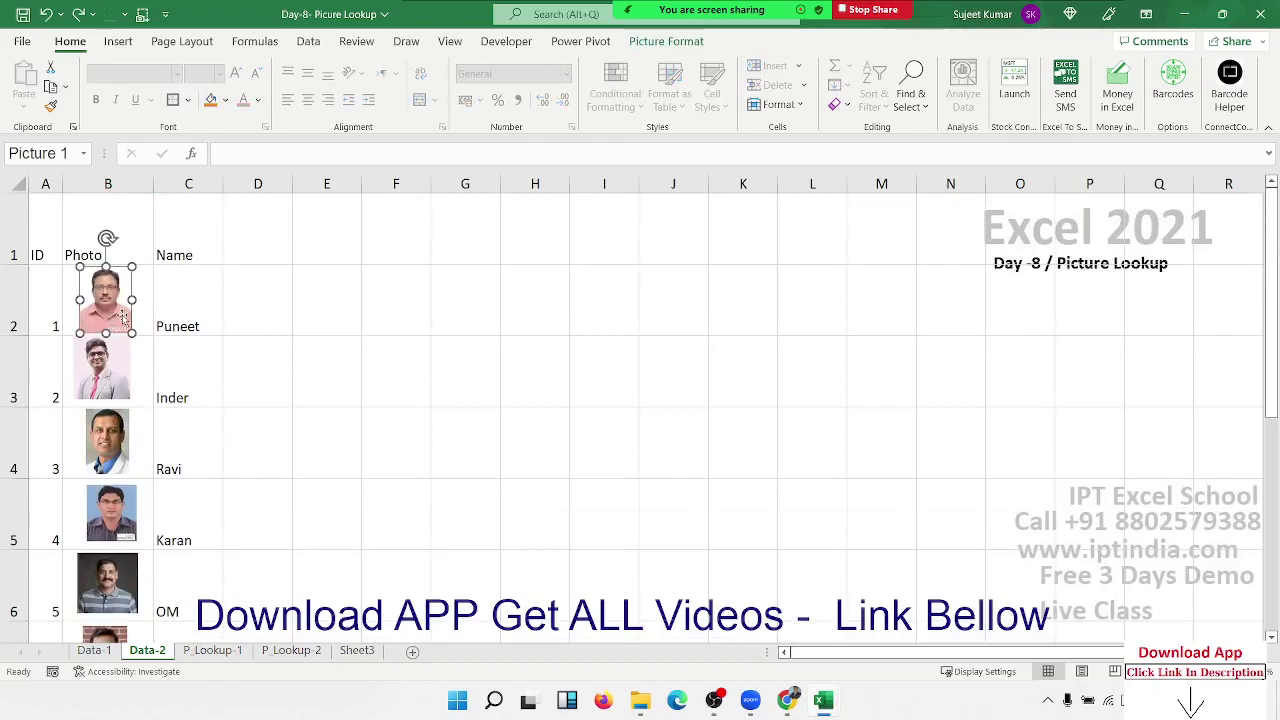
{"action": "left_click_drag", "start_coordinate": [135, 303], "coordinate": [141, 301]}
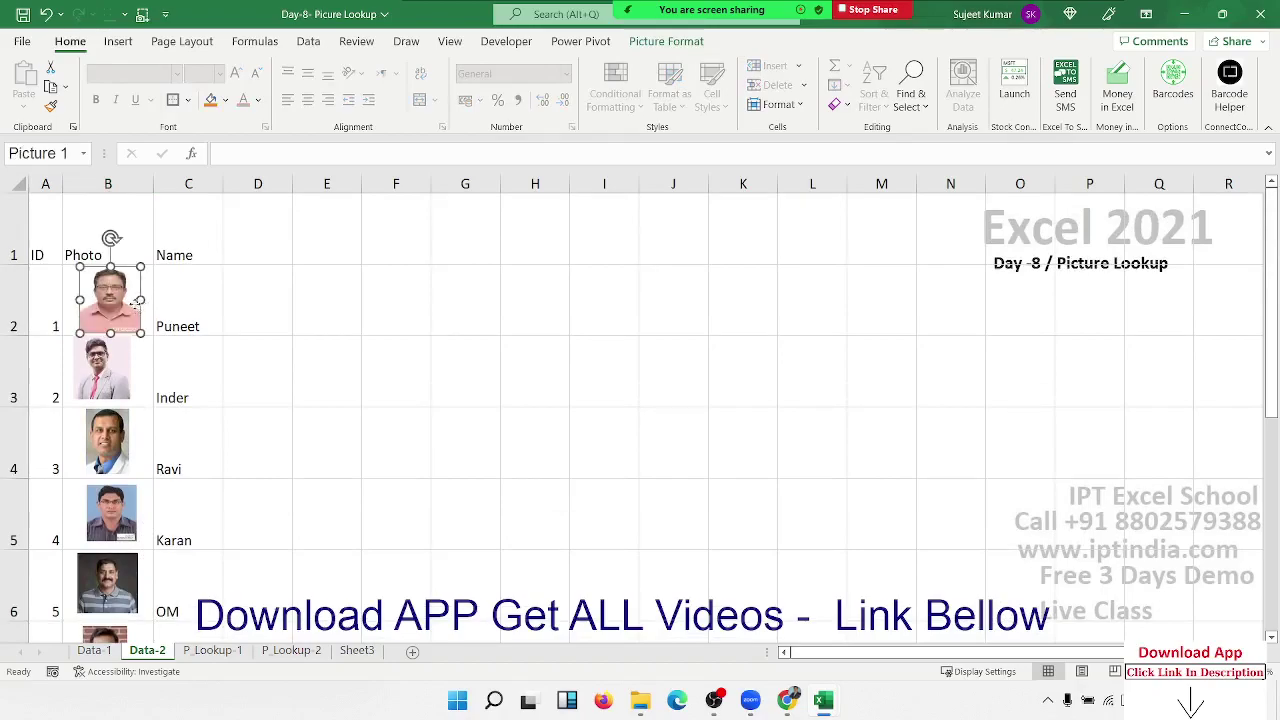
{"action": "mouse_move", "coordinate": [127, 302]}
{"action": "left_mouse_down"}
{"action": "mouse_move", "coordinate": [147, 270]}
{"action": "mouse_move", "coordinate": [126, 302]}
{"action": "left_mouse_up"}
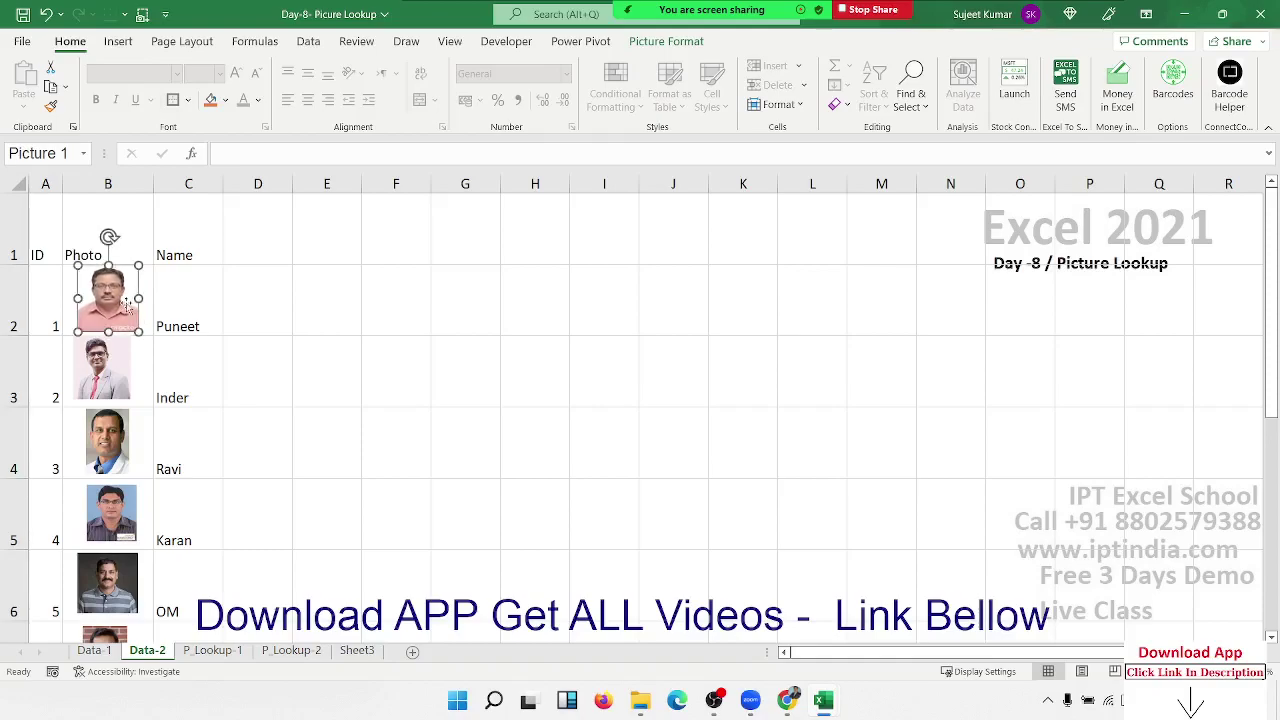
{"action": "left_click", "coordinate": [278, 341]}
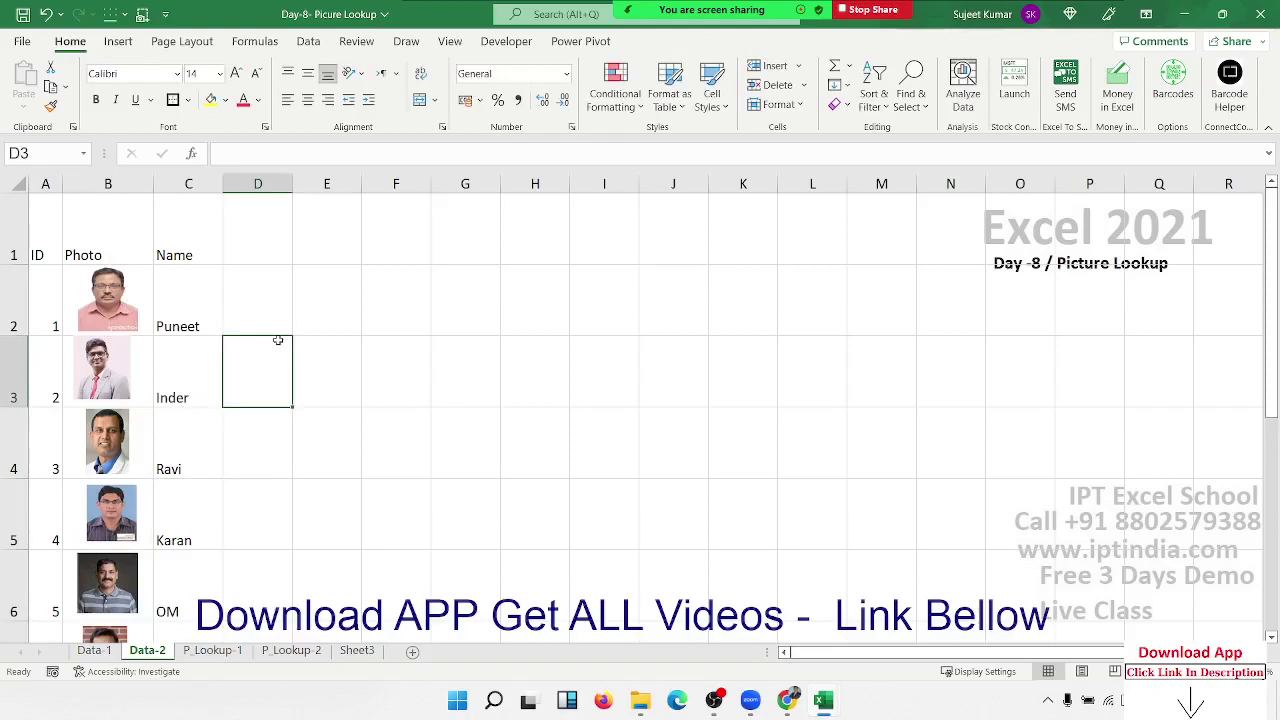
- Review the Data-1 and P_Lookup-2 sheets, ending on Data-2 at the top
{"action": "left_click", "coordinate": [94, 651]}
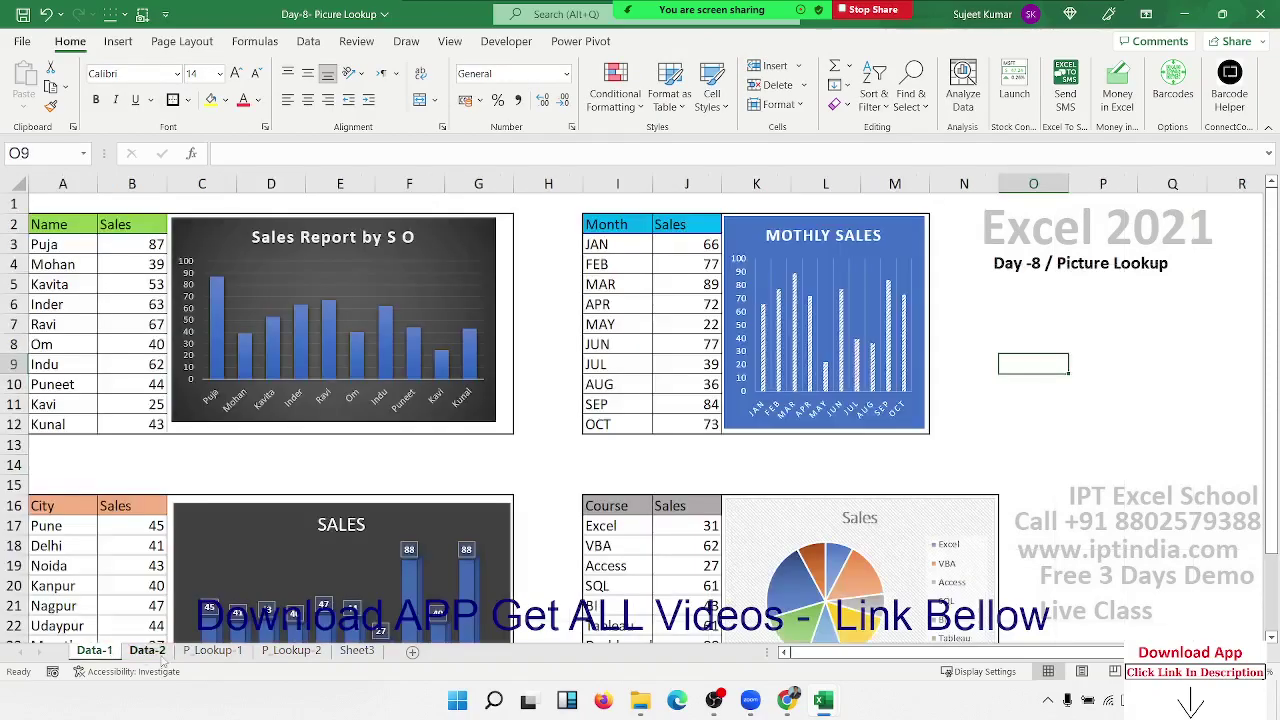
{"action": "left_click", "coordinate": [291, 651]}
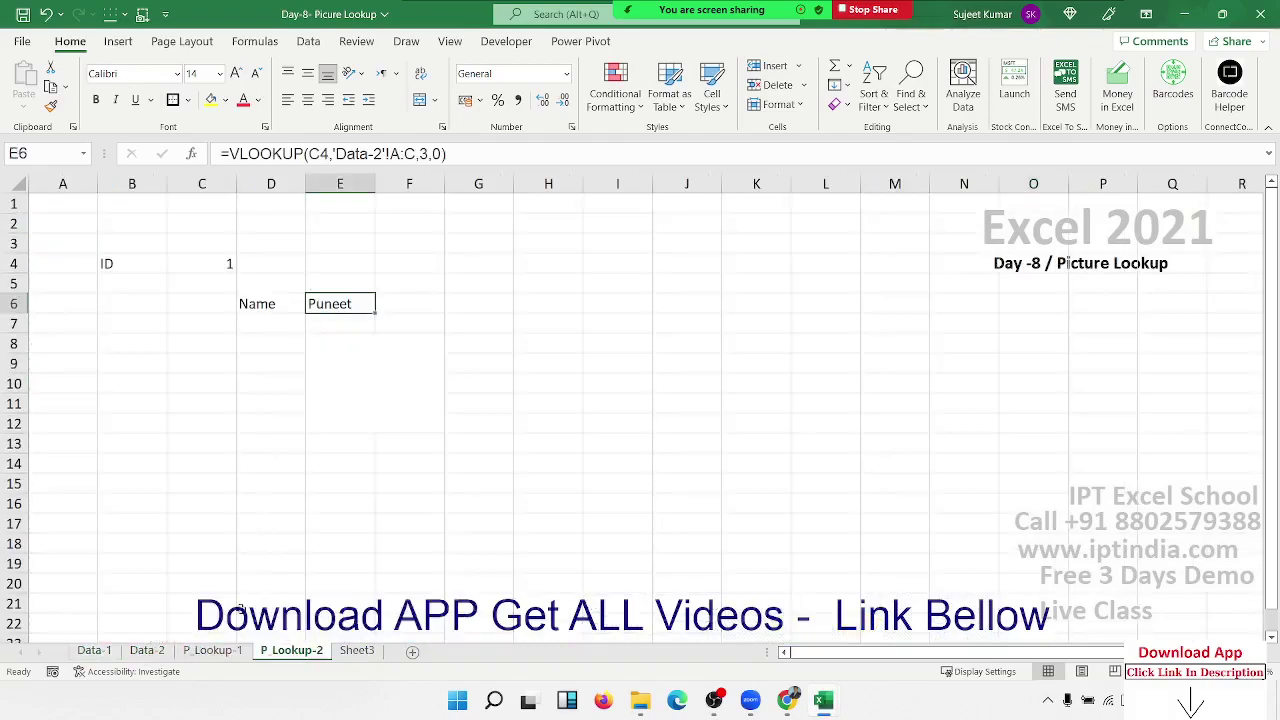
{"action": "left_click", "coordinate": [155, 655]}
{"action": "scroll", "coordinate": [129, 457], "scroll_direction": "down", "scroll_amount": 2}
{"action": "scroll", "coordinate": [129, 457], "scroll_direction": "up", "scroll_amount": 1}
{"action": "scroll", "coordinate": [100, 540], "scroll_direction": "up", "scroll_amount": 1}
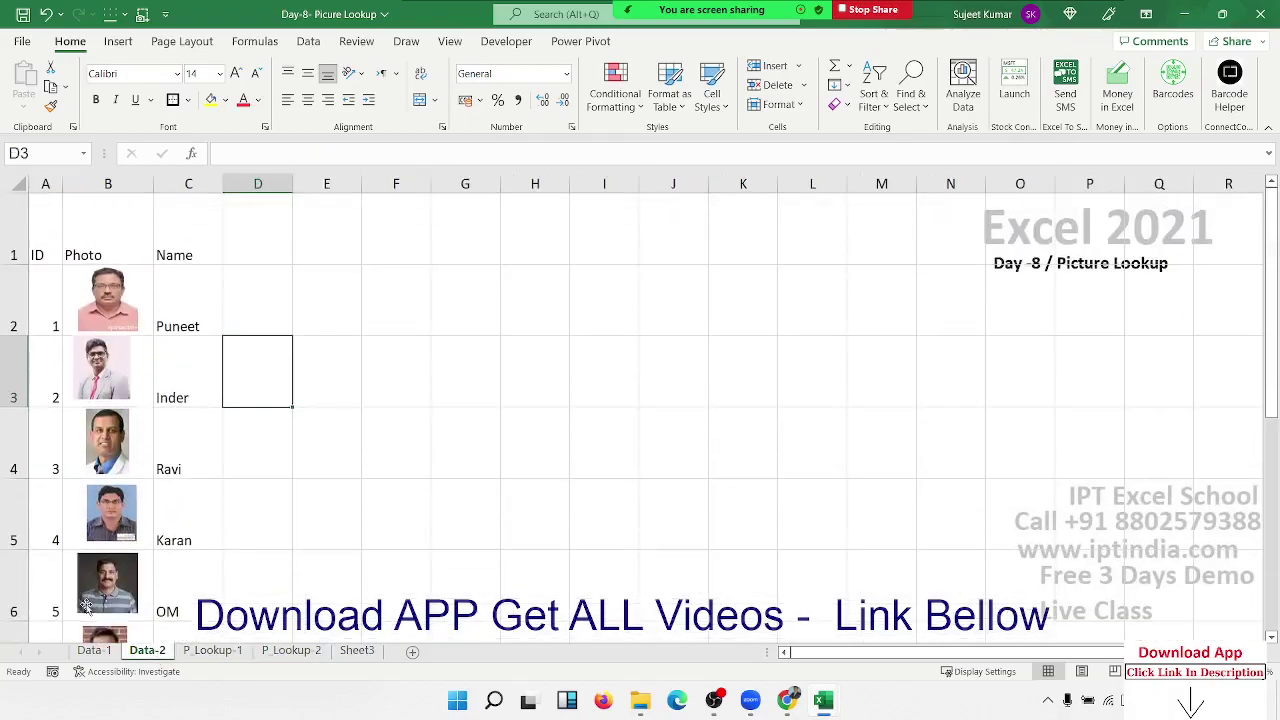
{"action": "left_click", "coordinate": [95, 651]}
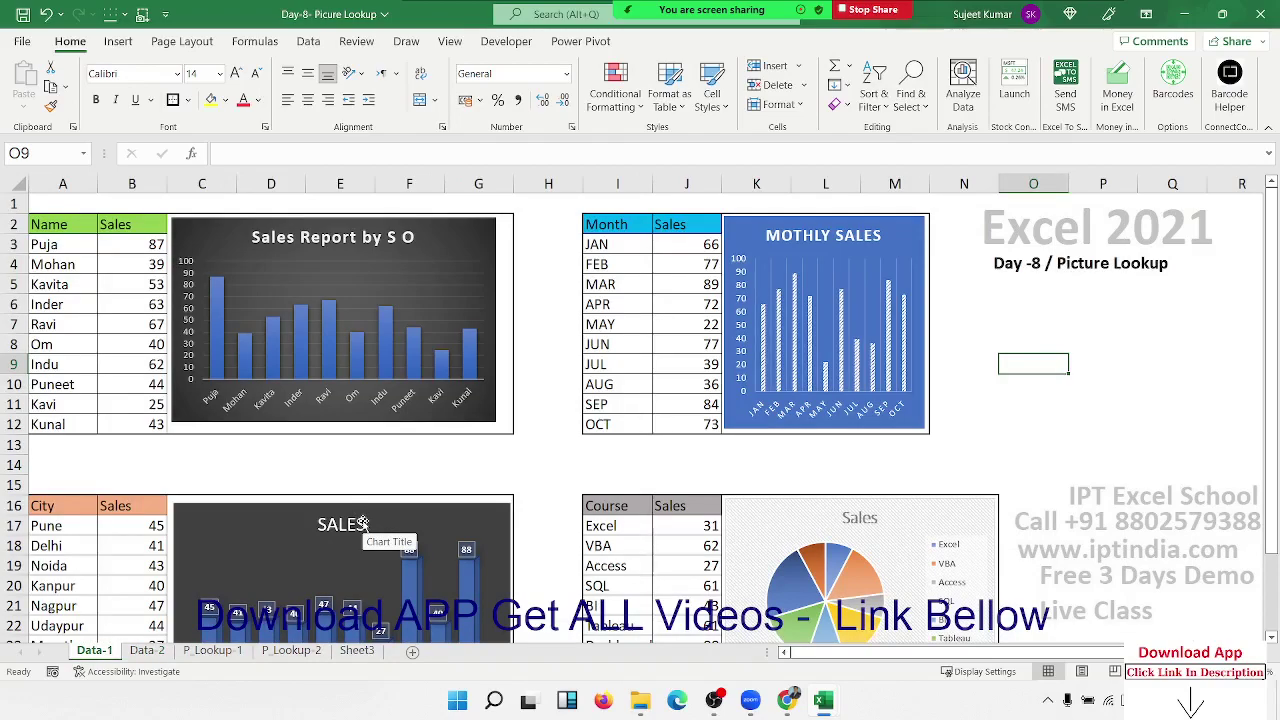
{"action": "left_click", "coordinate": [300, 653]}
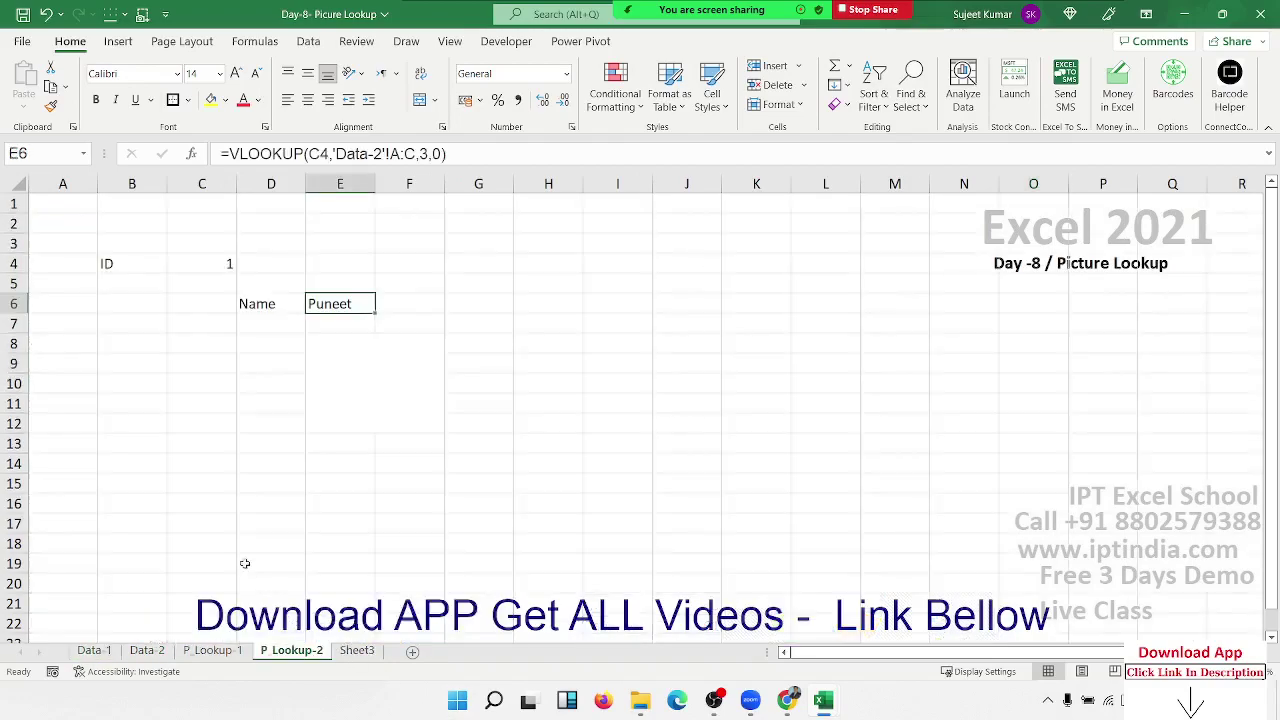
{"action": "left_click", "coordinate": [147, 651]}
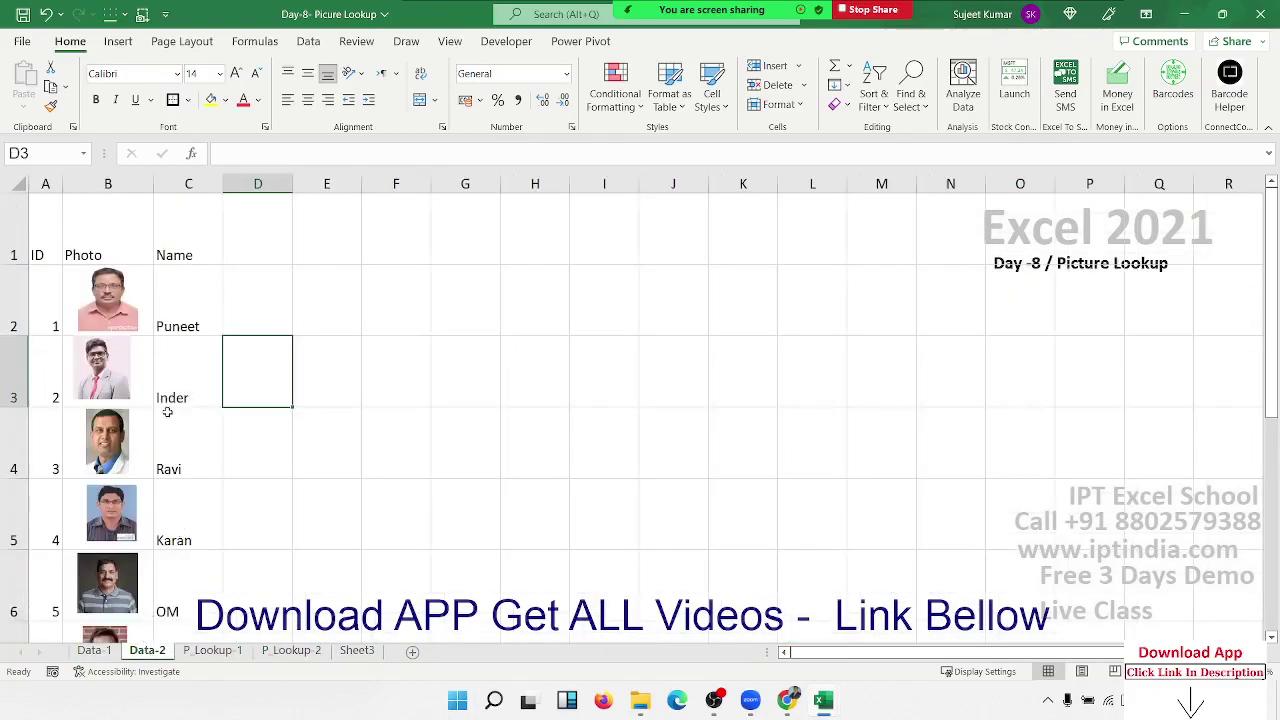
{"action": "scroll", "coordinate": [167, 414], "scroll_direction": "down", "scroll_amount": 1}
{"action": "scroll", "coordinate": [167, 414], "scroll_direction": "up", "scroll_amount": 1}
- Label F1 as ID and enter the test ID 2 in F2
{"action": "left_click", "coordinate": [421, 249]}
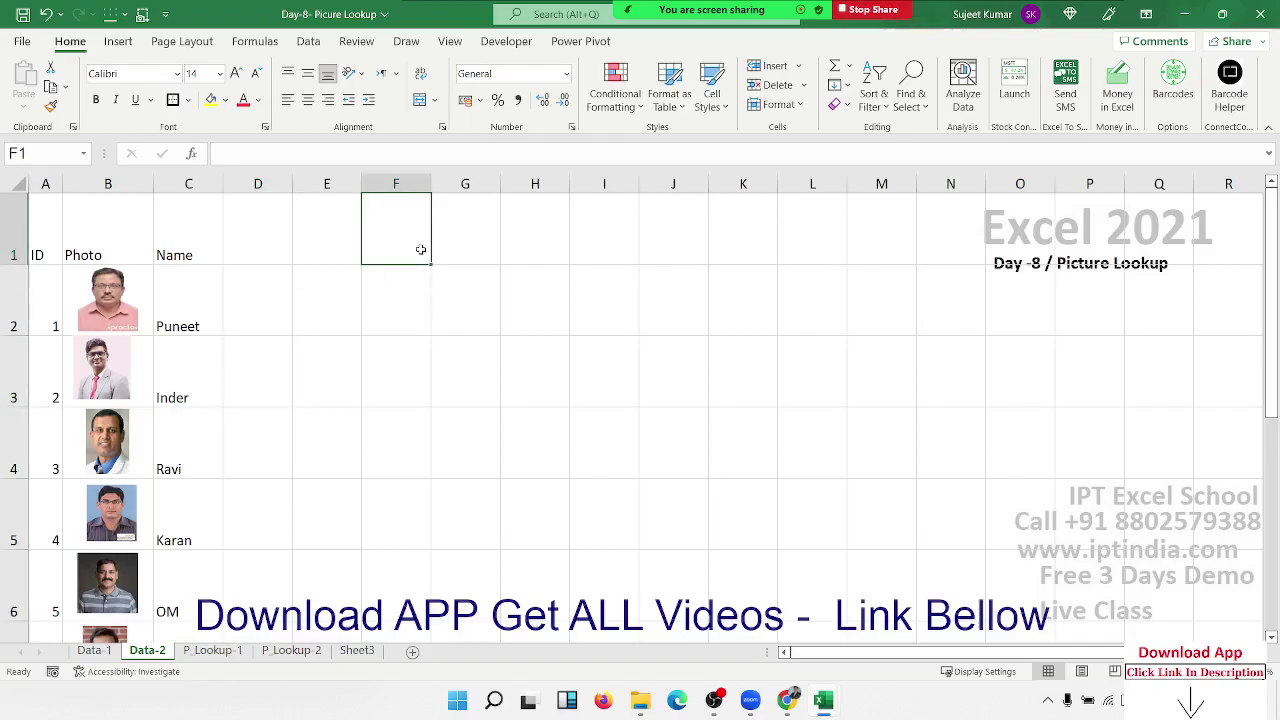
{"action": "type", "text": "ID"}
{"action": "key", "text": "Tab"}
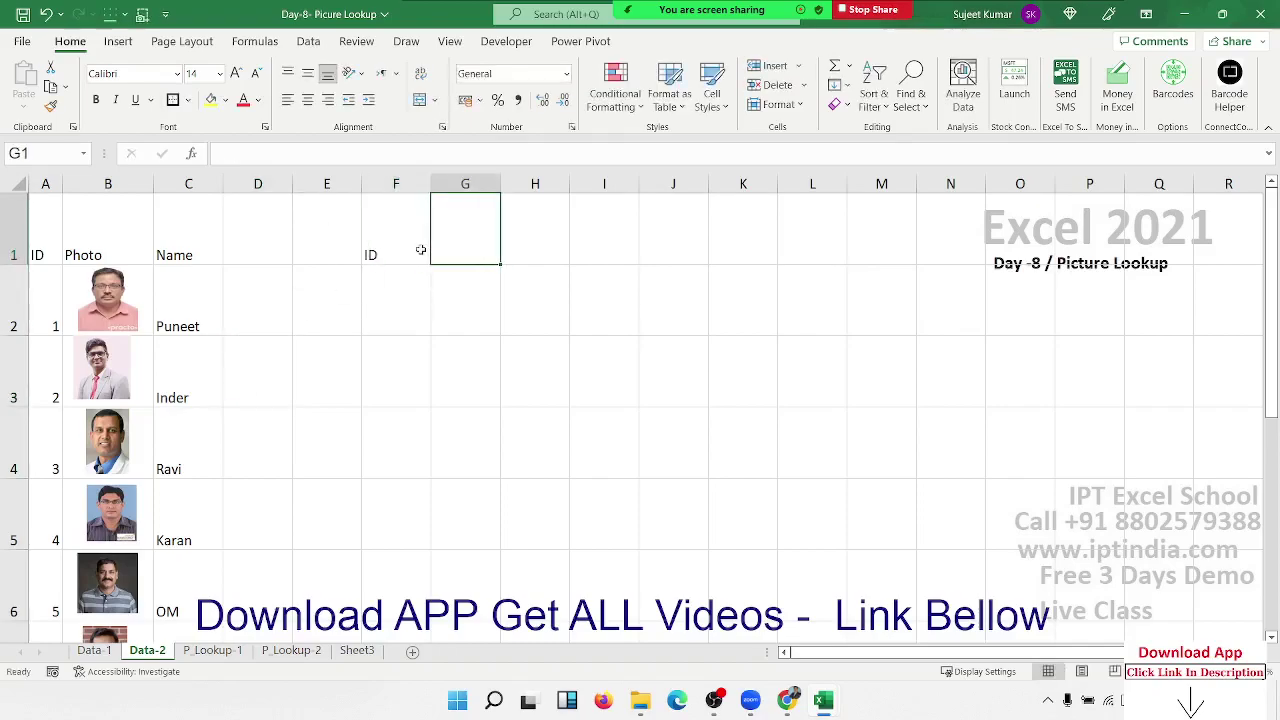
{"action": "type", "text": "=ma"}
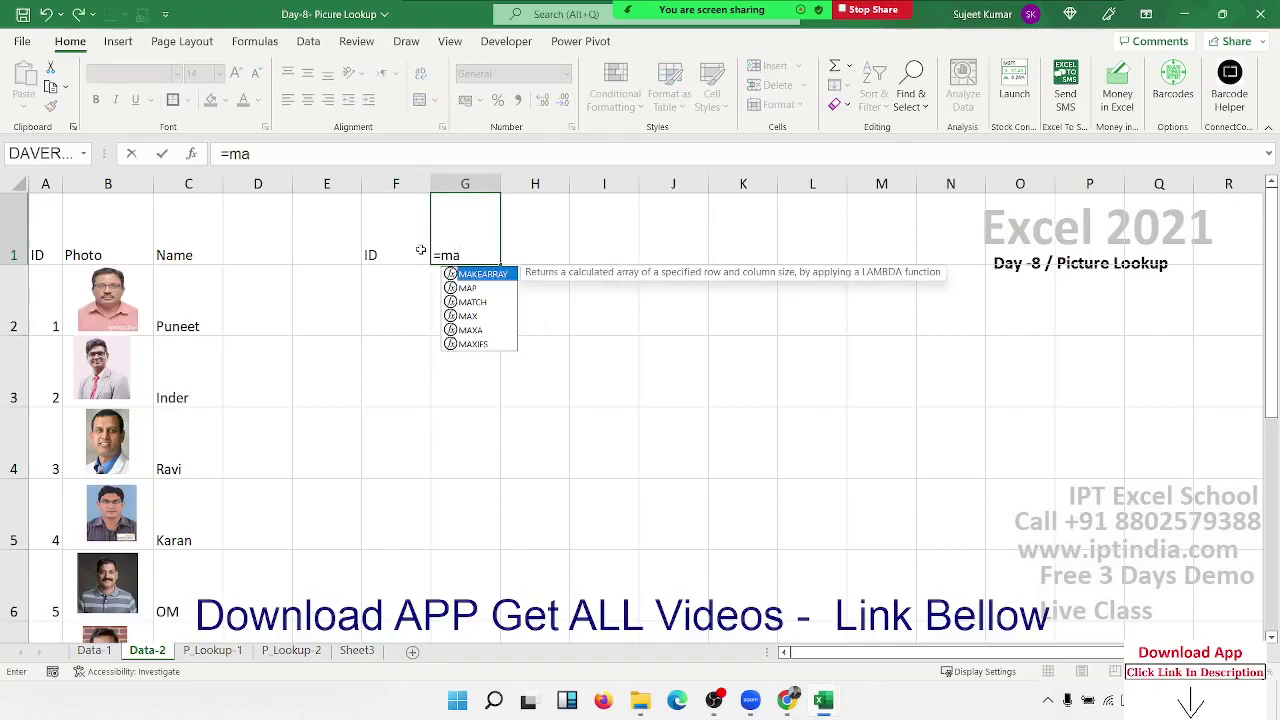
{"action": "type", "text": "t"}
{"action": "key", "text": "Tab"}
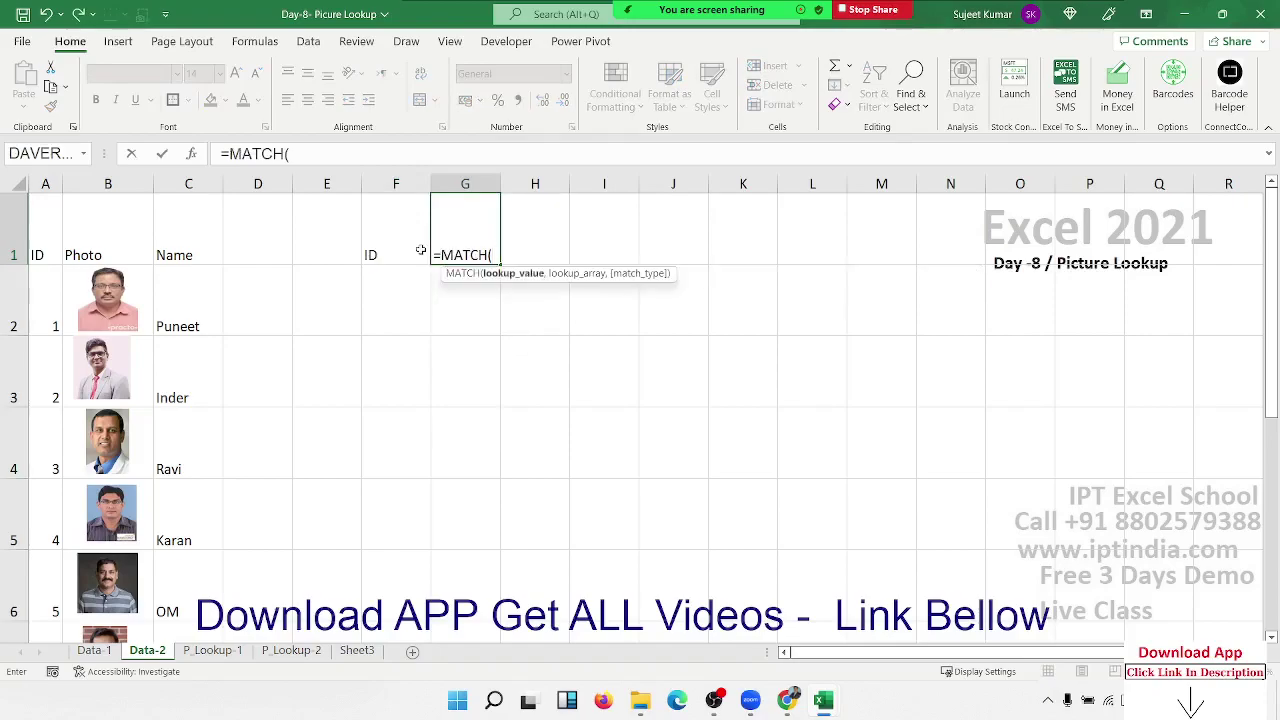
{"action": "key", "text": "Escape"}
{"action": "key", "text": "Down"}
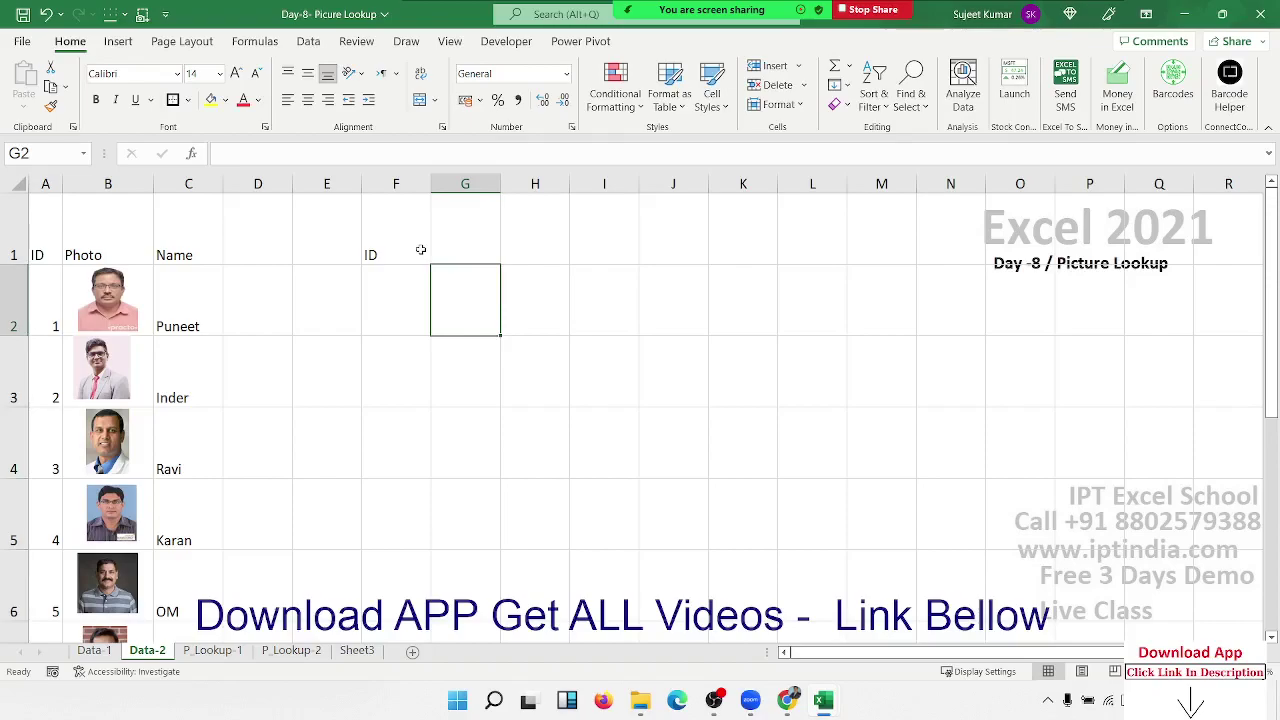
{"action": "type", "text": "="}
{"action": "key", "text": "Escape"}
{"action": "key", "text": "Left"}
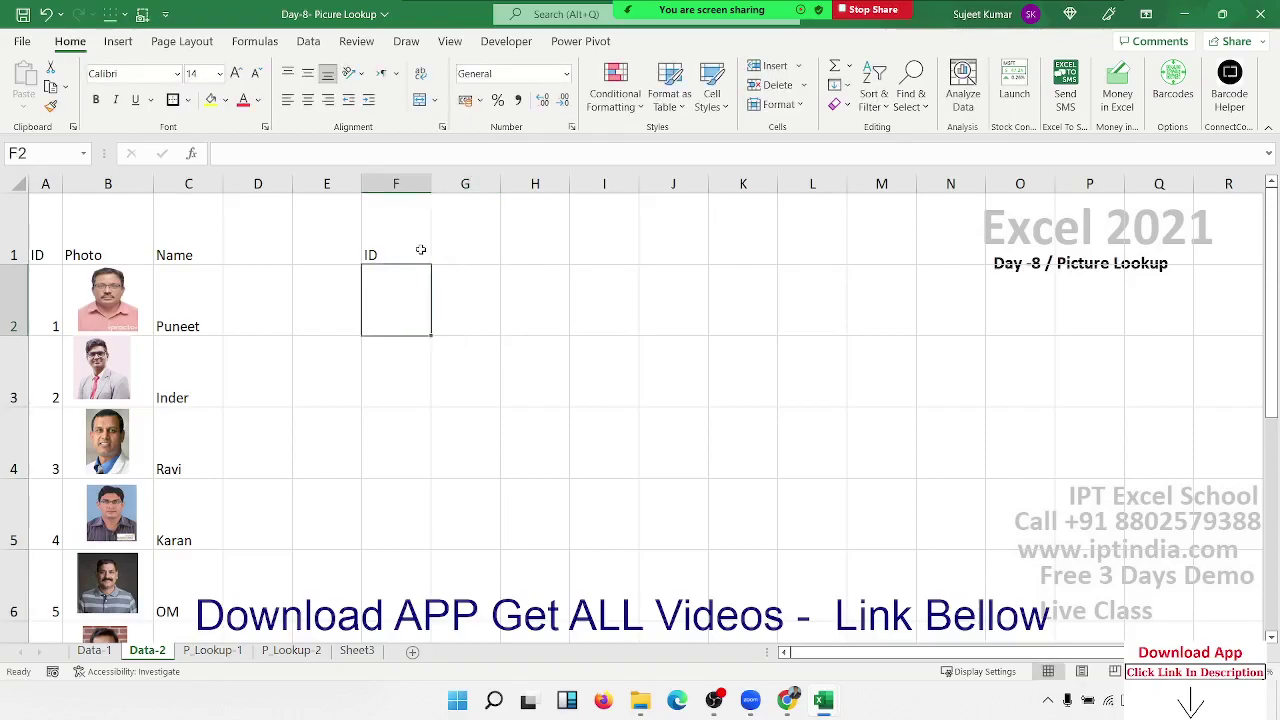
{"action": "type", "text": "1"}
{"action": "key", "text": "BackSpace"}
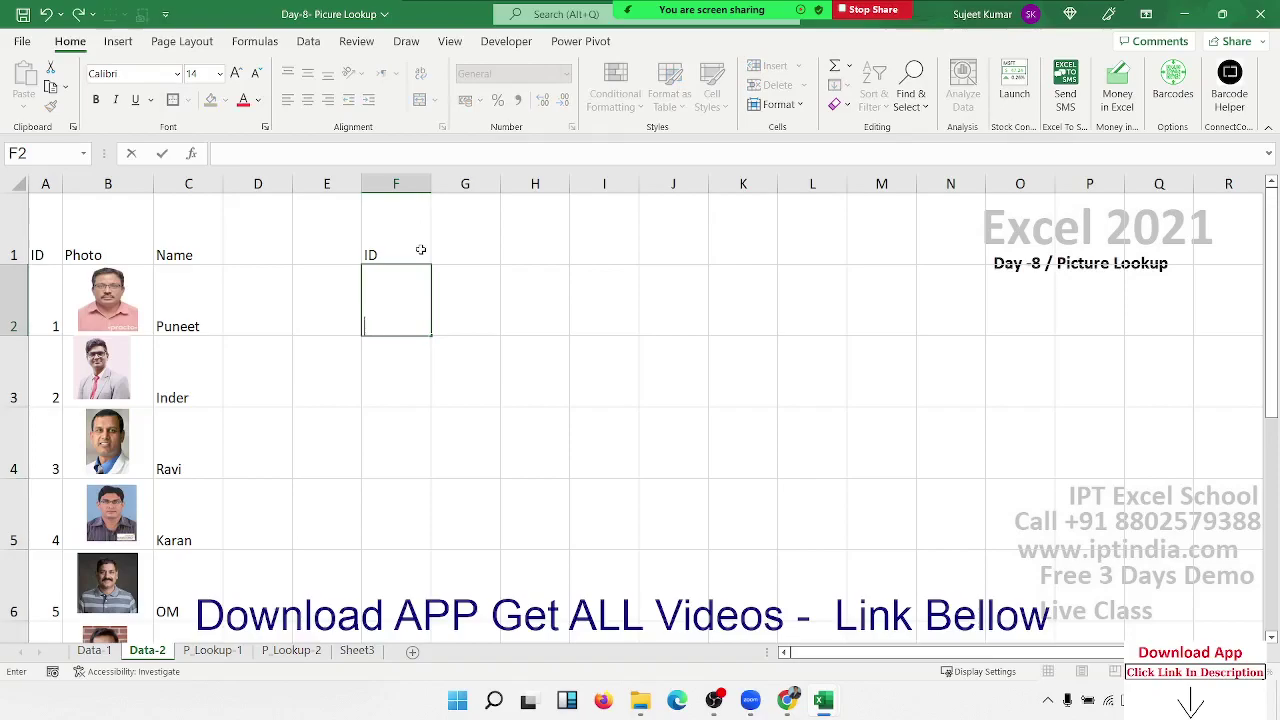
{"action": "type", "text": "2"}
{"action": "key", "text": "Return"}
- Enter =MATCH(F2,A:A,0) in G2, returning row 3
{"action": "key", "text": "Up"}
{"action": "key", "text": "Right"}
{"action": "type", "text": "="}
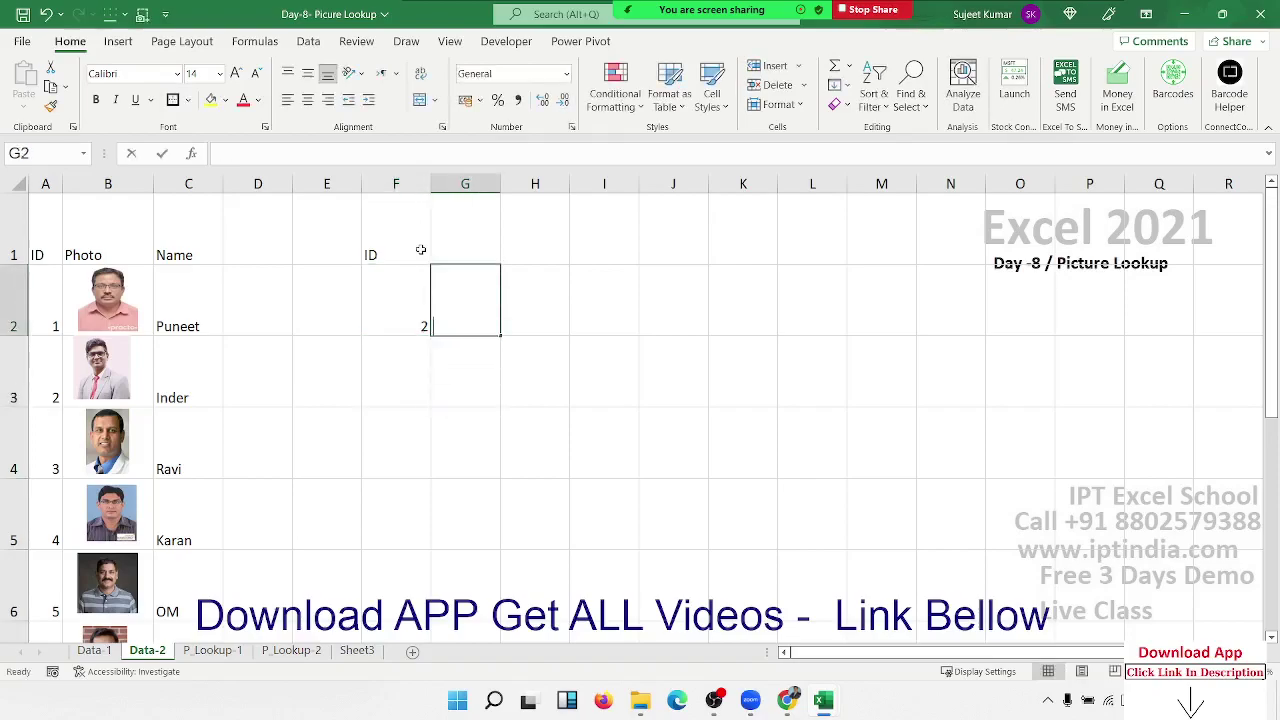
{"action": "type", "text": "ma"}
{"action": "key", "text": "Down"}
{"action": "key", "text": "Down"}
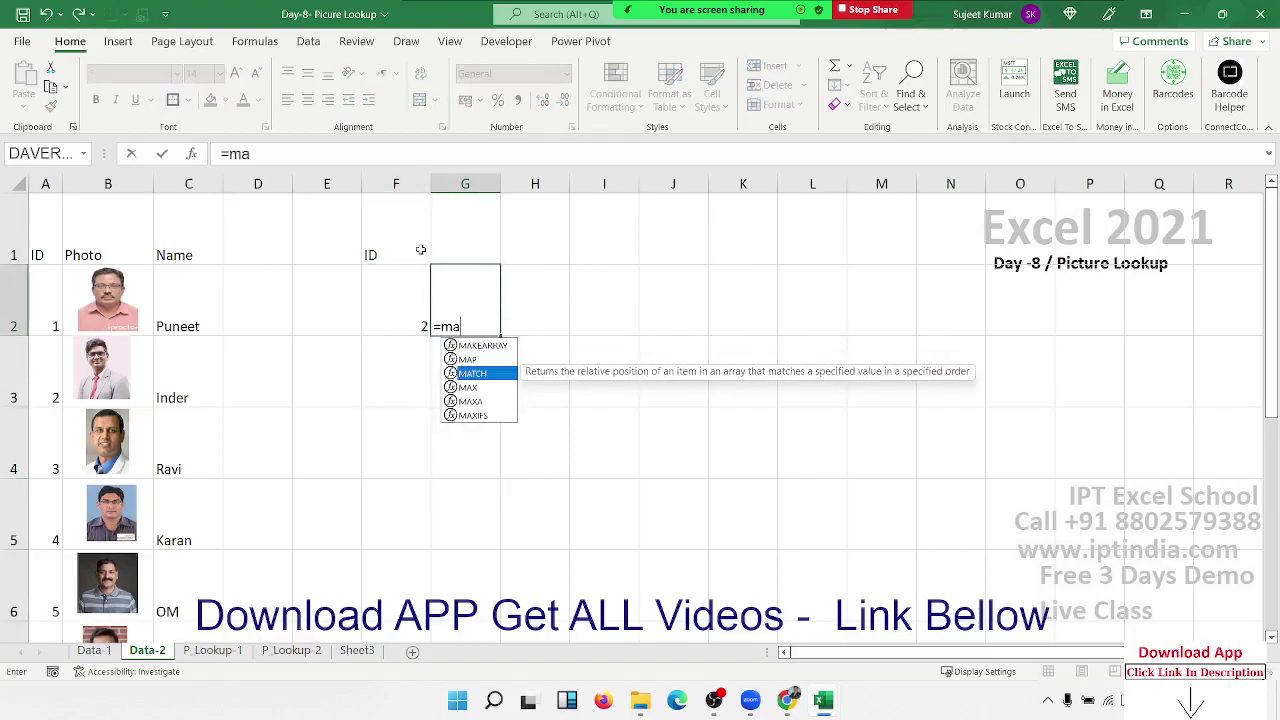
{"action": "key", "text": "Tab"}
{"action": "key", "text": "Left"}
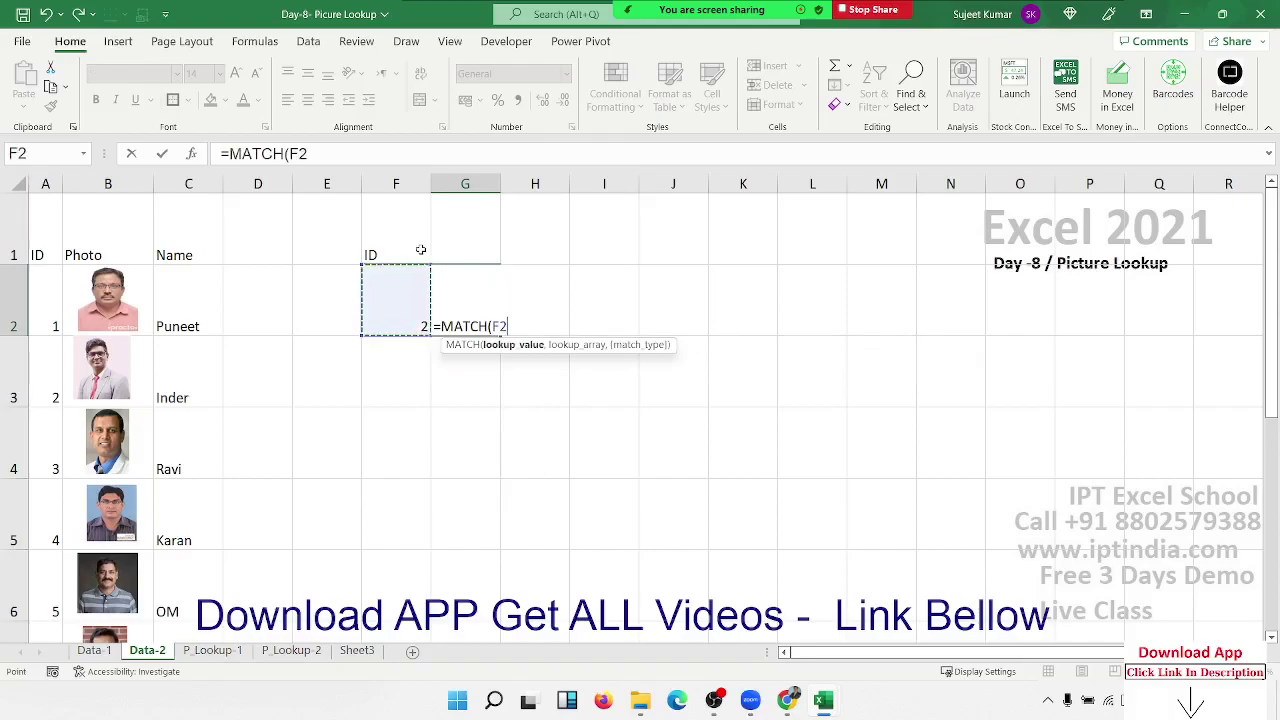
{"action": "type", "text": ","}
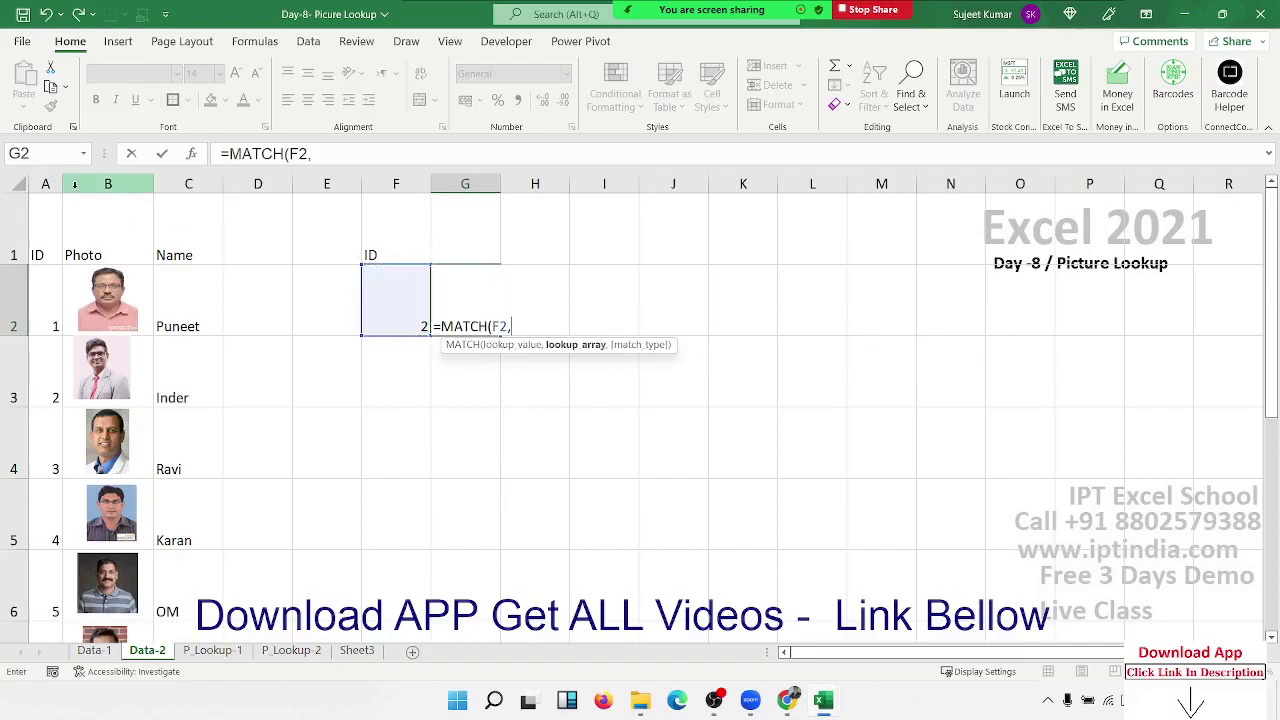
{"action": "left_click", "coordinate": [45, 185]}
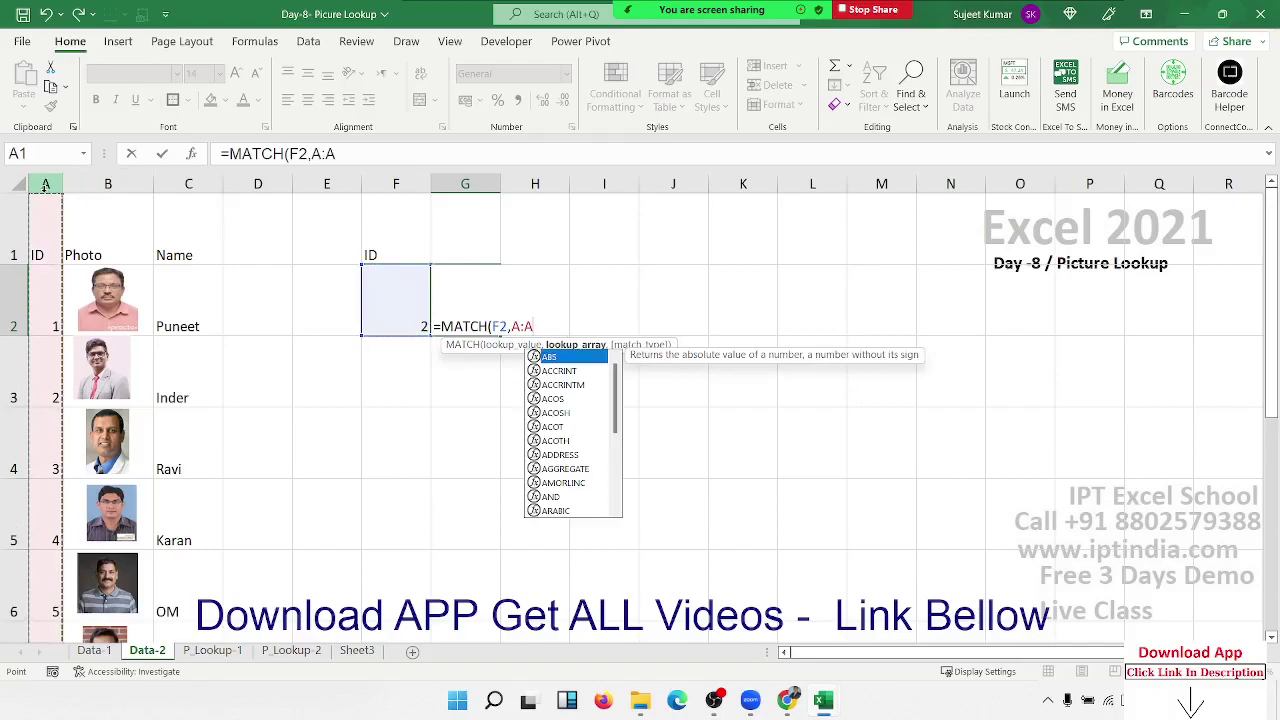
{"action": "type", "text": ",0"}
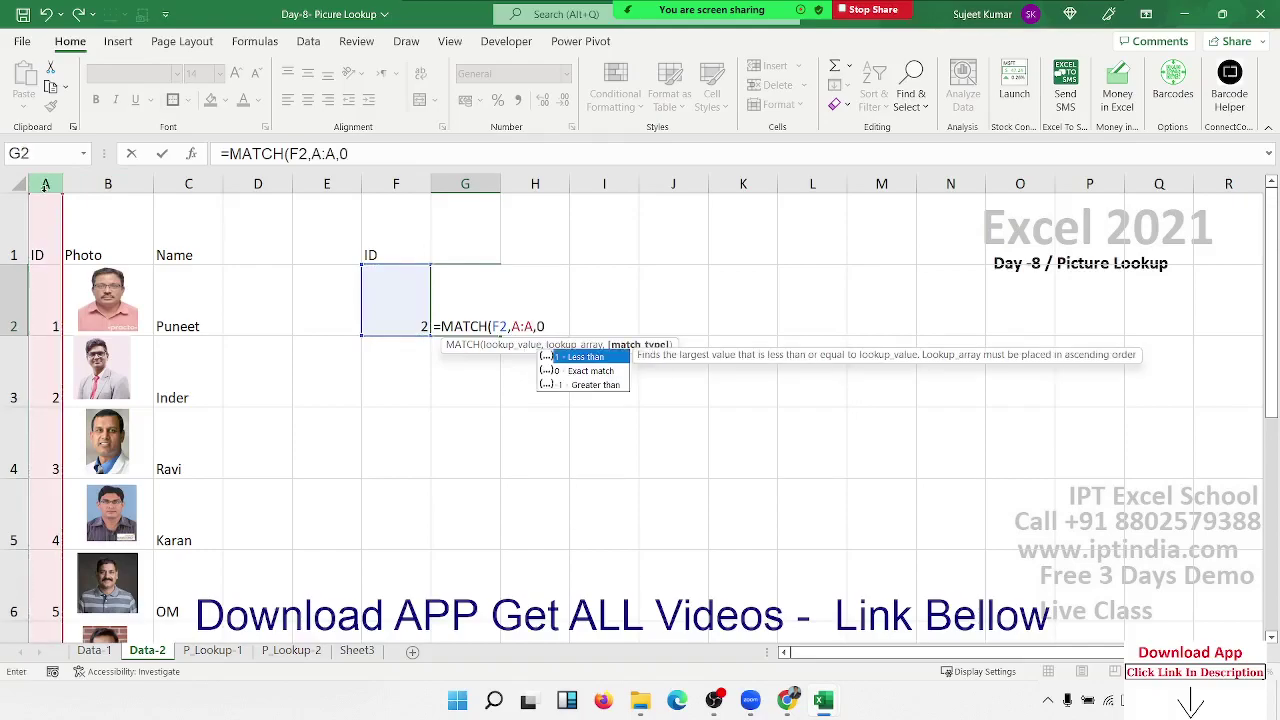
{"action": "type", "text": ")"}
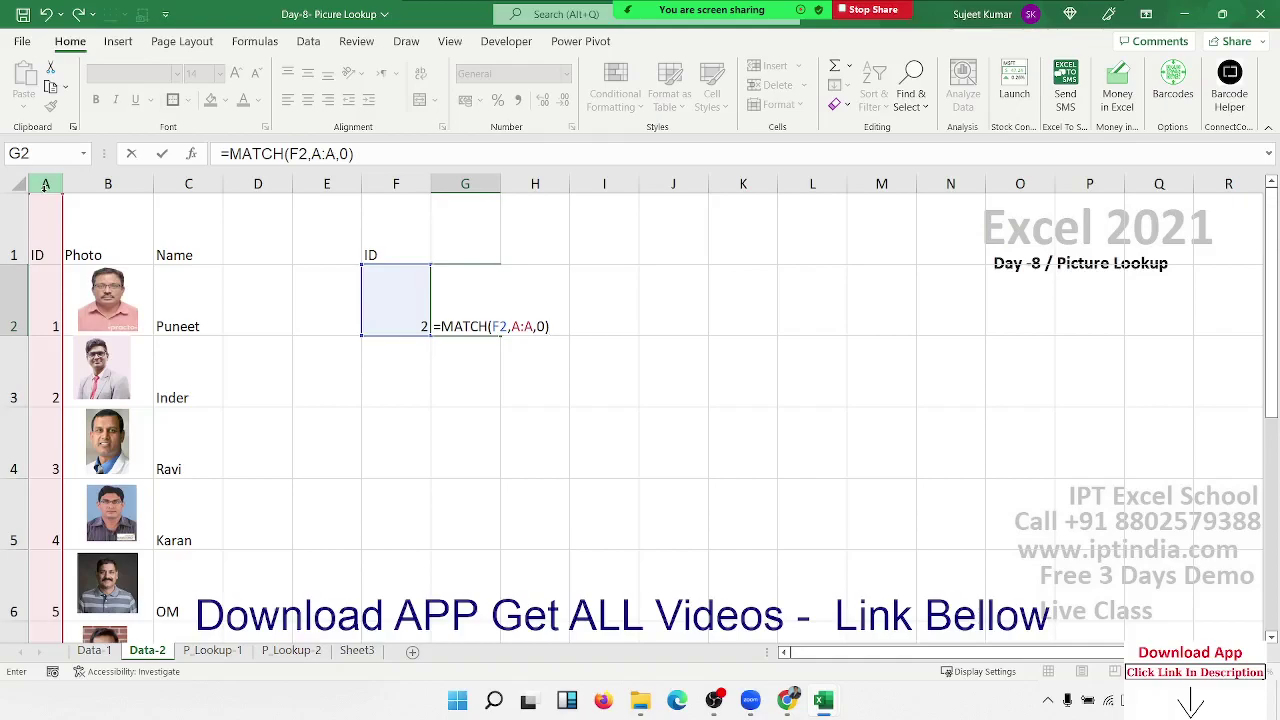
{"action": "key", "text": "Return"}
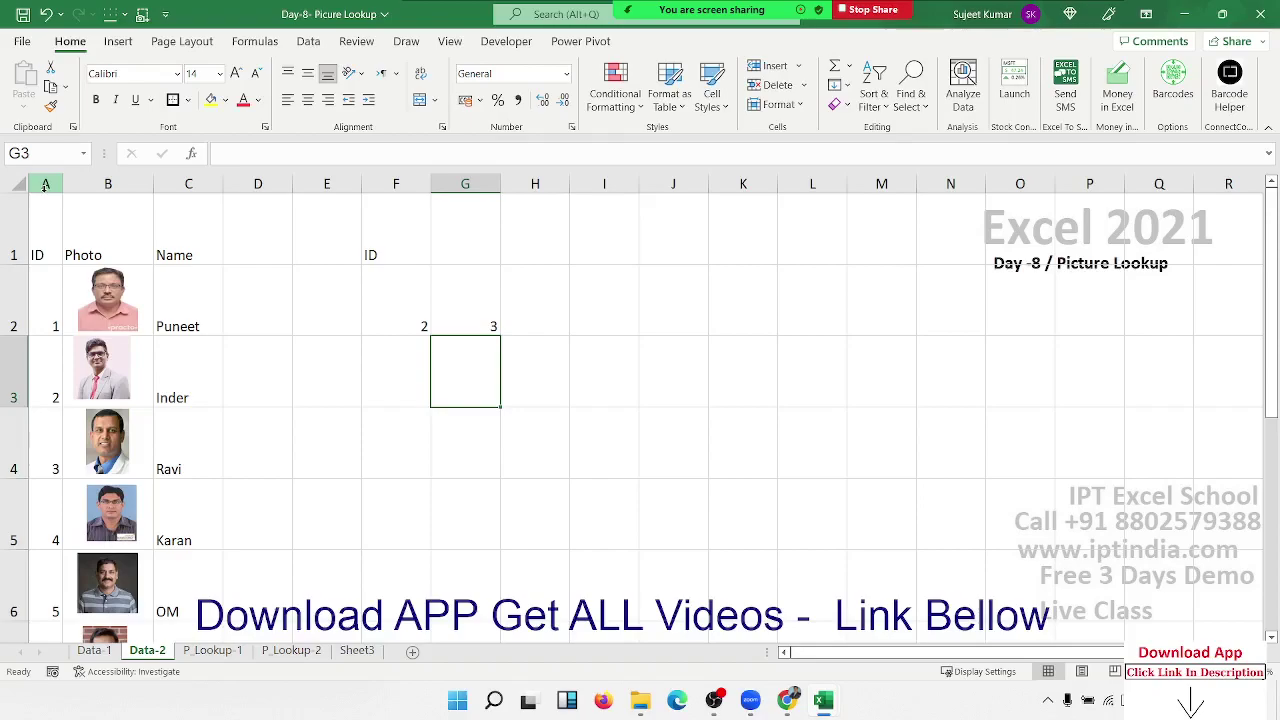
{"action": "key", "text": "Up"}
{"action": "key", "text": "Right"}
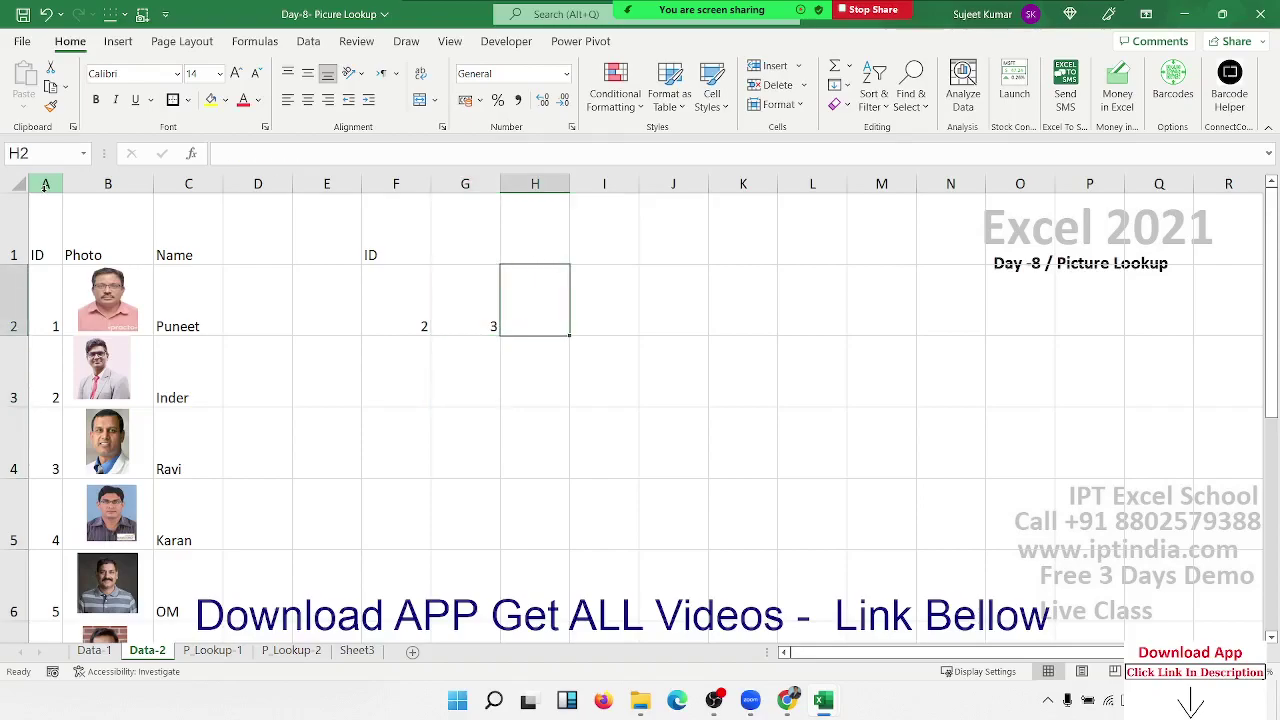
- Build the address formula ="B"&G2 in H2 and test =INDIRECT(H2) in I2
{"action": "type", "text": "=\""}
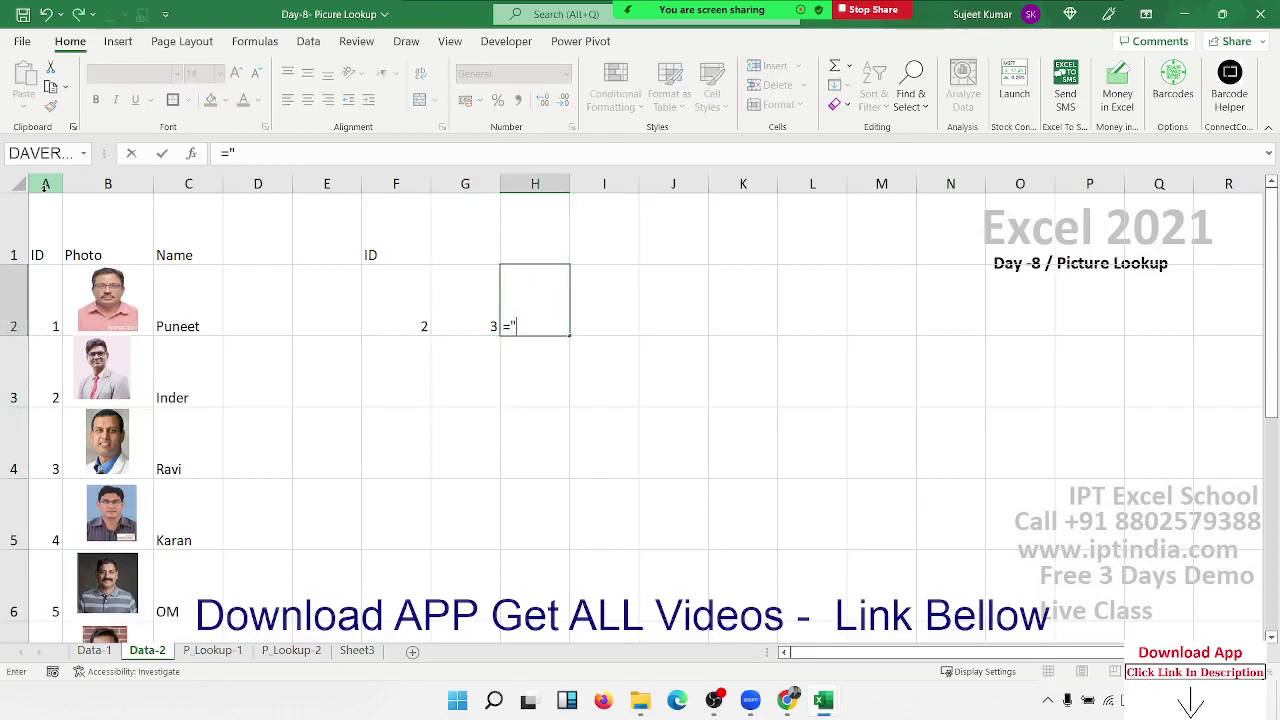
{"action": "type", "text": "B"}
{"action": "type", "text": "\"&"}
{"action": "left_click", "coordinate": [463, 318]}
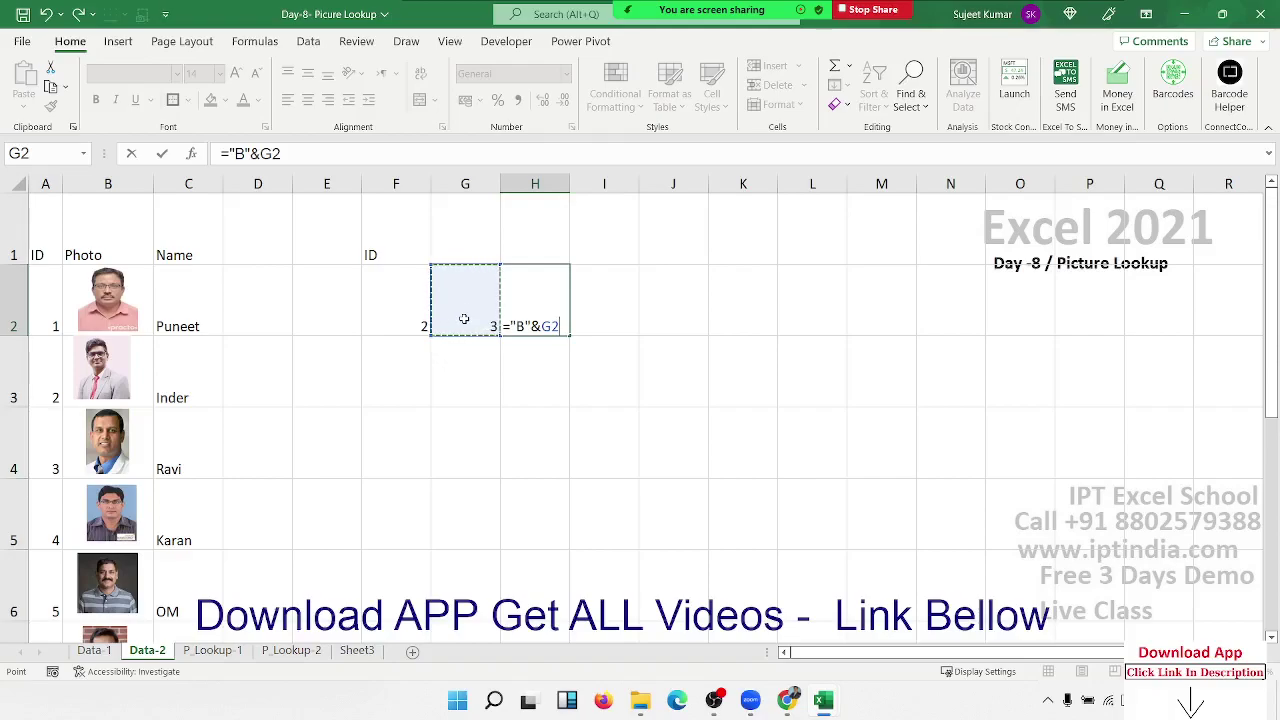
{"action": "key", "text": "ctrl+Return"}
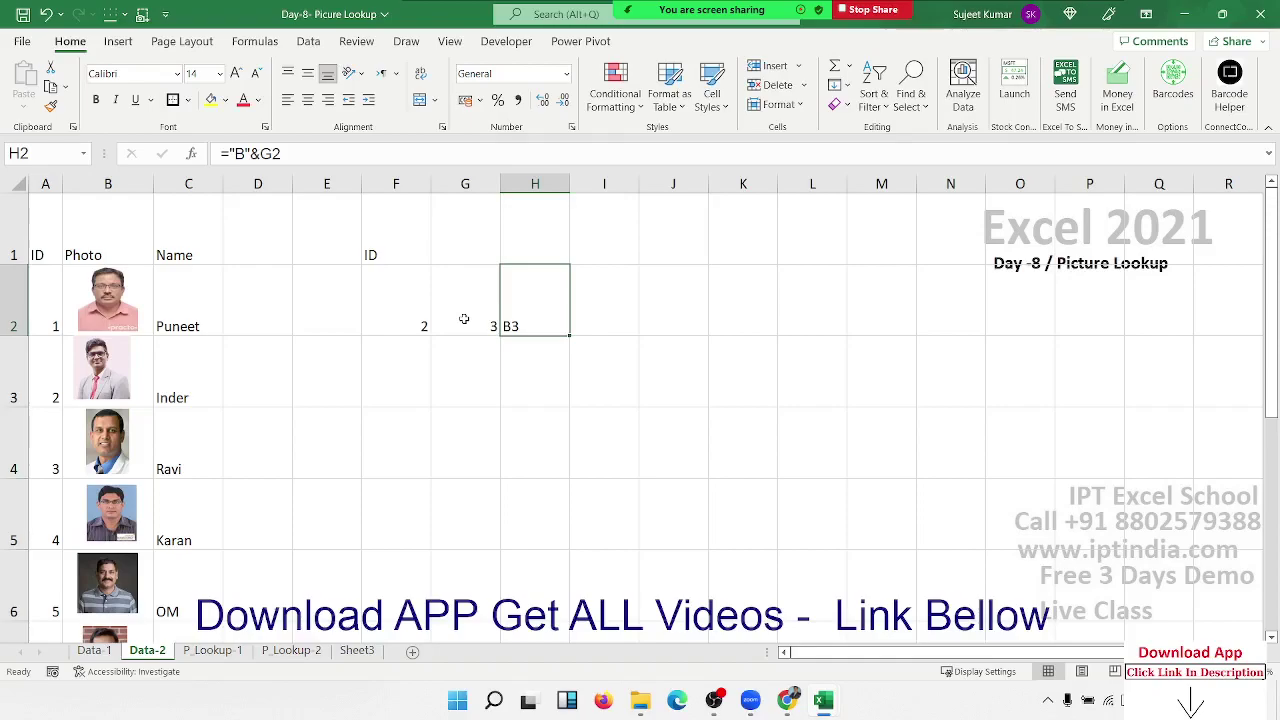
{"action": "key", "text": "Right"}
{"action": "type", "text": "=ind"}
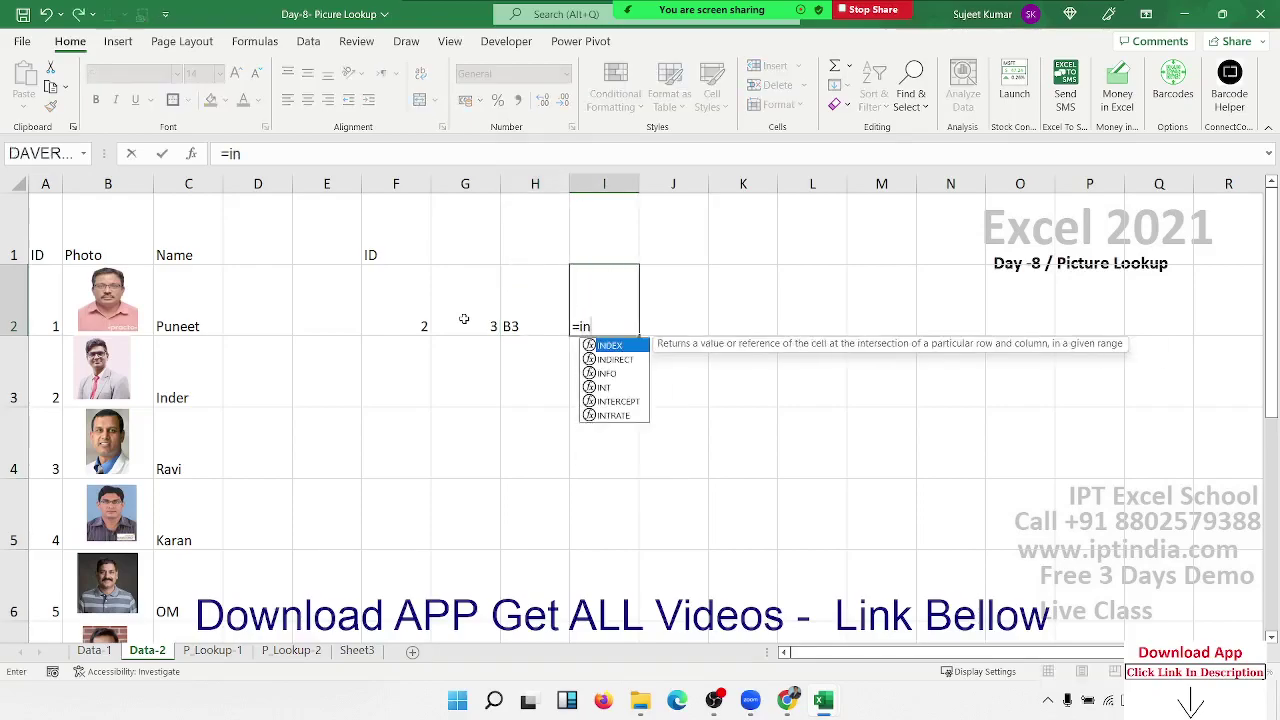
{"action": "key", "text": "Down"}
{"action": "key", "text": "Tab"}
{"action": "key", "text": "Left"}
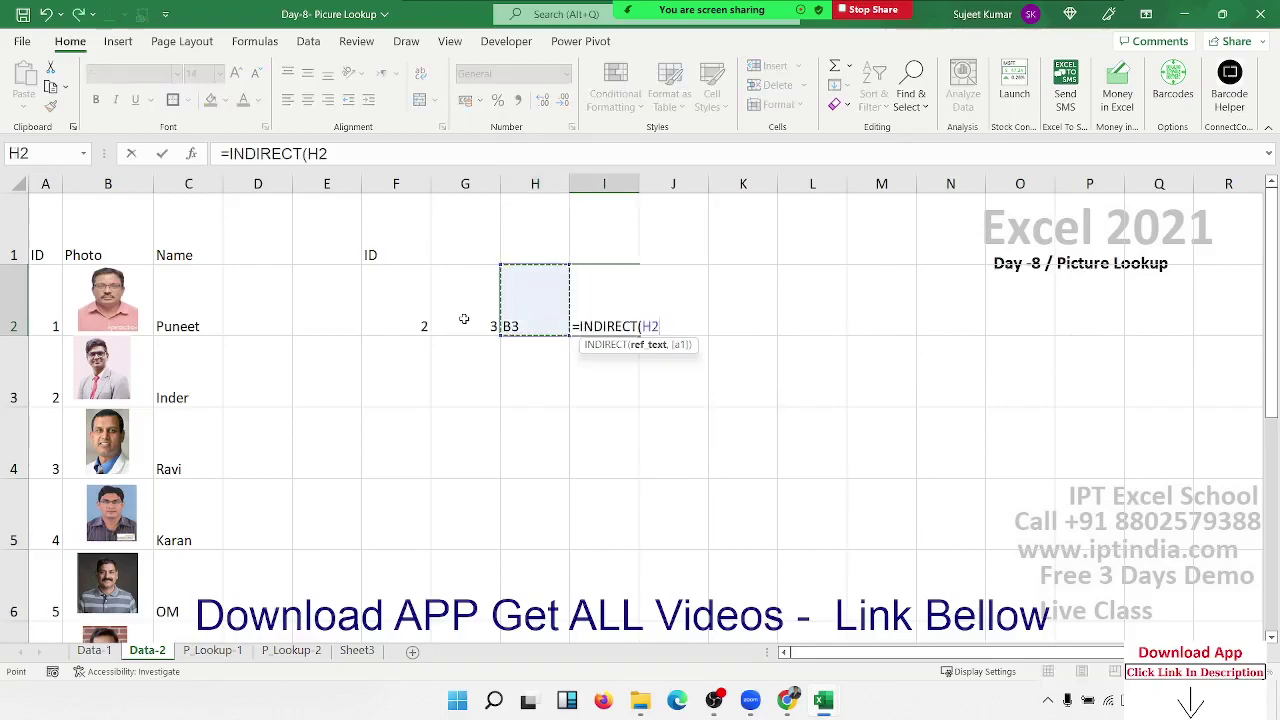
{"action": "key", "text": "ctrl+Return"}
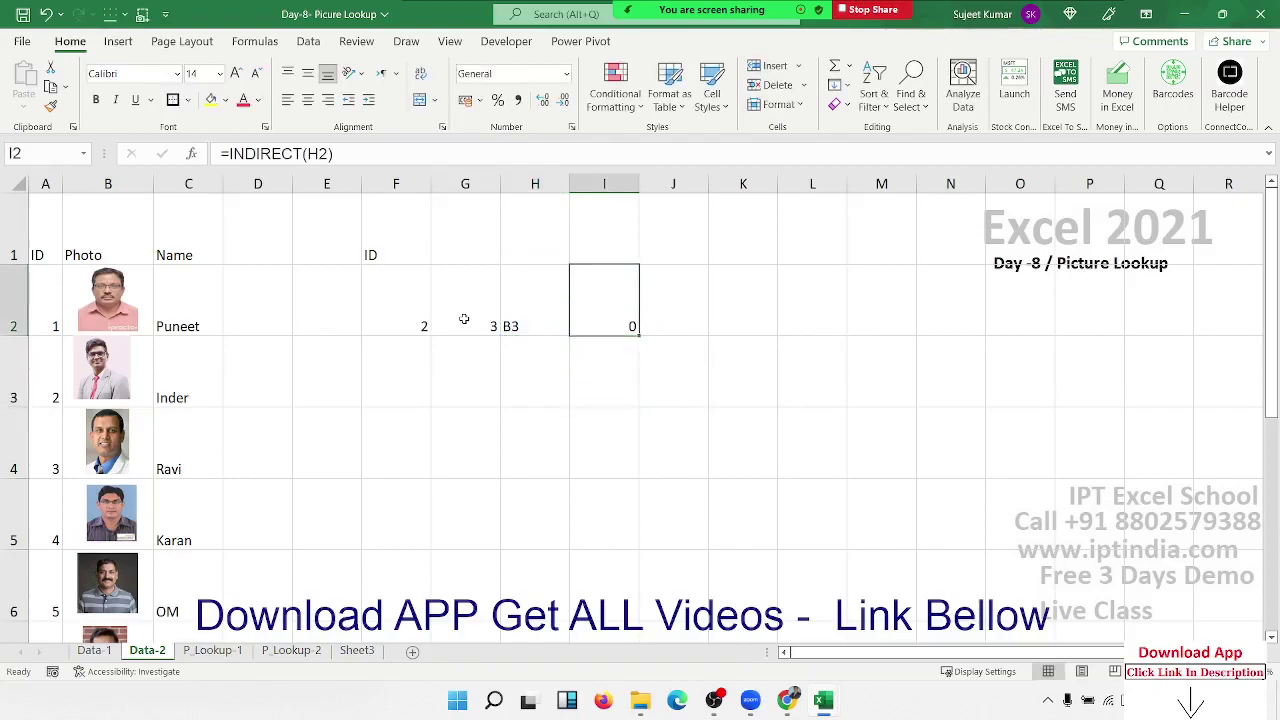
- Review the helper cells, then clear F2:I2 and the F1 ID label and return to P_Lookup-2
{"action": "left_click", "coordinate": [464, 318]}
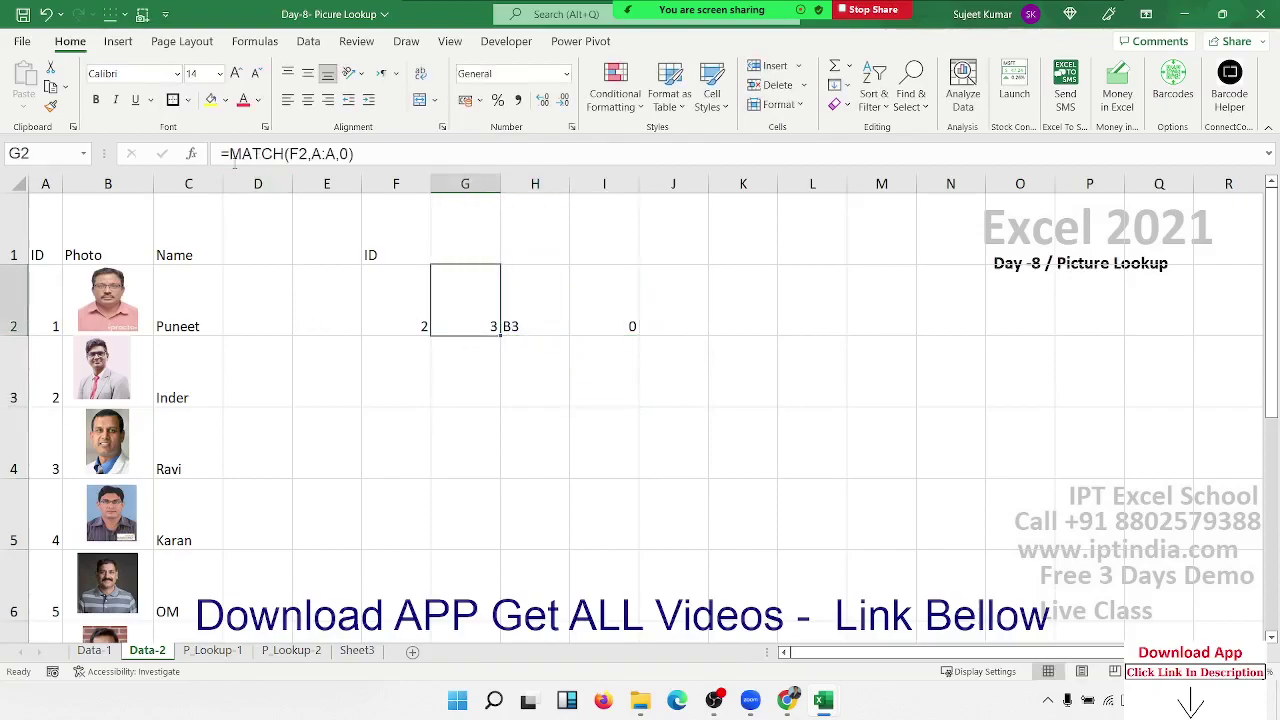
{"action": "left_click", "coordinate": [424, 324]}
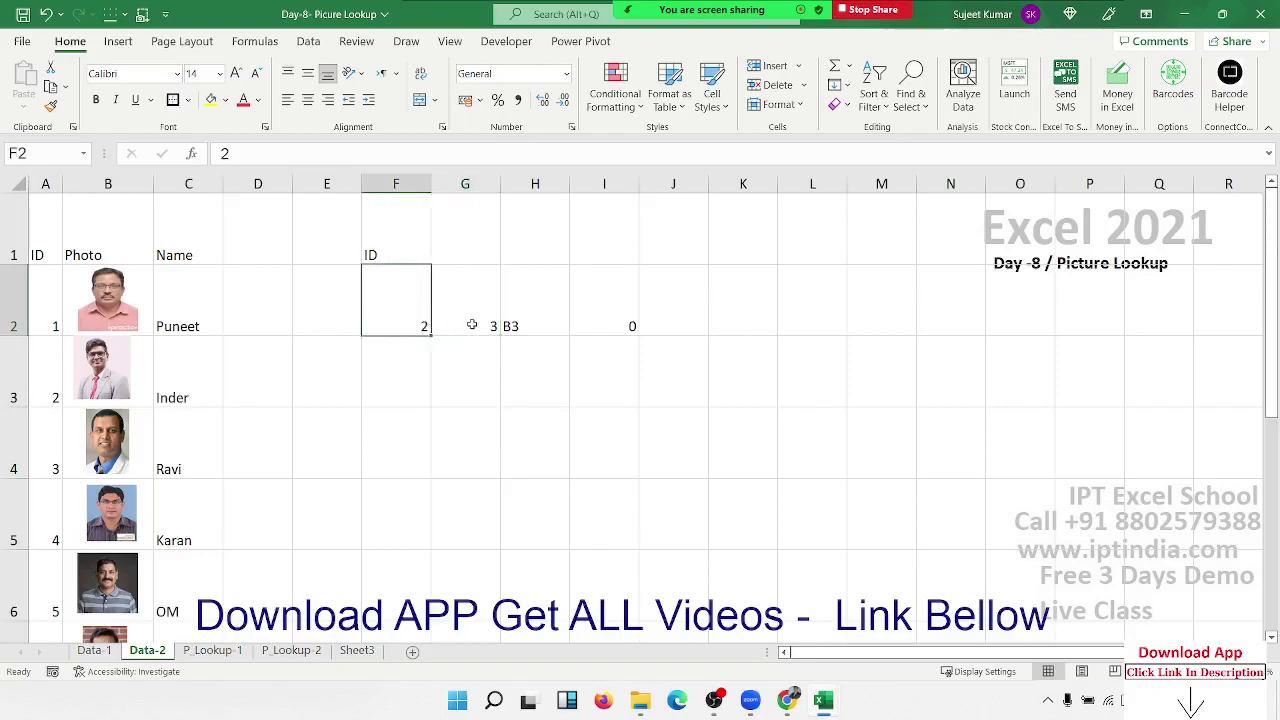
{"action": "left_click", "coordinate": [472, 324]}
{"action": "left_click", "coordinate": [597, 326]}
{"action": "left_click_drag", "start_coordinate": [623, 326], "coordinate": [421, 326]}
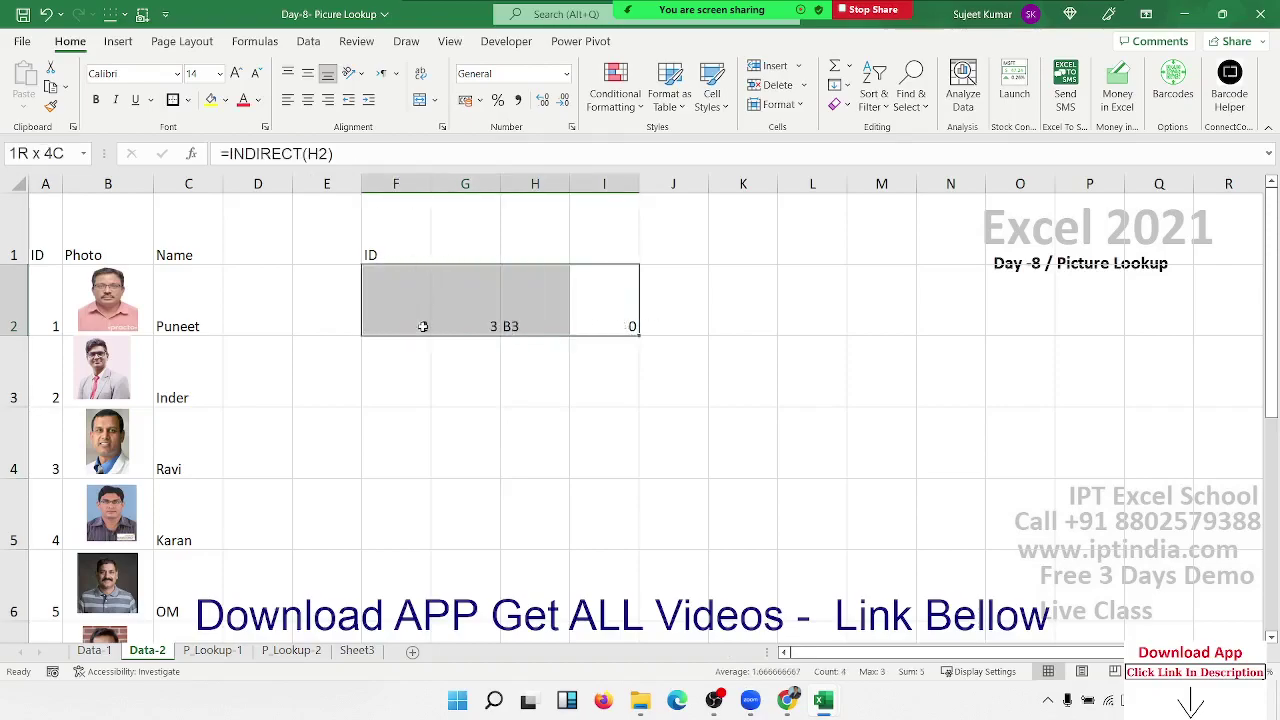
{"action": "key", "text": "Delete"}
{"action": "left_click", "coordinate": [390, 253]}
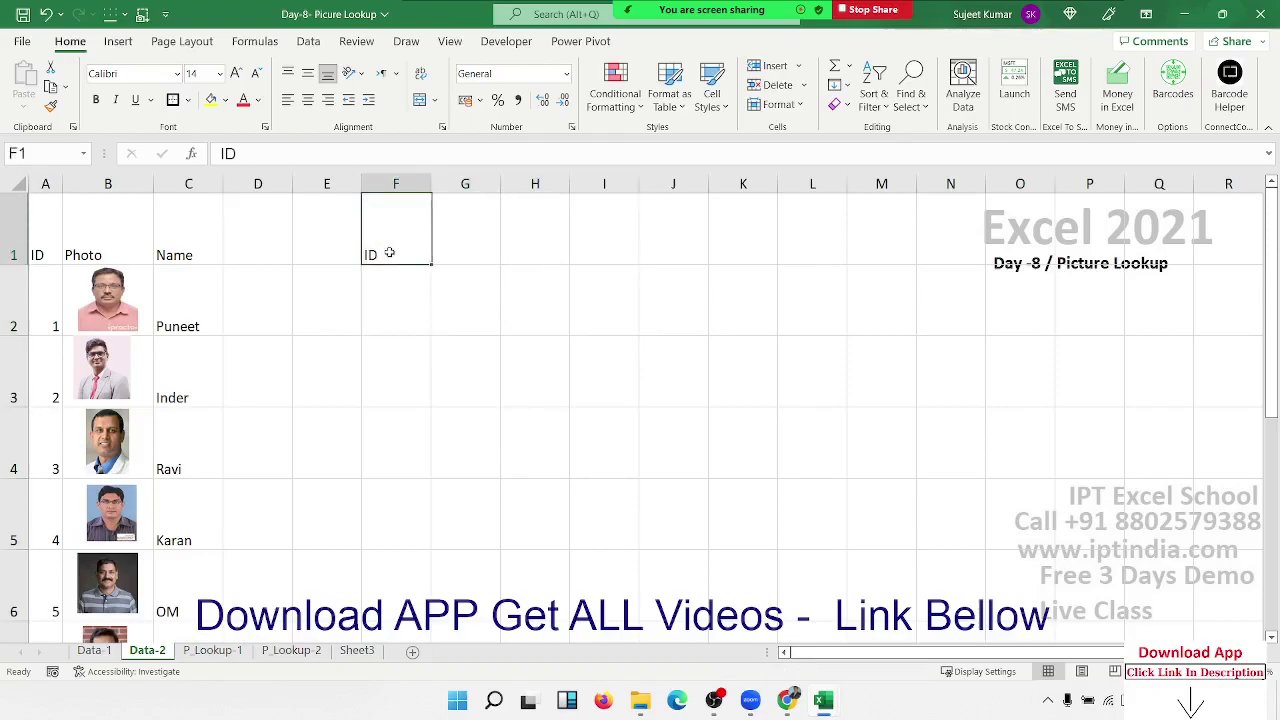
{"action": "key", "text": "Delete"}
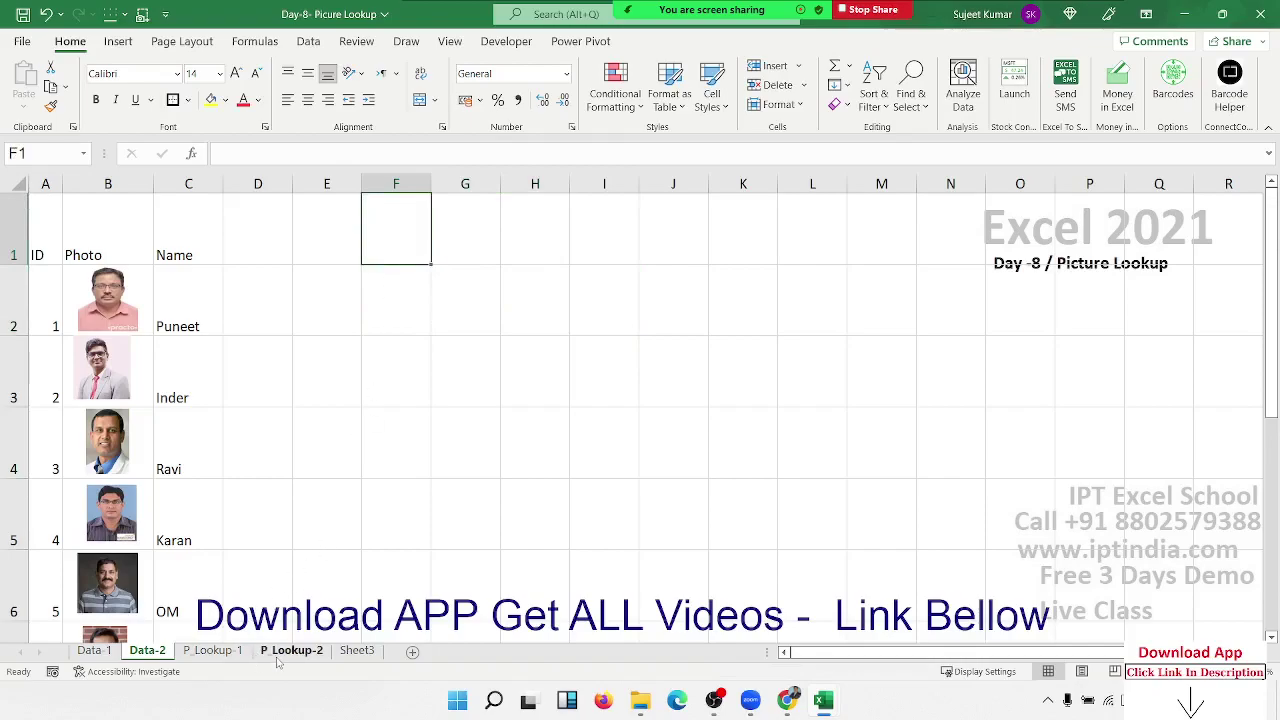
{"action": "left_click", "coordinate": [280, 652]}
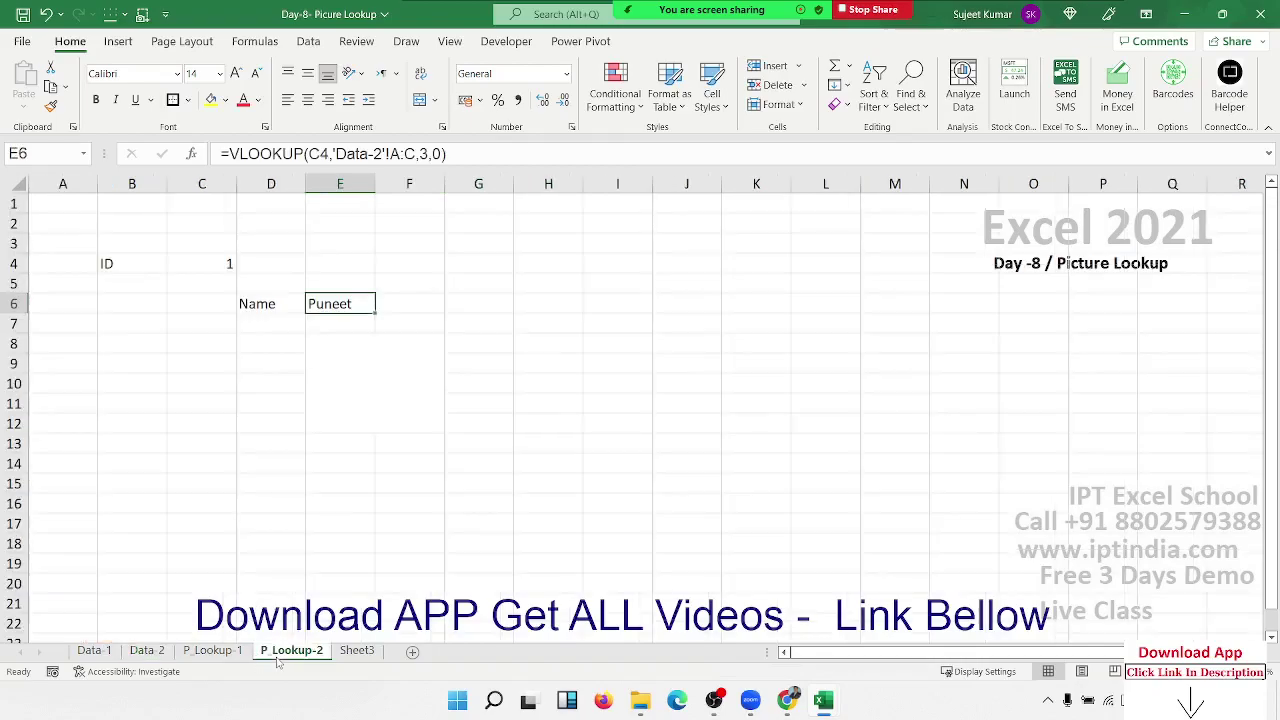
- Enter =MATCH('P_Lookup-2'!C4,'Data-2'!A:A,0) in Data-2 cell F2, returning row 2
{"action": "left_click", "coordinate": [224, 264]}
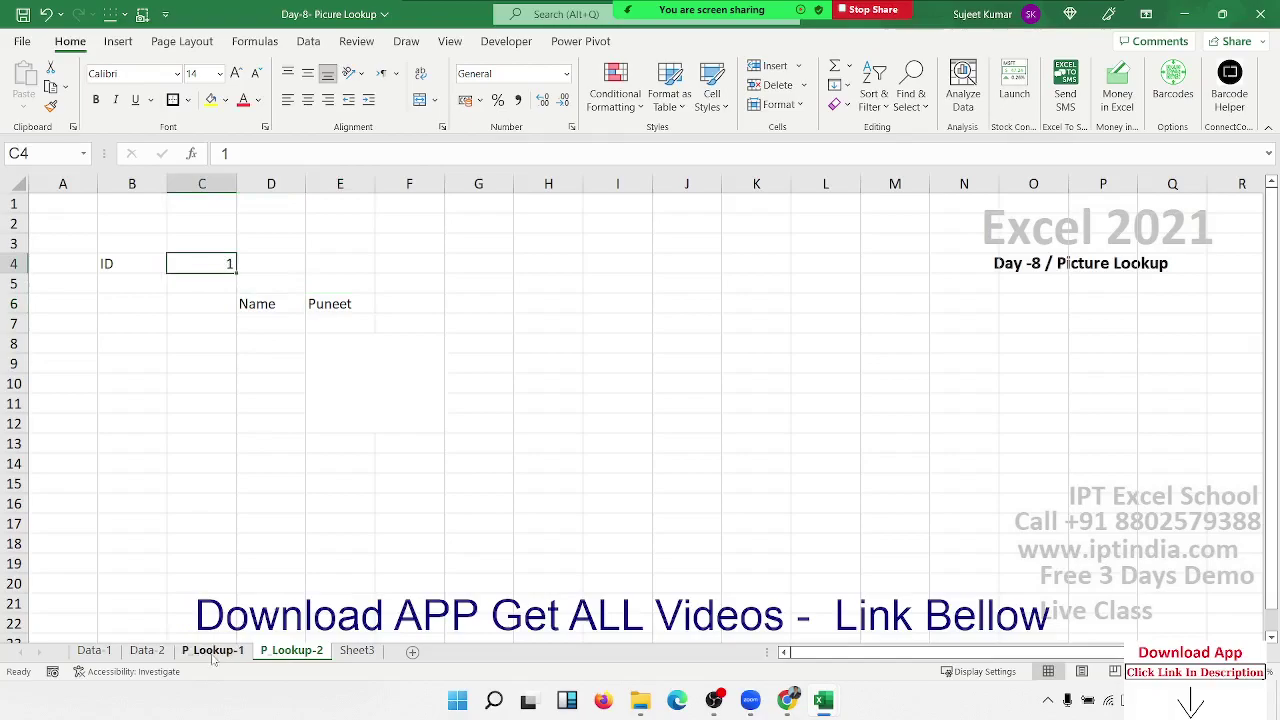
{"action": "left_click", "coordinate": [148, 651]}
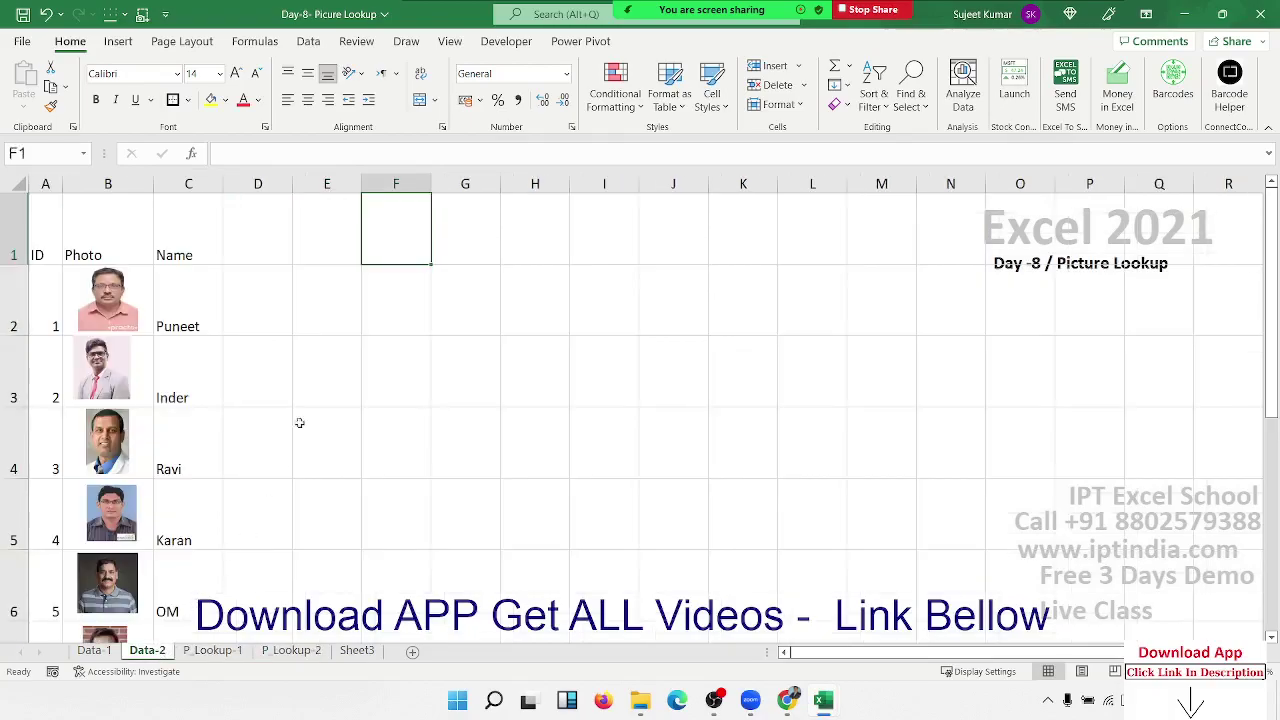
{"action": "left_click", "coordinate": [411, 279]}
{"action": "type", "text": "=ma"}
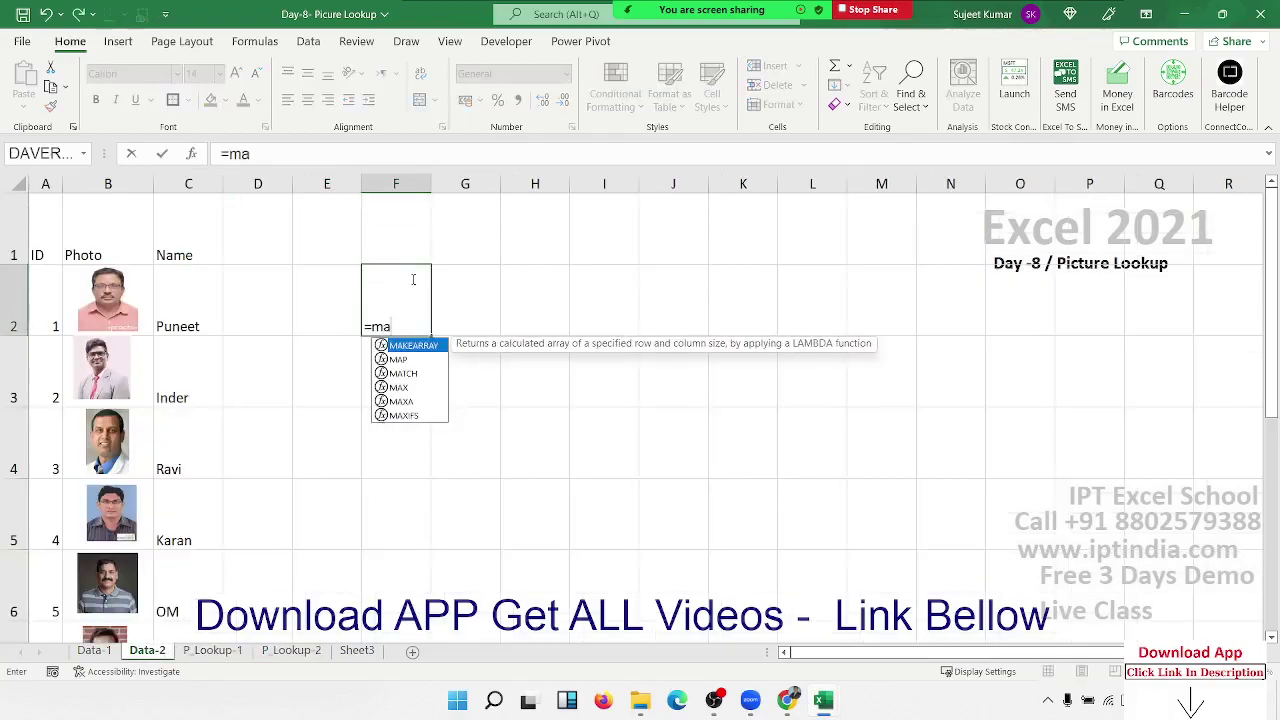
{"action": "type", "text": "t"}
{"action": "key", "text": "Tab"}
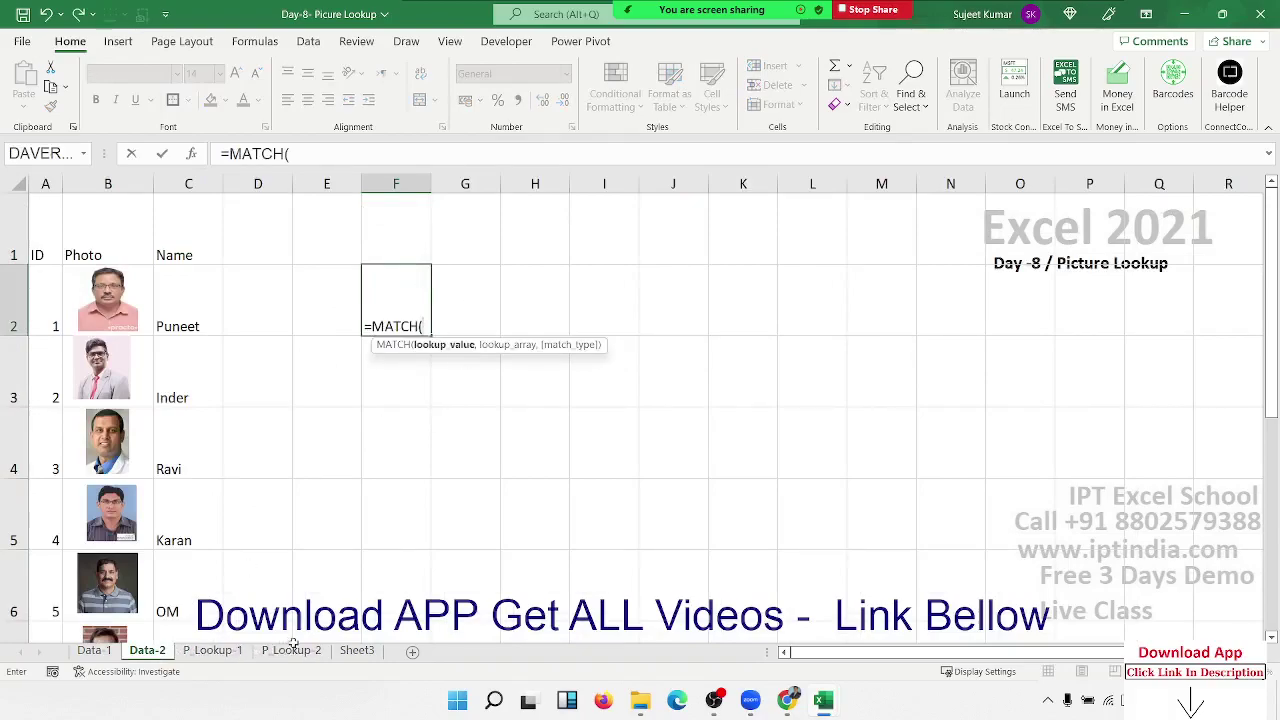
{"action": "left_click", "coordinate": [300, 652]}
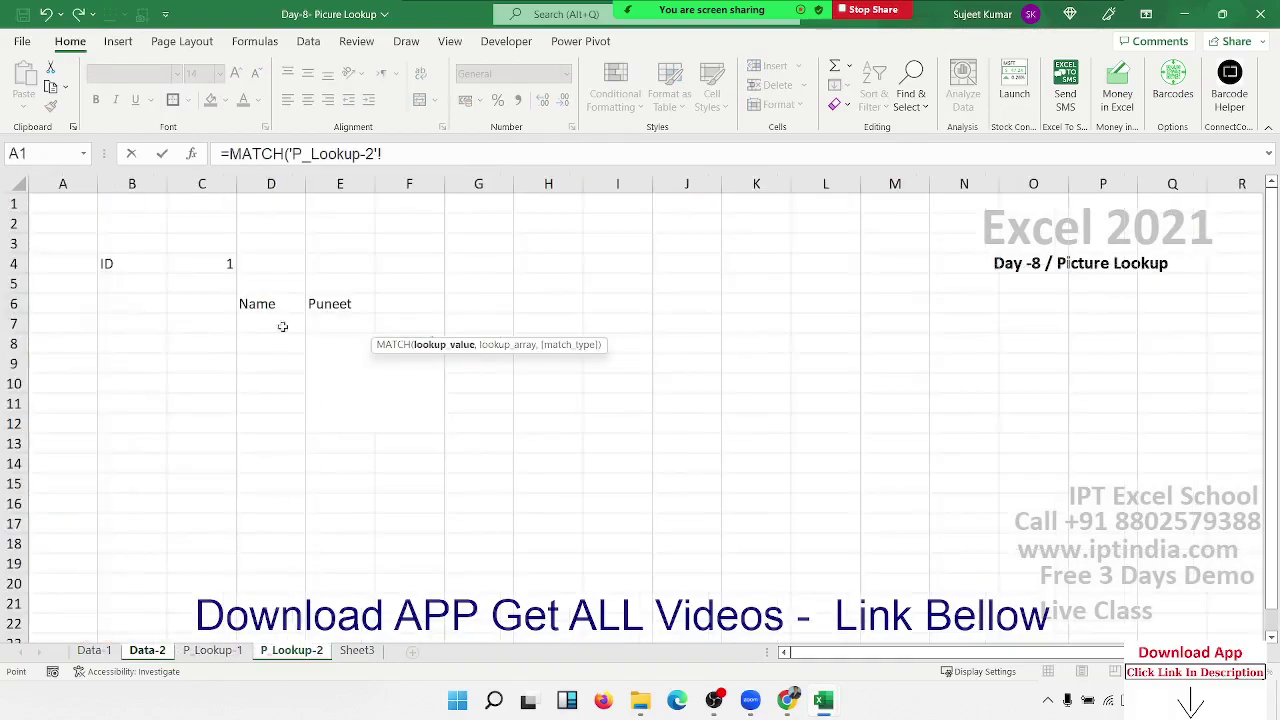
{"action": "left_click", "coordinate": [207, 262]}
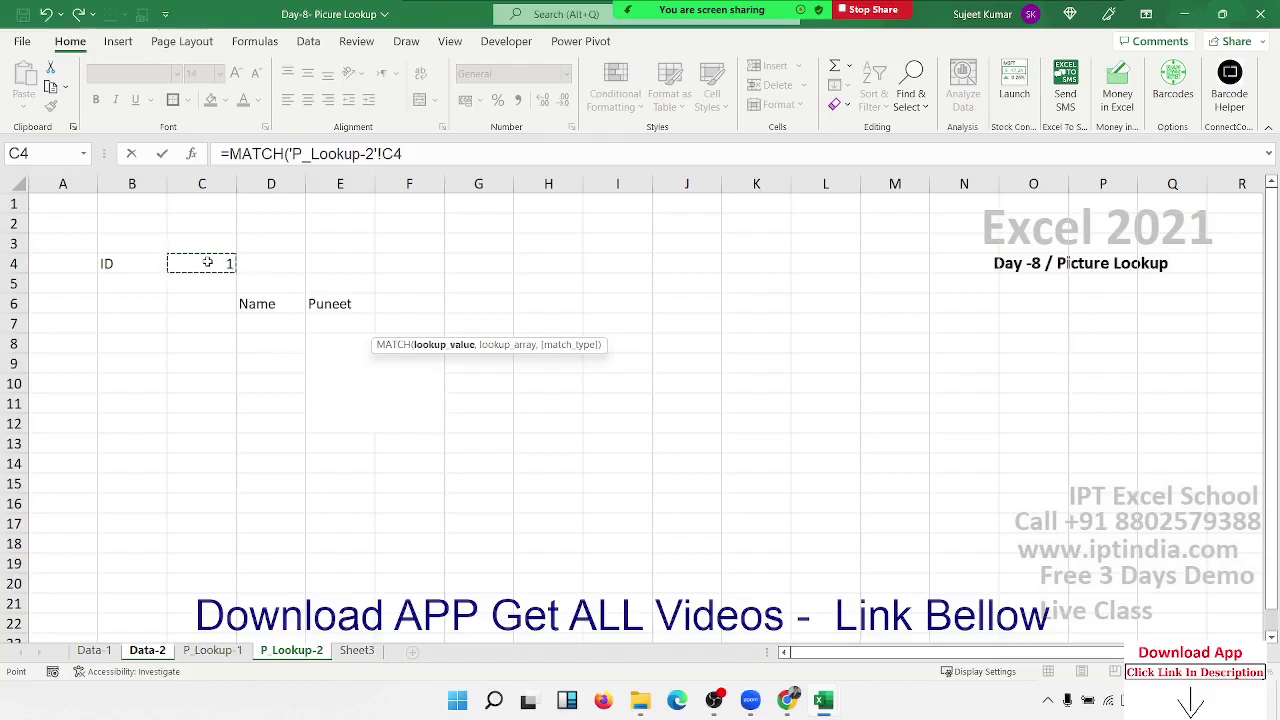
{"action": "type", "text": ","}
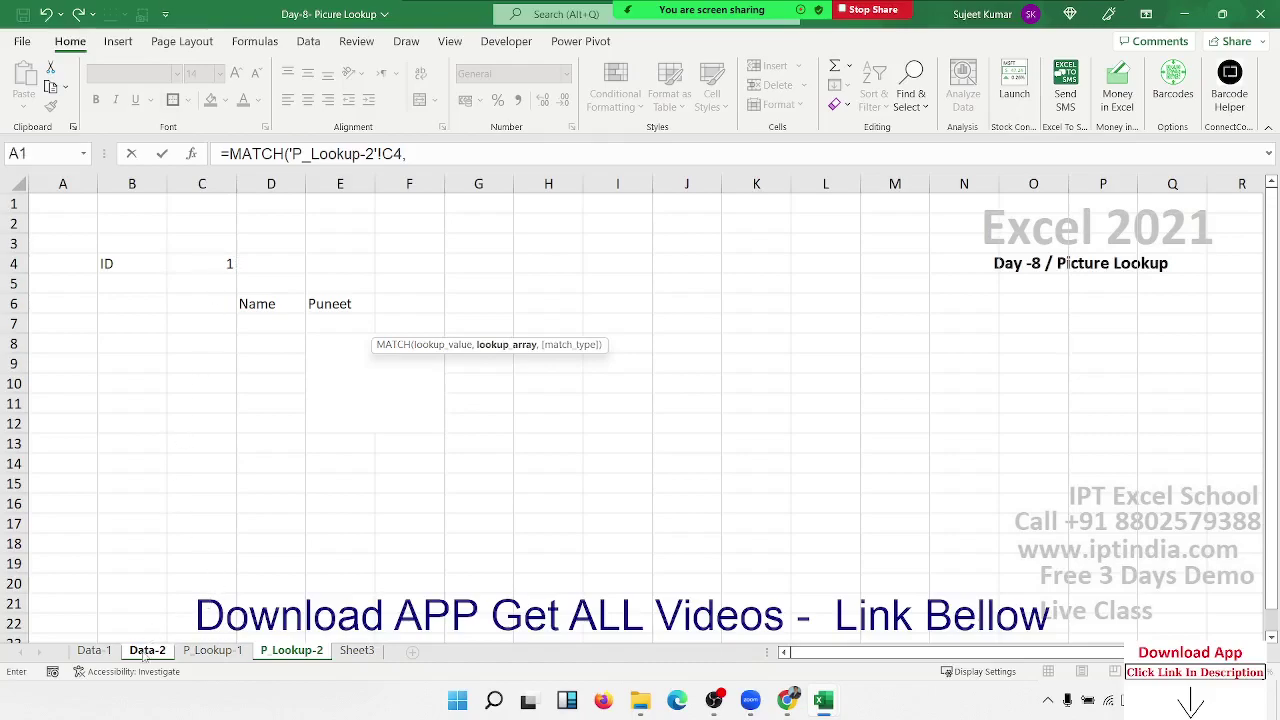
{"action": "left_click", "coordinate": [147, 650]}
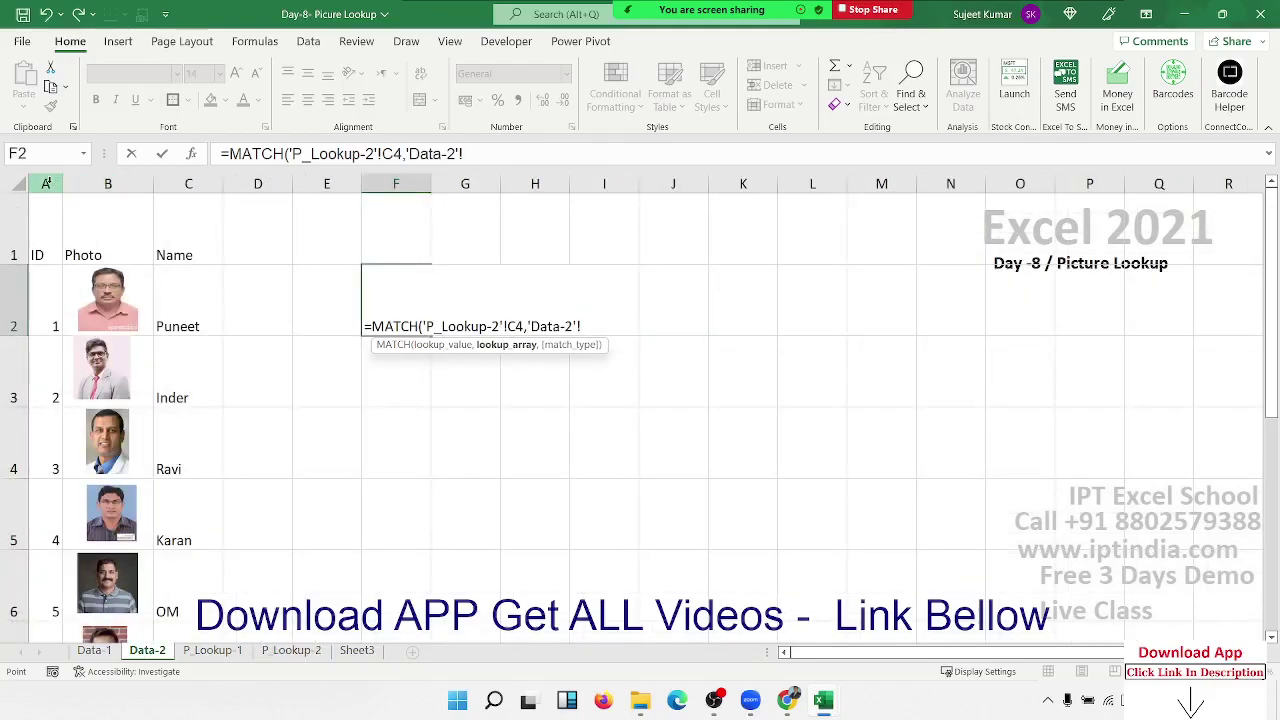
{"action": "left_click", "coordinate": [46, 183]}
{"action": "type", "text": ","}
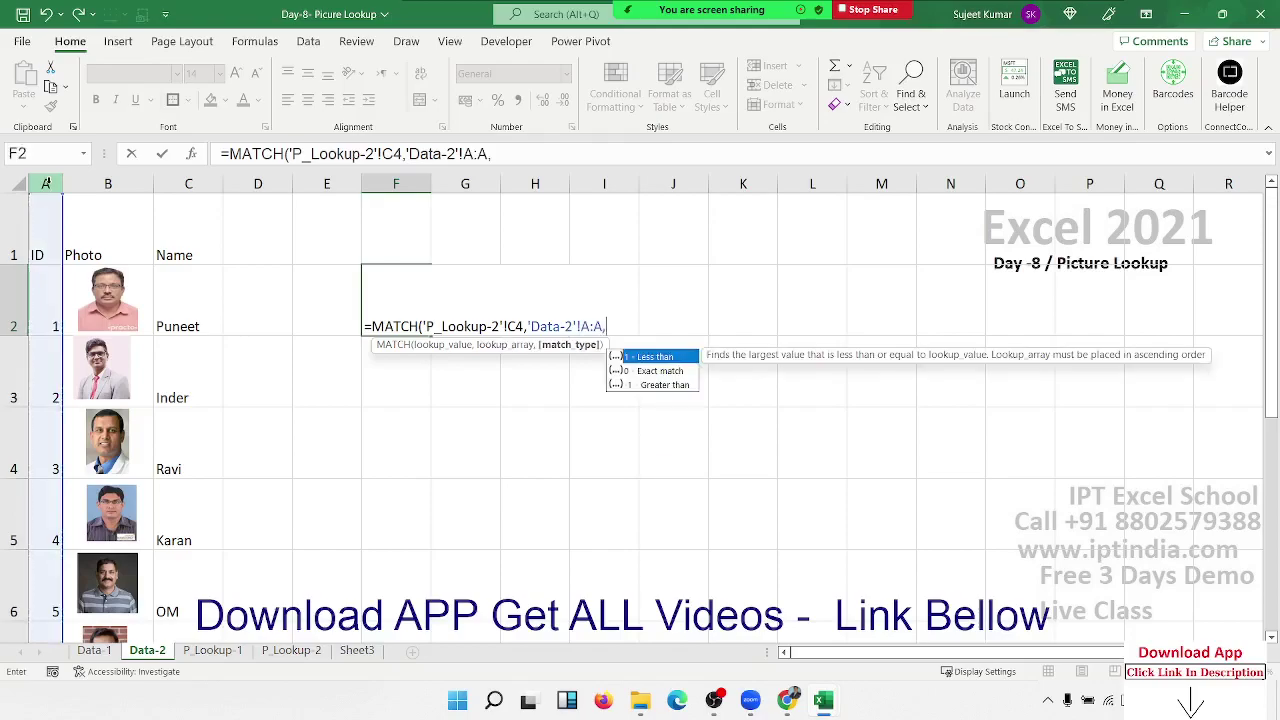
{"action": "type", "text": "0"}
{"action": "key", "text": "Return"}
{"action": "left_click", "coordinate": [465, 299]}
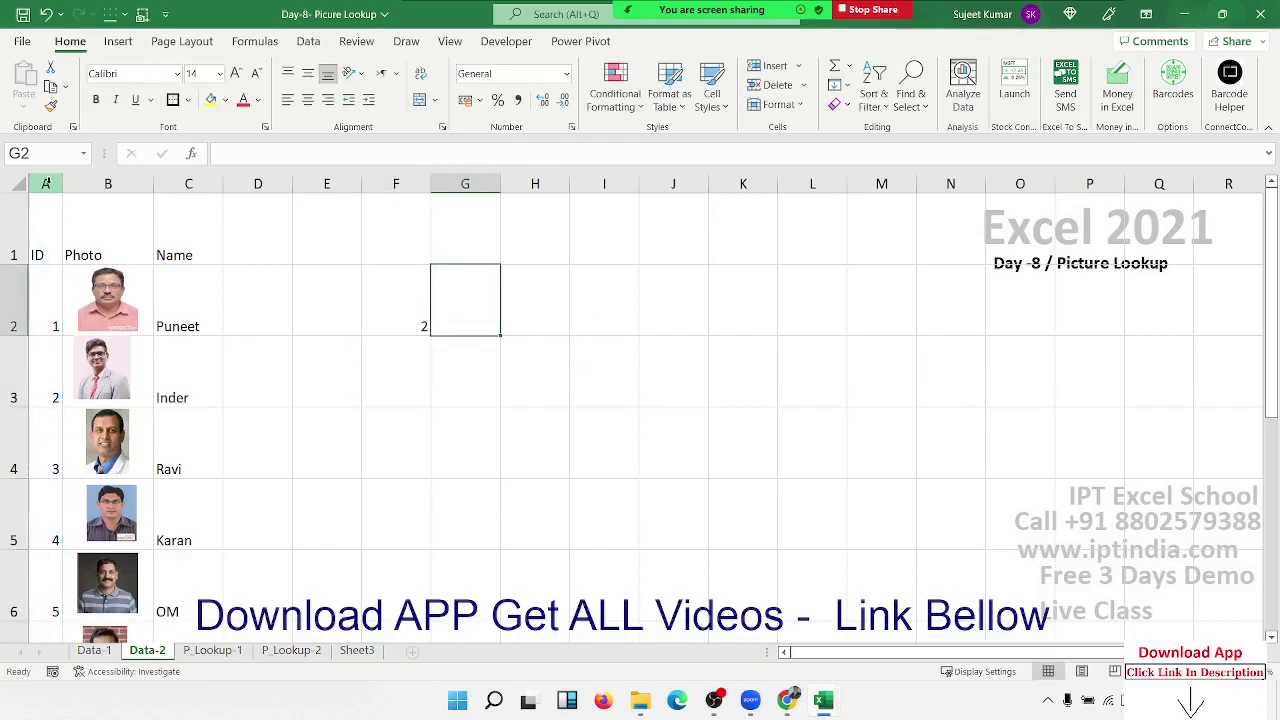
- Enter ="B"&F2 in G2 to build the photo cell address B2
{"action": "type", "text": "=\"B"}
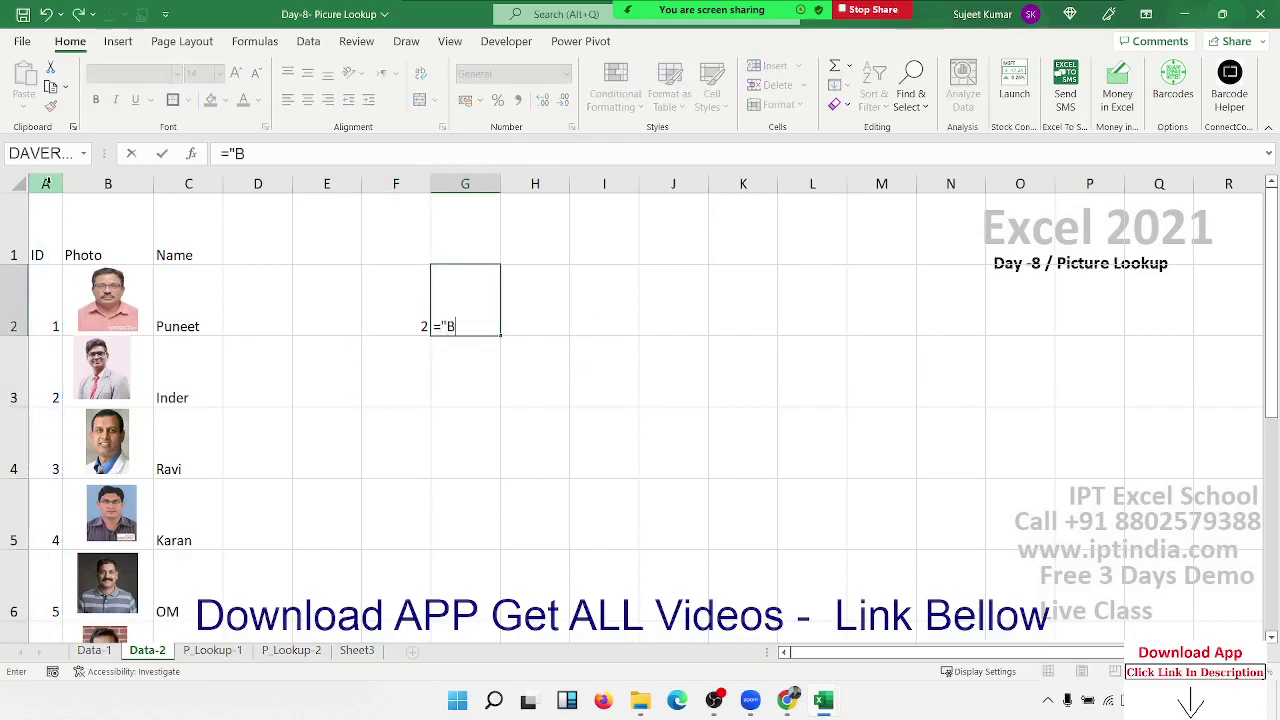
{"action": "type", "text": "\"&"}
{"action": "key", "text": "Left"}
{"action": "key", "text": "Return"}
{"action": "key", "text": "Up"}
{"action": "key", "text": "Right"}
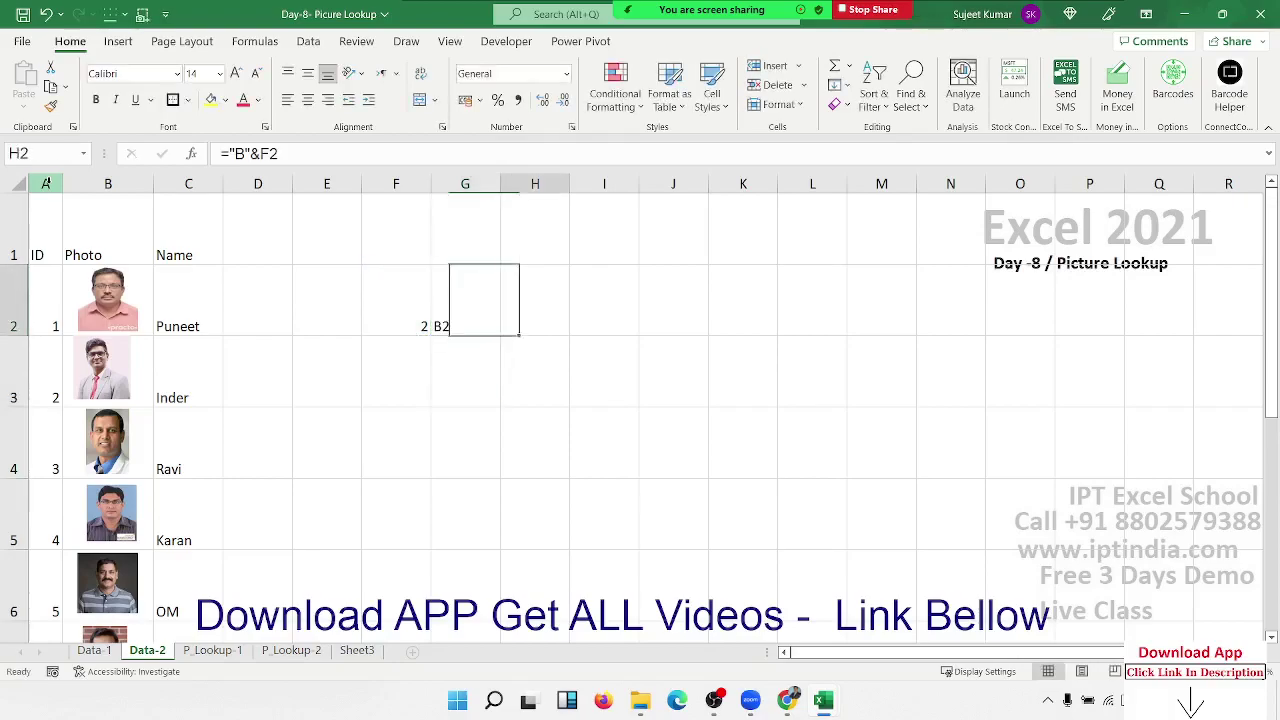
- Enter =INDIRECT(G2) in H2, which returns 0
{"action": "type", "text": "="}
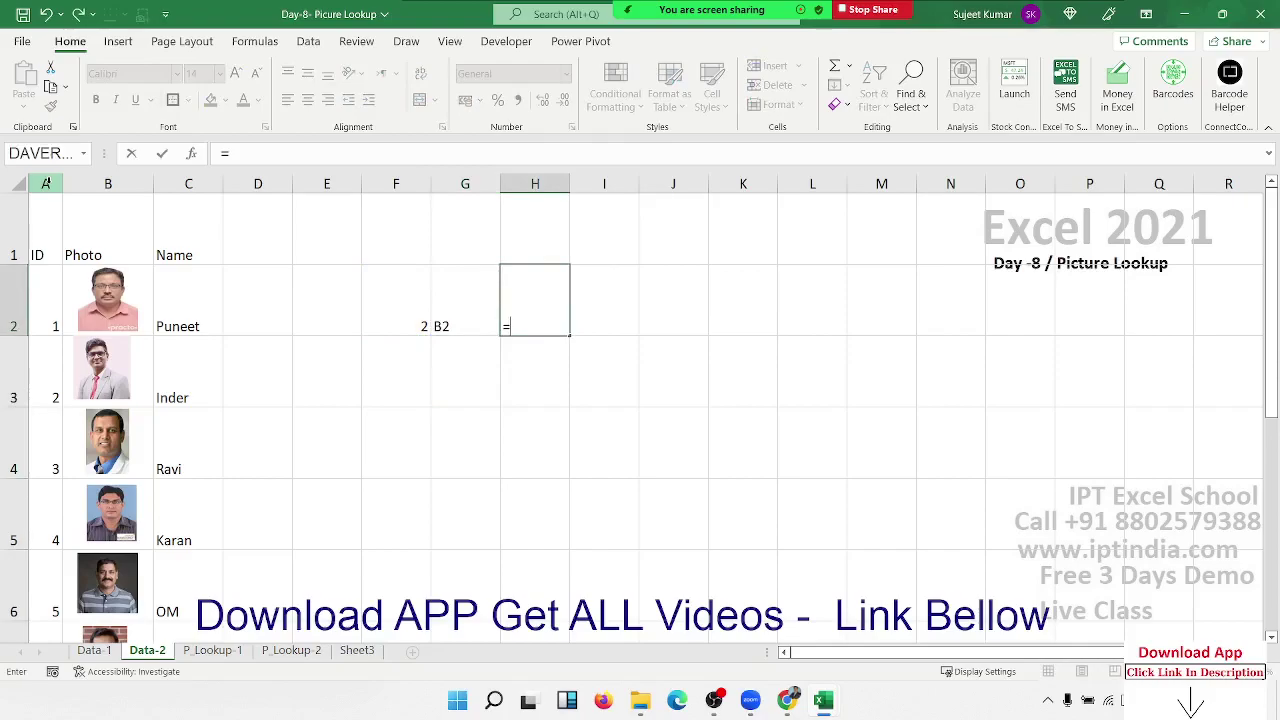
{"action": "key", "text": "Escape"}
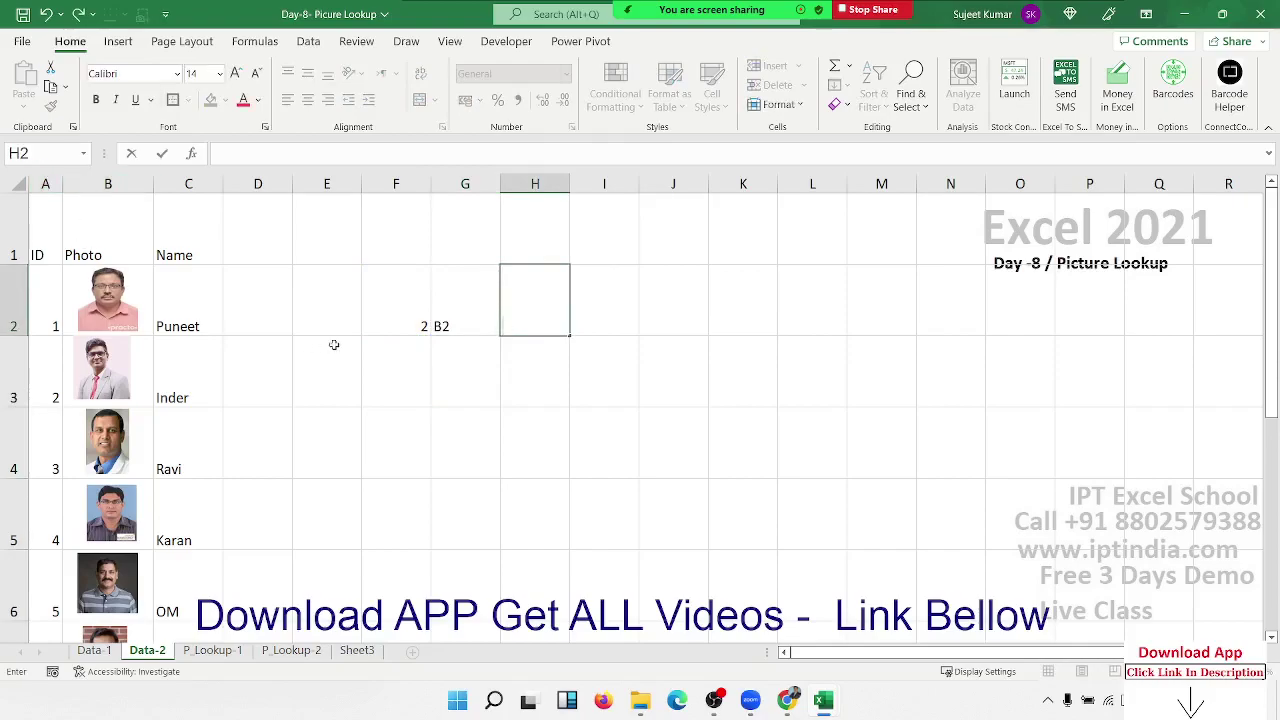
{"action": "type", "text": "=ind"}
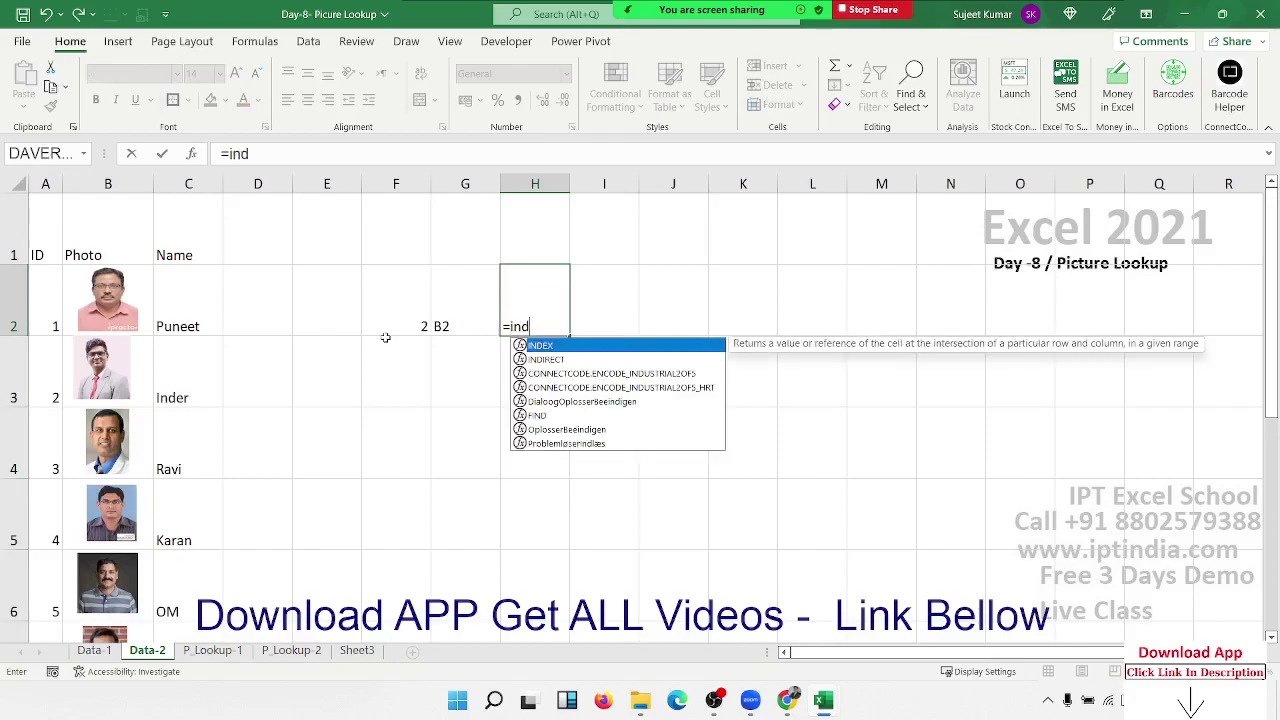
{"action": "key", "text": "Down"}
{"action": "key", "text": "Tab"}
{"action": "key", "text": "Left"}
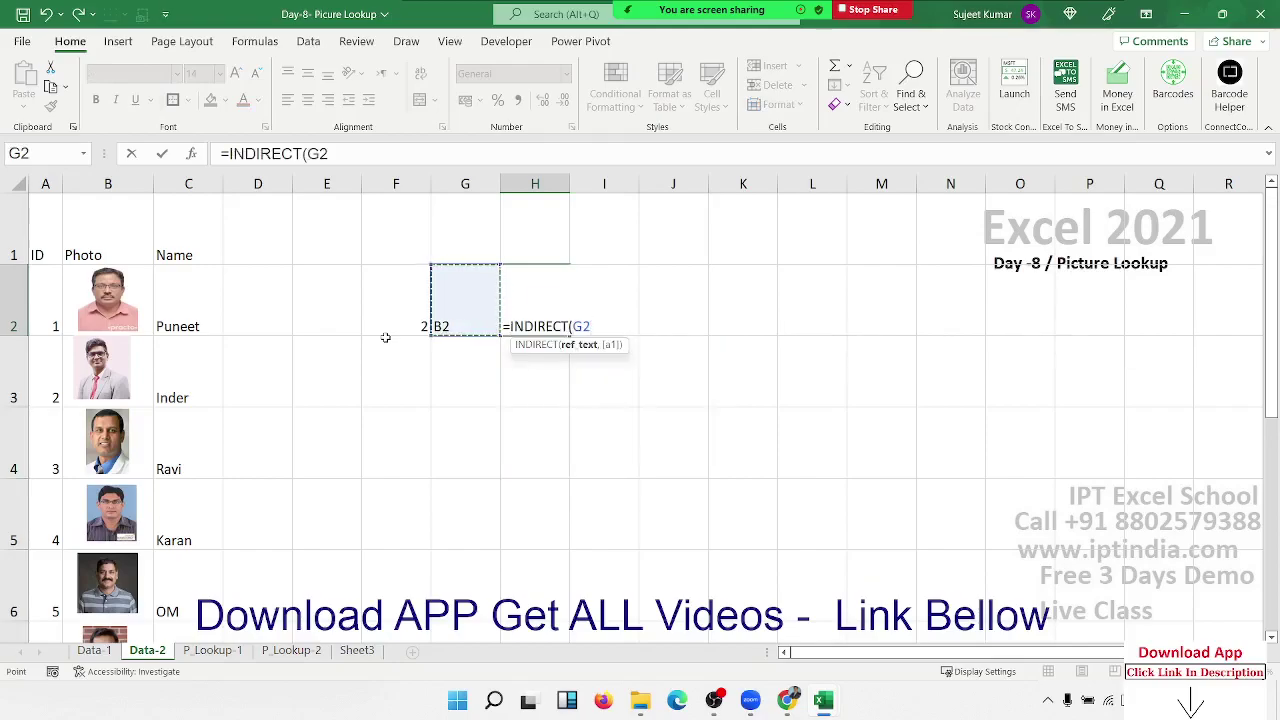
{"action": "key", "text": "Return"}
{"action": "key", "text": "Up"}
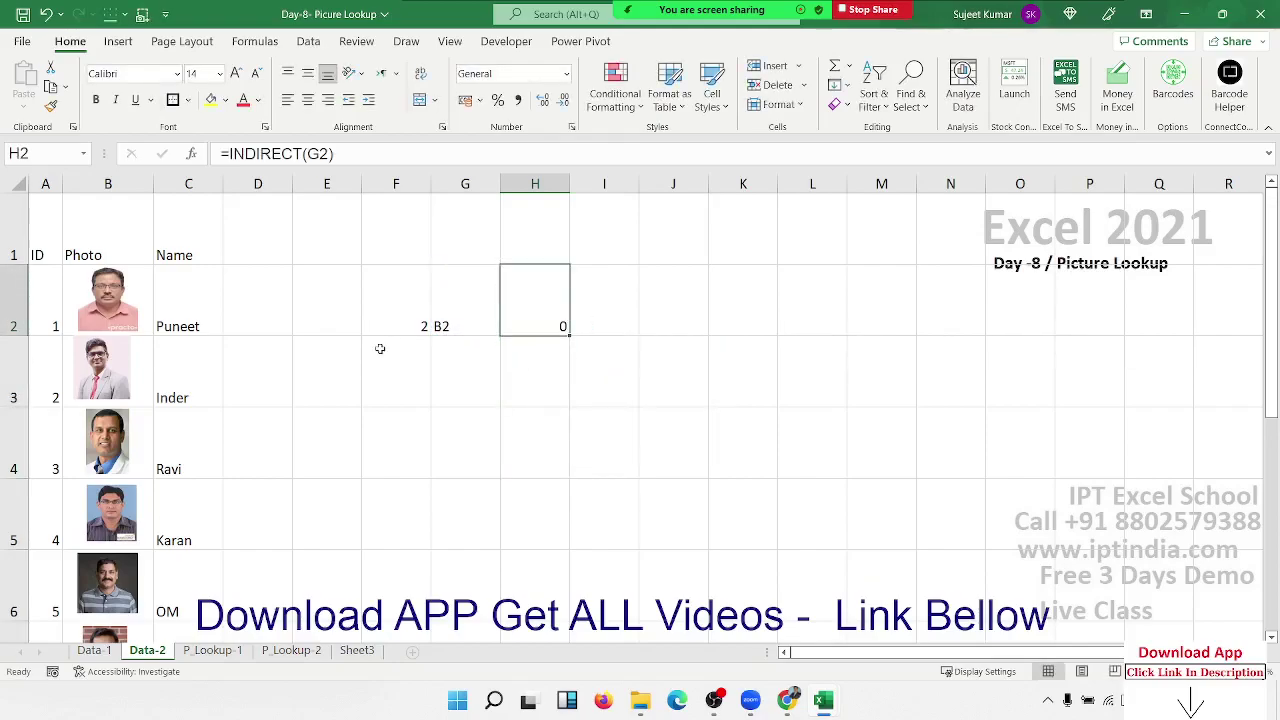
{"action": "left_click", "coordinate": [390, 330]}
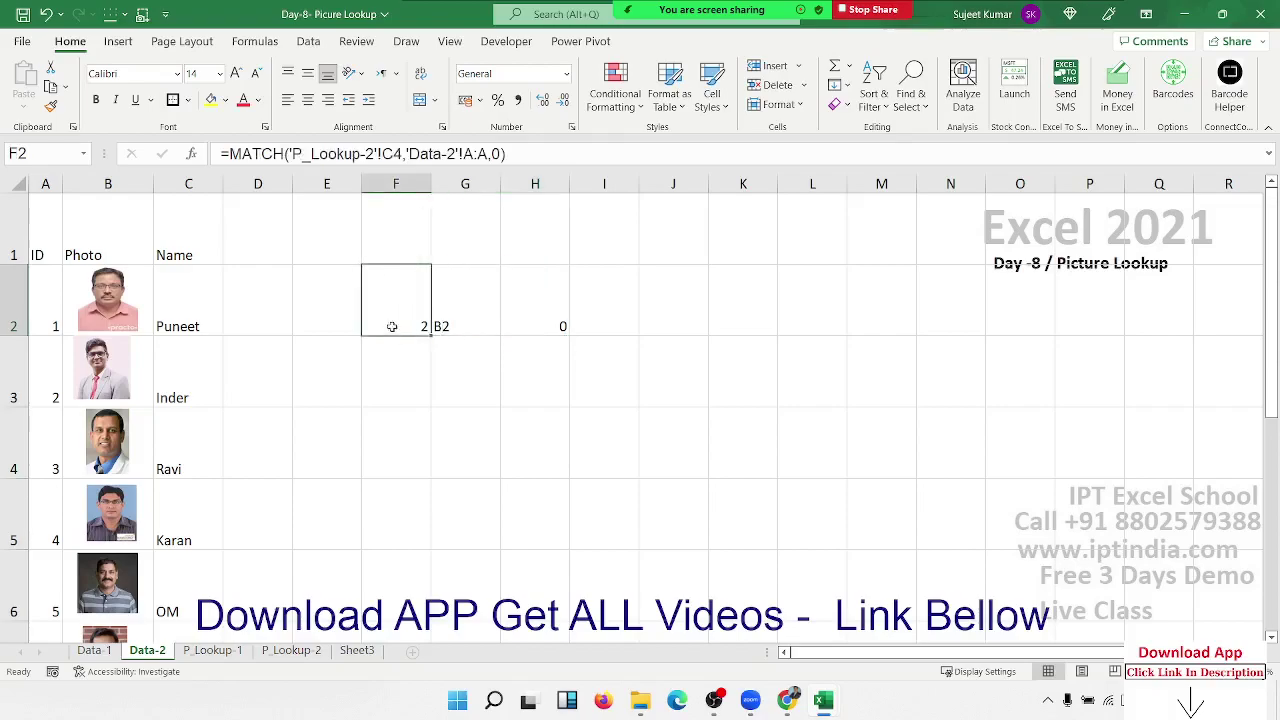
- Replace the F2 reference in G2's formula with F2's copied MATCH formula
{"action": "double_click", "coordinate": [392, 326]}
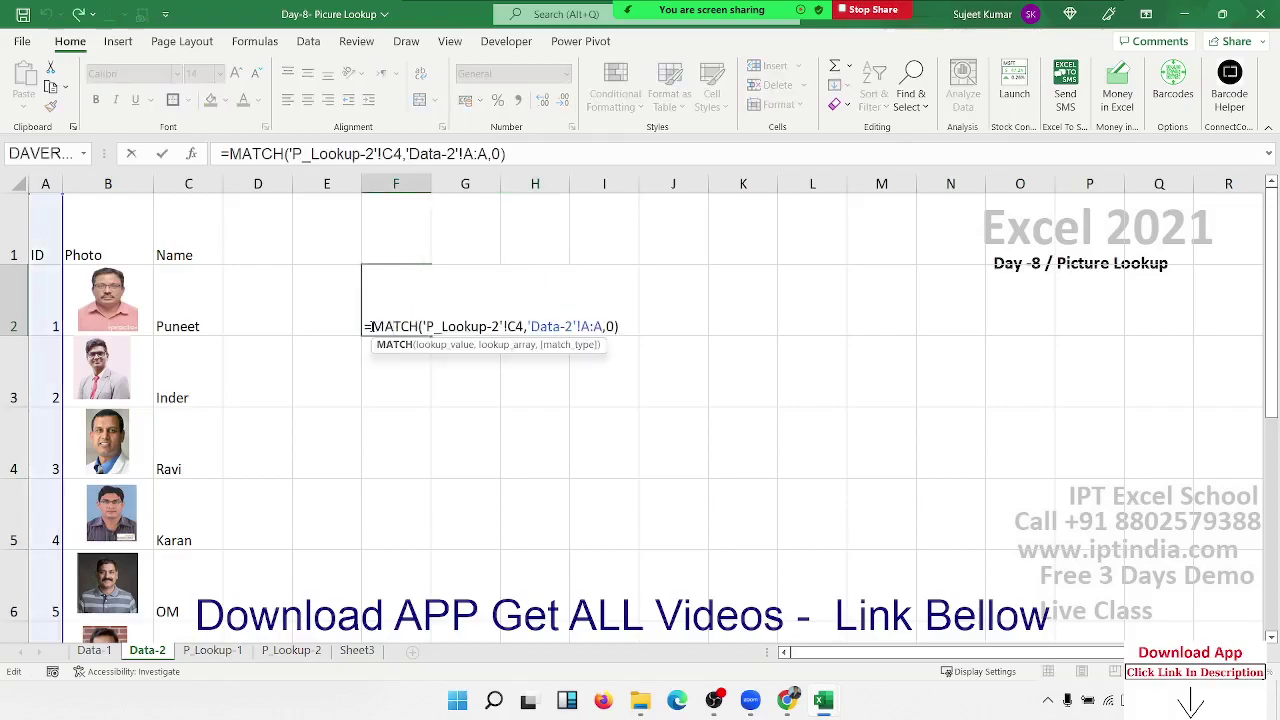
{"action": "left_click_drag", "start_coordinate": [370, 326], "coordinate": [619, 326]}
{"action": "key", "text": "ctrl+c"}
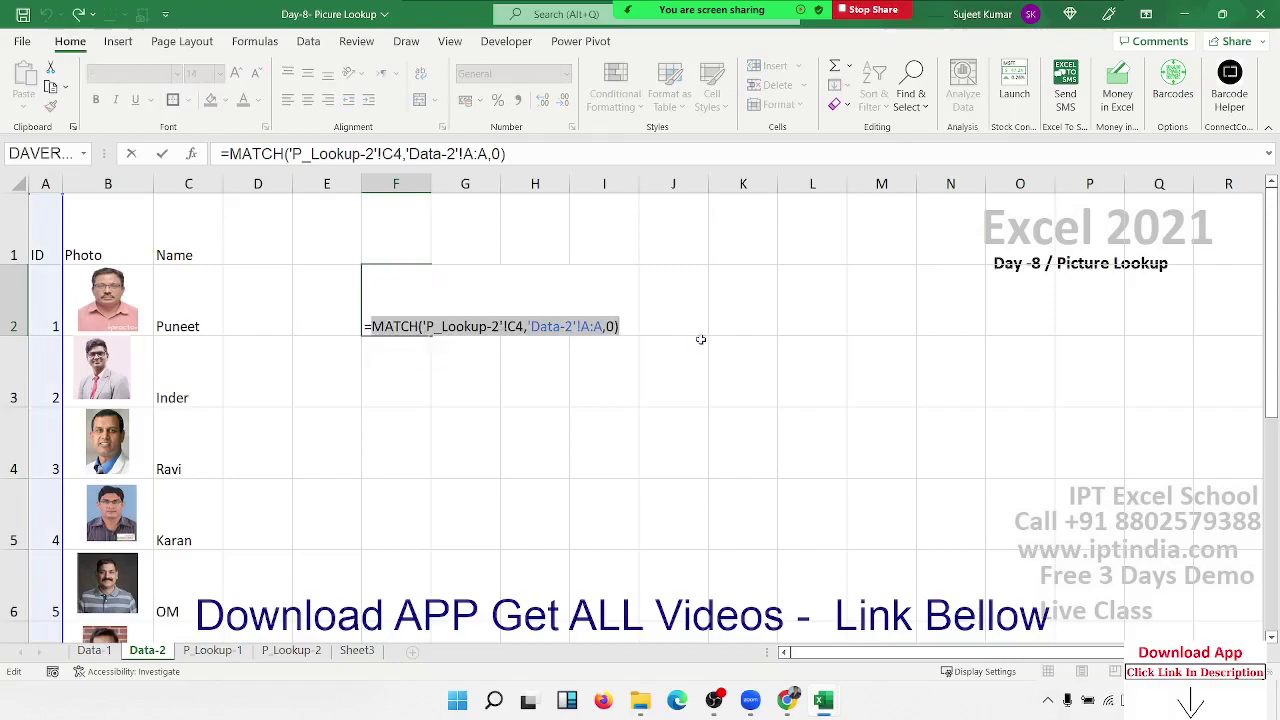
{"action": "key", "text": "Escape"}
{"action": "left_click", "coordinate": [481, 322]}
{"action": "double_click", "coordinate": [481, 322]}
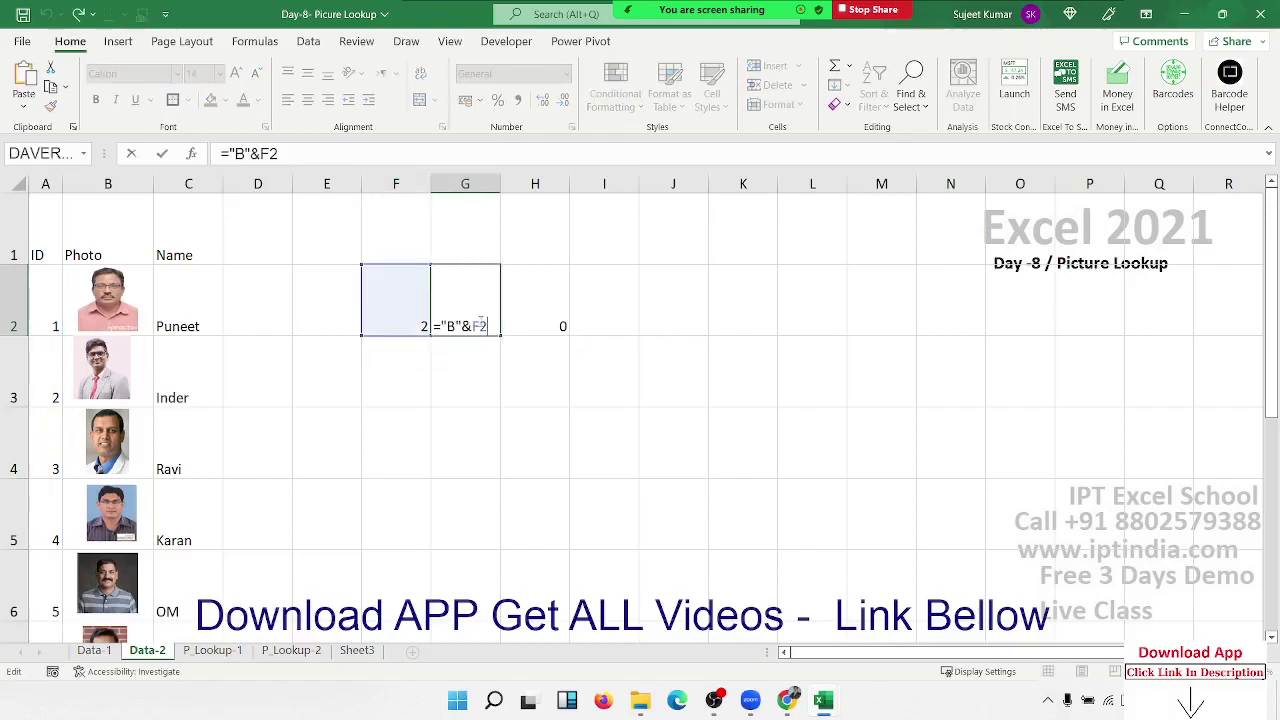
{"action": "triple_click", "coordinate": [481, 325]}
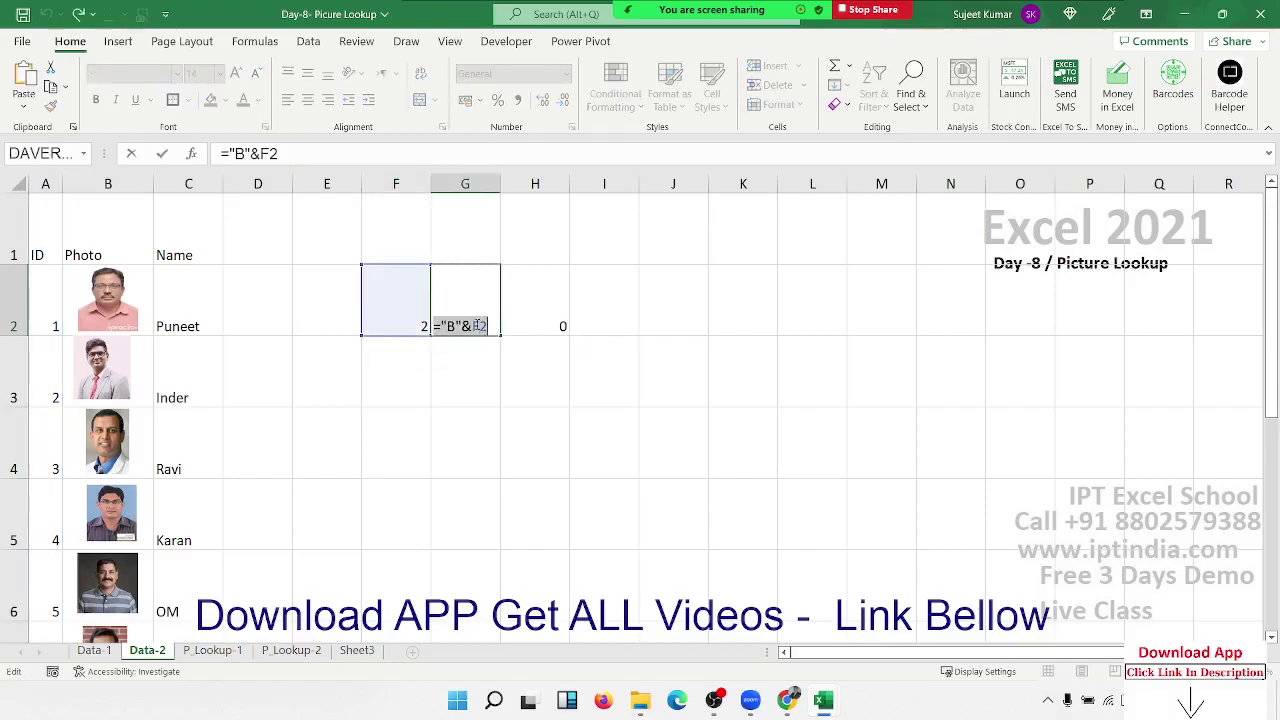
{"action": "left_click", "coordinate": [478, 325]}
{"action": "left_click_drag", "start_coordinate": [472, 325], "coordinate": [489, 323]}
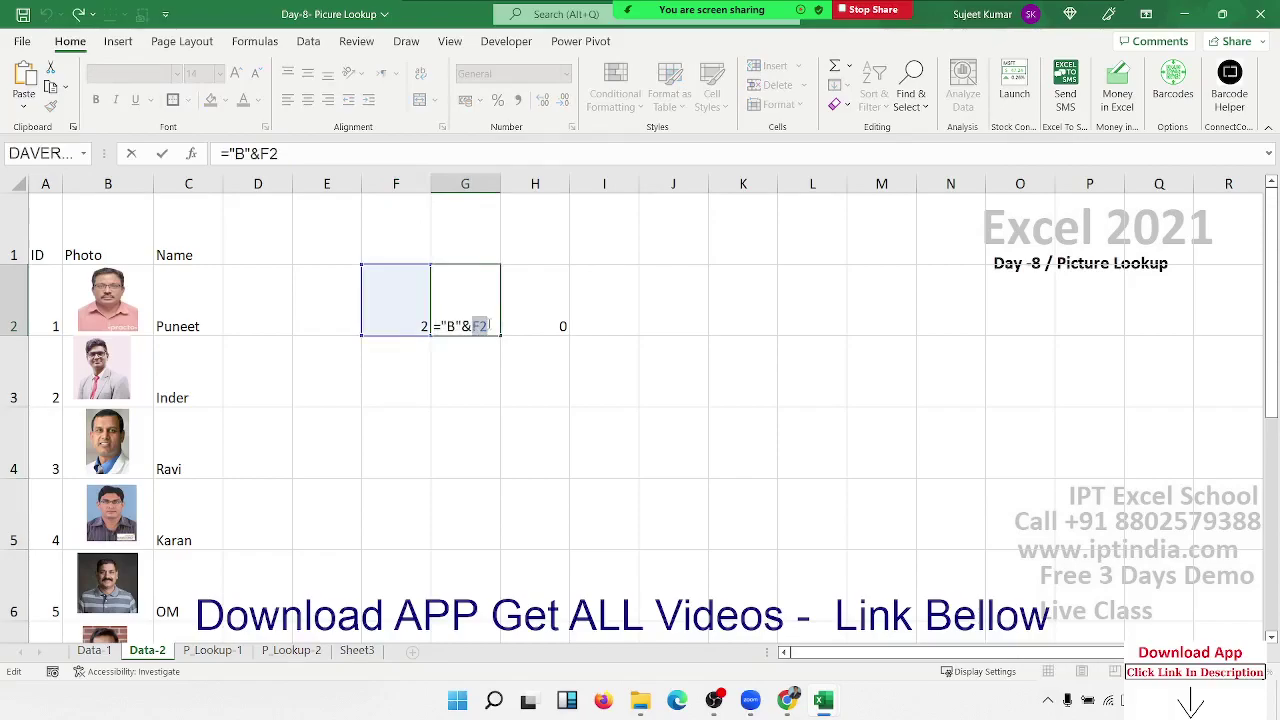
{"action": "key", "text": "ctrl+v"}
{"action": "key", "text": "Return"}
- Replace the G2 reference inside H2's INDIRECT with G2's combined address formula
{"action": "left_click", "coordinate": [444, 327]}
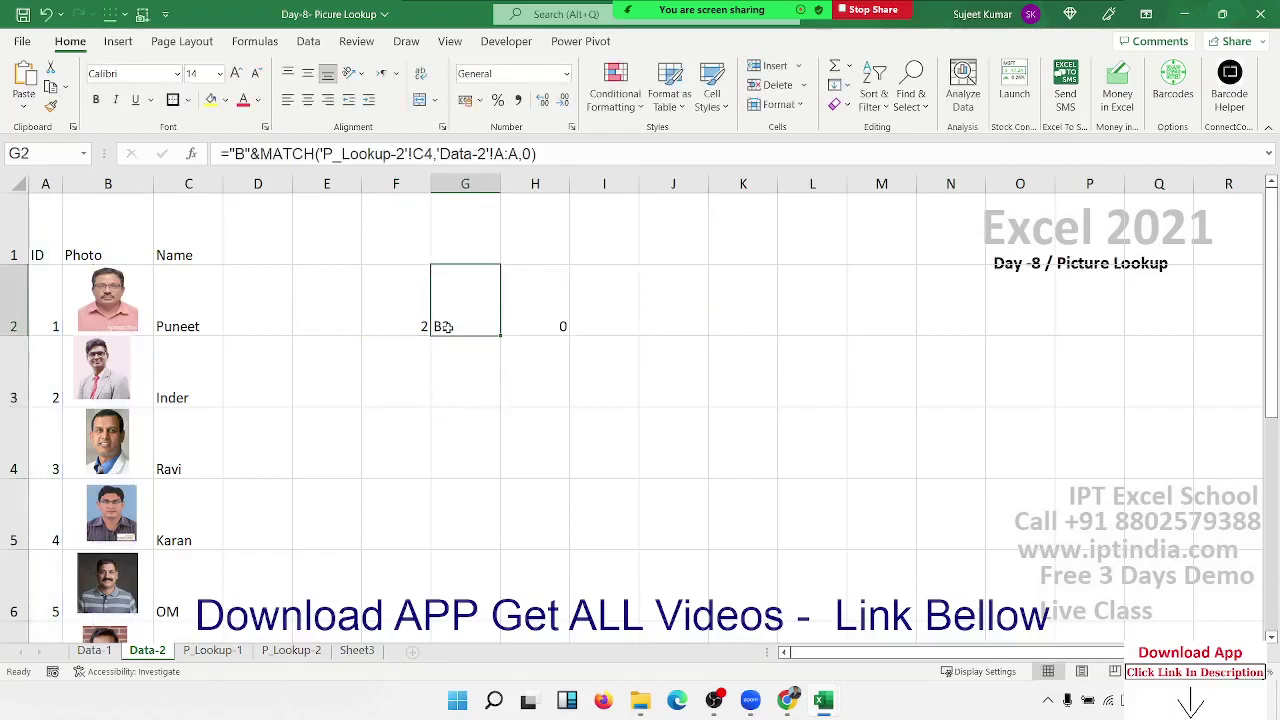
{"action": "double_click", "coordinate": [444, 327]}
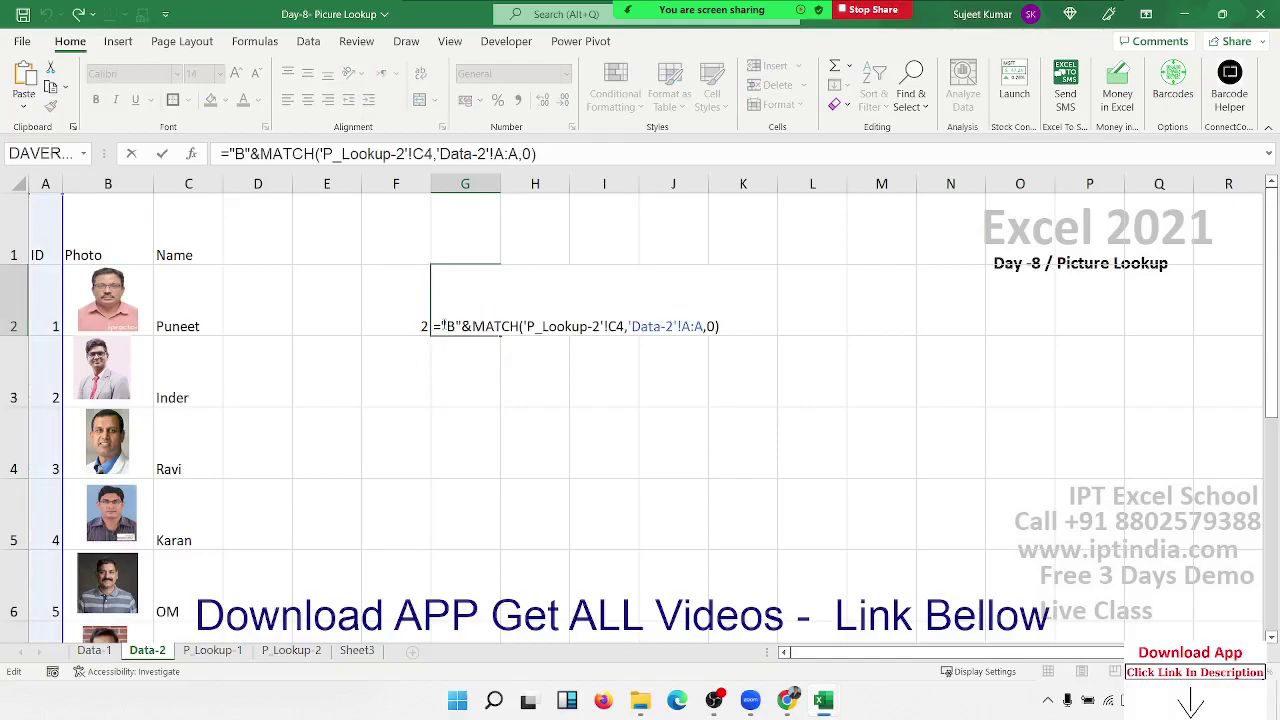
{"action": "left_click_drag", "start_coordinate": [444, 327], "coordinate": [821, 330]}
{"action": "key", "text": "ctrl+c"}
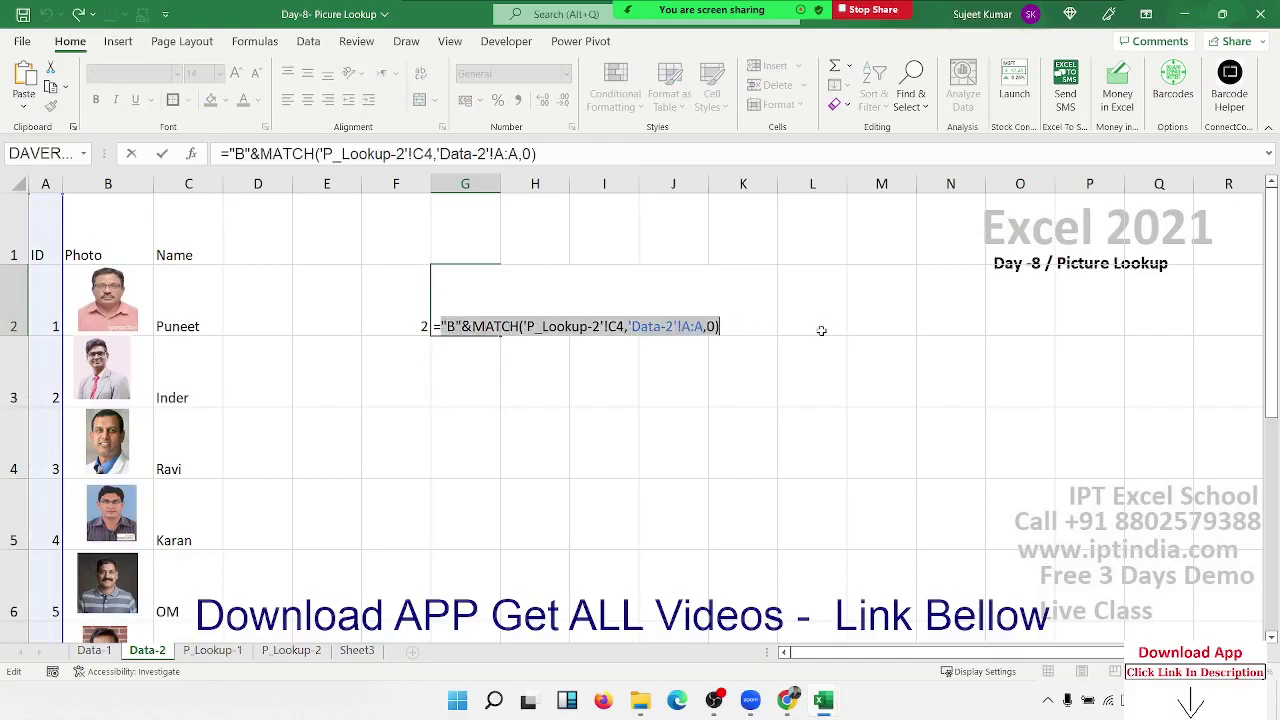
{"action": "key", "text": "Escape"}
{"action": "double_click", "coordinate": [527, 325]}
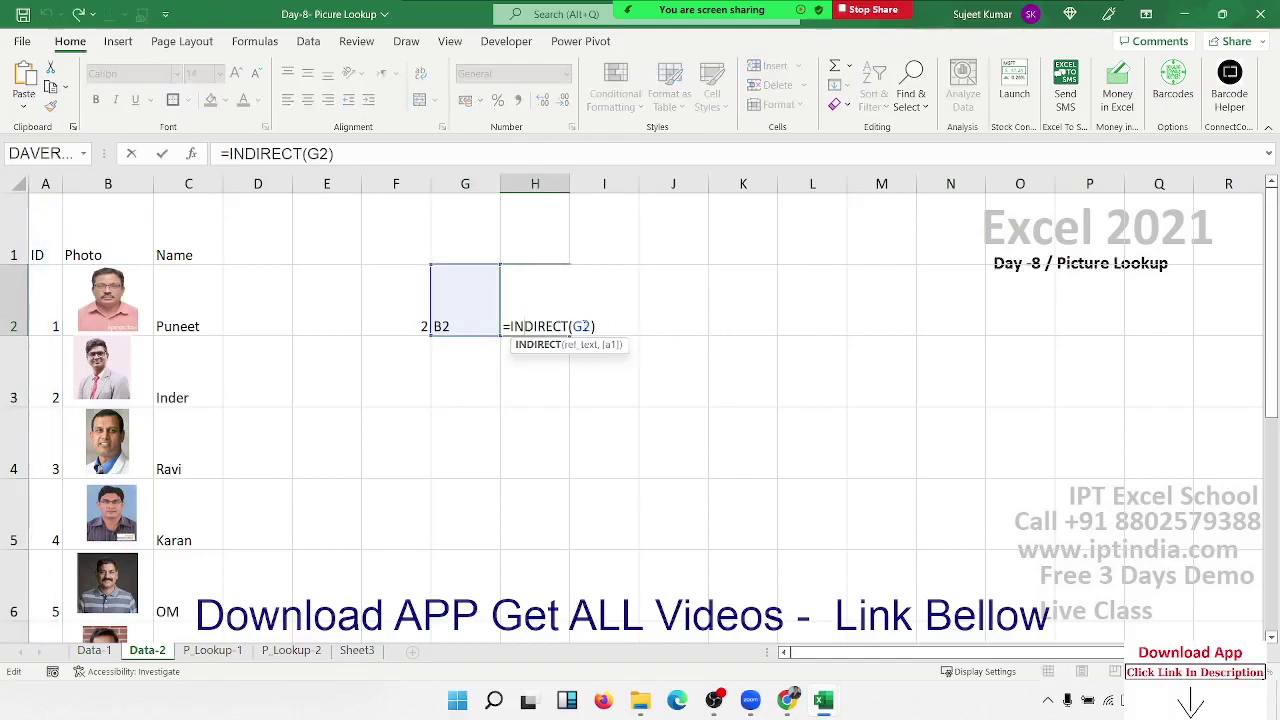
{"action": "double_click", "coordinate": [581, 326]}
{"action": "key", "text": "ctrl+v"}
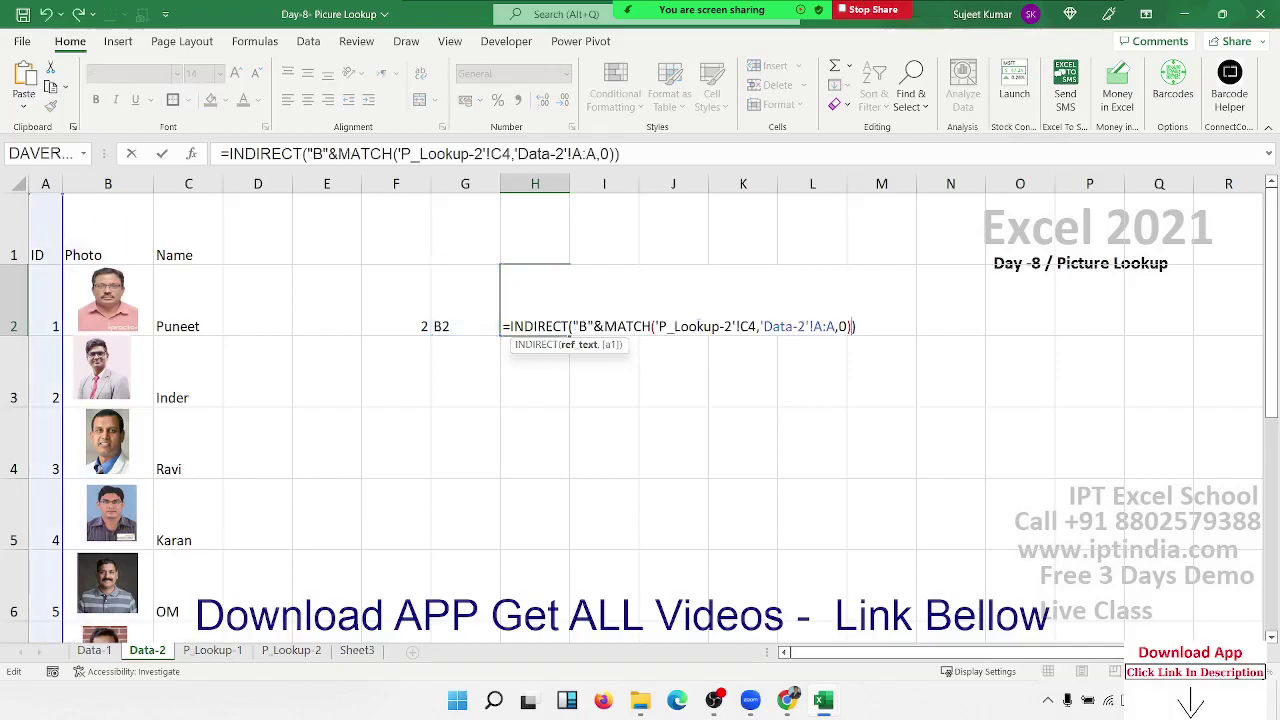
- Make the C4 and A:A references in H2's formula absolute ($C$4, $A:$A)
{"action": "left_click", "coordinate": [748, 327]}
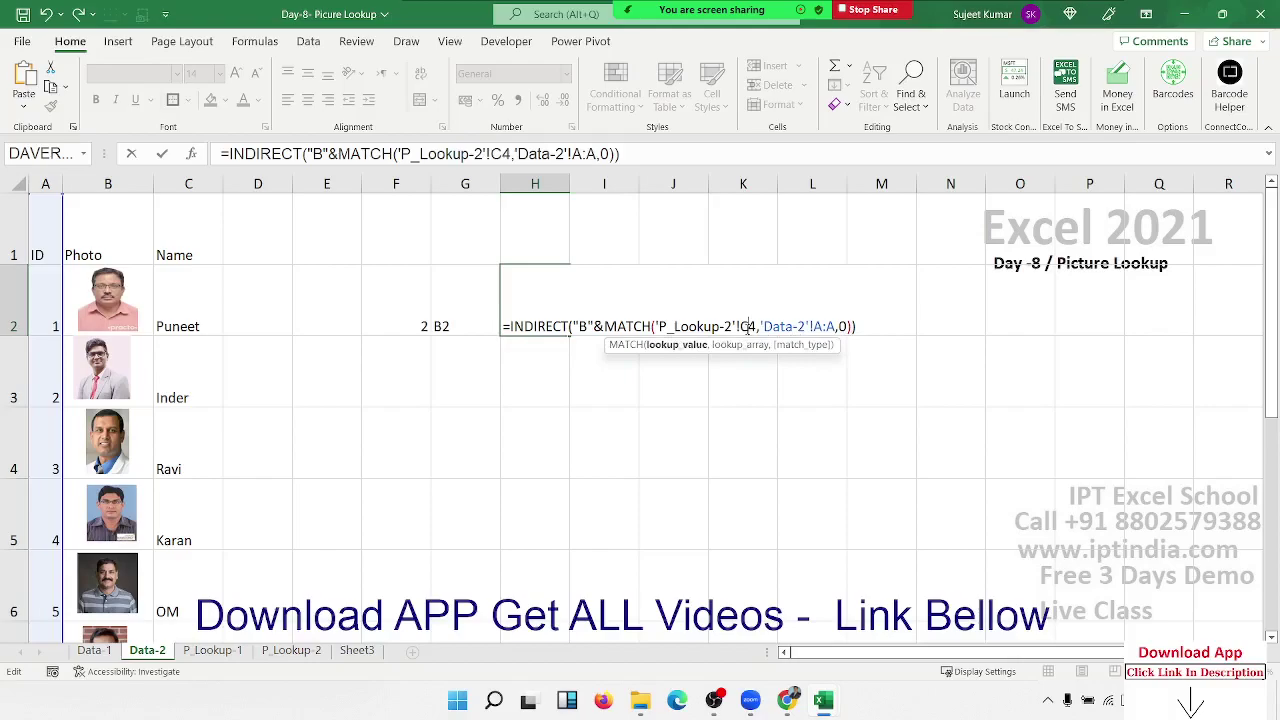
{"action": "key", "text": "F4"}
{"action": "left_click", "coordinate": [836, 327]}
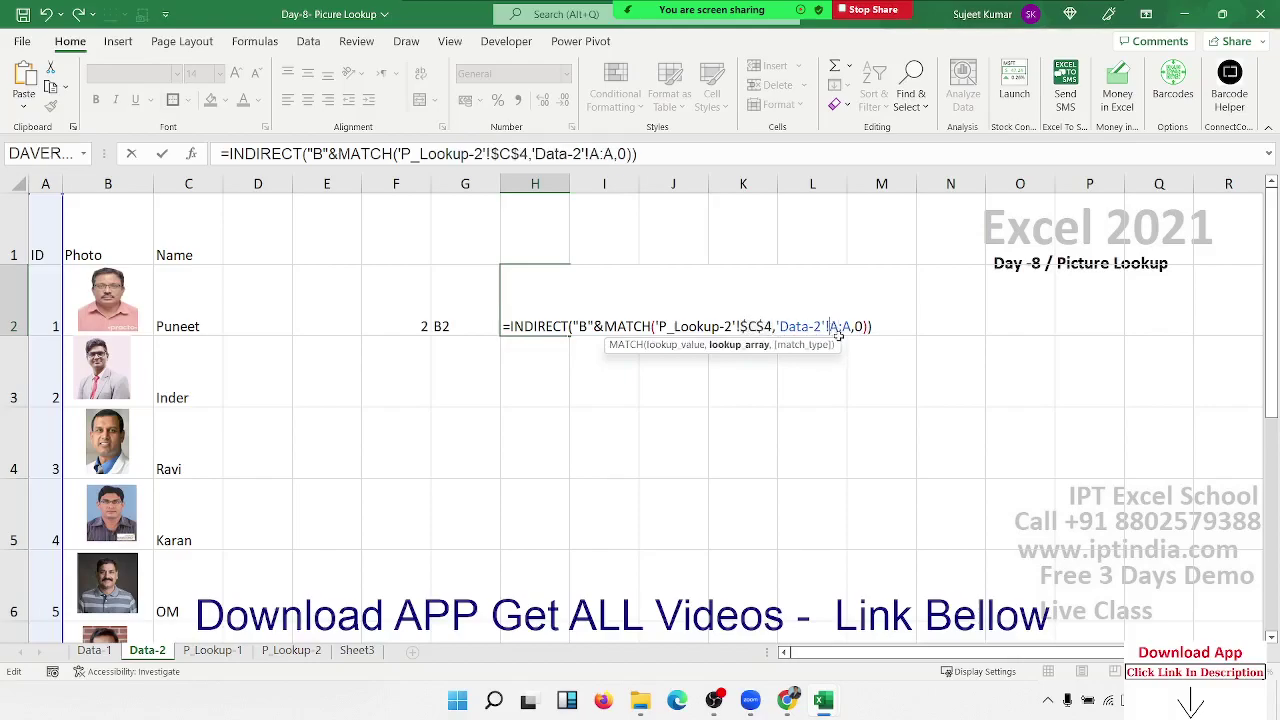
{"action": "key", "text": "F4"}
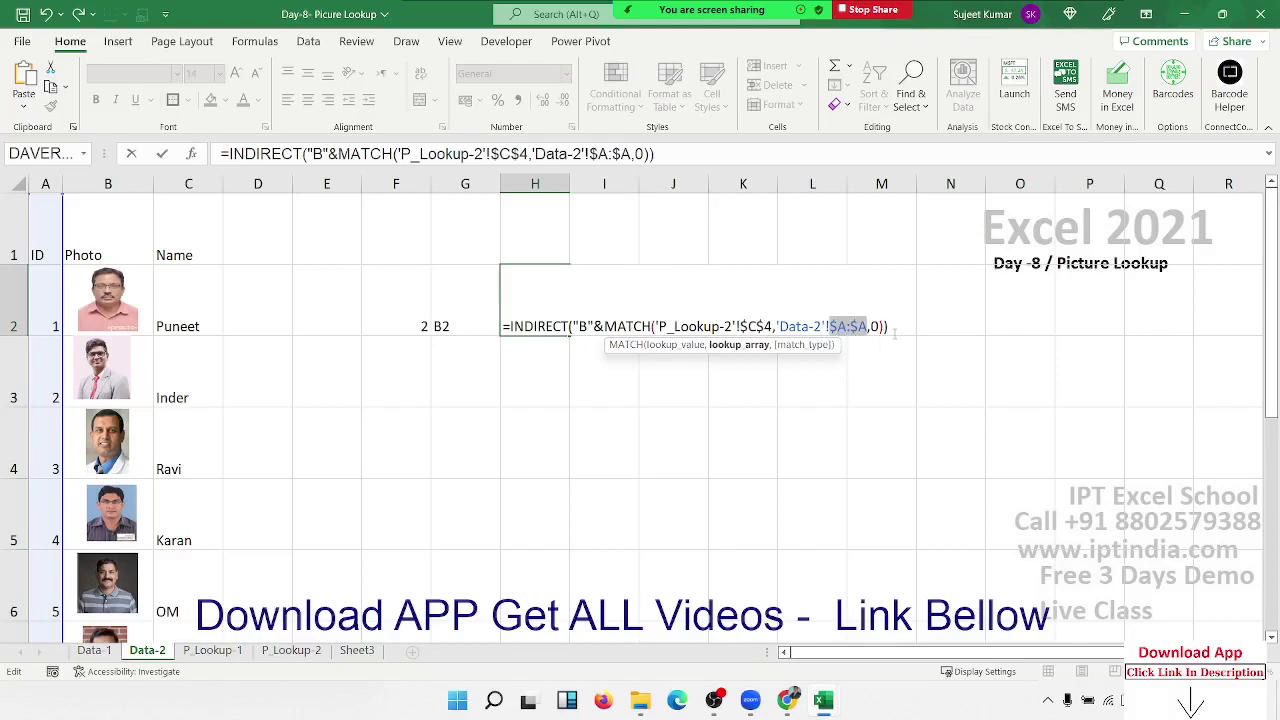
{"action": "key", "text": "Return"}
- Review the combined INDIRECT formula in H2, which still returns 0
{"action": "double_click", "coordinate": [553, 319]}
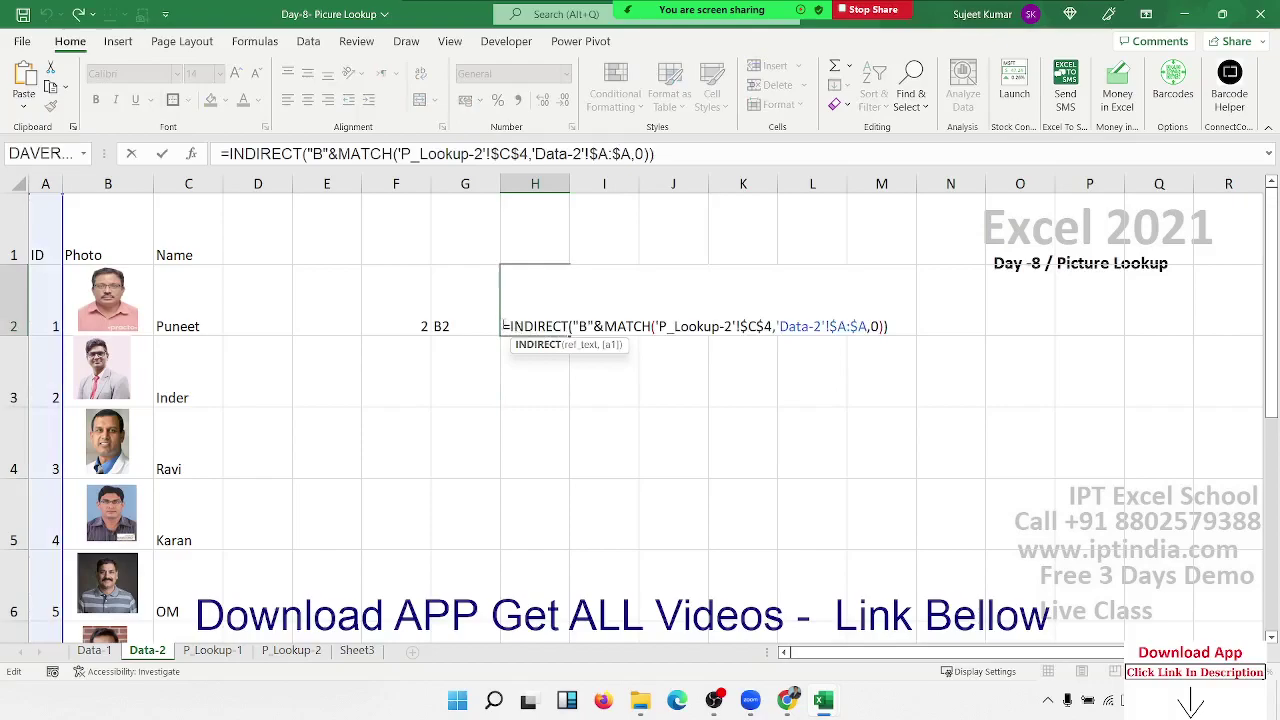
{"action": "left_click_drag", "start_coordinate": [504, 326], "coordinate": [1023, 327]}
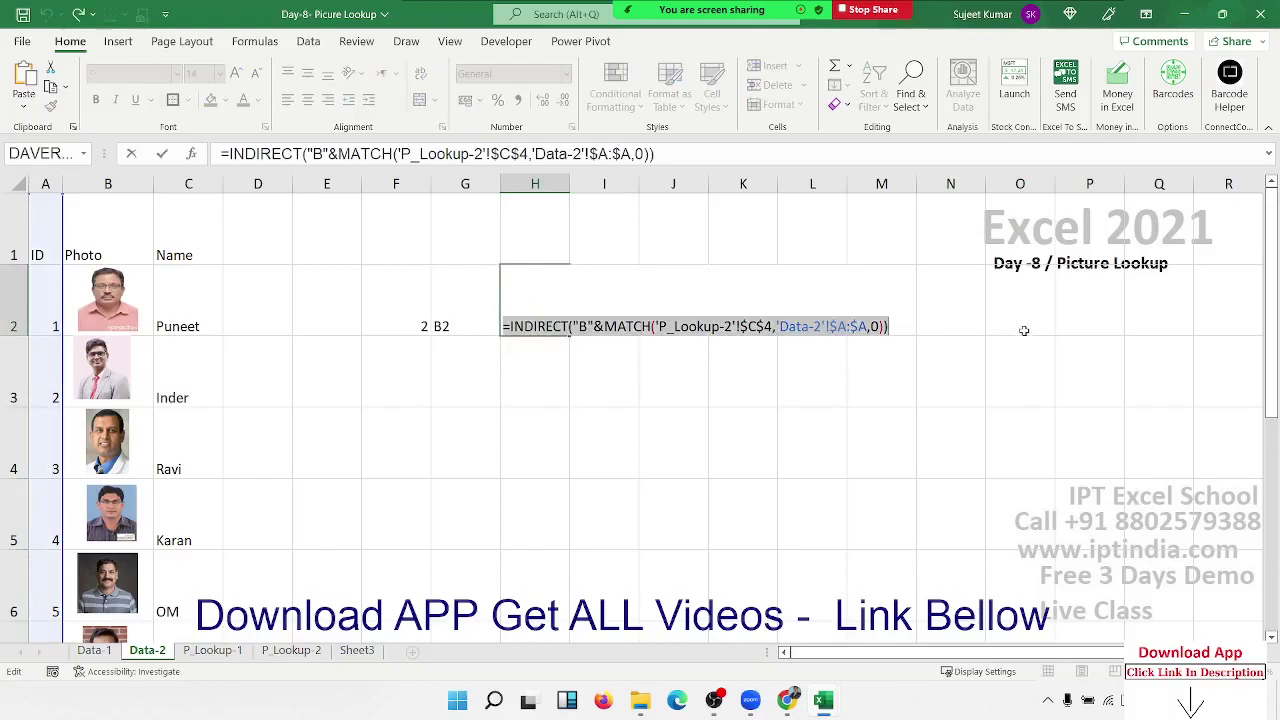
{"action": "key", "text": "Escape"}
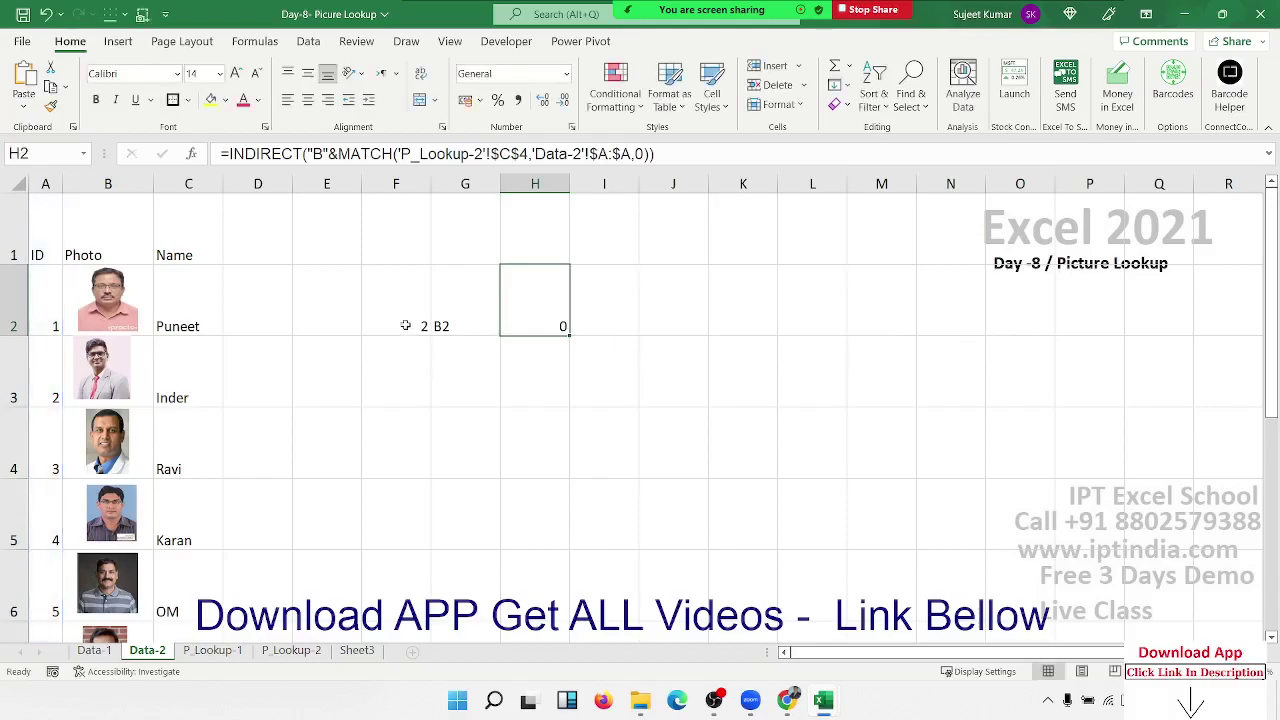
{"action": "left_click", "coordinate": [310, 153]}
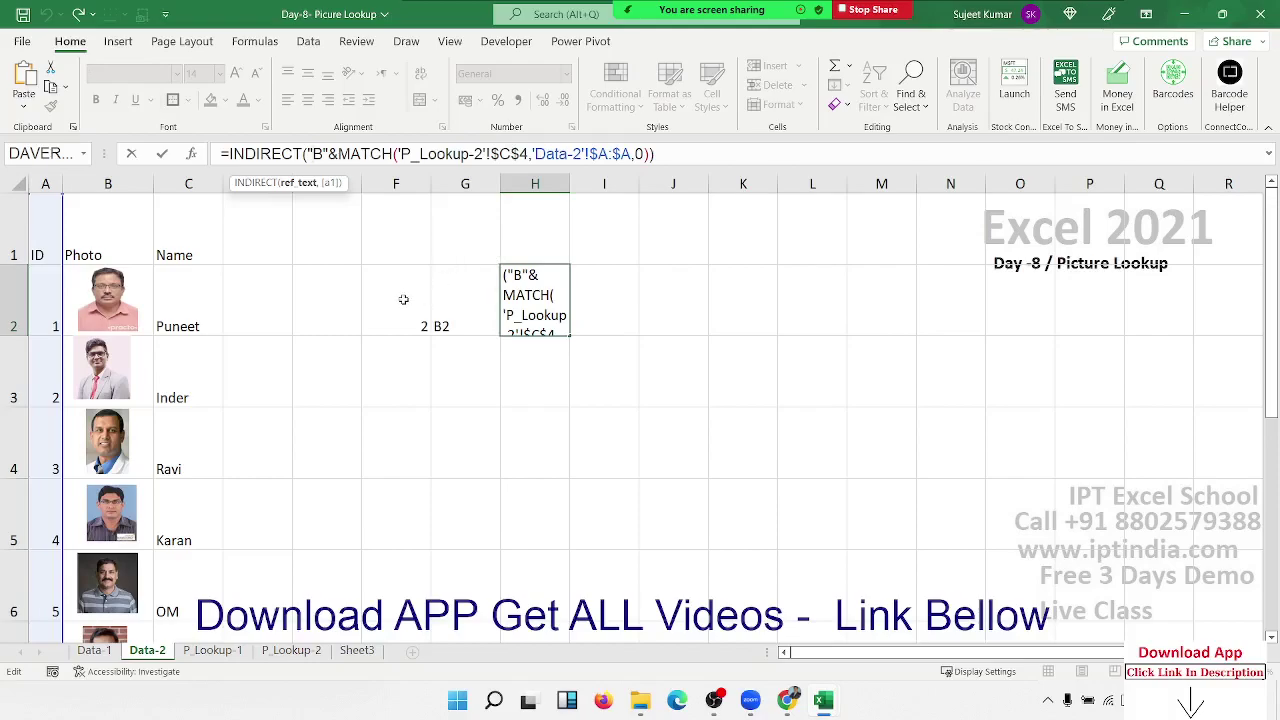
- Insert Data-2! before the B in H2's INDIRECT address text, which yields #REF!
{"action": "type", "text": "Data"}
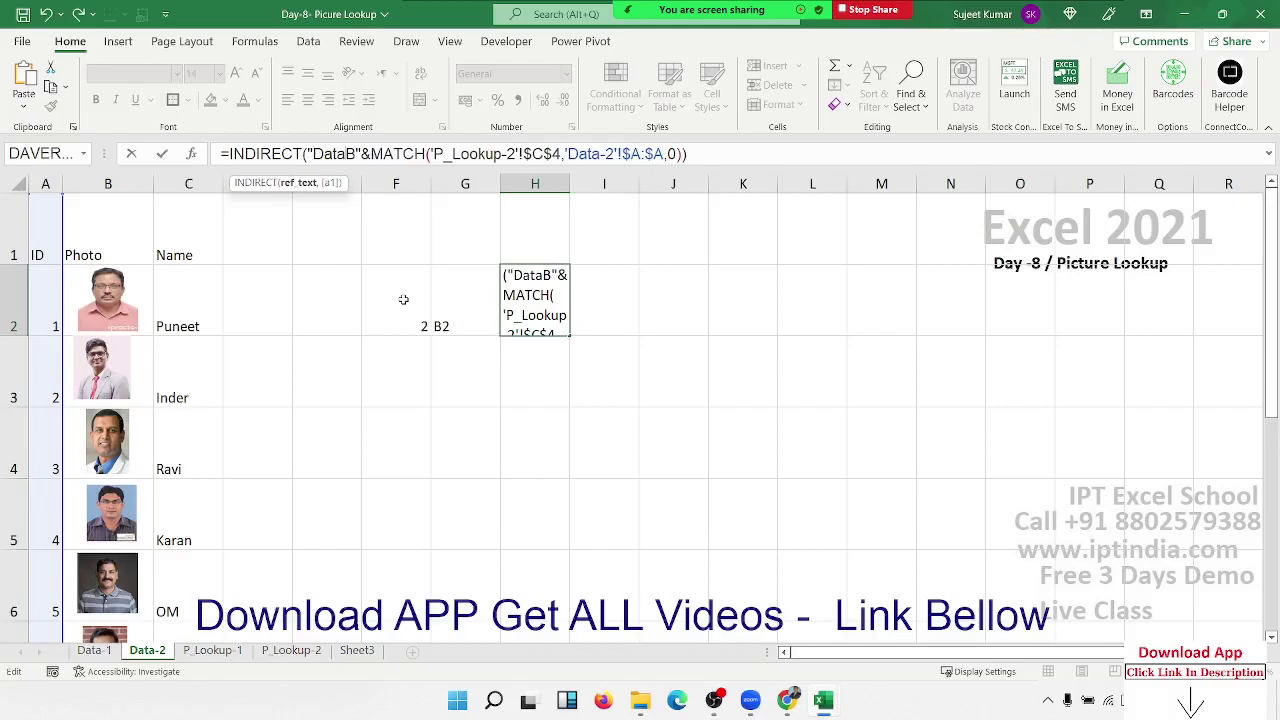
{"action": "type", "text": "-2"}
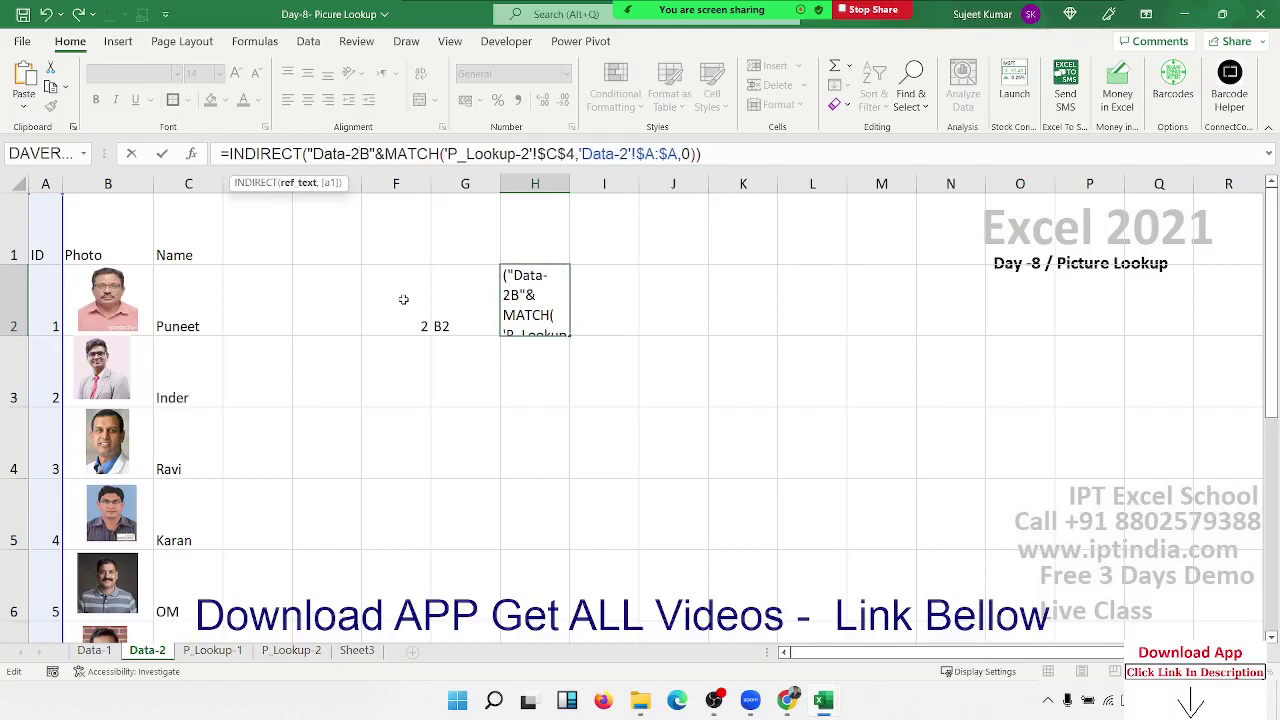
{"action": "type", "text": "!"}
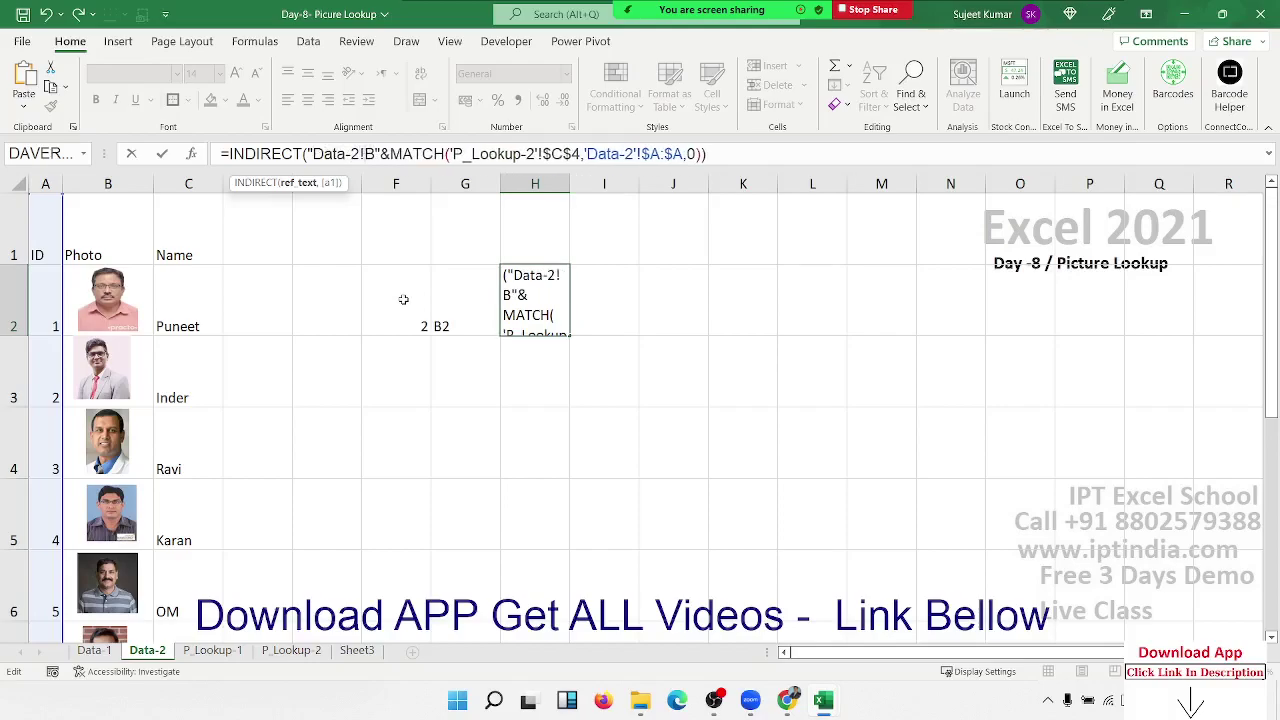
{"action": "key", "text": "Return"}
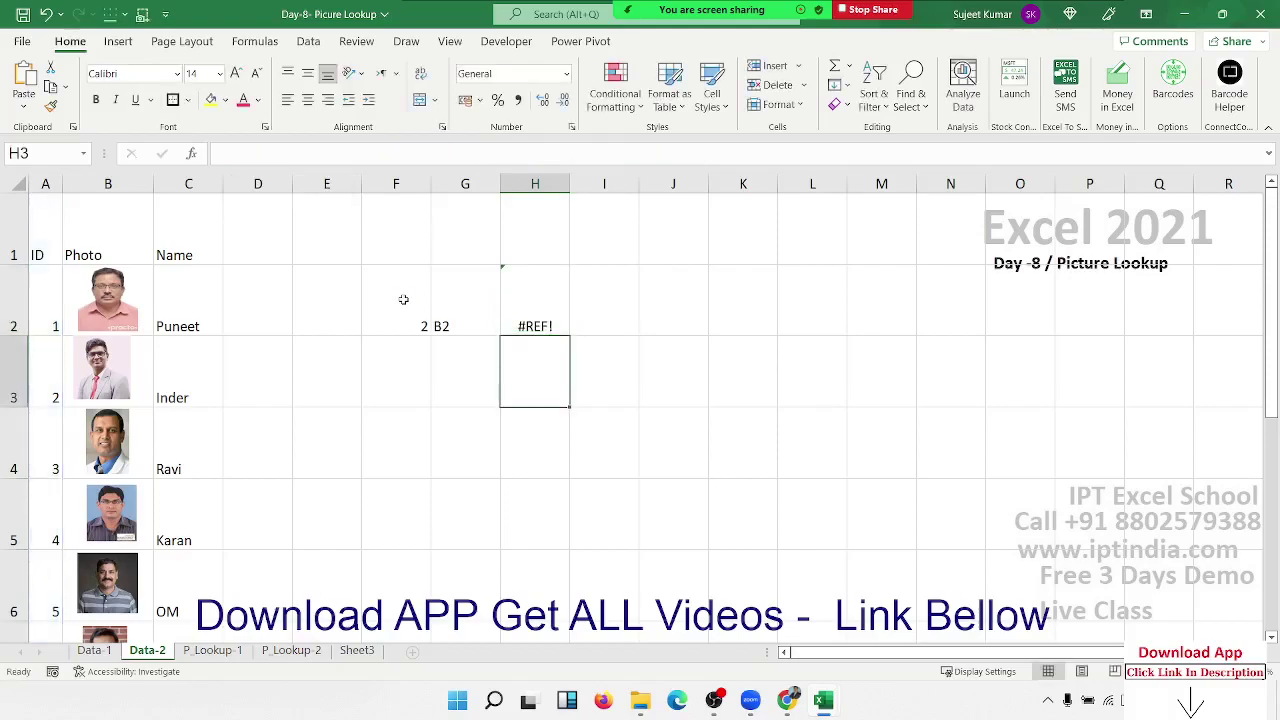
{"action": "key", "text": "Up"}
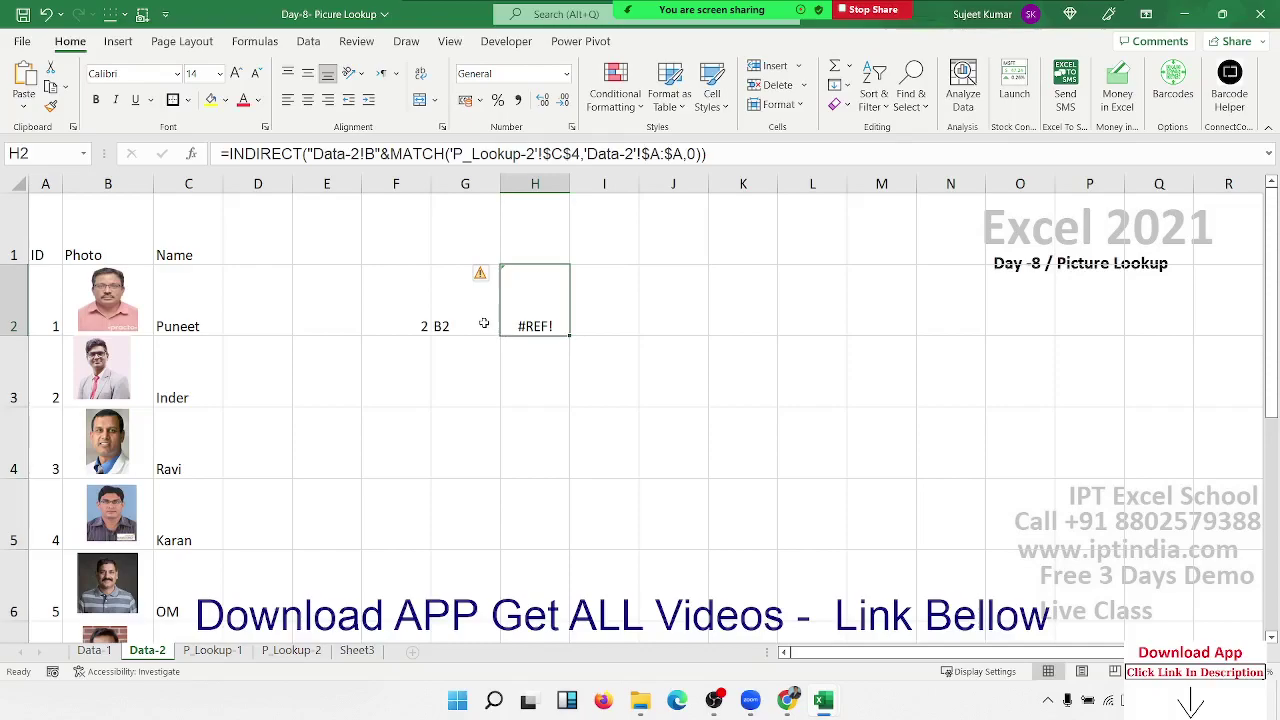
- Undo the Data-2! prefix in H2 so it returns 0 again
{"action": "left_click", "coordinate": [483, 323]}
{"action": "left_click", "coordinate": [513, 326]}
{"action": "key", "text": "ctrl+z"}
{"action": "left_click", "coordinate": [447, 322]}
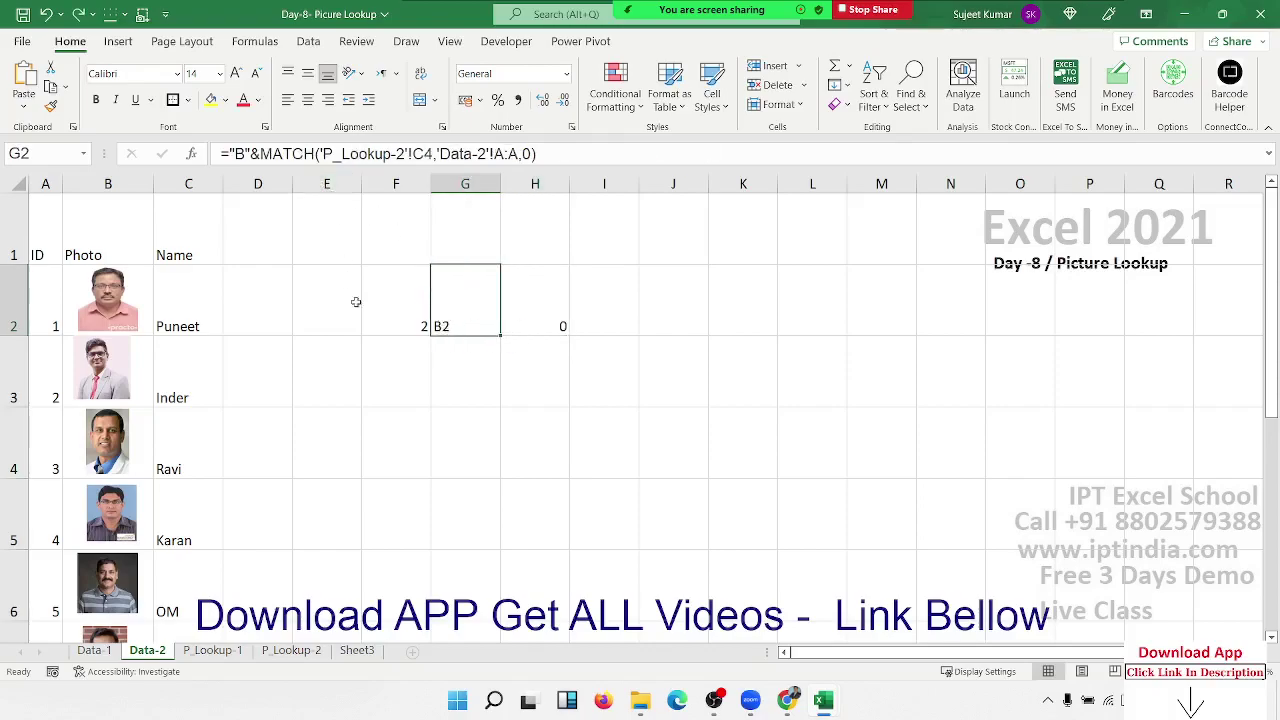
- On P_Lookup-1, create a test reference ='Data-2'!B2 in H8 and inspect its quoted sheet prefix
{"action": "left_click", "coordinate": [212, 650]}
{"action": "left_click", "coordinate": [545, 346]}
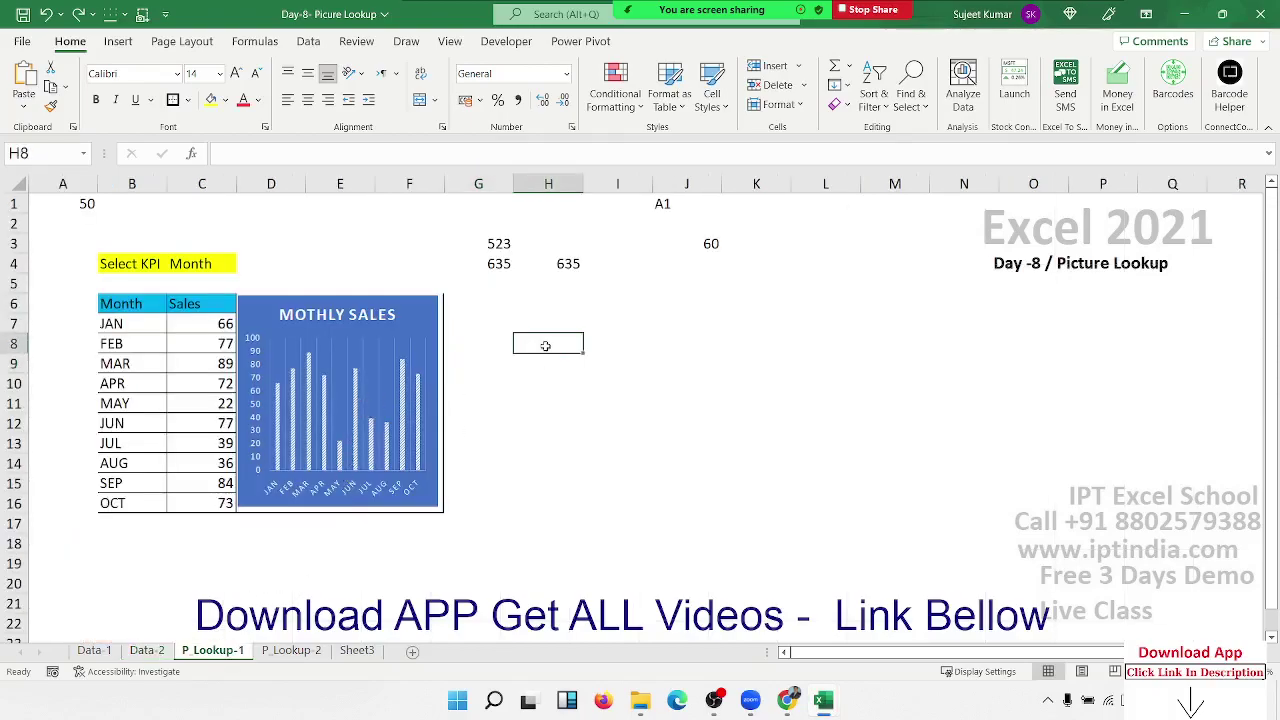
{"action": "type", "text": "="}
{"action": "left_click", "coordinate": [147, 650]}
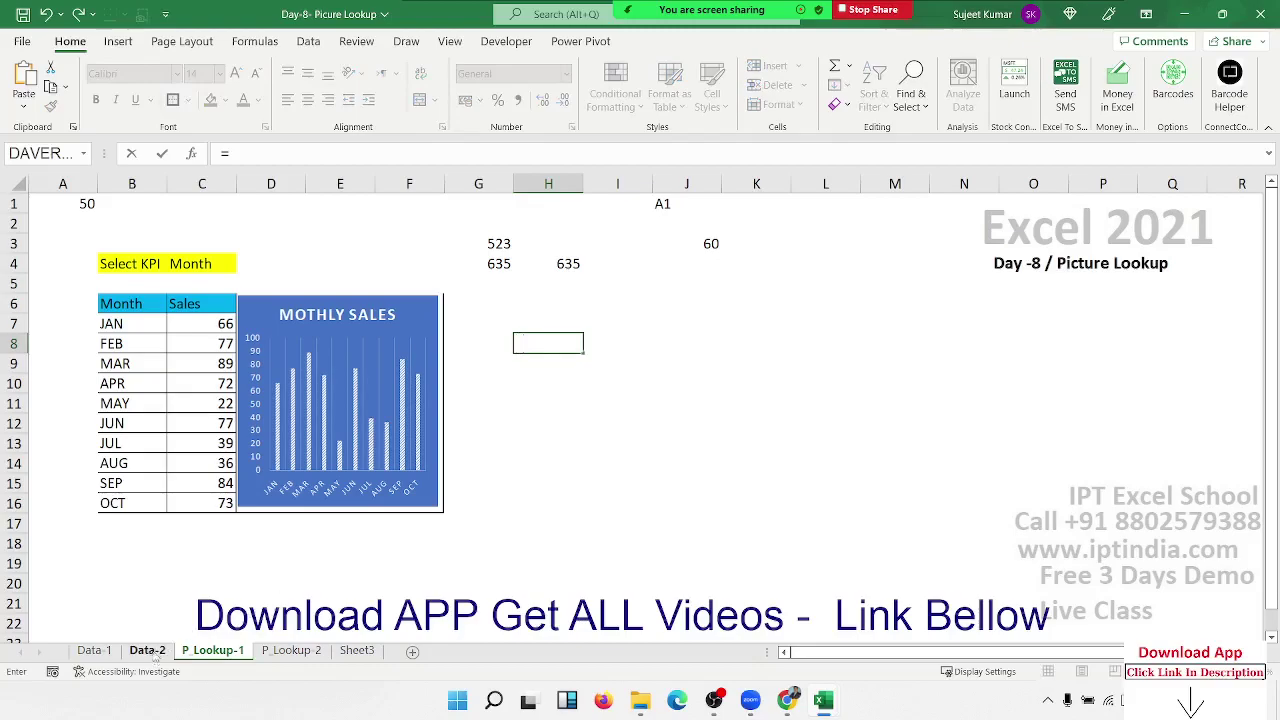
{"action": "left_click", "coordinate": [141, 241]}
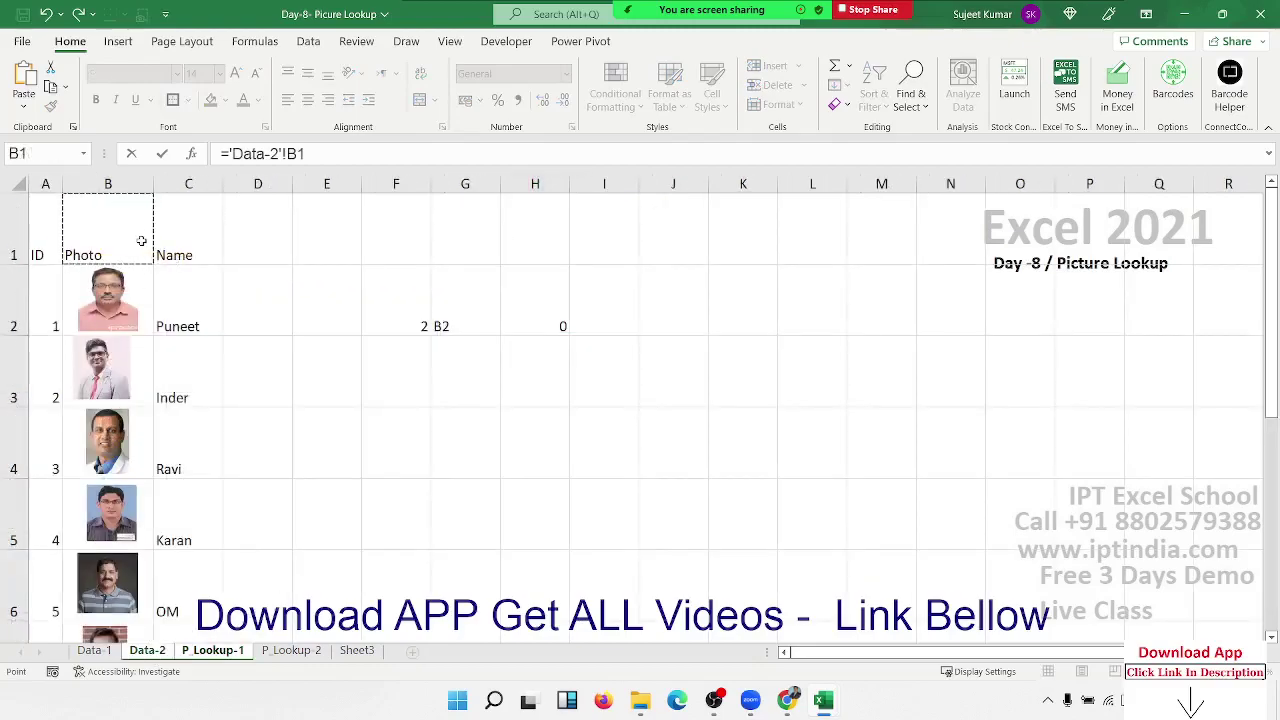
{"action": "key", "text": "Down"}
{"action": "key", "text": "Return"}
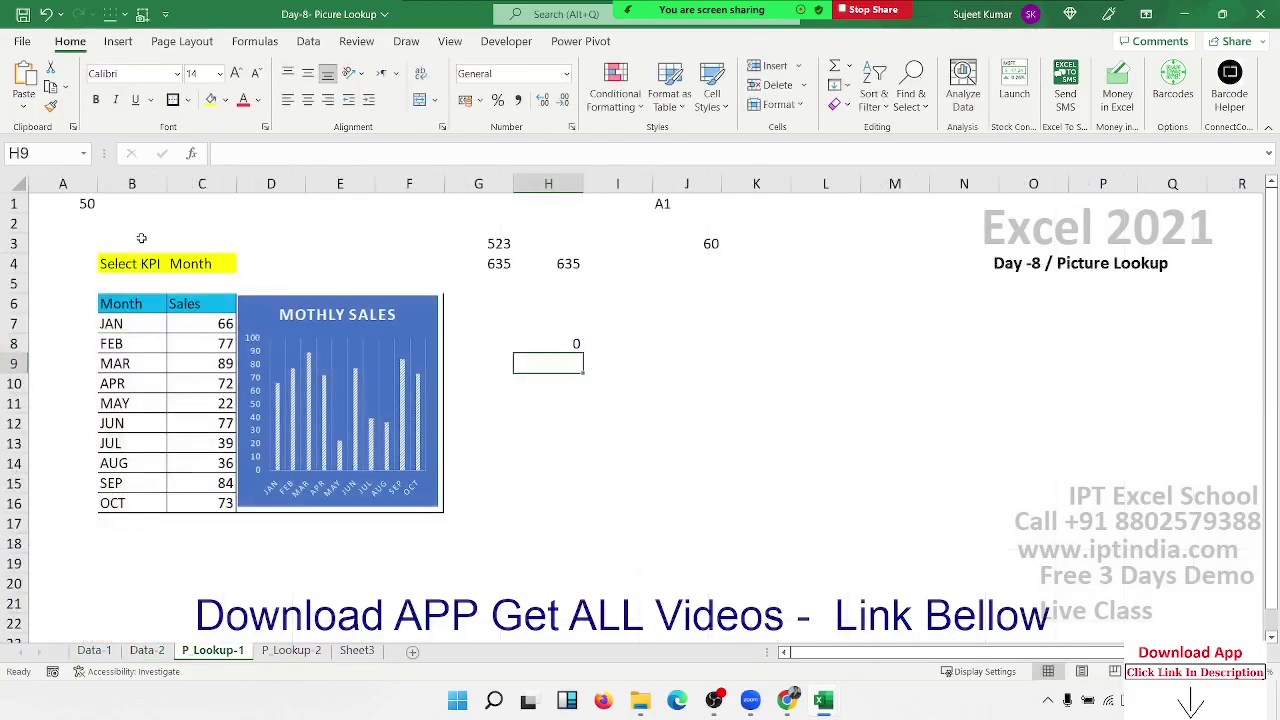
{"action": "key", "text": "Up"}
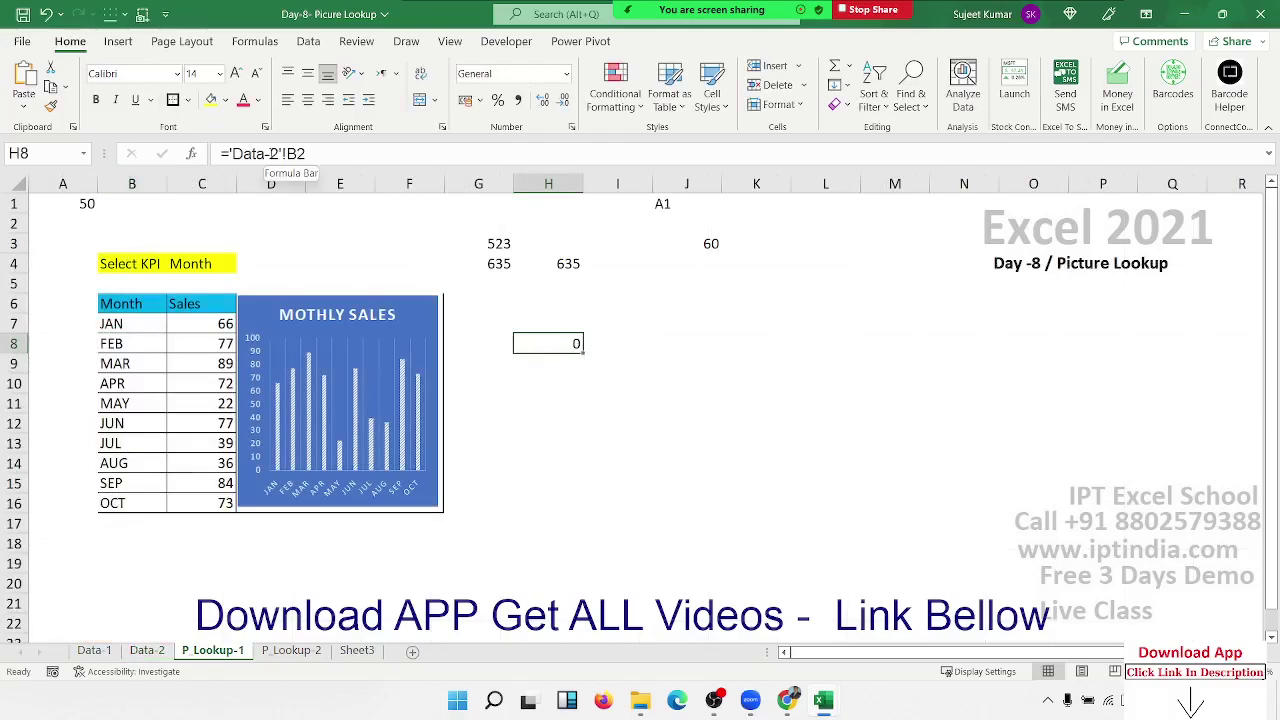
{"action": "left_click", "coordinate": [270, 152]}
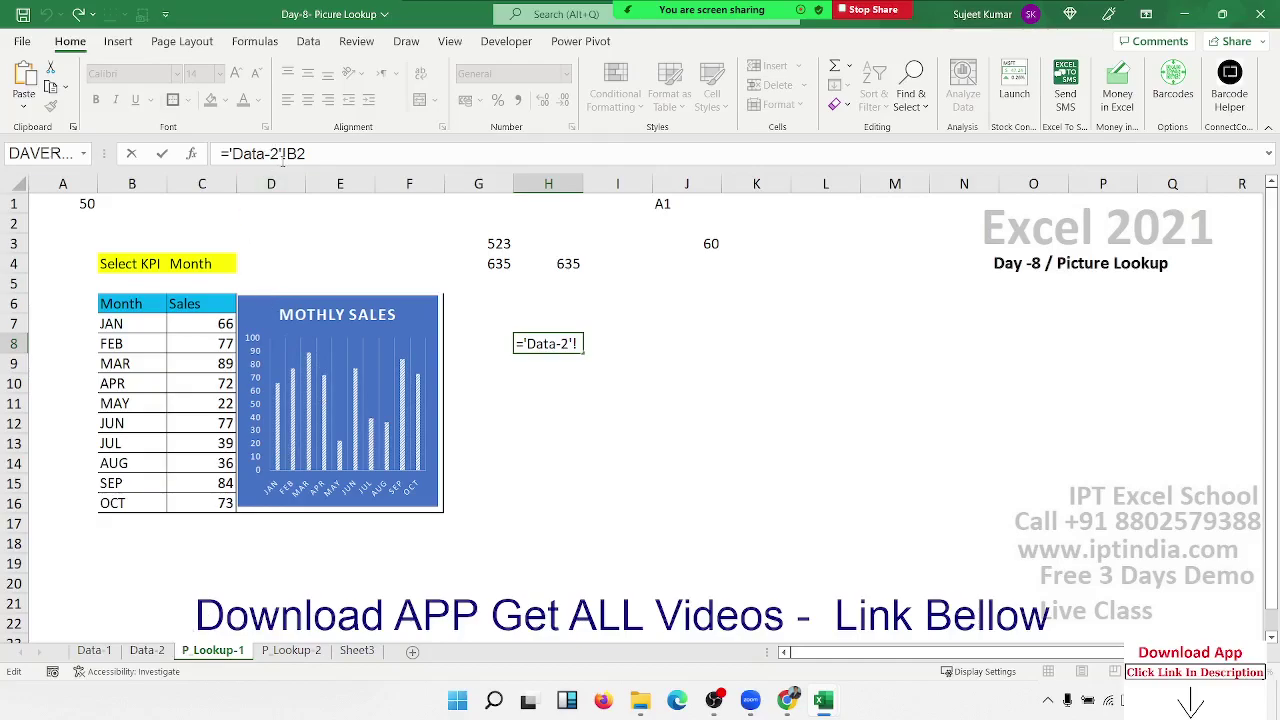
{"action": "left_click_drag", "start_coordinate": [285, 153], "coordinate": [229, 153]}
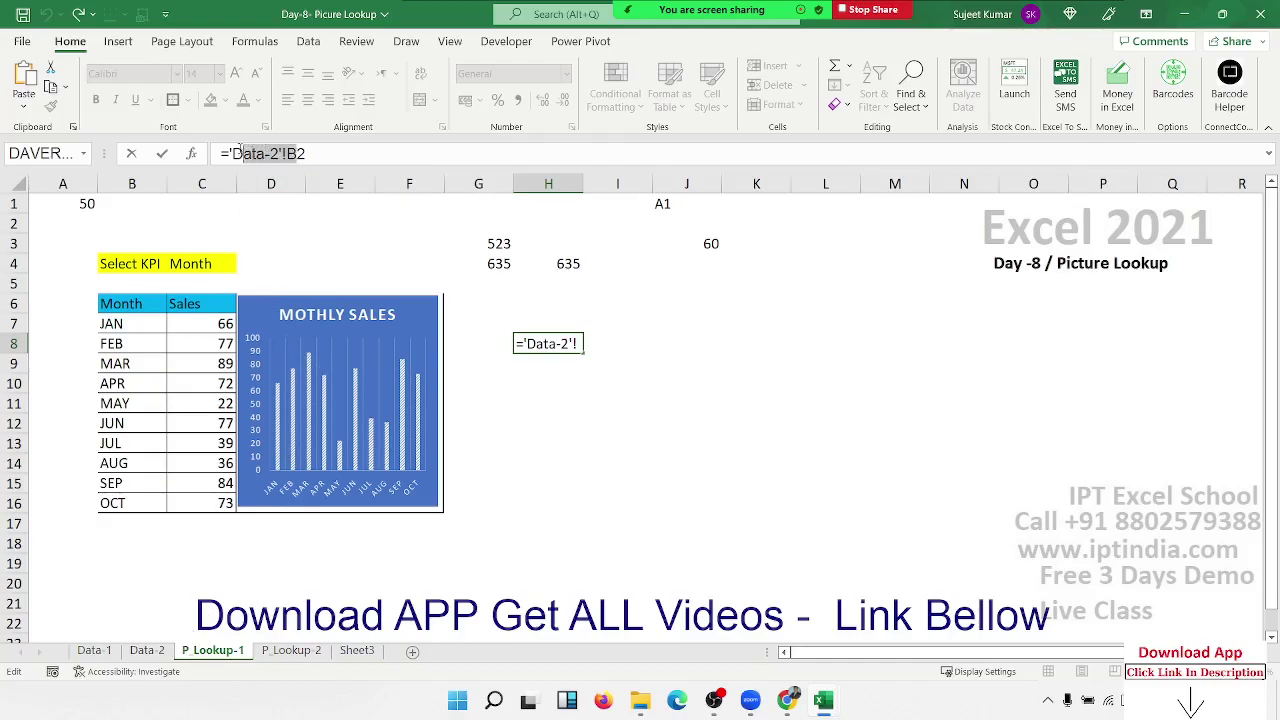
{"action": "key", "text": "Escape"}
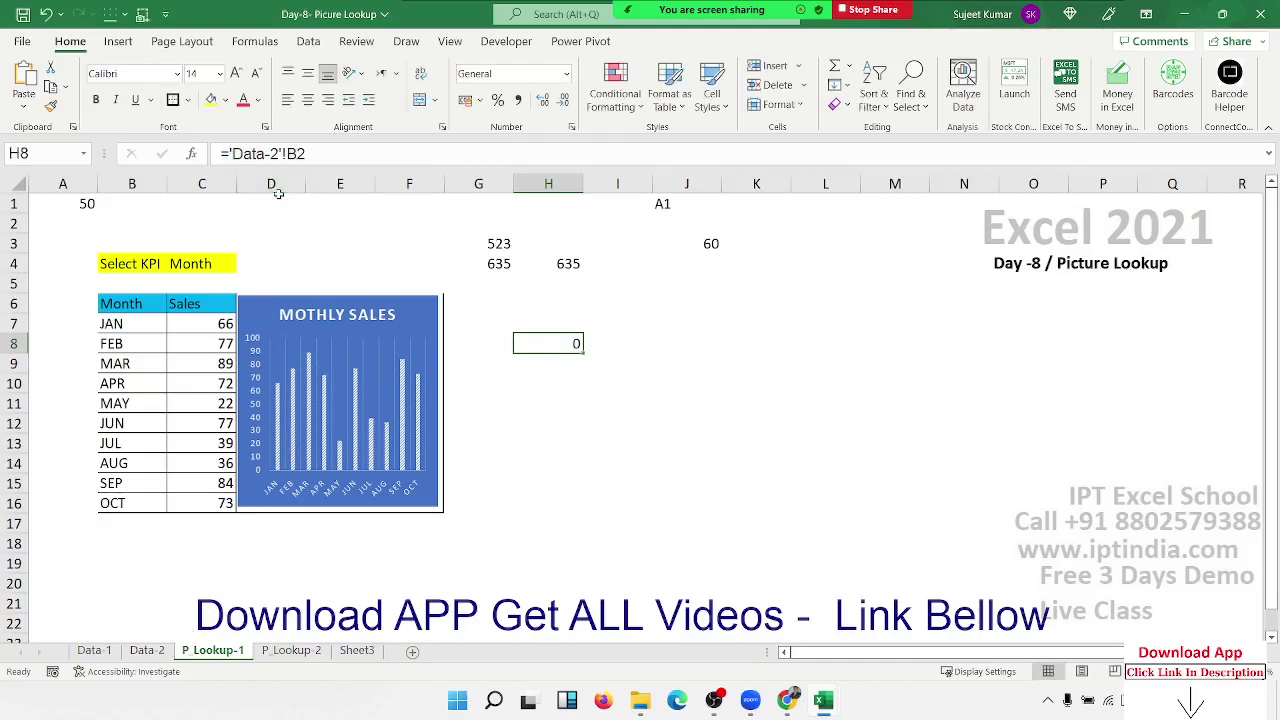
- Insert 'Data-2'! before B in G2's formula so G2 shows 'Data-2'!B2
{"action": "left_click", "coordinate": [148, 651]}
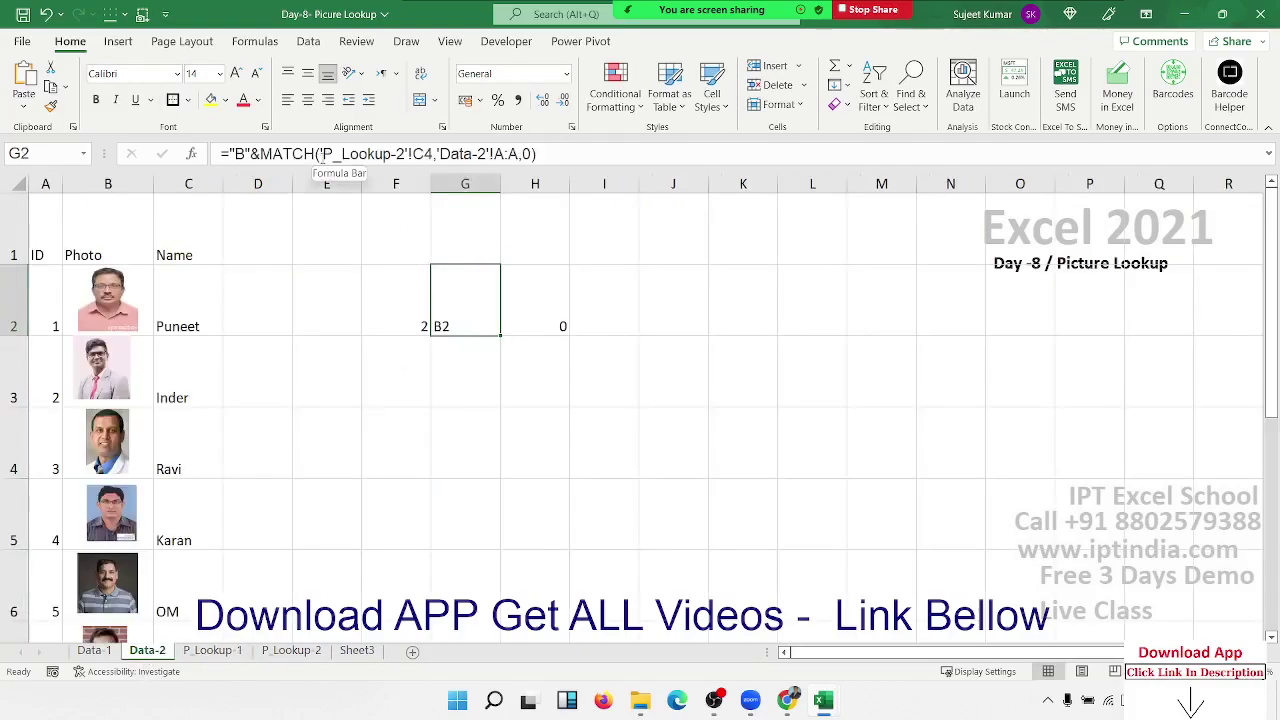
{"action": "left_click", "coordinate": [240, 153]}
{"action": "double_click", "coordinate": [240, 153]}
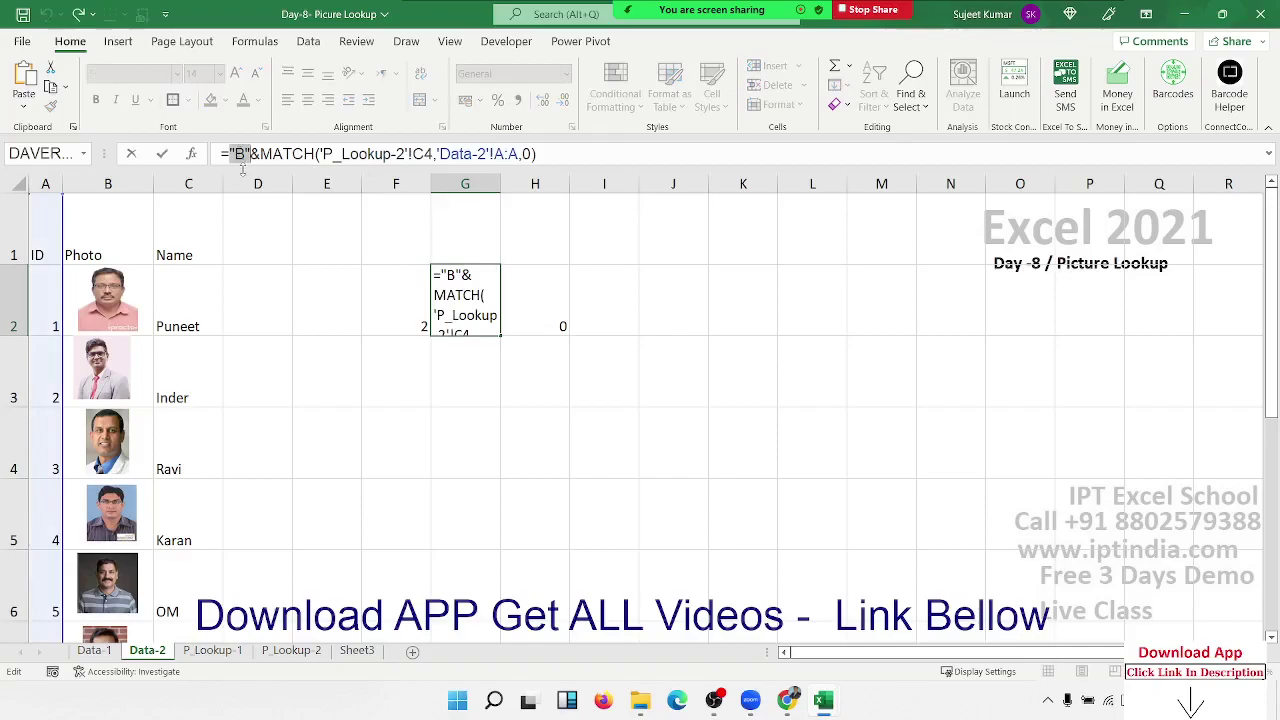
{"action": "left_click", "coordinate": [242, 168]}
{"action": "type", "text": "'Data-2'!"}
{"action": "key", "text": "ctrl+Return"}
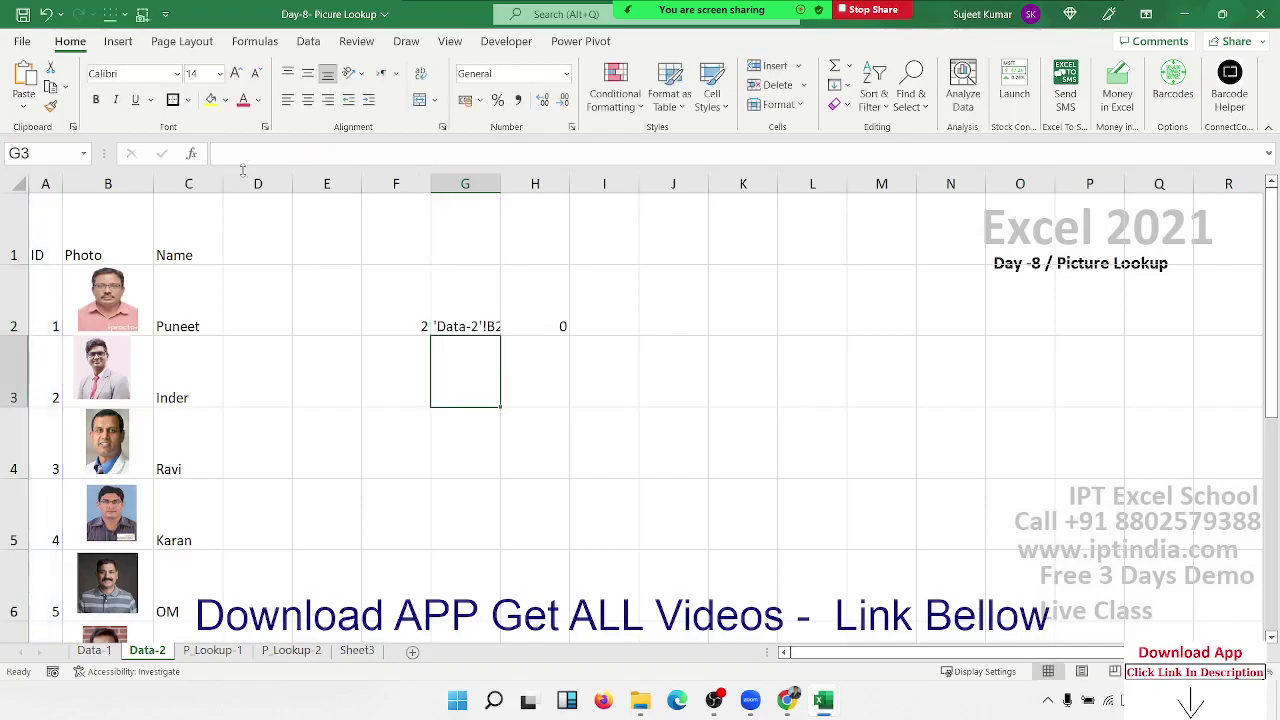
- Add the 'Data-2'! prefix inside H2's INDIRECT, removing the duplicate B, so it returns 0
{"action": "left_click", "coordinate": [530, 300]}
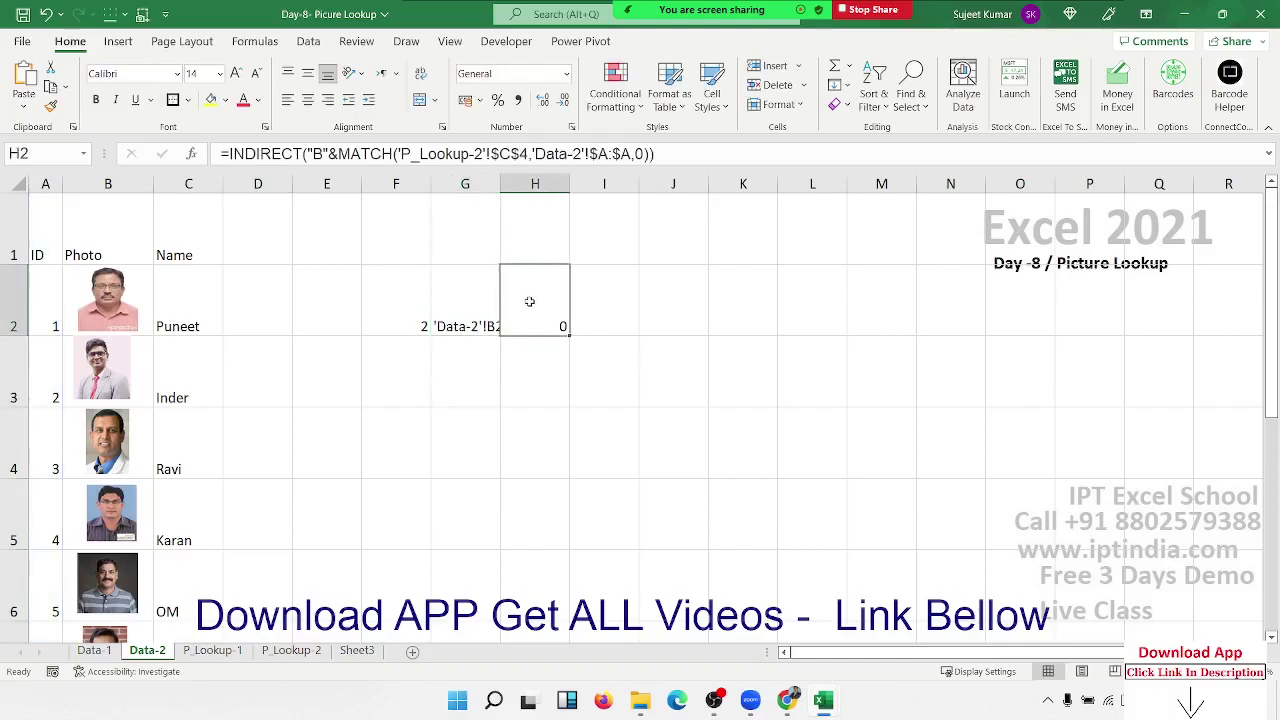
{"action": "left_click", "coordinate": [315, 153]}
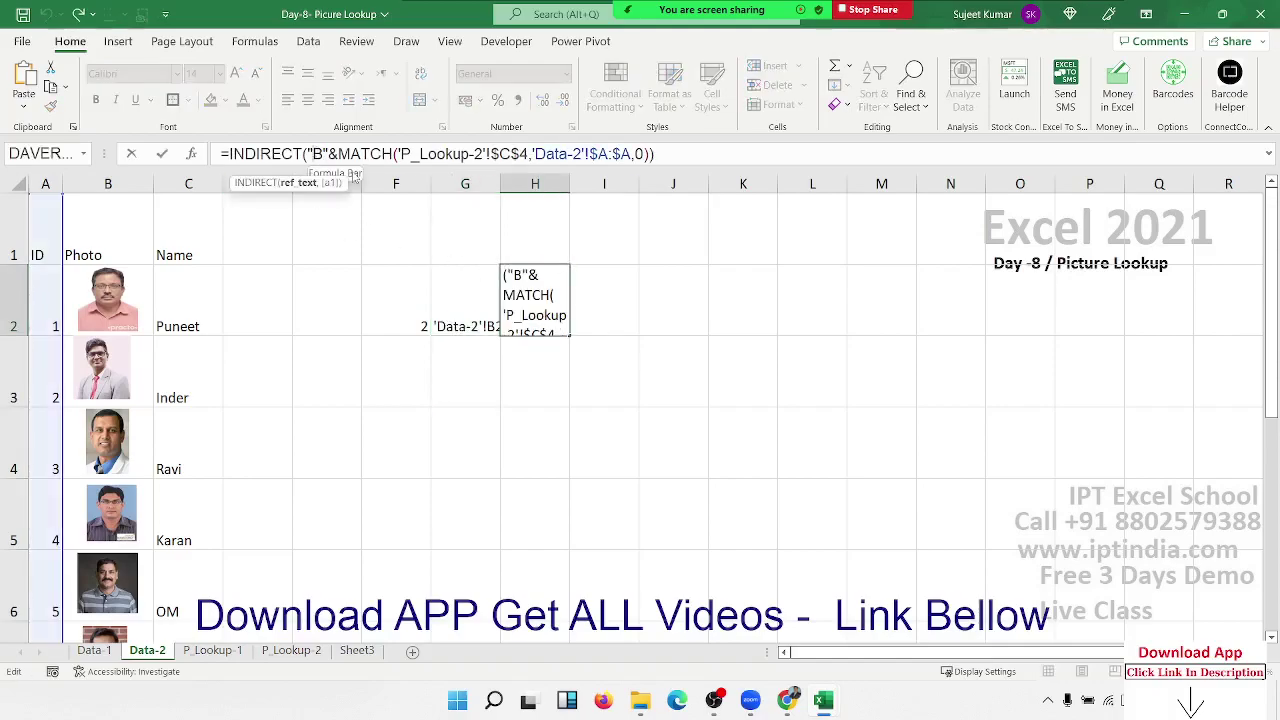
{"action": "key", "text": "ctrl+v"}
{"action": "key", "text": "BackSpace"}
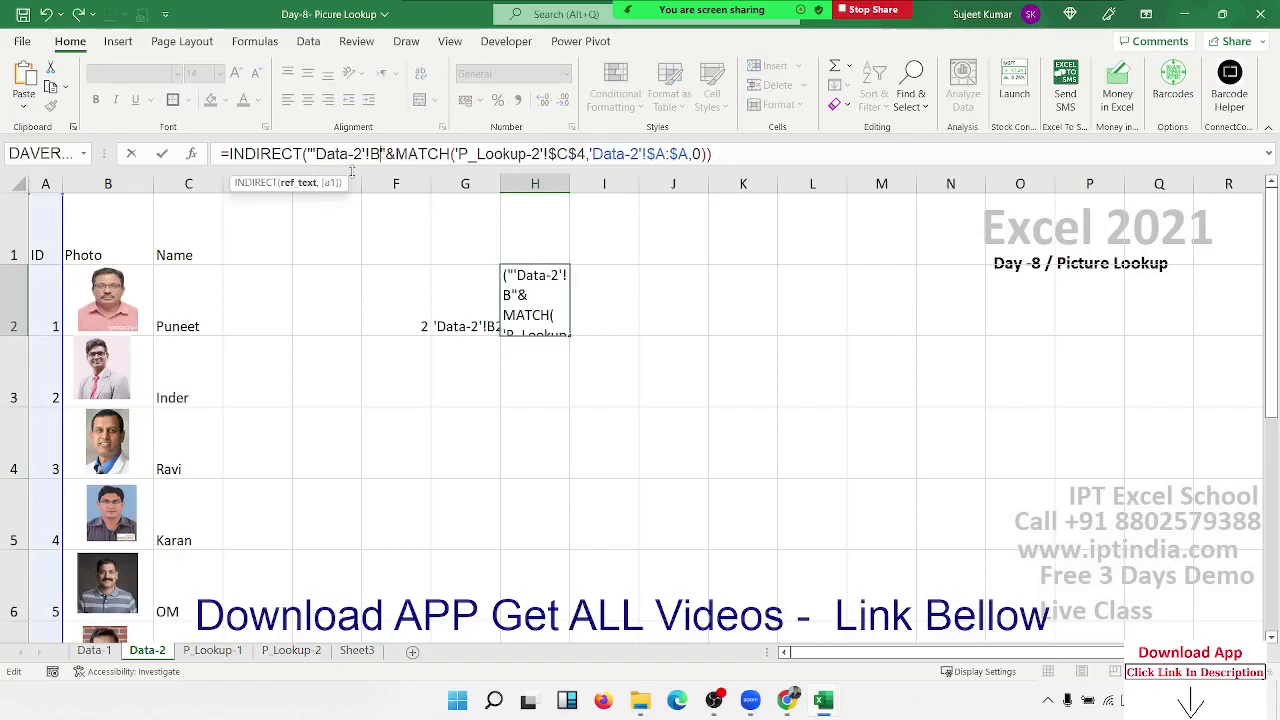
{"action": "key", "text": "ctrl+Return"}
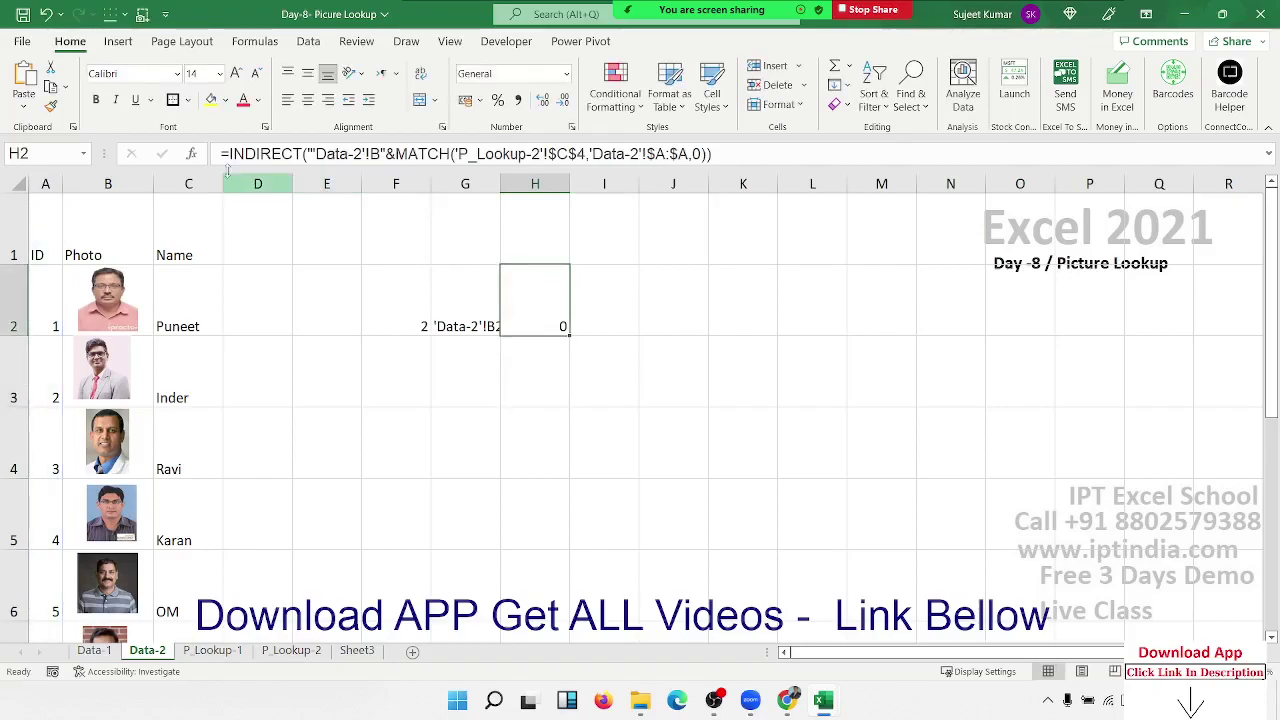
{"action": "mouse_move", "coordinate": [229, 153]}
{"action": "left_mouse_down"}
{"action": "mouse_move", "coordinate": [693, 156]}
{"action": "mouse_move", "coordinate": [205, 155]}
{"action": "left_mouse_up"}
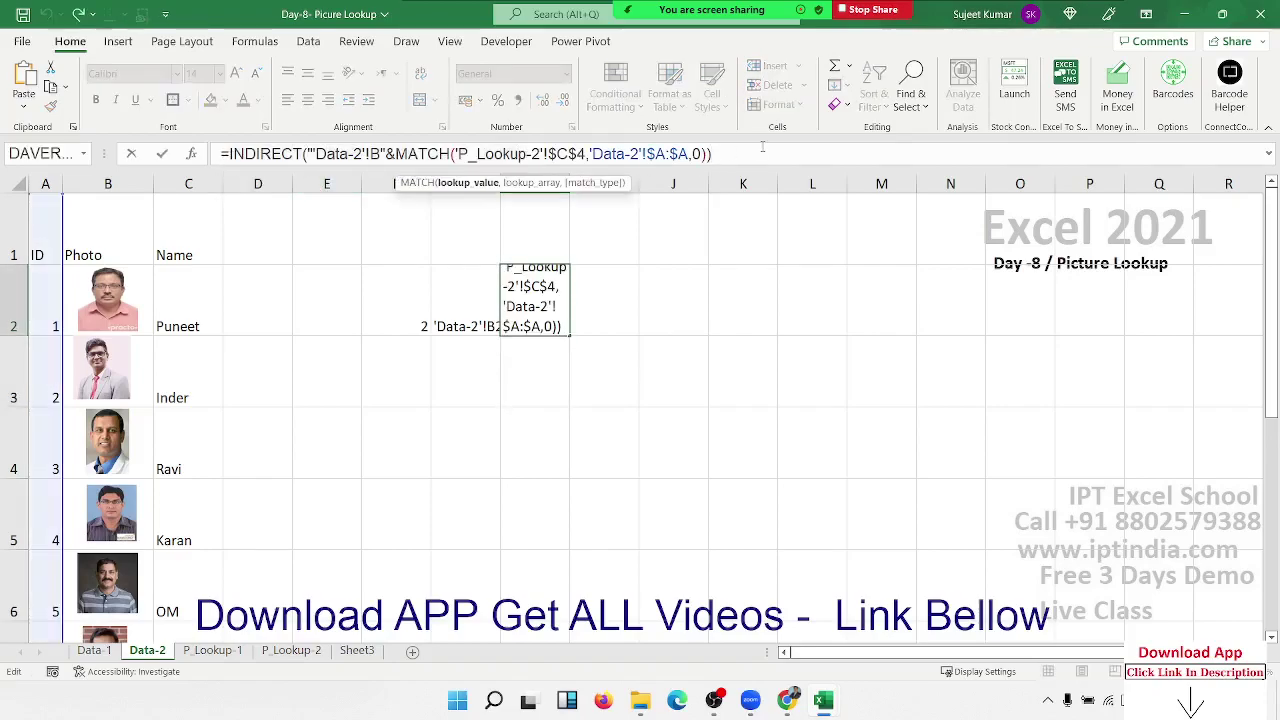
{"action": "left_click", "coordinate": [163, 155]}
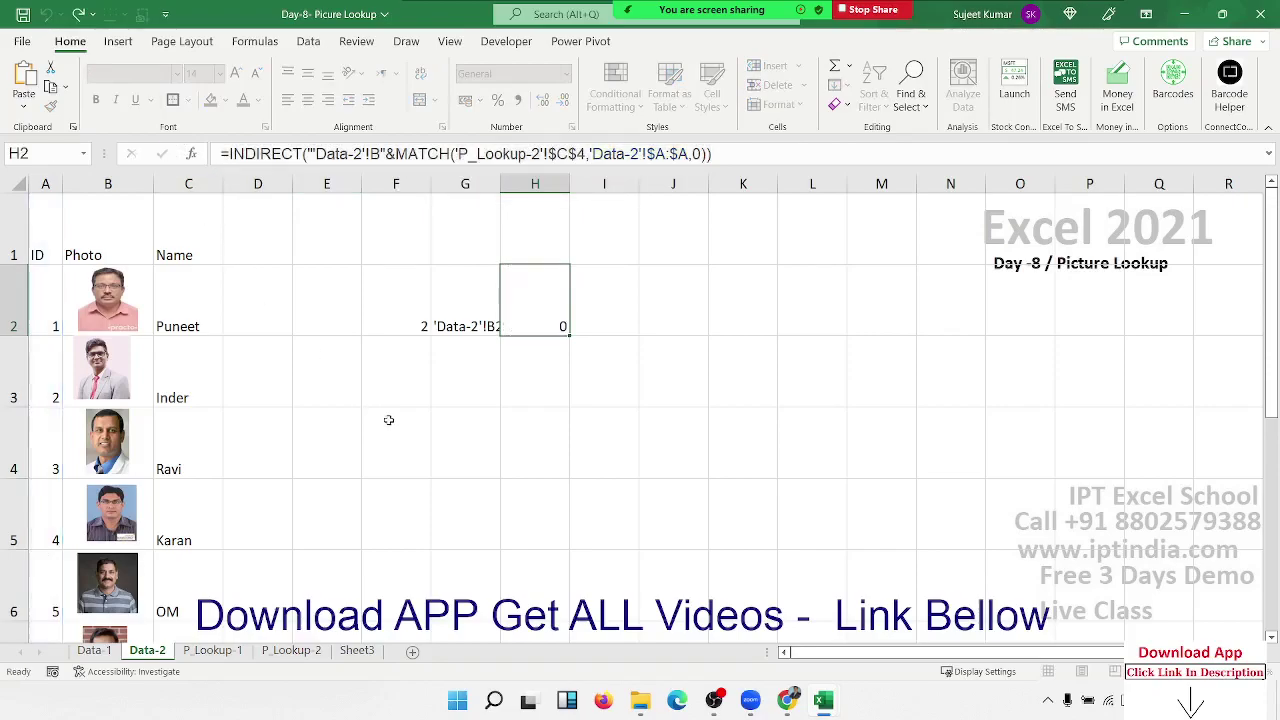
{"action": "left_click", "coordinate": [397, 440]}
{"action": "left_click", "coordinate": [395, 368]}
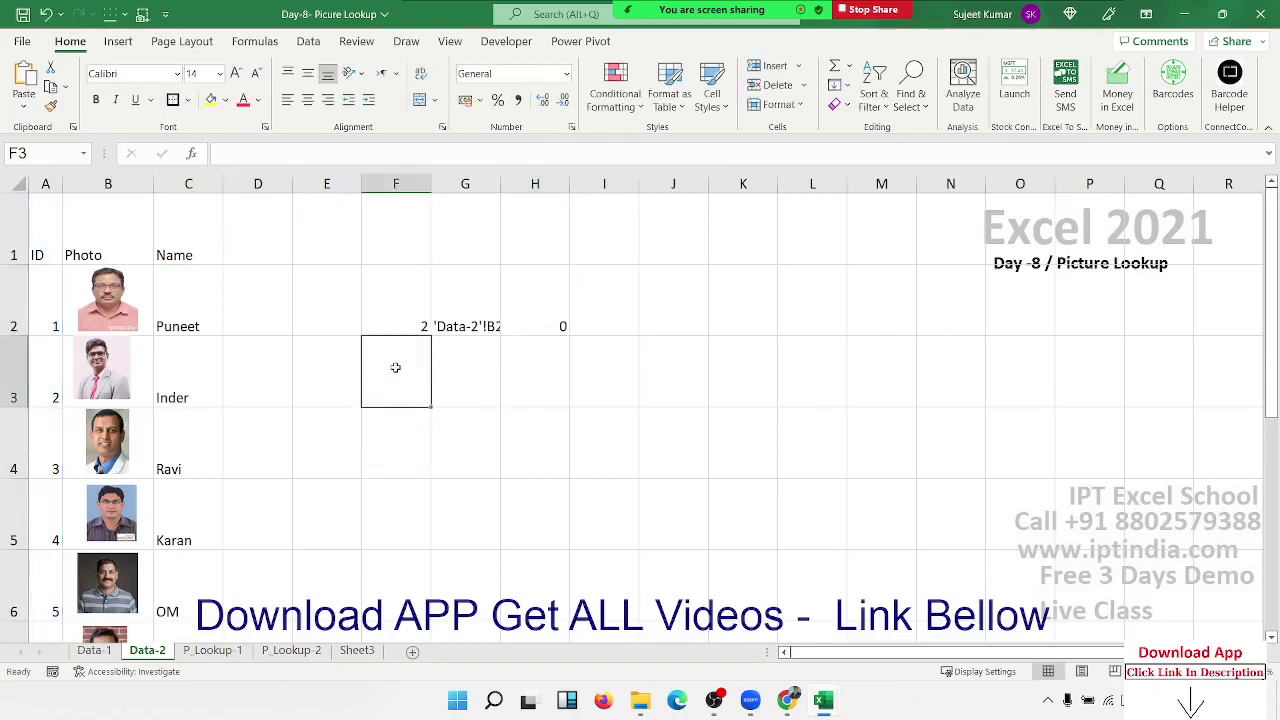
{"action": "left_click", "coordinate": [257, 43]}
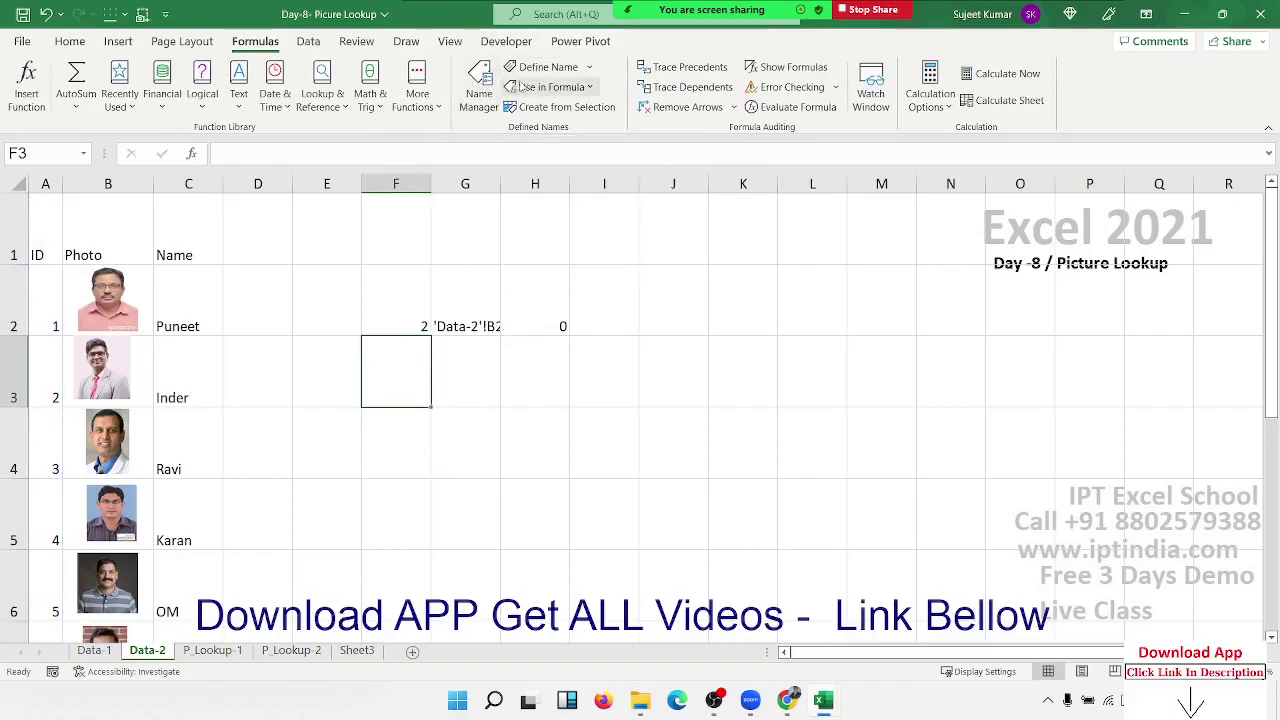
- Define the name Photo, referring to the pasted INDIRECT-MATCH formula for Data-2's photo cell
{"action": "left_click", "coordinate": [530, 67]}
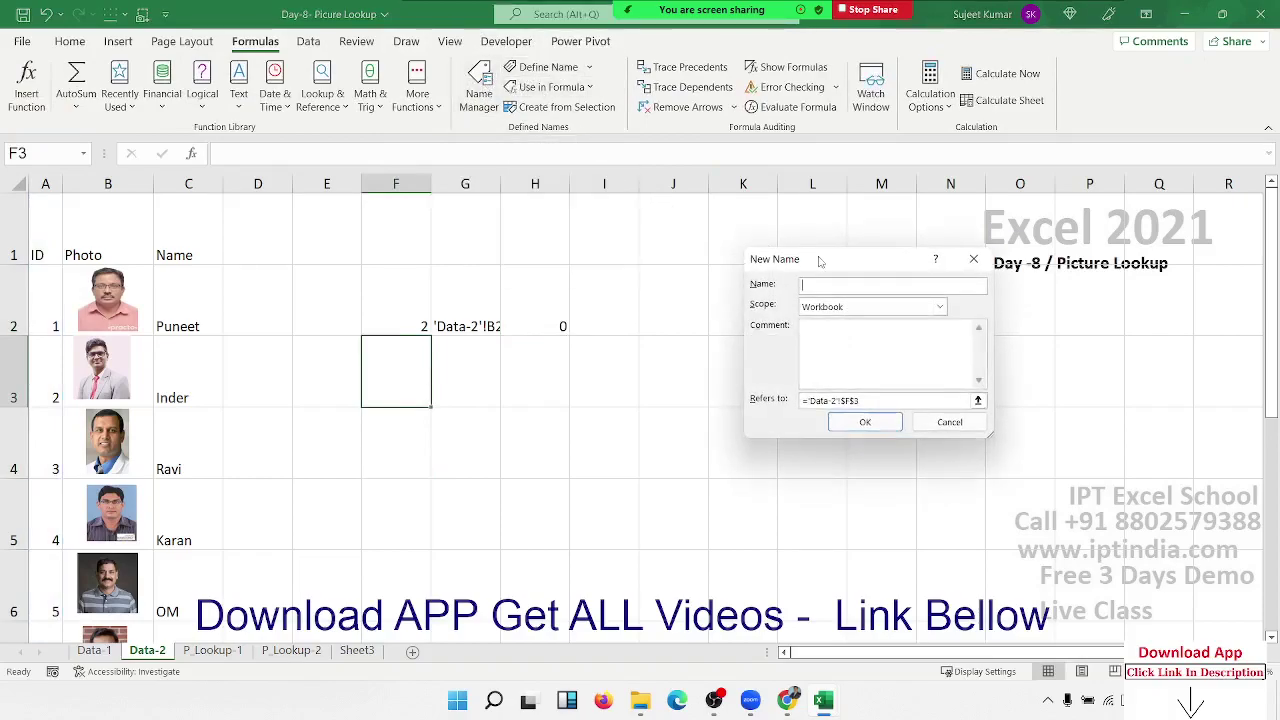
{"action": "type", "text": "Photo"}
{"action": "left_click_drag", "start_coordinate": [862, 400], "coordinate": [758, 405]}
{"action": "key", "text": "ctrl+v"}
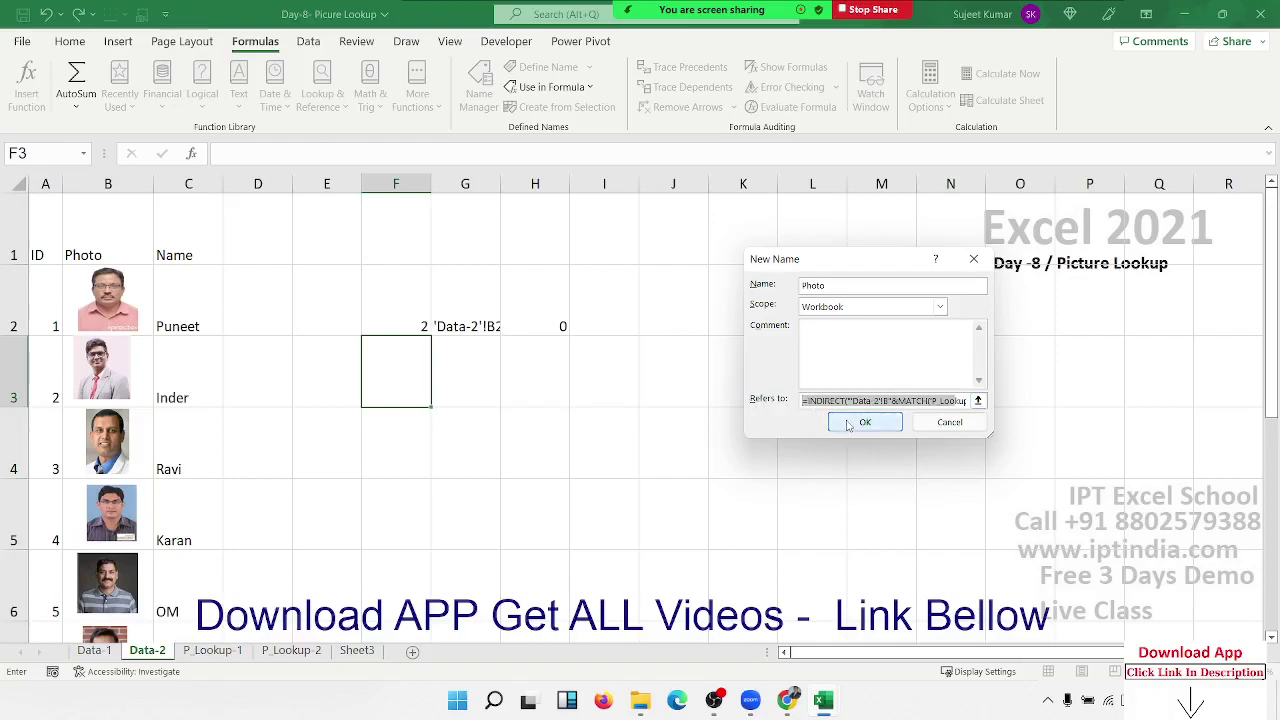
{"action": "left_click", "coordinate": [848, 423]}
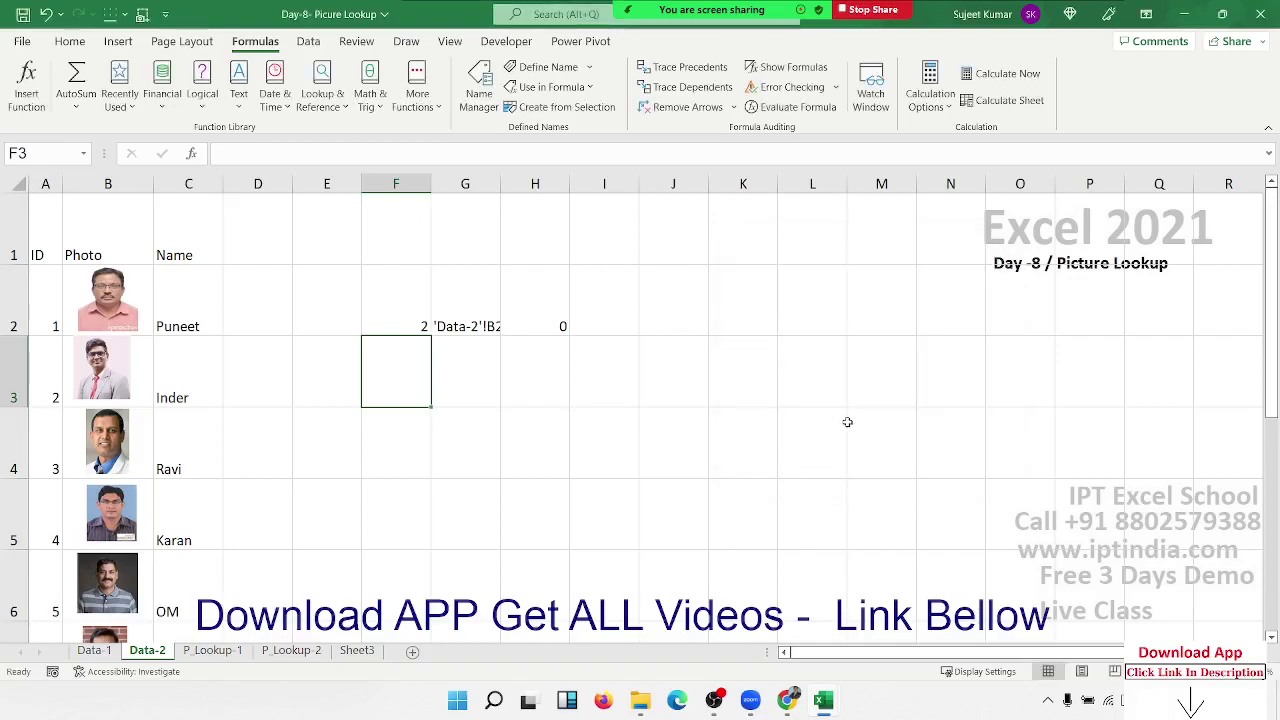
- Copy the first photo cell B2 on Data-2
{"action": "left_click", "coordinate": [291, 650]}
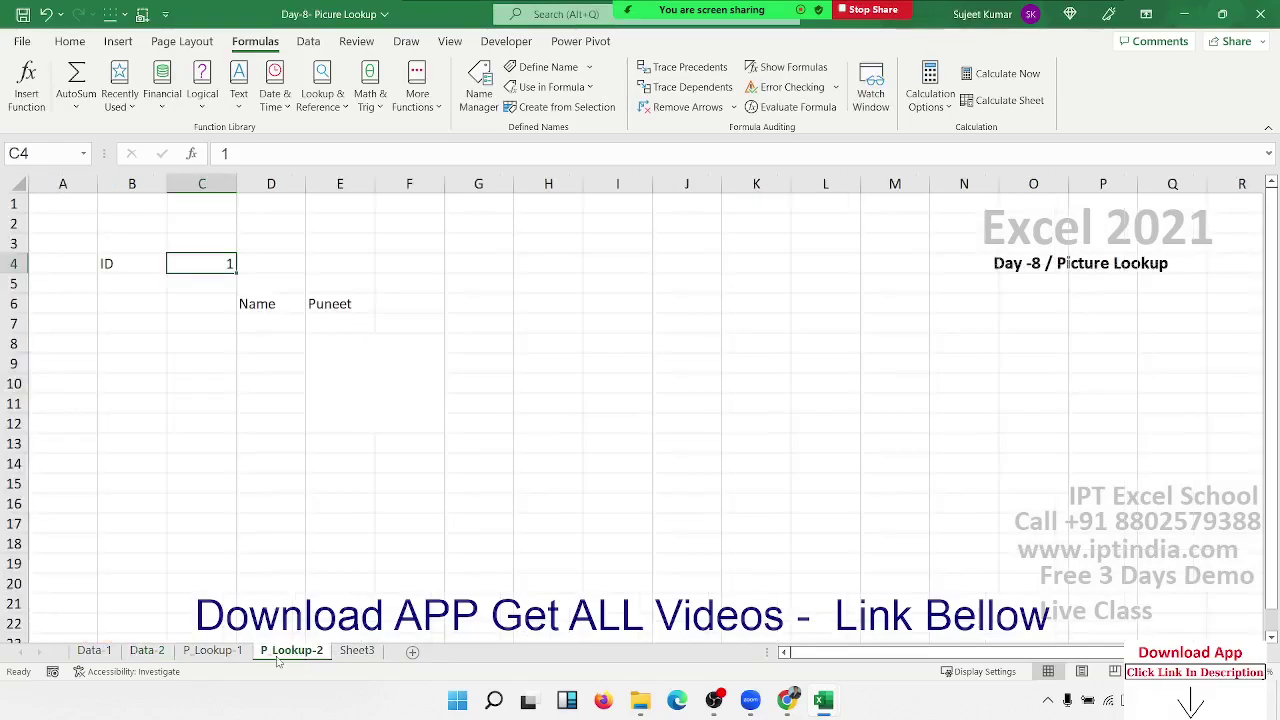
{"action": "left_click", "coordinate": [212, 650]}
{"action": "left_click", "coordinate": [147, 650]}
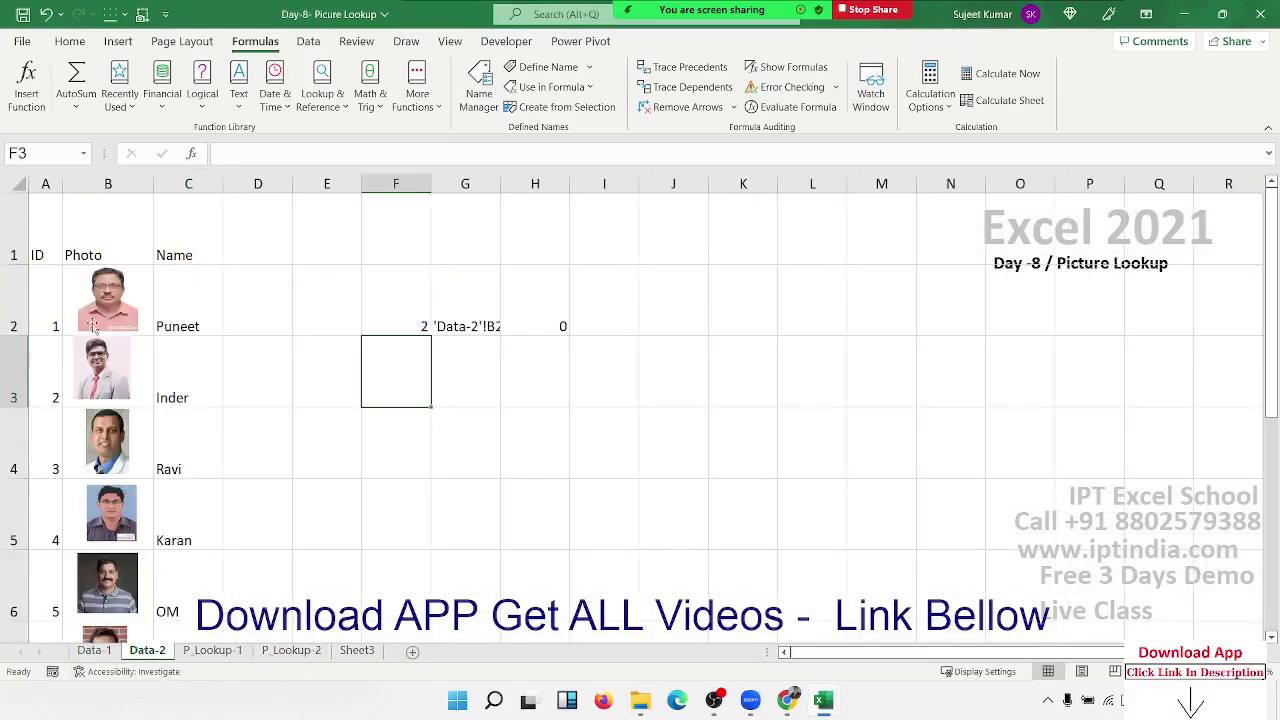
{"action": "left_click", "coordinate": [73, 244]}
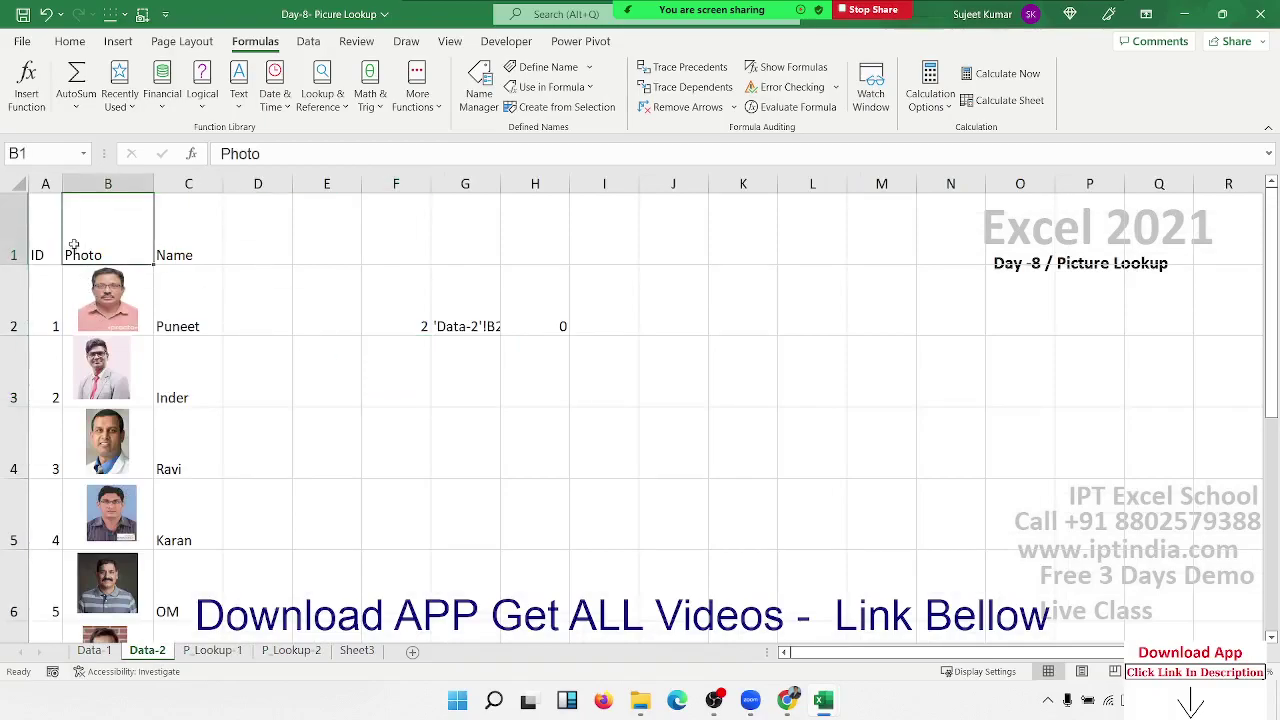
{"action": "key", "text": "Down"}
{"action": "key", "text": "ctrl+c"}
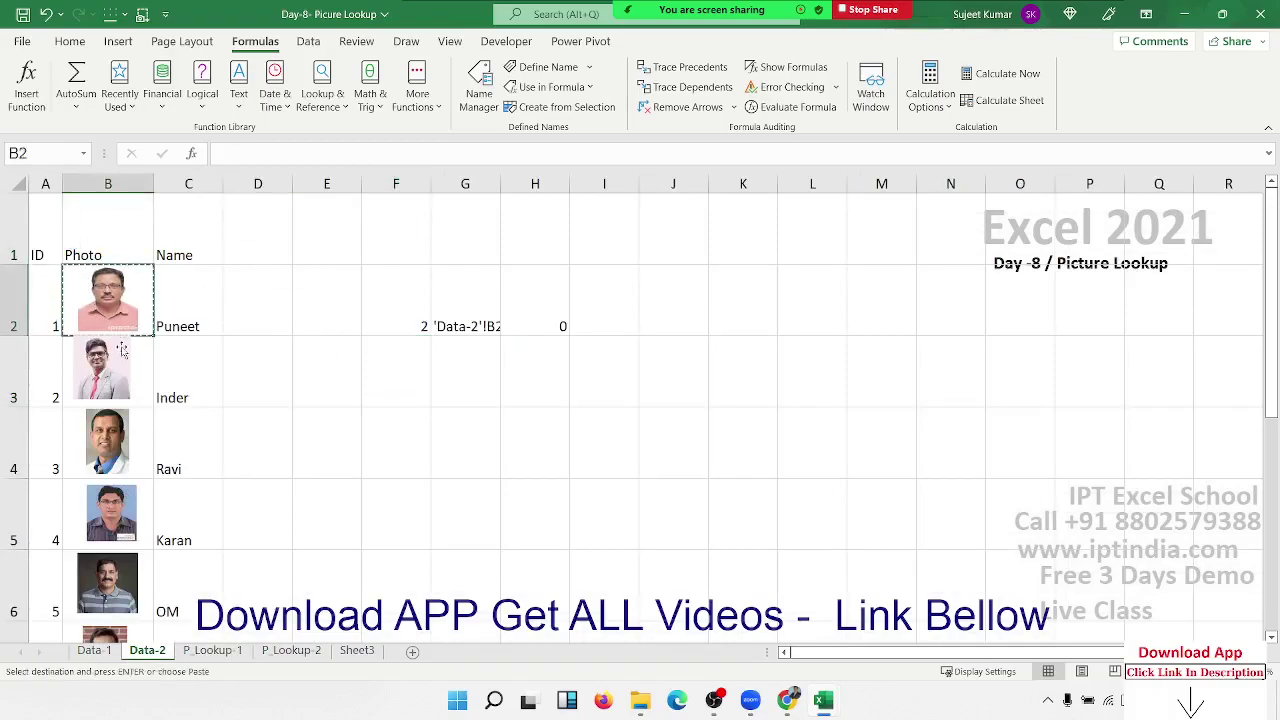
{"action": "left_click", "coordinate": [121, 349]}
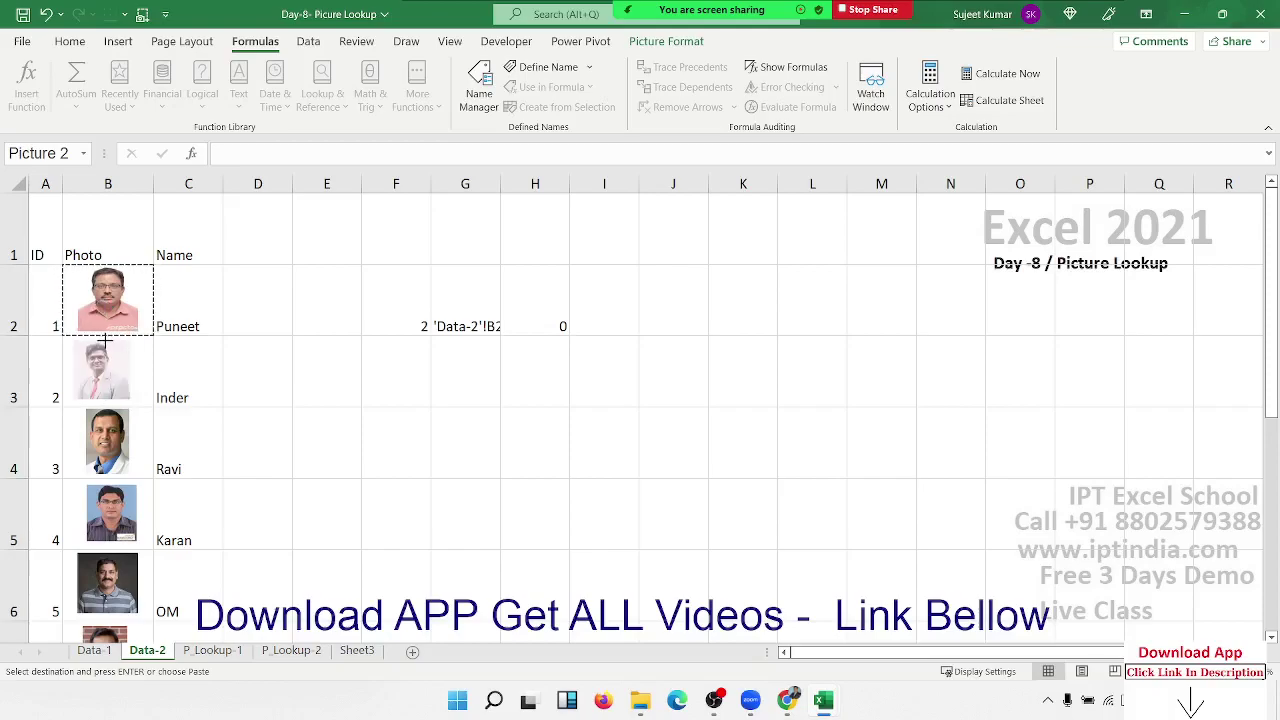
{"action": "left_click", "coordinate": [259, 396]}
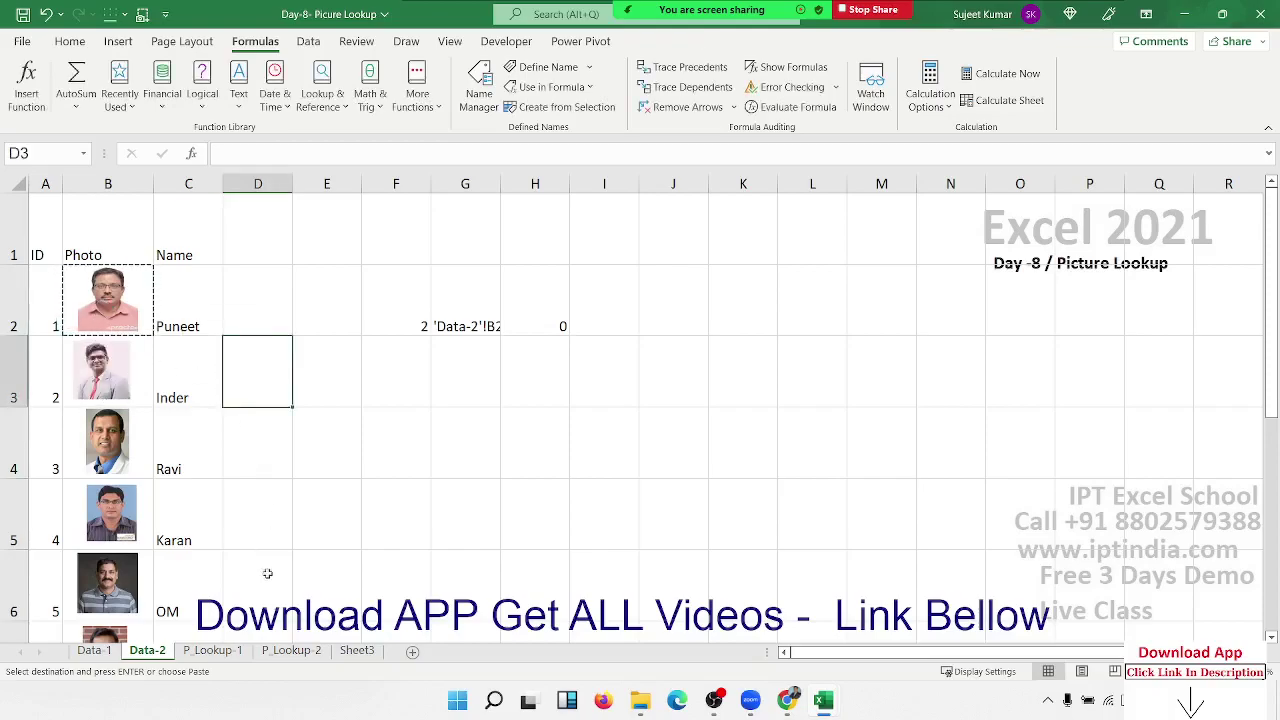
- Paste it as a linked picture below the name on P_Lookup-2, enlarged to about 2.93 × 3.75 cm
{"action": "left_click", "coordinate": [291, 650]}
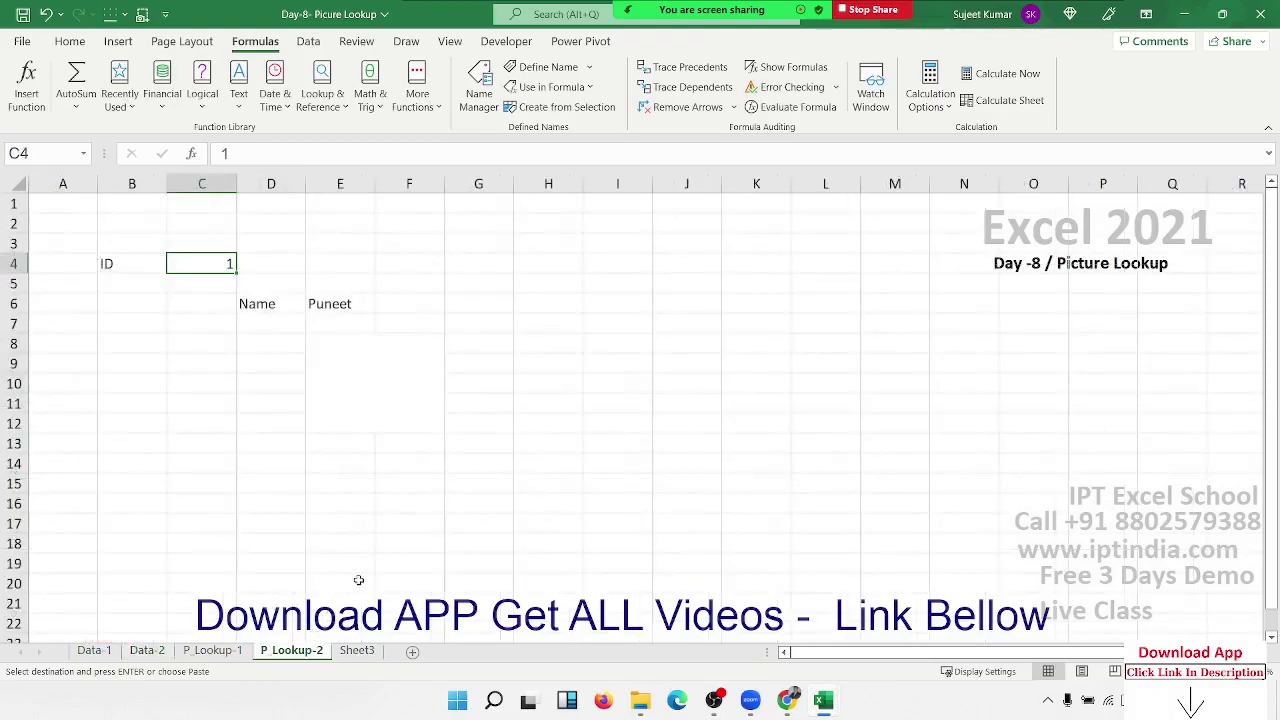
{"action": "left_click", "coordinate": [366, 400]}
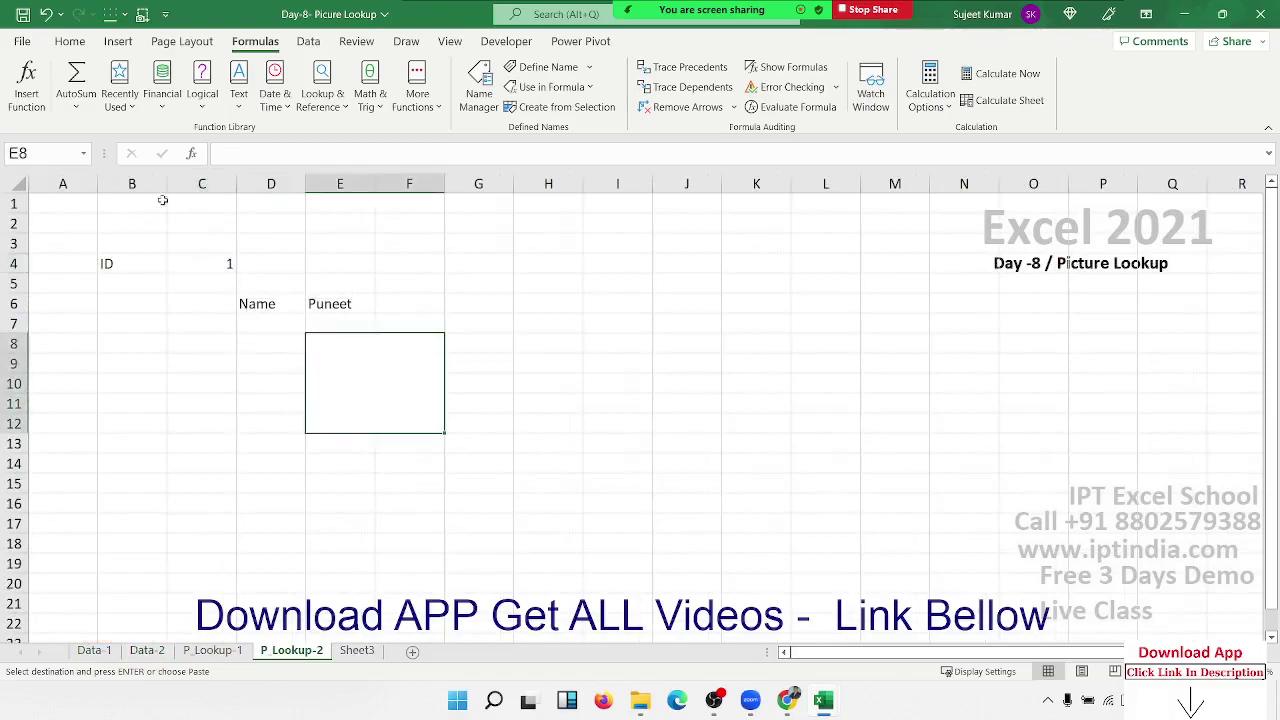
{"action": "left_click", "coordinate": [60, 42]}
{"action": "left_click", "coordinate": [24, 104]}
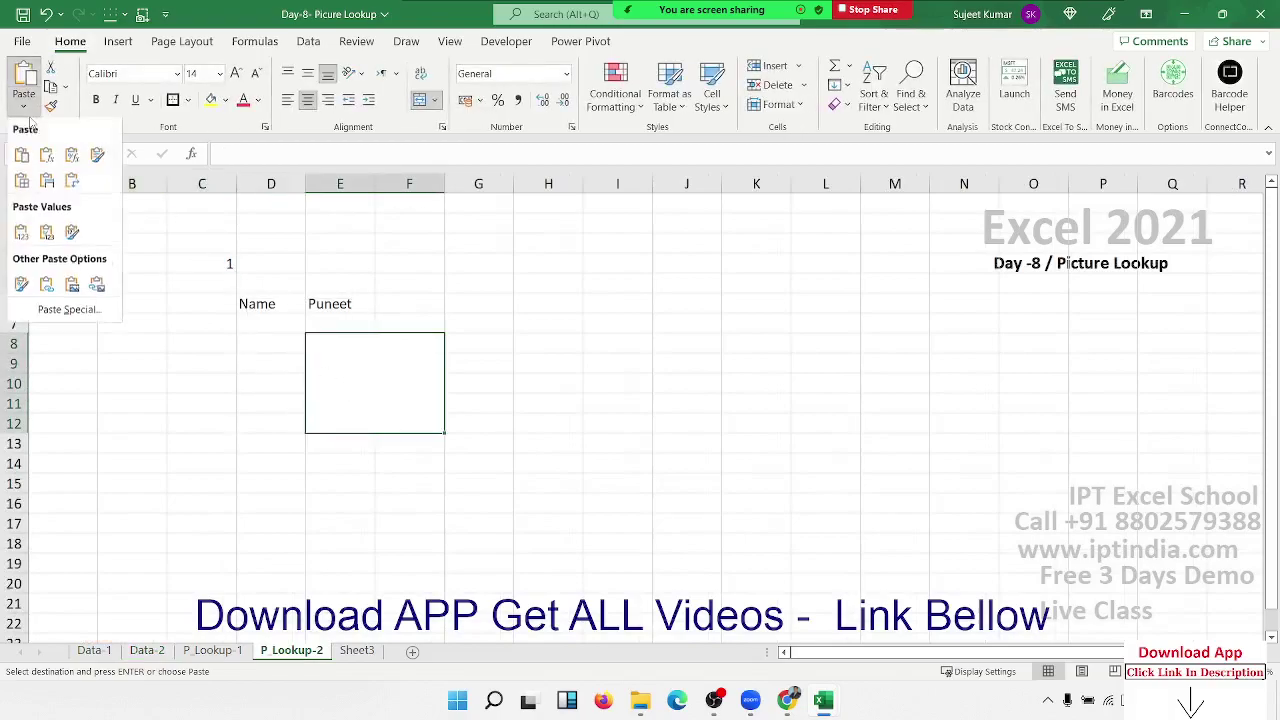
{"action": "left_click", "coordinate": [96, 288]}
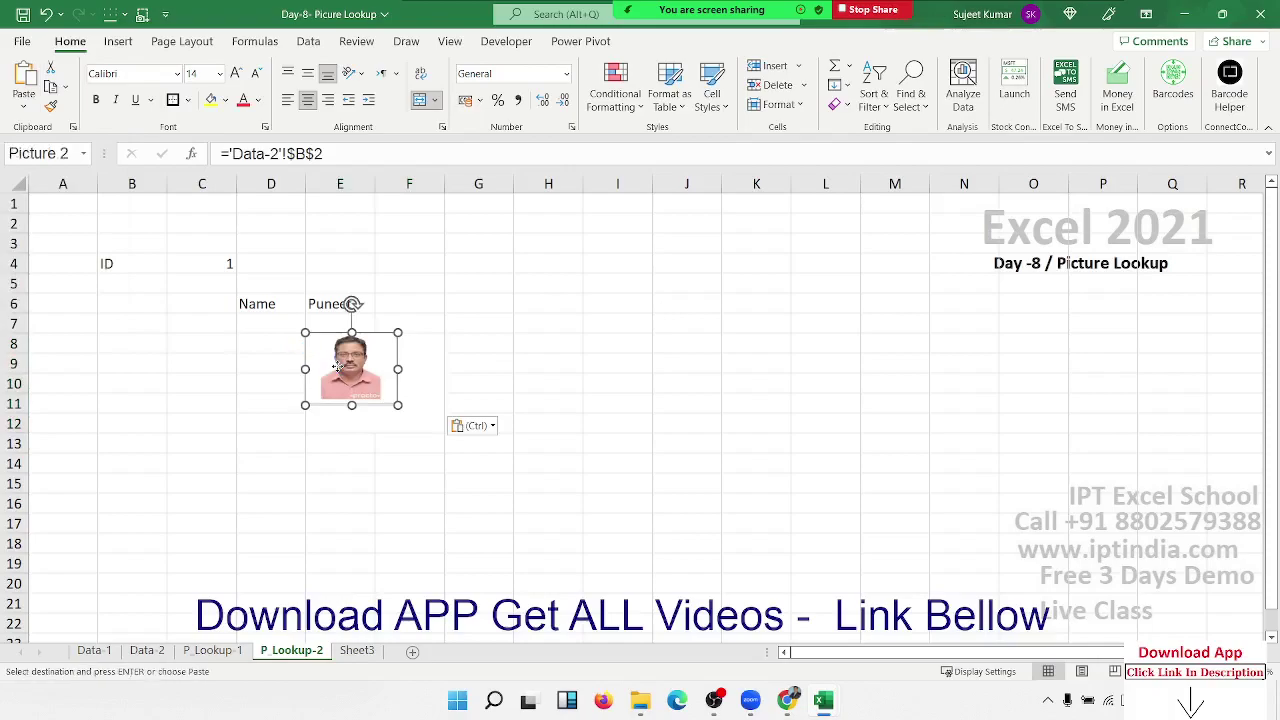
{"action": "left_click_drag", "start_coordinate": [338, 367], "coordinate": [345, 372]}
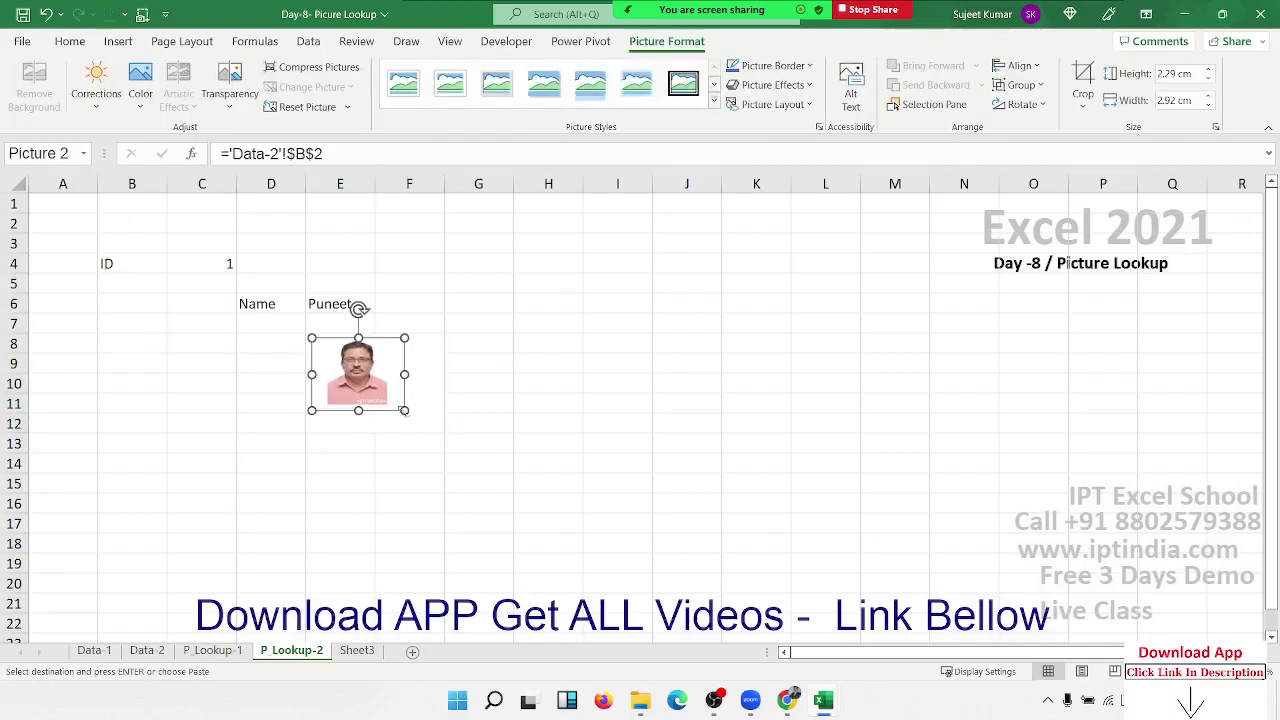
{"action": "left_click_drag", "start_coordinate": [404, 410], "coordinate": [424, 427]}
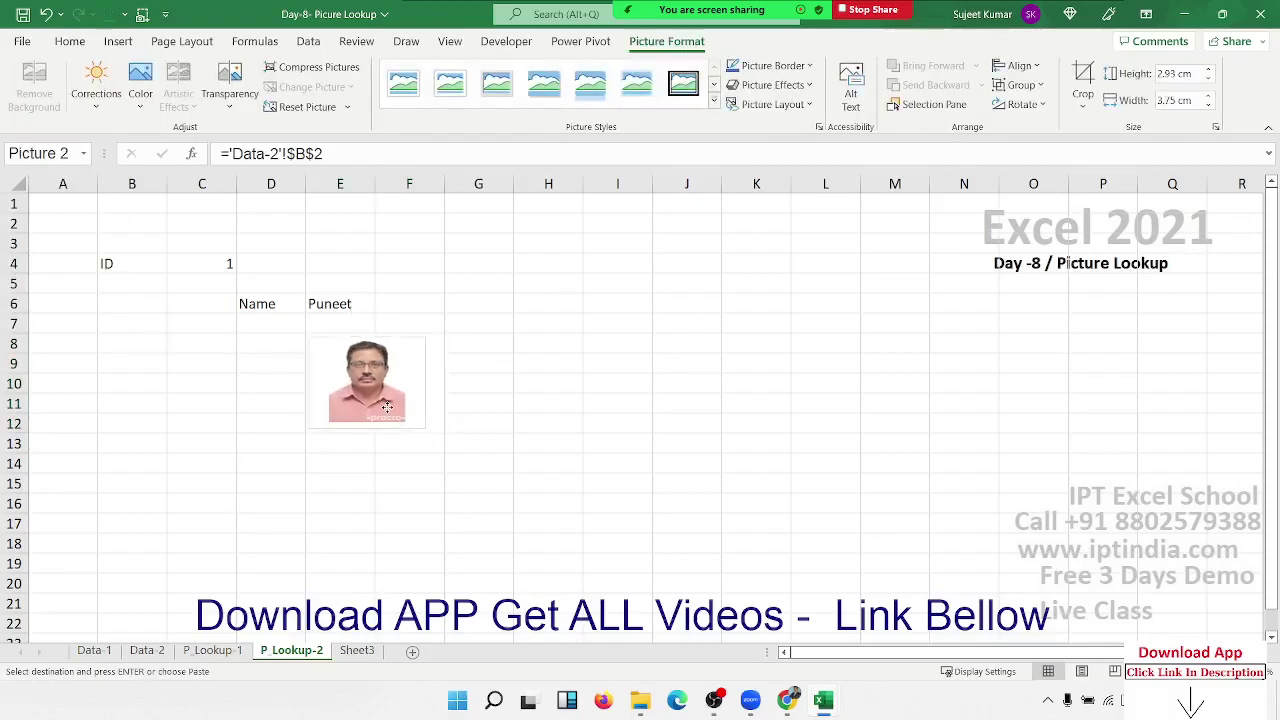
{"action": "left_click", "coordinate": [506, 403]}
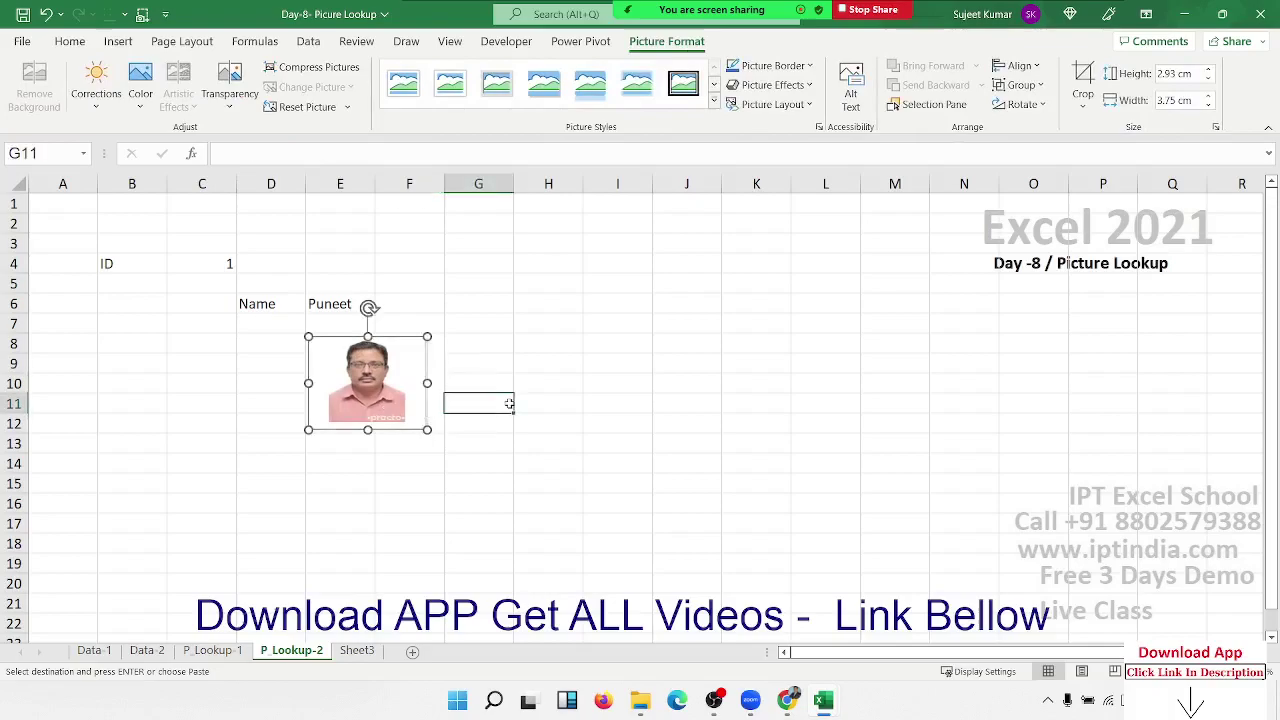
{"action": "left_click", "coordinate": [413, 381]}
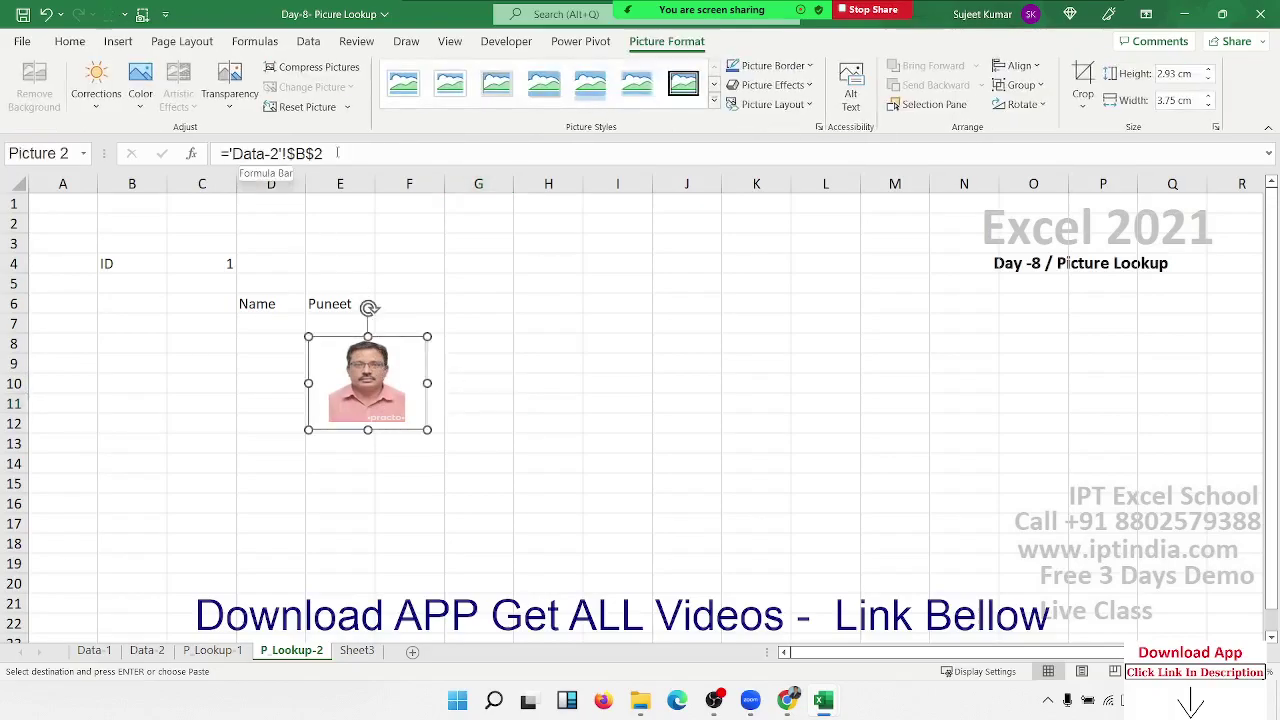
{"action": "left_click_drag", "start_coordinate": [322, 153], "coordinate": [230, 150]}
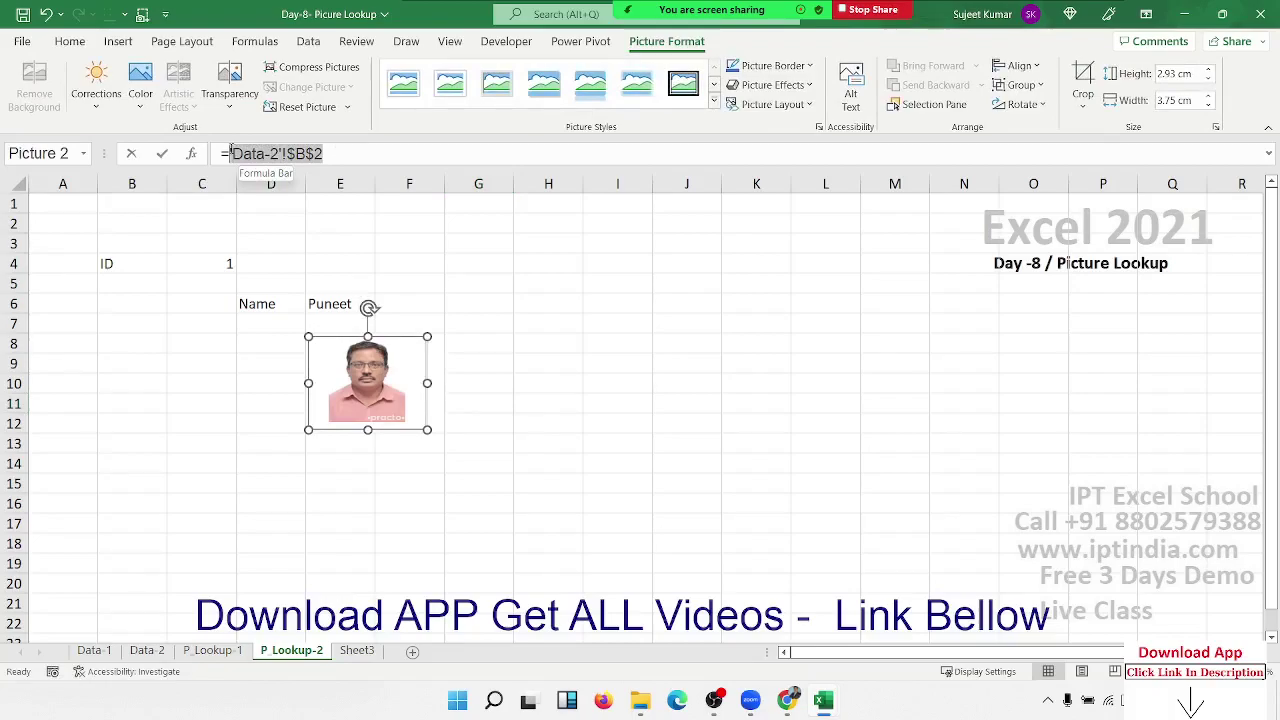
- Link the selected picture to the Photo name with =Photo
{"action": "type", "text": "pho"}
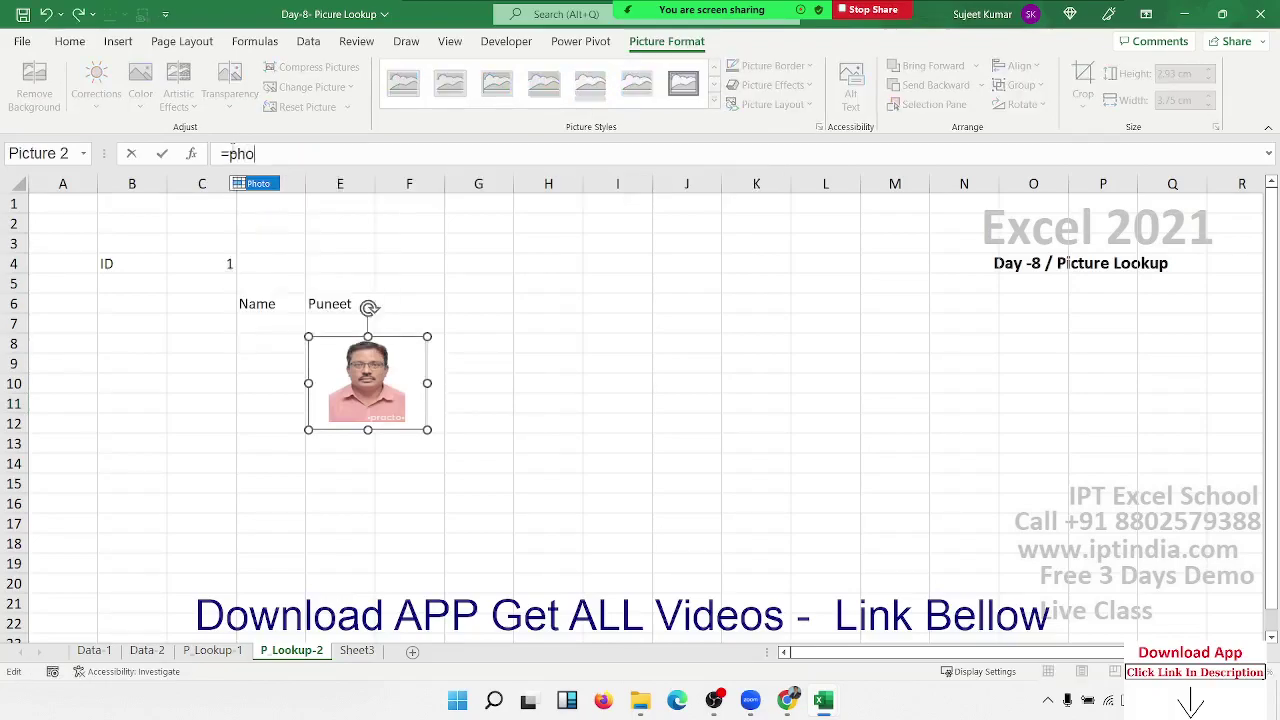
{"action": "key", "text": "Tab"}
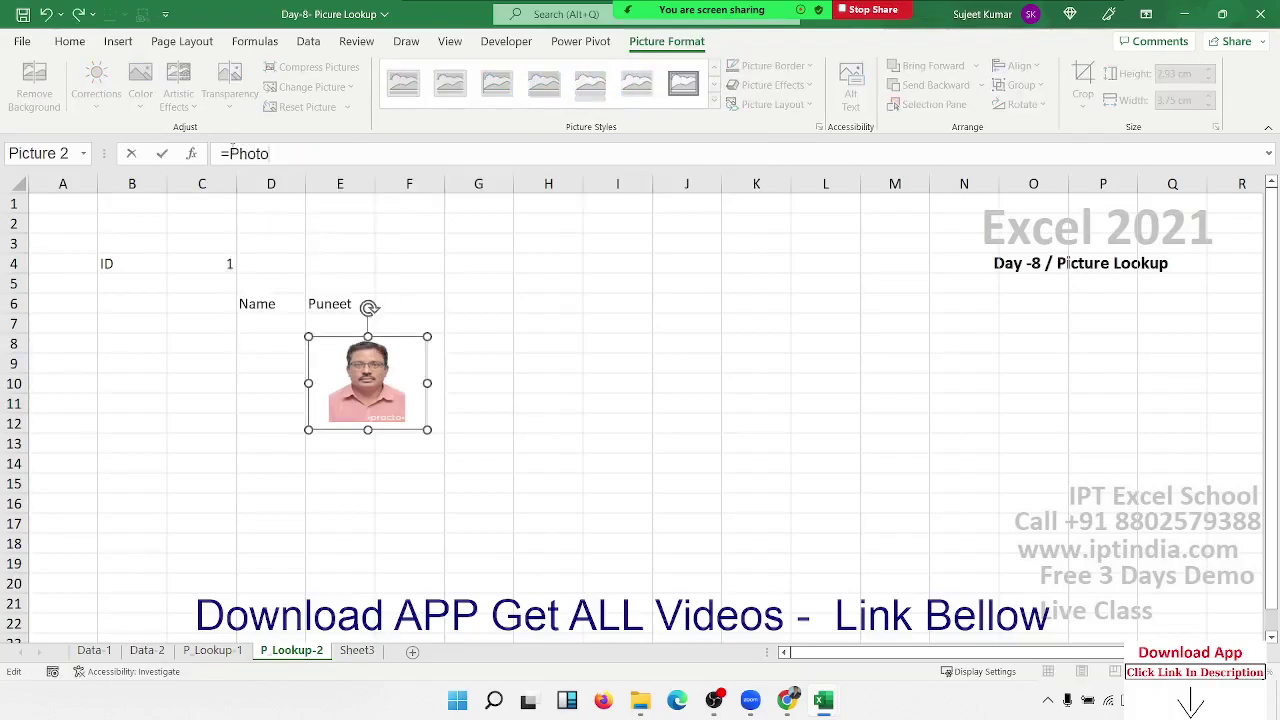
{"action": "key", "text": "Return"}
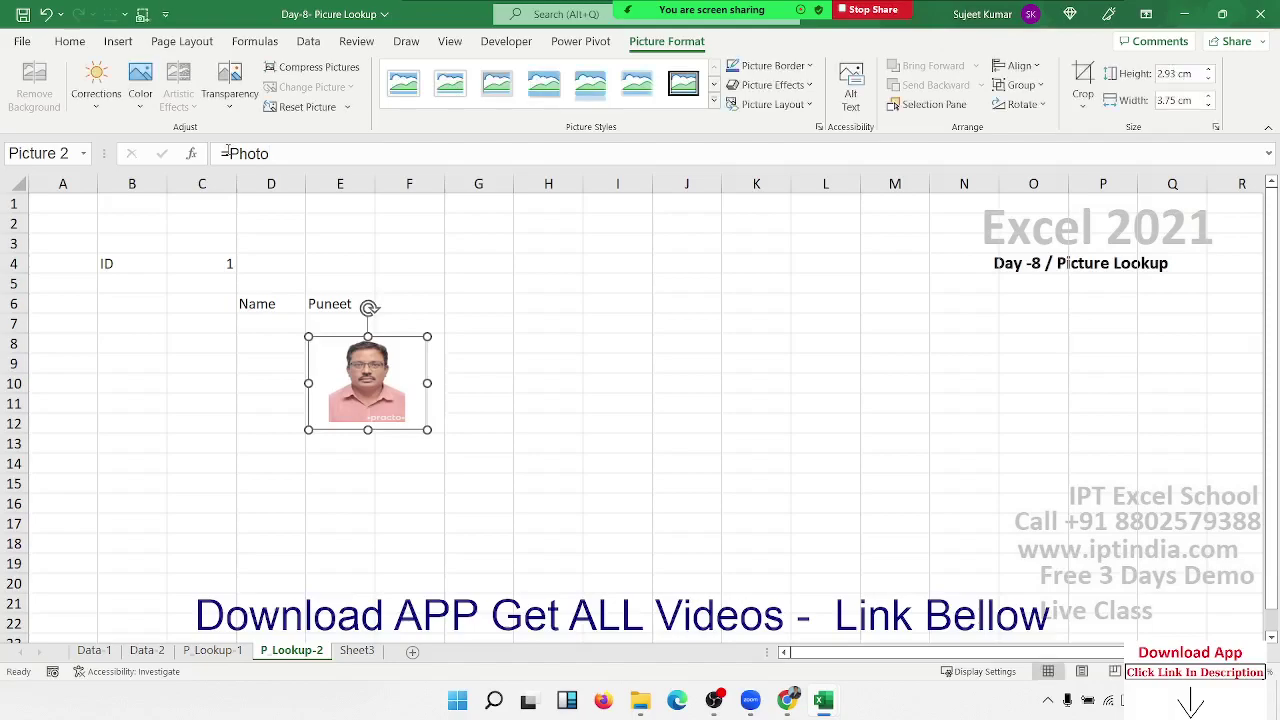
- Test the lookup by entering IDs 2 and 3 in C4
{"action": "left_click", "coordinate": [220, 263]}
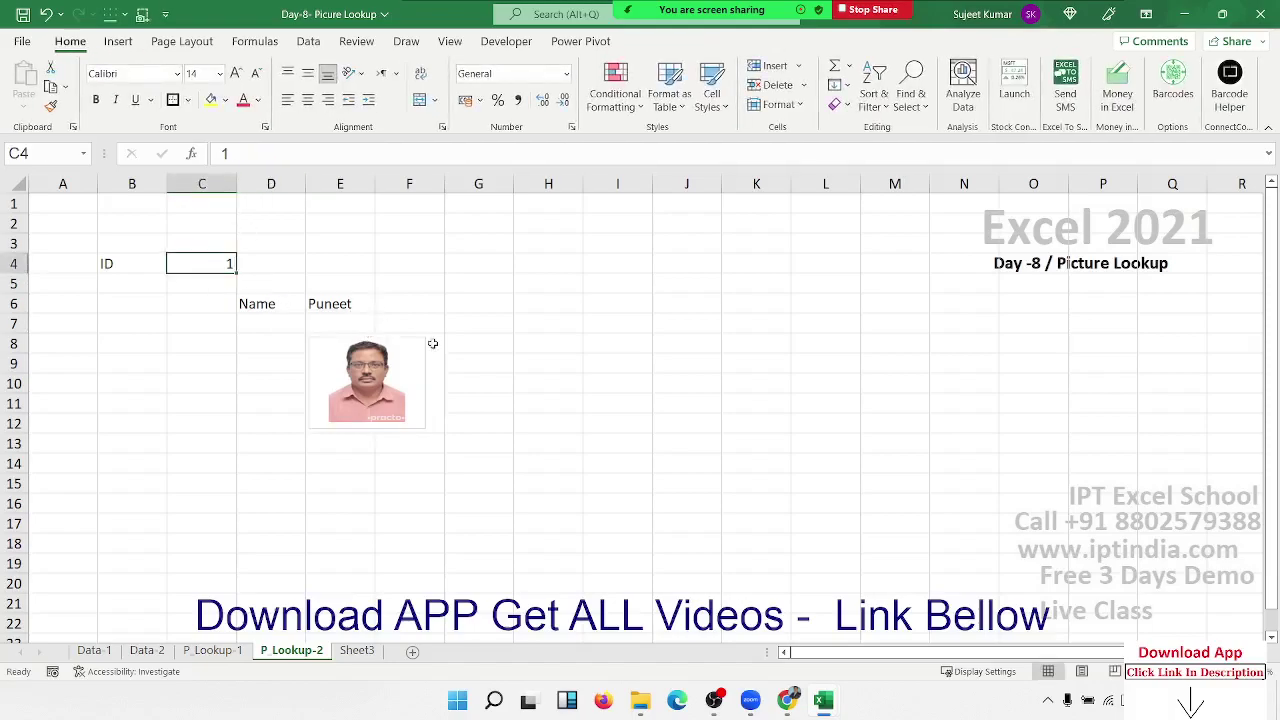
{"action": "type", "text": "2"}
{"action": "key", "text": "Return"}
{"action": "key", "text": "Up"}
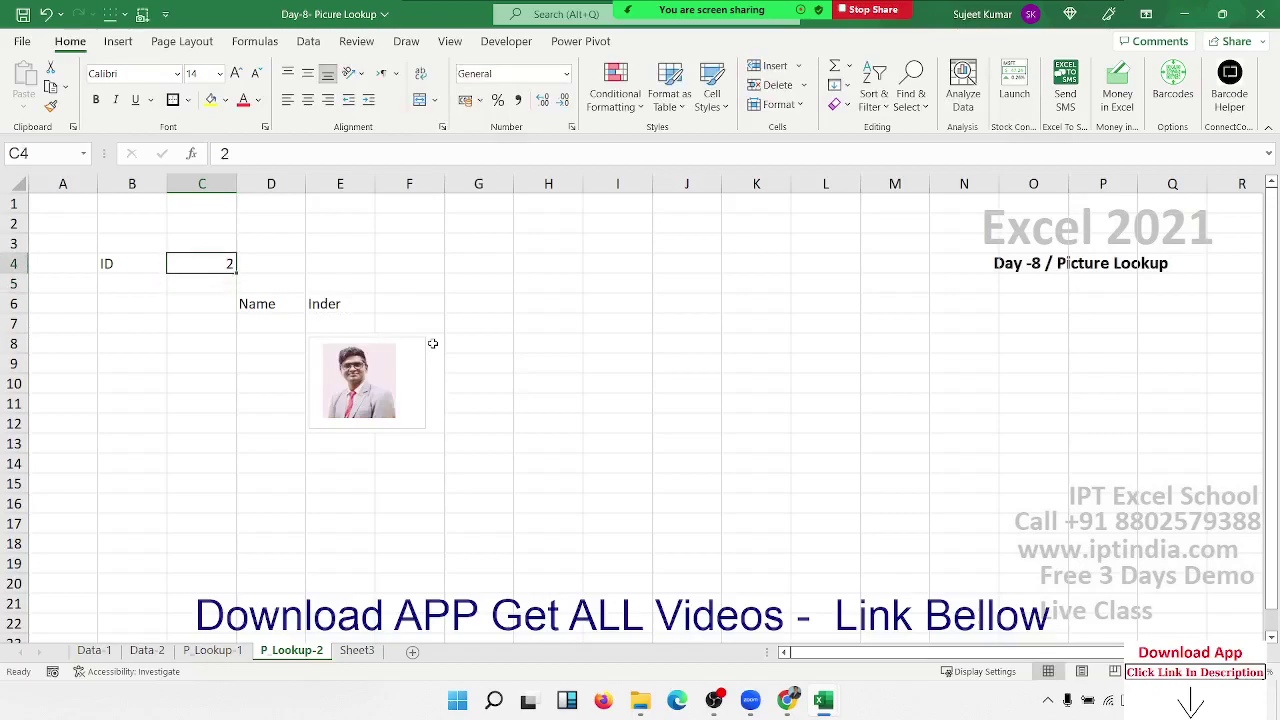
{"action": "type", "text": "3"}
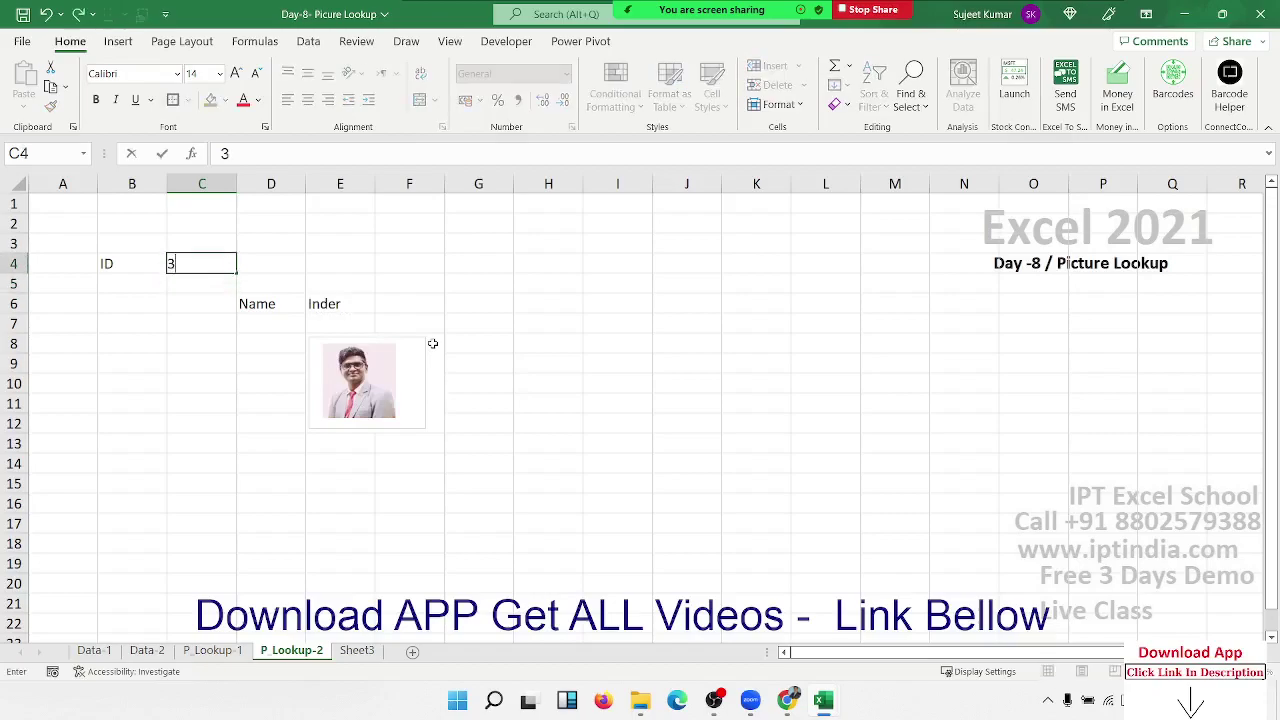
{"action": "key", "text": "Return"}
- Enter ID 4, then ID 5 in C4, clearing the stray 5 from C5
{"action": "key", "text": "Up"}
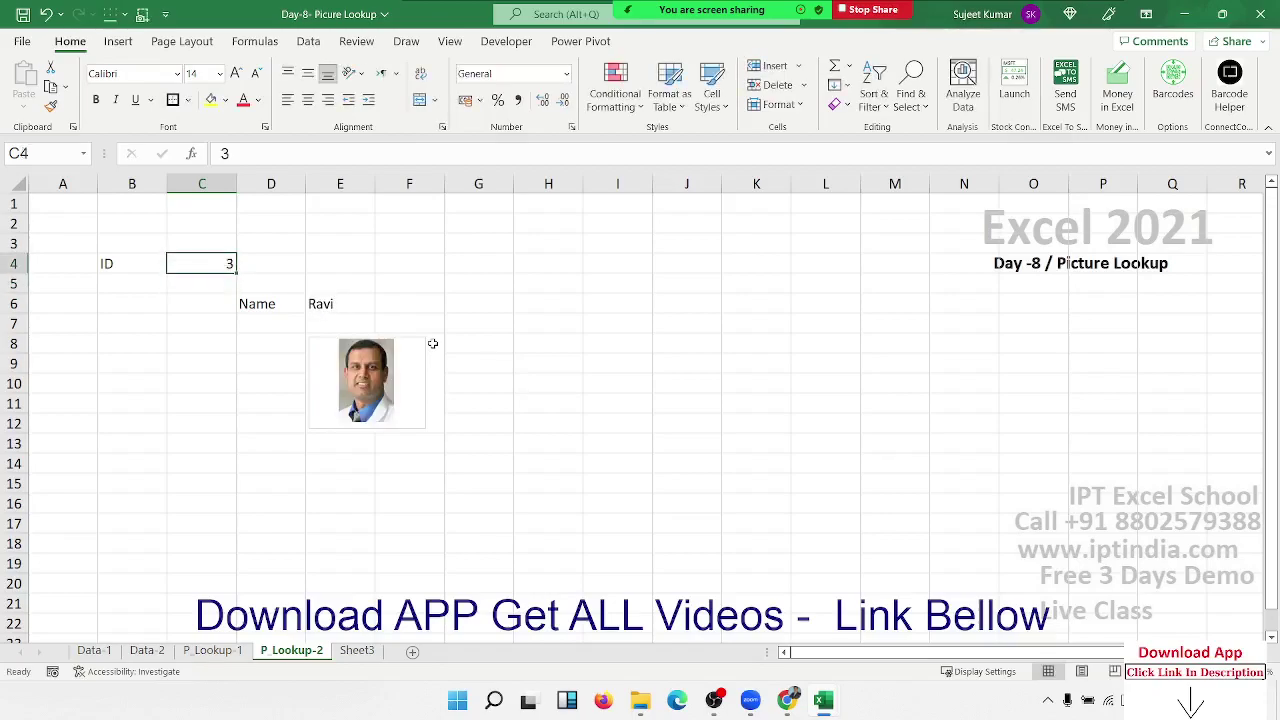
{"action": "type", "text": "4"}
{"action": "key", "text": "Return"}
{"action": "type", "text": "5"}
{"action": "key", "text": "Return"}
{"action": "key", "text": "Up"}
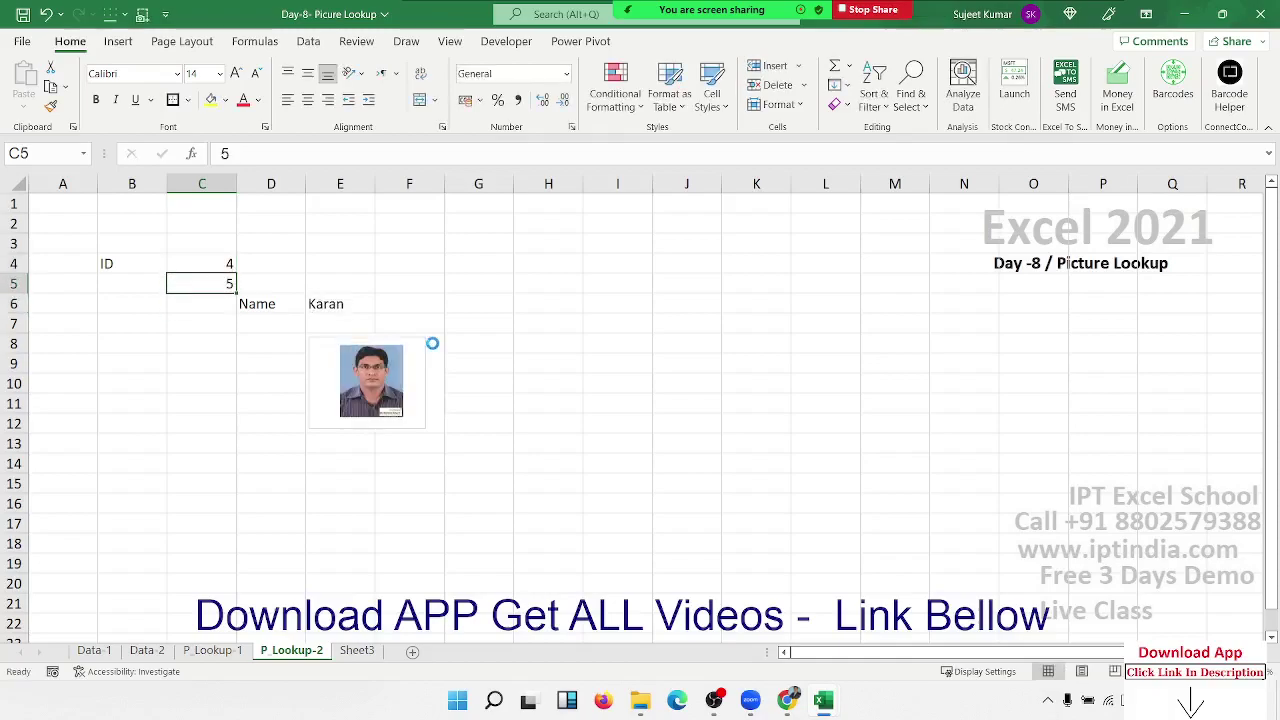
{"action": "key", "text": "Delete"}
{"action": "key", "text": "Up"}
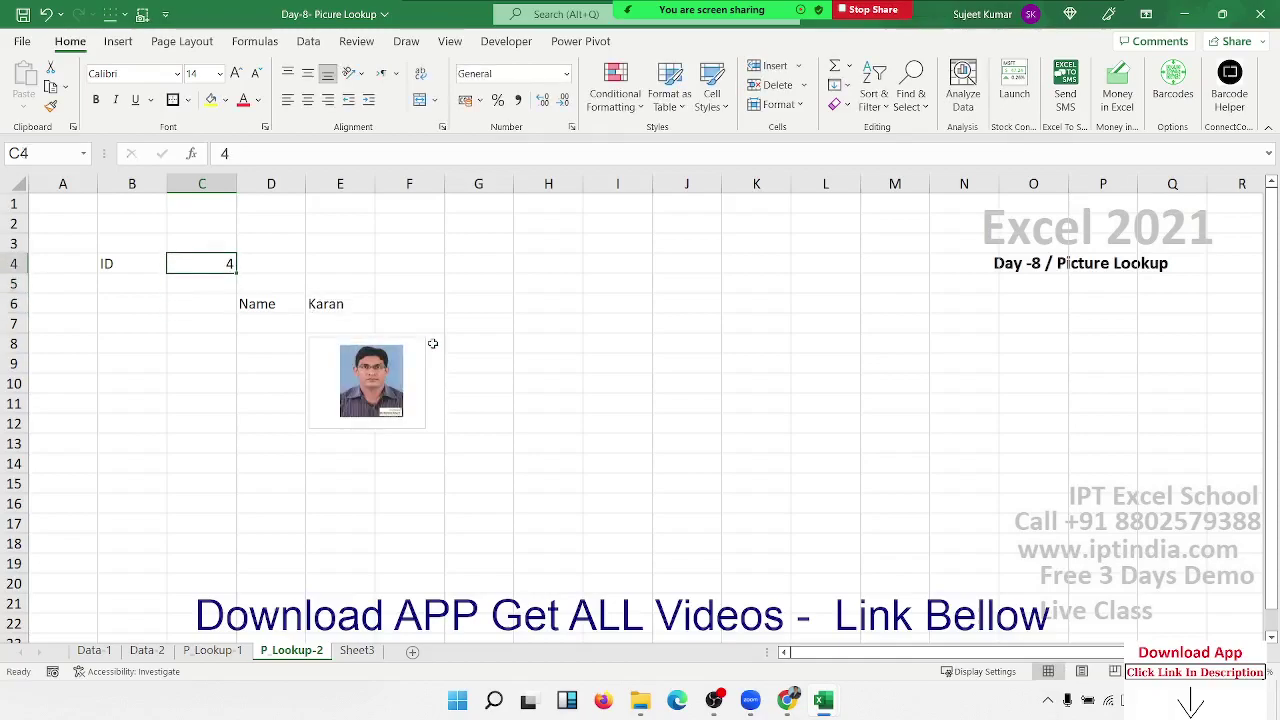
{"action": "type", "text": "5"}
{"action": "key", "text": "Return"}
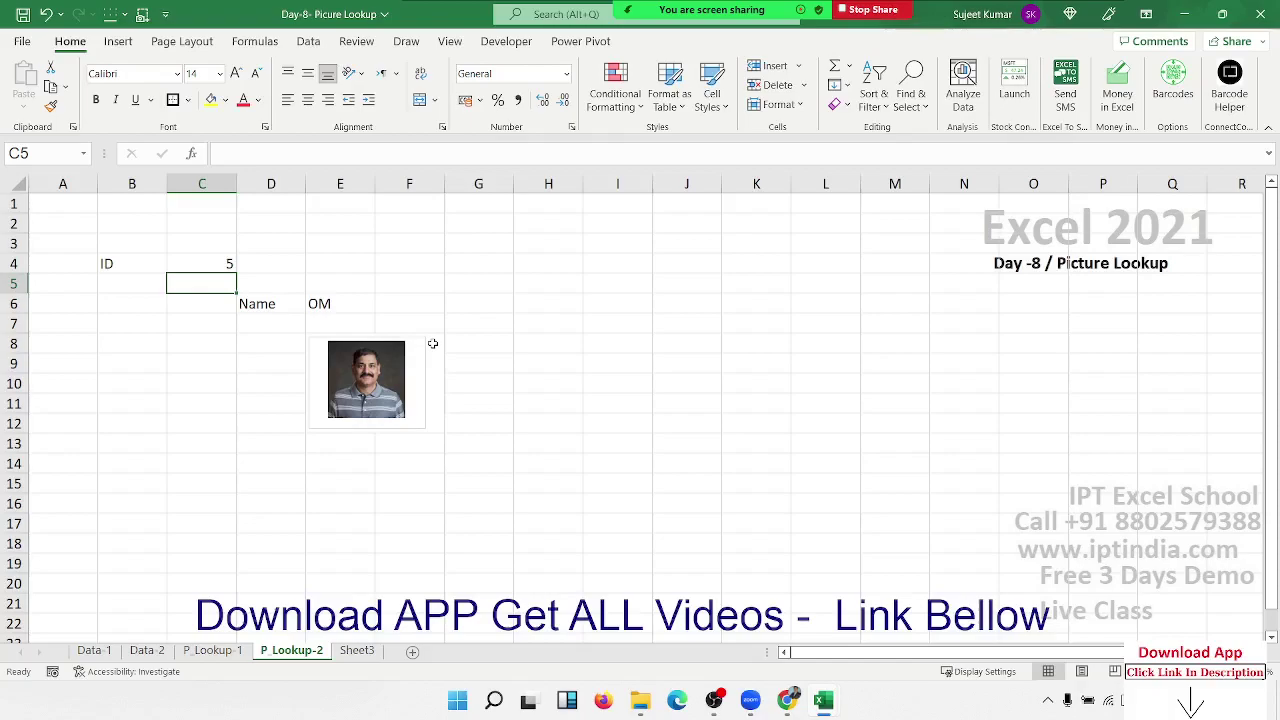
- Browse Sheet3, P_Lookup-2, Data-1 and Data-2, ending on P_Lookup-1's monthly sales table and chart
{"action": "left_click", "coordinate": [352, 651]}
{"action": "left_click", "coordinate": [291, 651]}
{"action": "left_click", "coordinate": [207, 651]}
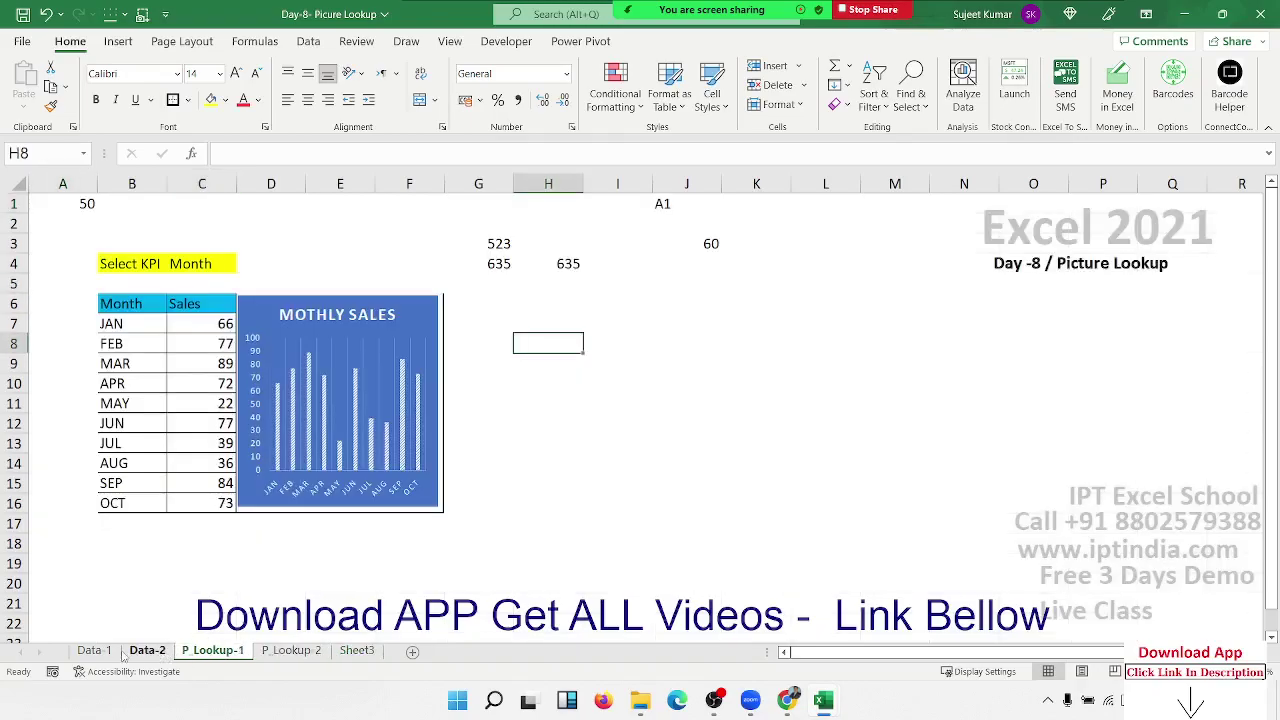
{"action": "left_click", "coordinate": [88, 651]}
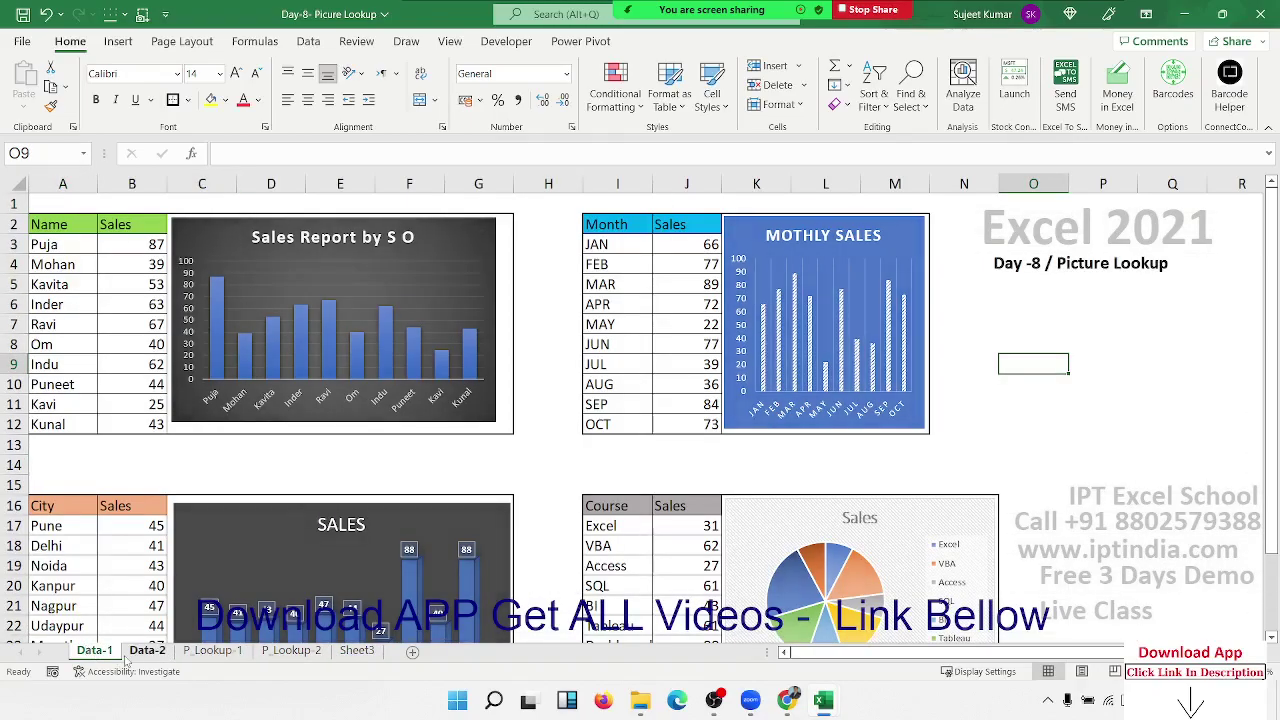
{"action": "left_click", "coordinate": [147, 651]}
{"action": "left_click", "coordinate": [207, 652]}
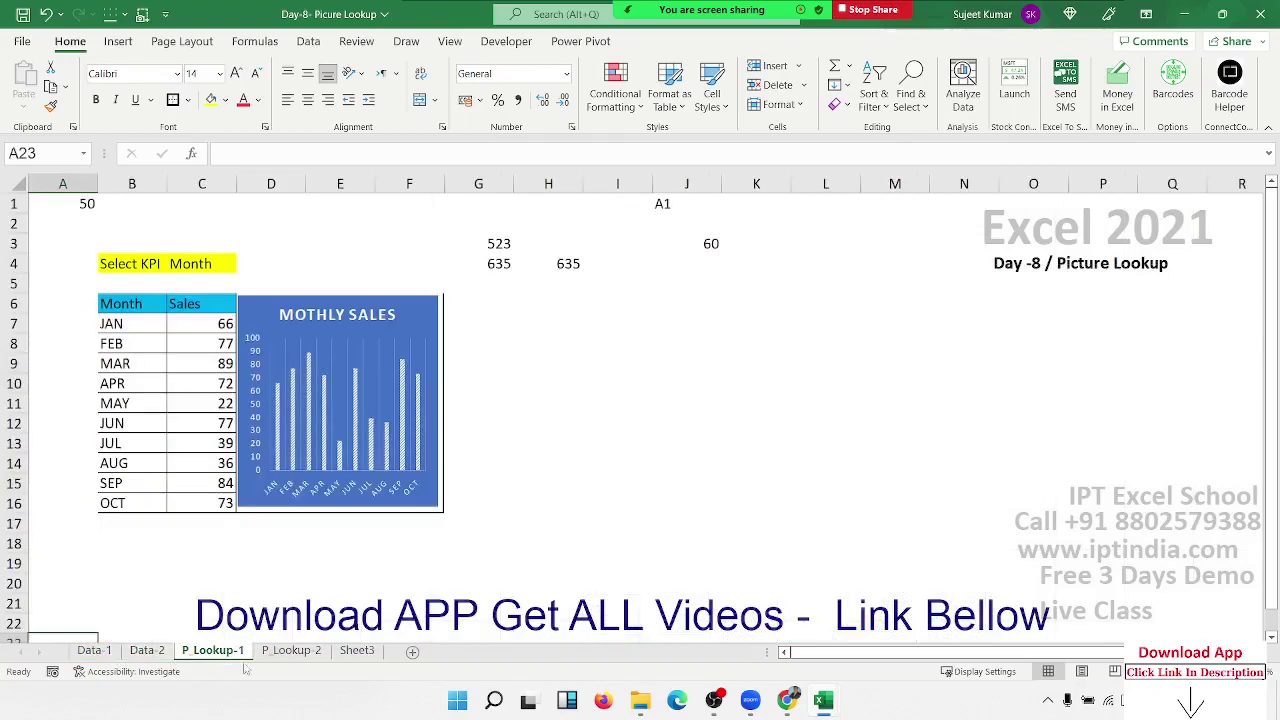